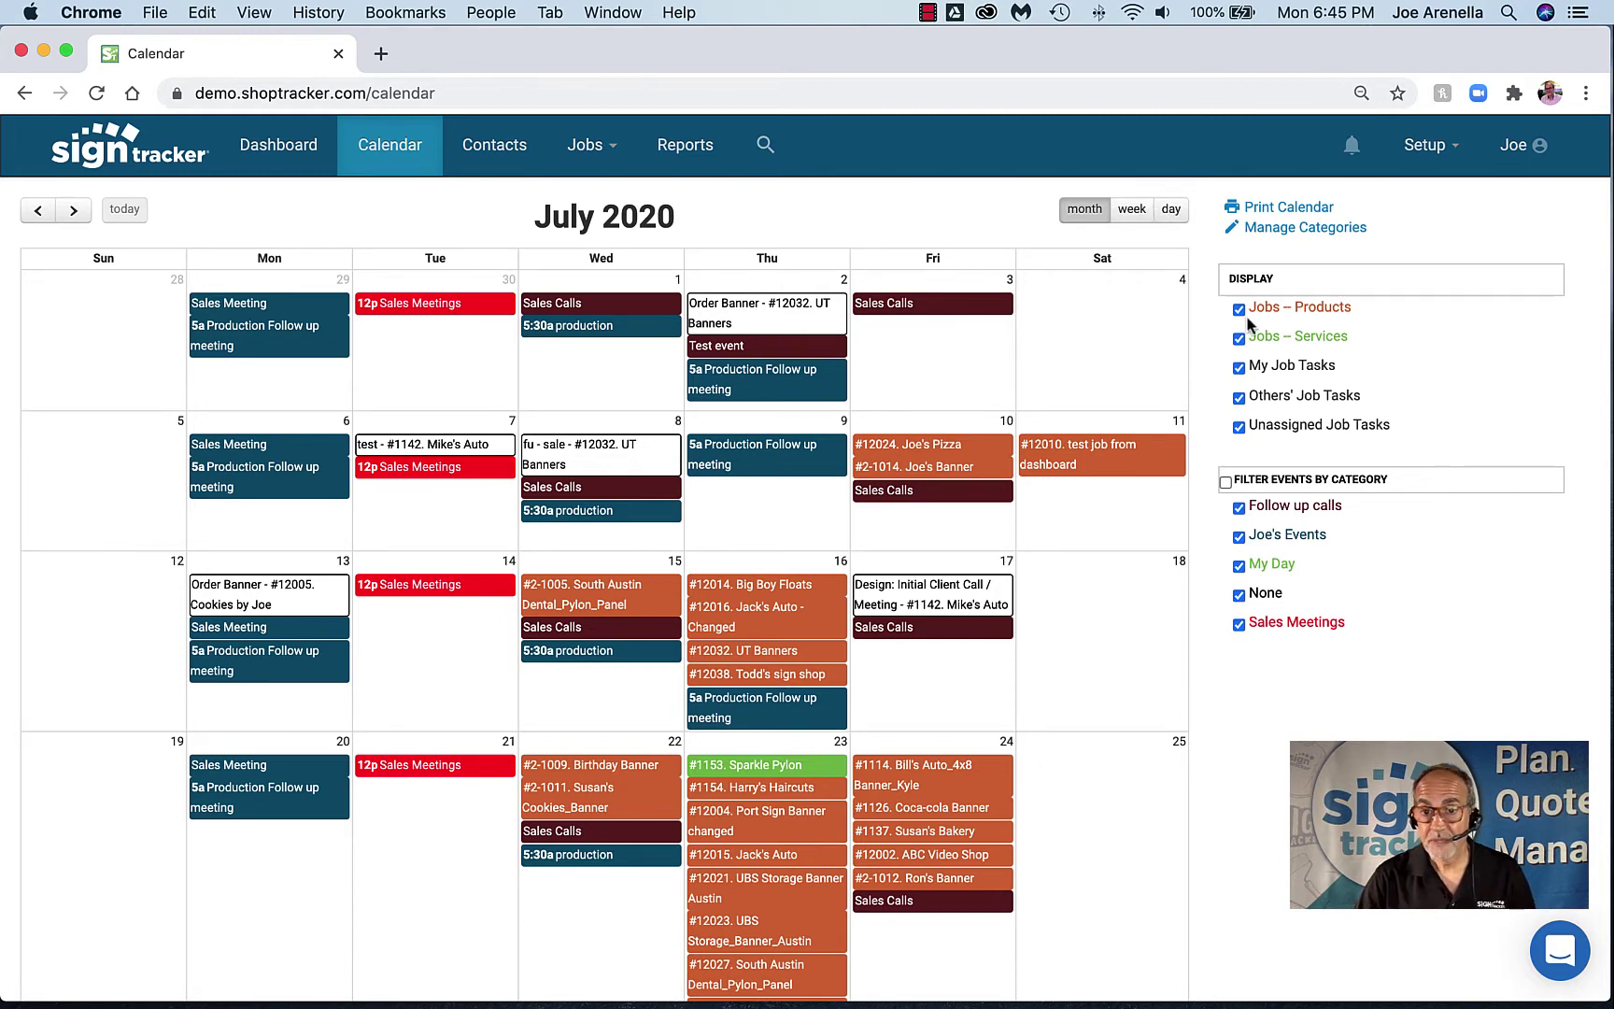
# Move the Joe's Banner job to July 3 and check its details
pyautogui.moveTo(932, 467); pyautogui.dragTo(941, 371)
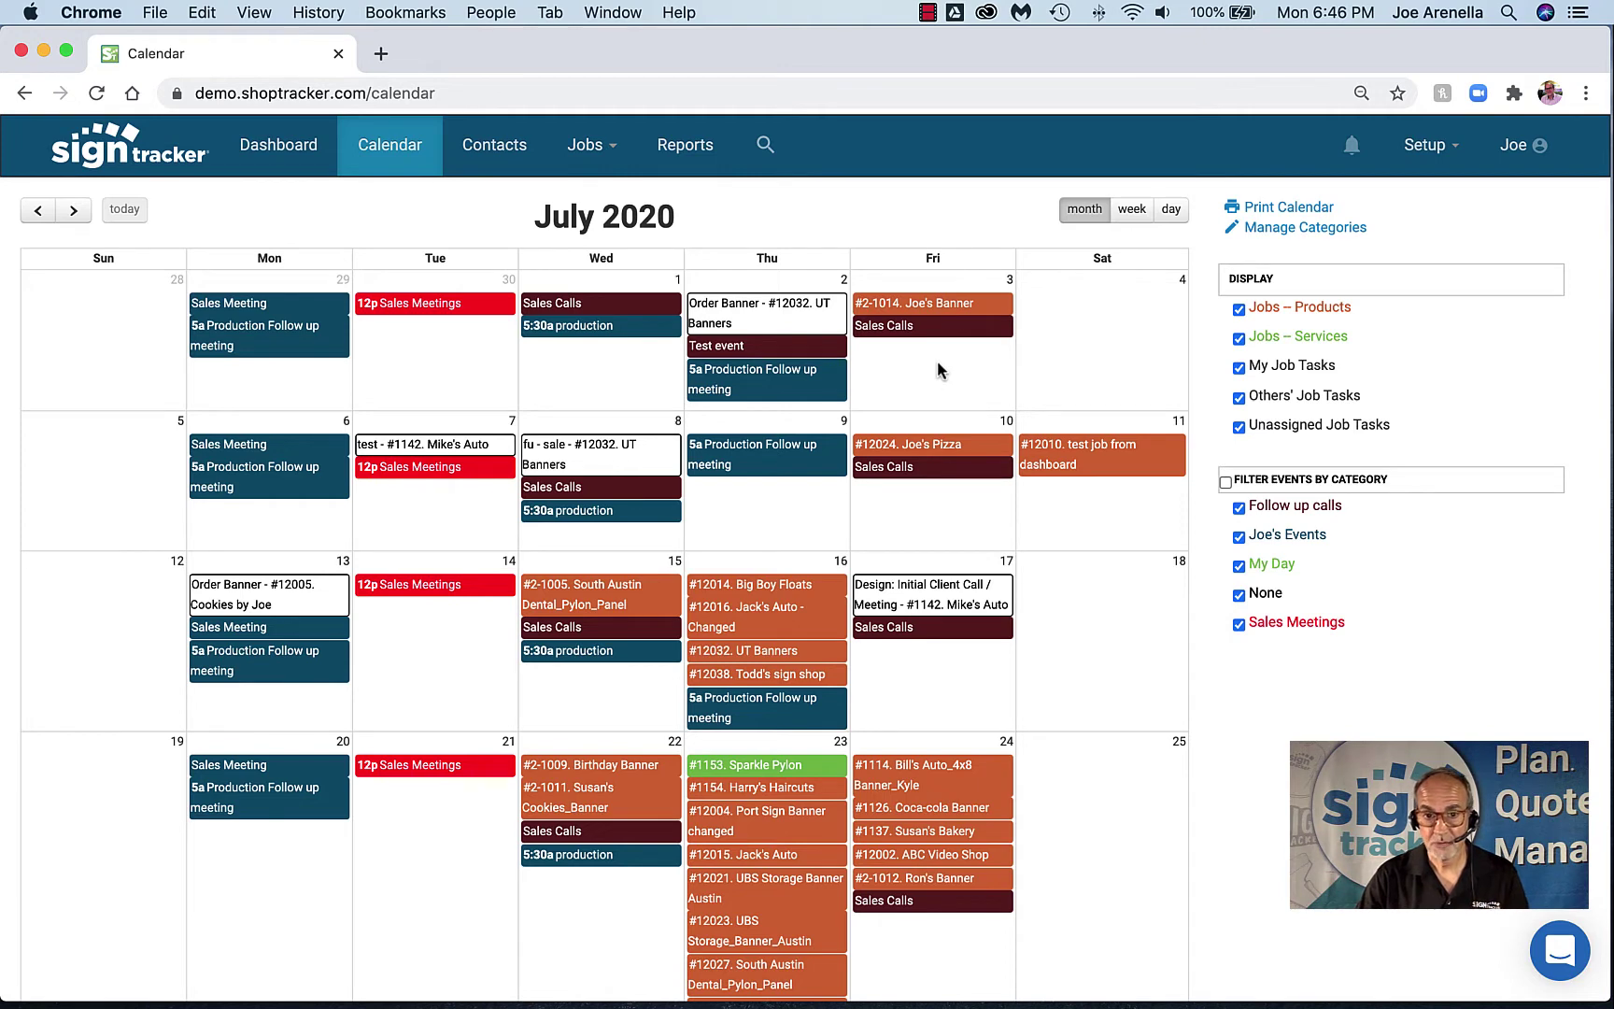
pyautogui.click(912, 304)
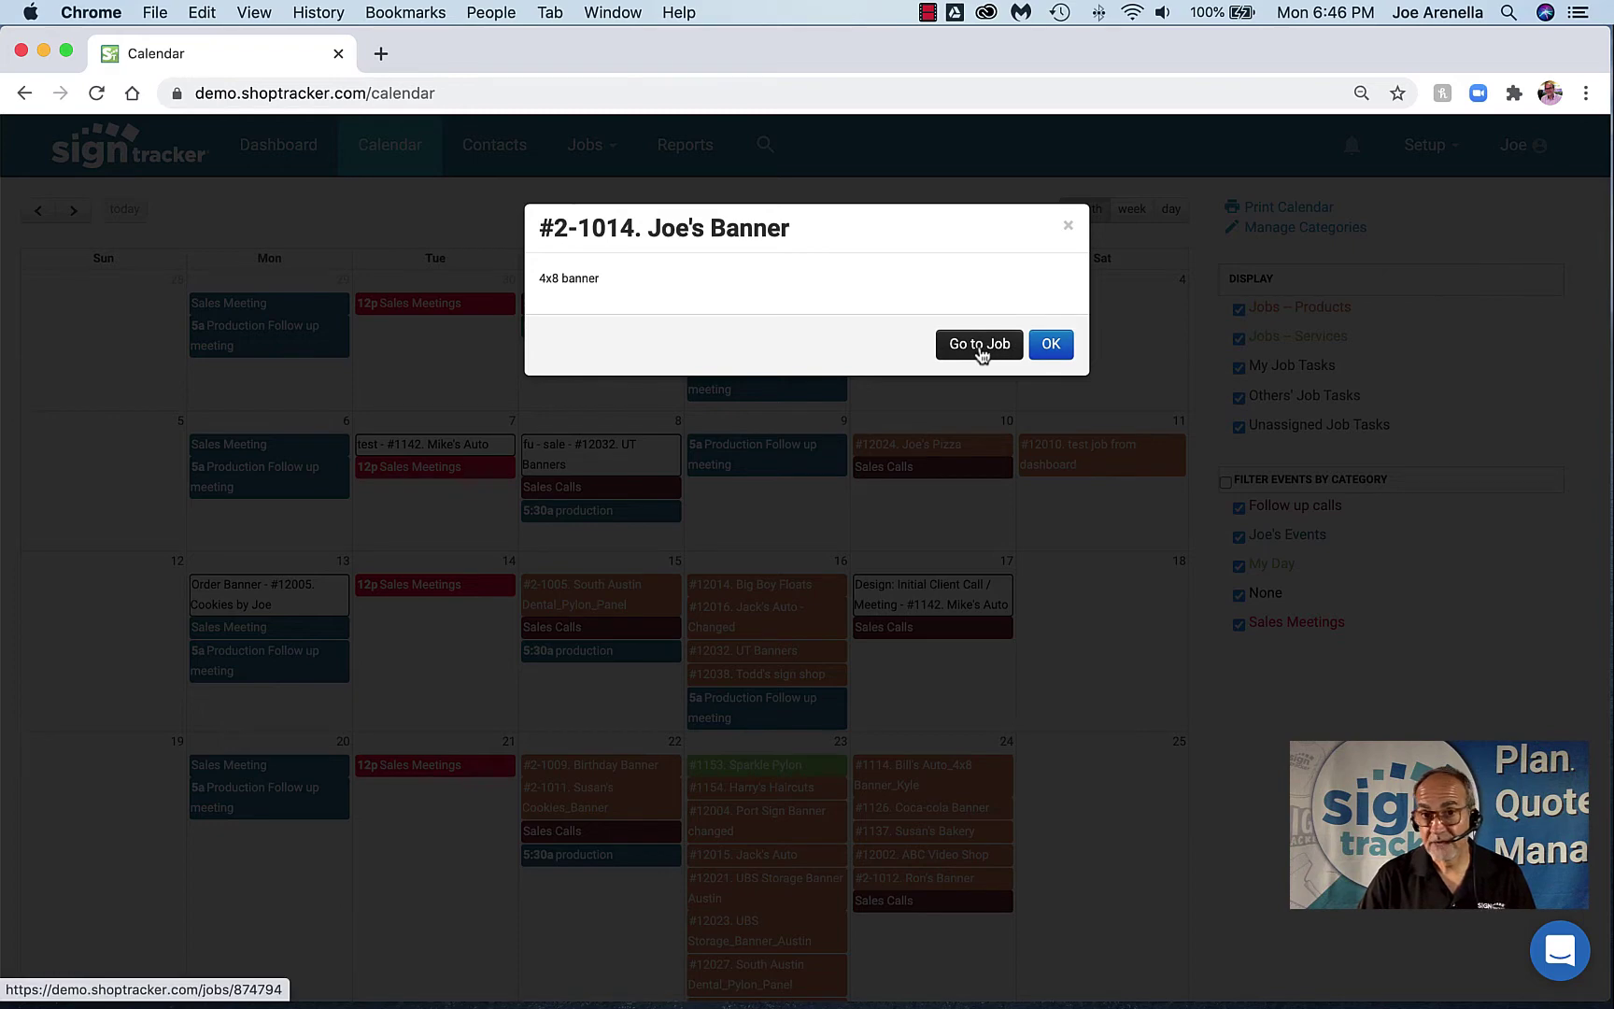
pyautogui.click(1068, 226)
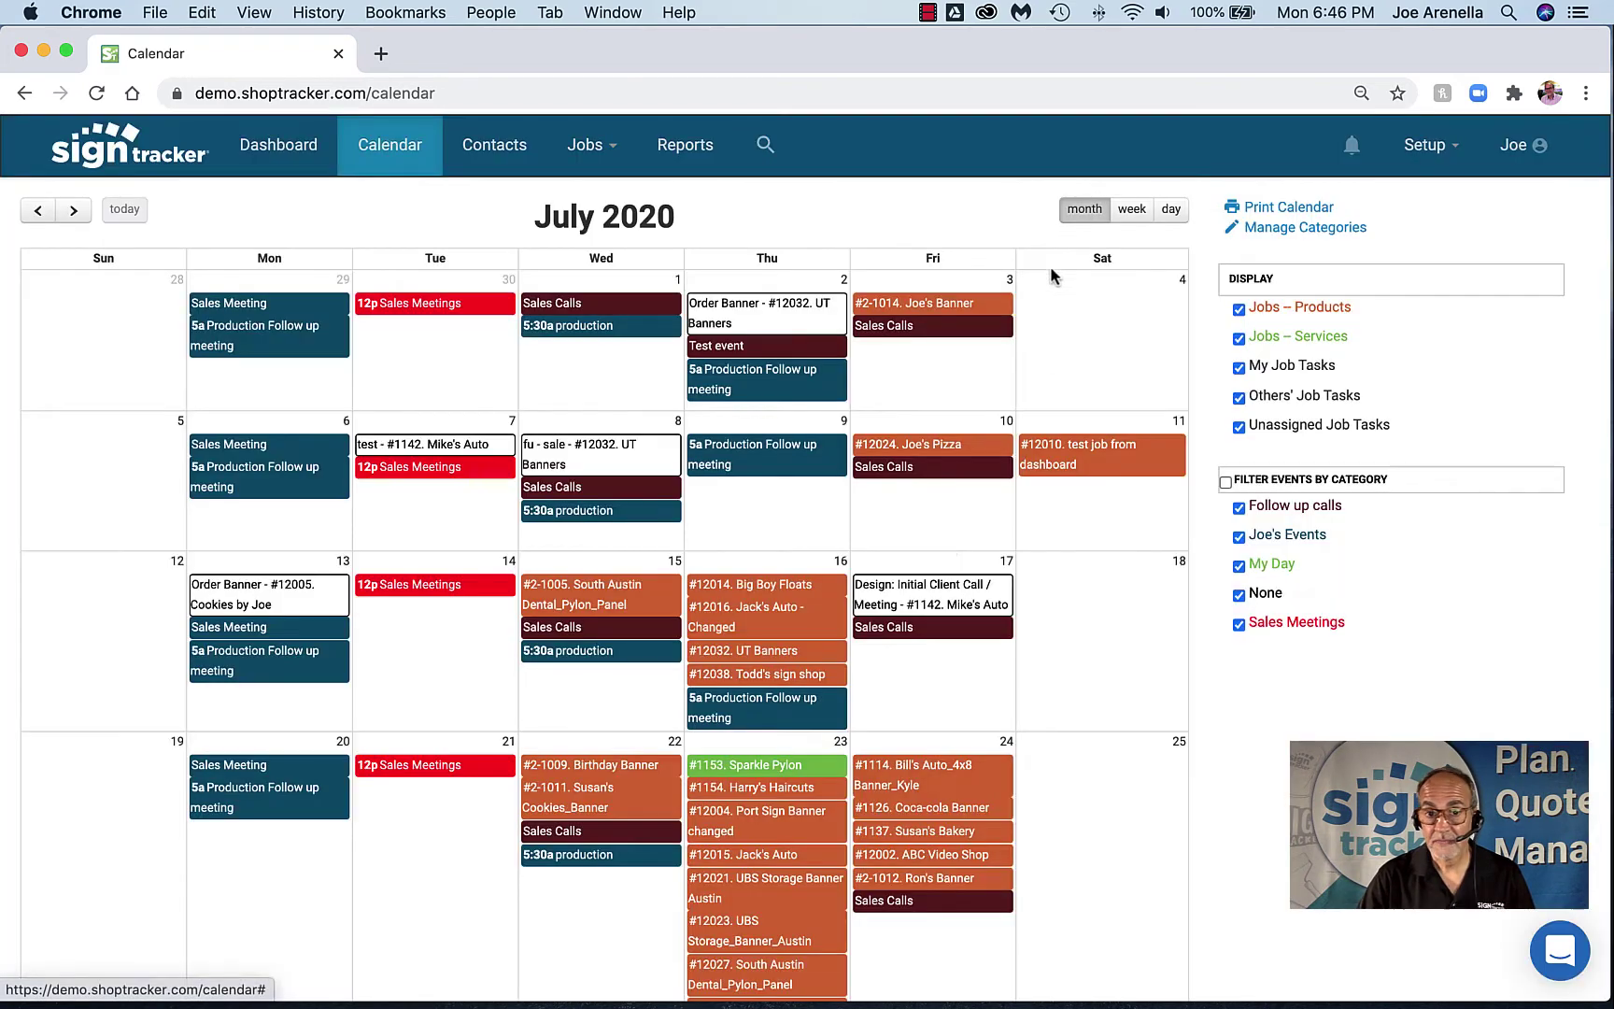
# Reschedule the Mike's Auto design call to July 10, then go to Contacts
pyautogui.click(933, 594)
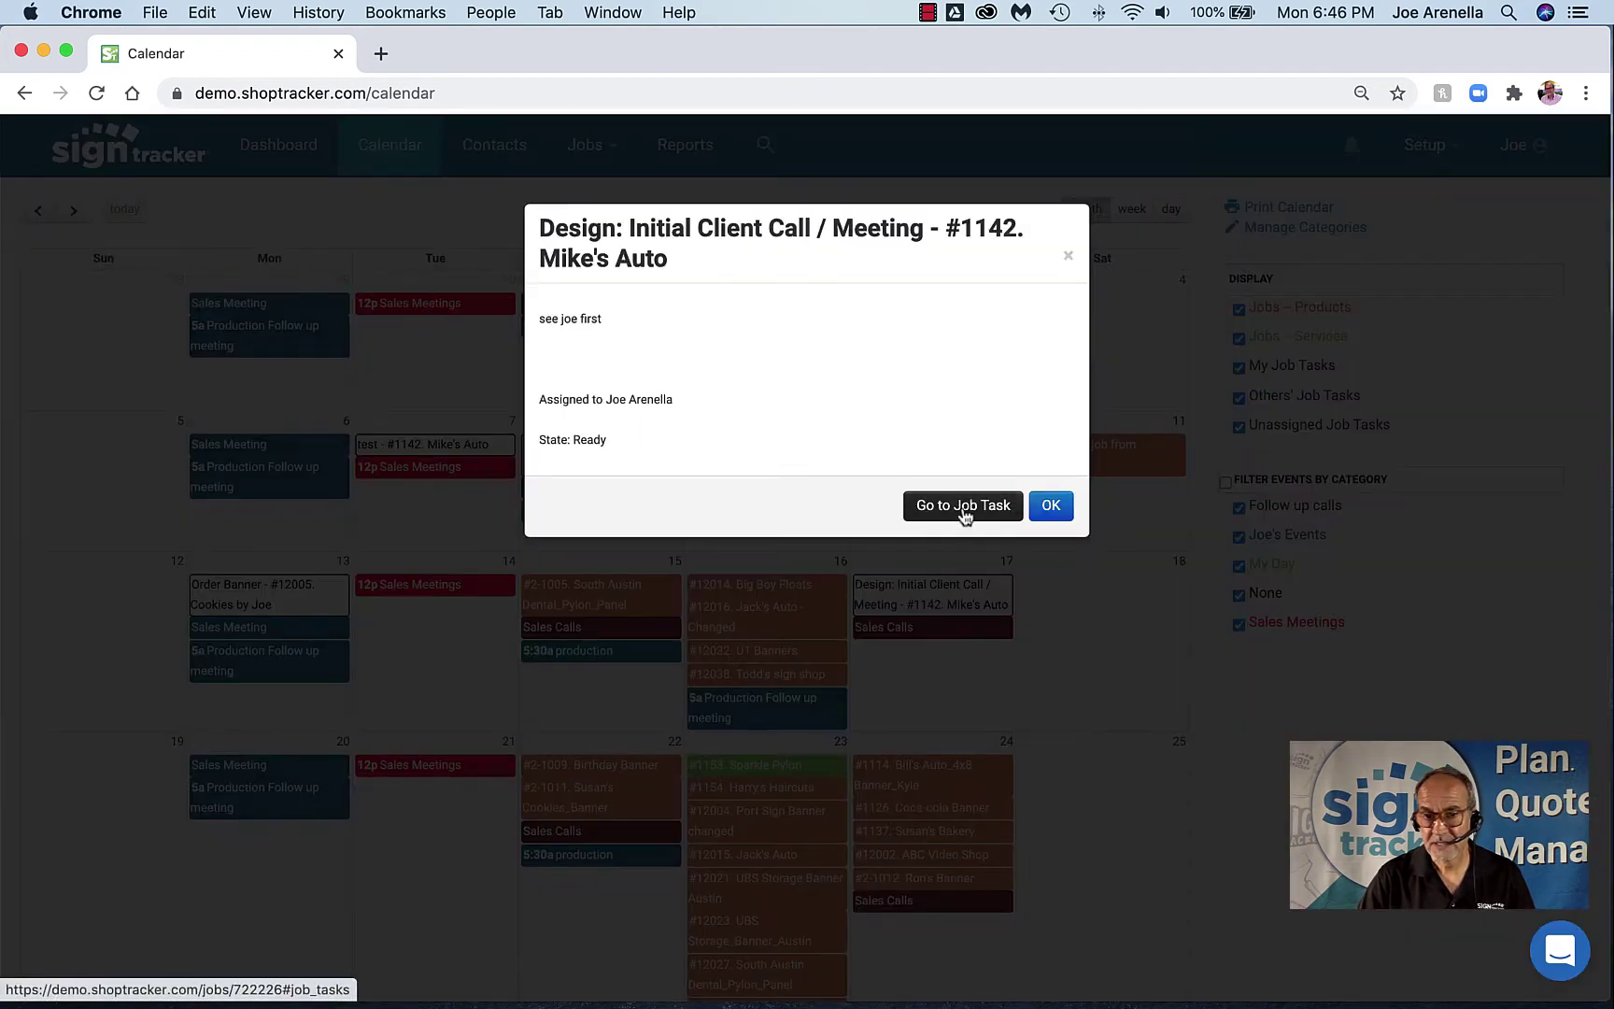
pyautogui.click(1067, 256)
pyautogui.moveTo(922, 602); pyautogui.dragTo(778, 533)
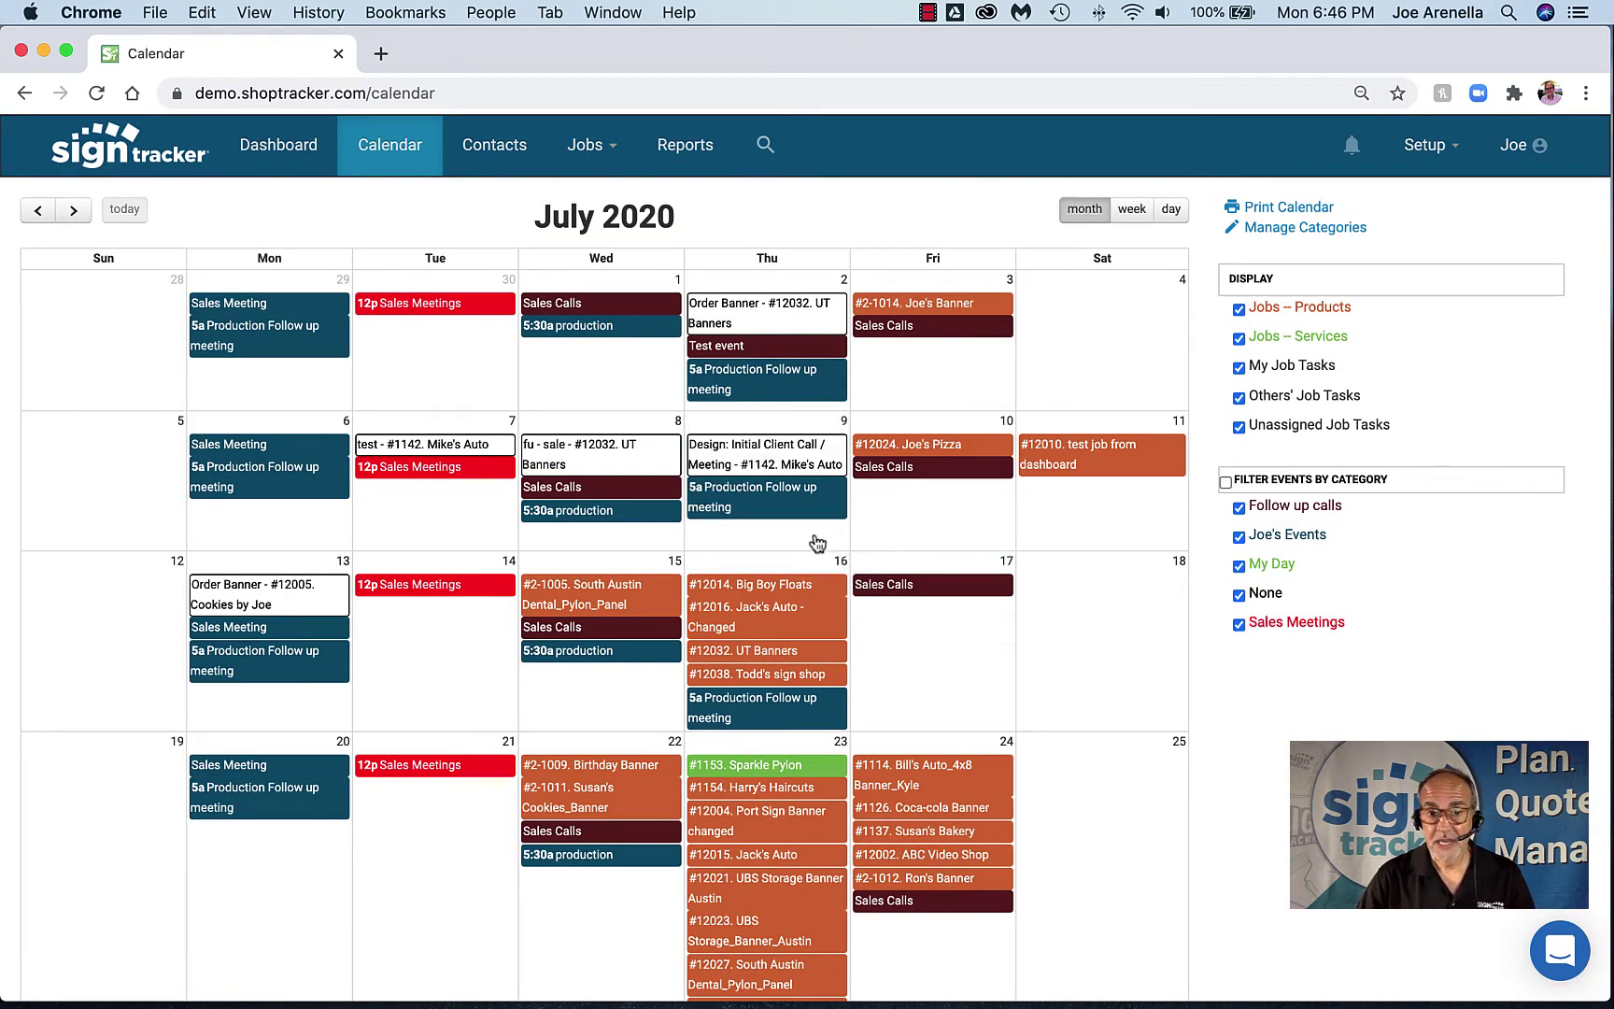
pyautogui.moveTo(765, 465); pyautogui.dragTo(922, 526)
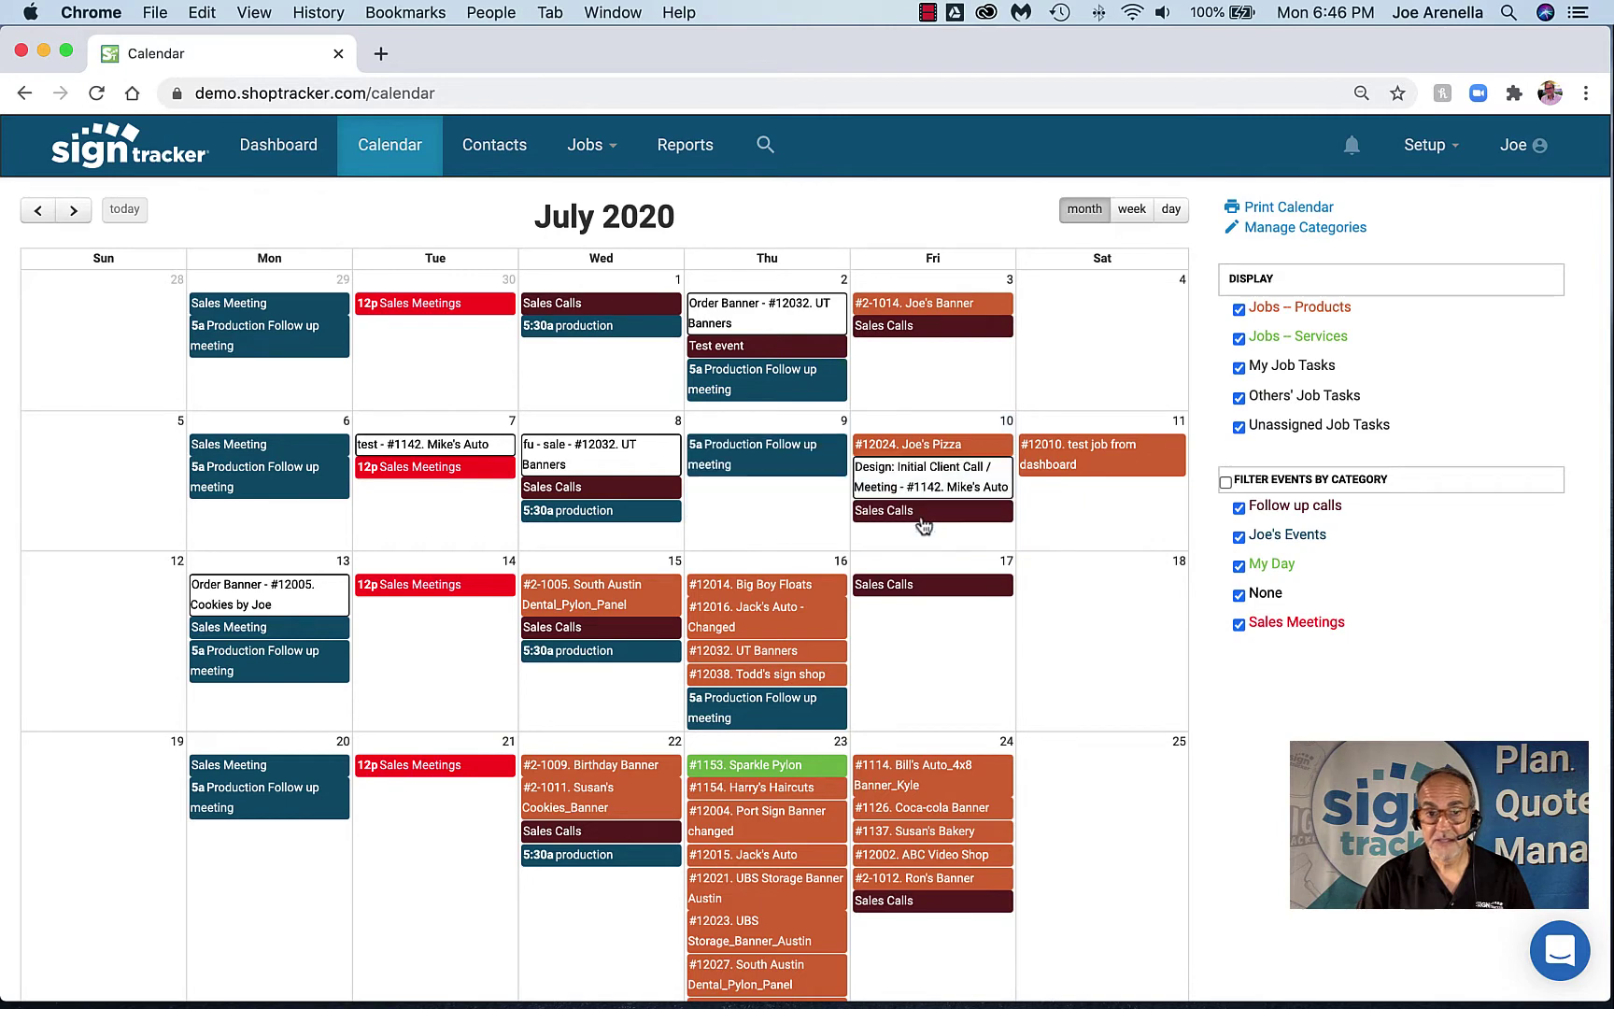
pyautogui.click(494, 148)
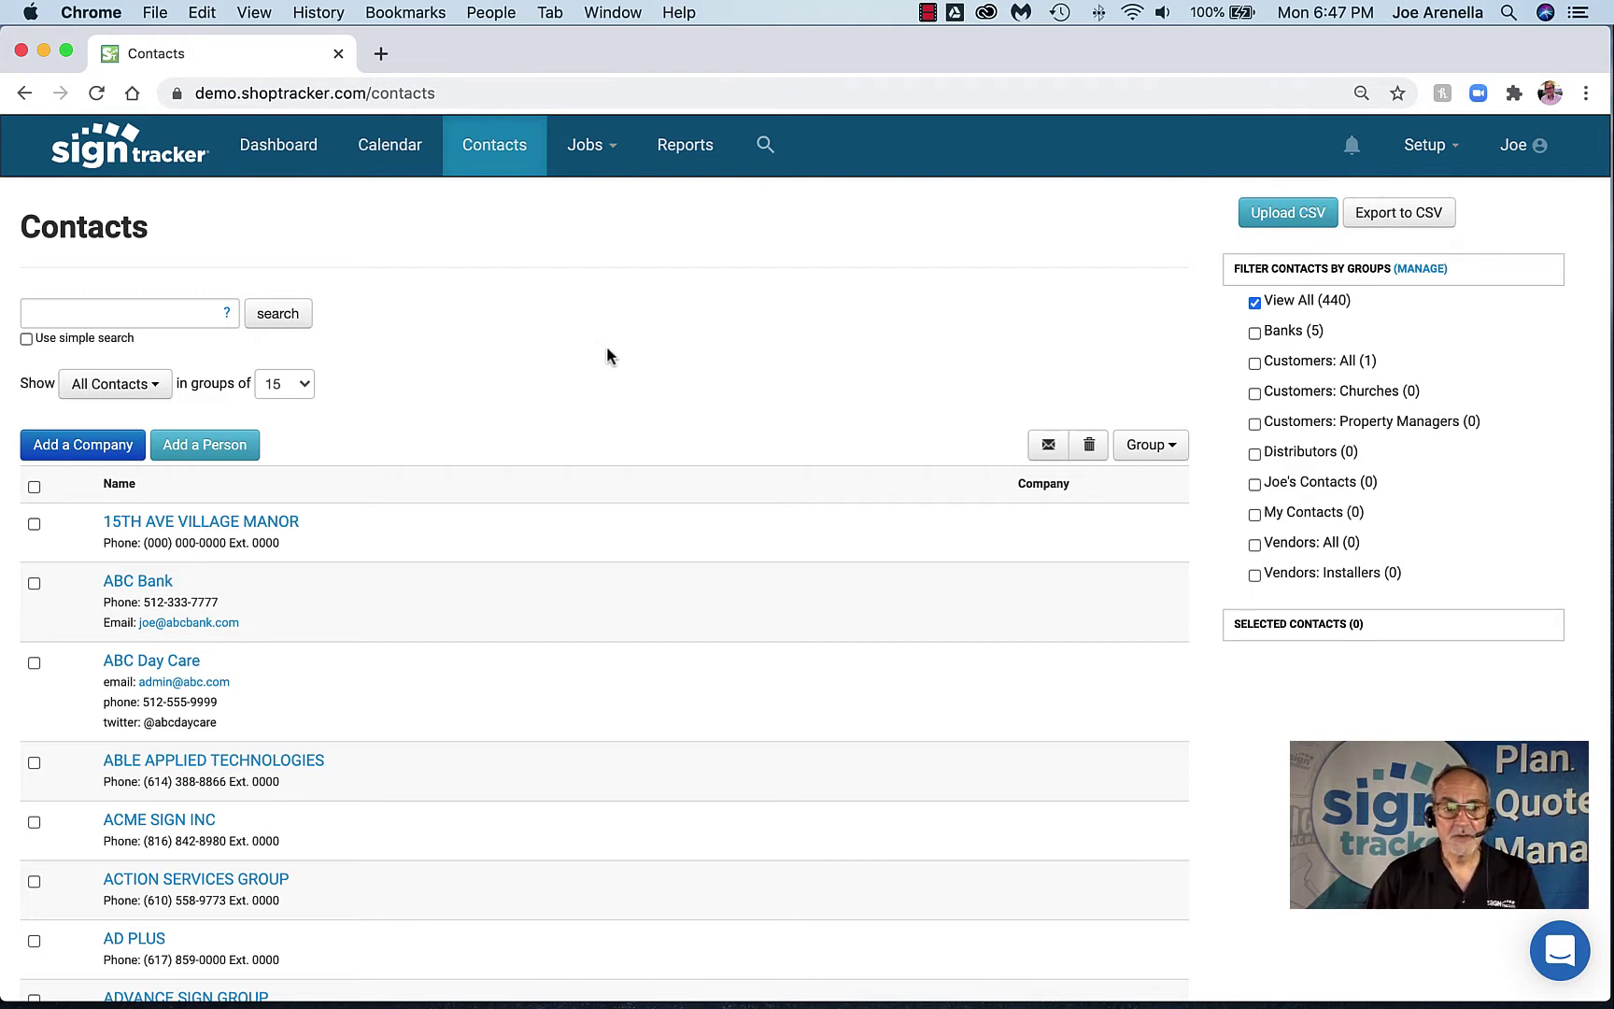
# Search contacts for 'aly' and open the Alyson Design company record
pyautogui.click(123, 316)
pyautogui.write('aly')
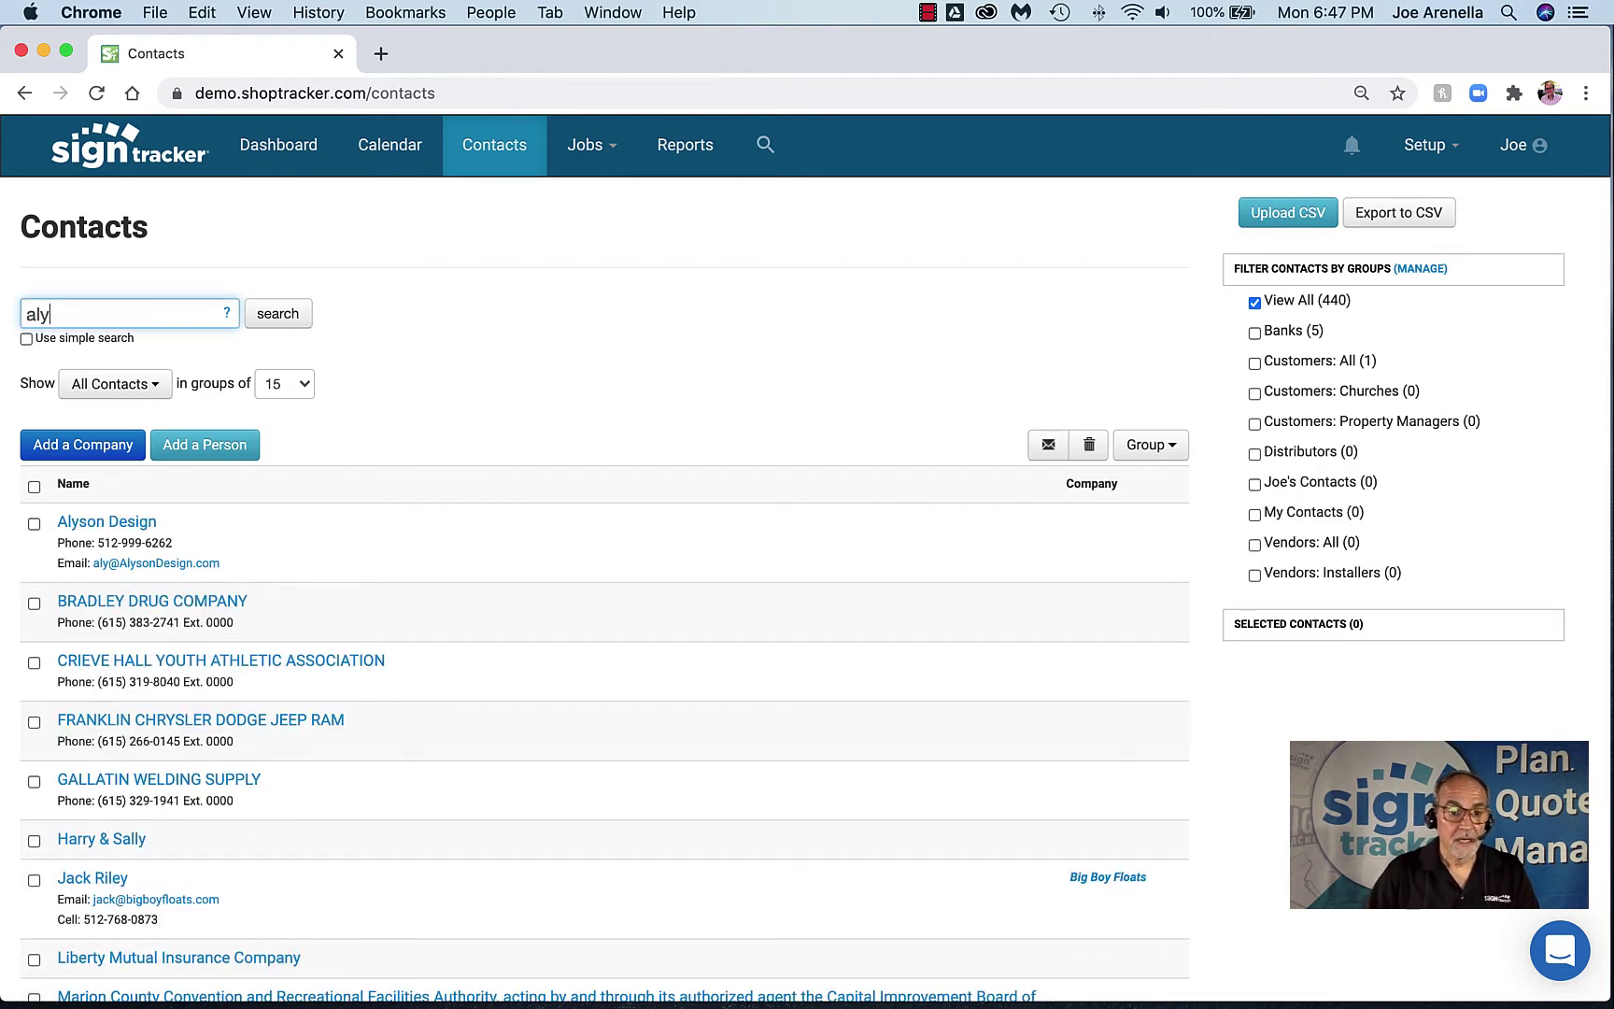
pyautogui.click(114, 526)
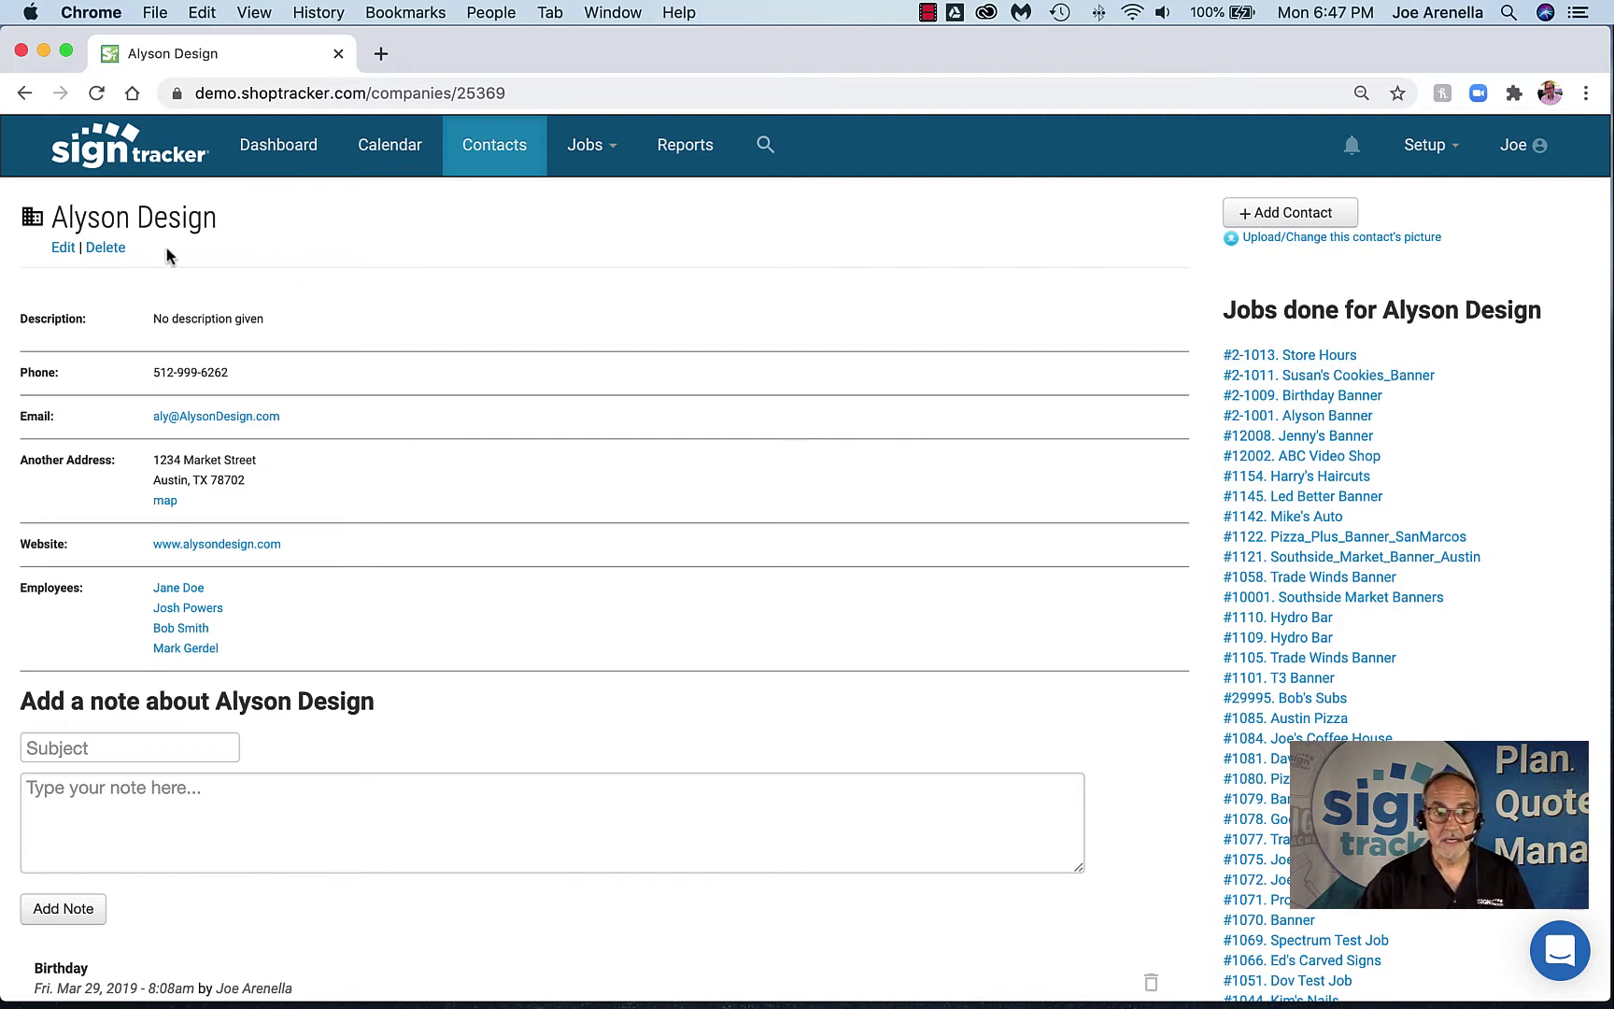
pyautogui.scroll(-3, 1280, 623)
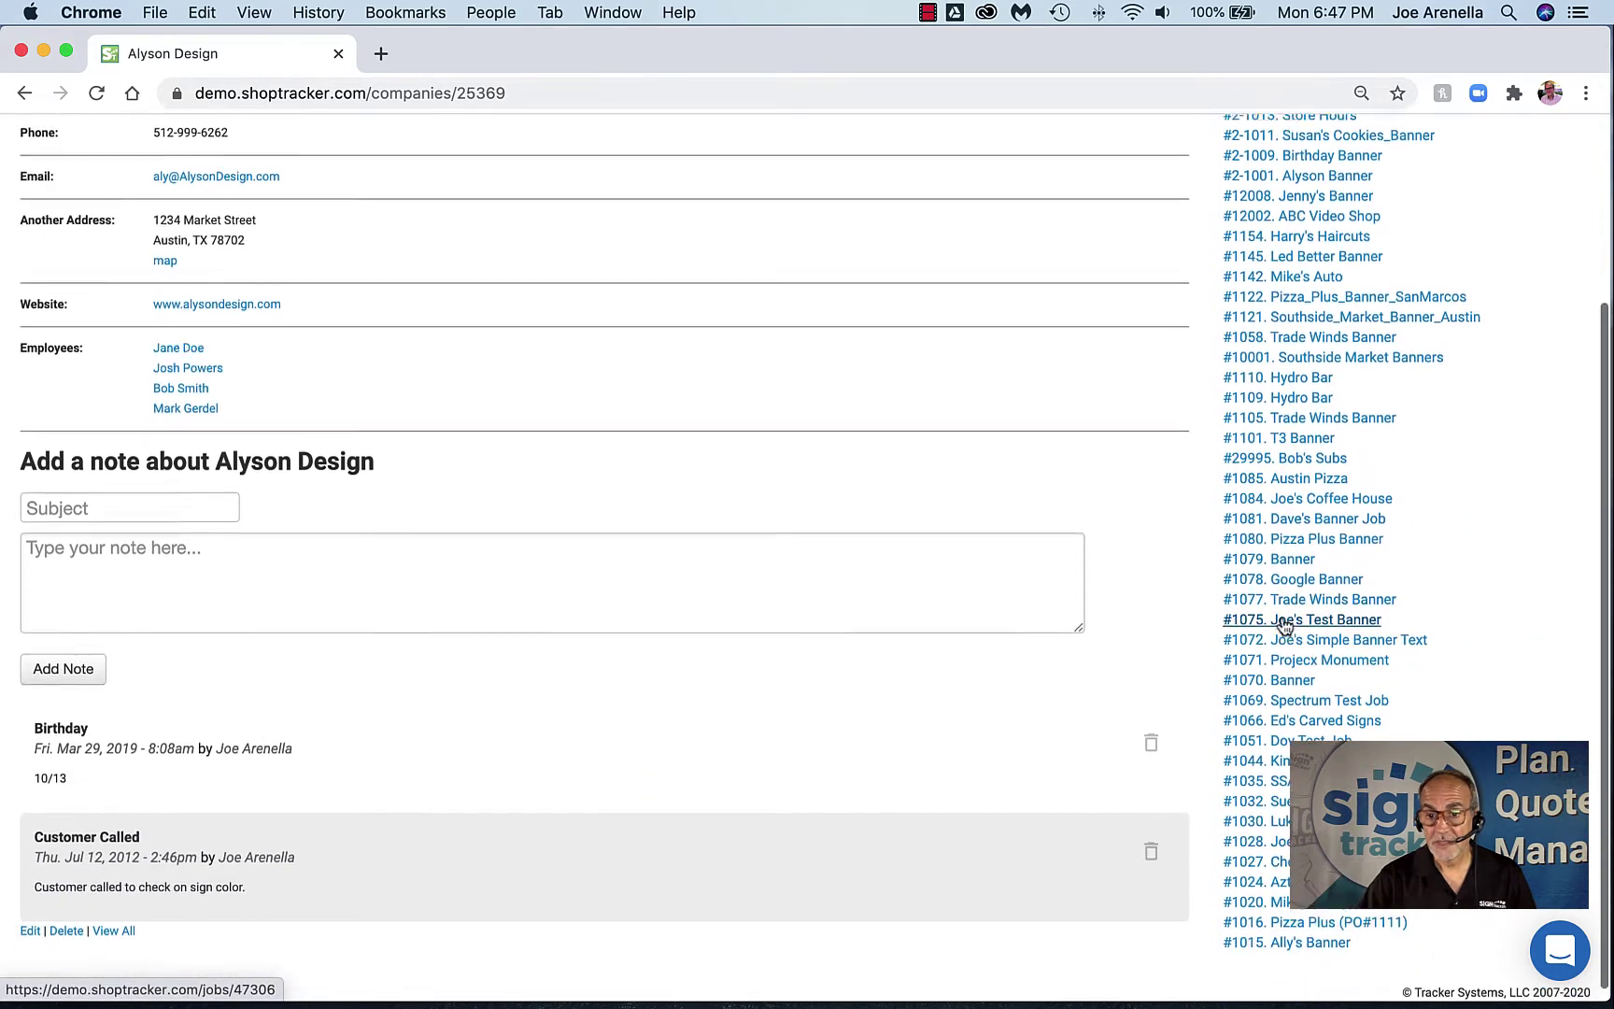
pyautogui.scroll(3, 1283, 625)
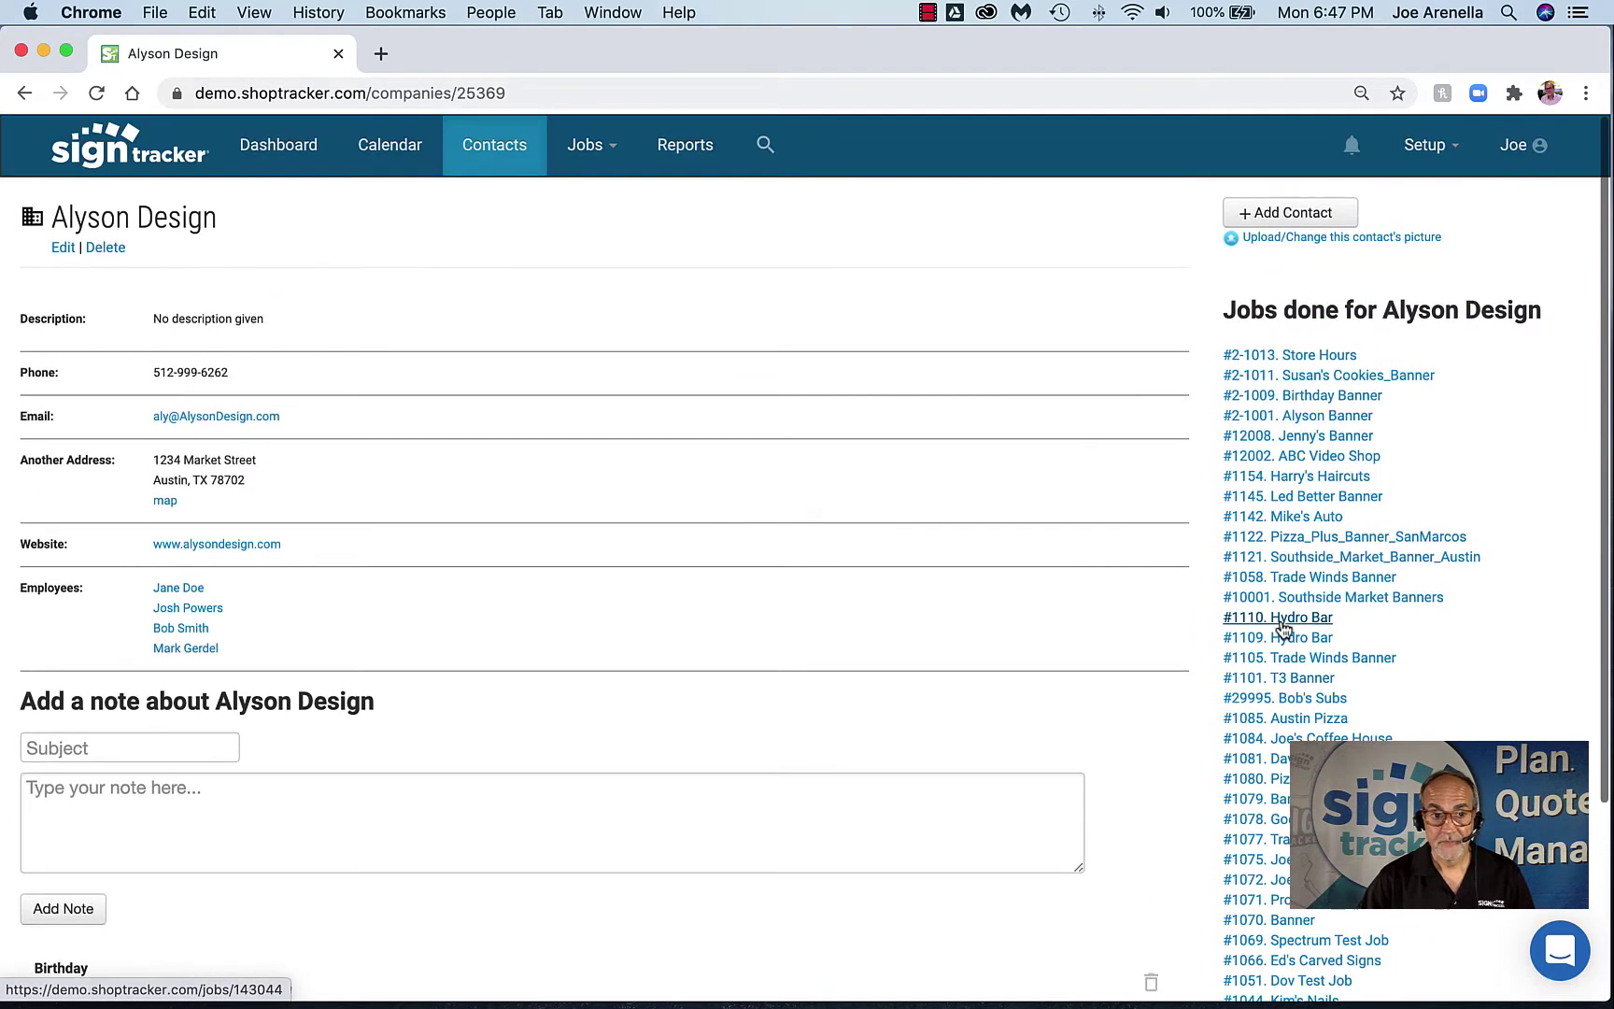
# View an Alyson Design employee's contact page, then open the full Job List
pyautogui.click(185, 615)
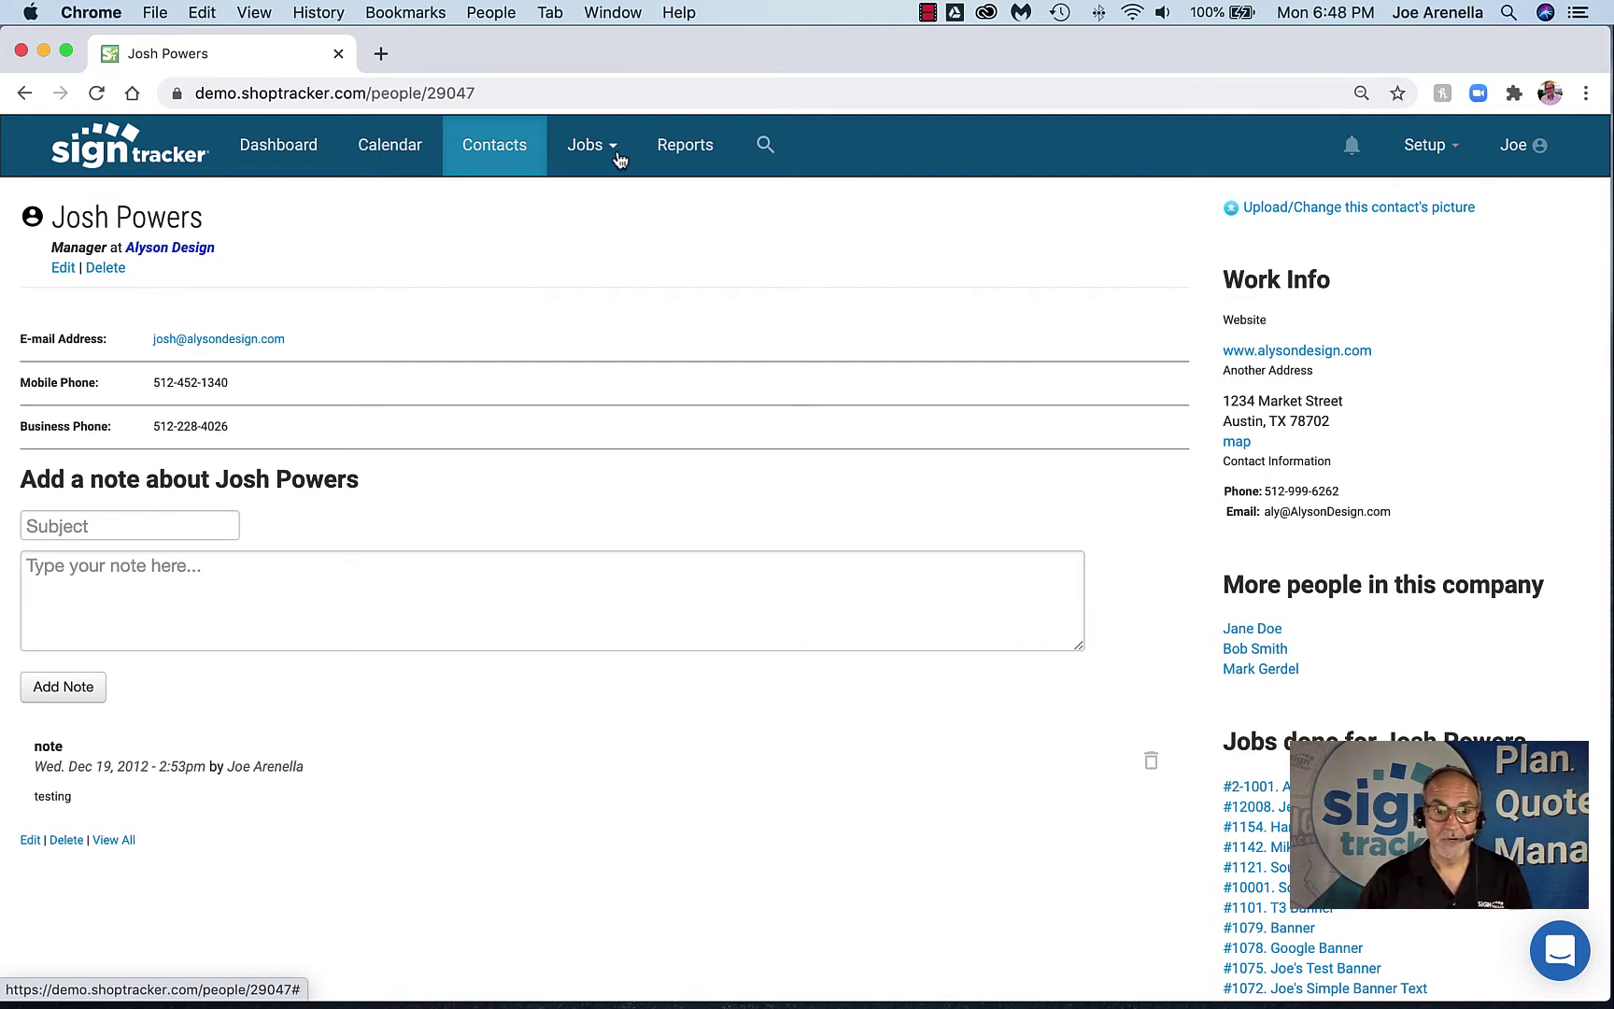
pyautogui.click(617, 155)
pyautogui.click(602, 198)
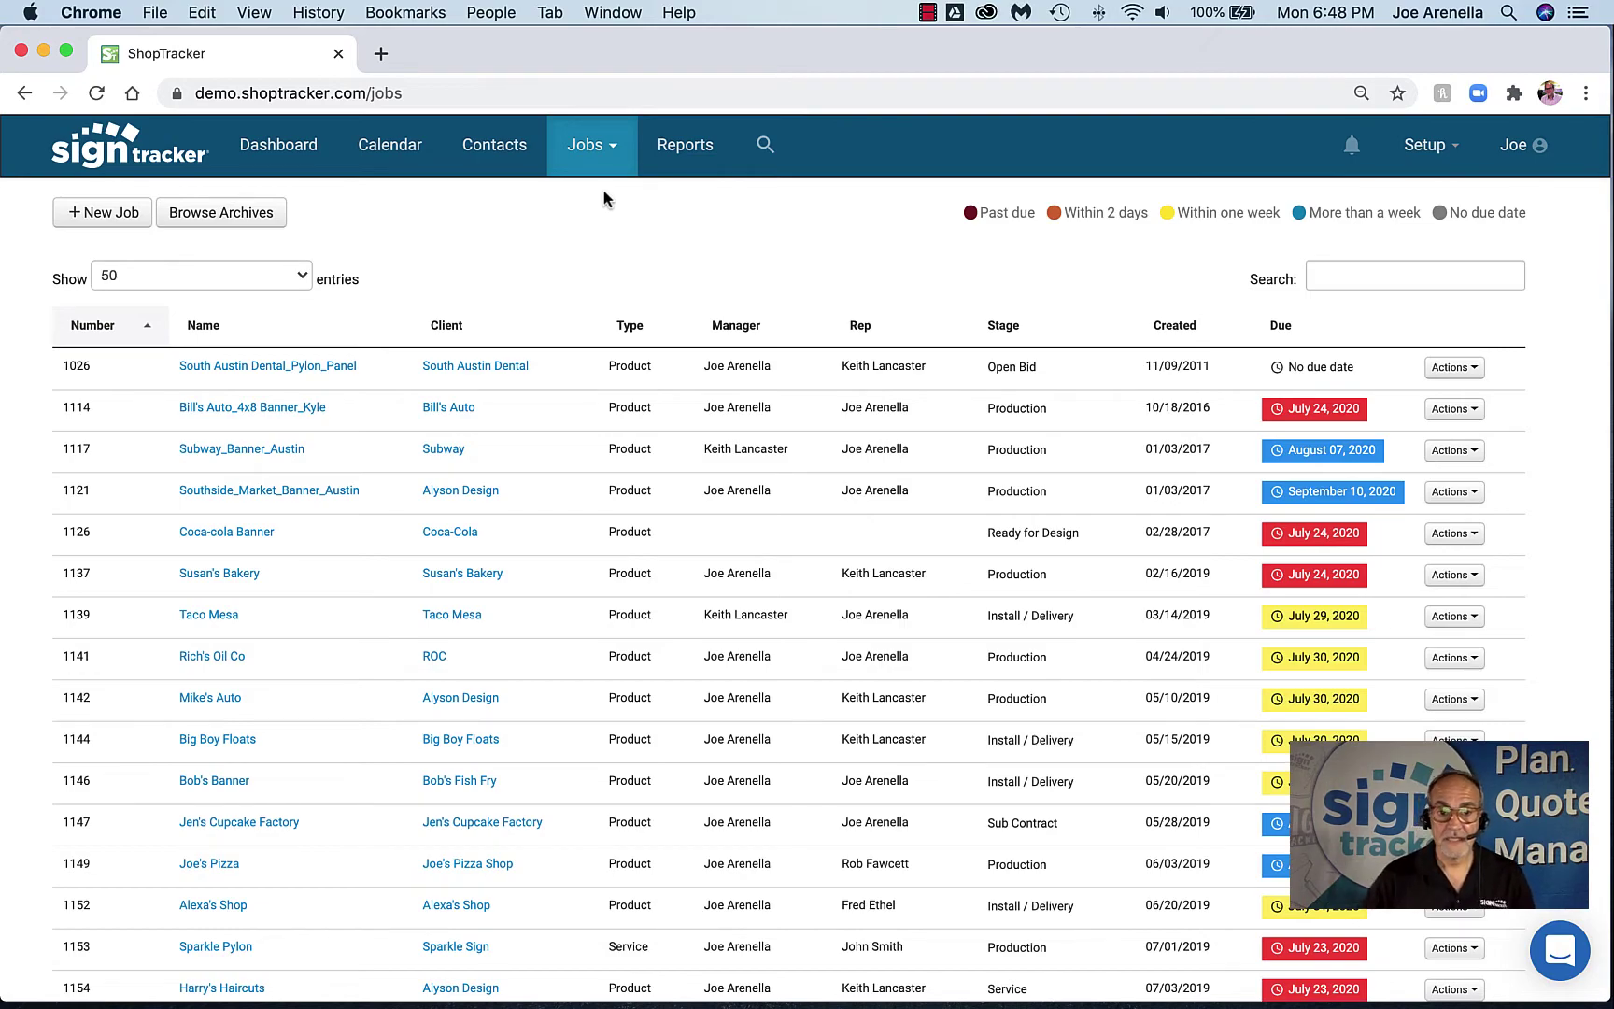
pyautogui.scroll(-20, 507, 644)
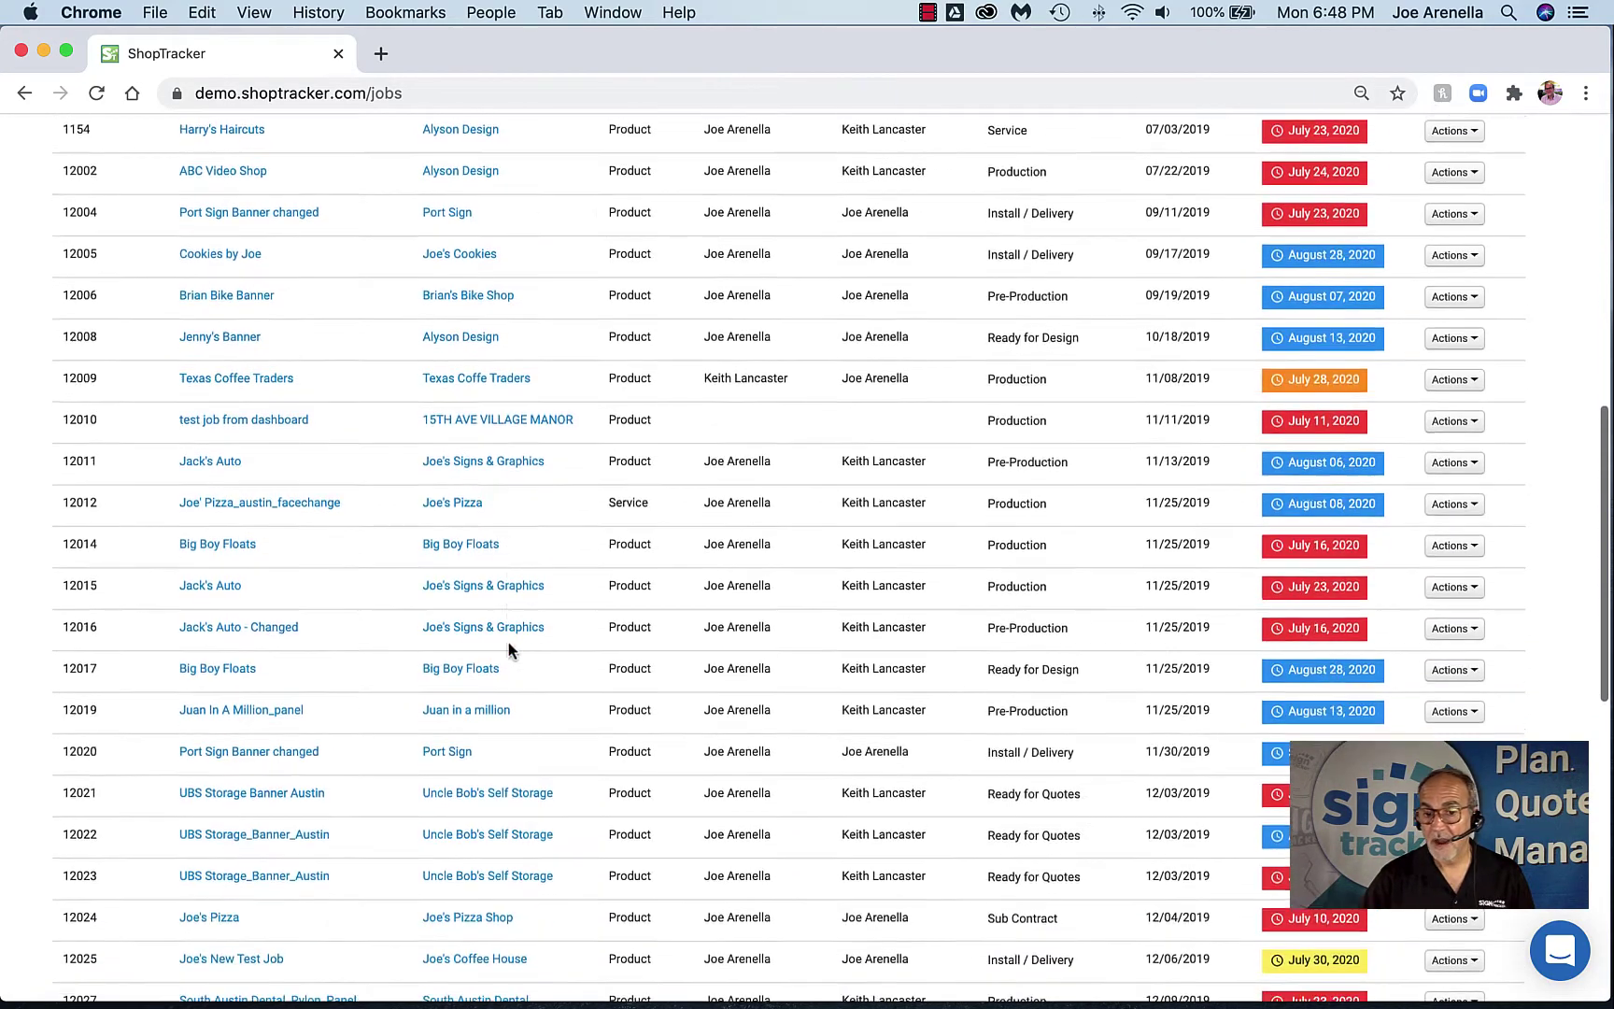
pyautogui.scroll(-8, 509, 645)
pyautogui.scroll(15, 509, 645)
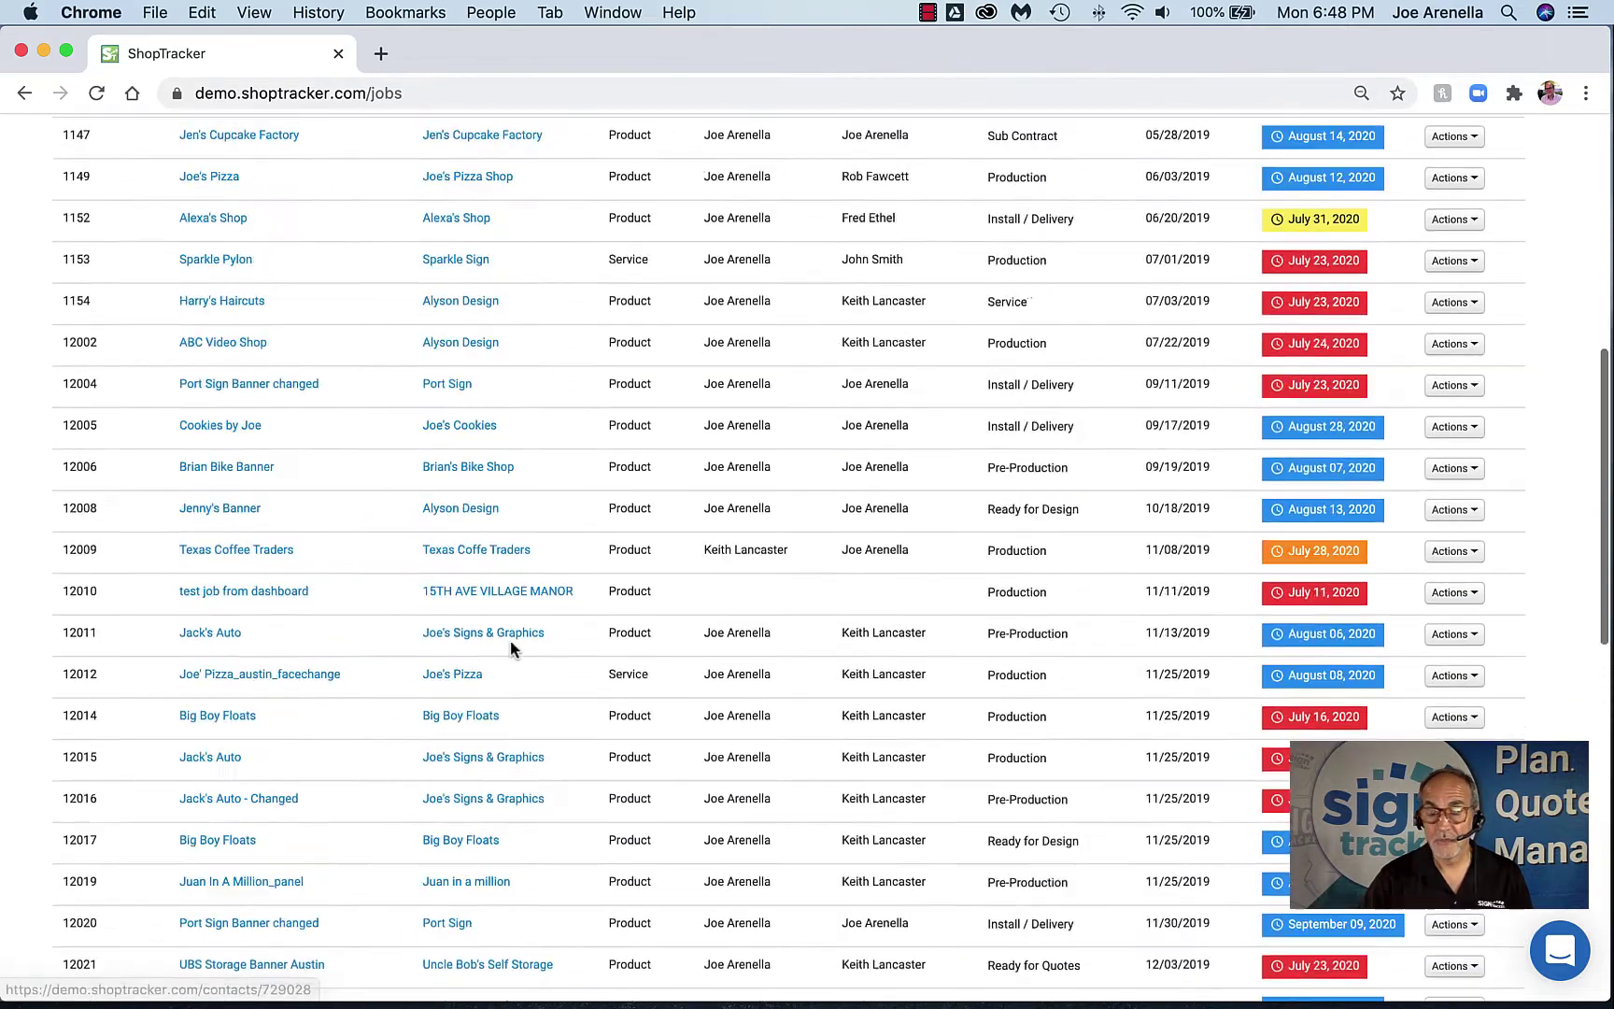
pyautogui.scroll(5, 512, 649)
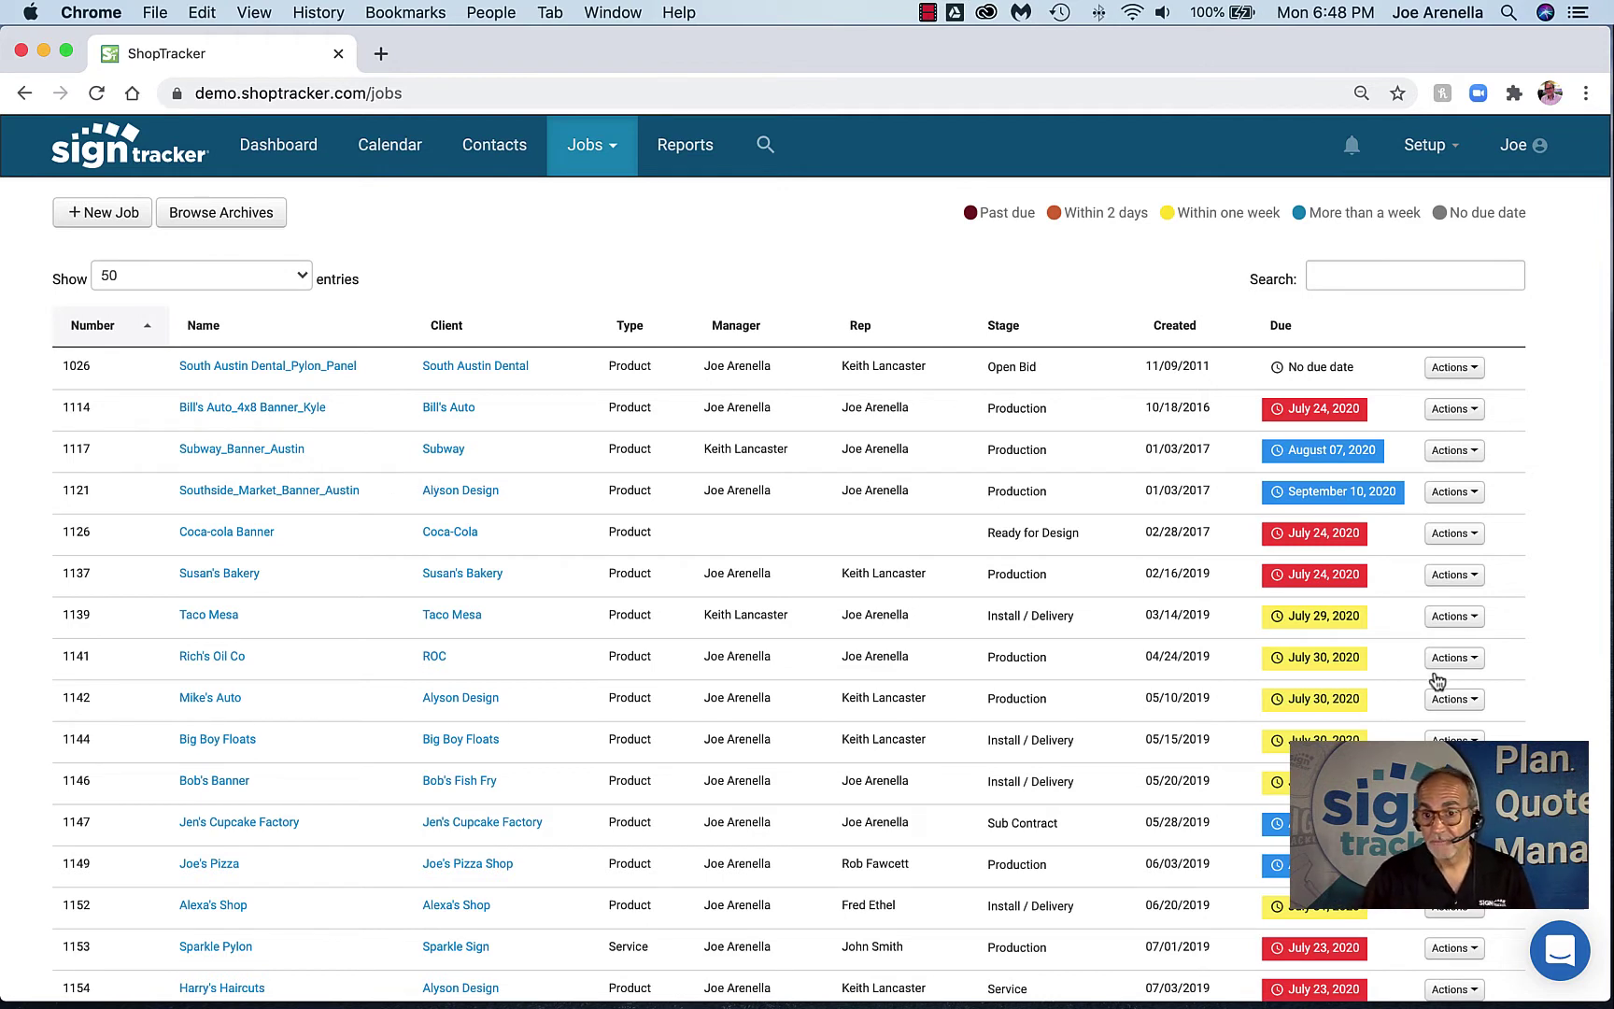
pyautogui.click(1476, 664)
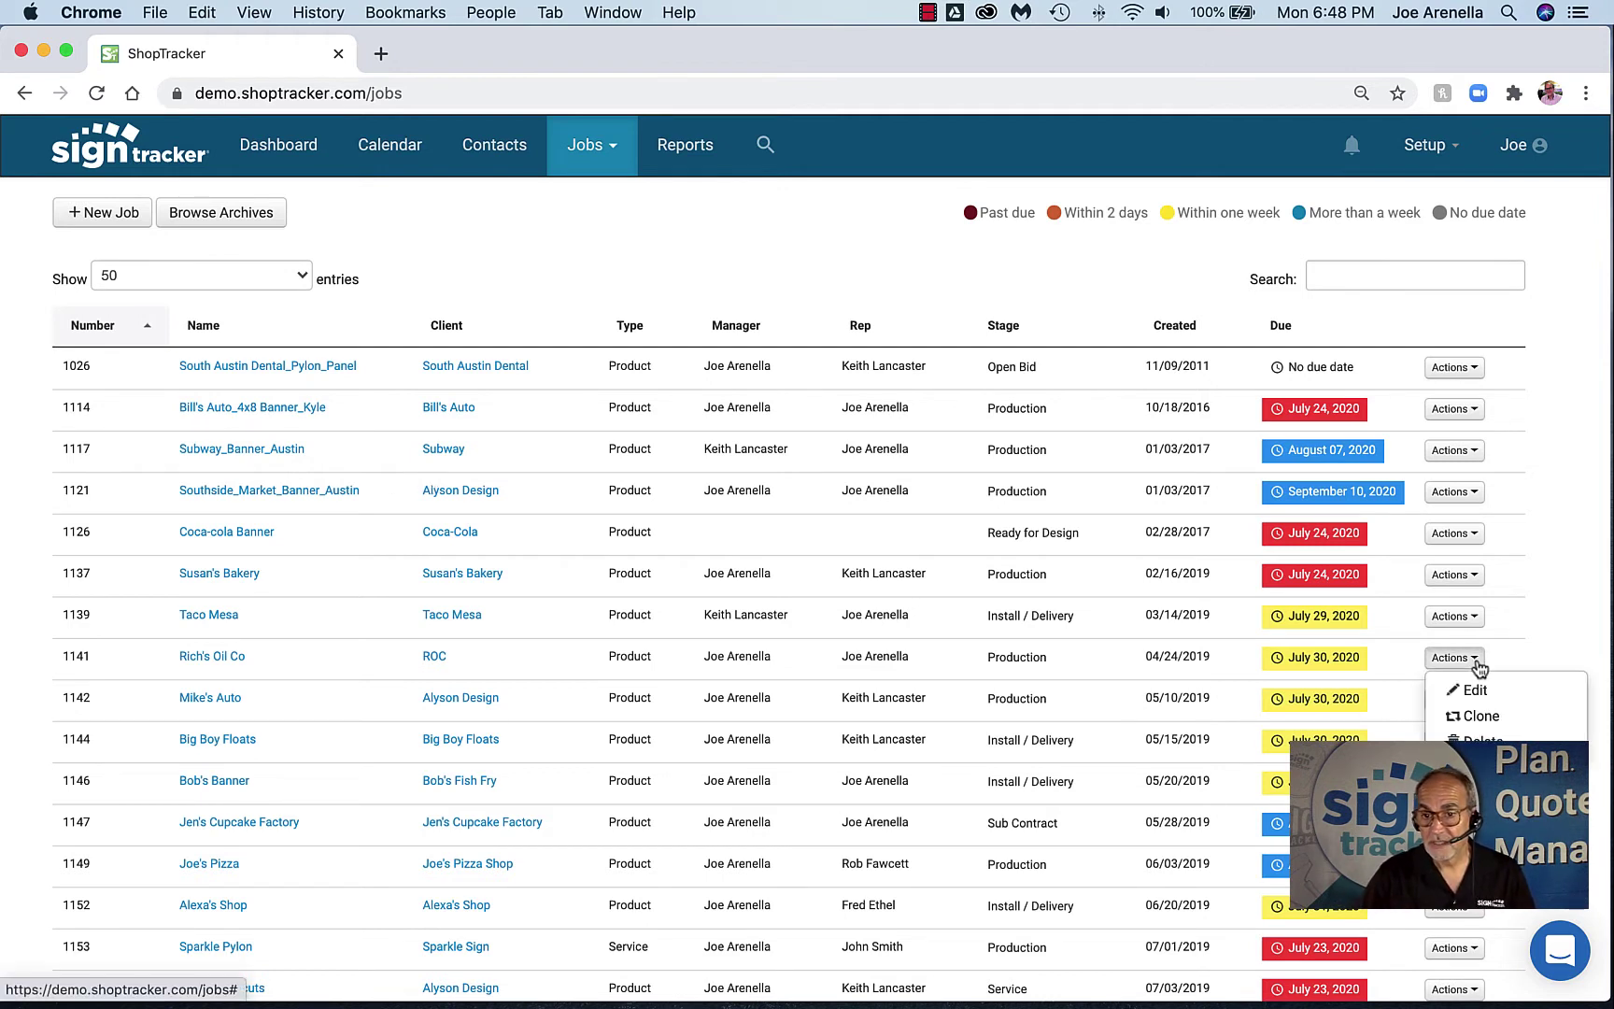
pyautogui.click(1480, 718)
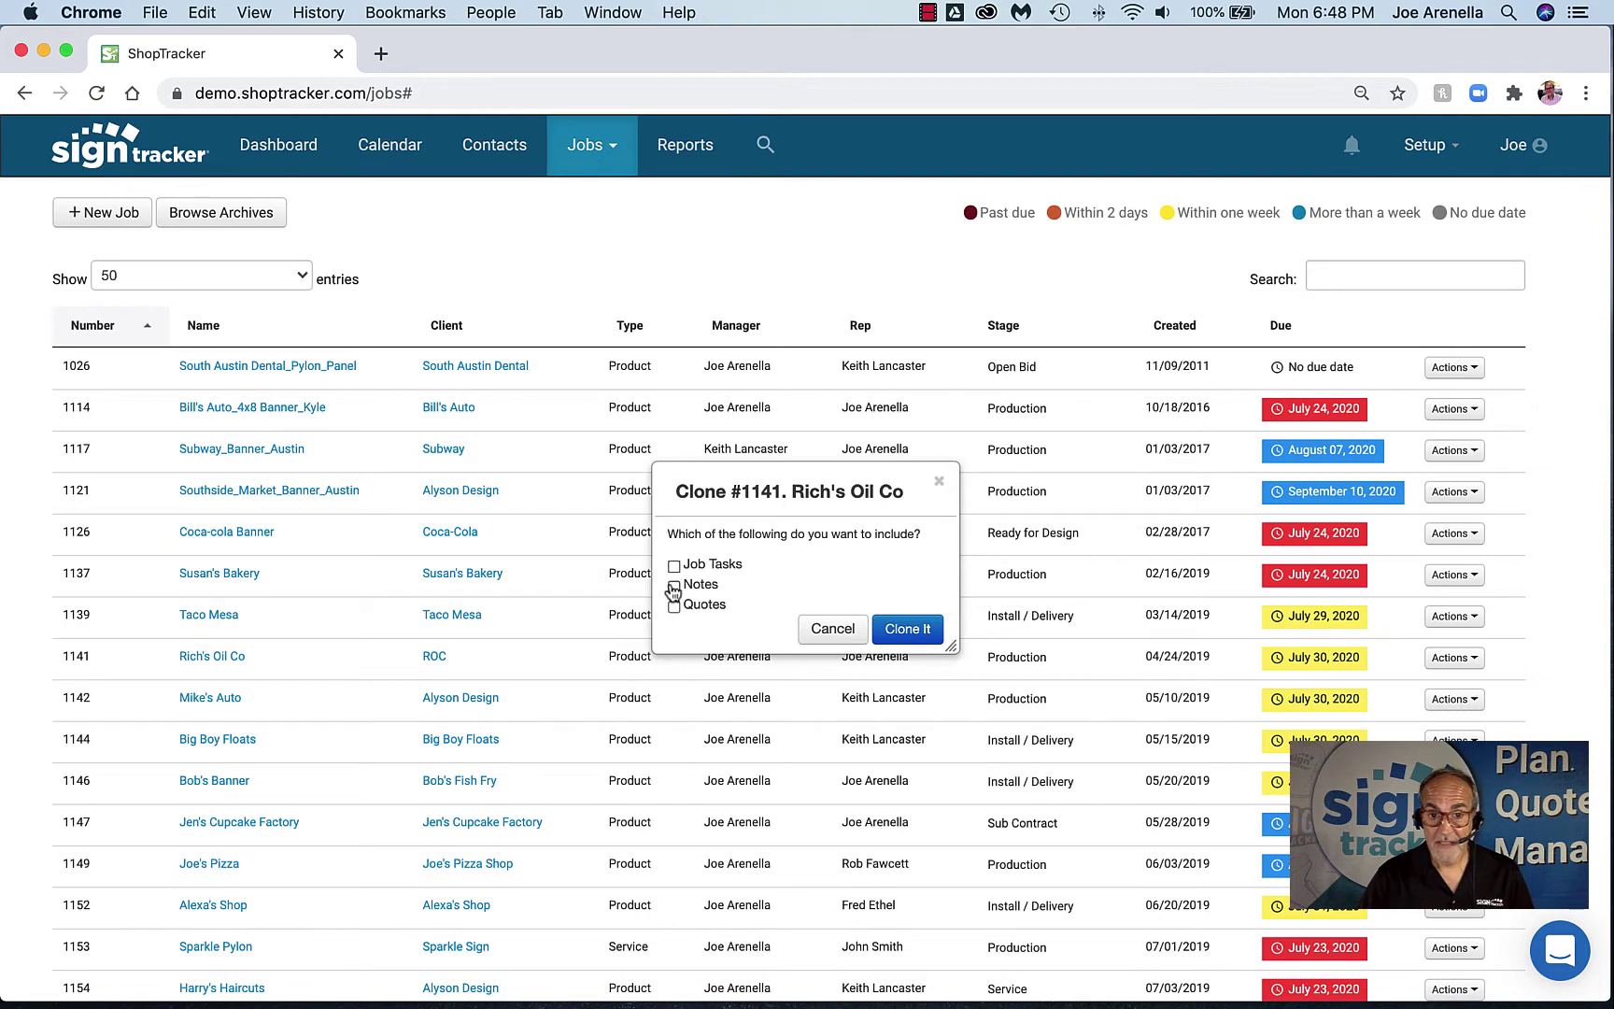
pyautogui.click(852, 633)
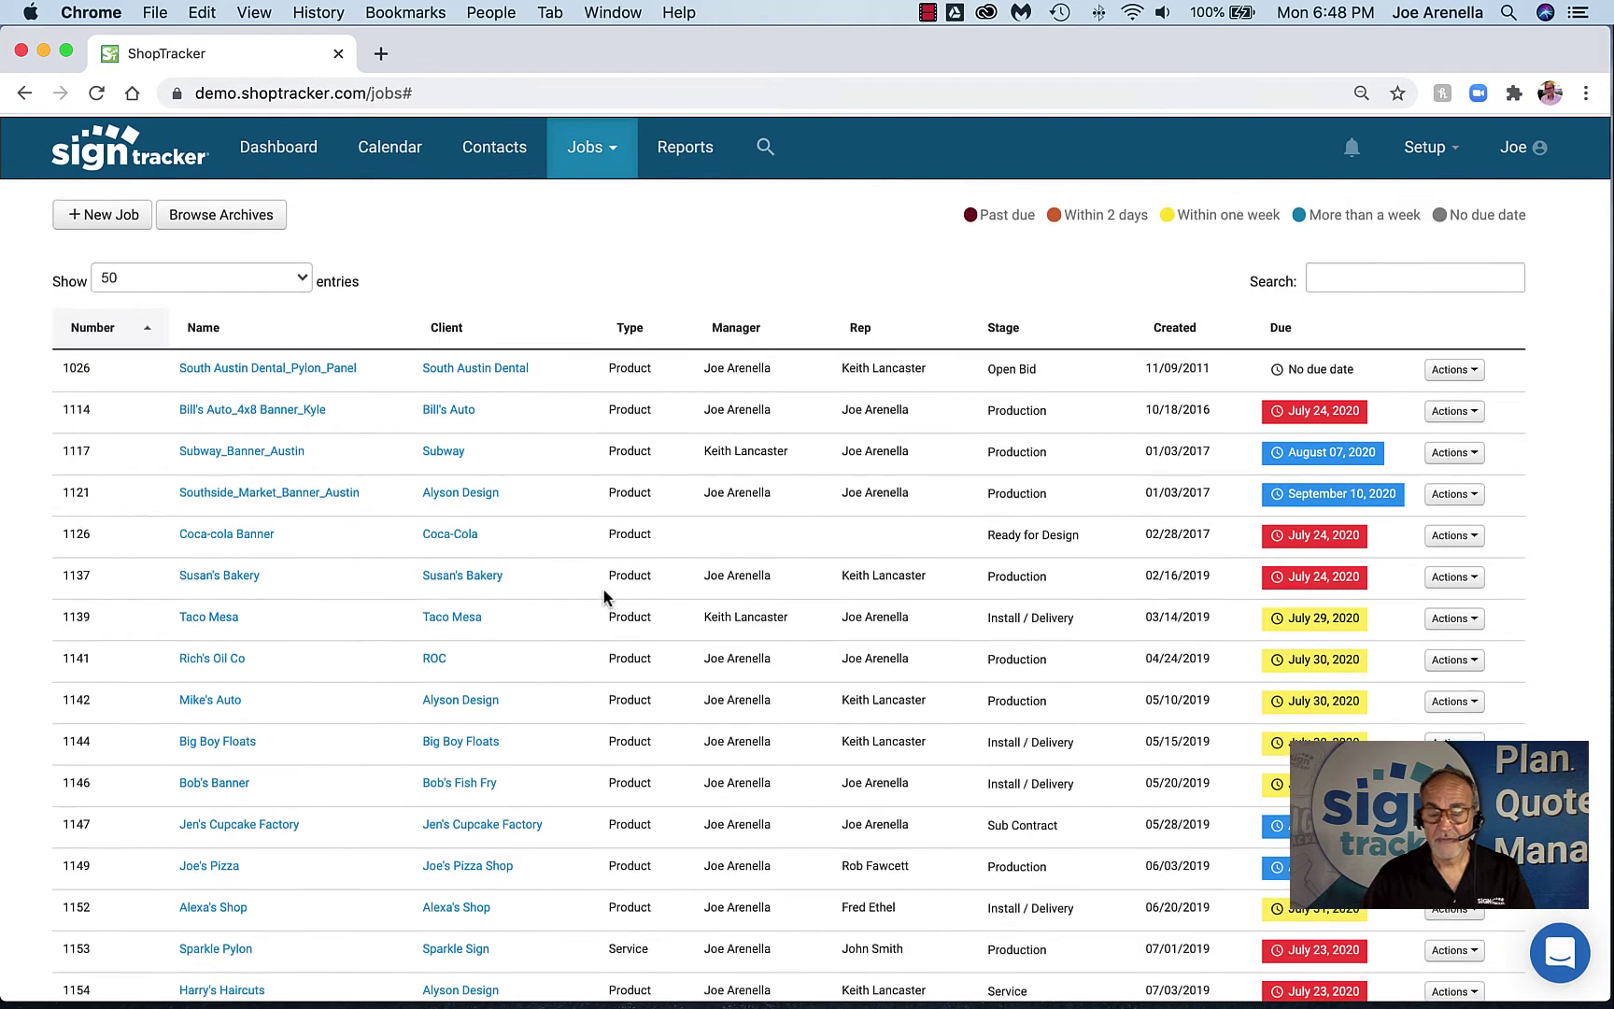
pyautogui.click(1340, 281)
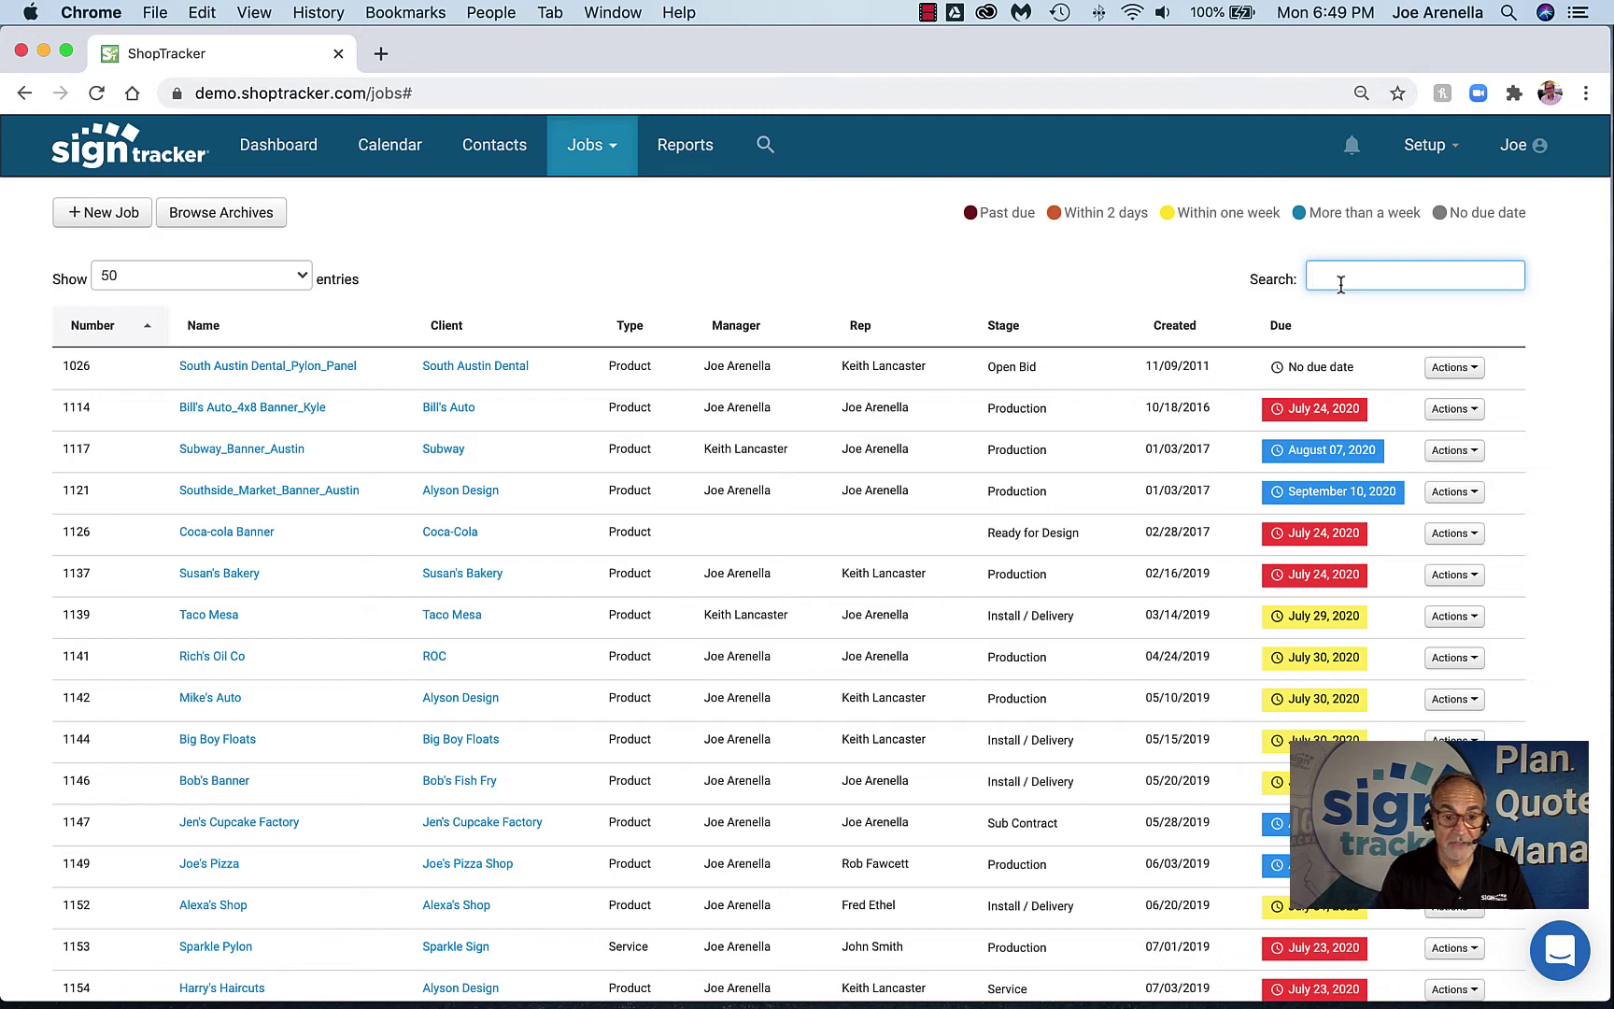
# Filter jobs by 'Jen's' and review Jen's Cupcake Factory's stage and due date unchanged
pyautogui.write('Jen')
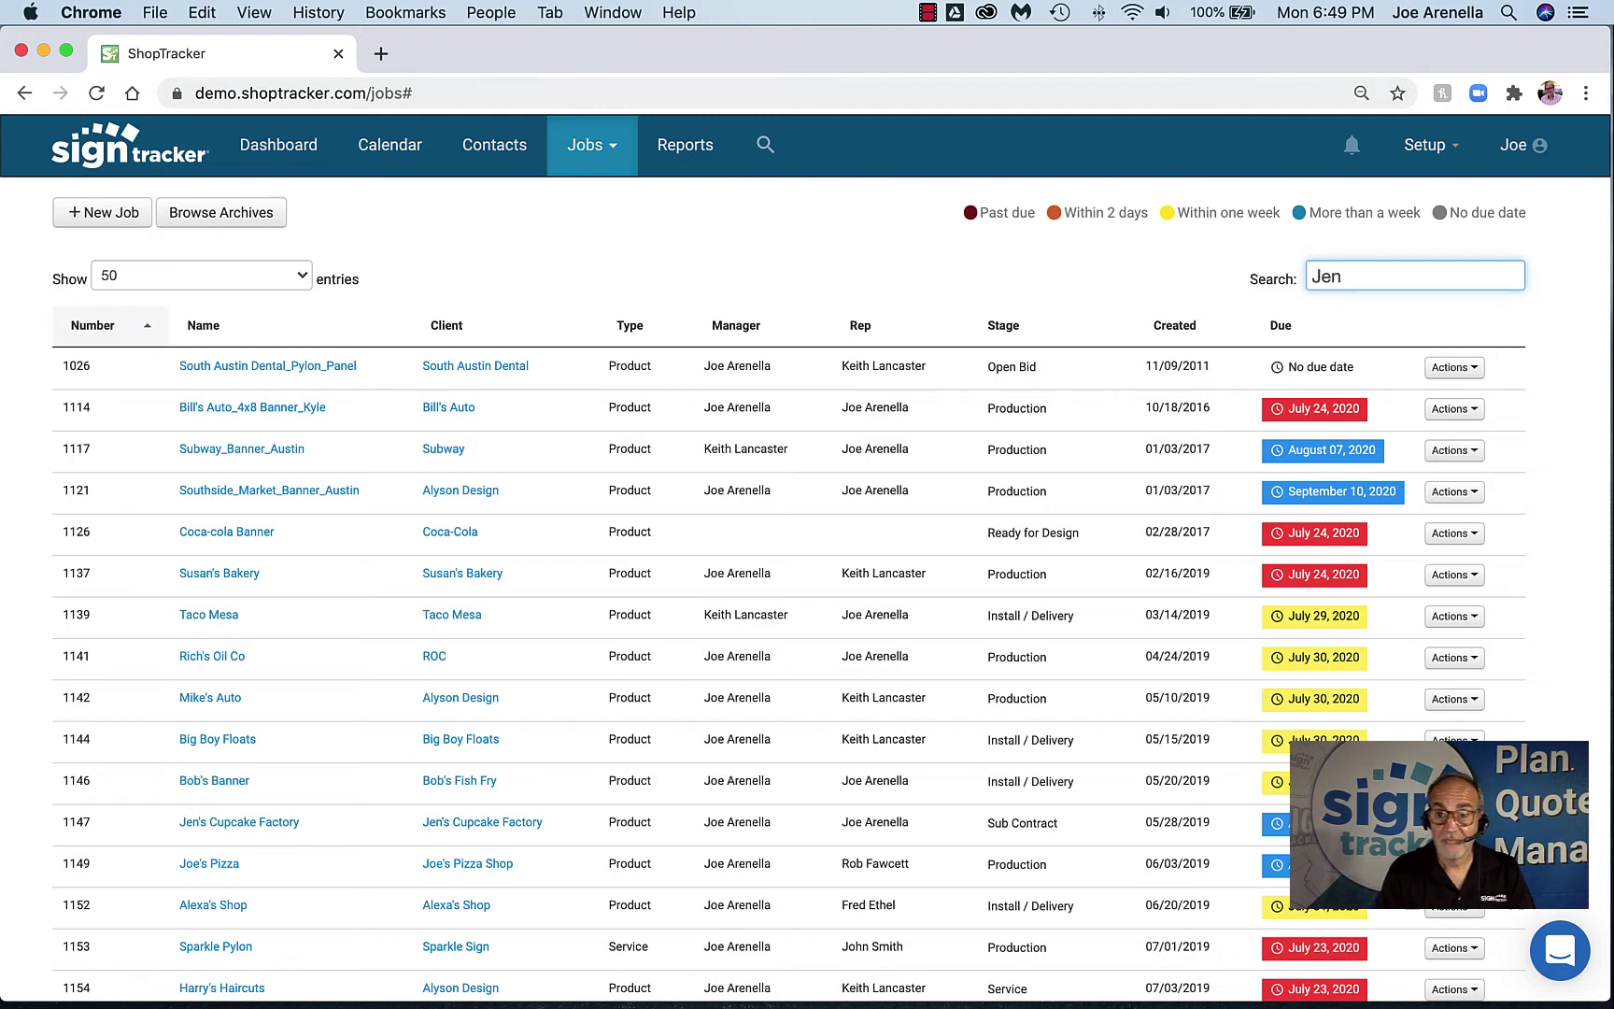
pyautogui.write("'s")
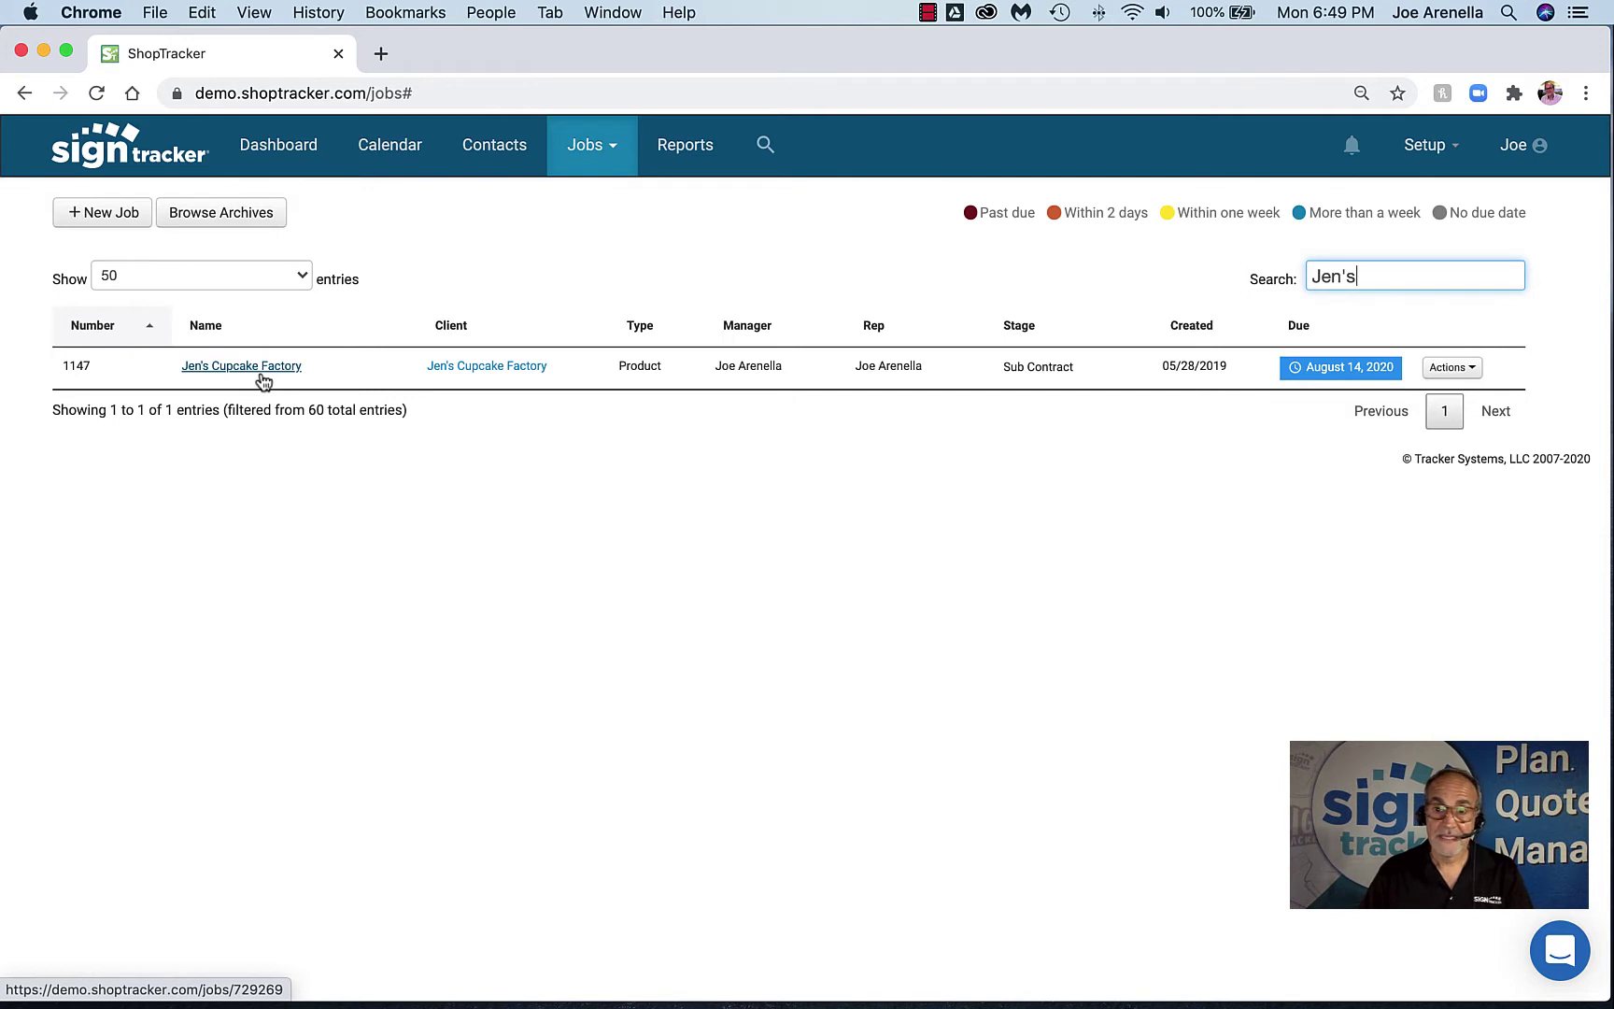
pyautogui.click(1018, 374)
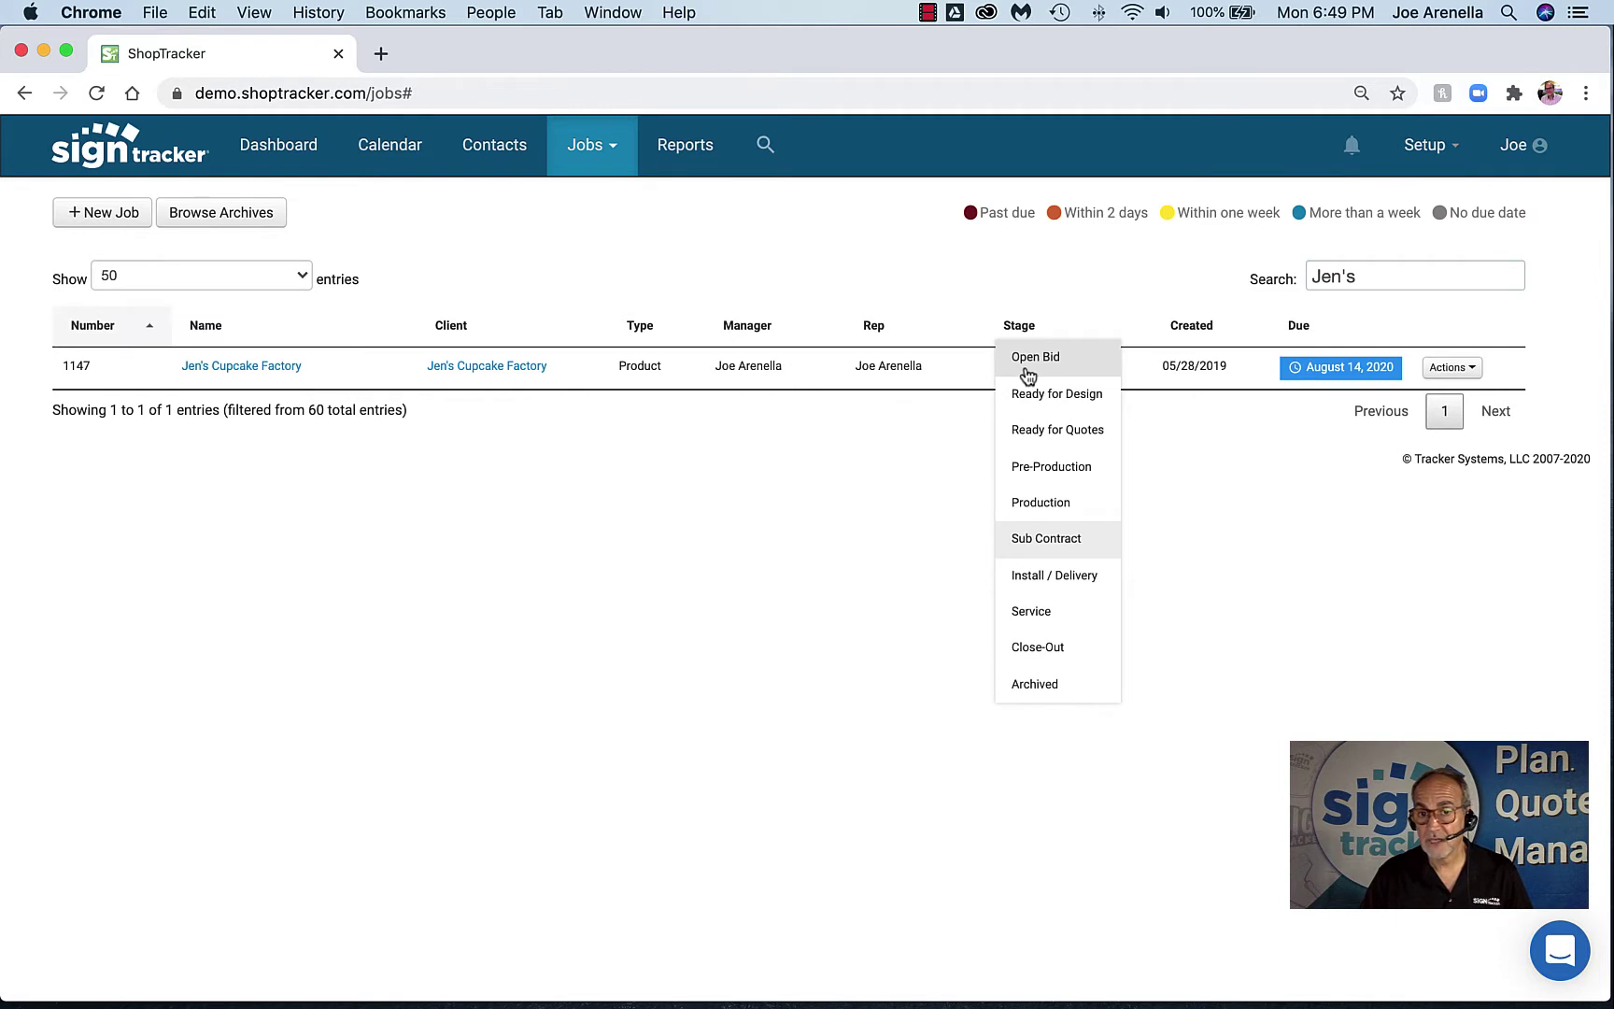
pyautogui.click(921, 453)
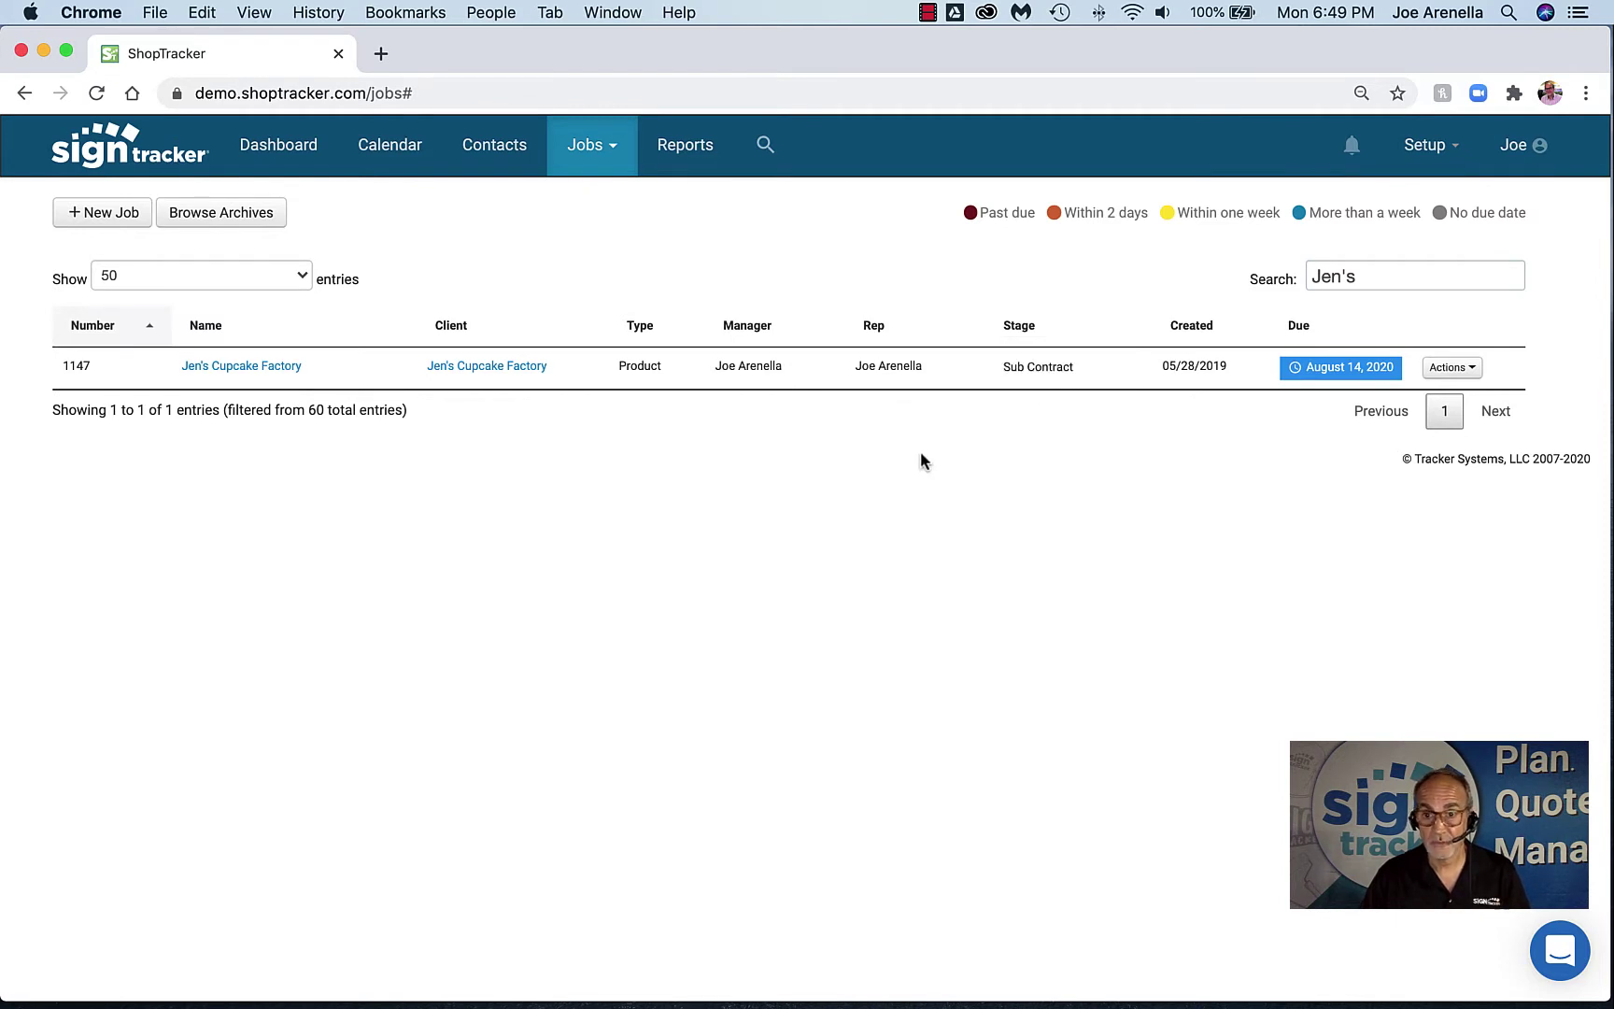
pyautogui.click(1313, 369)
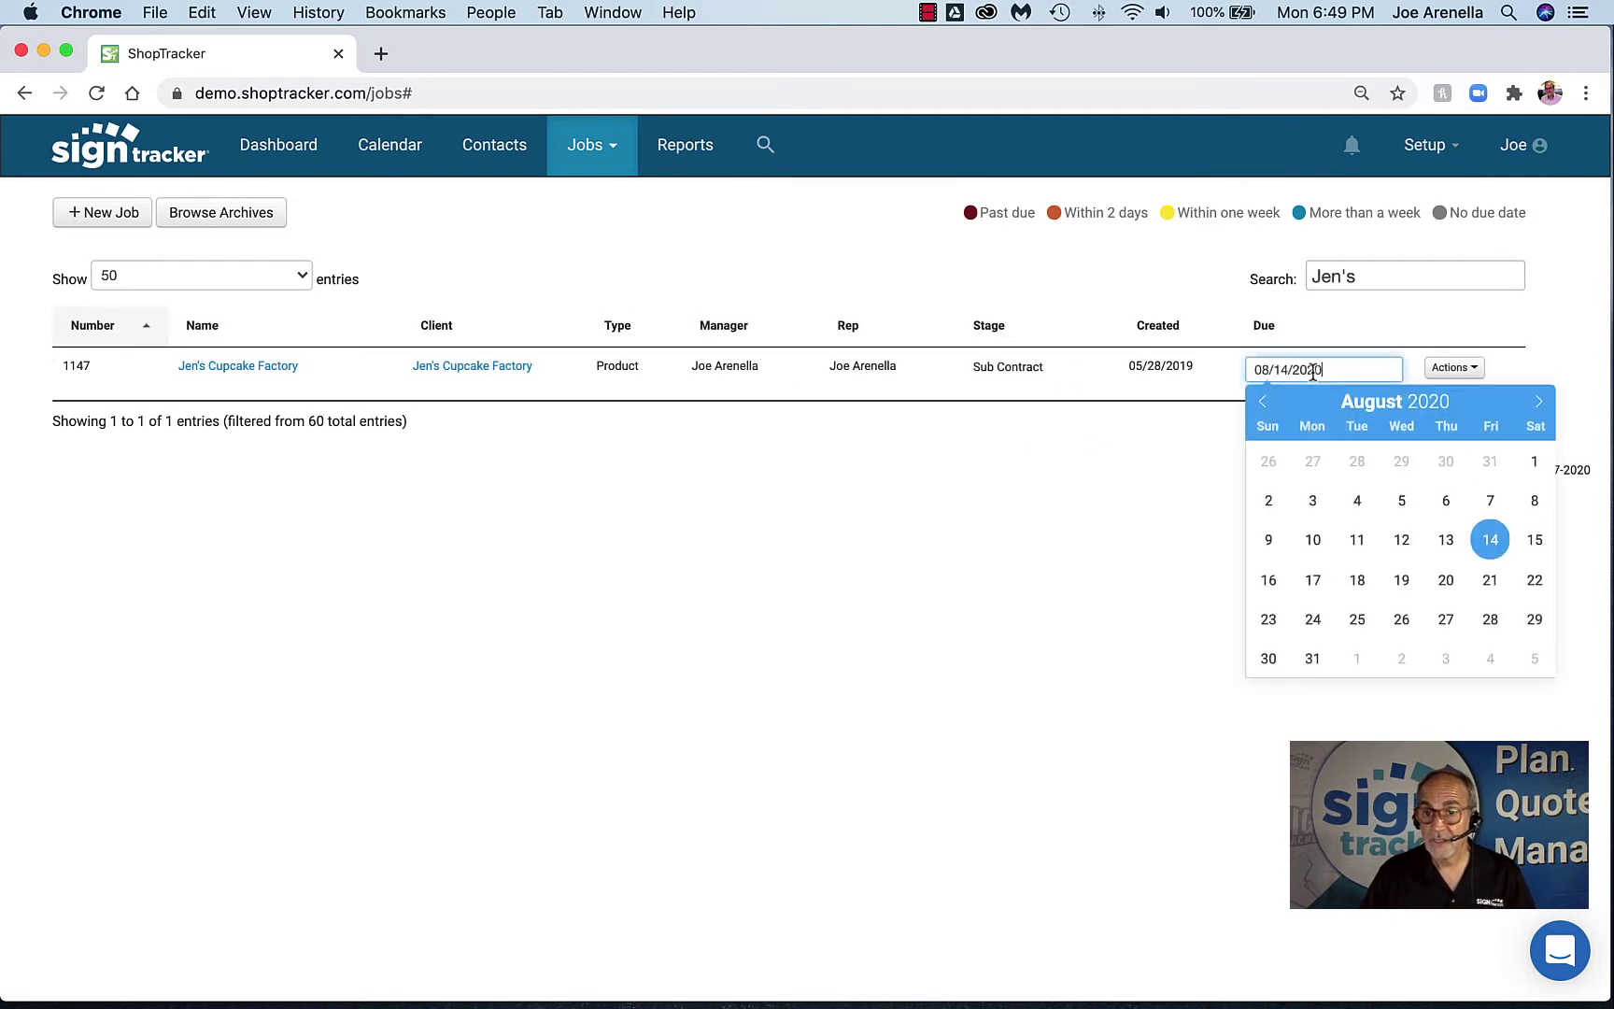
pyautogui.click(1117, 455)
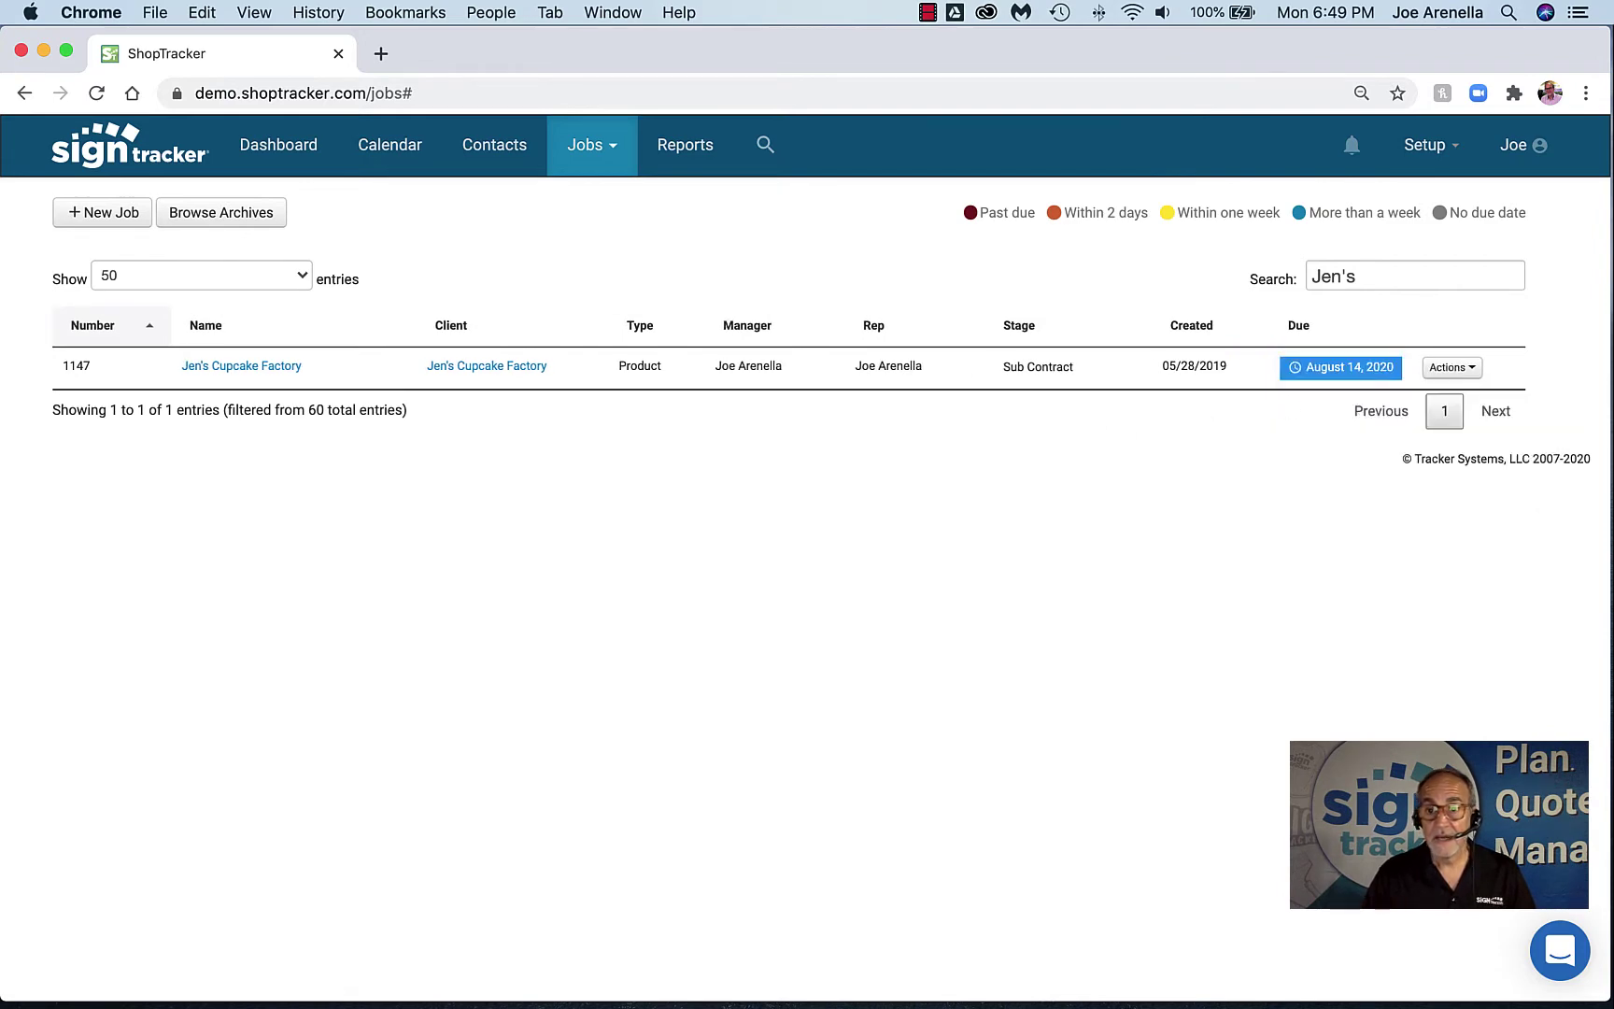
# Clear the search, sort the jobs by stage, and open the Setup menu
pyautogui.moveTo(1392, 279); pyautogui.dragTo(1278, 280)
pyautogui.press('BackSpace')
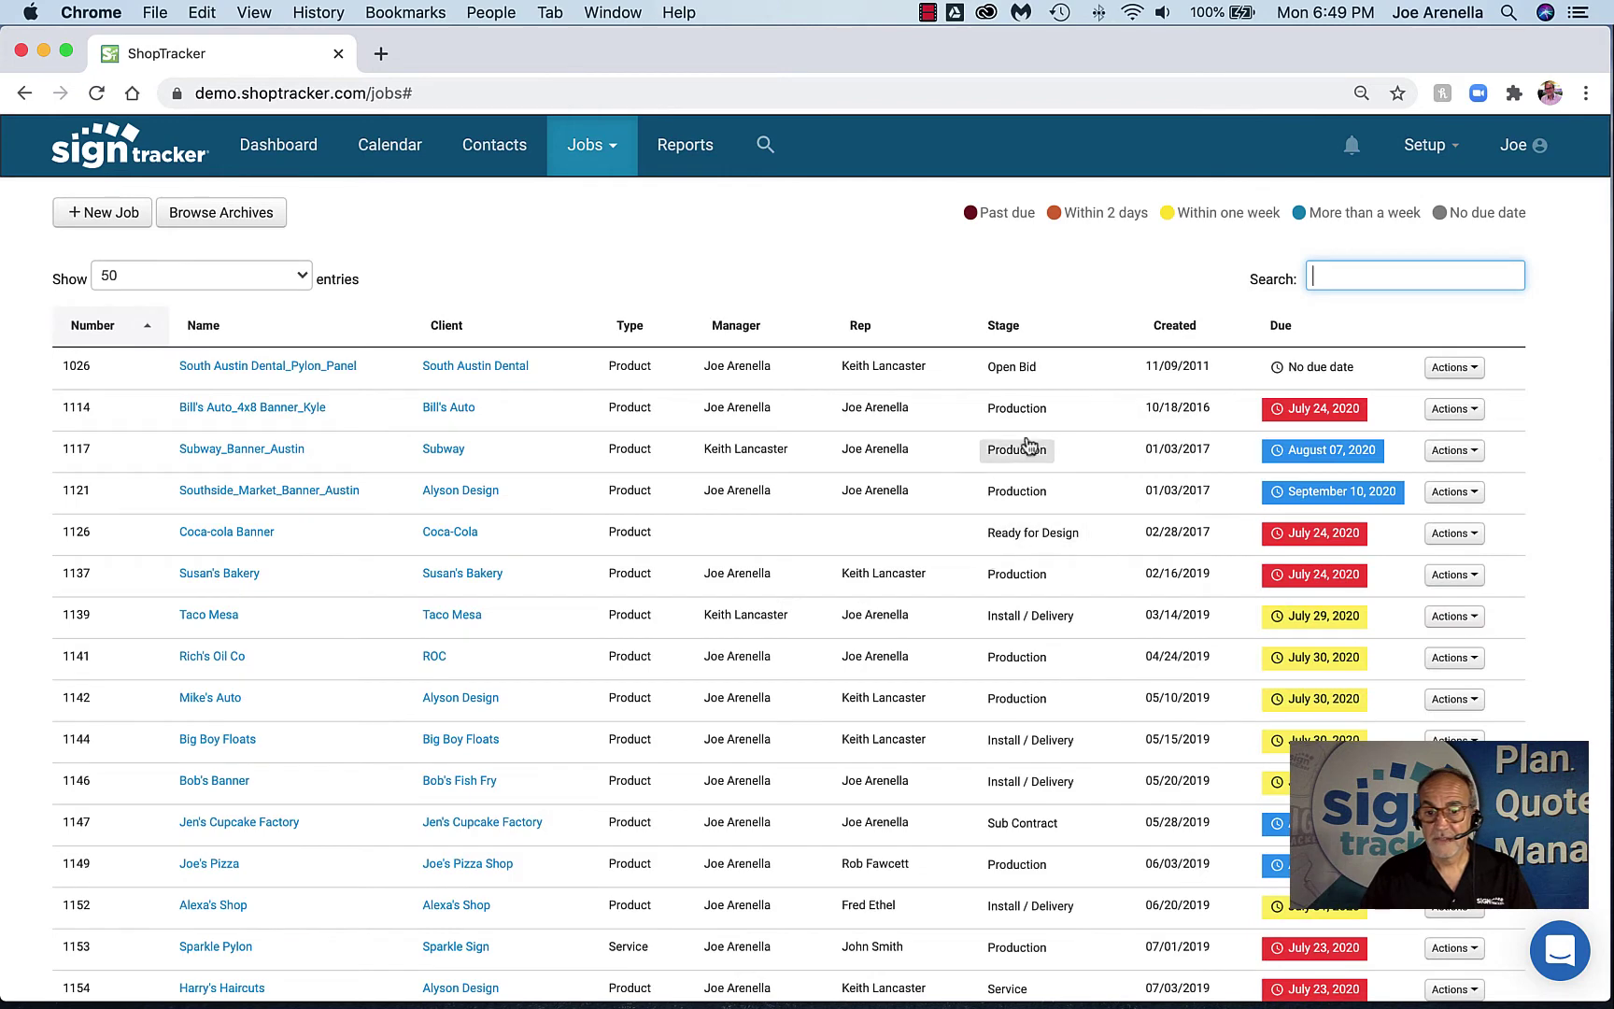
pyautogui.click(1028, 334)
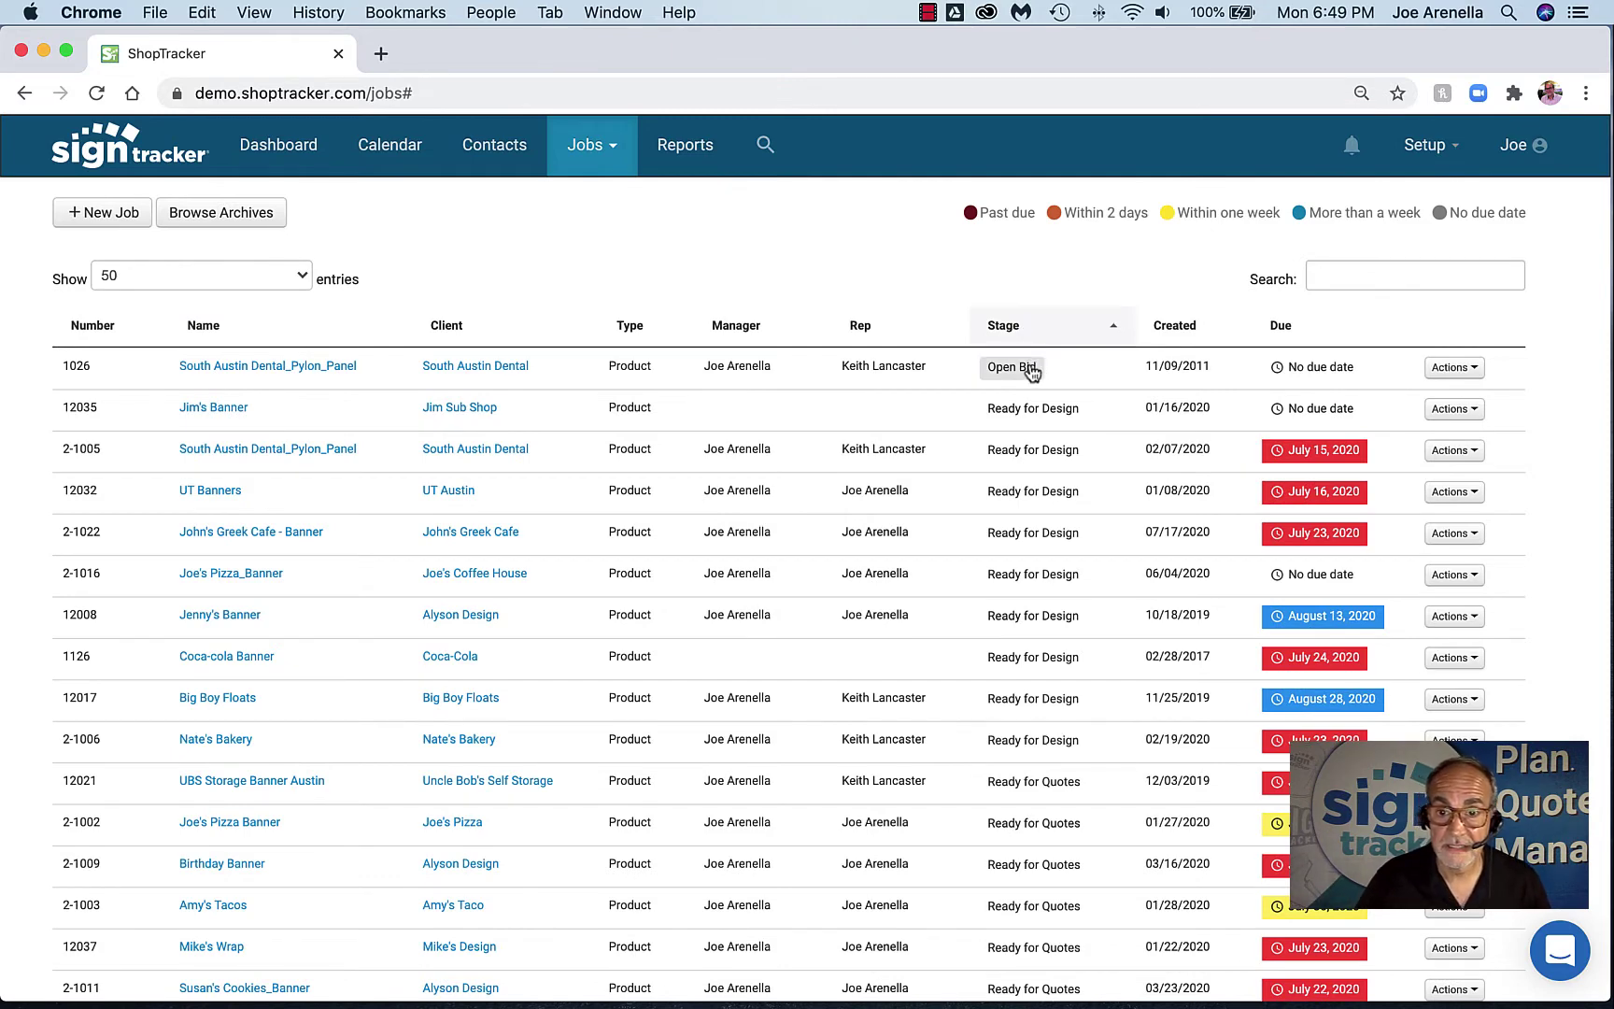
pyautogui.scroll(-10, 1032, 560)
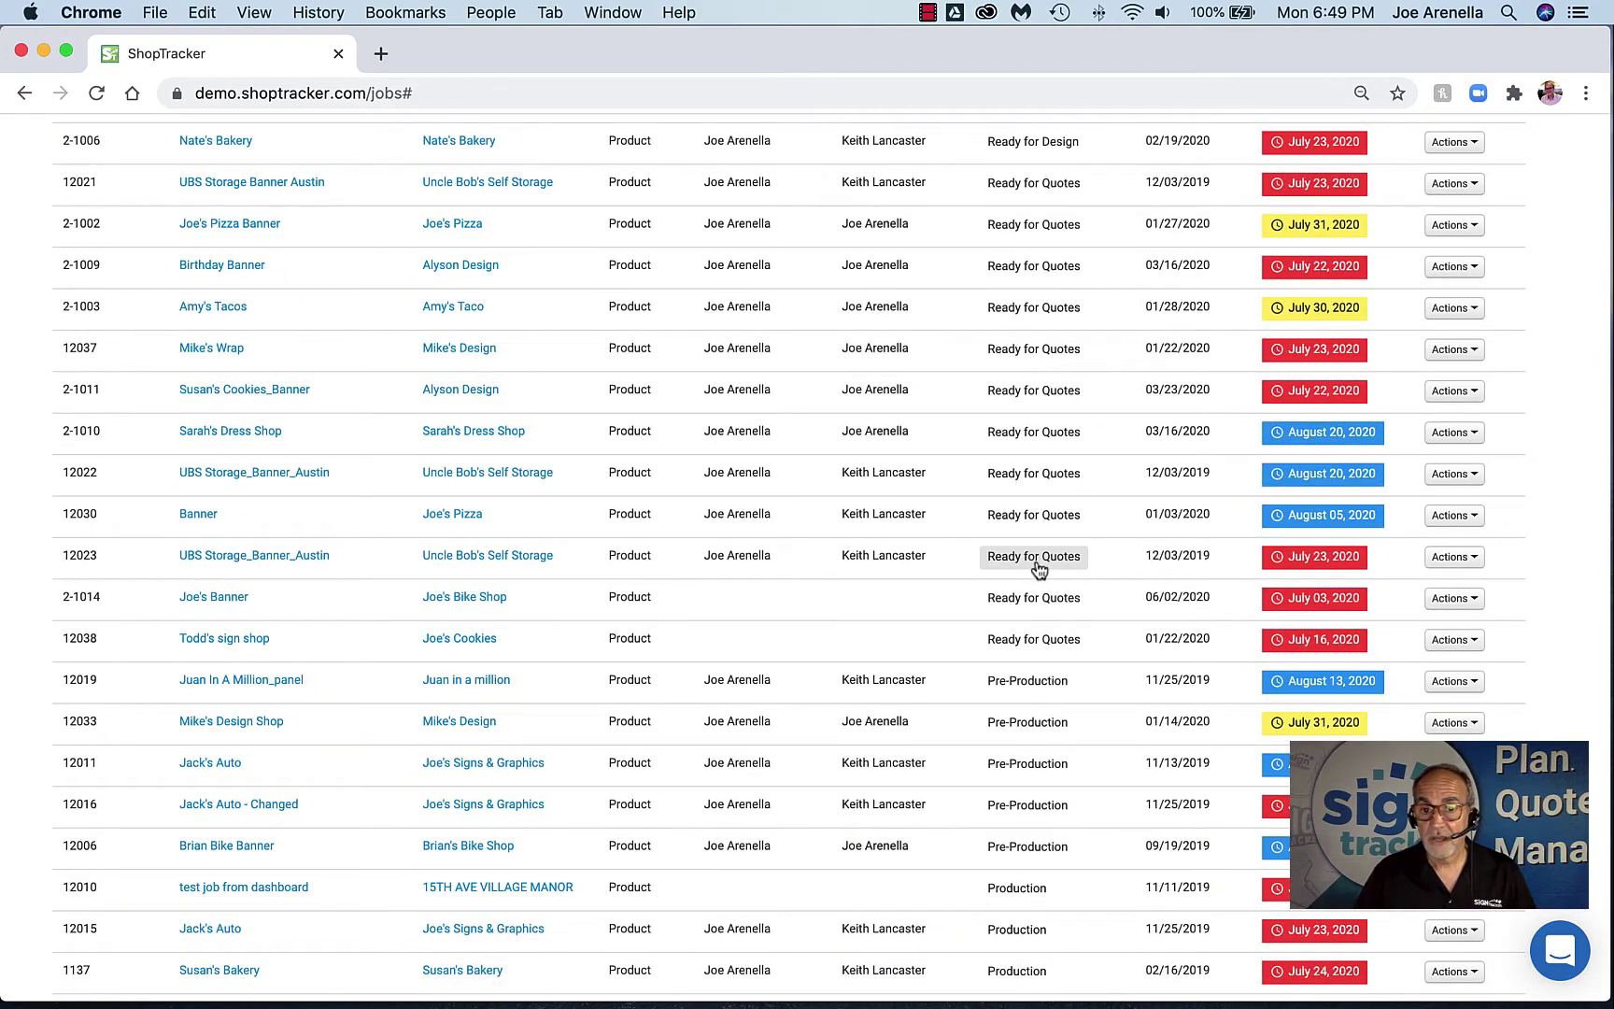
pyautogui.scroll(7, 1040, 605)
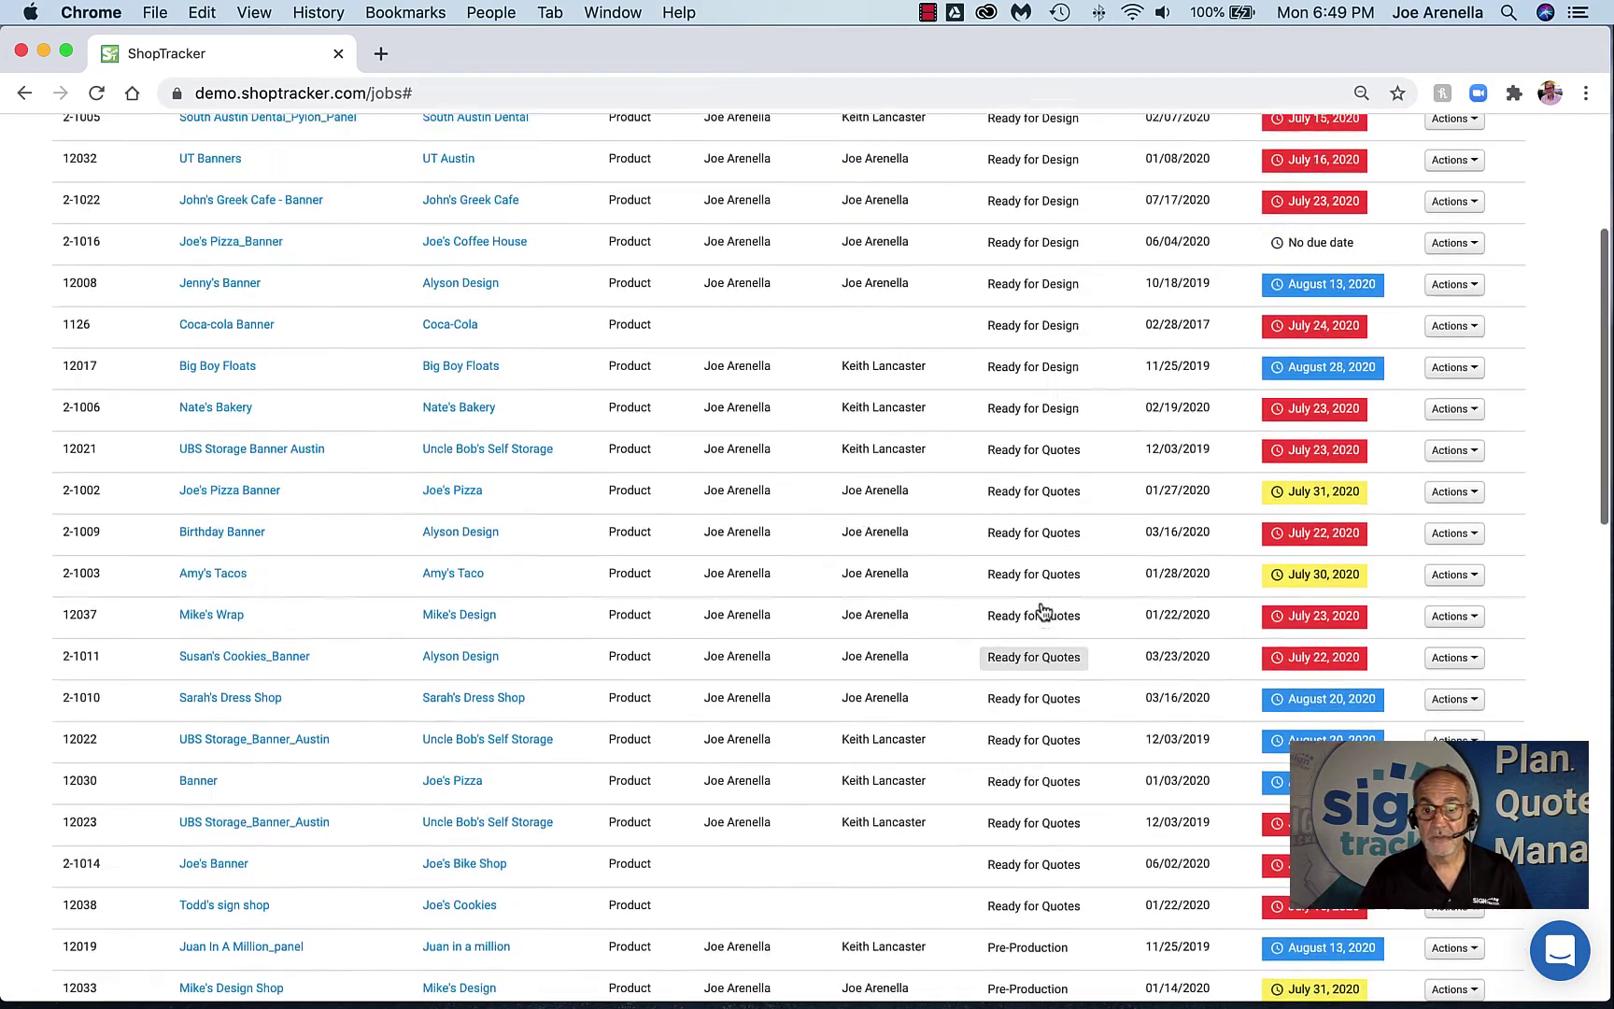
pyautogui.scroll(3, 1041, 606)
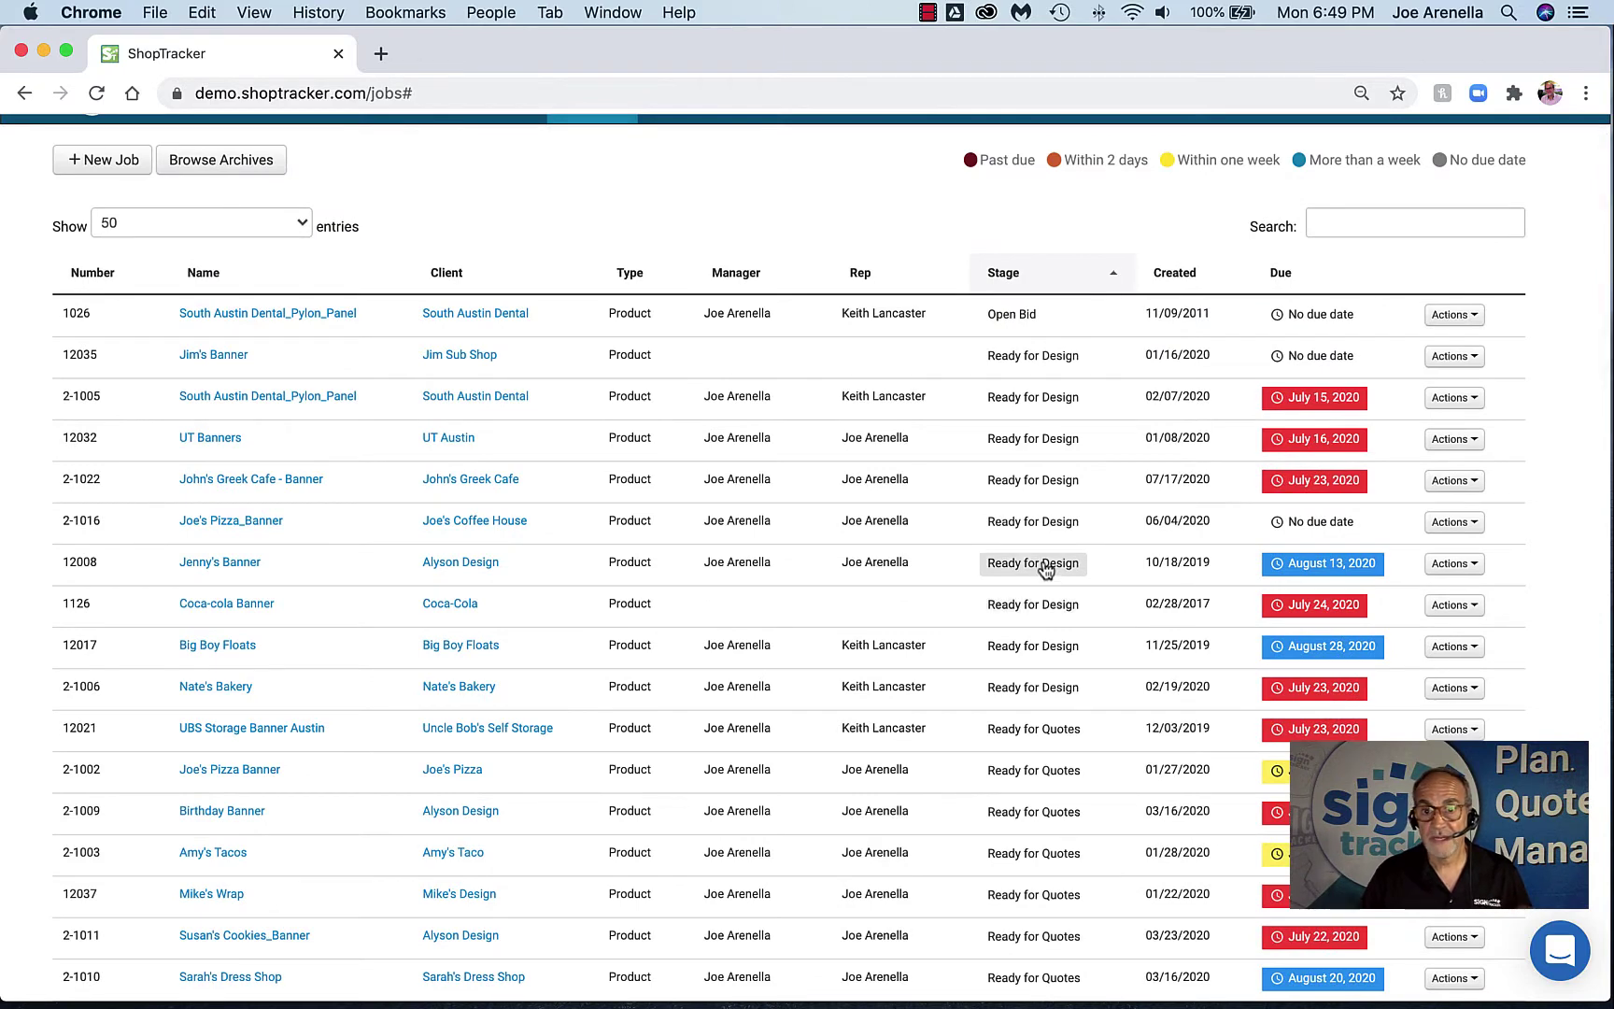
pyautogui.scroll(1, 1046, 569)
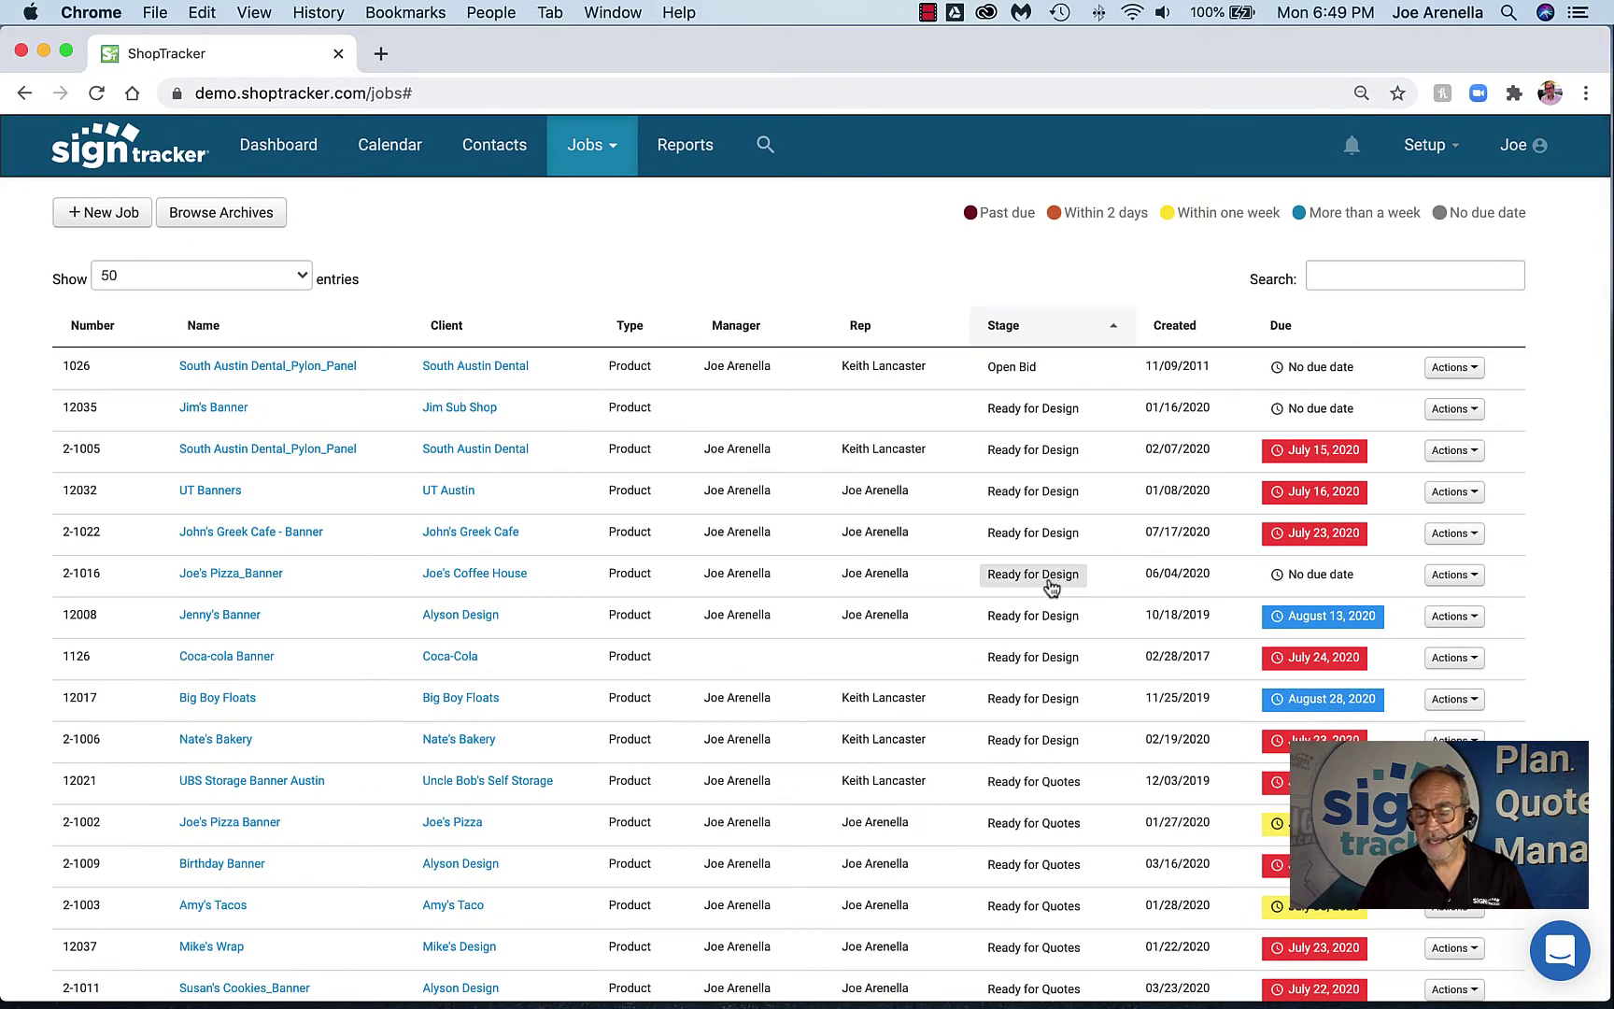
pyautogui.click(1451, 152)
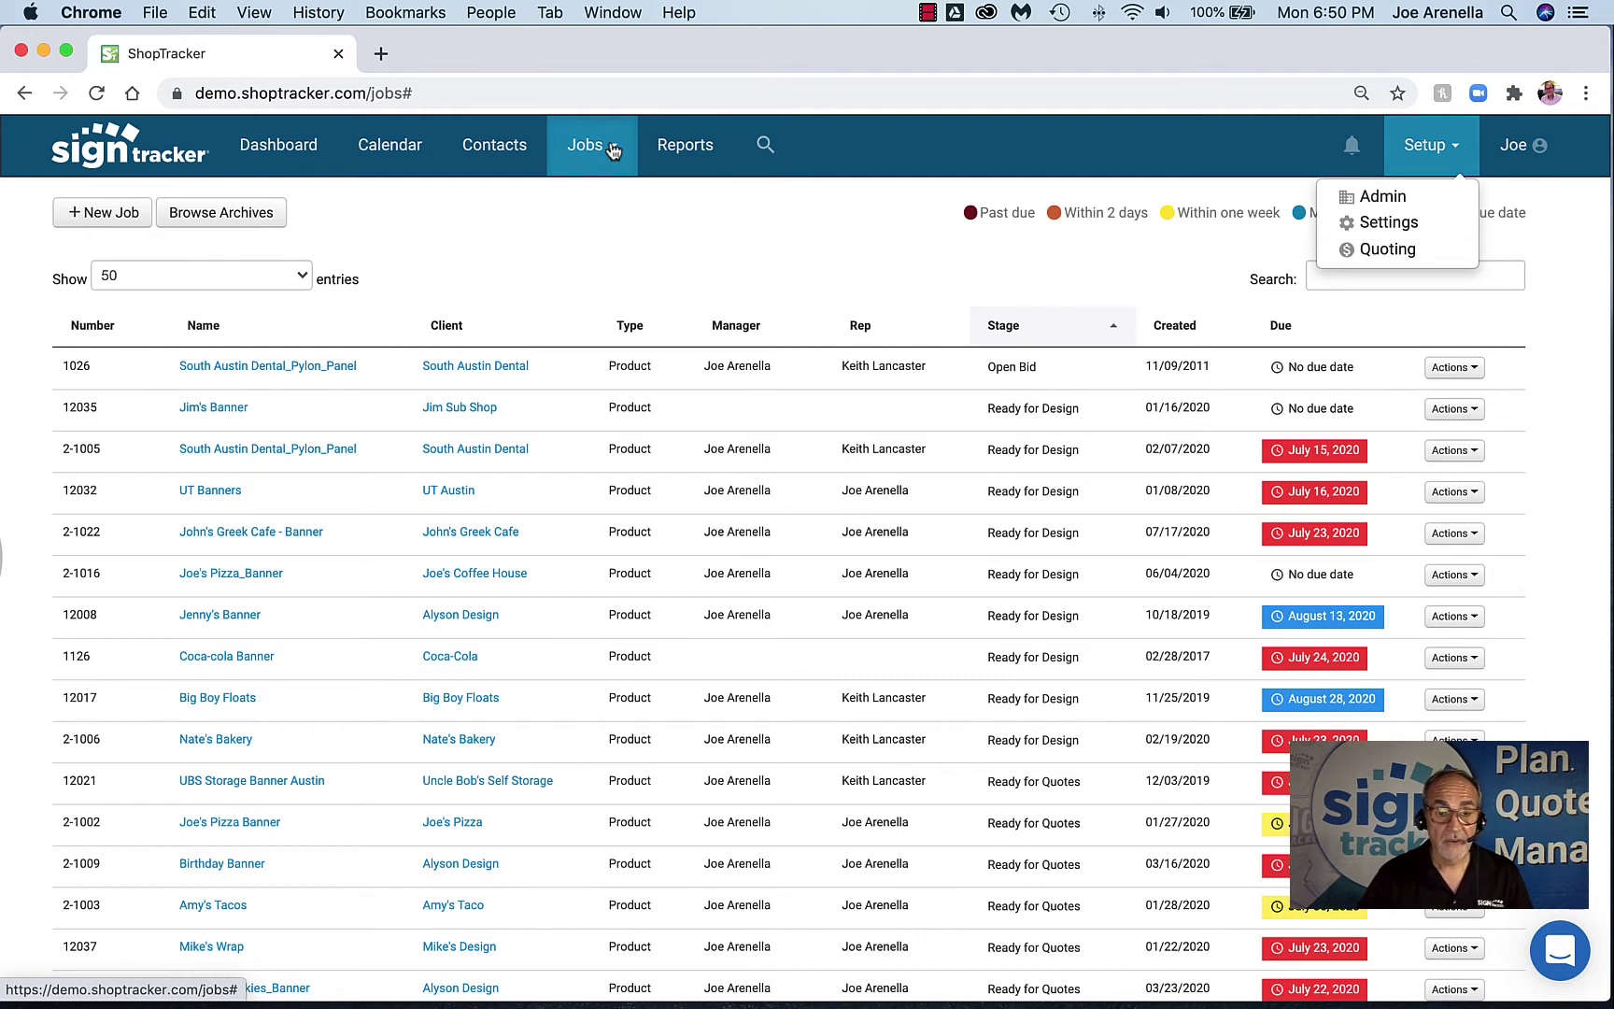
# Open the Job Flow Board in a new tab and scroll across its stage columns
pyautogui.click(612, 151)
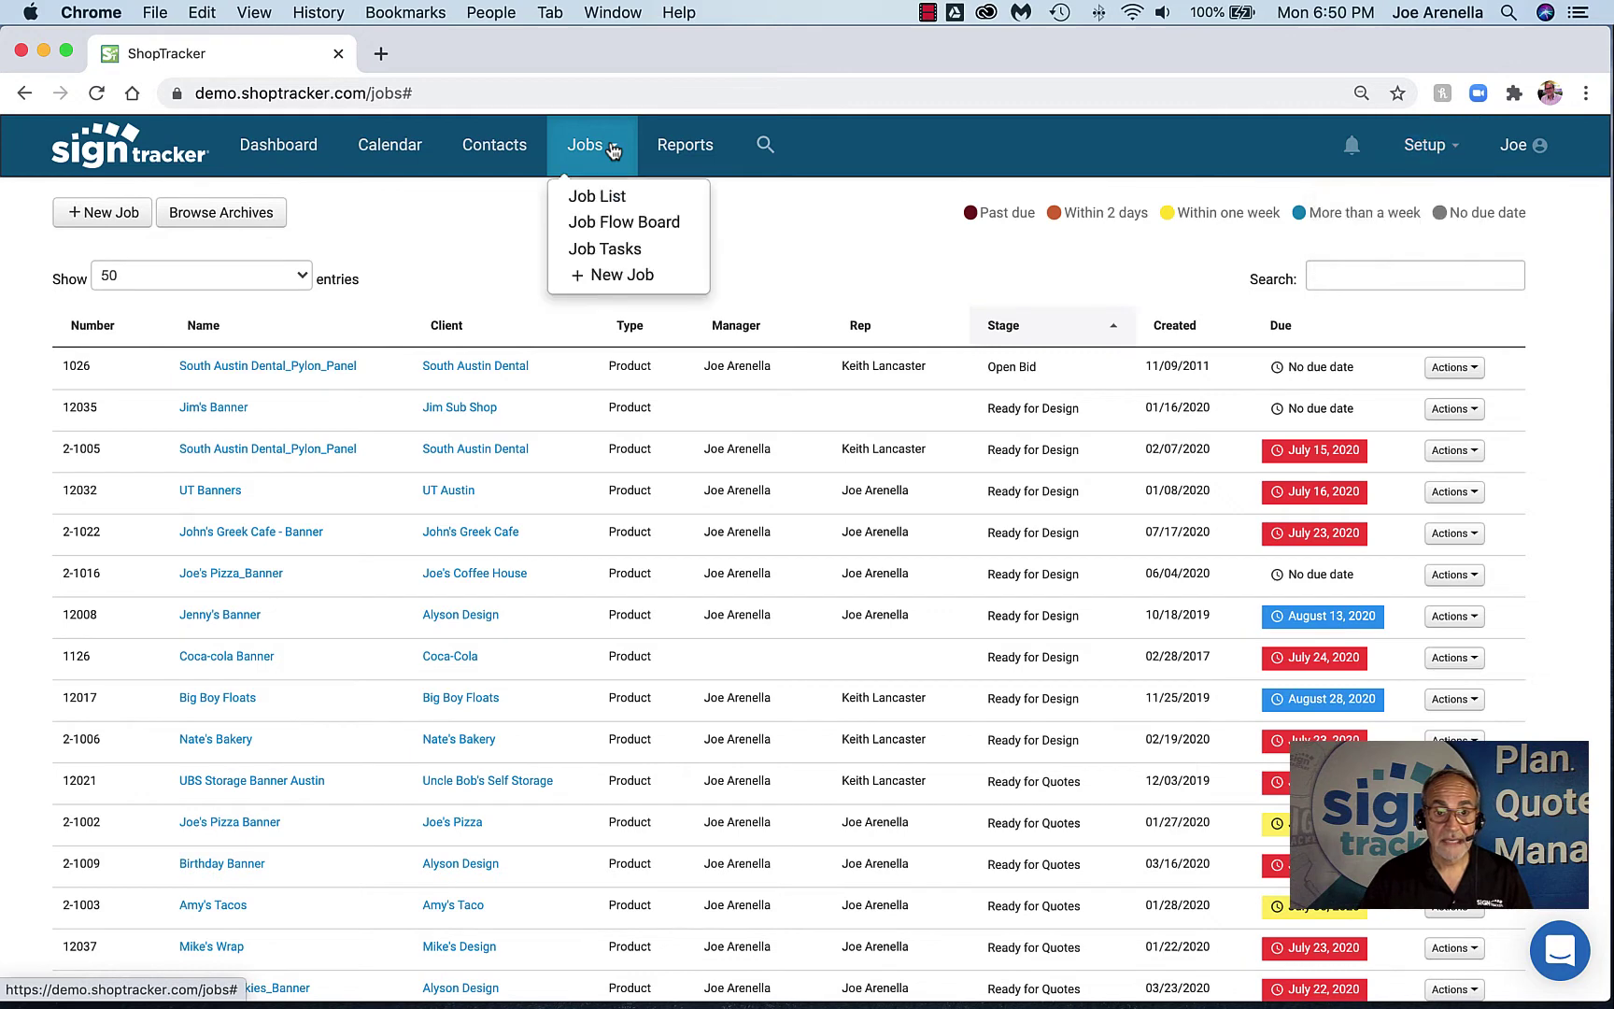
pyautogui.keyDown('super'); pyautogui.click(622, 218); pyautogui.keyUp('super')
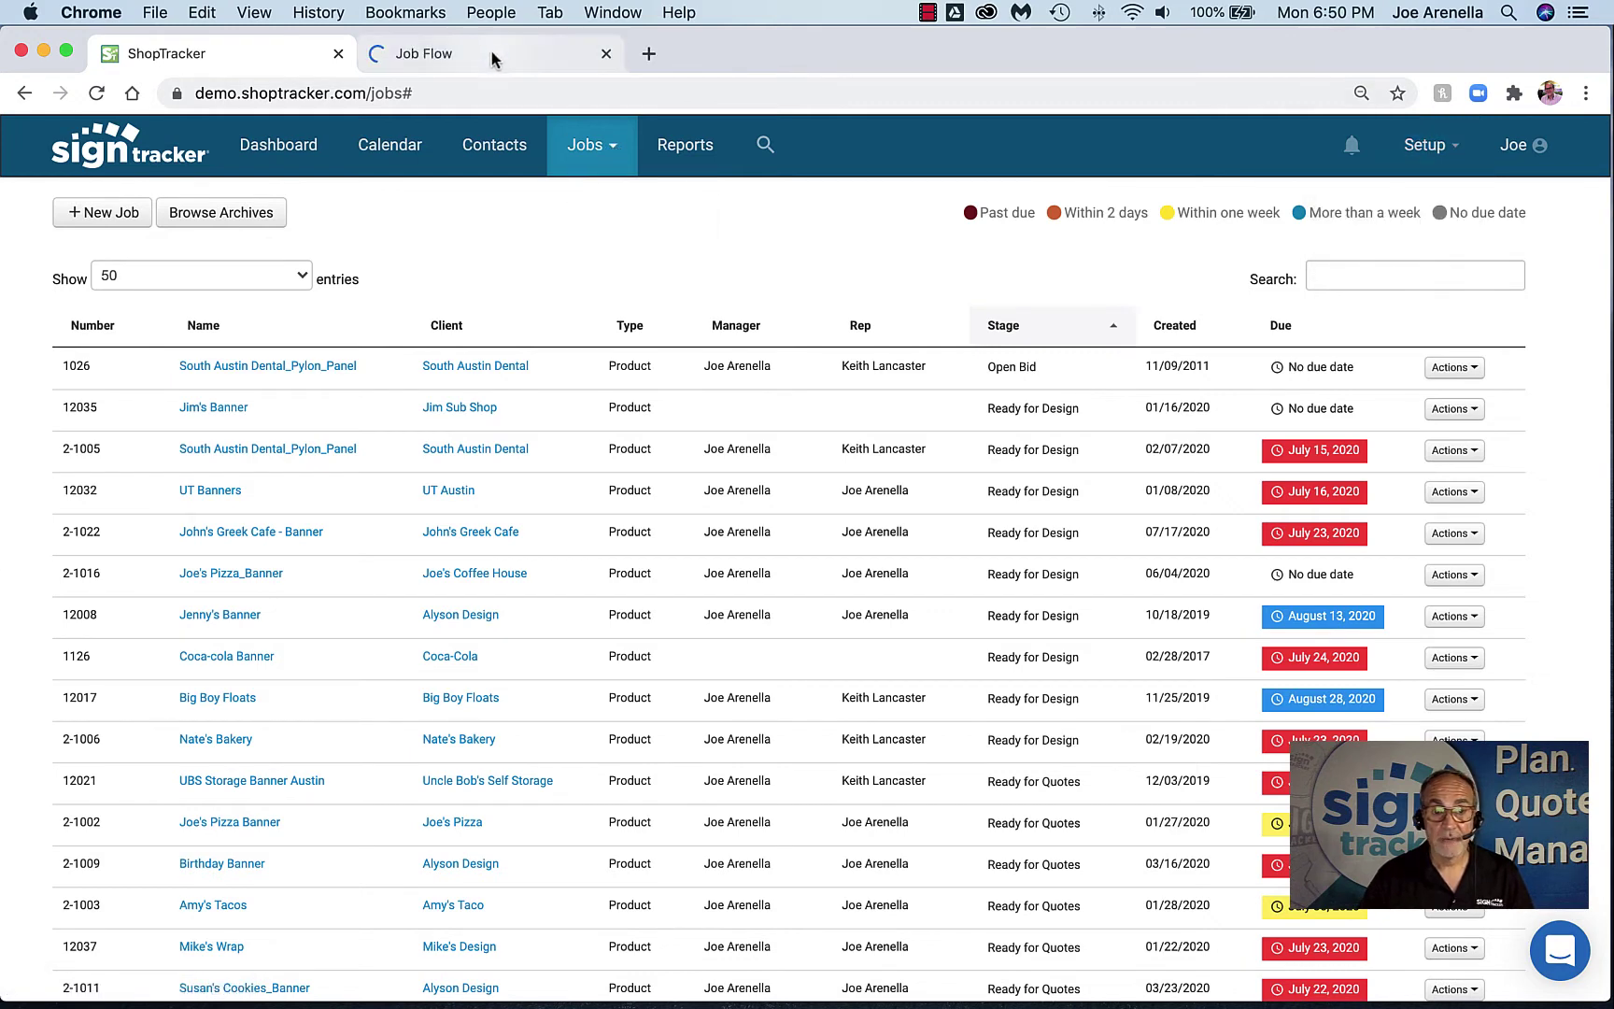
pyautogui.click(492, 58)
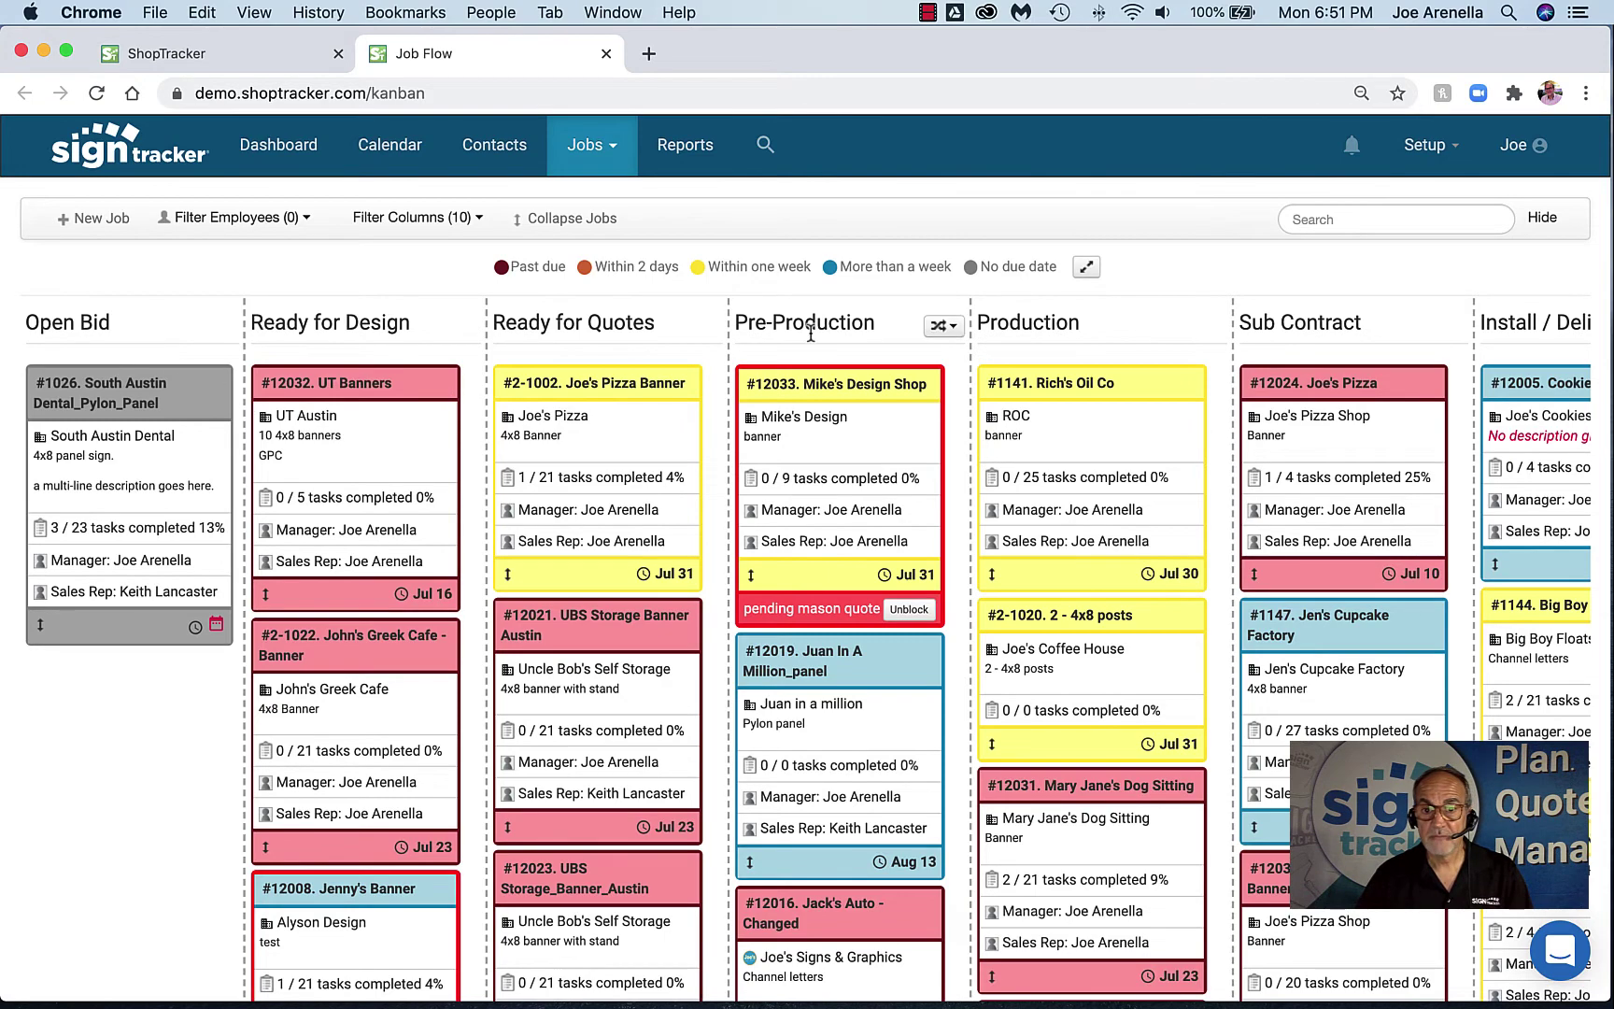
pyautogui.hscroll(5, 1130, 402)
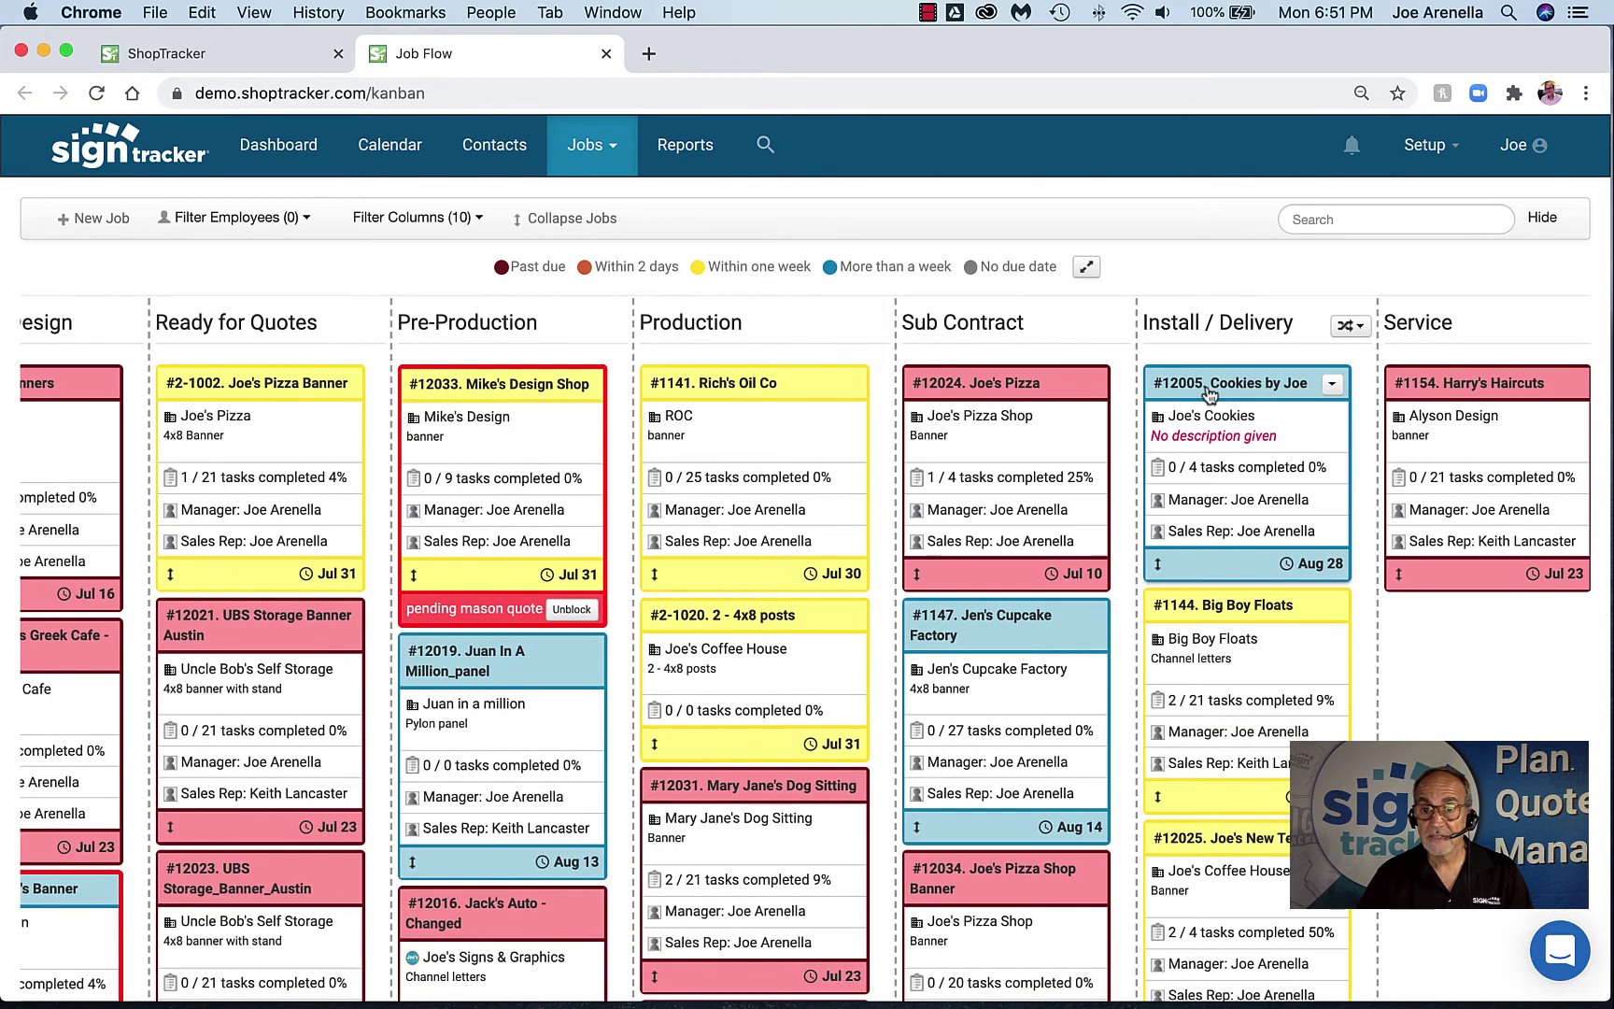
pyautogui.hscroll(7, 1214, 397)
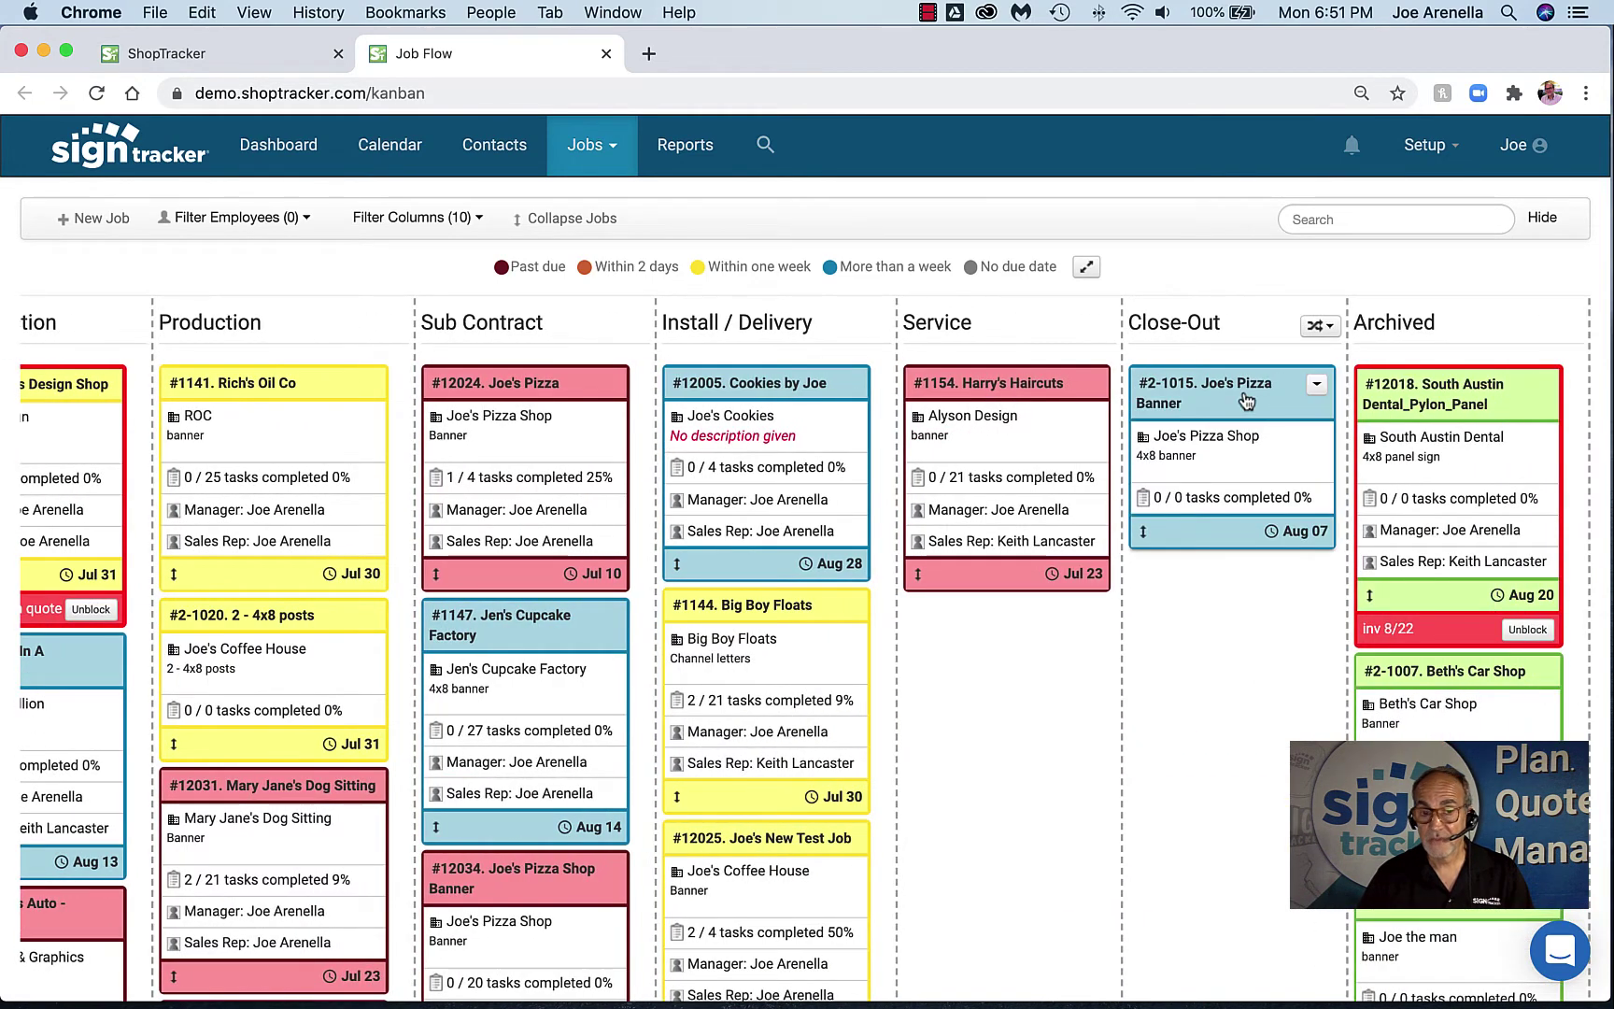
pyautogui.hscroll(-12, 1245, 399)
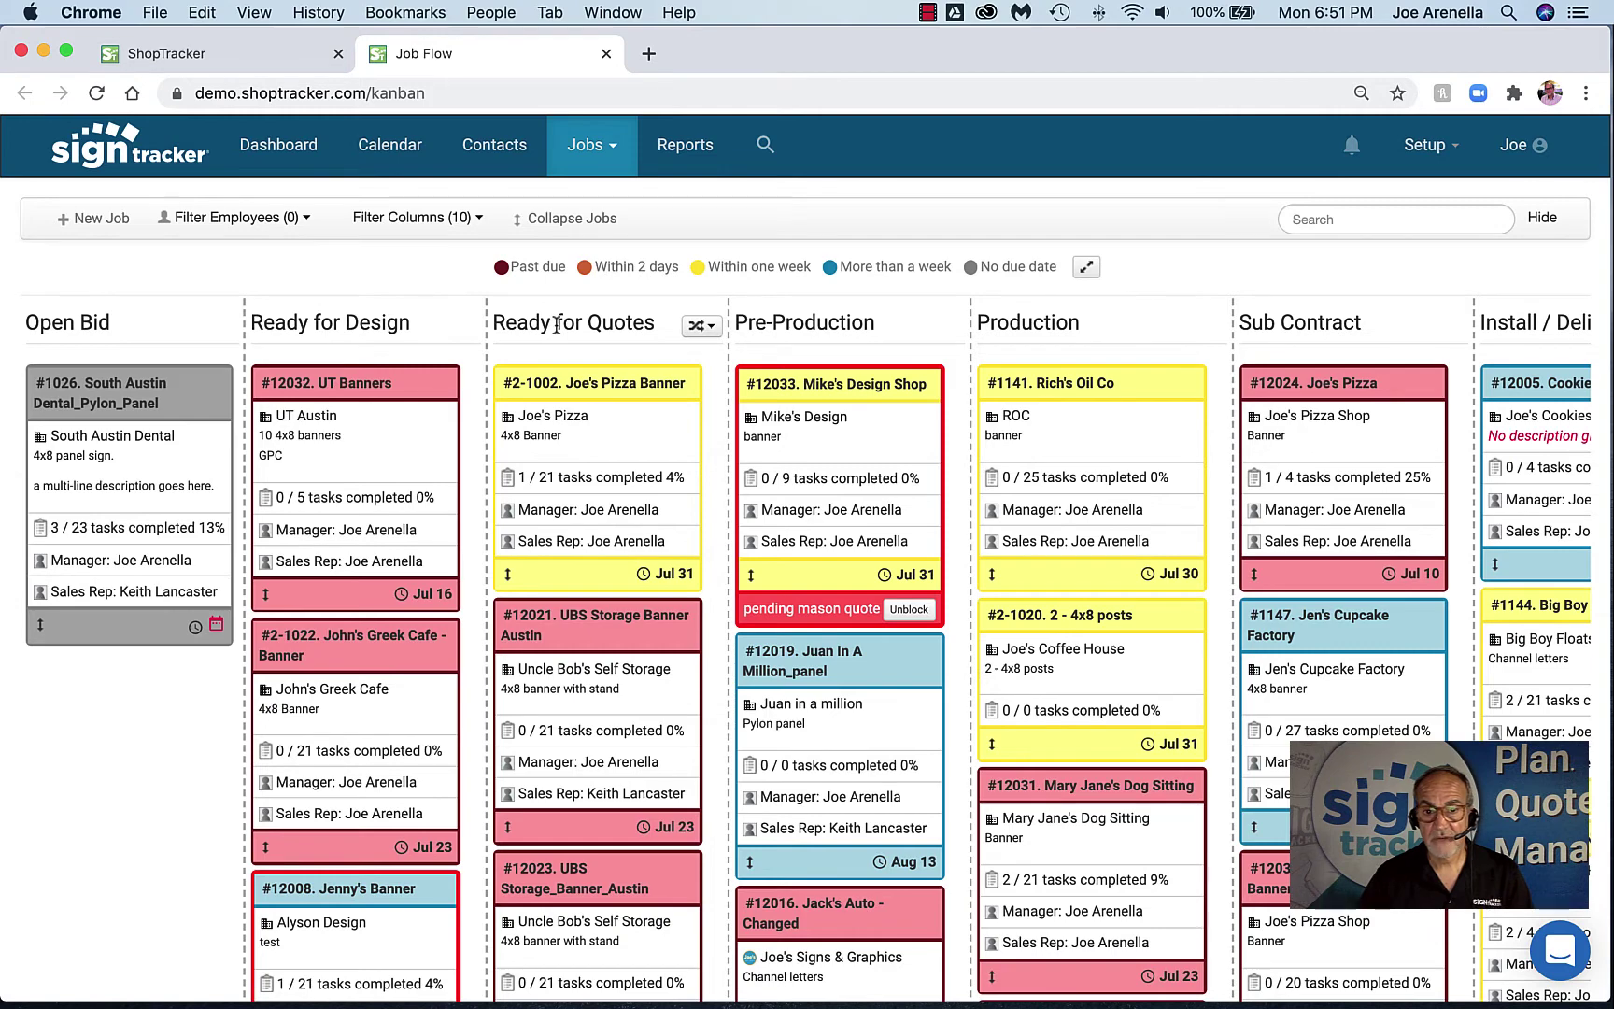
pyautogui.hscroll(4, 571, 354)
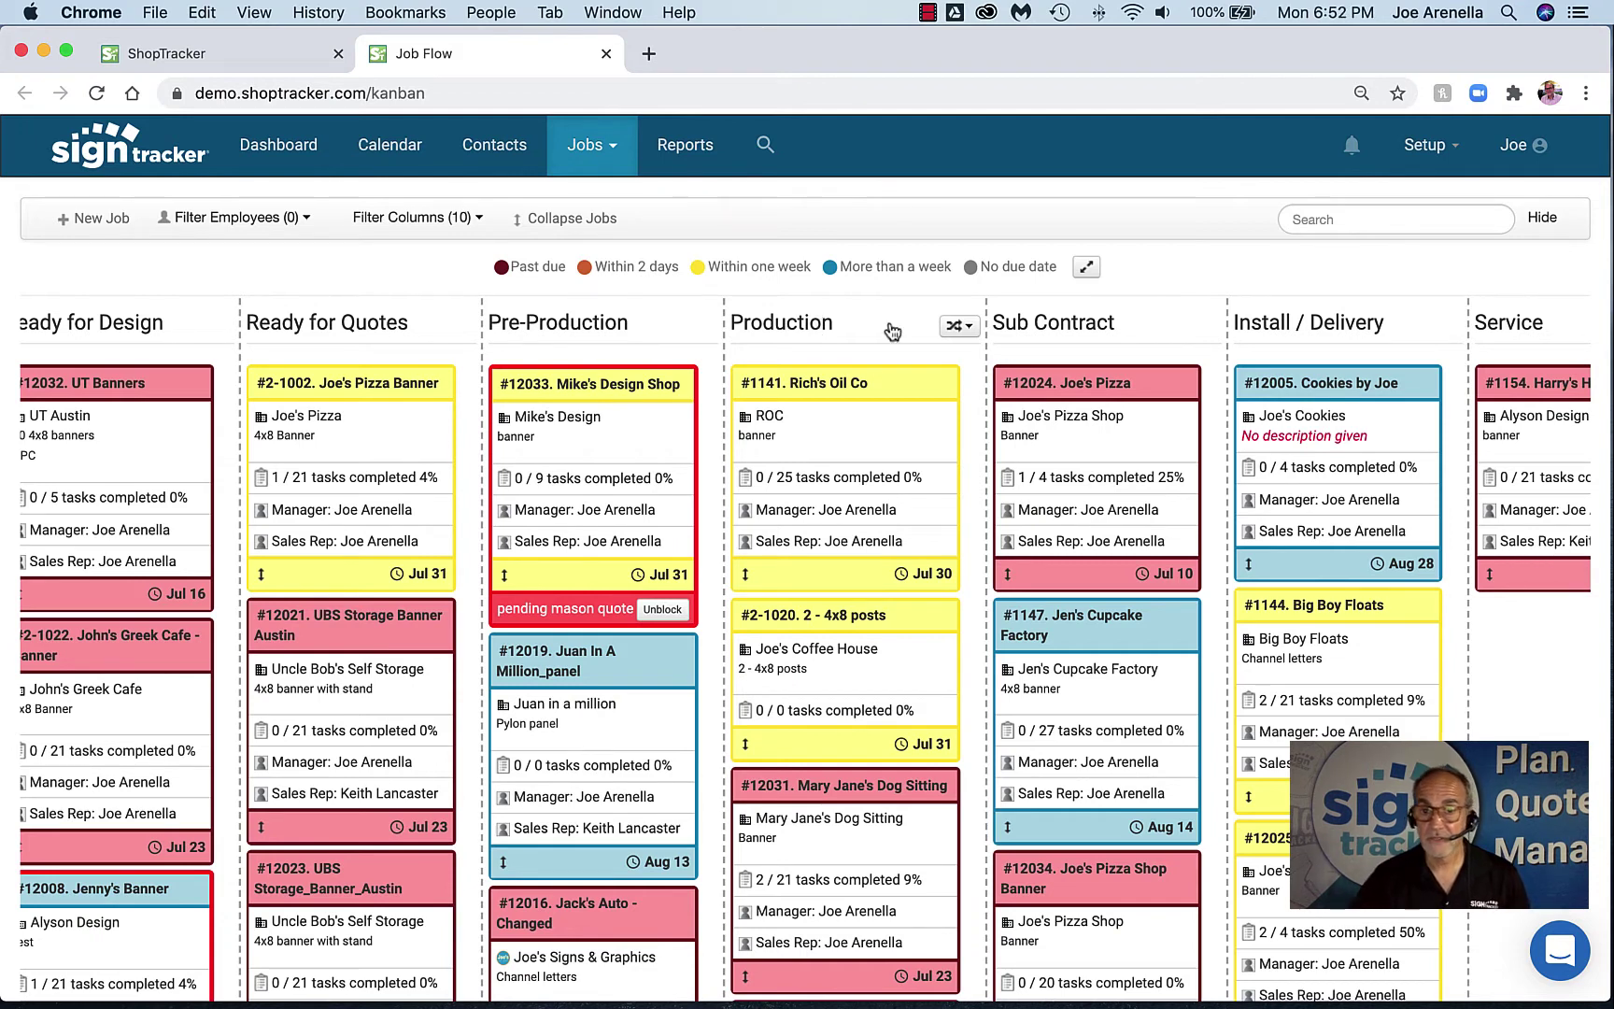
pyautogui.moveTo(839, 386); pyautogui.dragTo(928, 528)
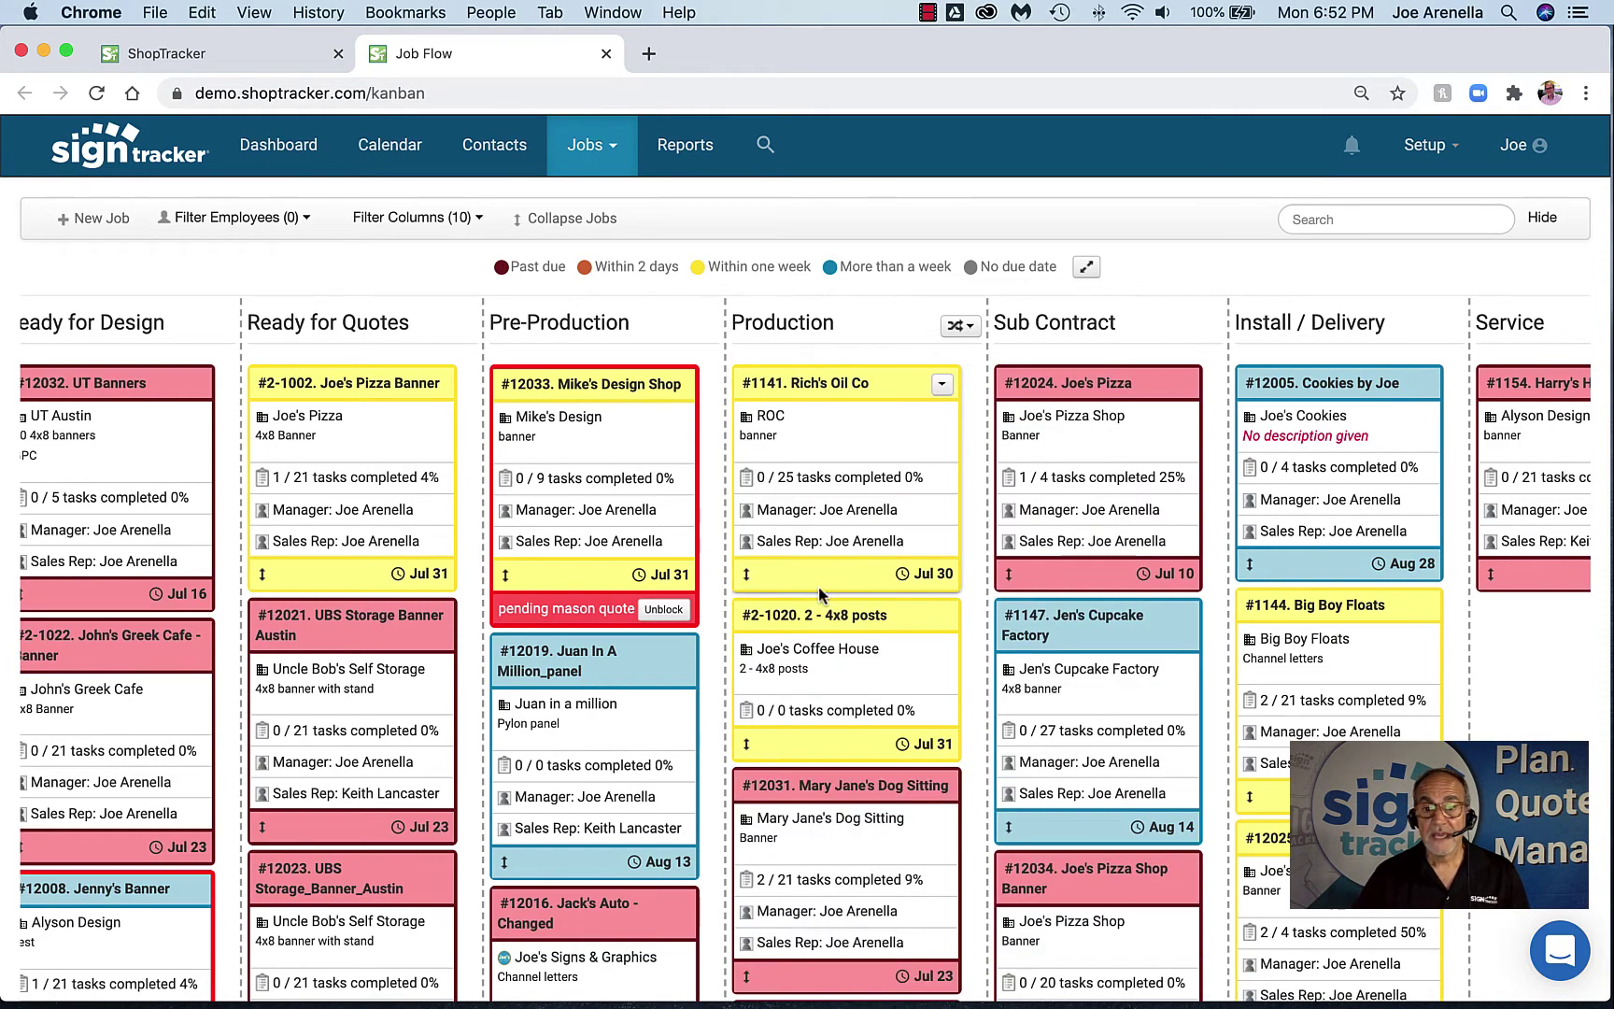
# Confirm the UT Banners description unchanged and open job #1026's due-date calendar
pyautogui.hscroll(-3, 788, 584)
pyautogui.hscroll(-2, 787, 584)
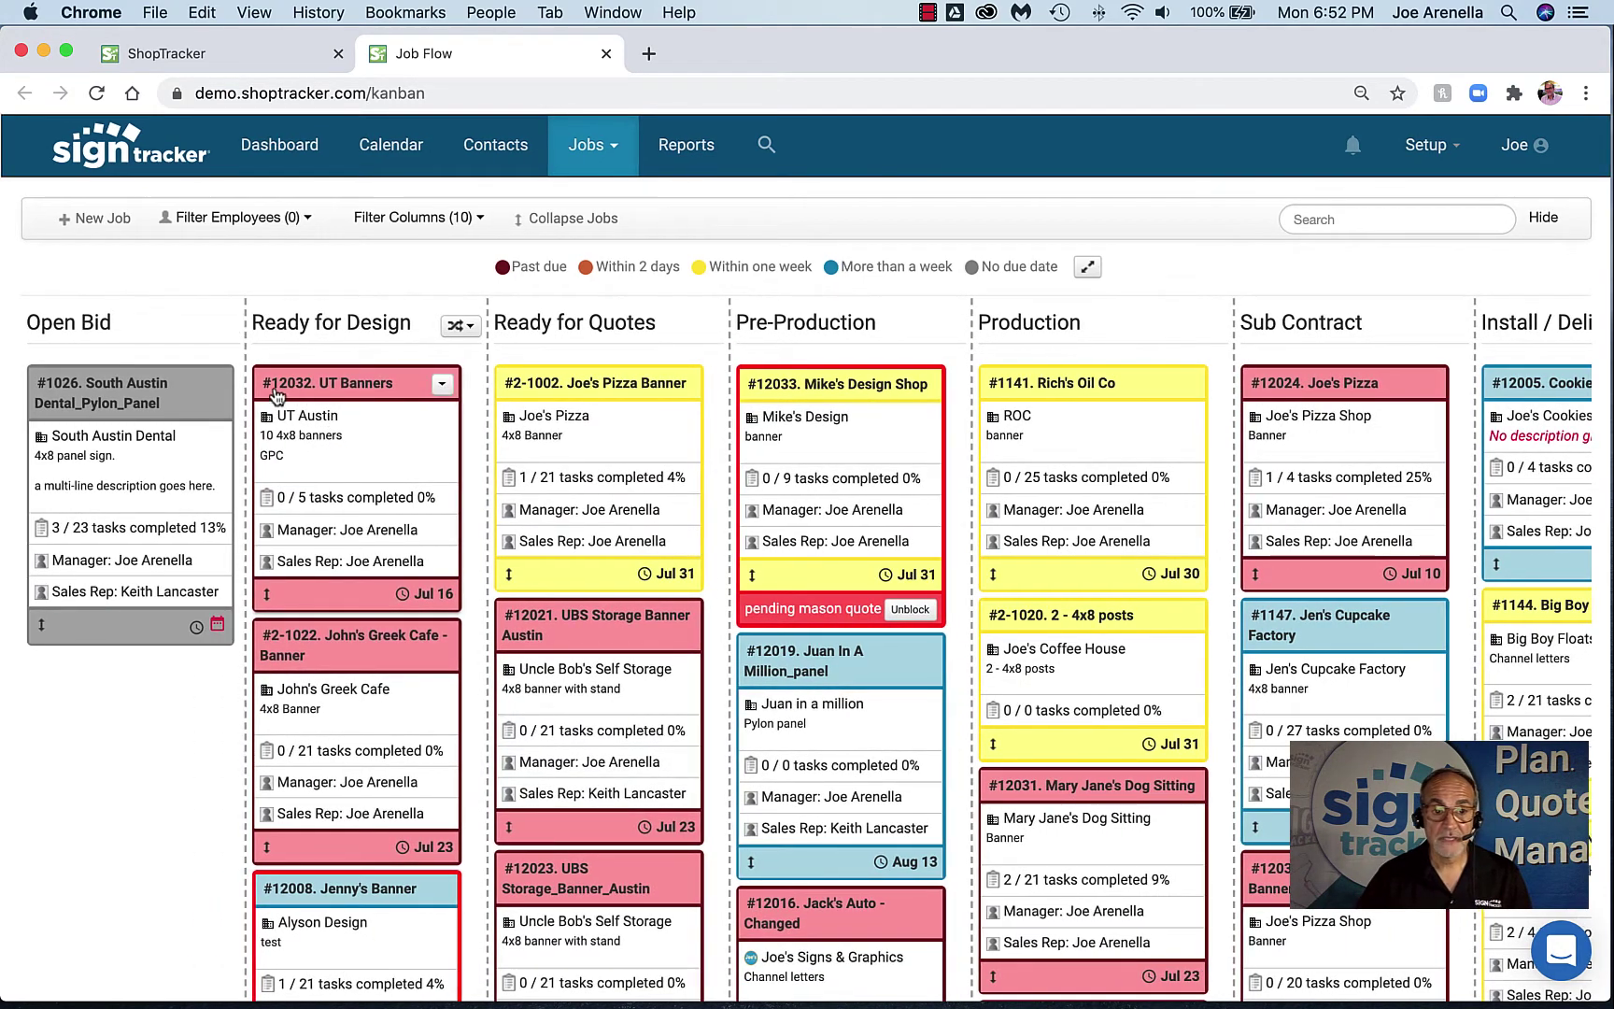
pyautogui.click(285, 445)
pyautogui.click(446, 285)
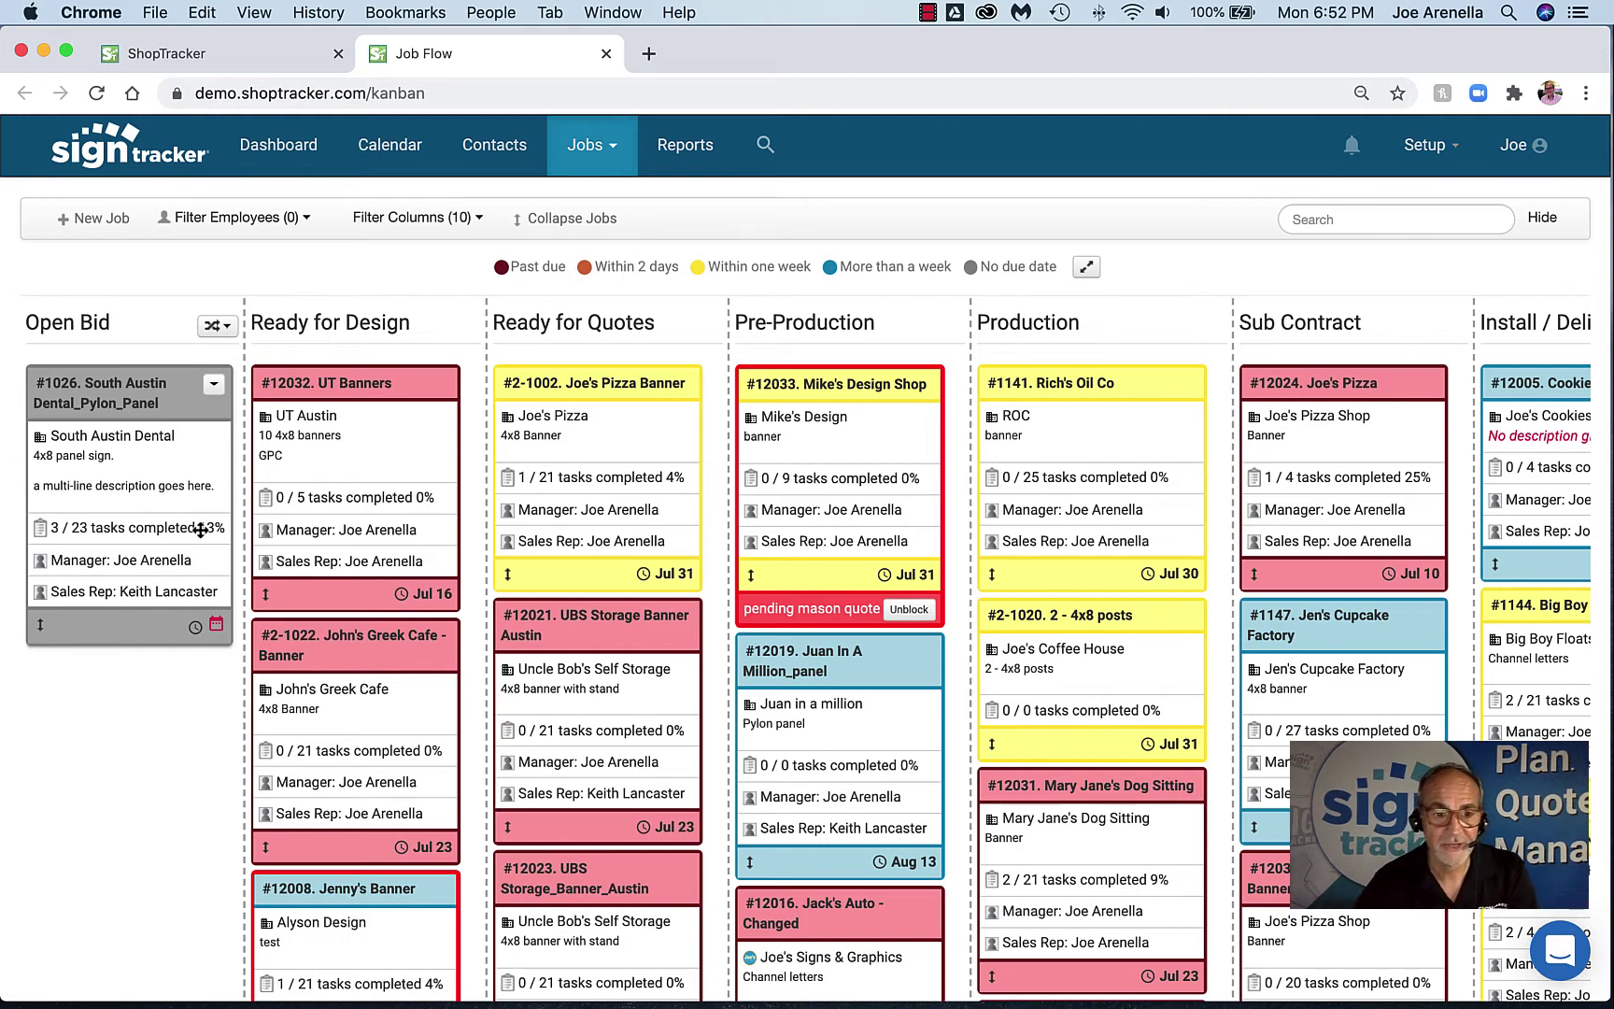
pyautogui.click(215, 625)
# Pick July 31 in job #1026's date picker, confirm, and open the card's actions list
pyautogui.click(230, 560)
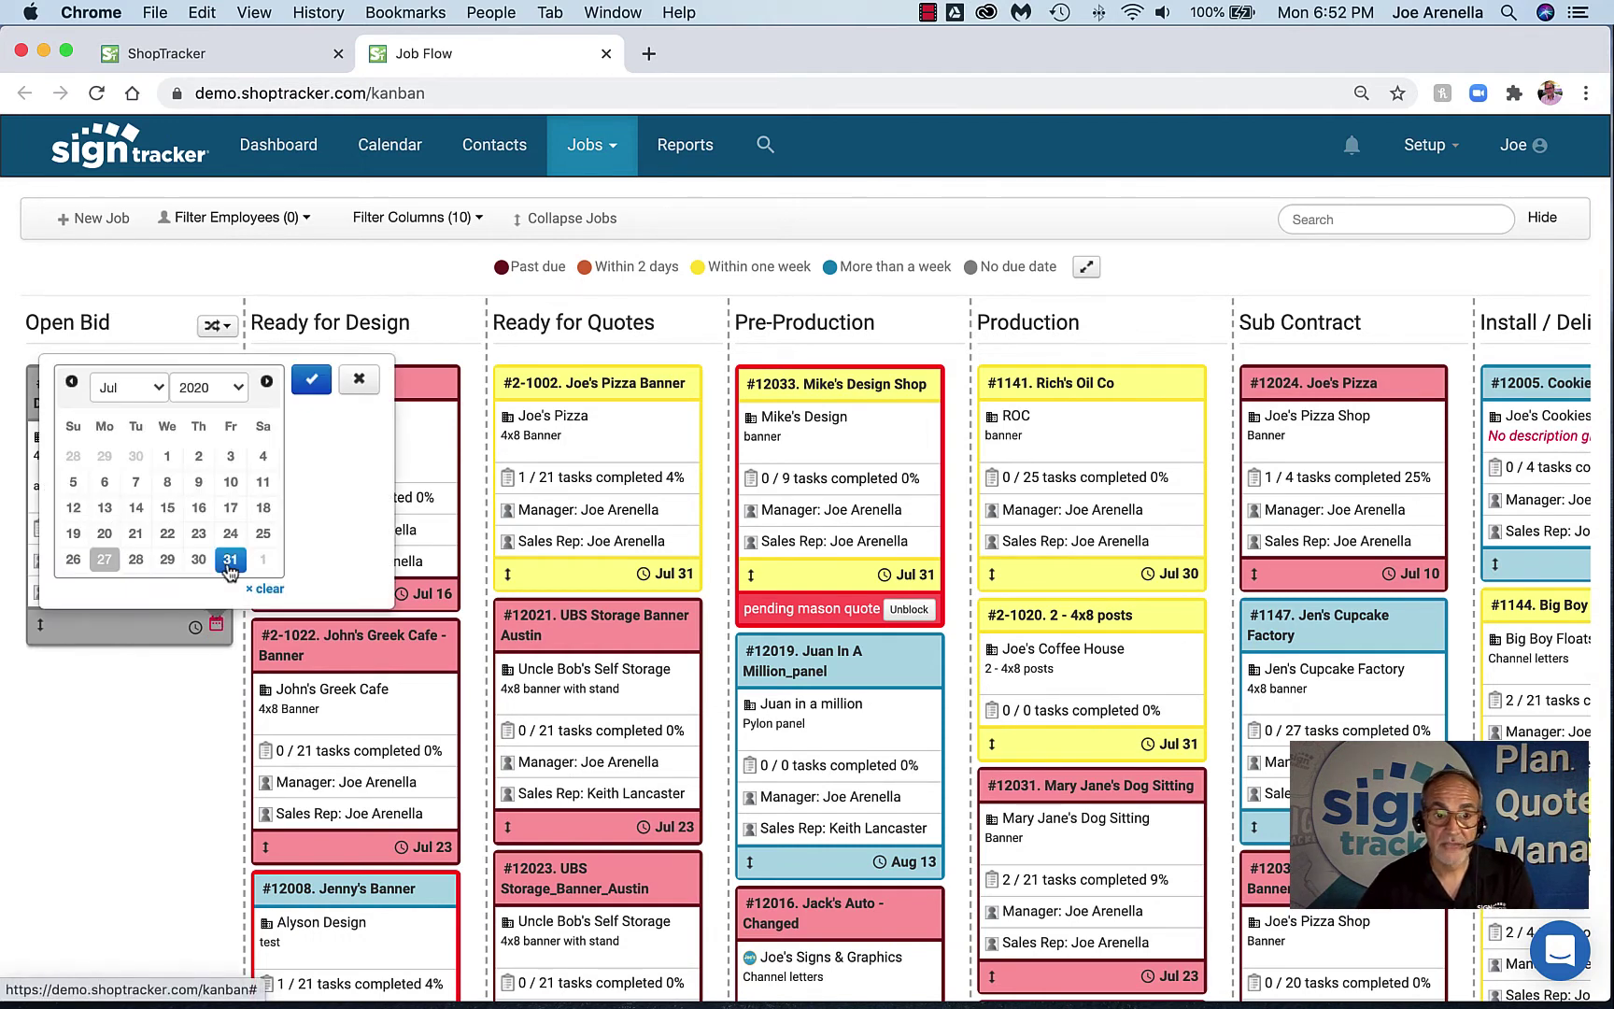
pyautogui.click(311, 378)
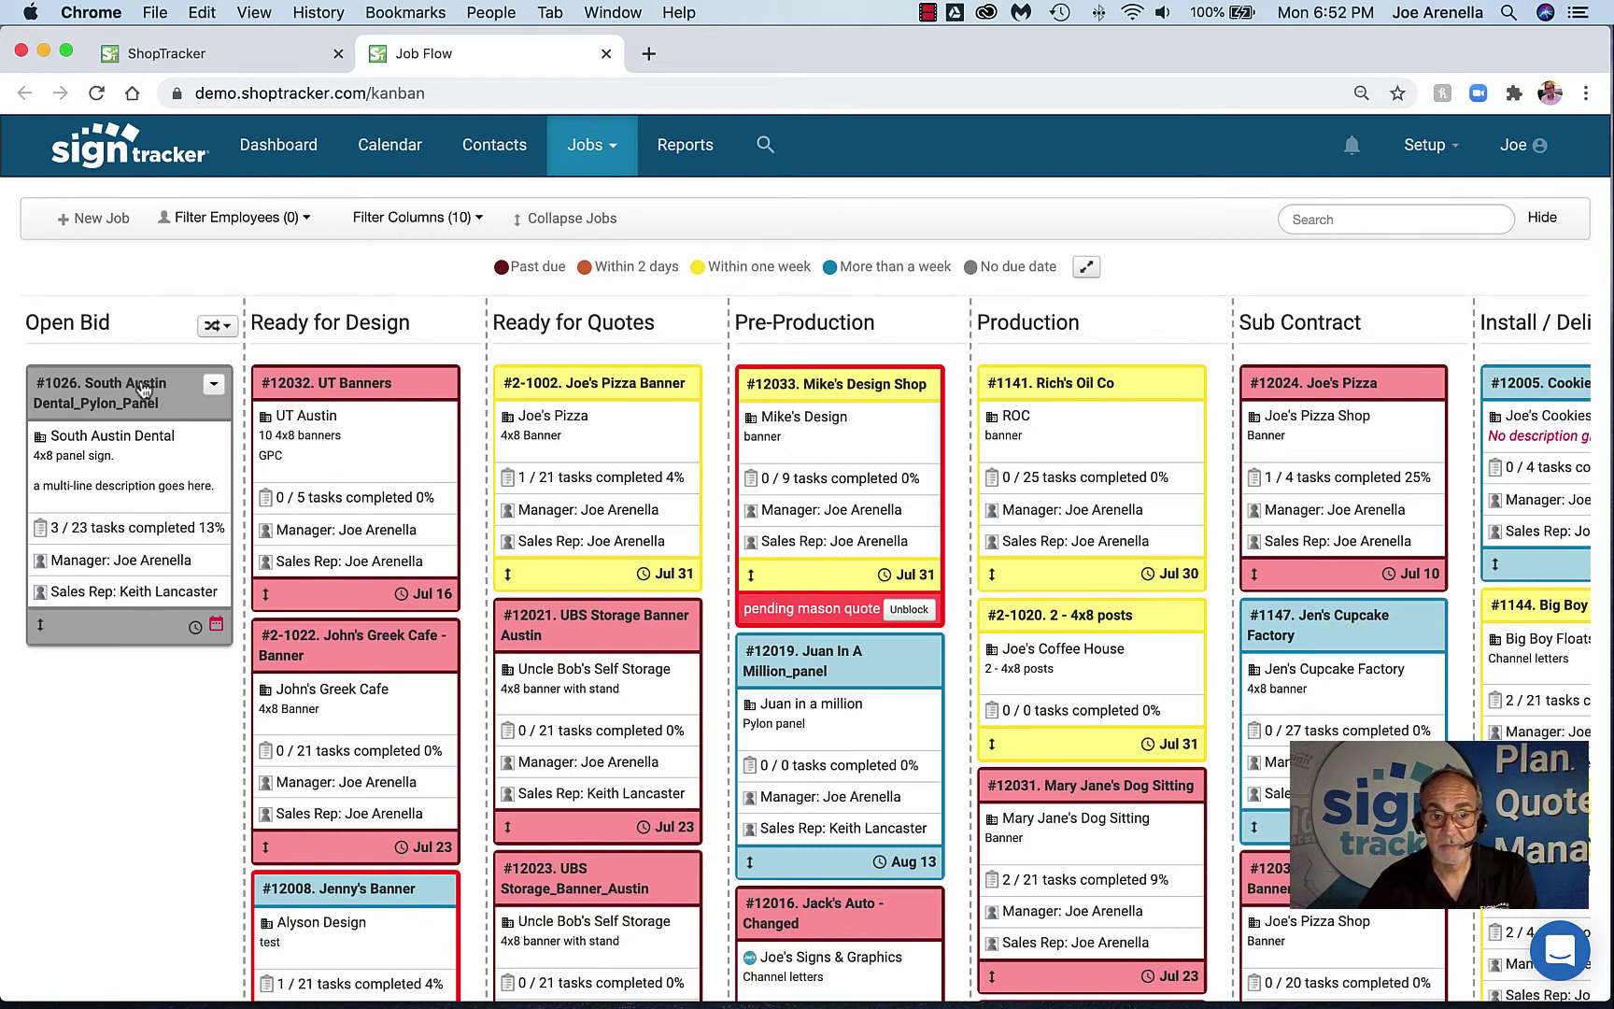
pyautogui.click(213, 383)
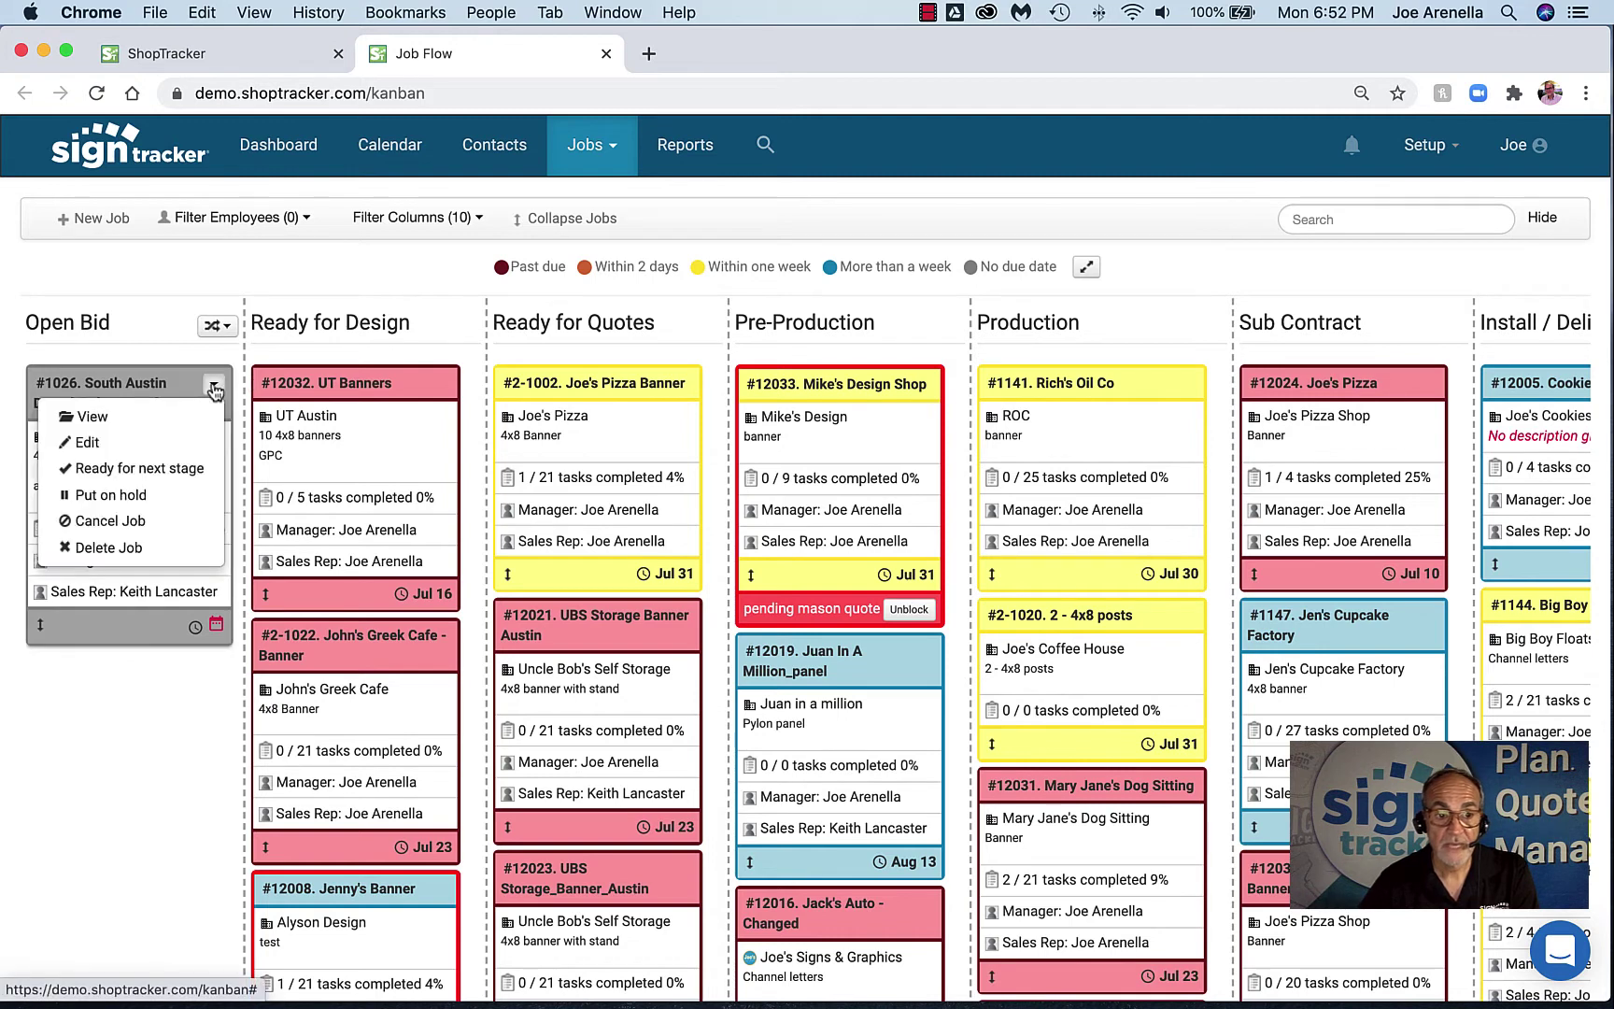
# Mark job #1026 'Ready for next stage' and drag it into Pre-Production
pyautogui.click(175, 468)
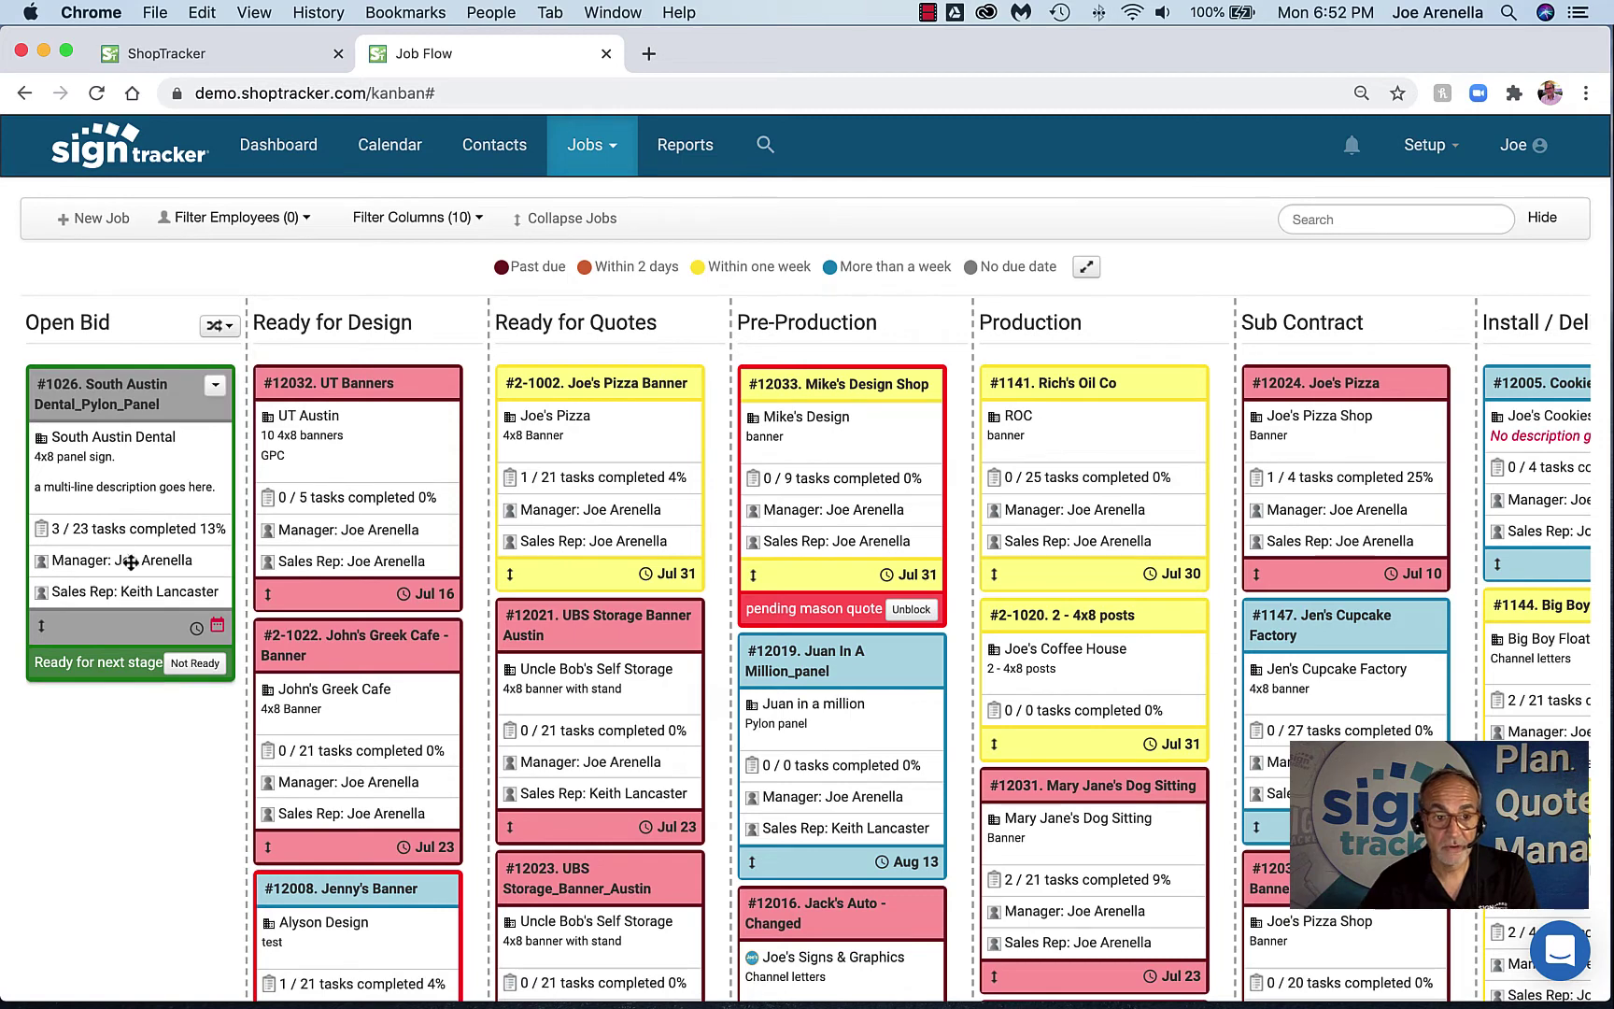
pyautogui.moveTo(101, 402); pyautogui.dragTo(682, 387)
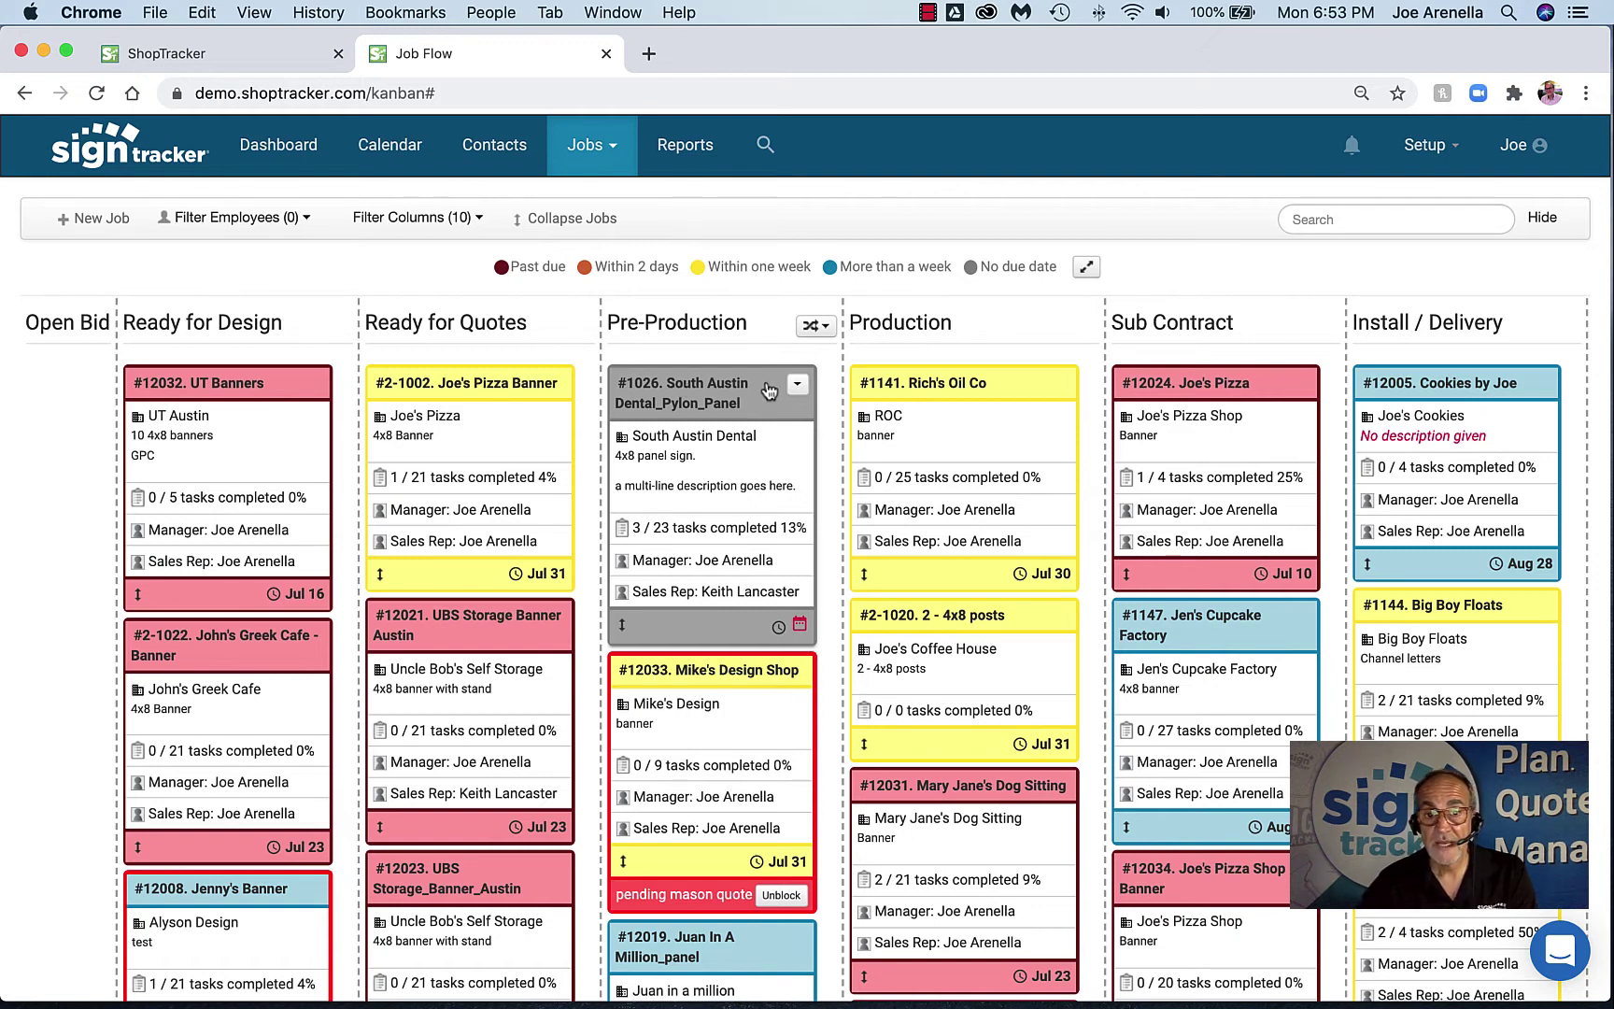
pyautogui.click(796, 384)
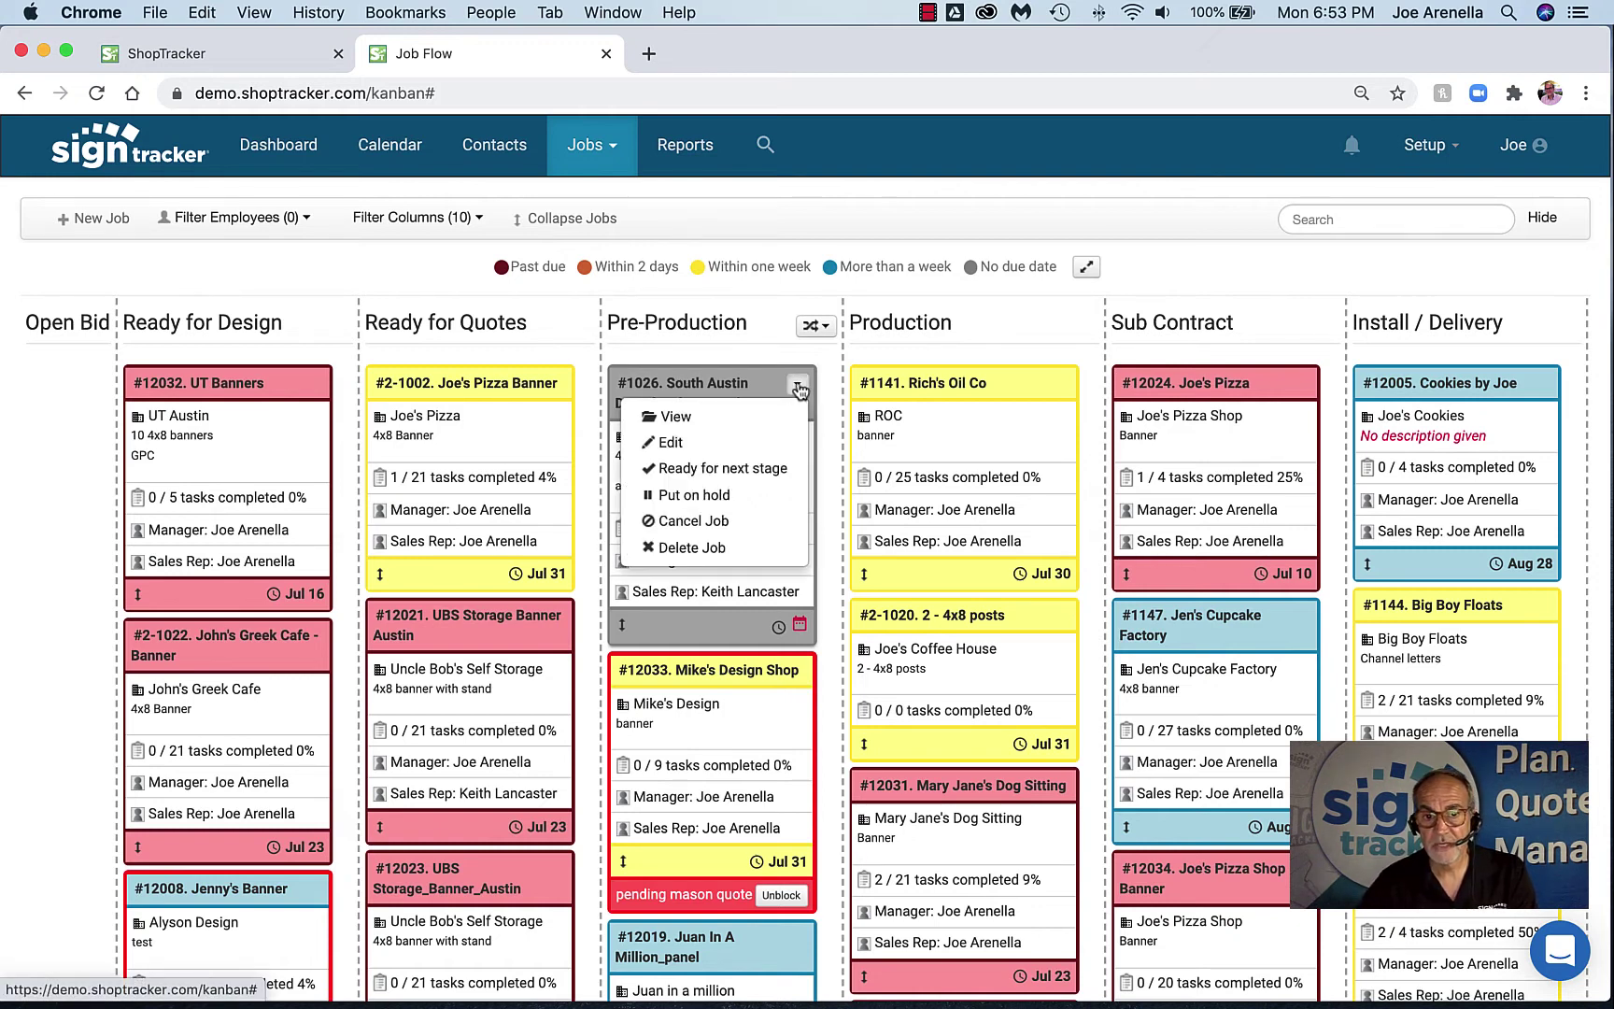
pyautogui.click(724, 497)
pyautogui.write('permit')
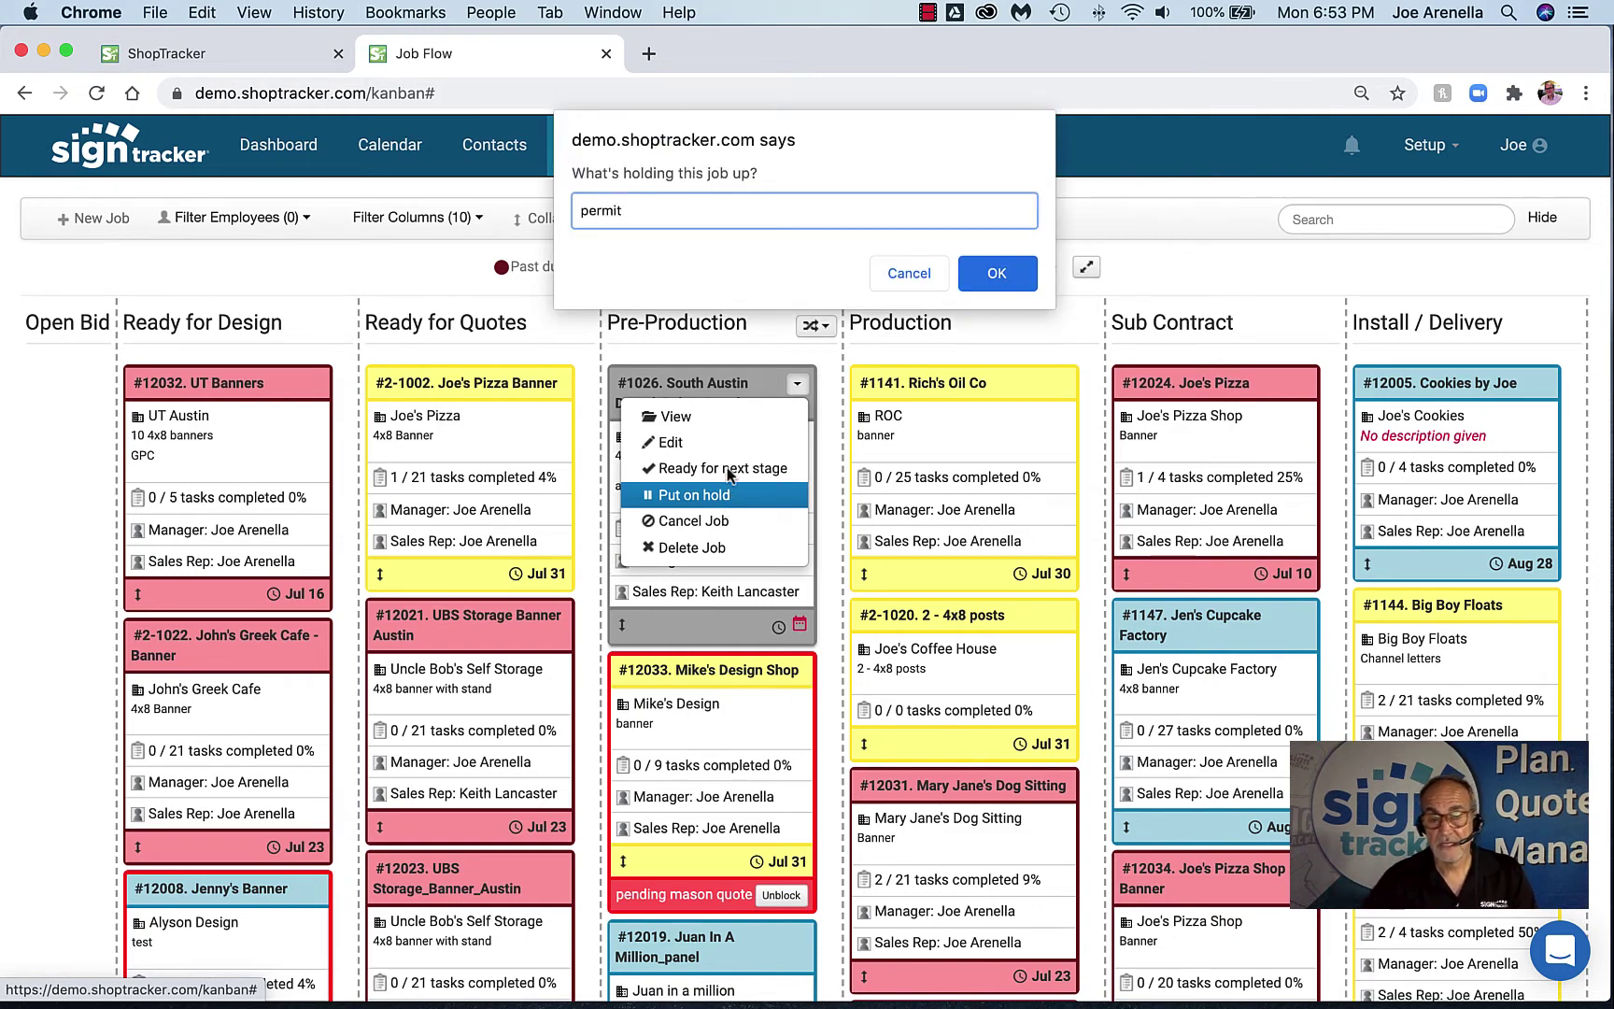
pyautogui.click(993, 274)
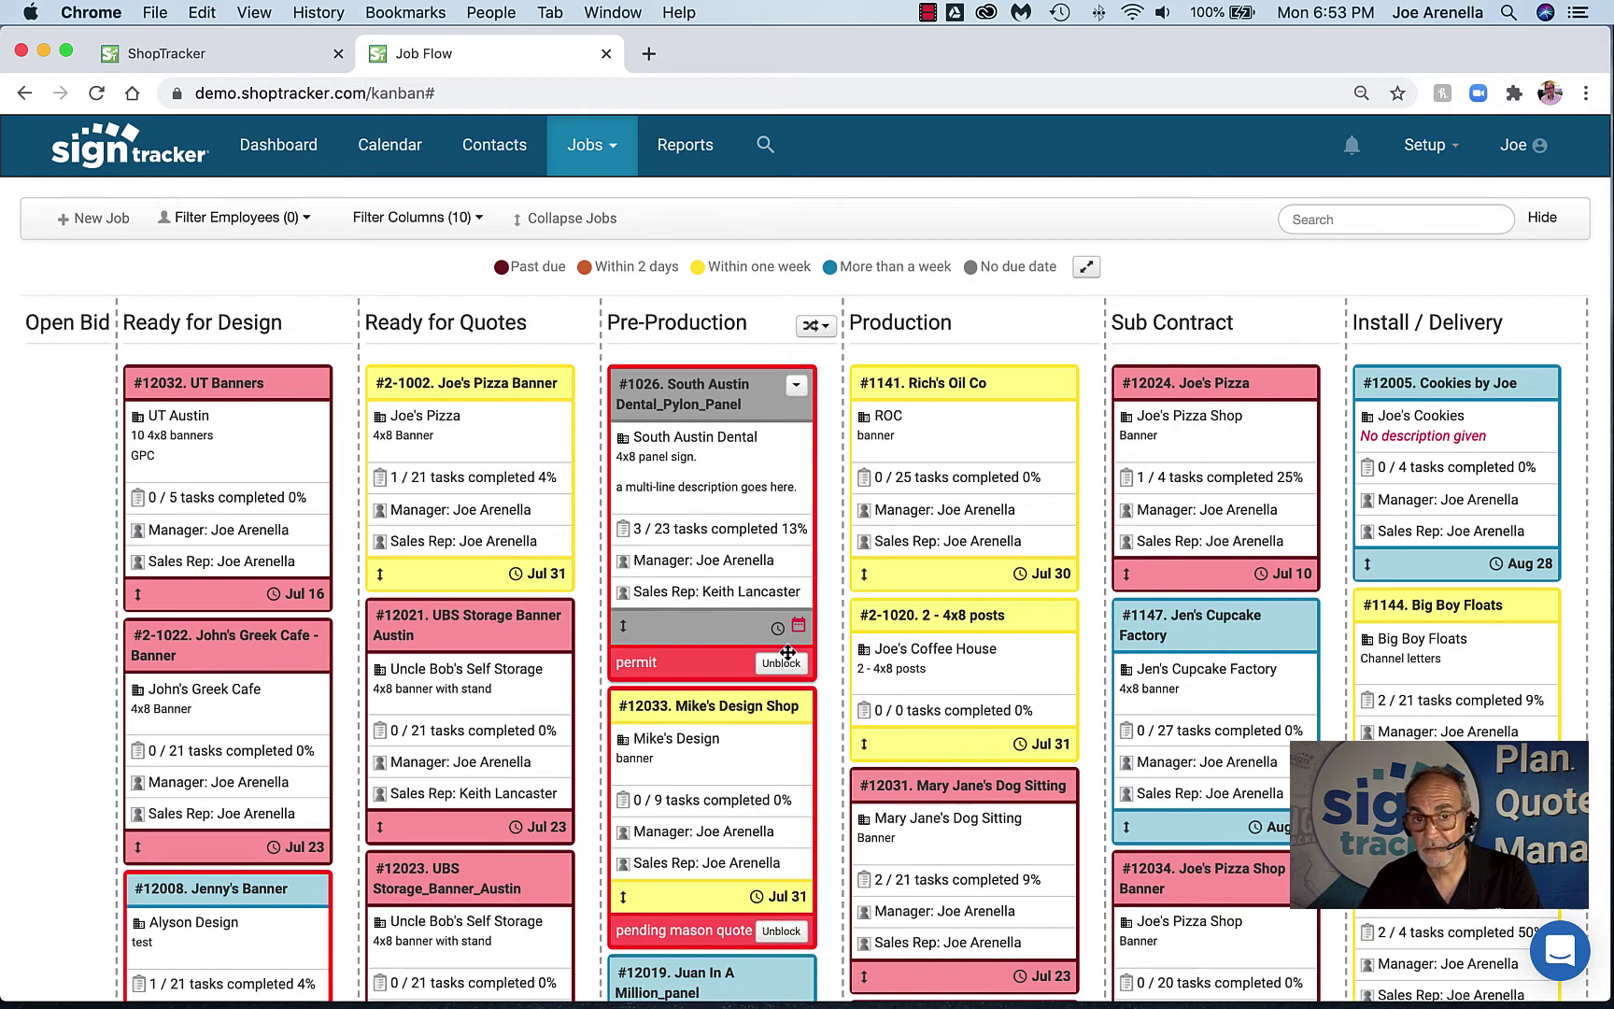
pyautogui.click(775, 662)
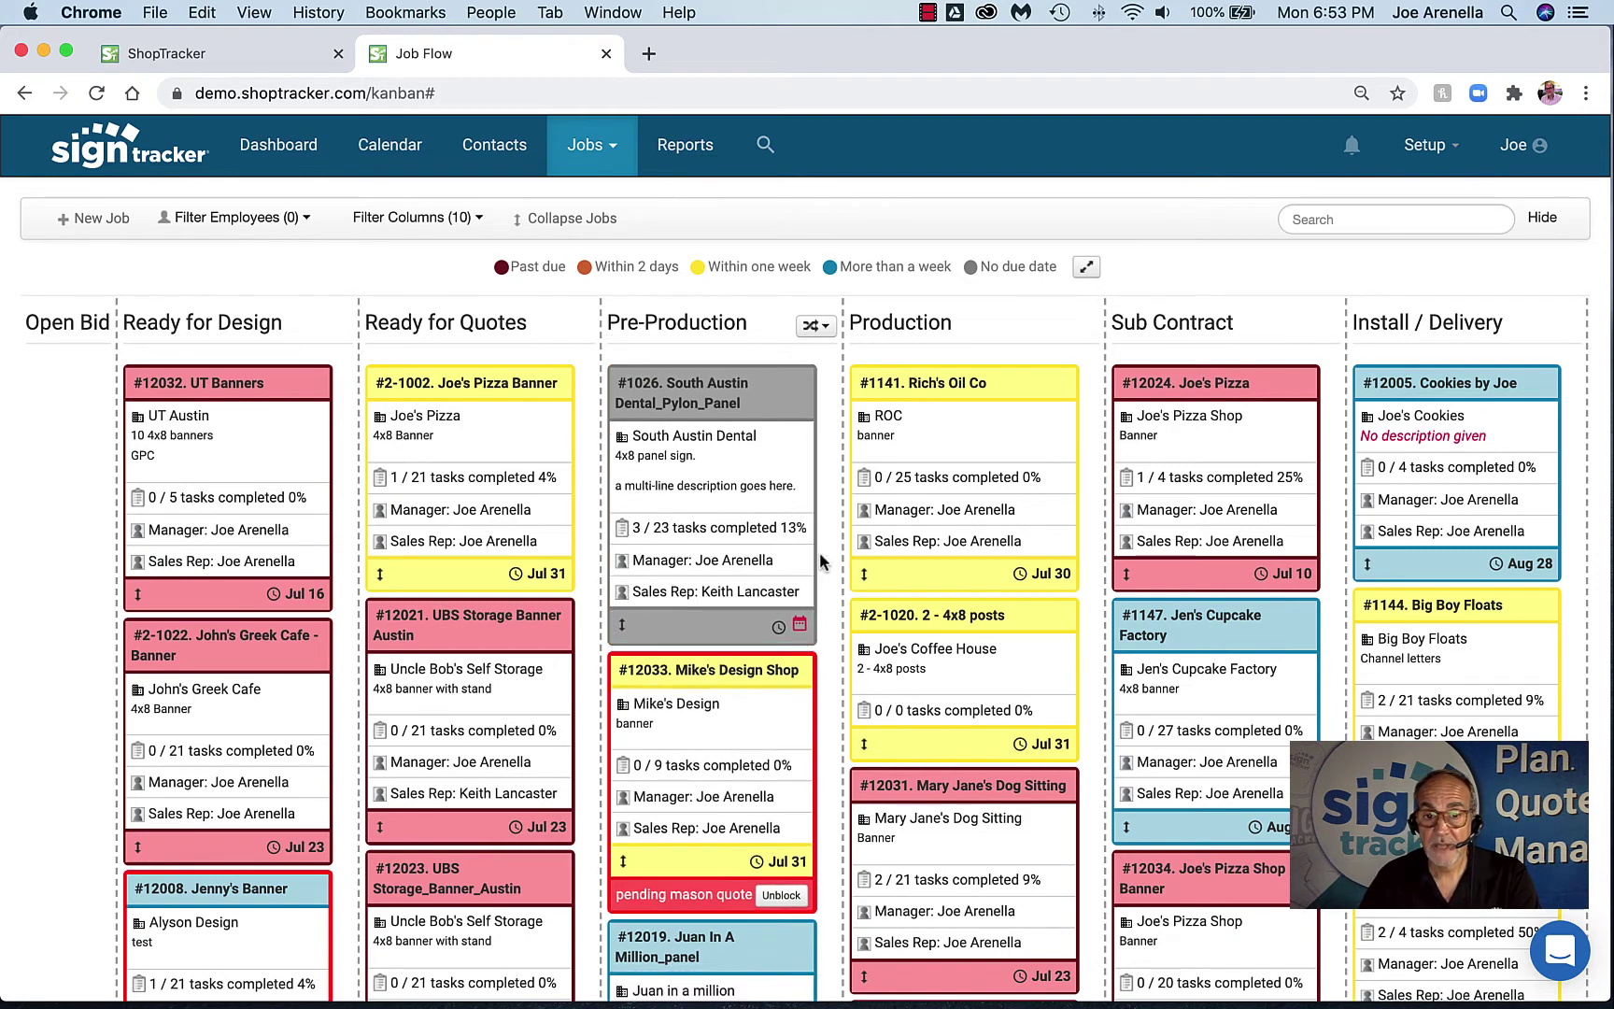
# Move job #1026 into Production and set its due date to July 30
pyautogui.moveTo(715, 400); pyautogui.dragTo(955, 401)
pyautogui.click(1062, 623)
pyautogui.click(1044, 559)
pyautogui.click(1158, 380)
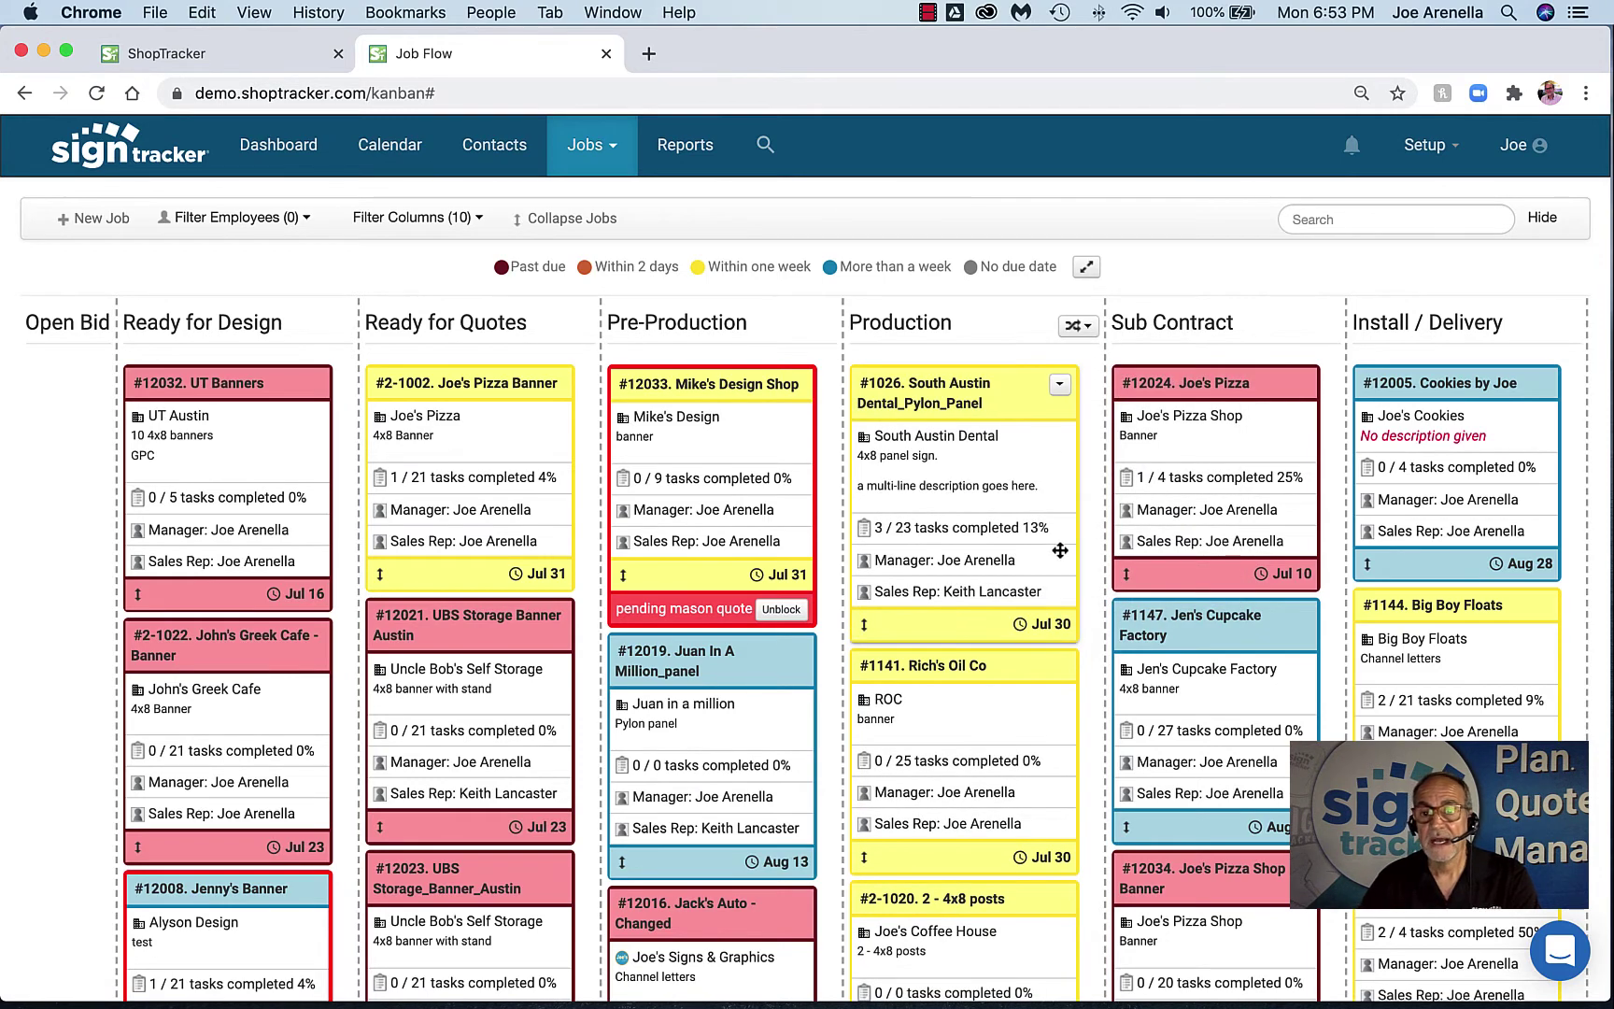
# Drag the Cookies by Joe card into the Close-Out column
pyautogui.hscroll(5, 980, 671)
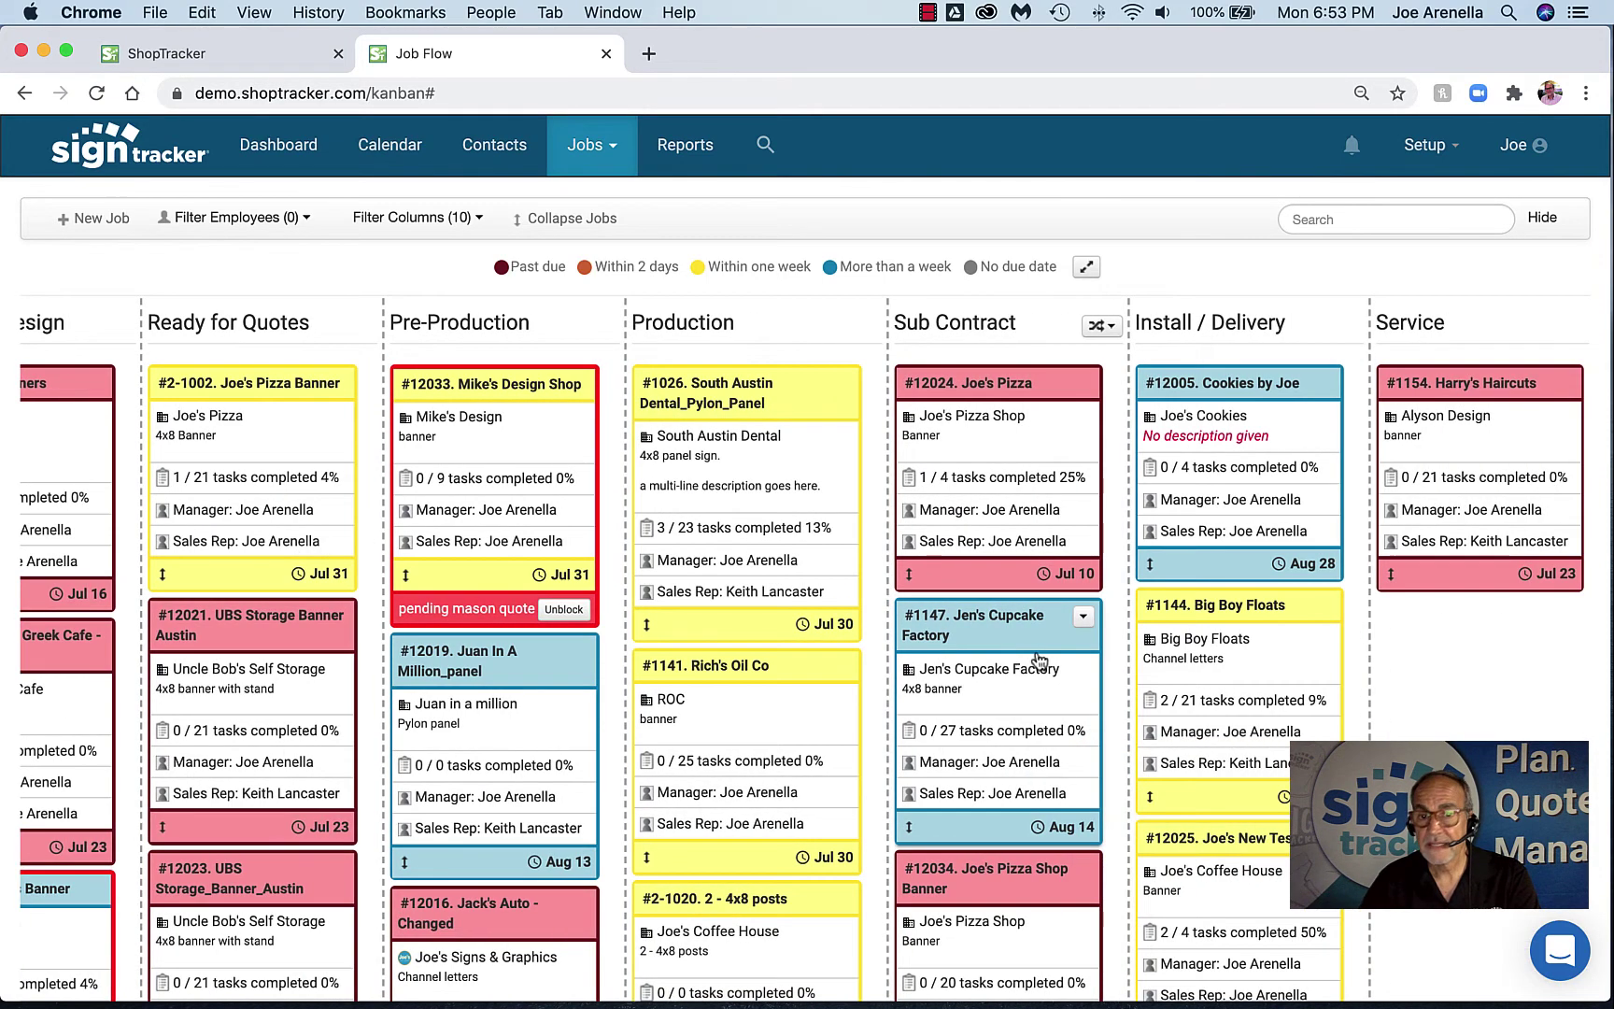
pyautogui.hscroll(3, 1200, 585)
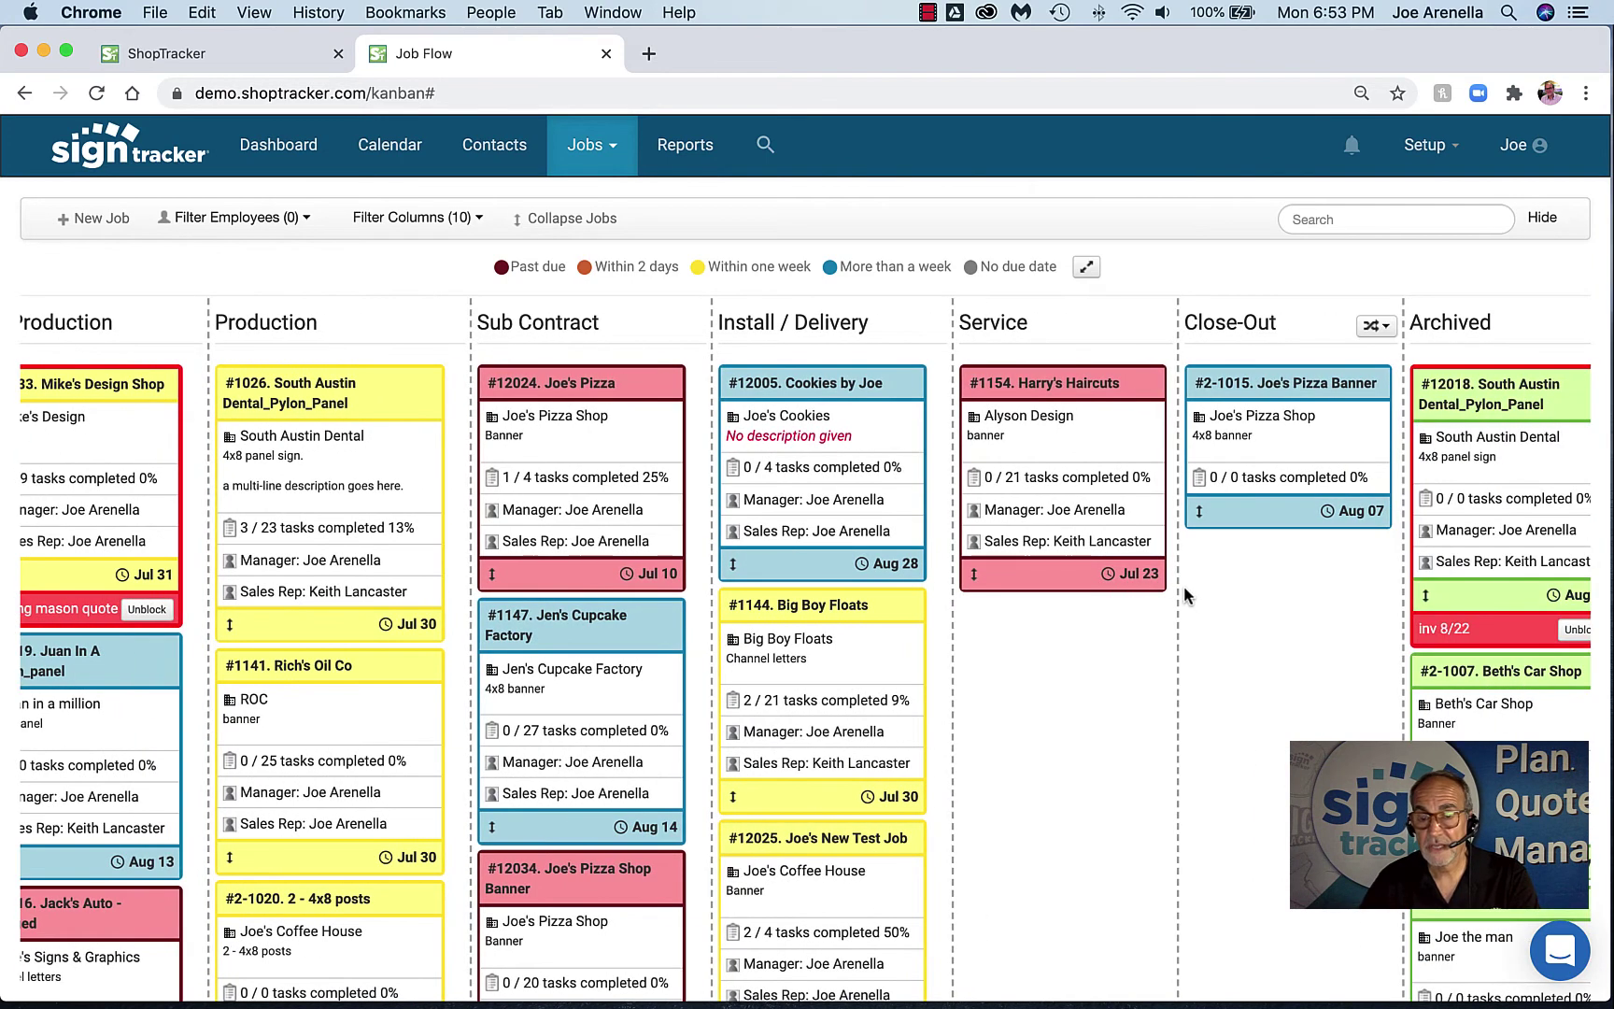
pyautogui.moveTo(802, 387); pyautogui.dragTo(1289, 577)
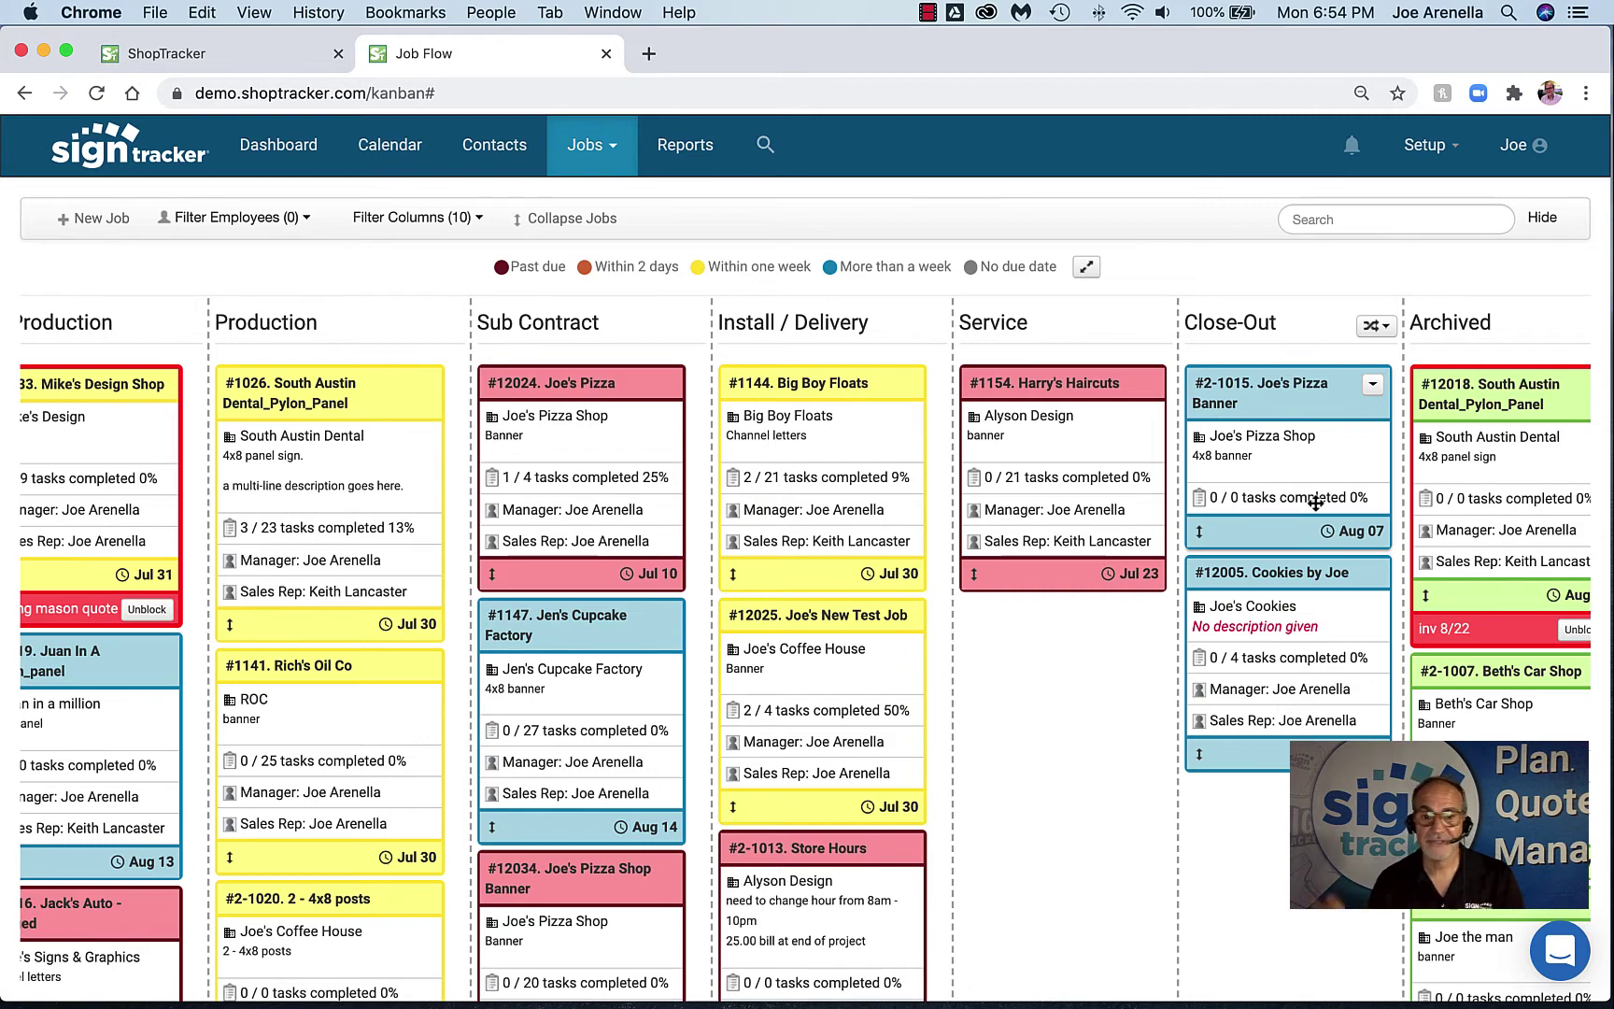
pyautogui.moveTo(1315, 503)
pyautogui.mouseDown()
pyautogui.moveTo(785, 345)
pyautogui.moveTo(760, 469)
pyautogui.mouseUp()
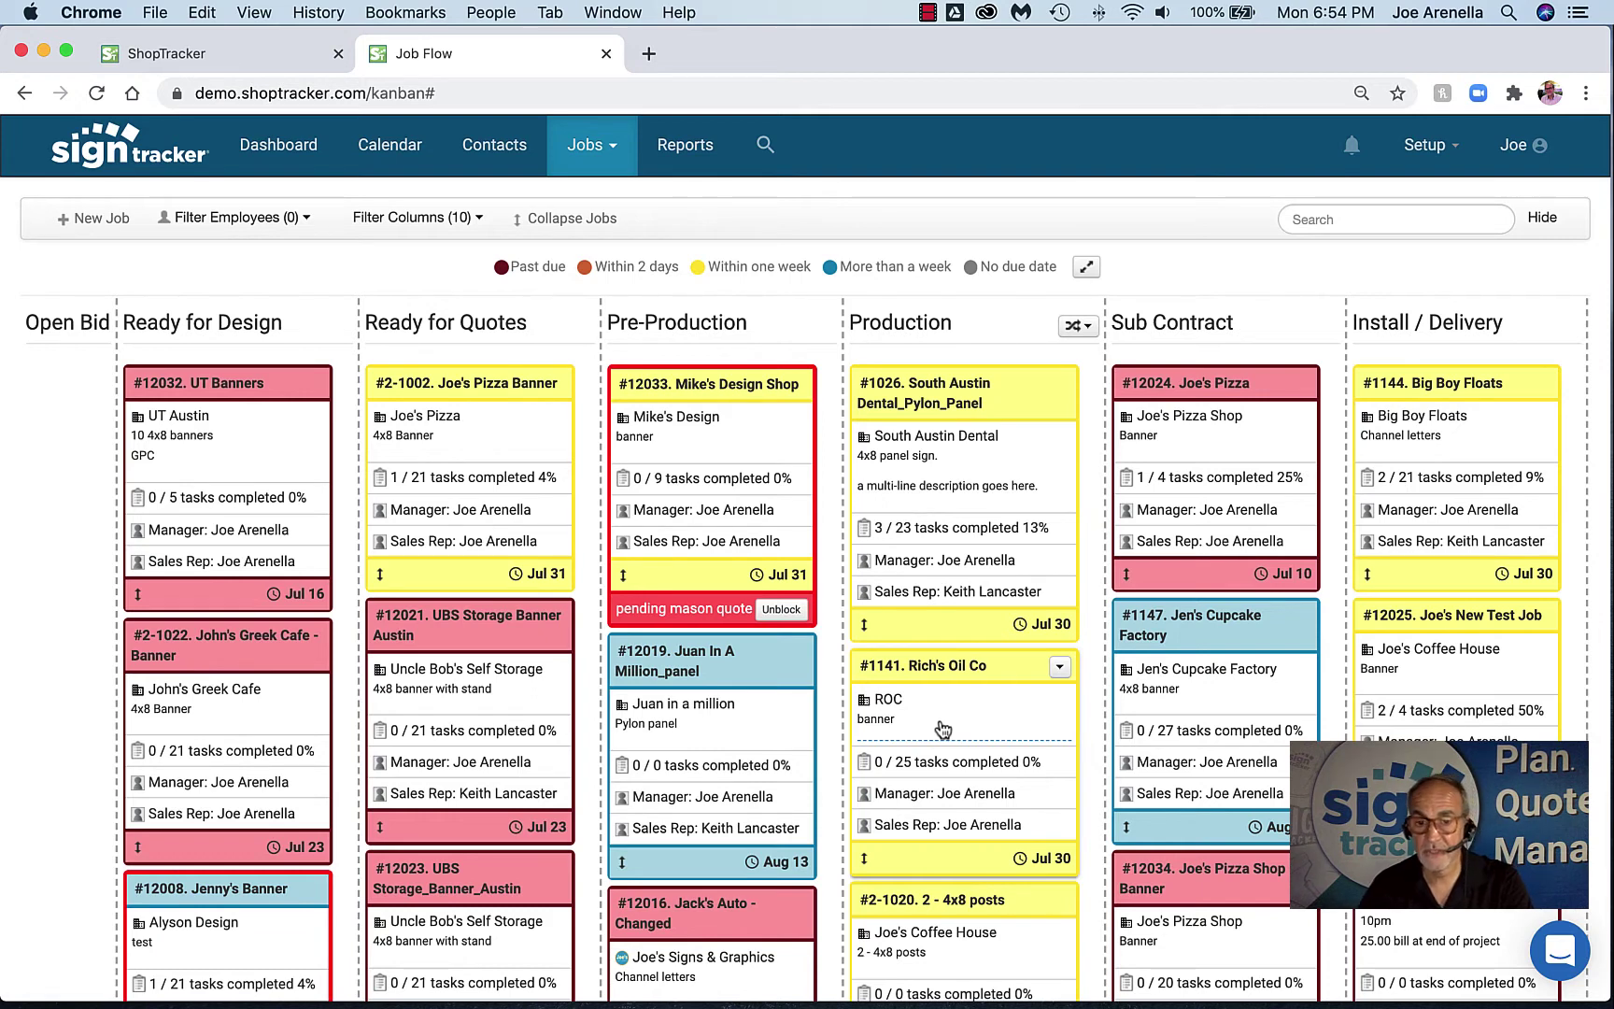
pyautogui.moveTo(992, 901); pyautogui.dragTo(991, 390)
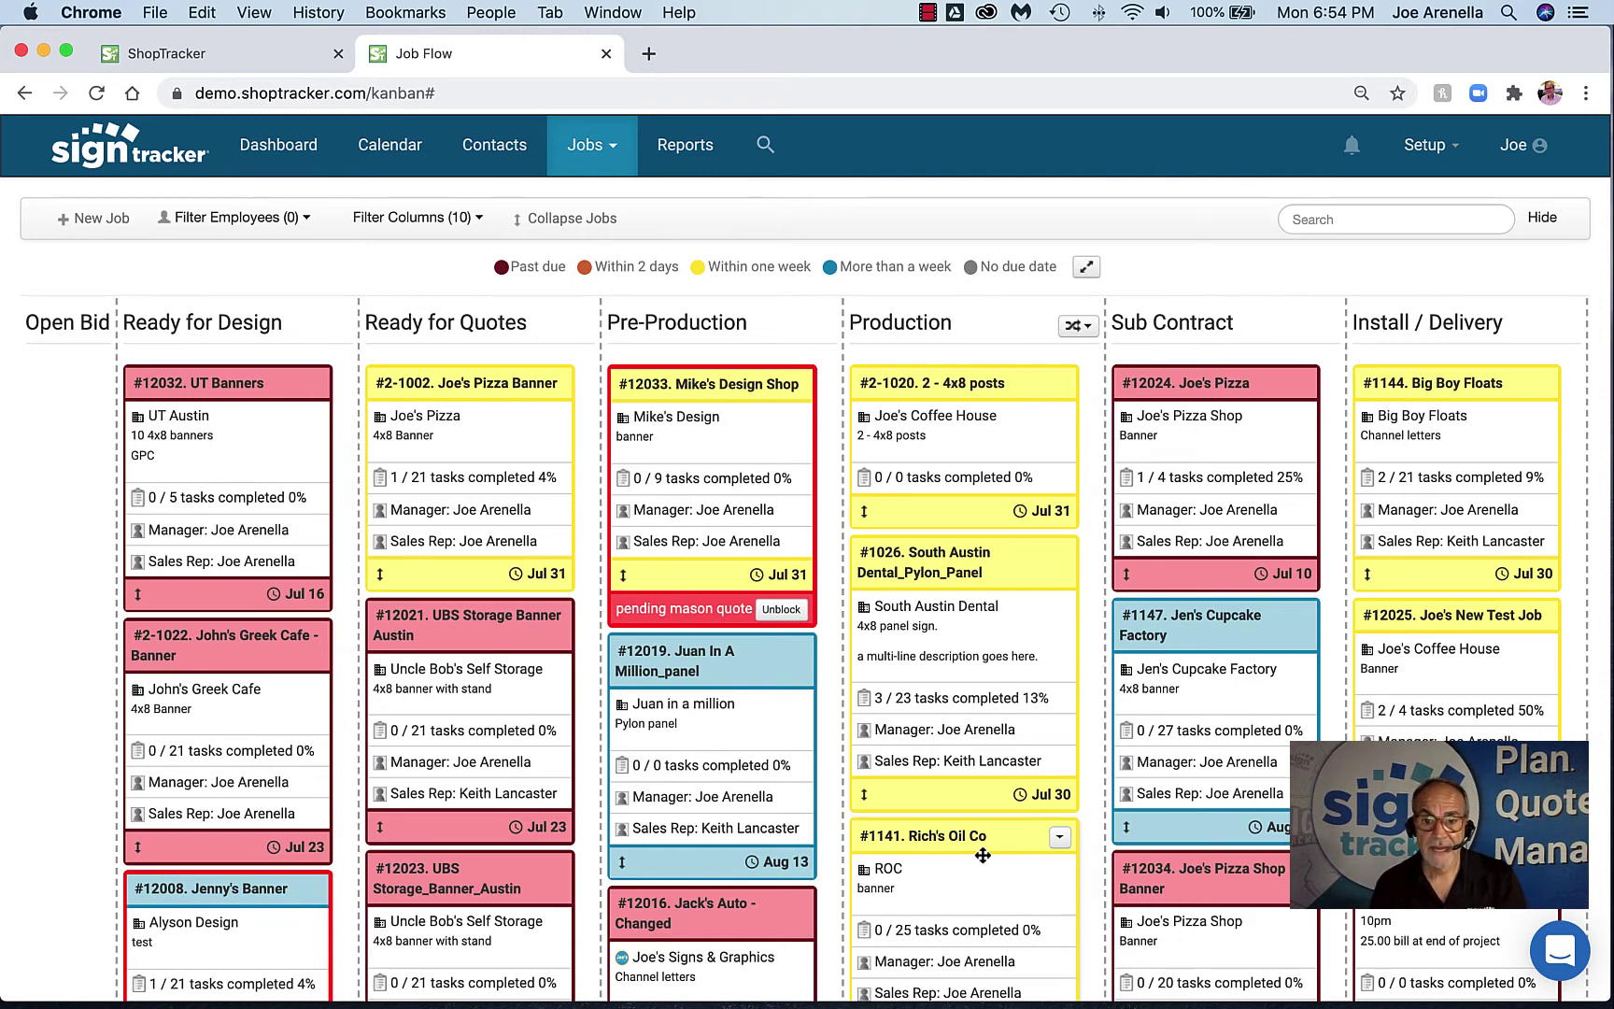
pyautogui.hscroll(8, 983, 856)
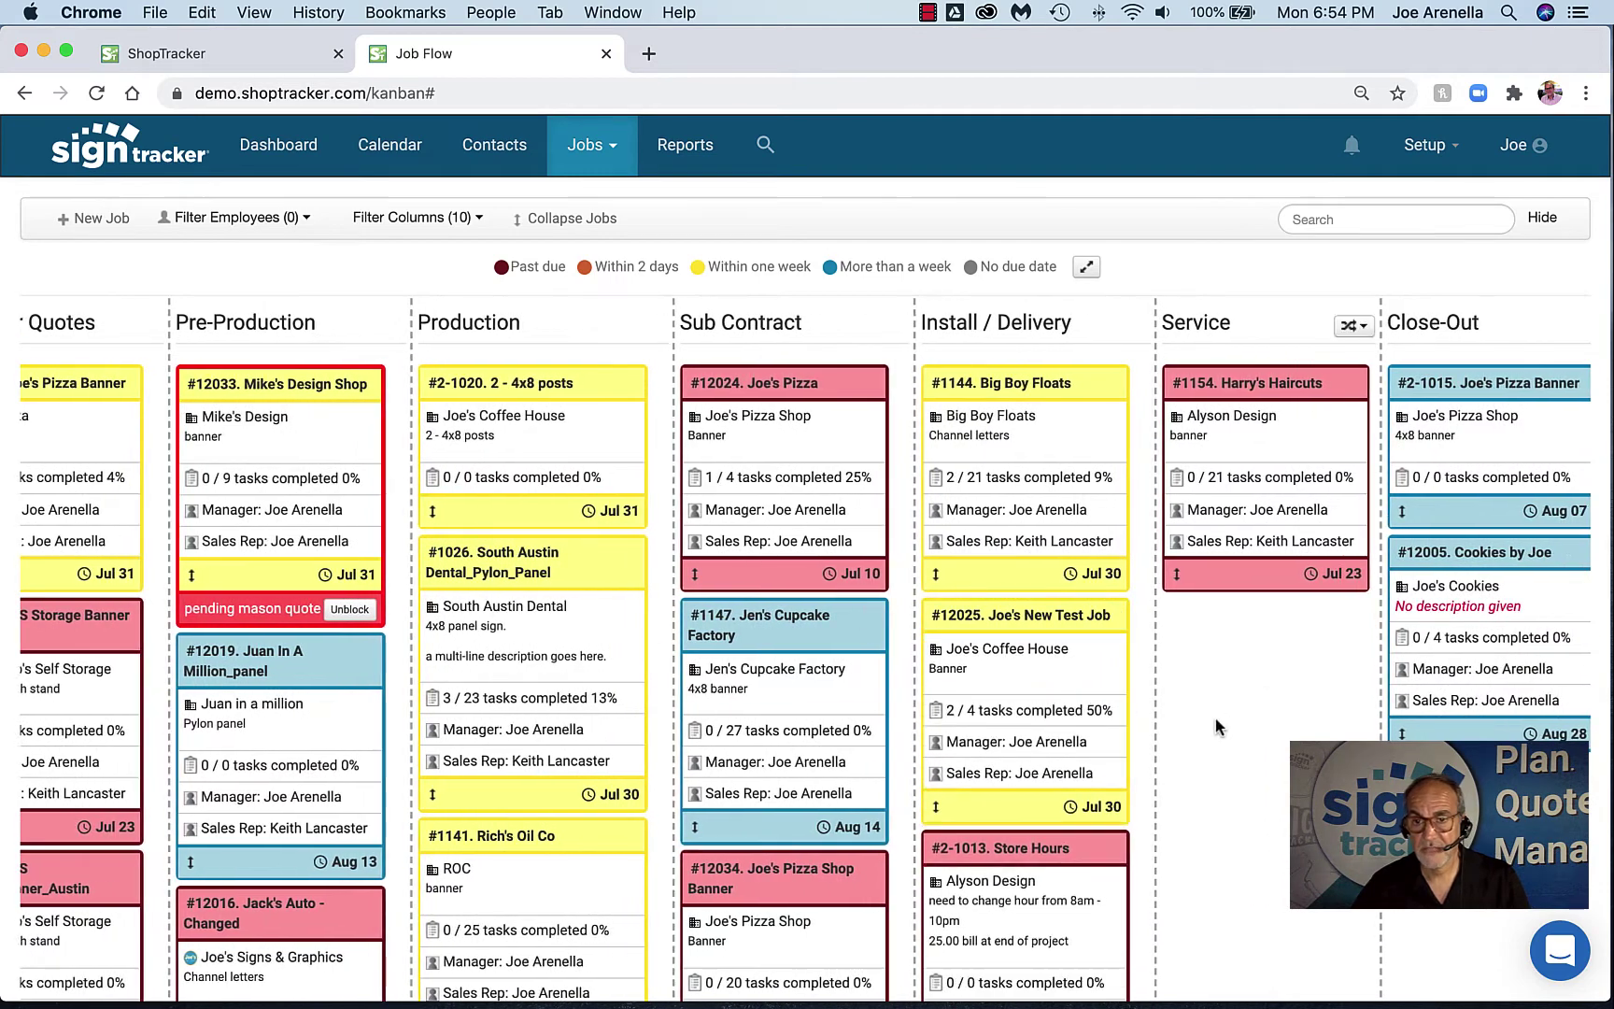
pyautogui.hscroll(-10, 1214, 725)
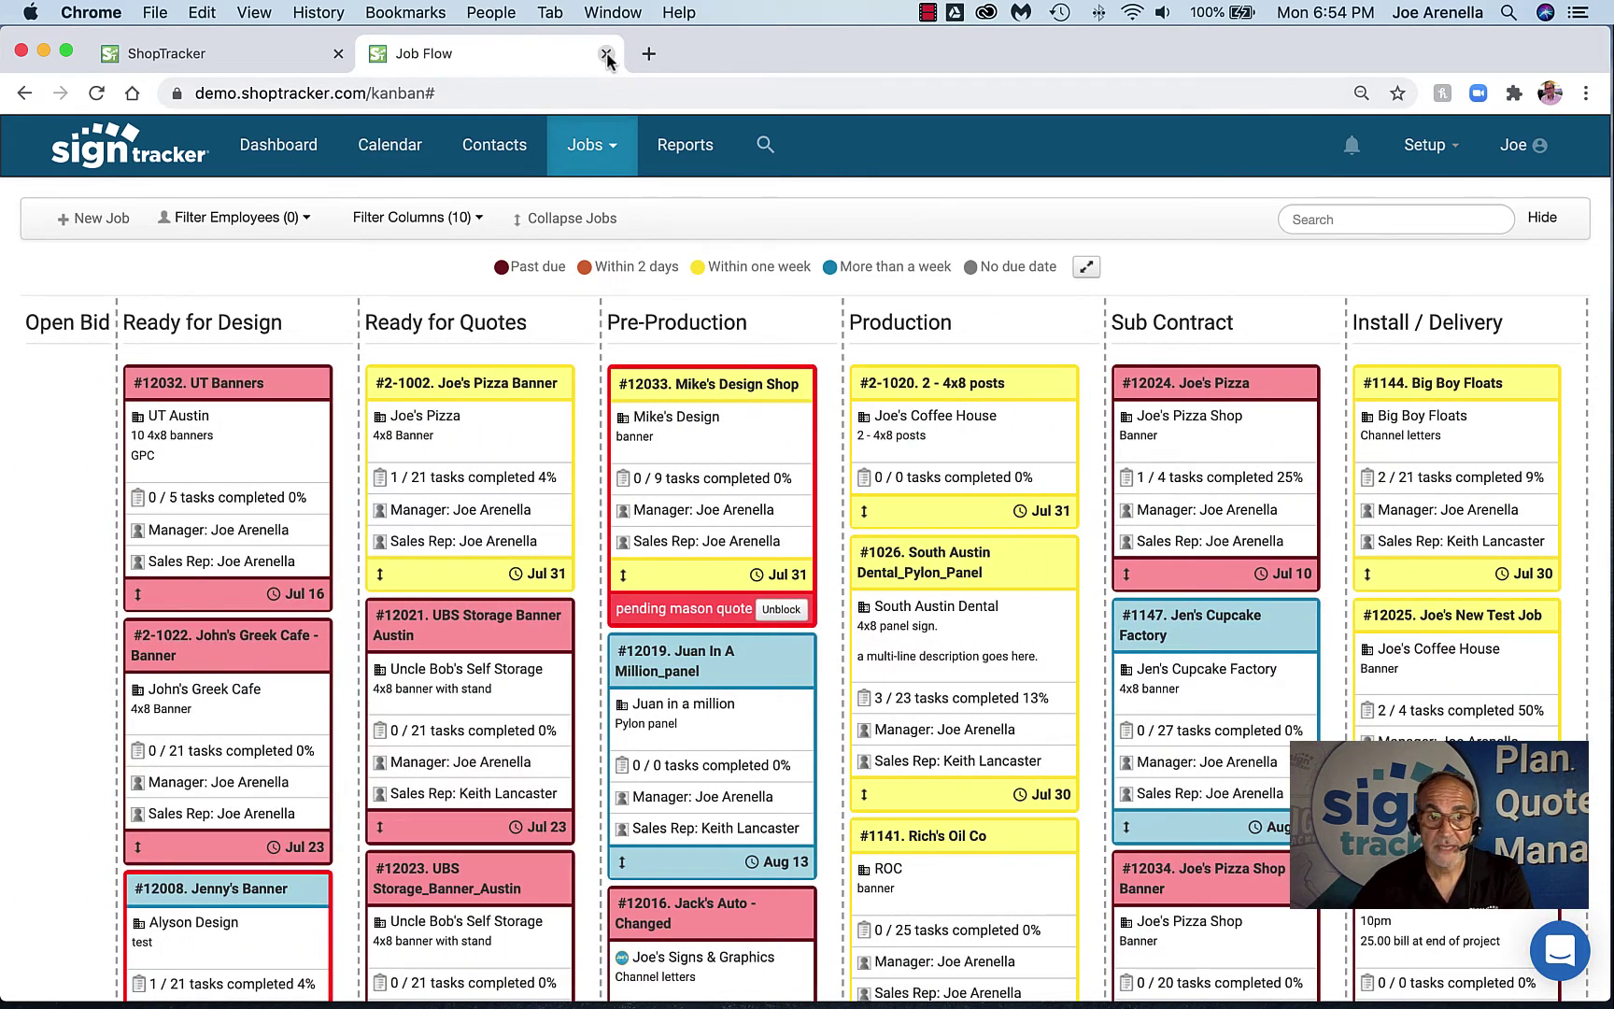
pyautogui.moveTo(508, 432)
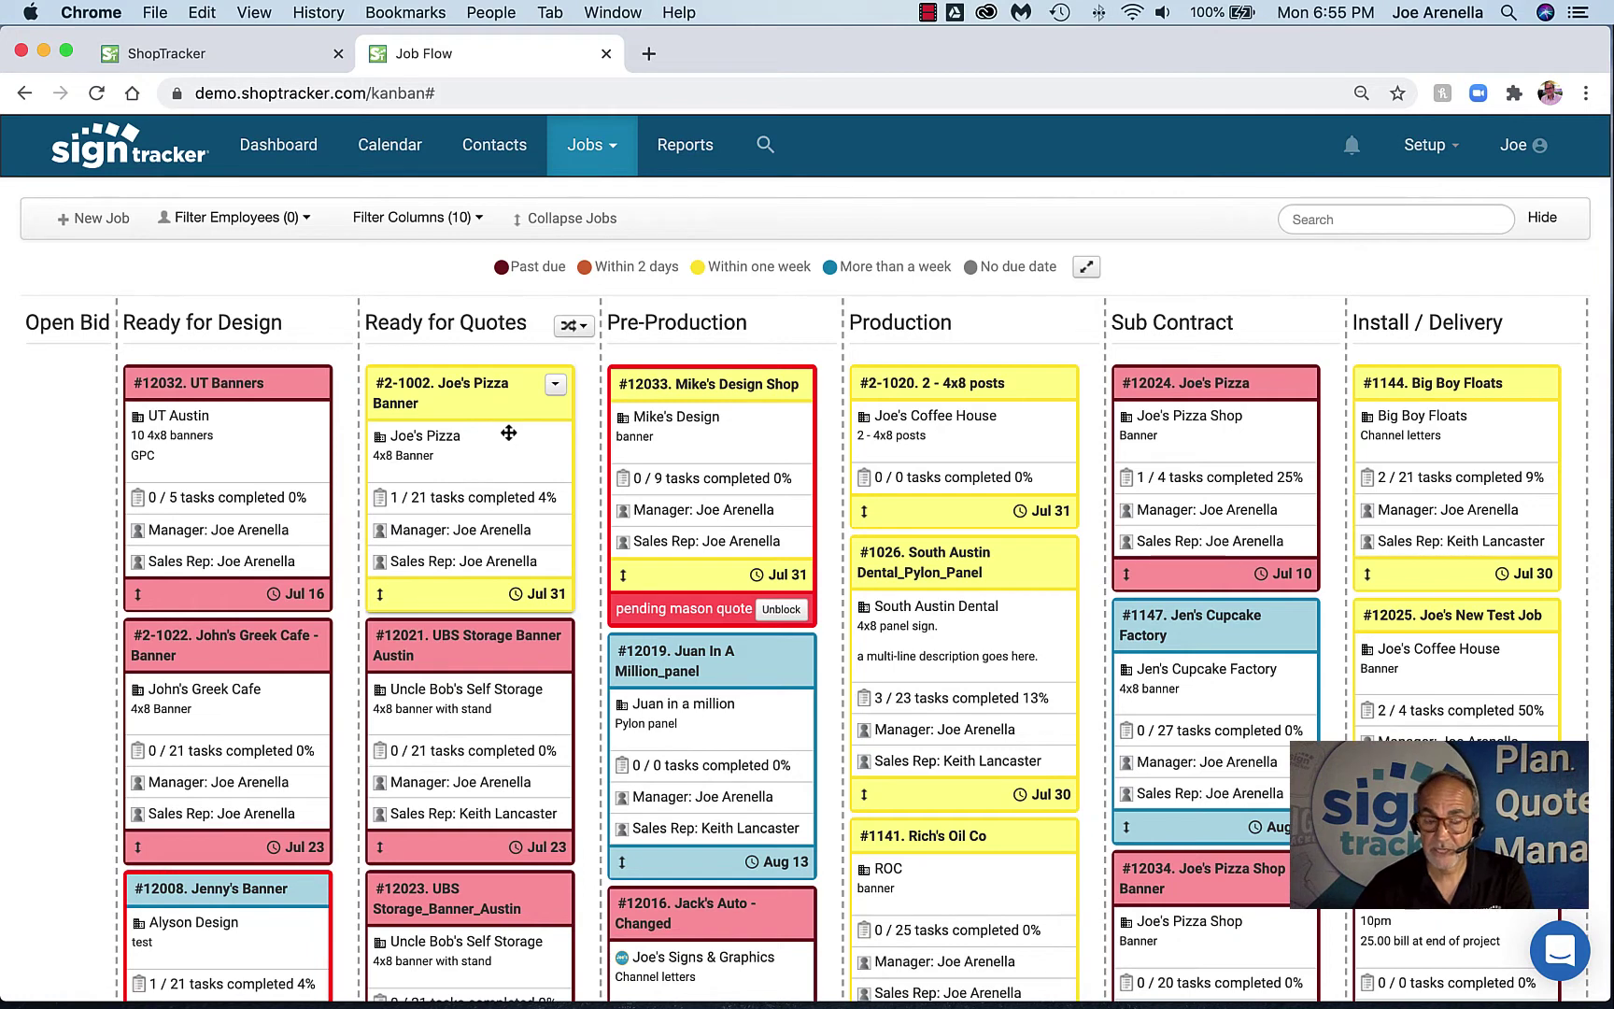
# Drag card #2-1022 John's Greek Cafe - Banner above UT Banners in Ready for Design
pyautogui.moveTo(508, 433); pyautogui.dragTo(509, 458)
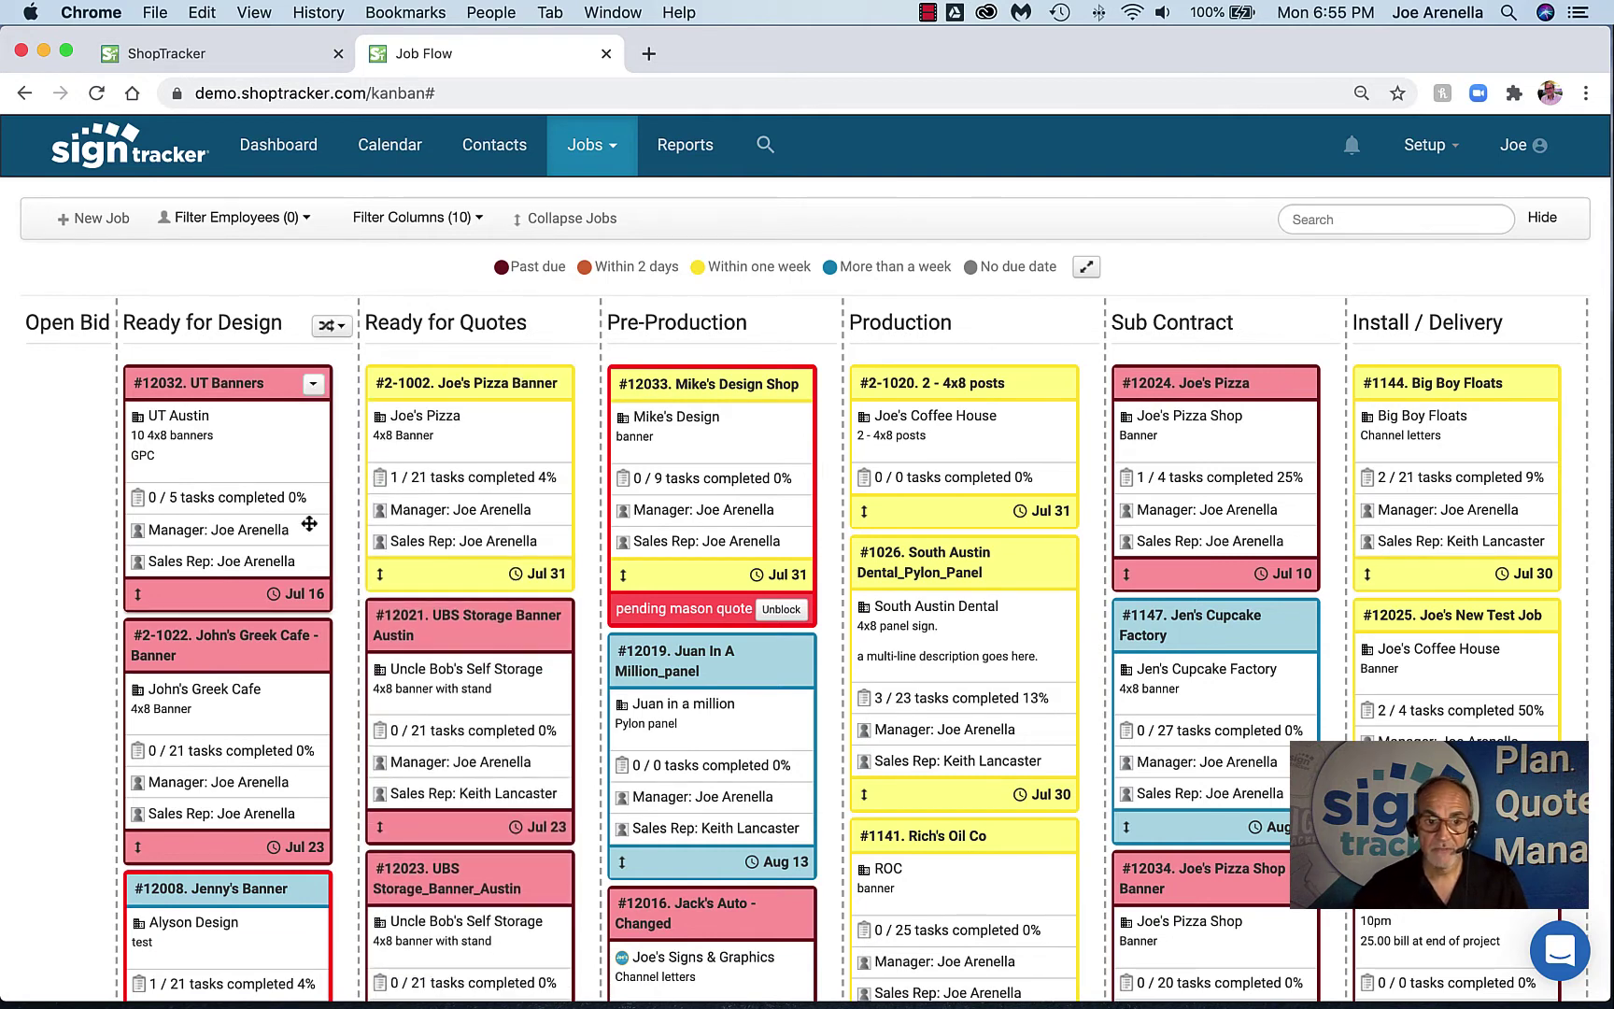
pyautogui.moveTo(248, 641); pyautogui.dragTo(279, 432)
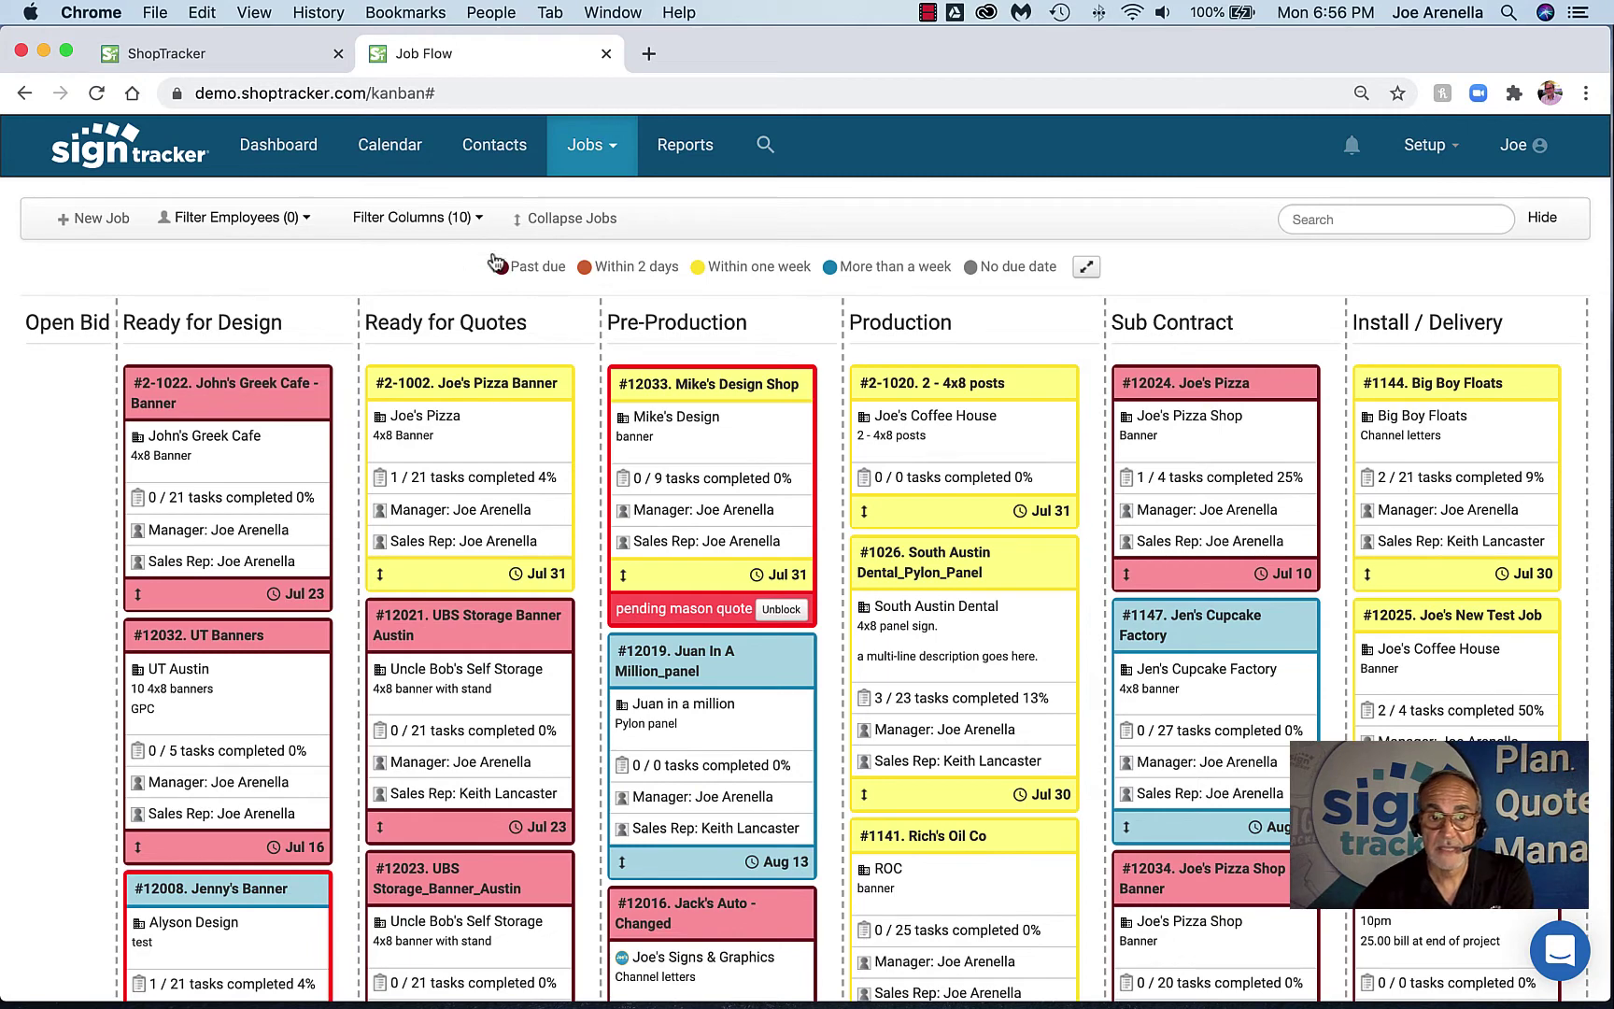
pyautogui.click(553, 222)
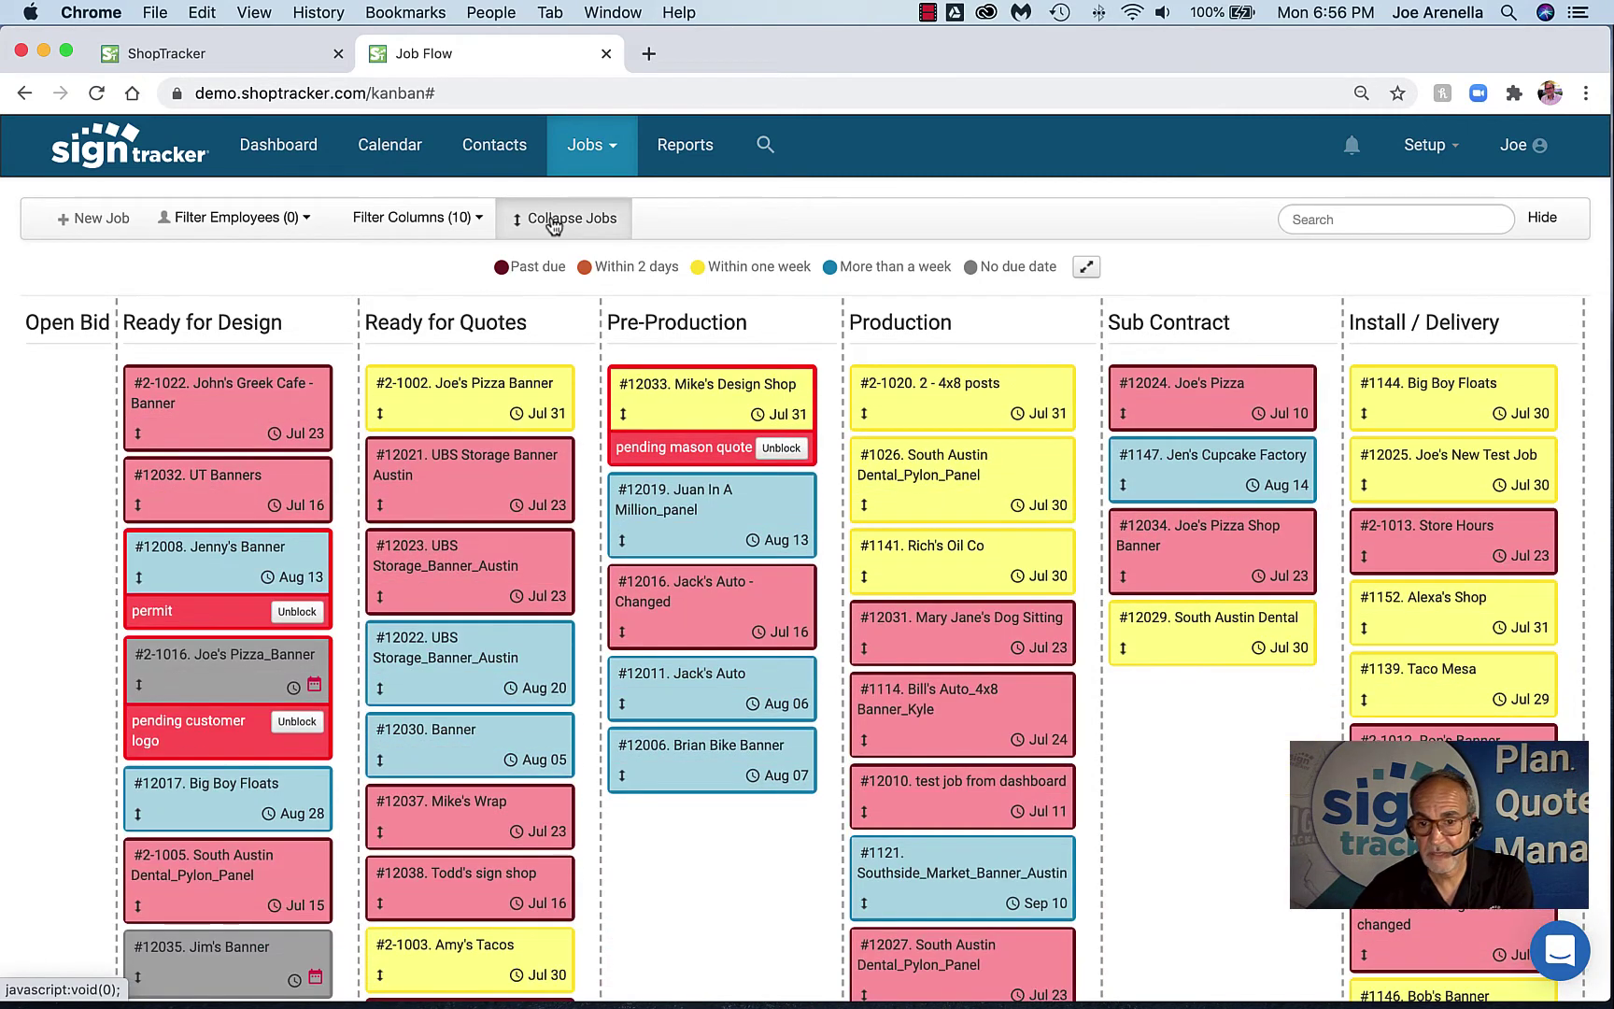
pyautogui.click(553, 223)
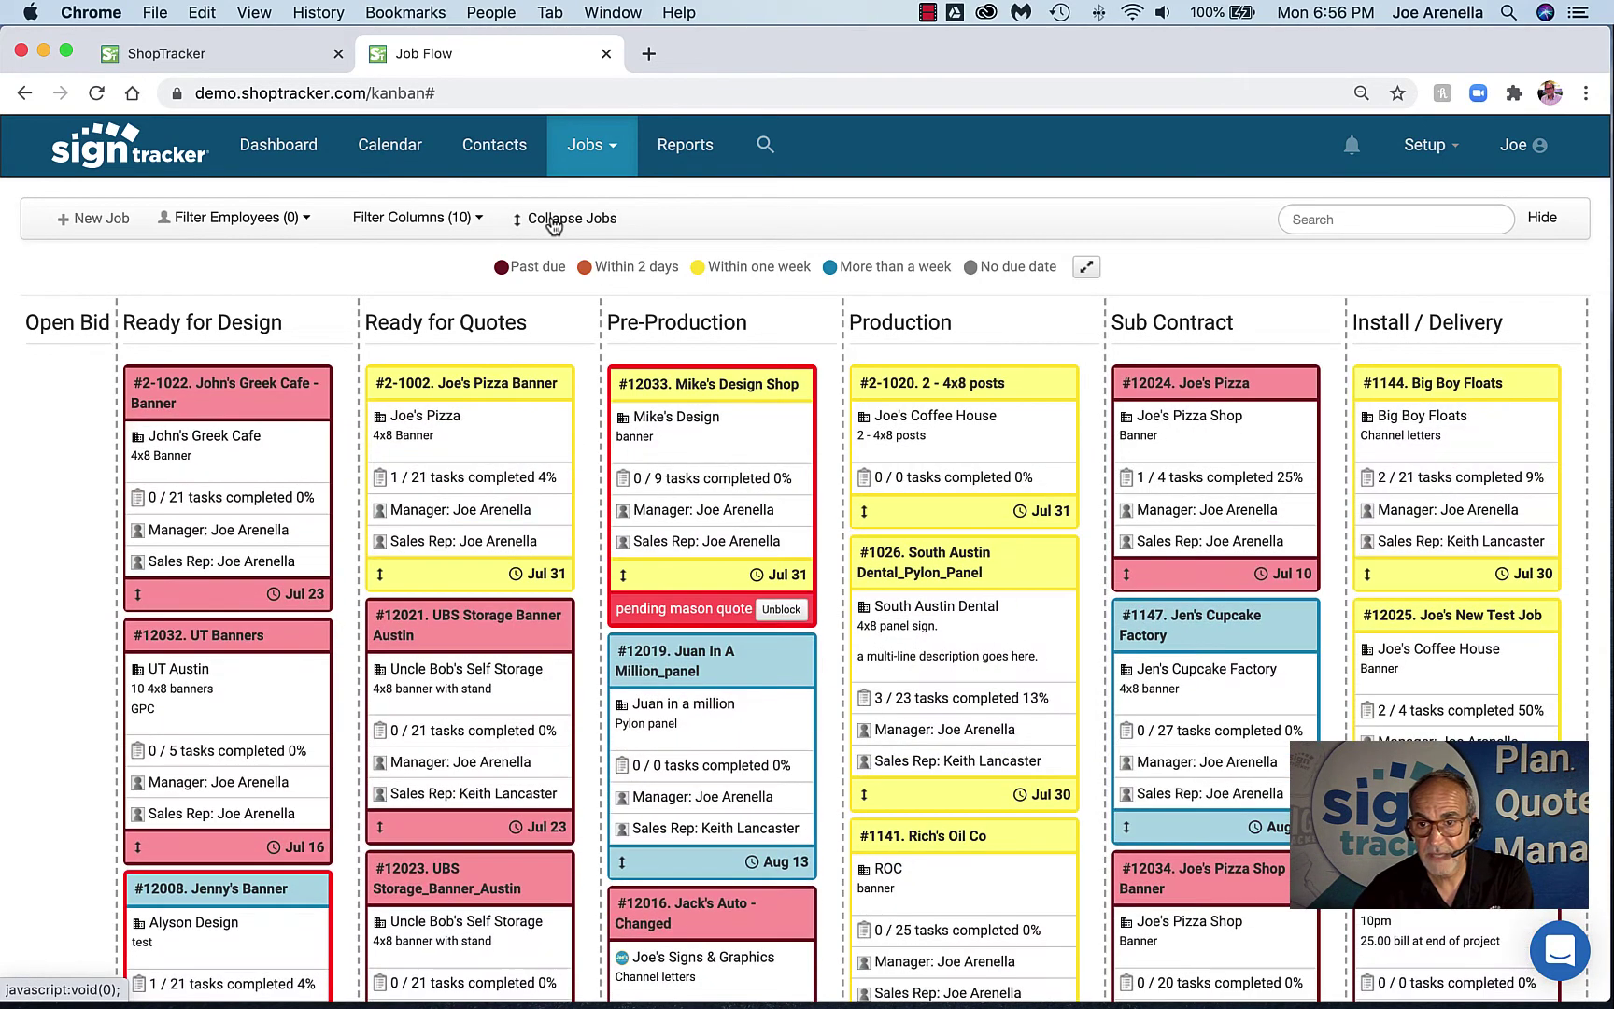
pyautogui.click(477, 219)
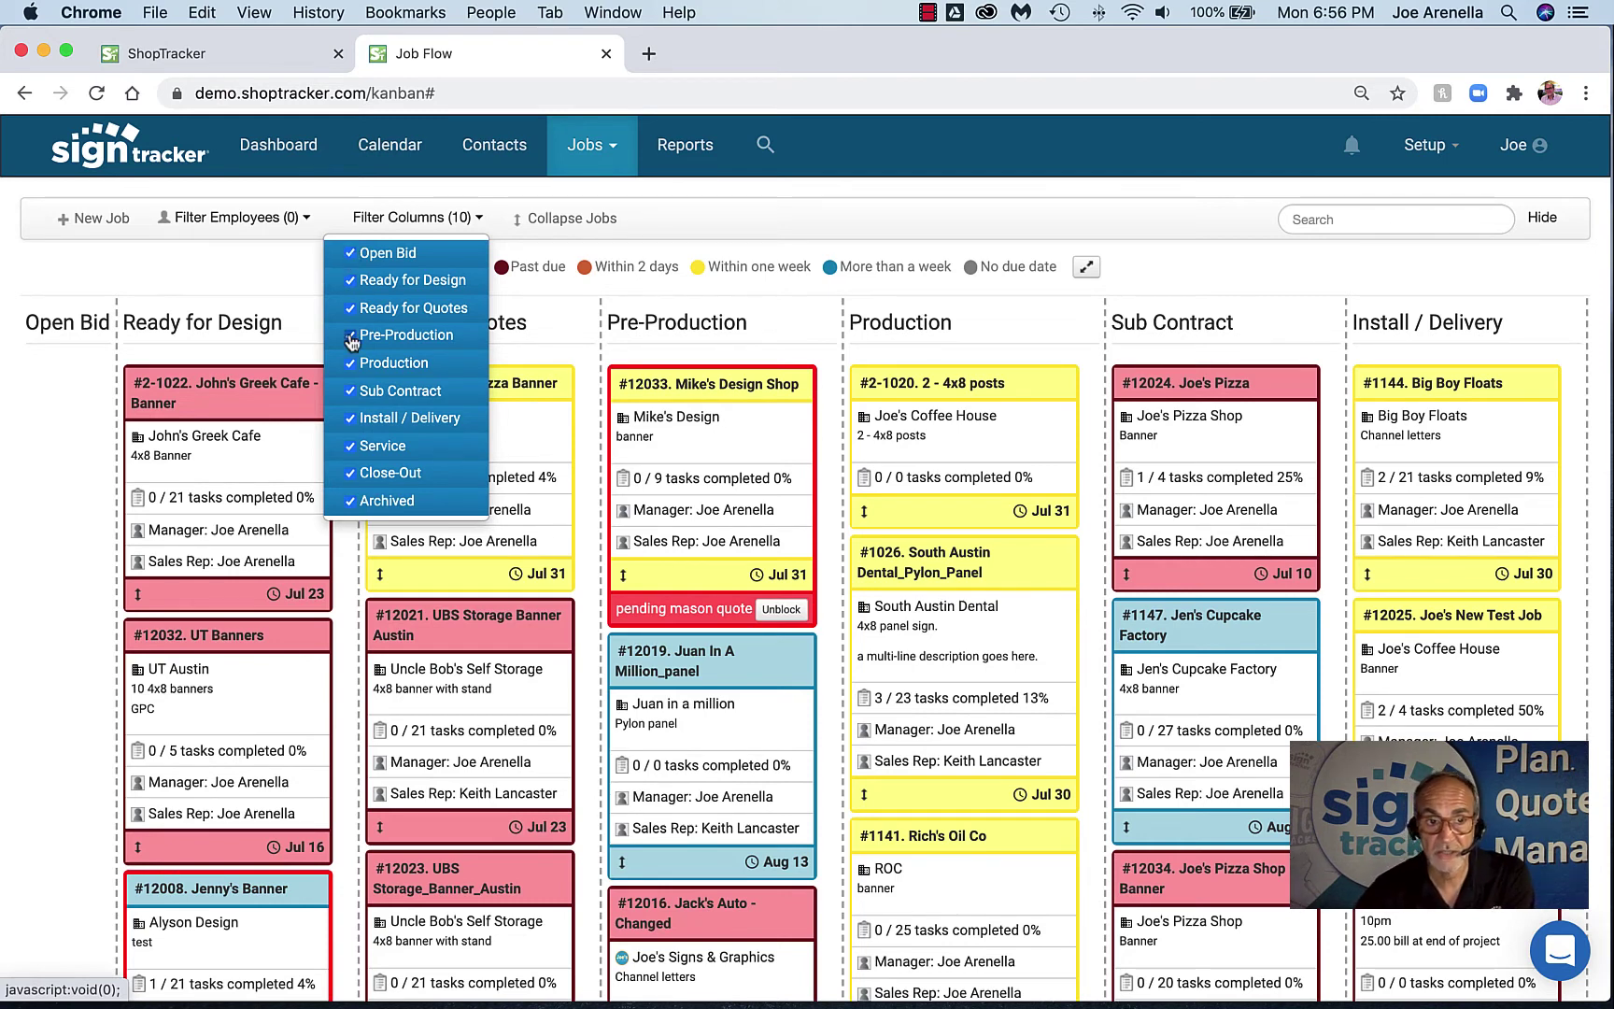
pyautogui.click(1348, 224)
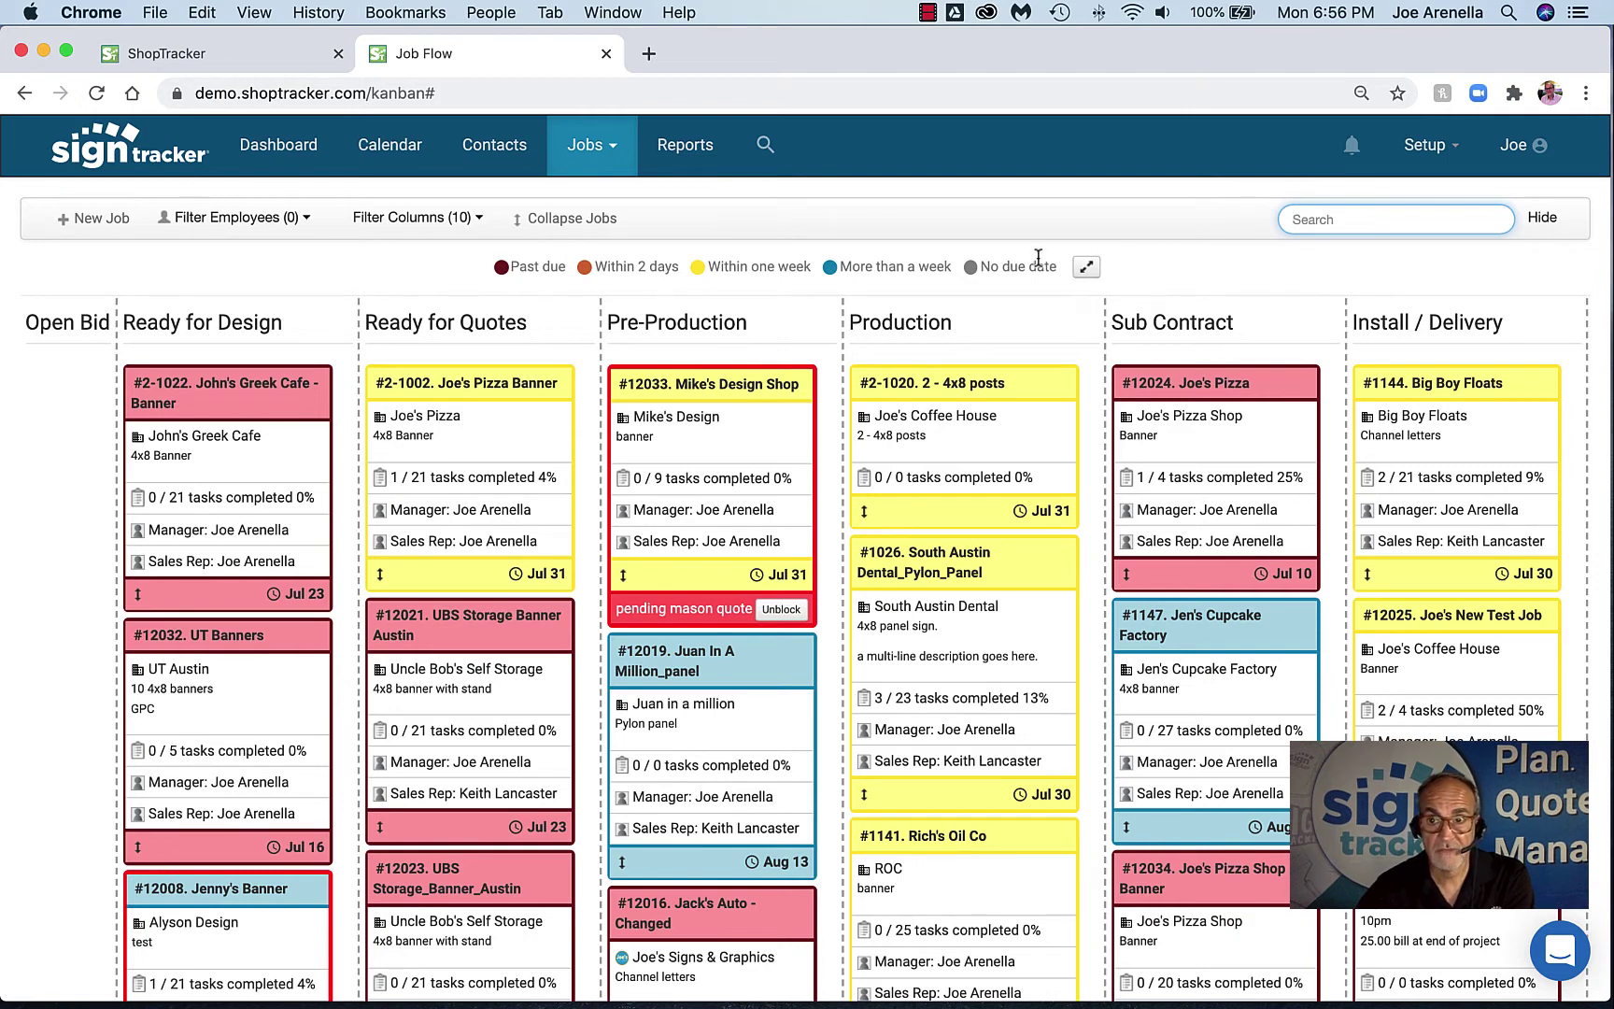
# Close the Job Flow tab and open a blank New Job form, number 2-1023, in its own tab
pyautogui.click(605, 58)
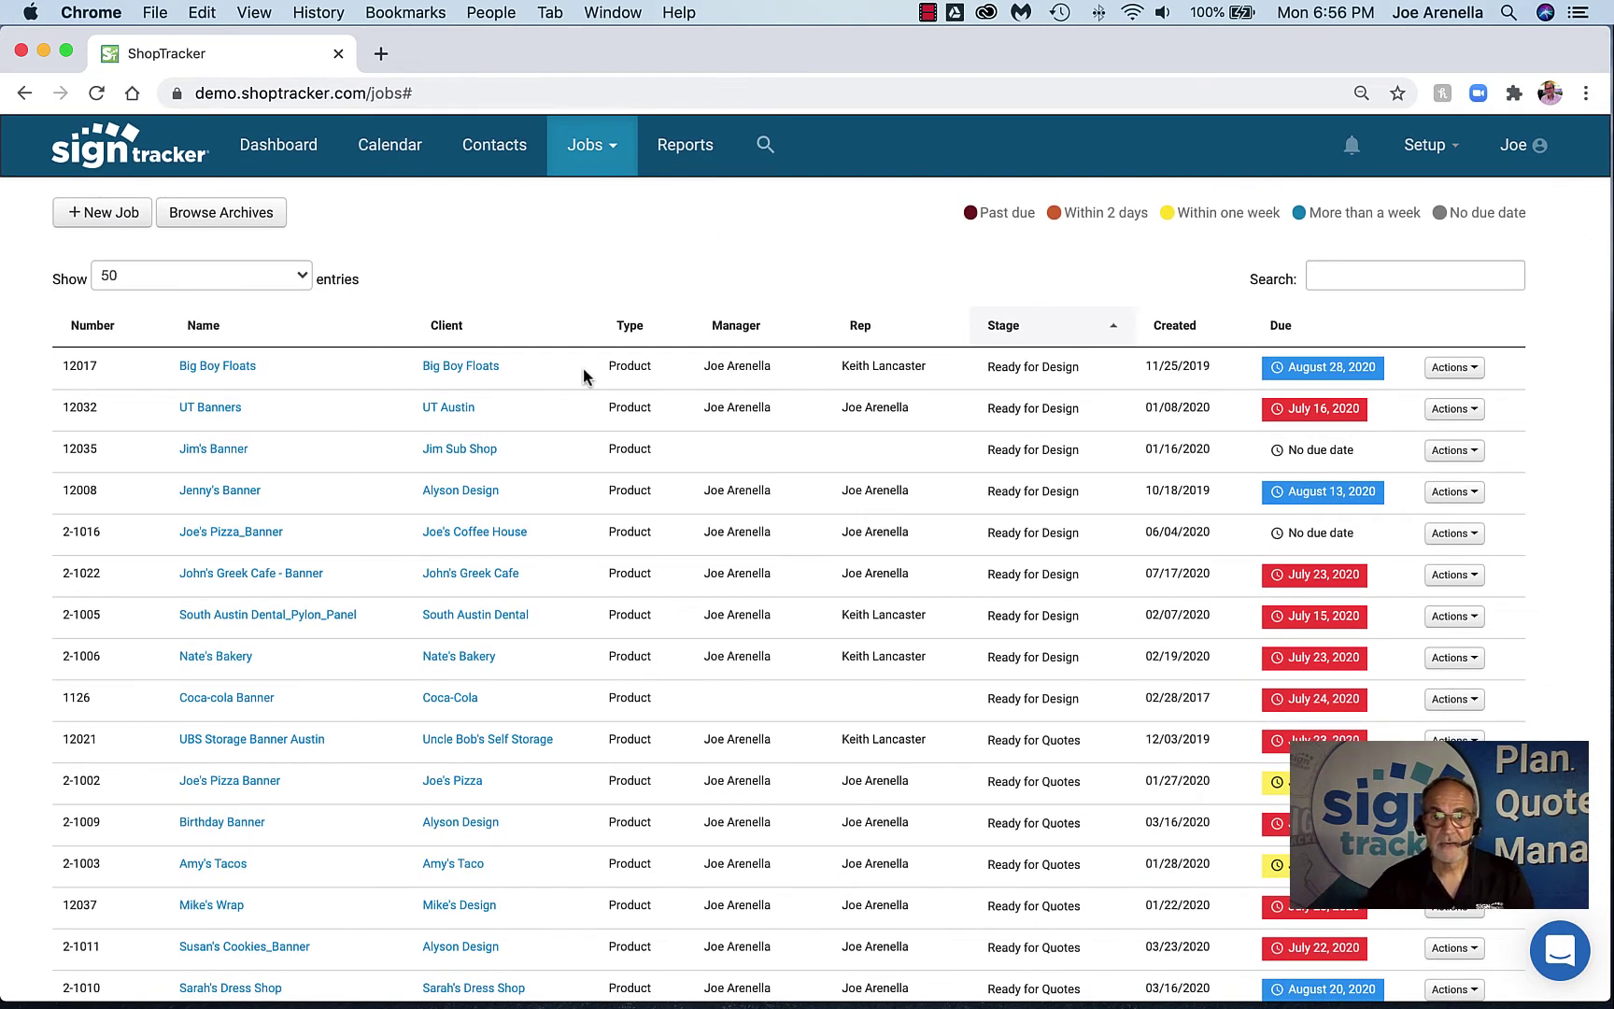
pyautogui.click(613, 154)
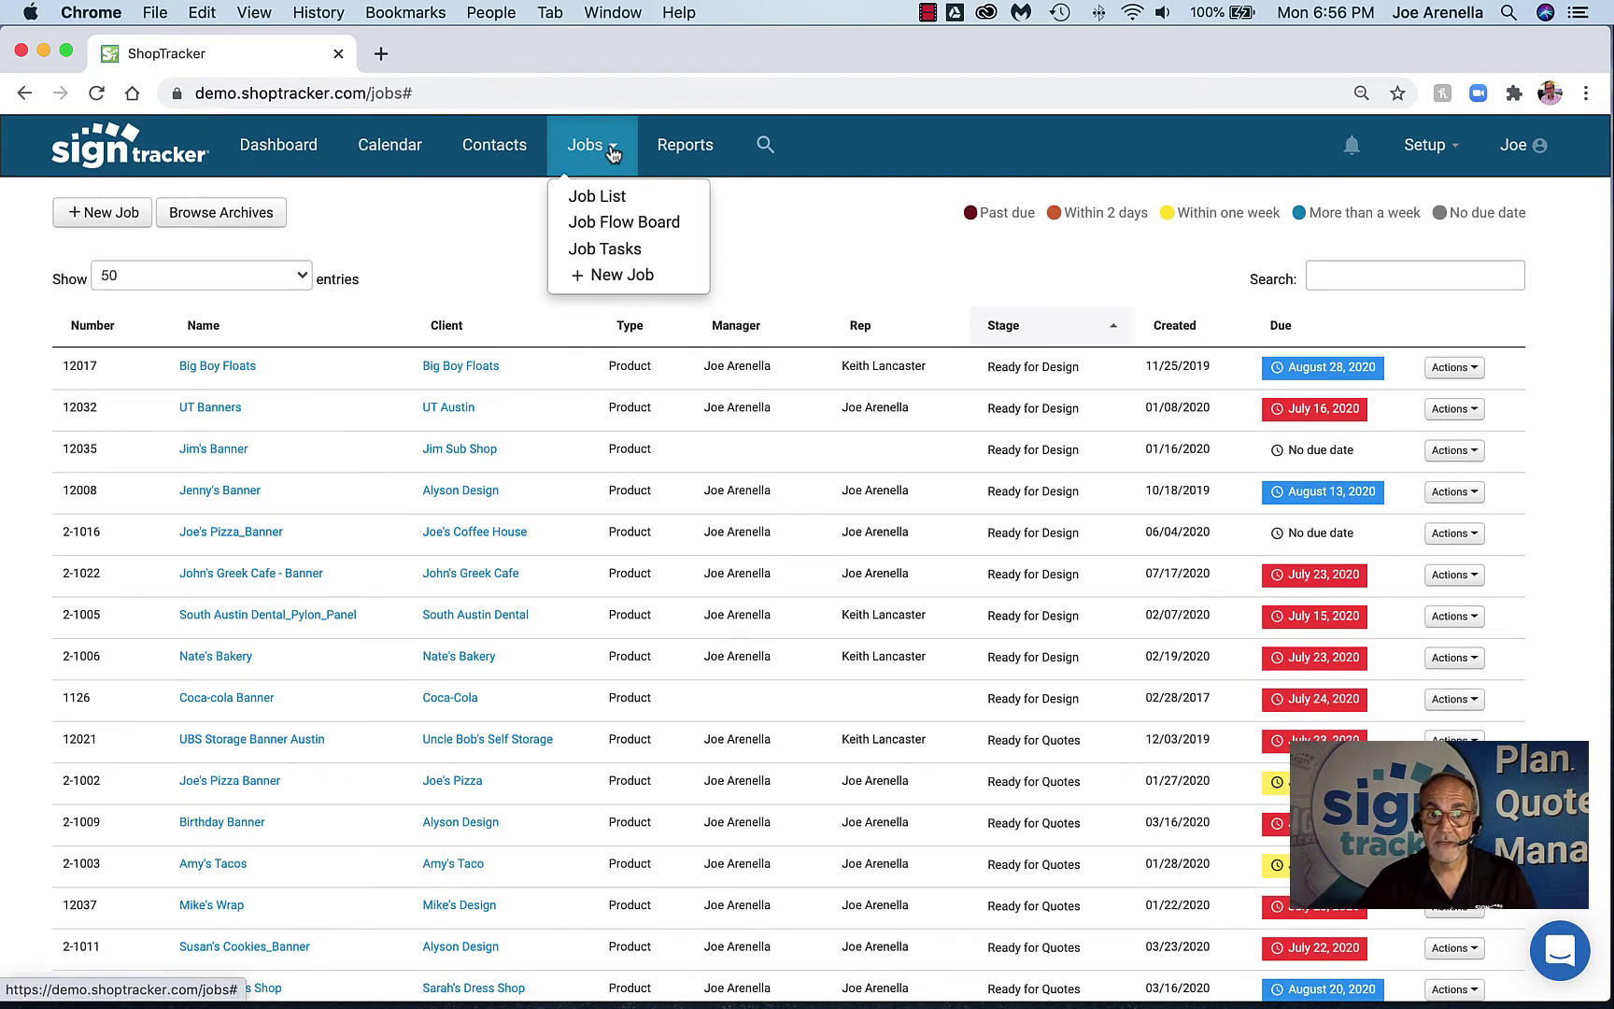
pyautogui.keyDown('super'); pyautogui.click(600, 277); pyautogui.keyUp('super')
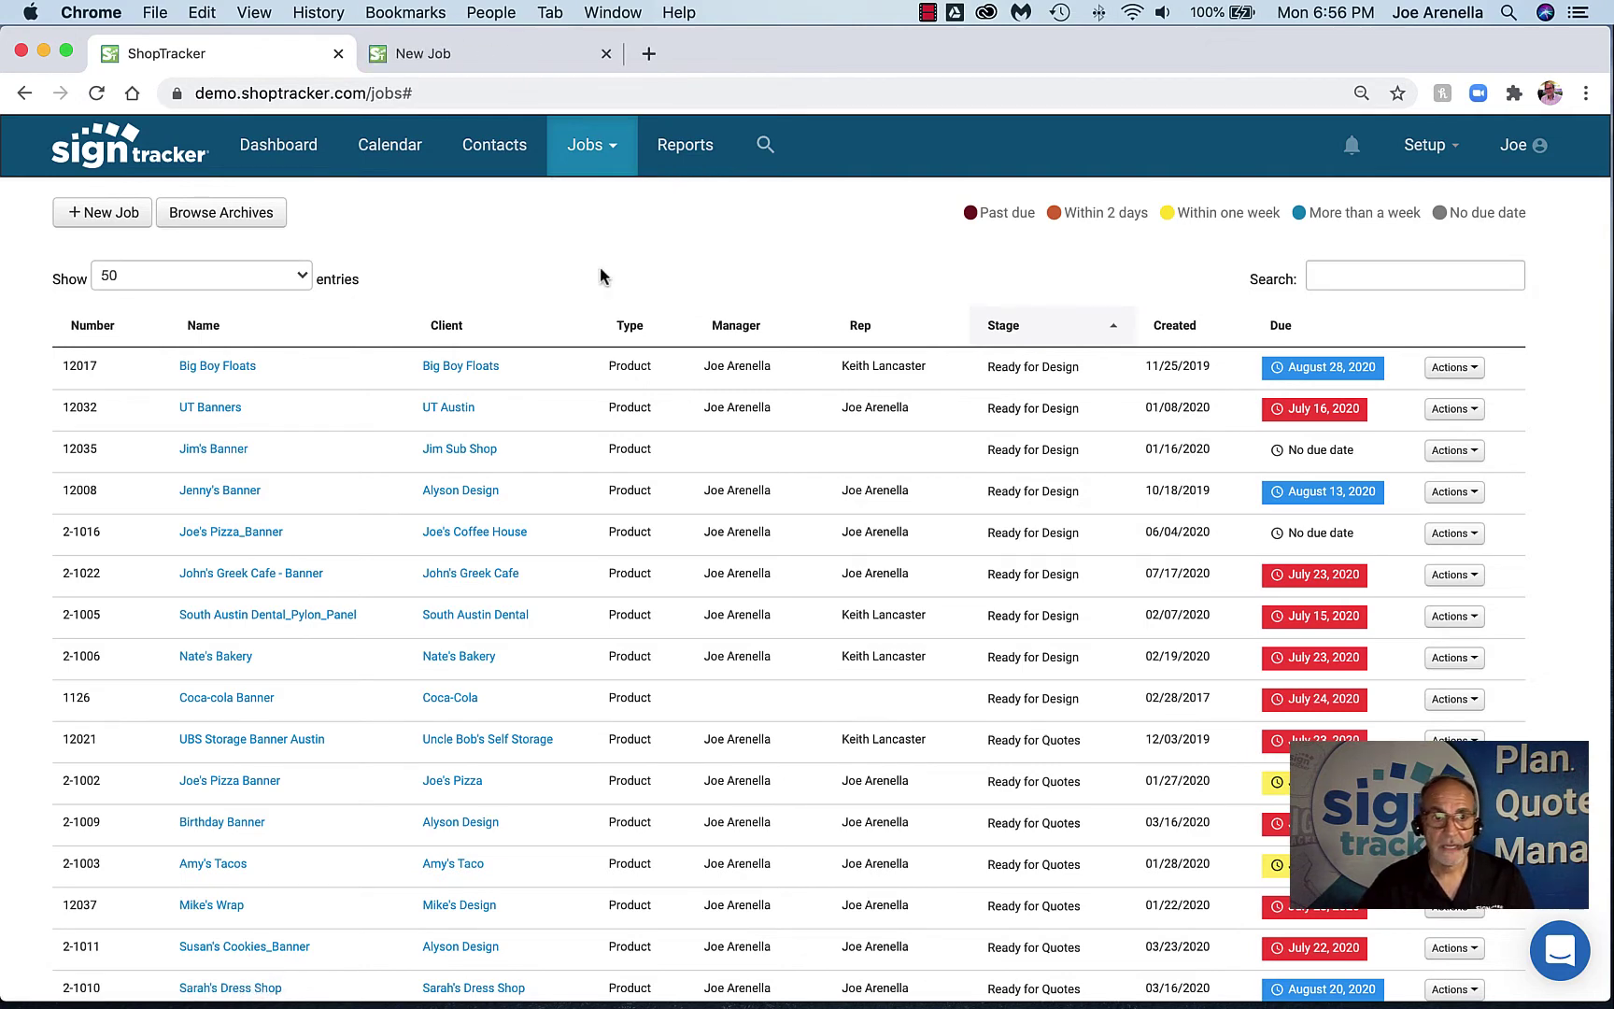
pyautogui.click(505, 56)
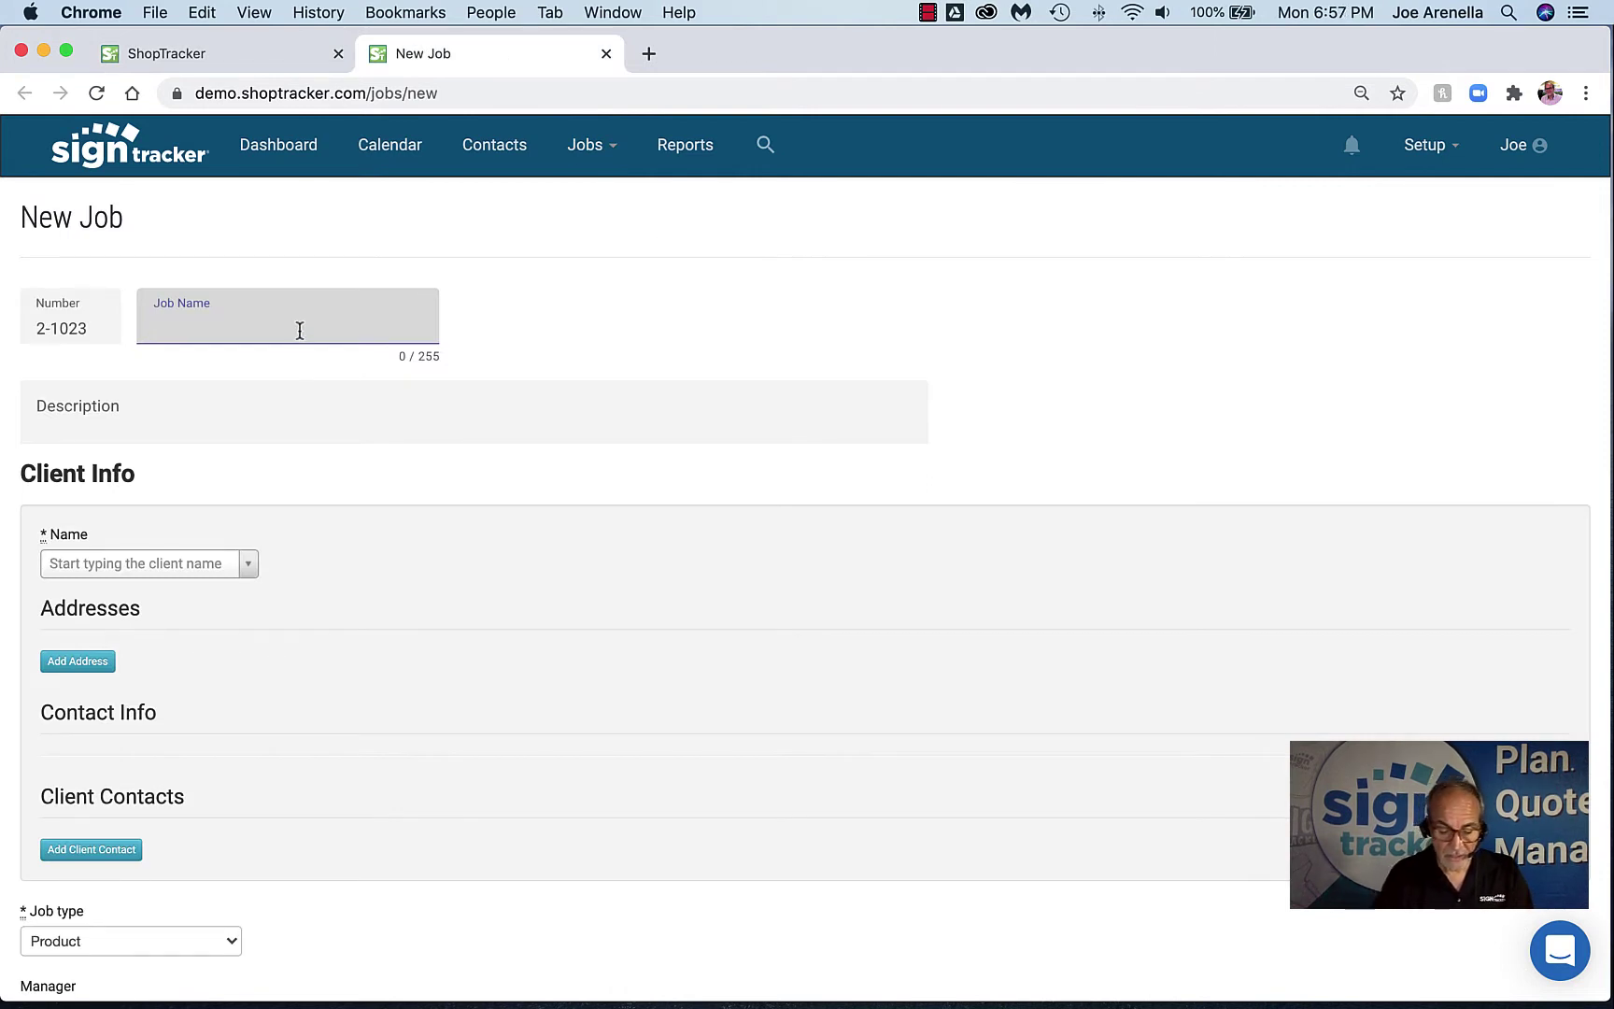
# Name the job 'Bill's Auto - banner' and add Bill's Auto as a new company client
pyautogui.write("Bill's Aut")
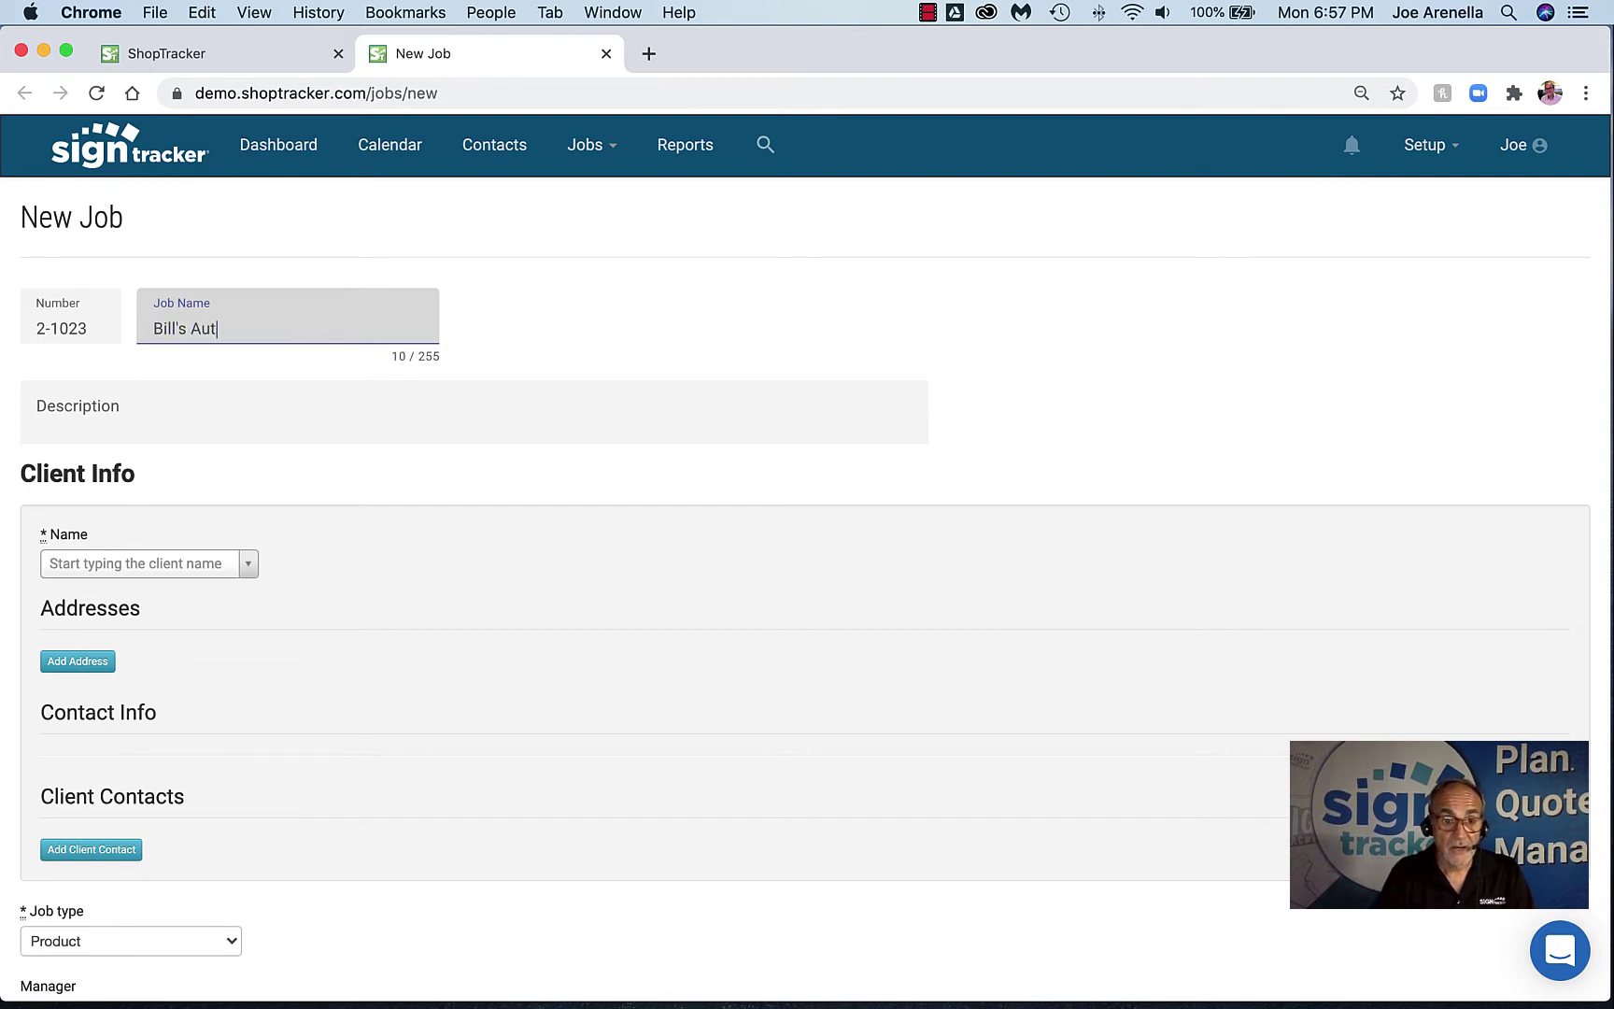
pyautogui.write('o - banner')
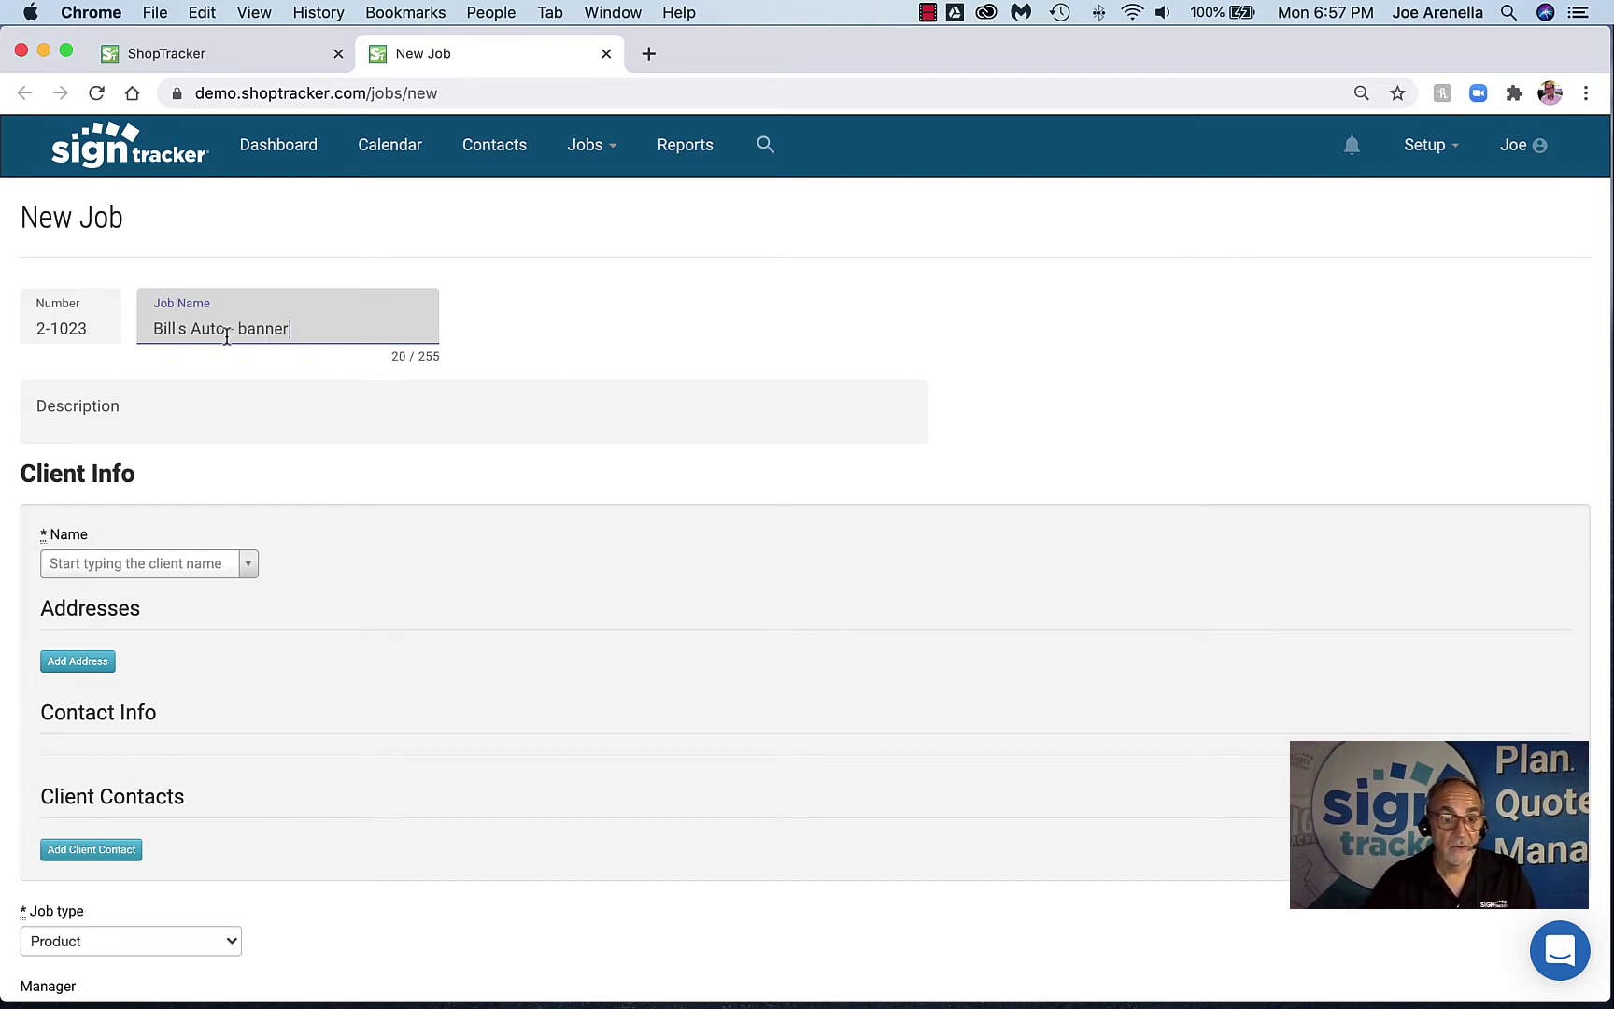
pyautogui.moveTo(227, 329); pyautogui.dragTo(144, 332)
pyautogui.hotkey('ctrl', 'c')
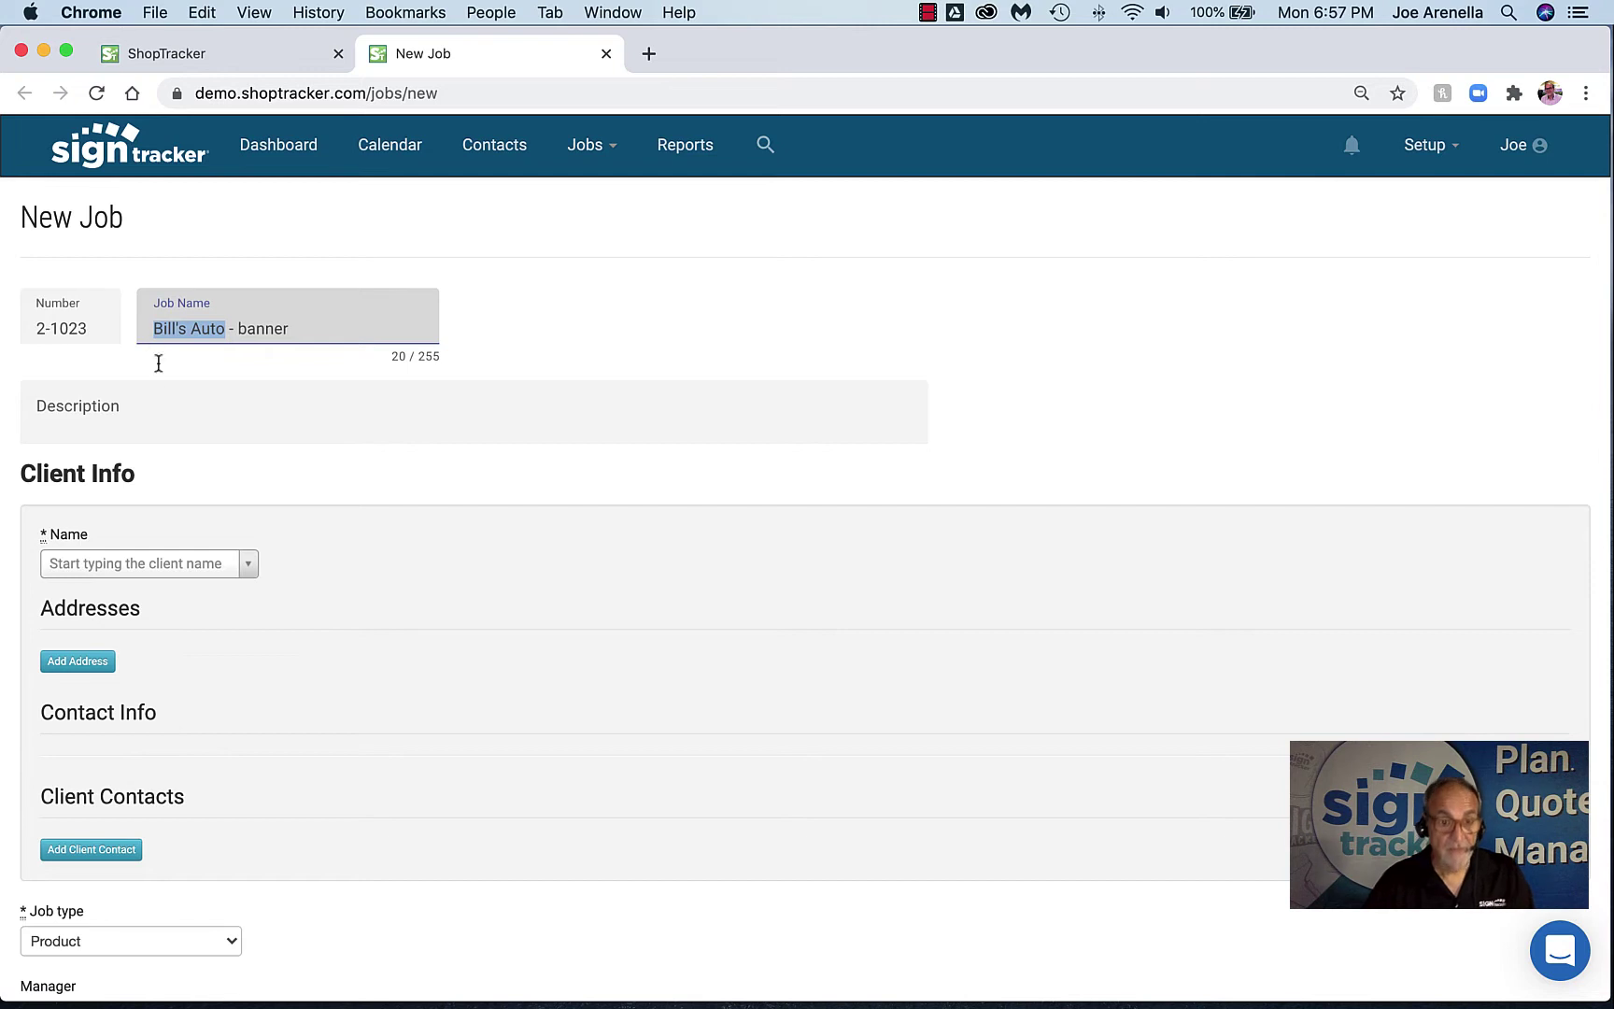
pyautogui.click(137, 566)
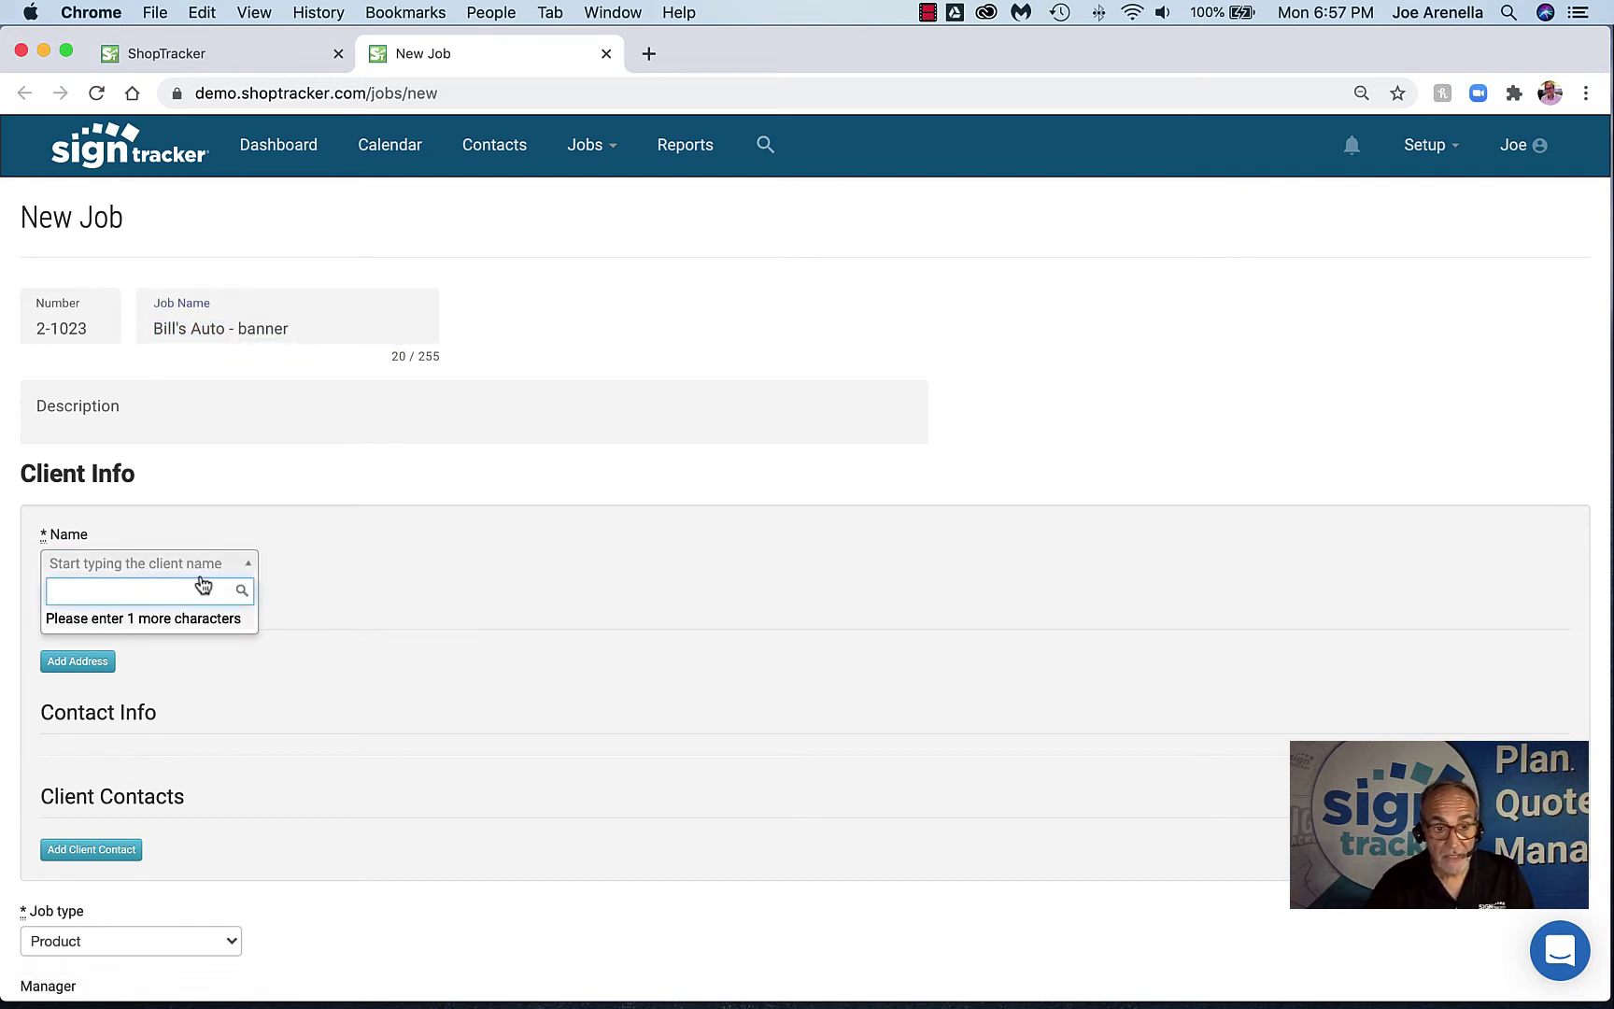
pyautogui.hotkey('ctrl', 'v')
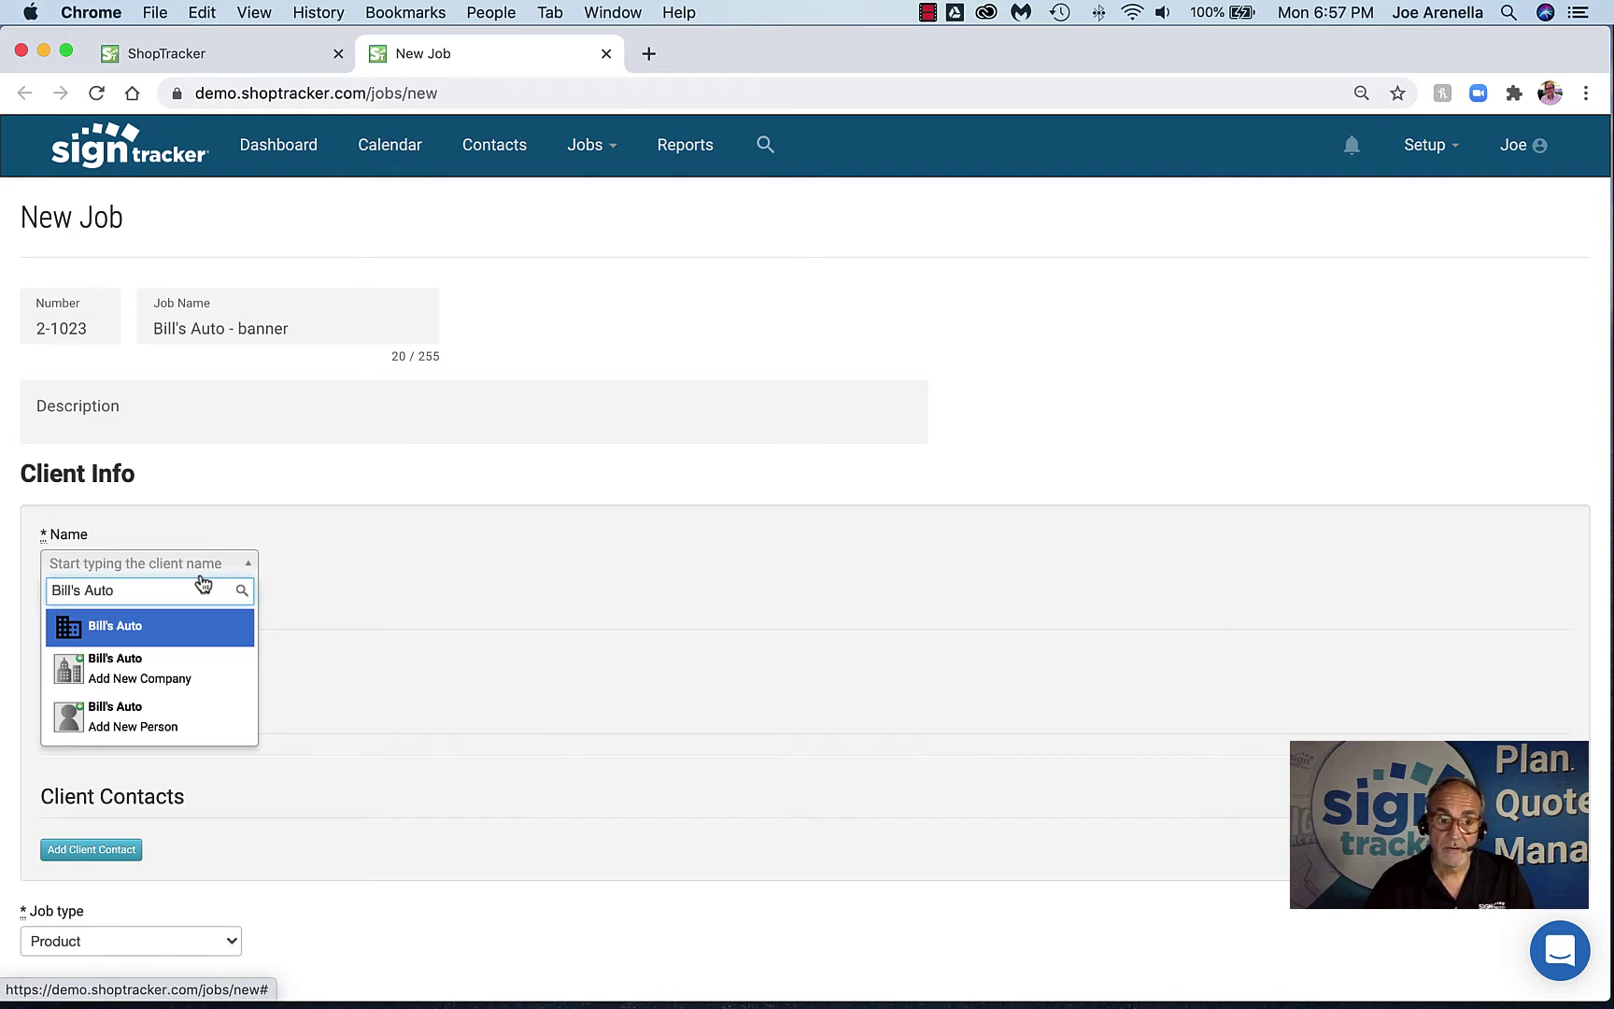
pyautogui.click(185, 675)
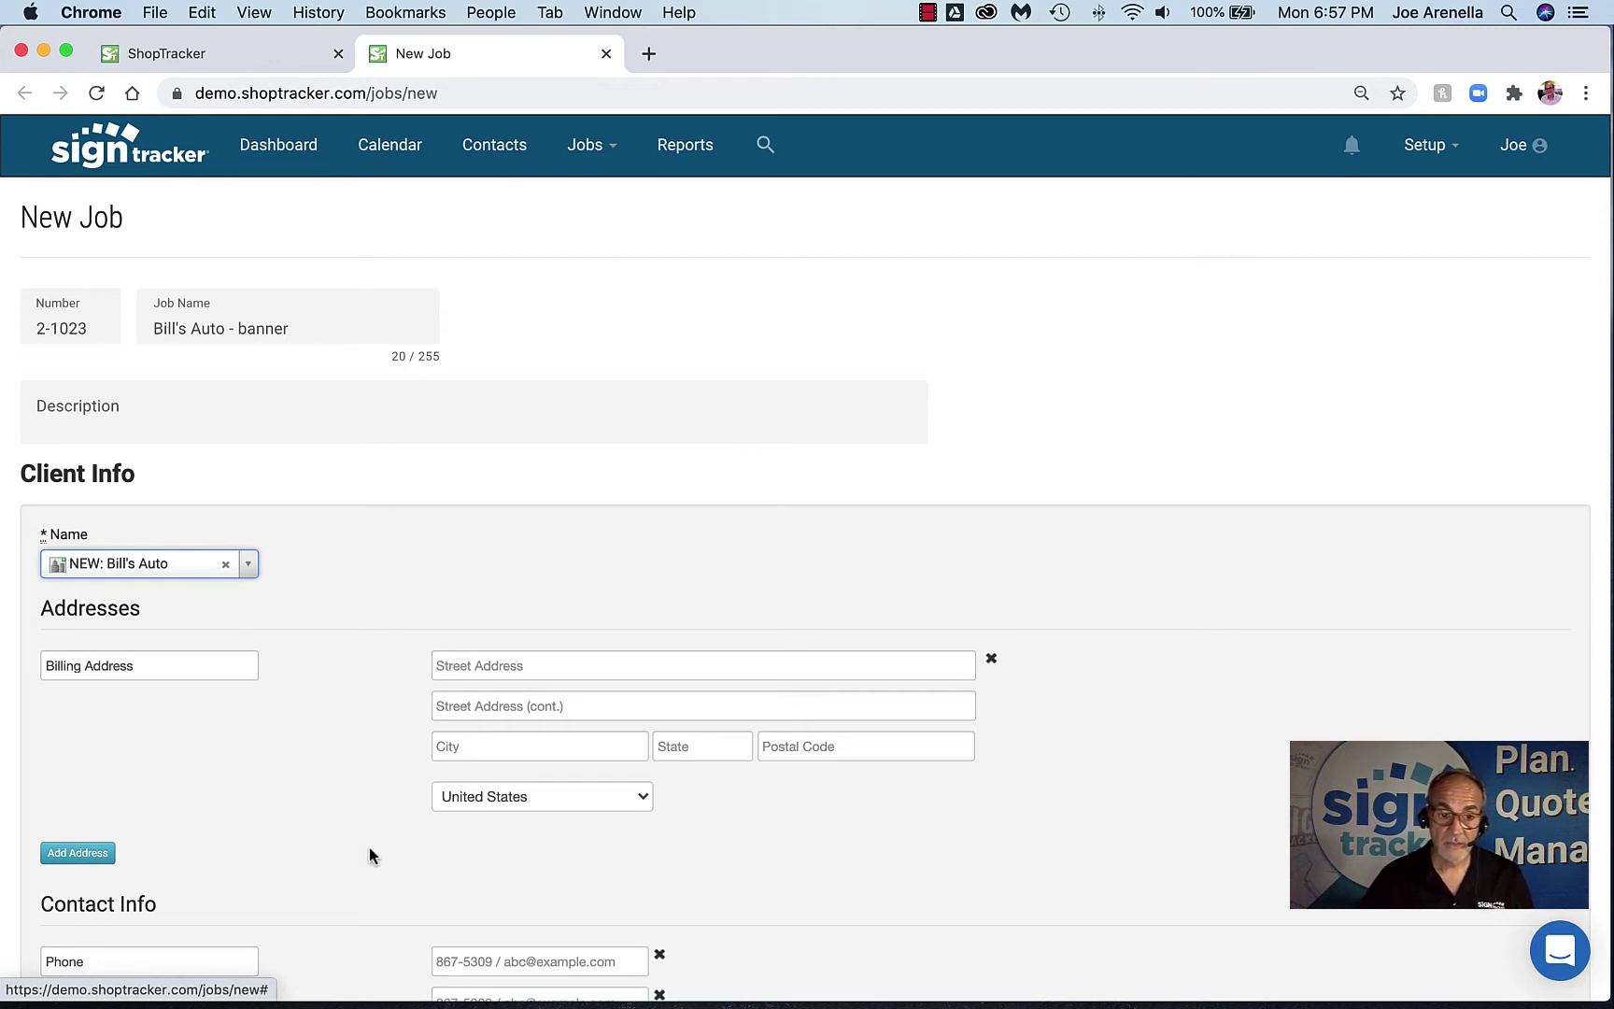
# Enter the Bill's Auto client's phone number and e-mail address in the Contact Info fields
pyautogui.scroll(-3, 370, 847)
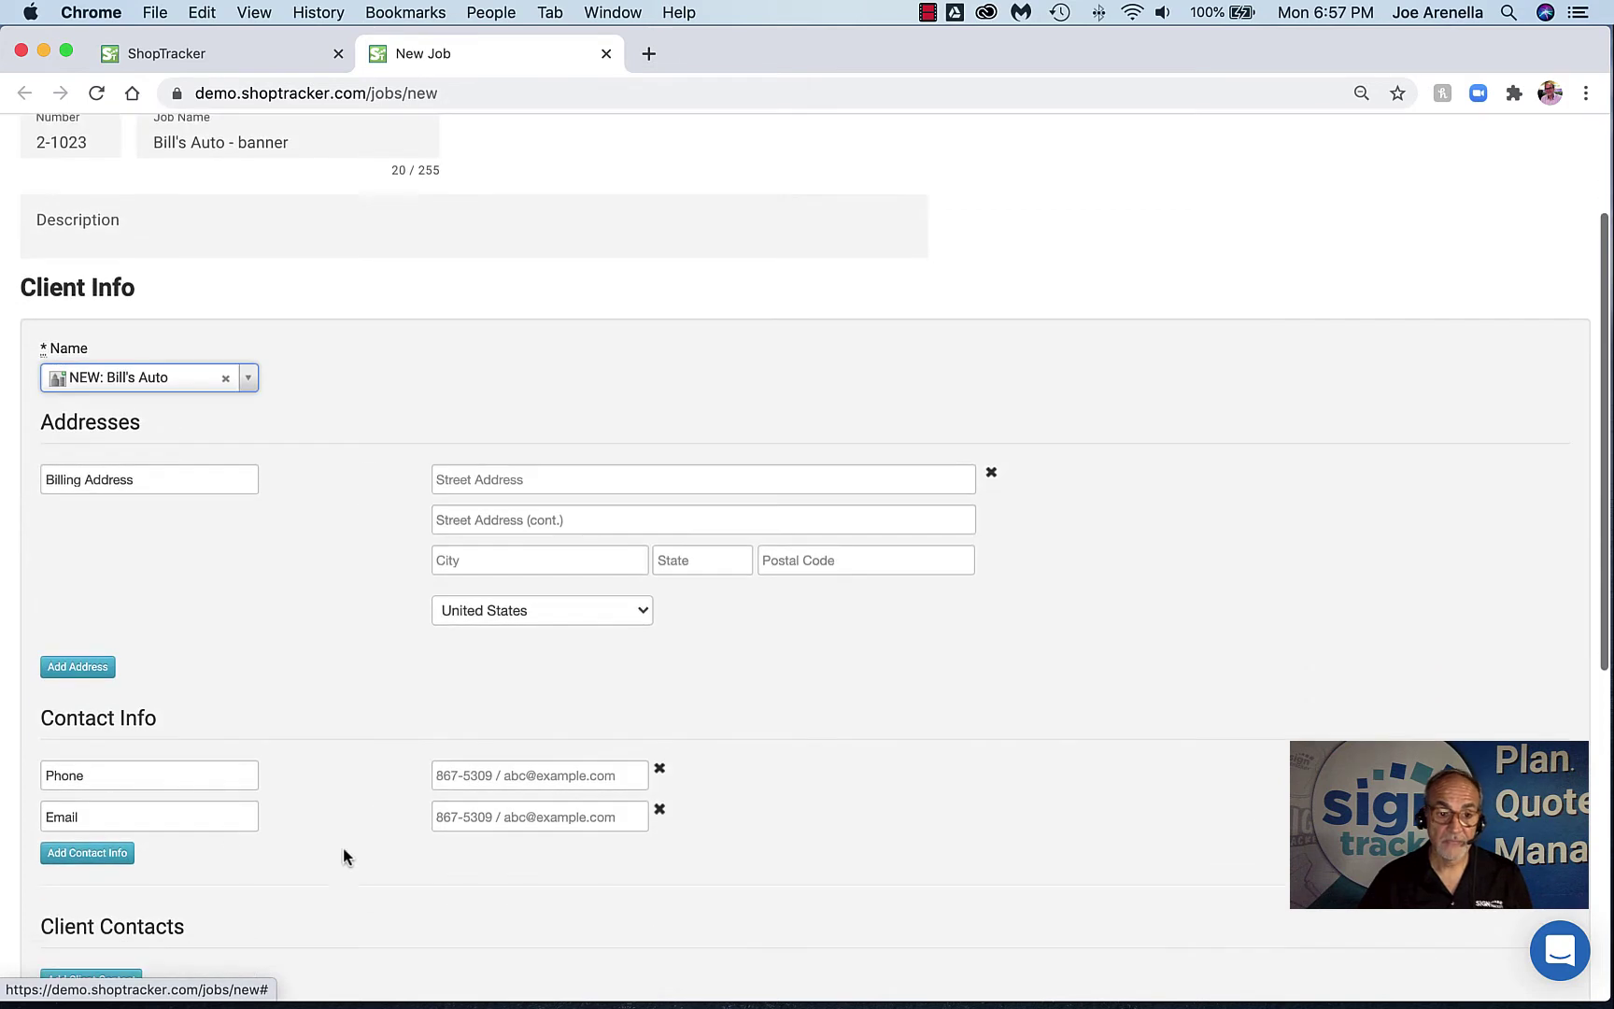
pyautogui.click(482, 783)
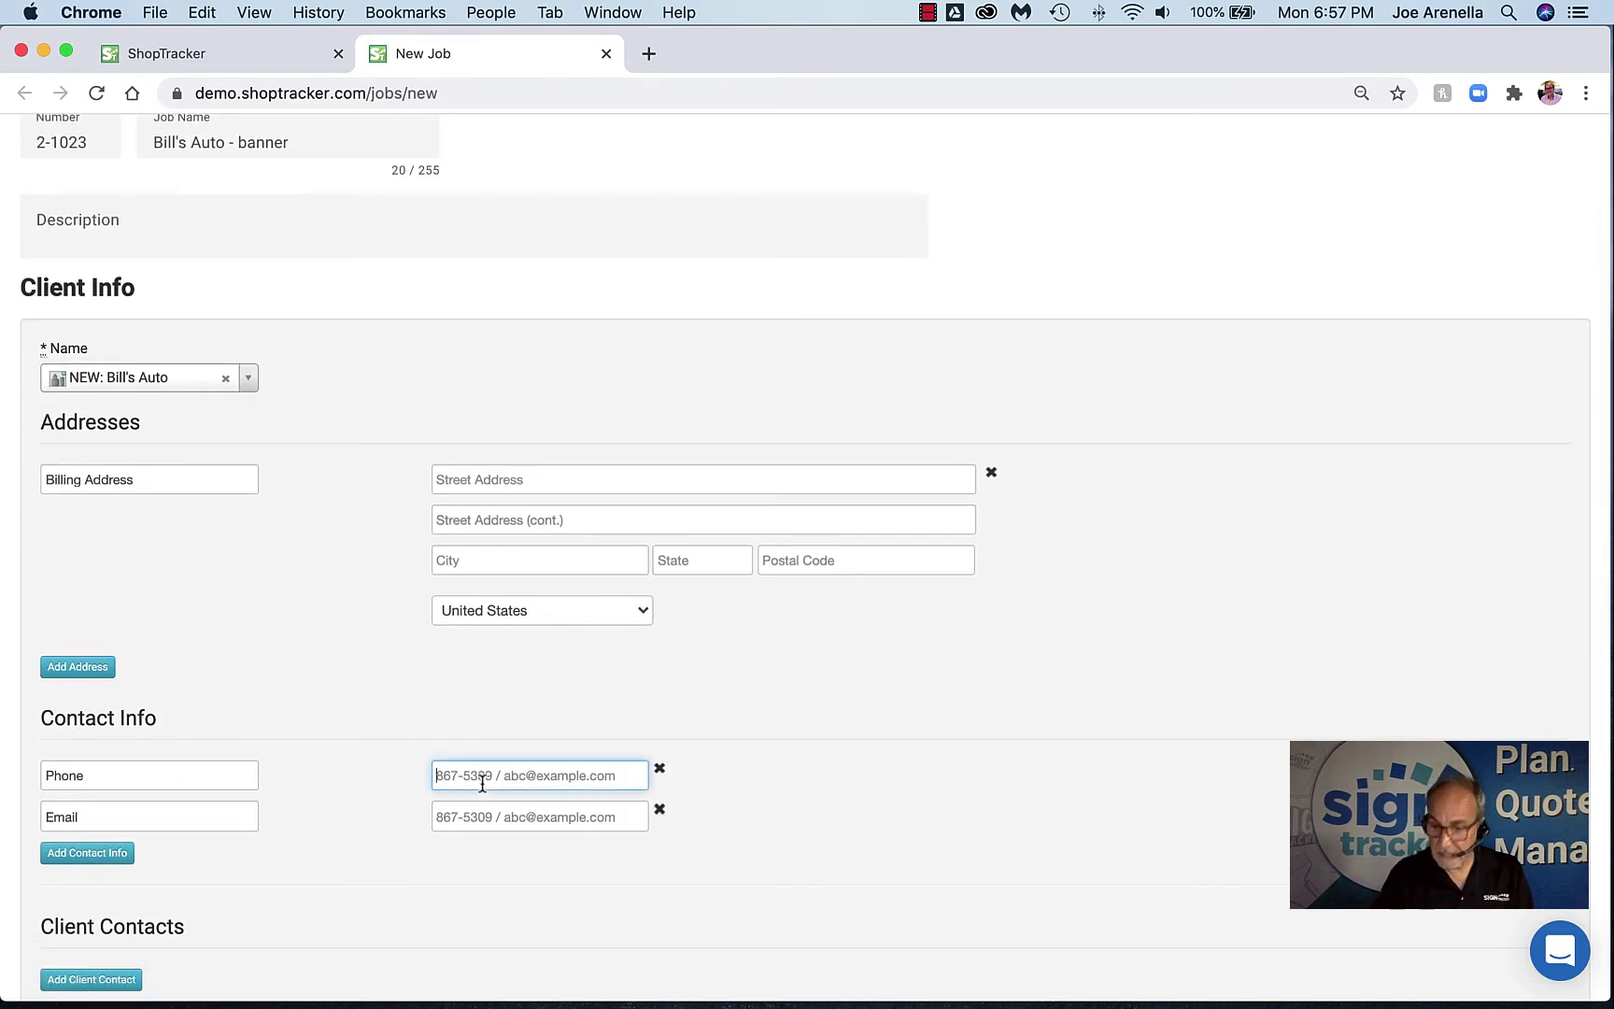
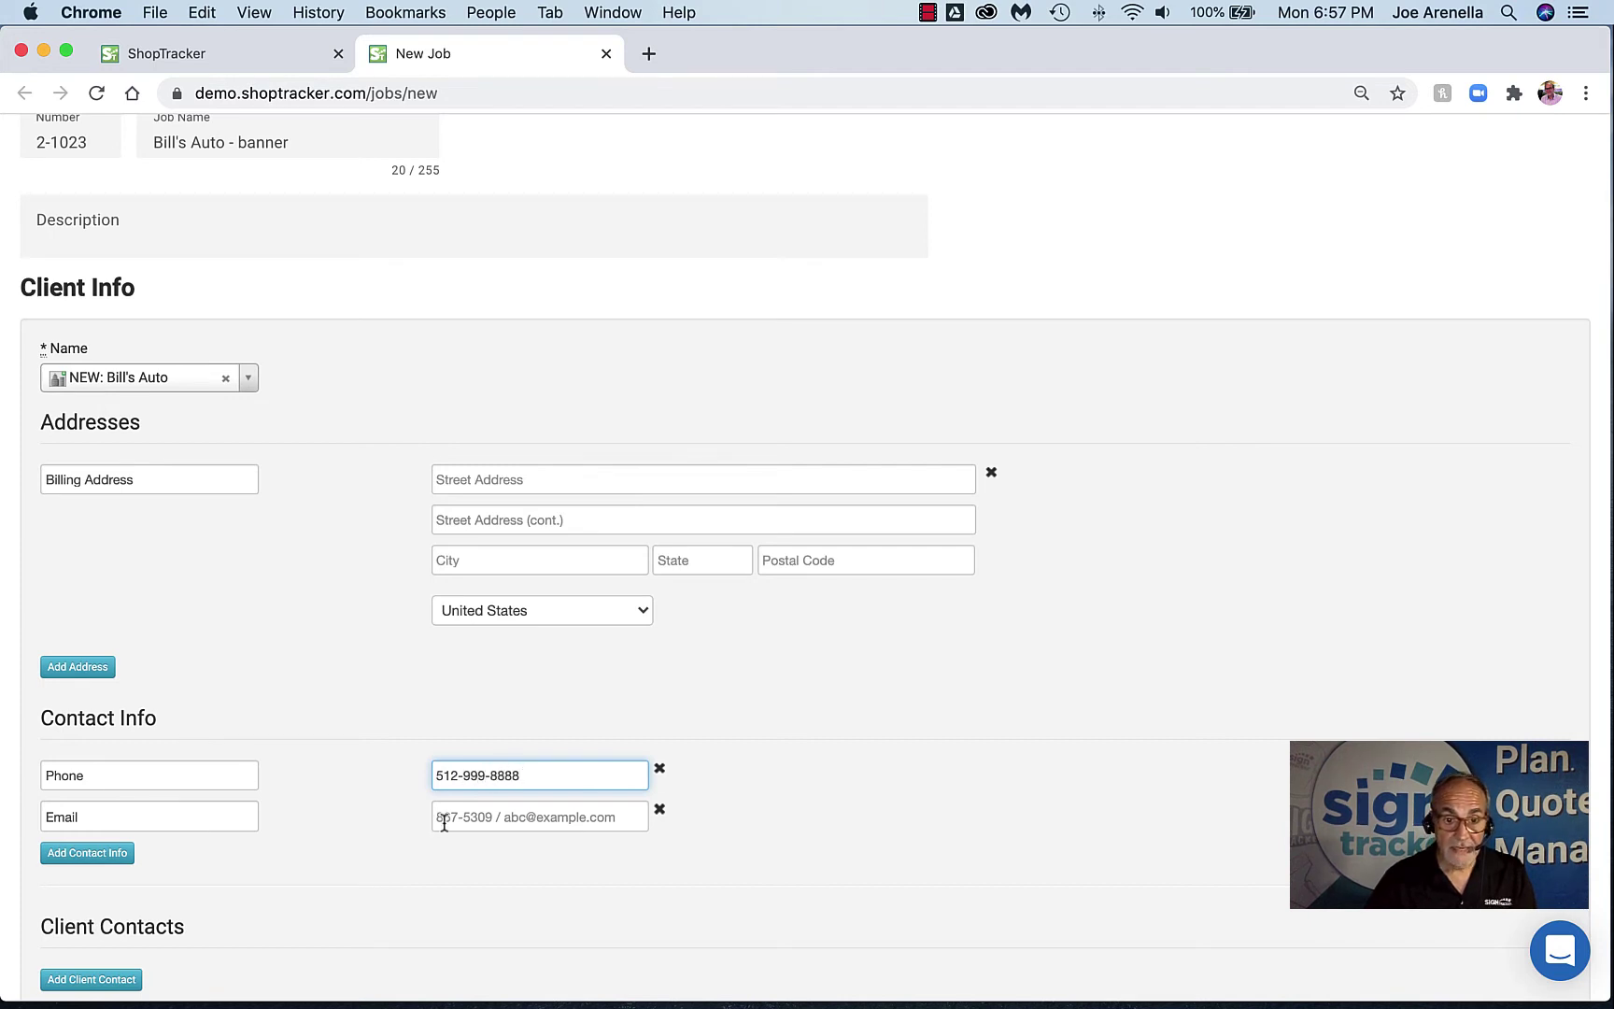
pyautogui.click(439, 818)
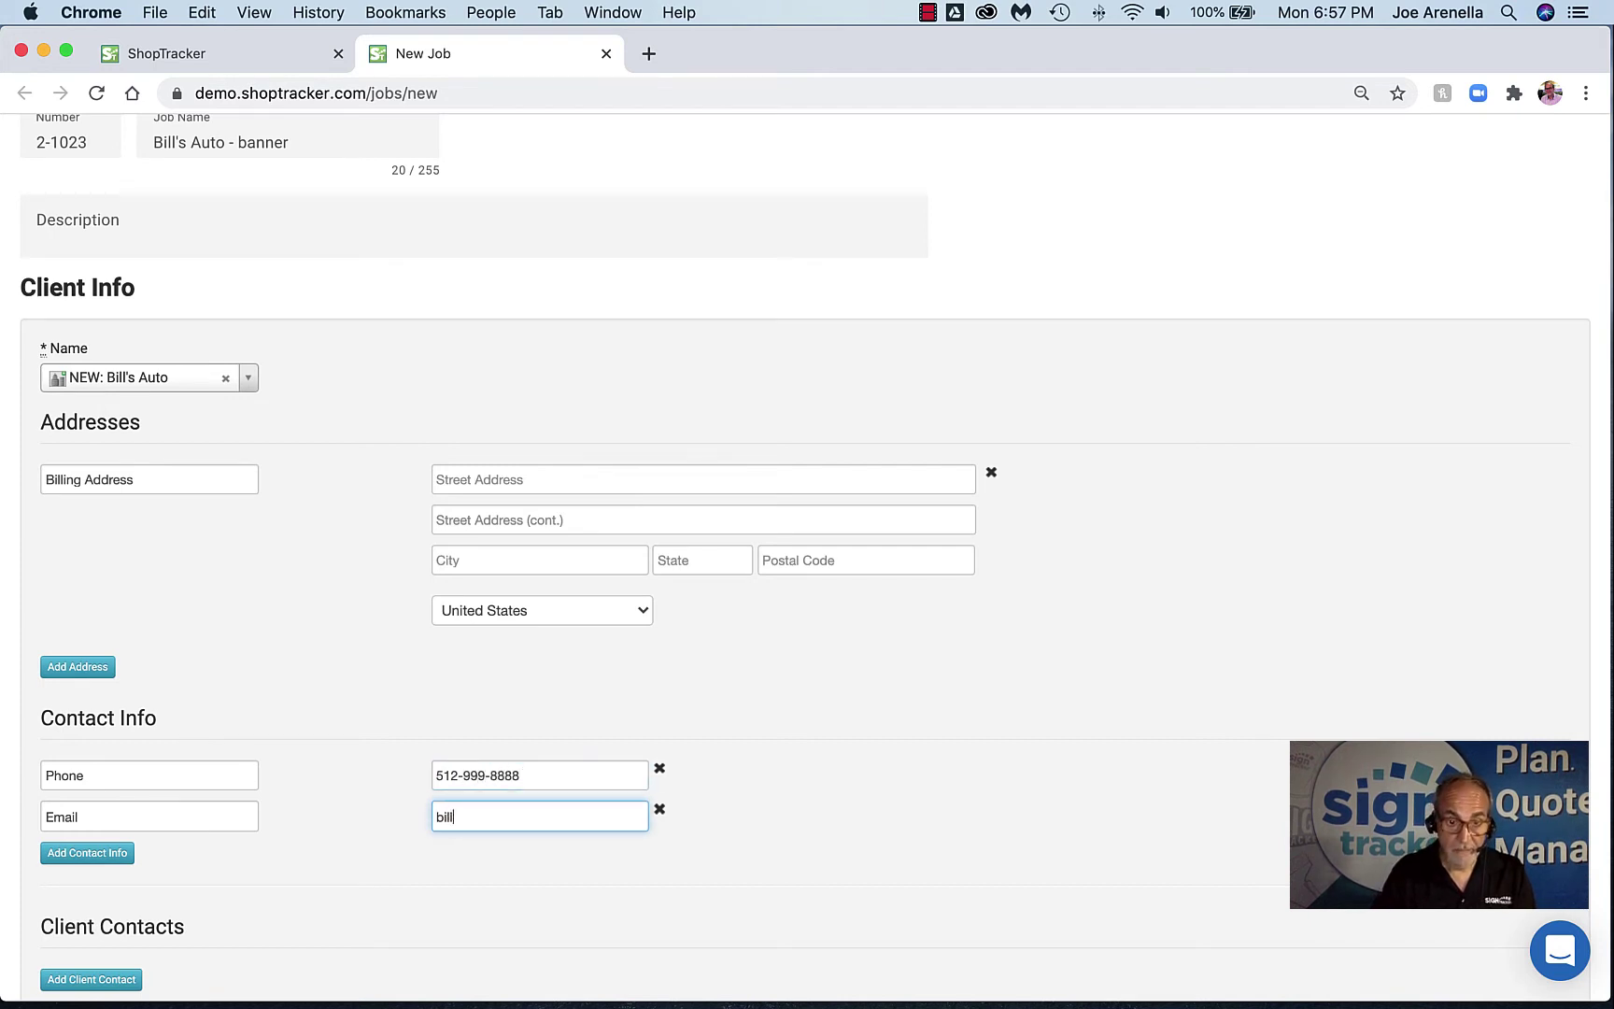
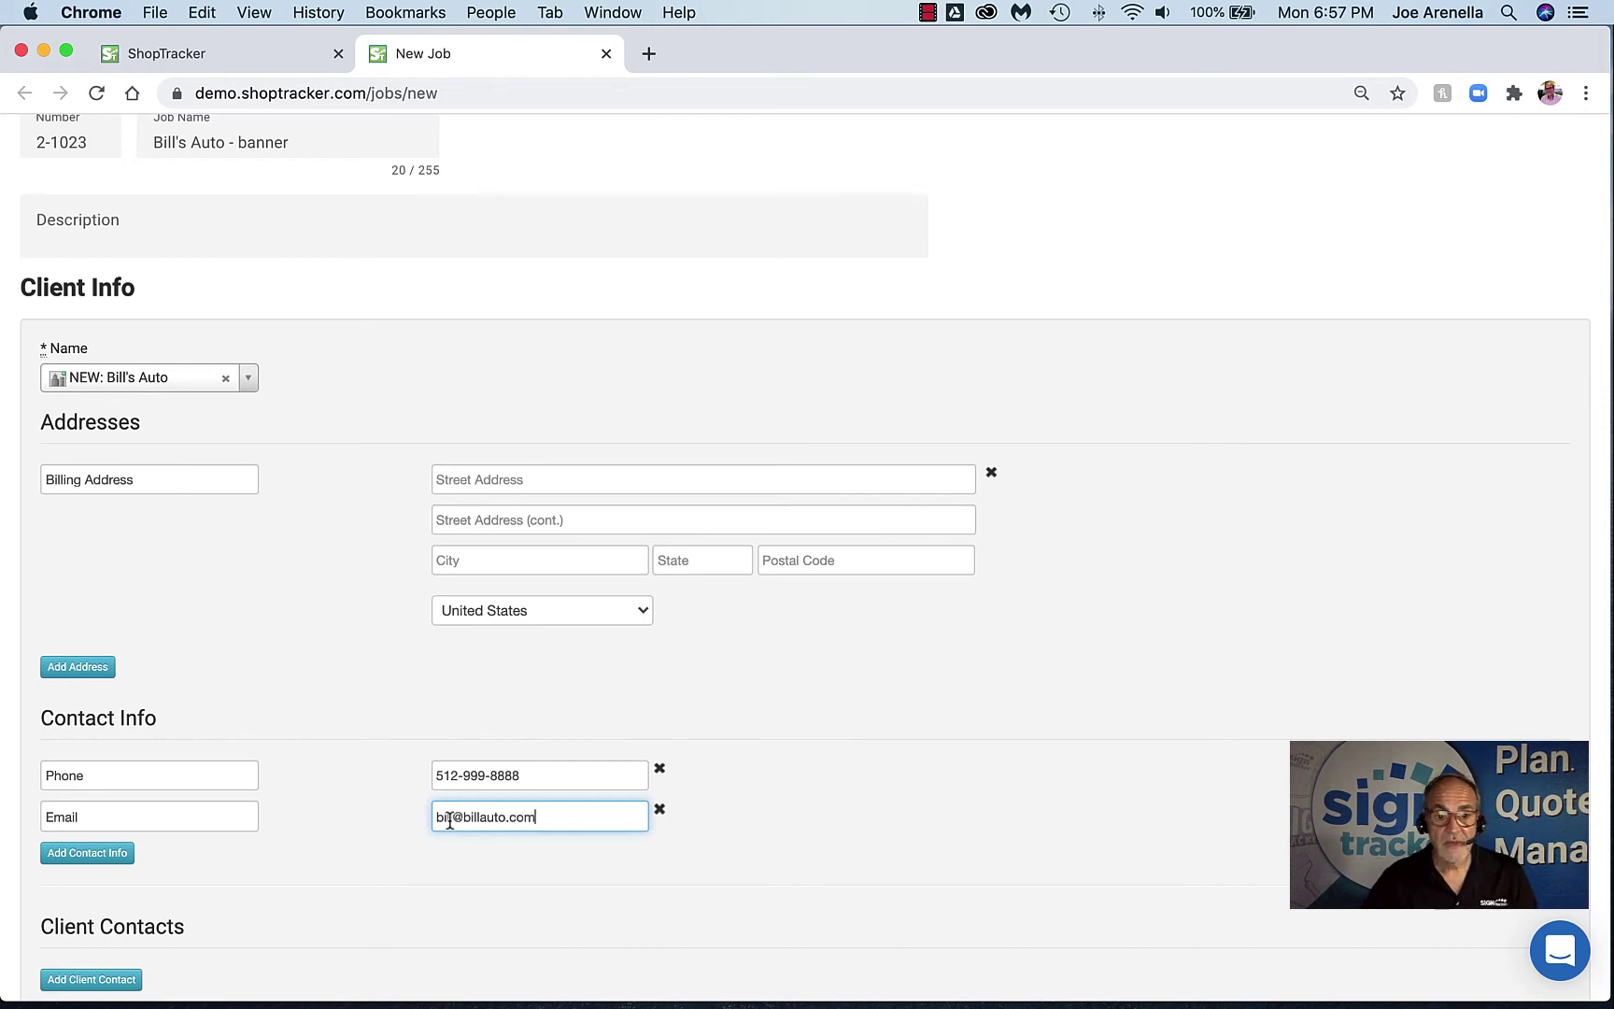
pyautogui.scroll(-5, 480, 854)
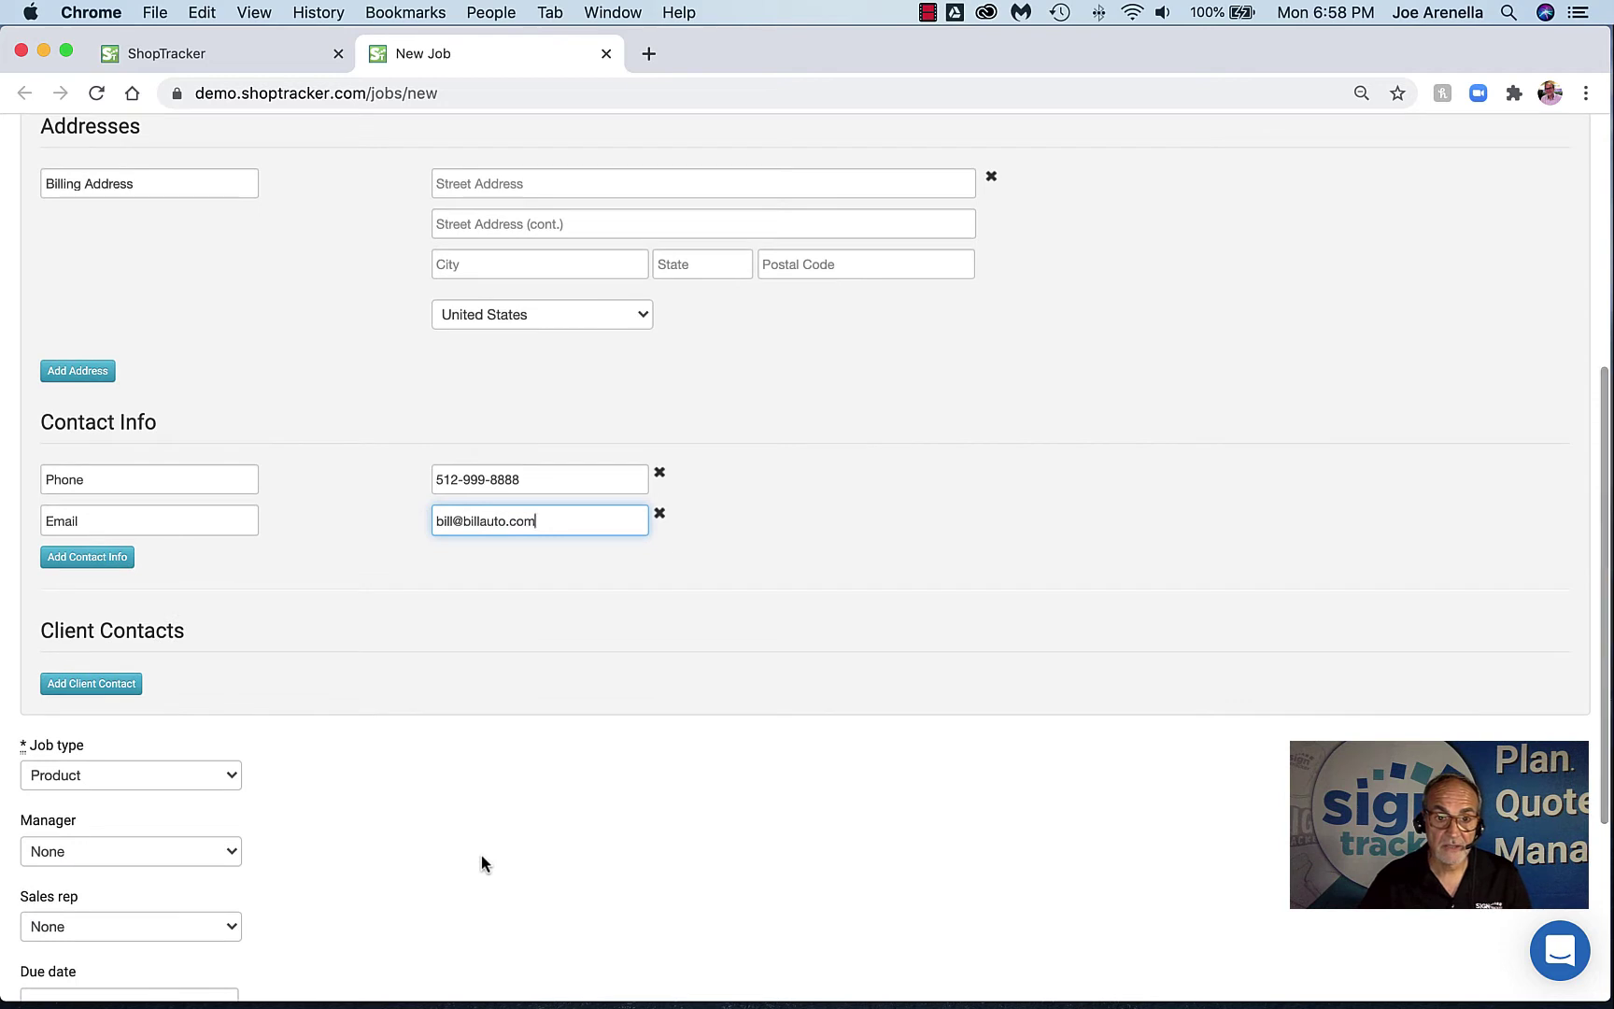
pyautogui.scroll(1, 480, 854)
pyautogui.click(587, 505)
pyautogui.scroll(2, 461, 507)
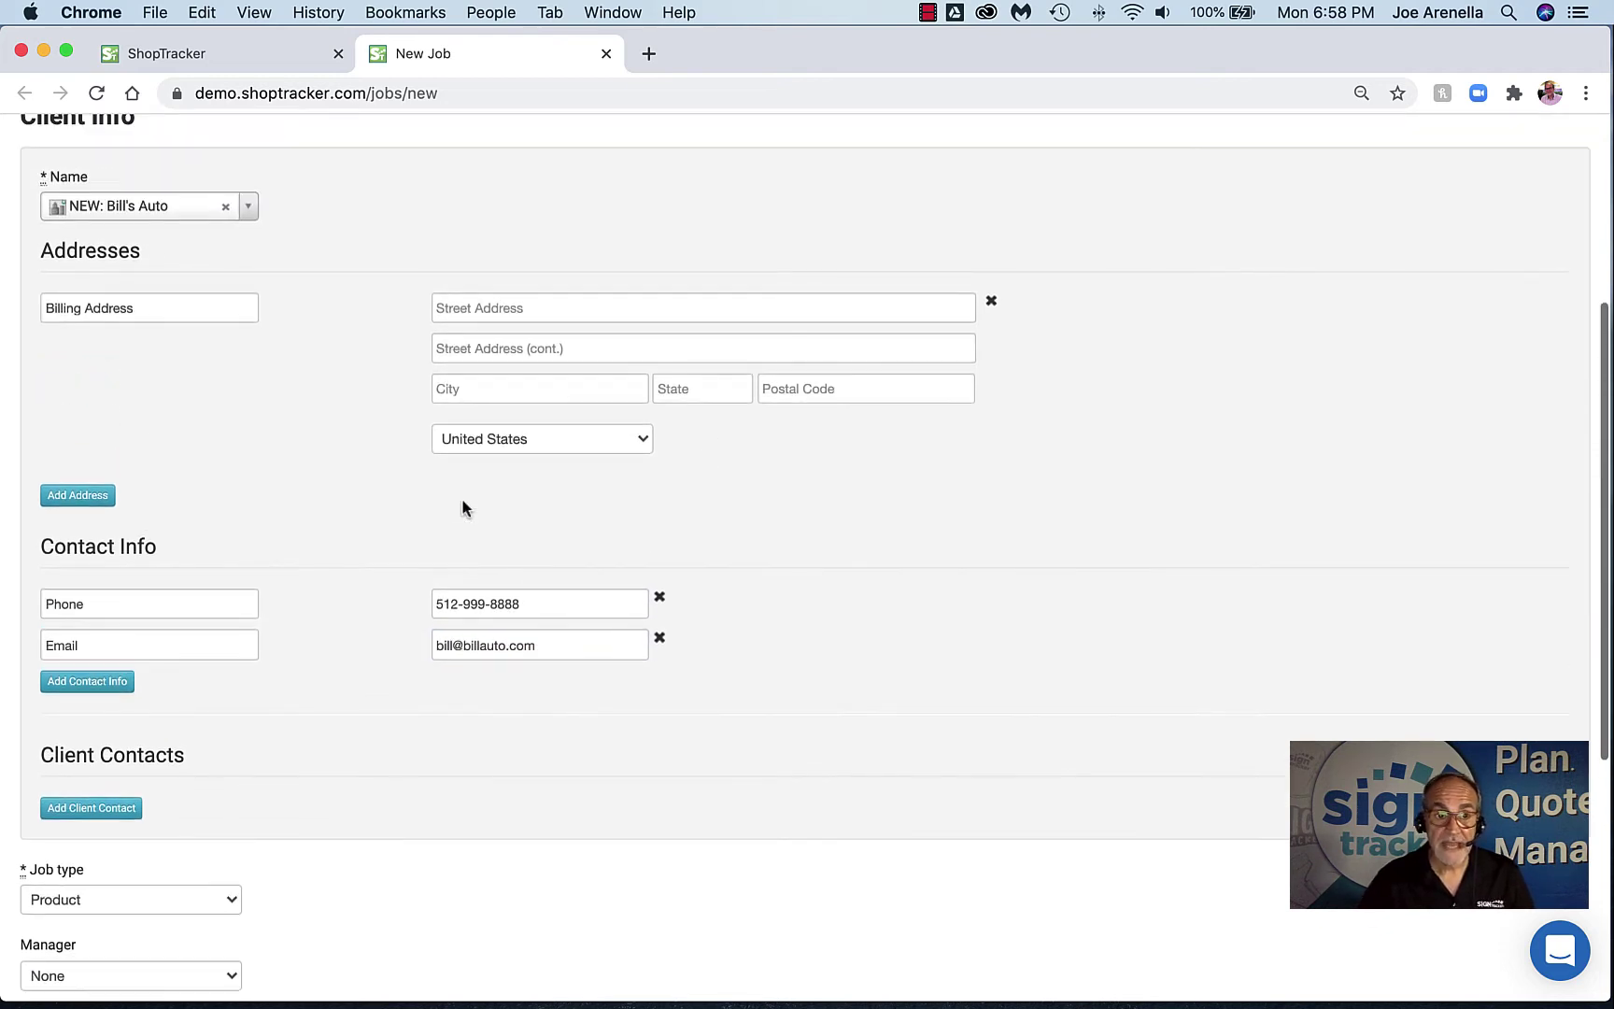
pyautogui.scroll(2, 523, 490)
pyautogui.scroll(1, 450, 438)
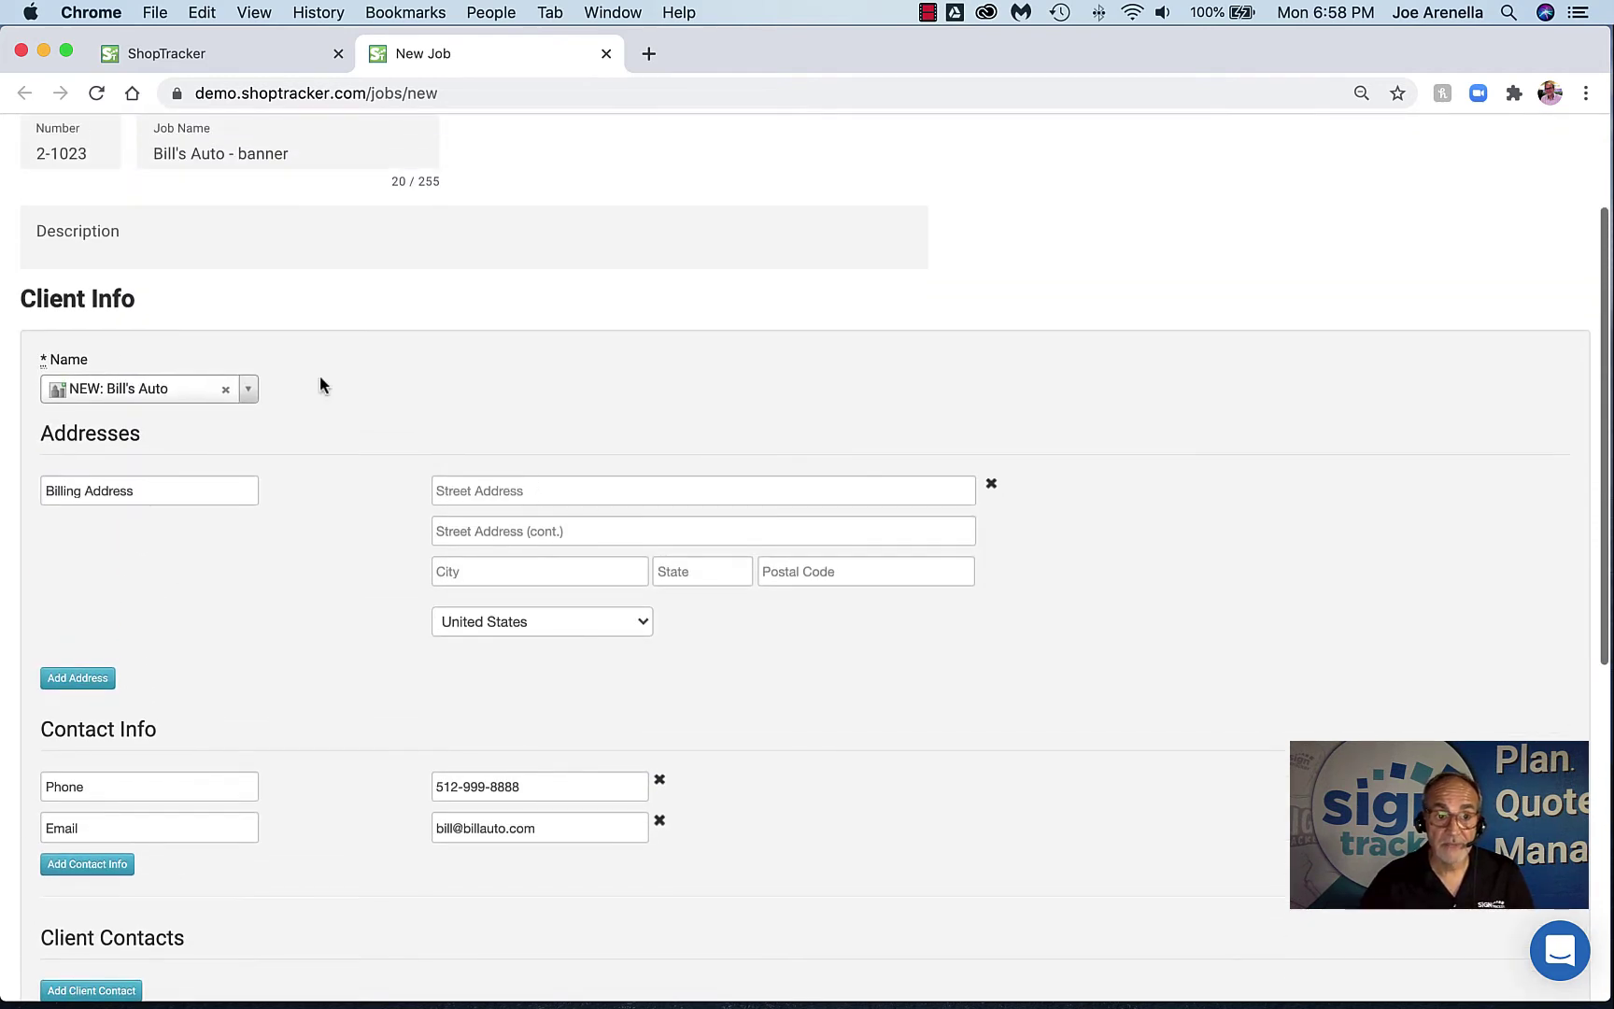
pyautogui.scroll(-4, 317, 454)
pyautogui.scroll(-2, 319, 454)
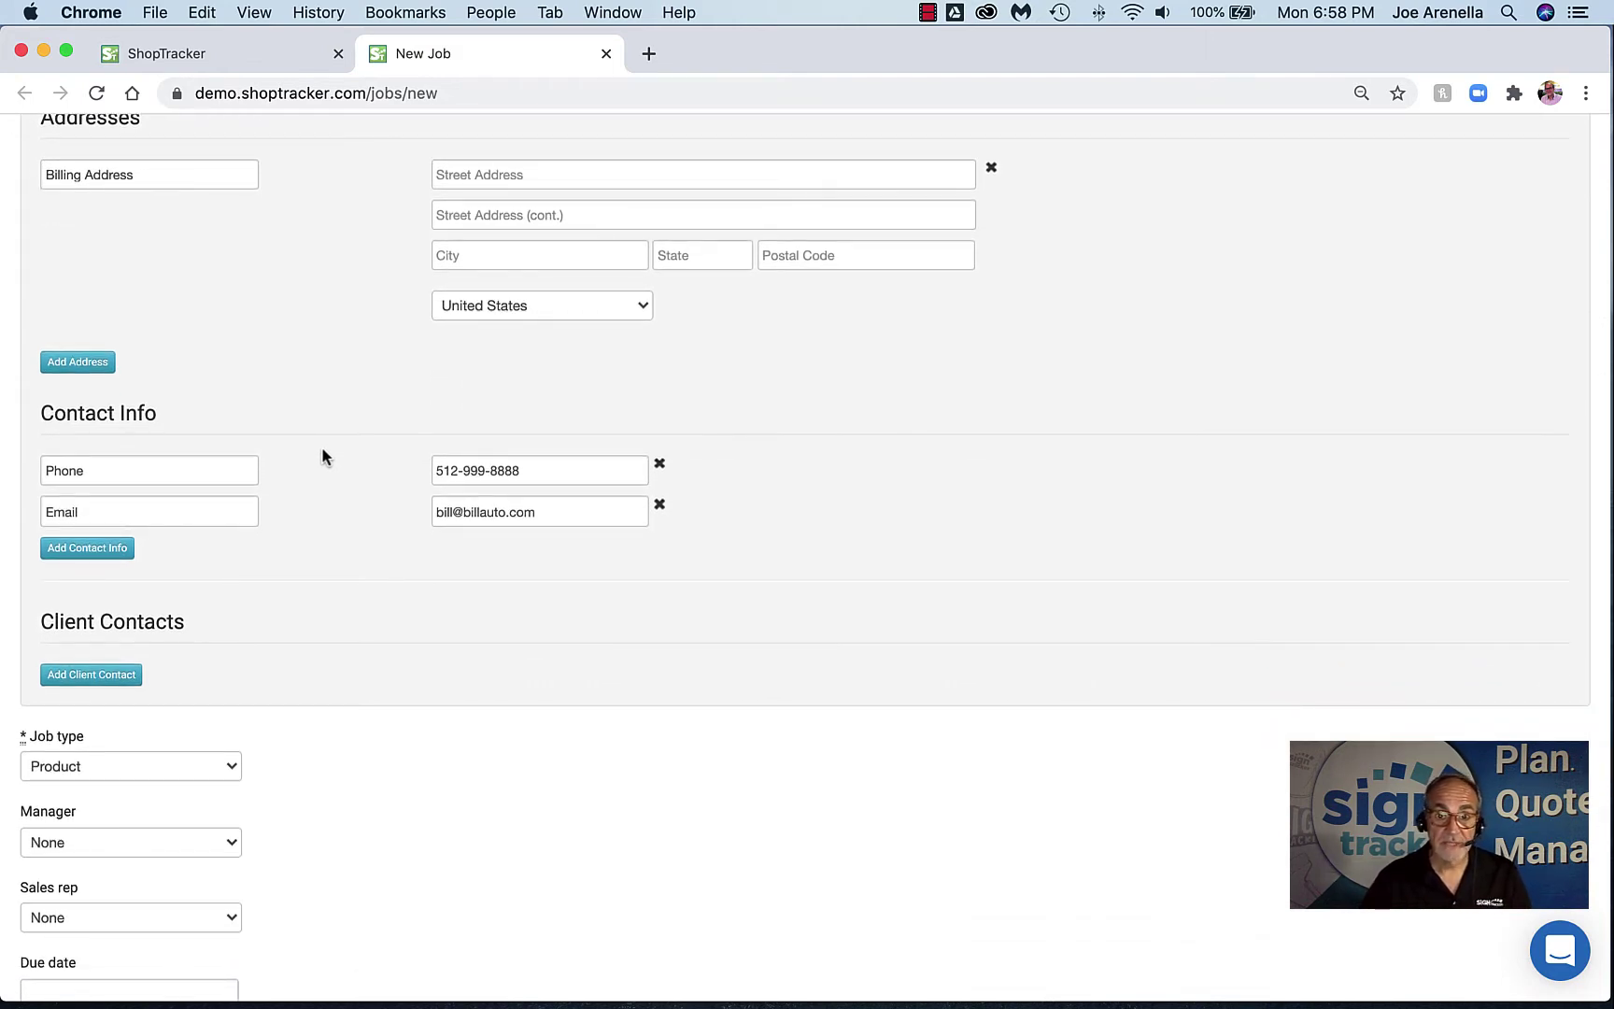
# Add a new entry under Client Contacts and enter the contact's full name
pyautogui.scroll(-2, 321, 450)
pyautogui.click(92, 575)
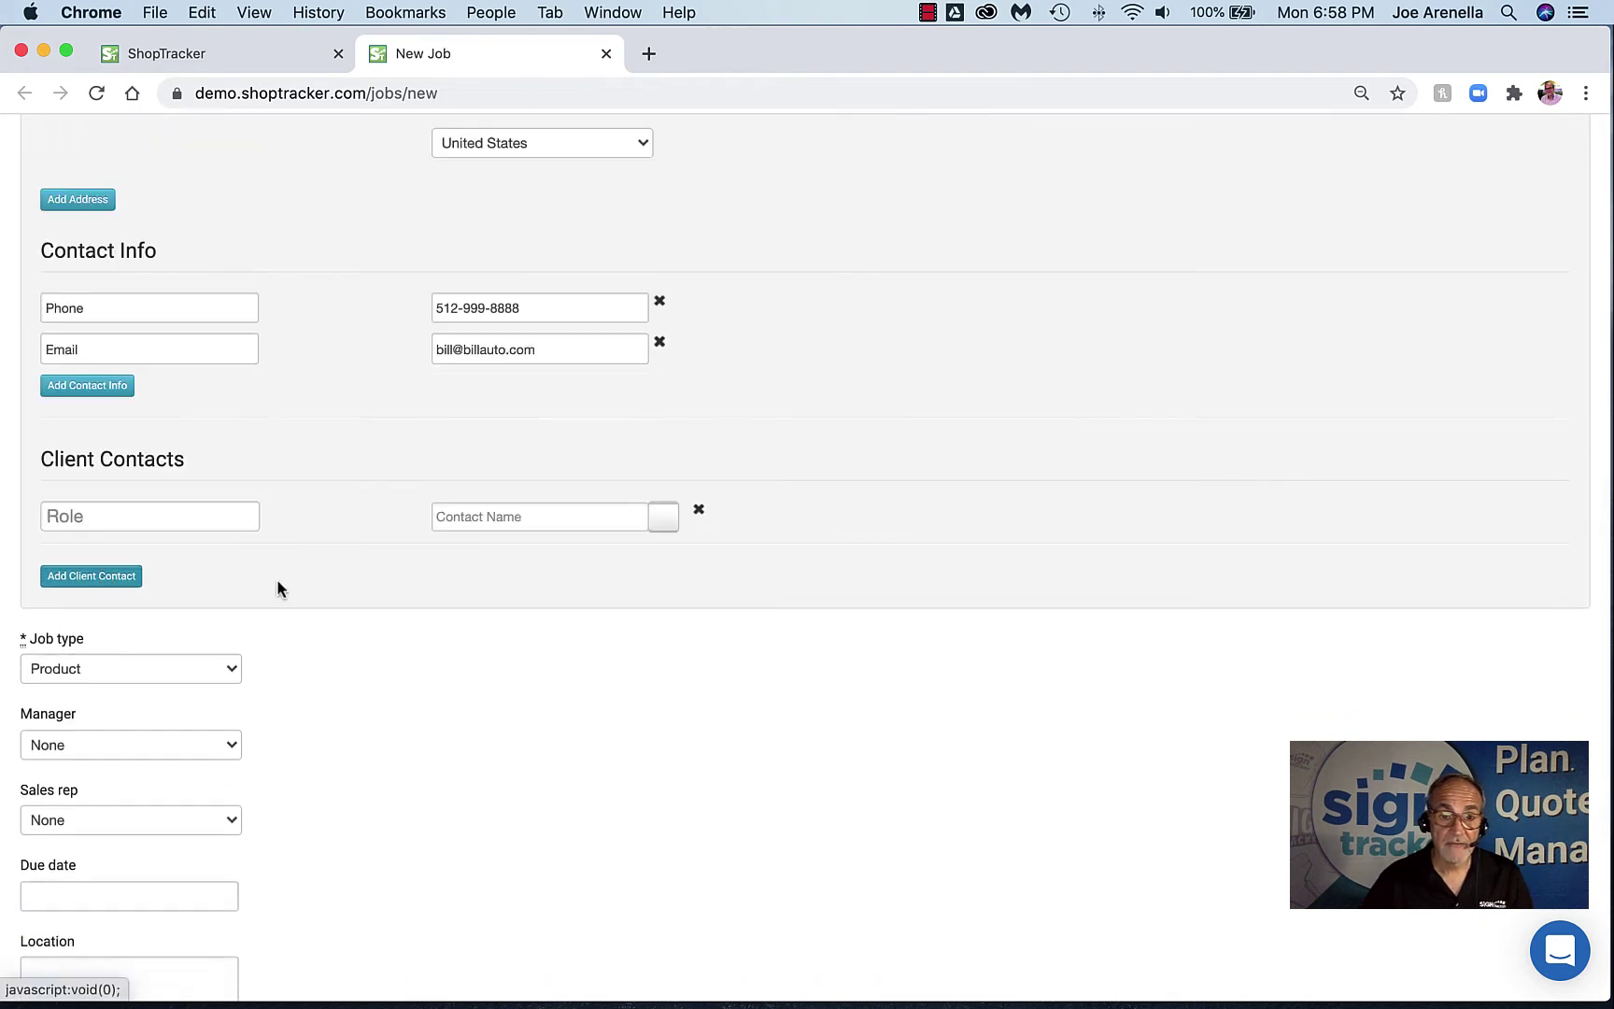
pyautogui.click(493, 522)
pyautogui.write('Bill Aus')
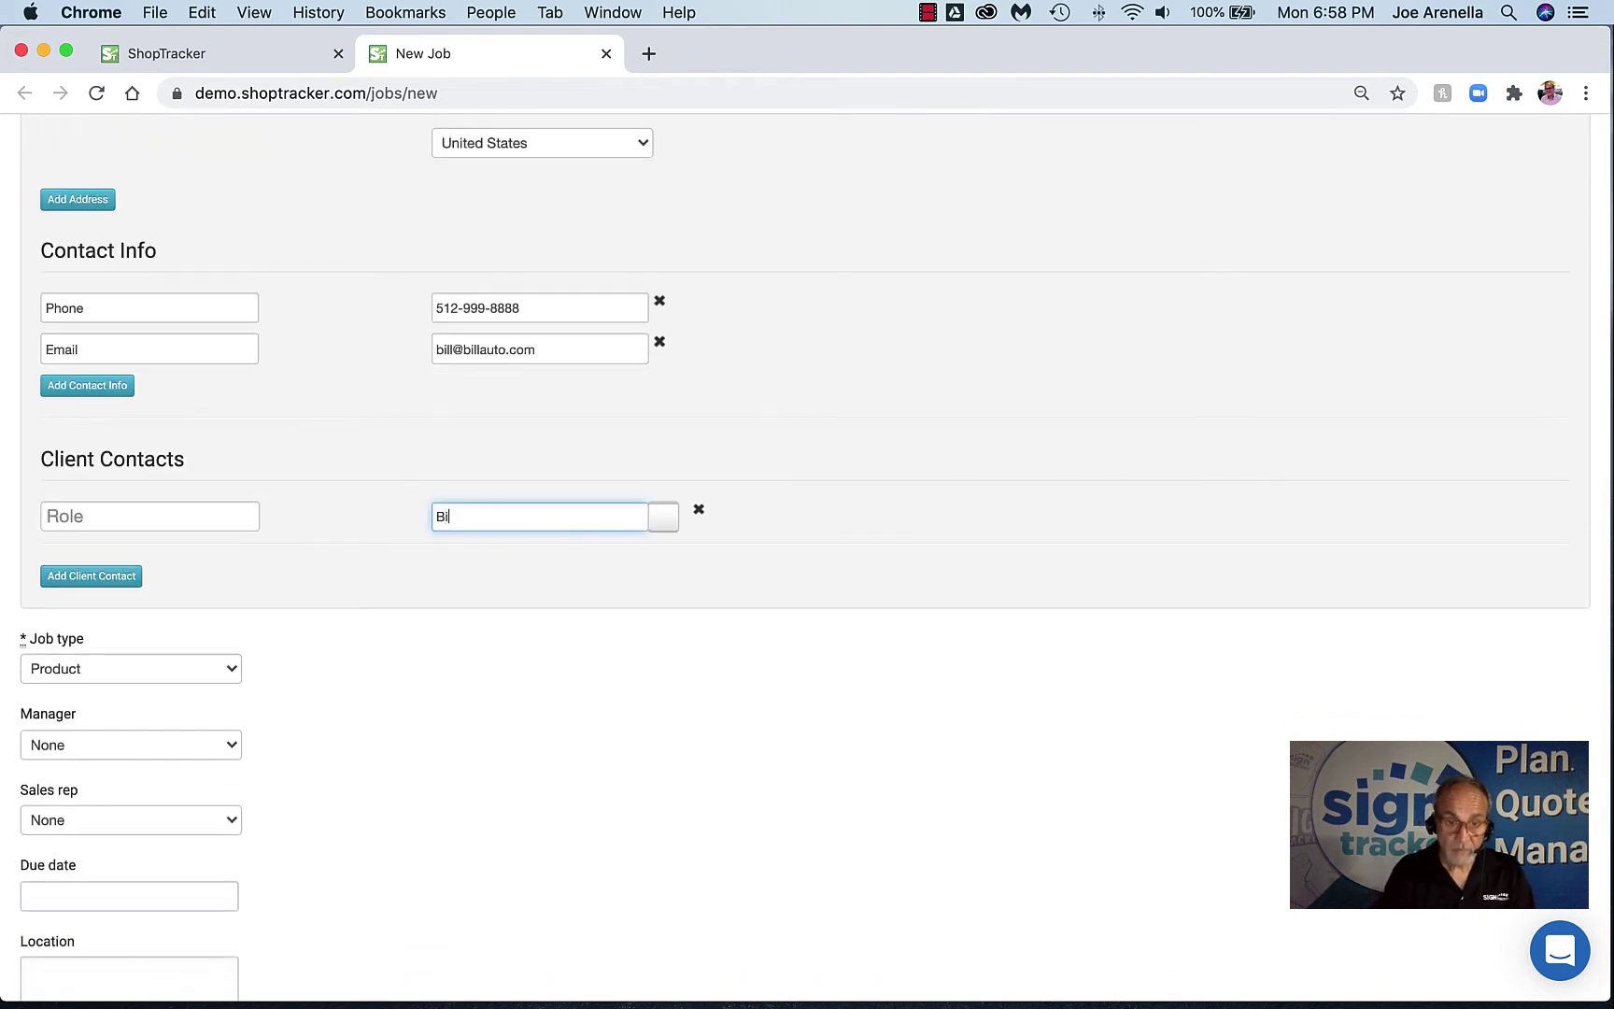
pyautogui.press('BackSpace')
pyautogui.write('to')
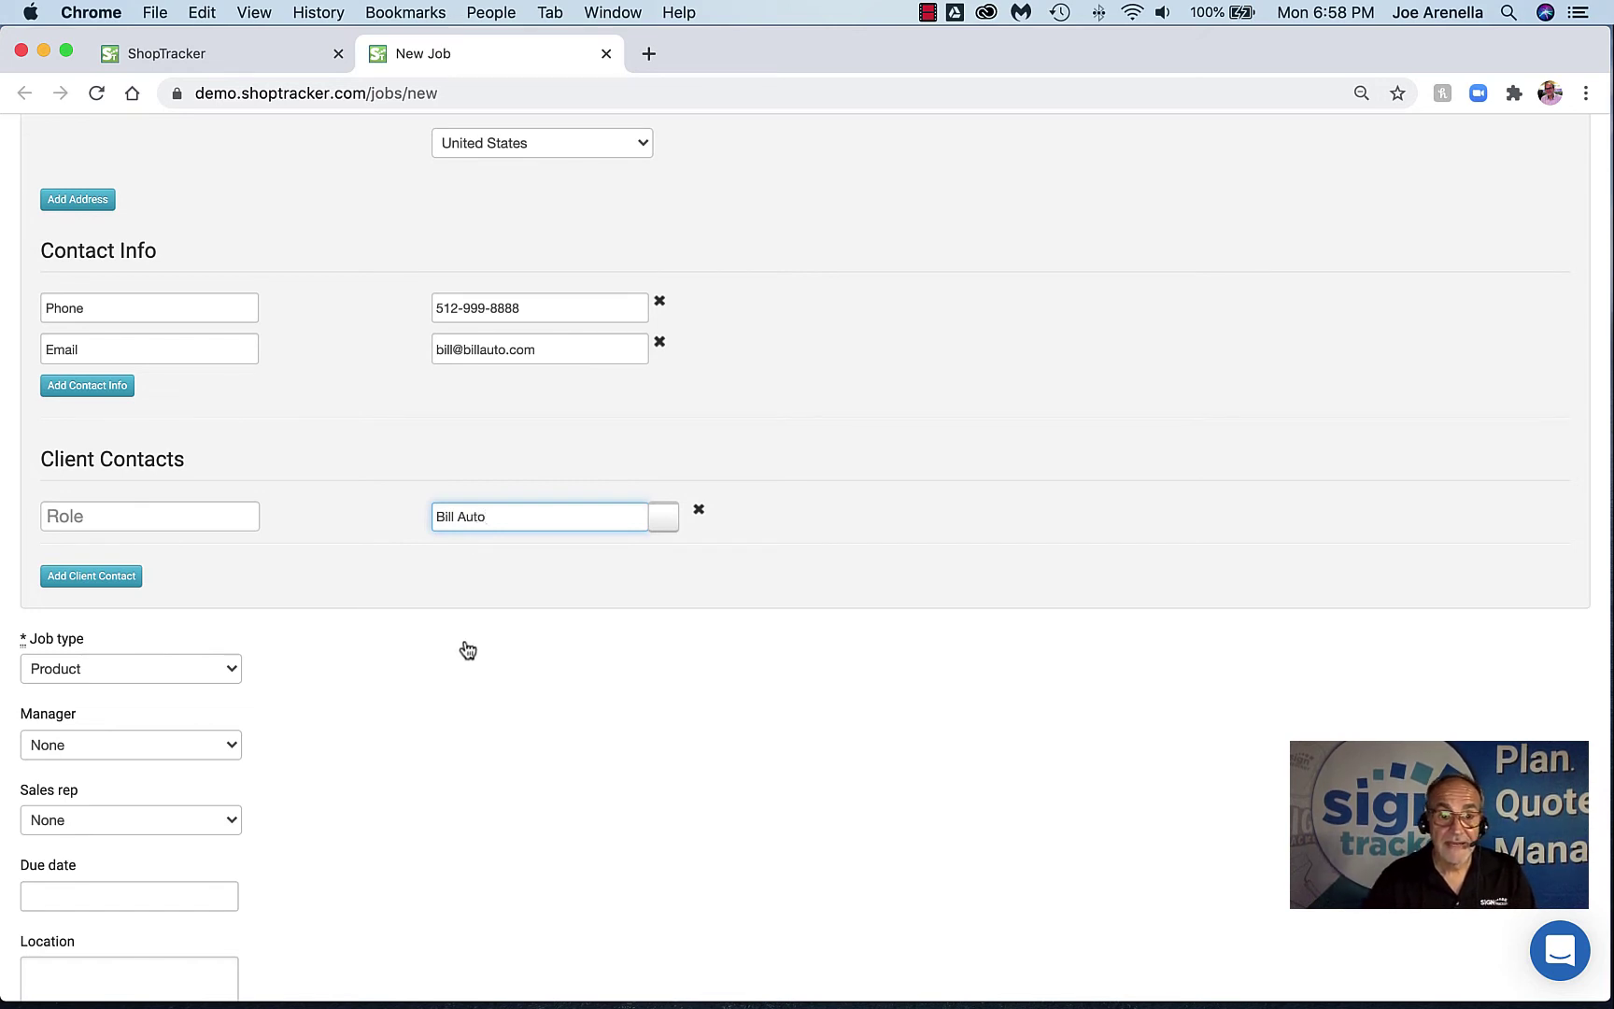
pyautogui.press('Tab')
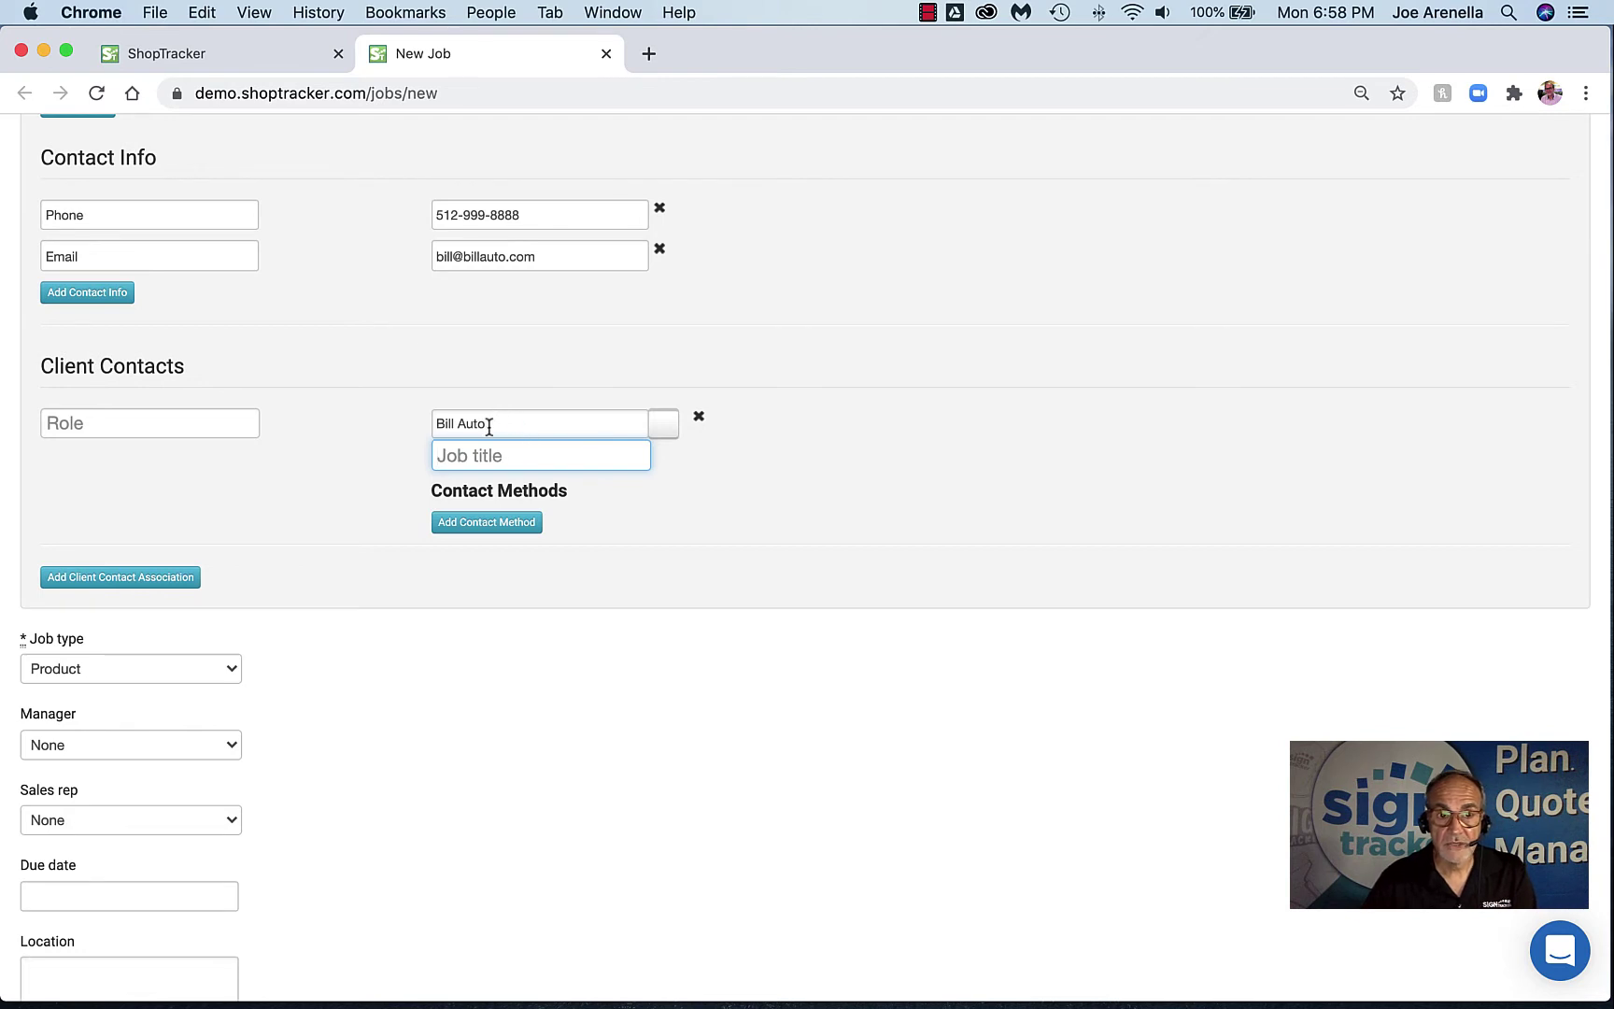
pyautogui.scroll(5, 497, 450)
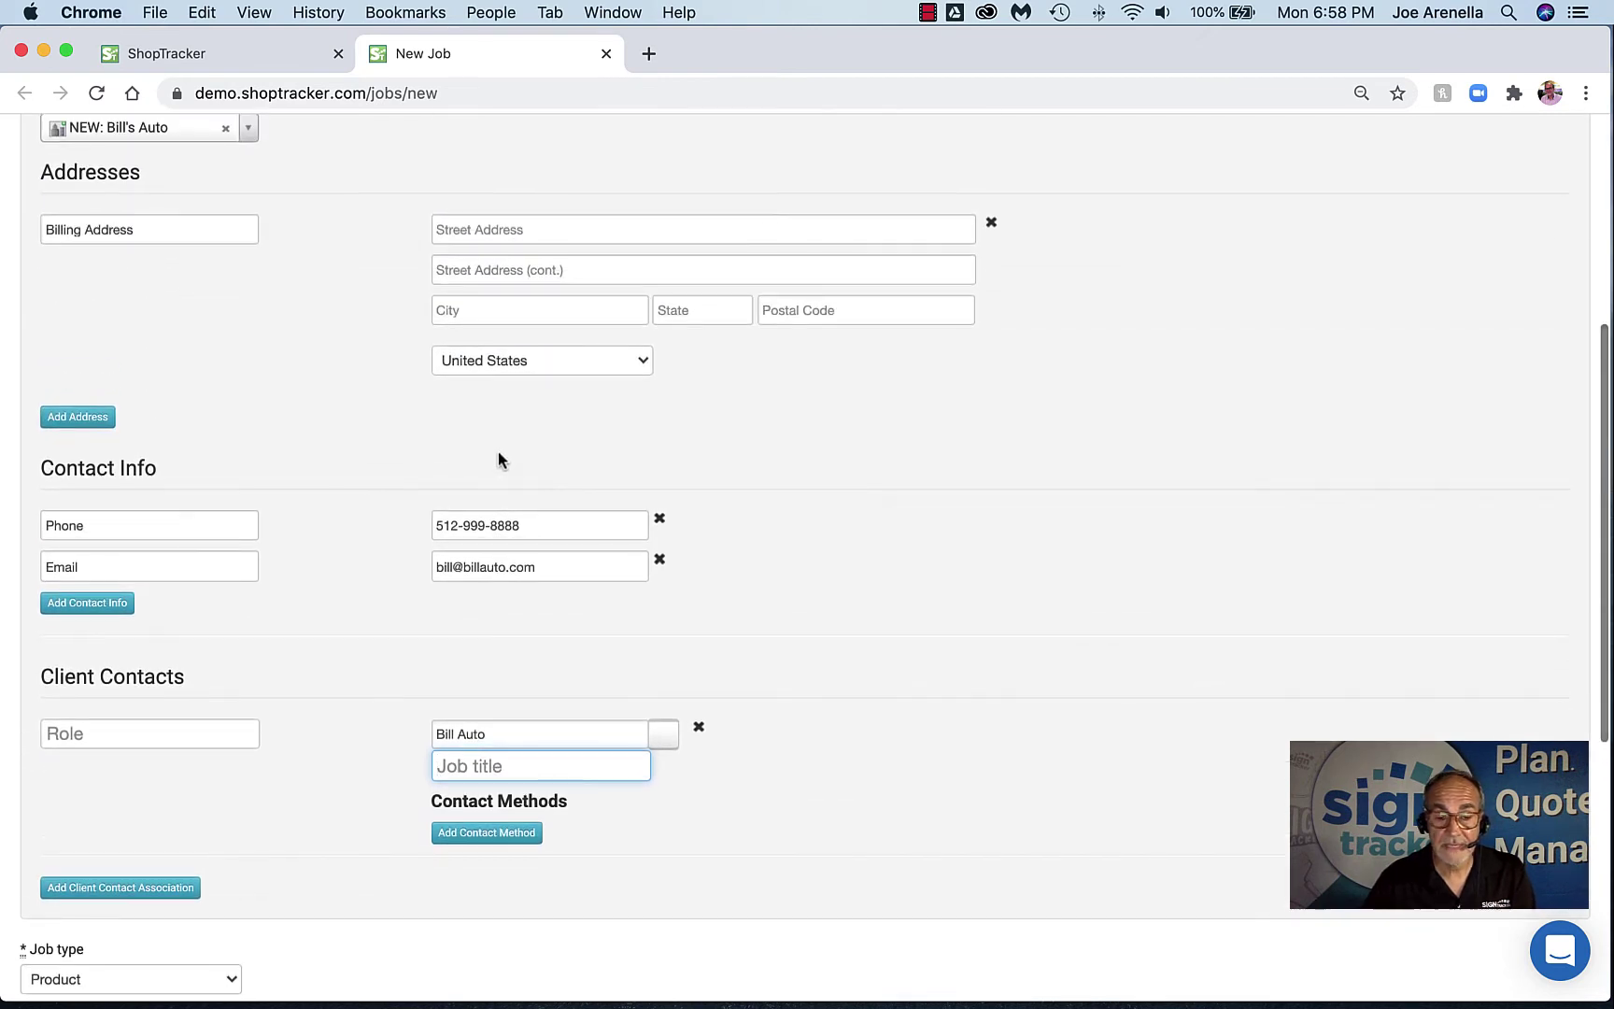
pyautogui.scroll(-5, 498, 450)
pyautogui.scroll(3, 537, 451)
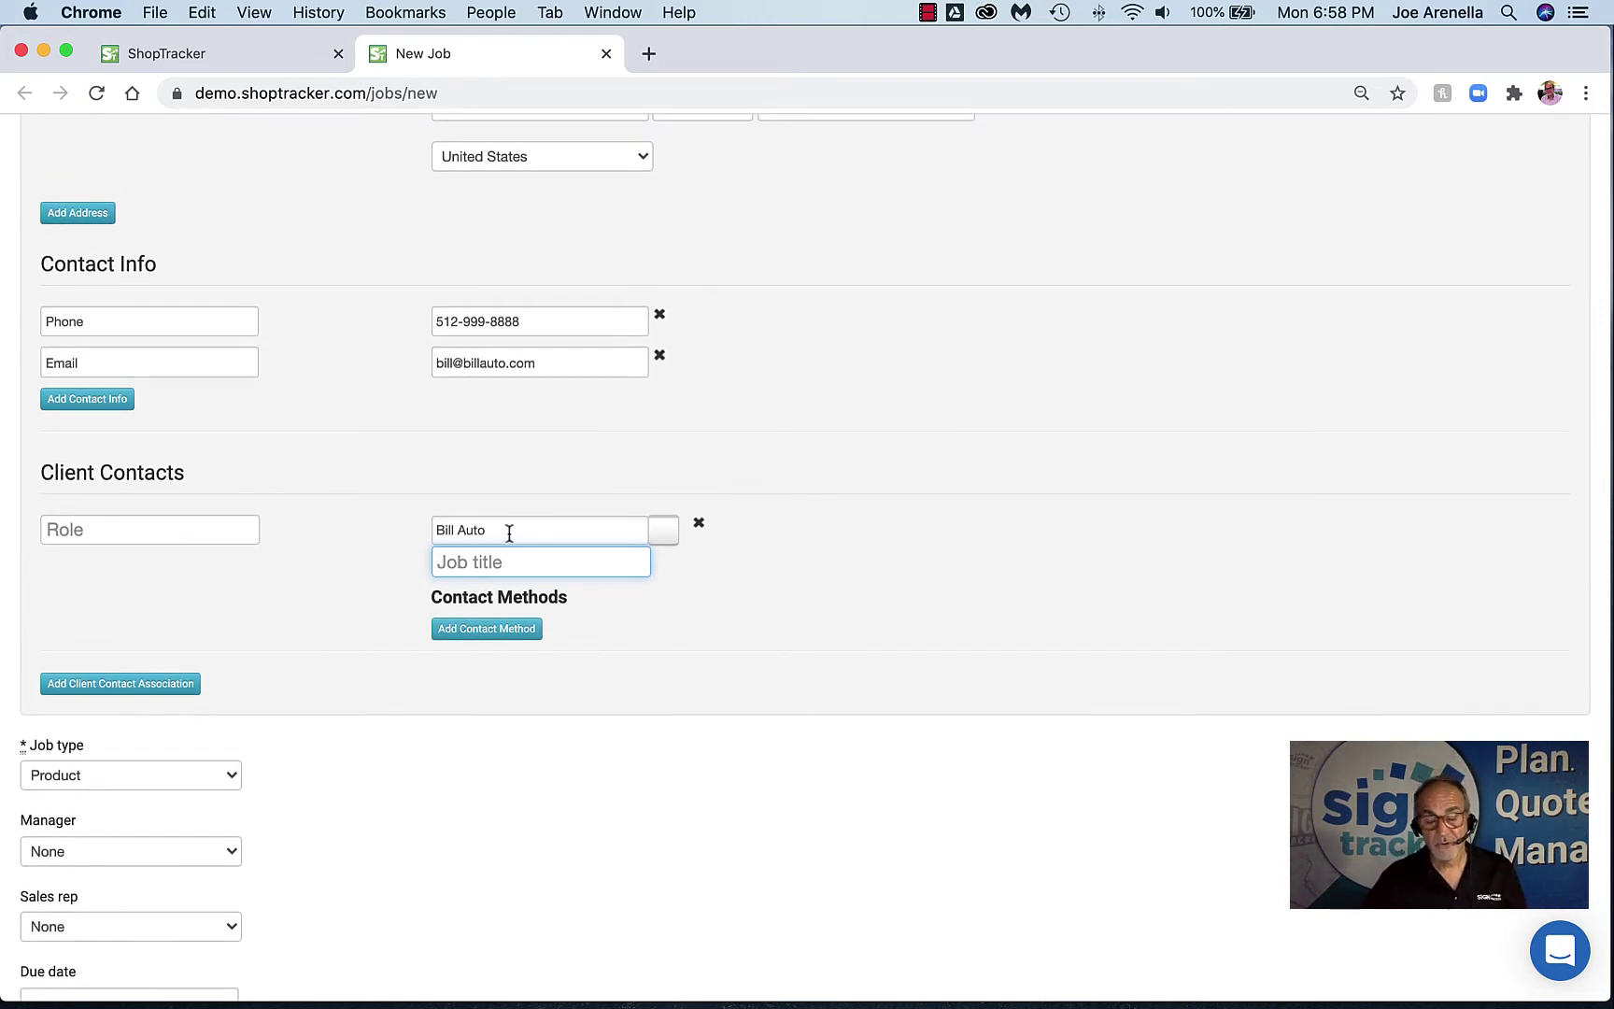
pyautogui.scroll(-3, 508, 532)
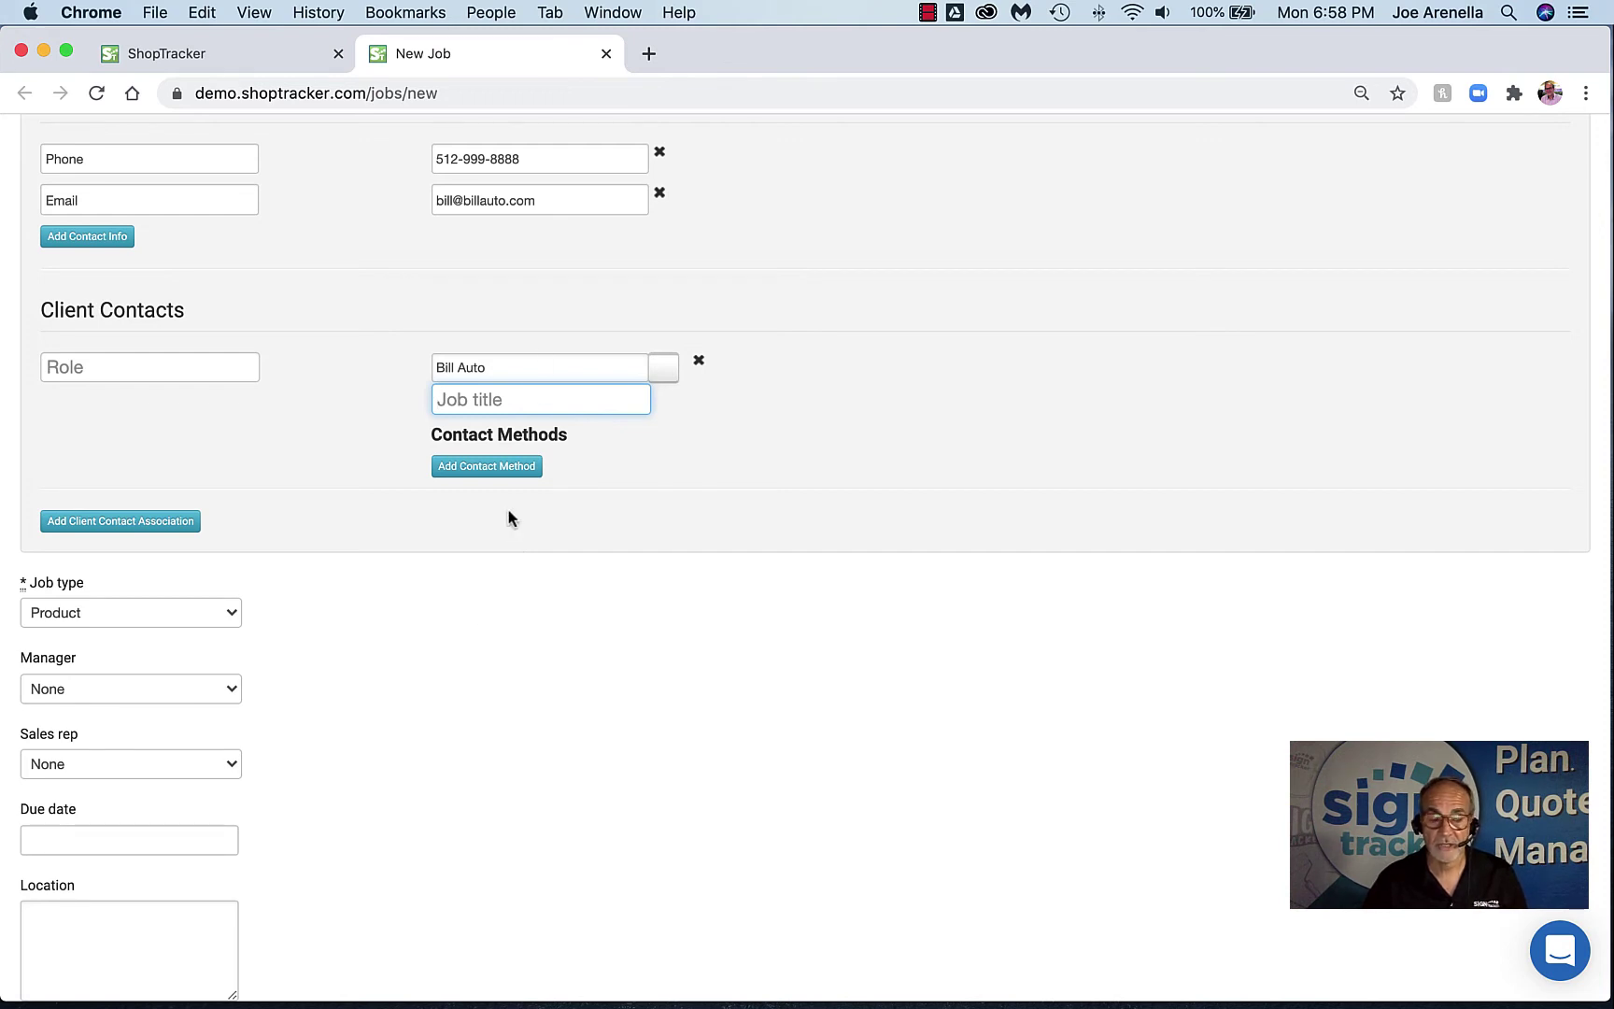
# Keep job type Product and set the same staff member as manager and sales rep
pyautogui.scroll(-2, 432, 637)
pyautogui.click(169, 547)
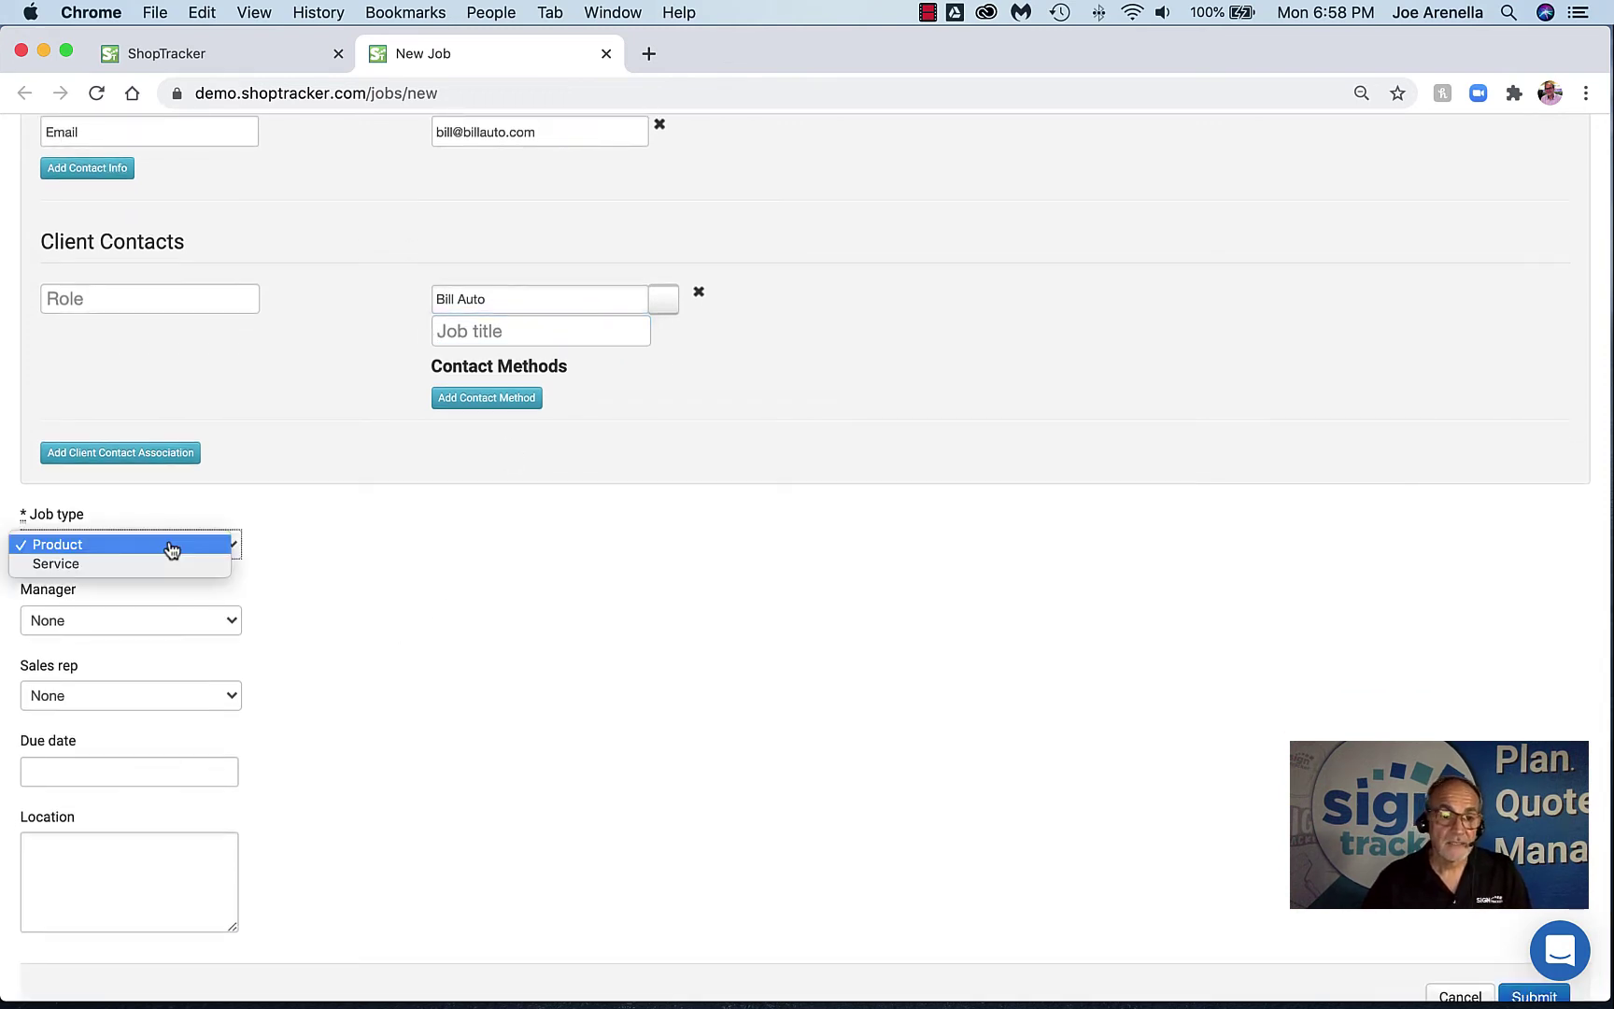
pyautogui.click(326, 548)
pyautogui.scroll(-1, 355, 600)
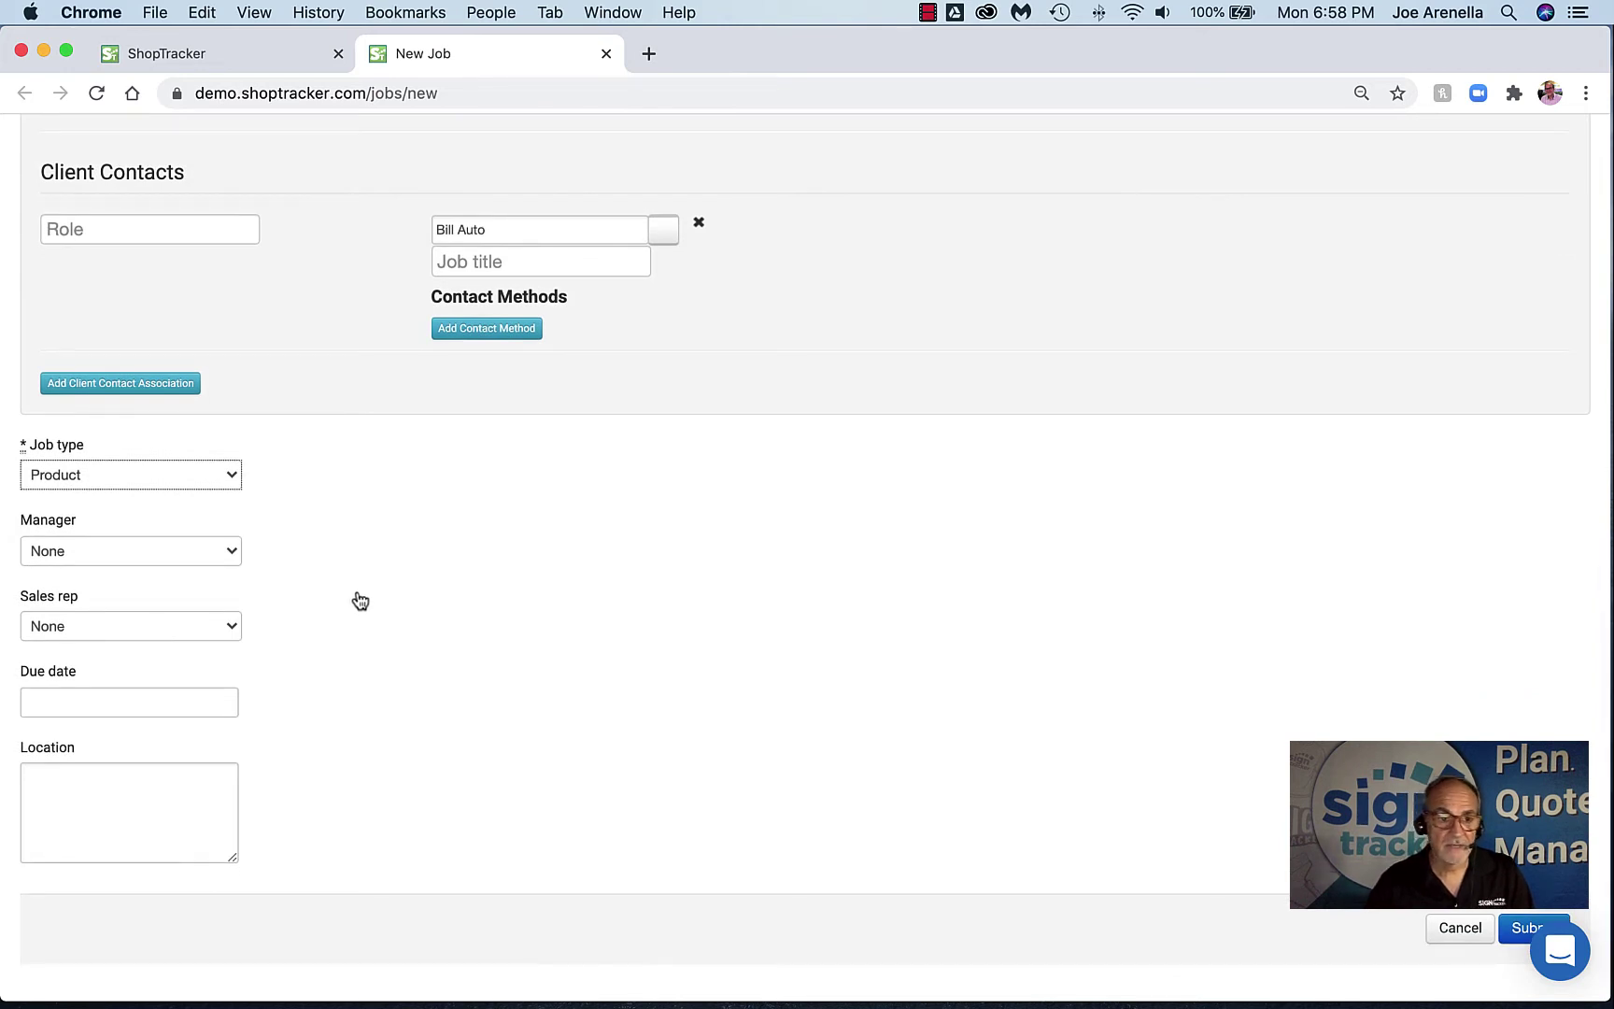
pyautogui.click(165, 555)
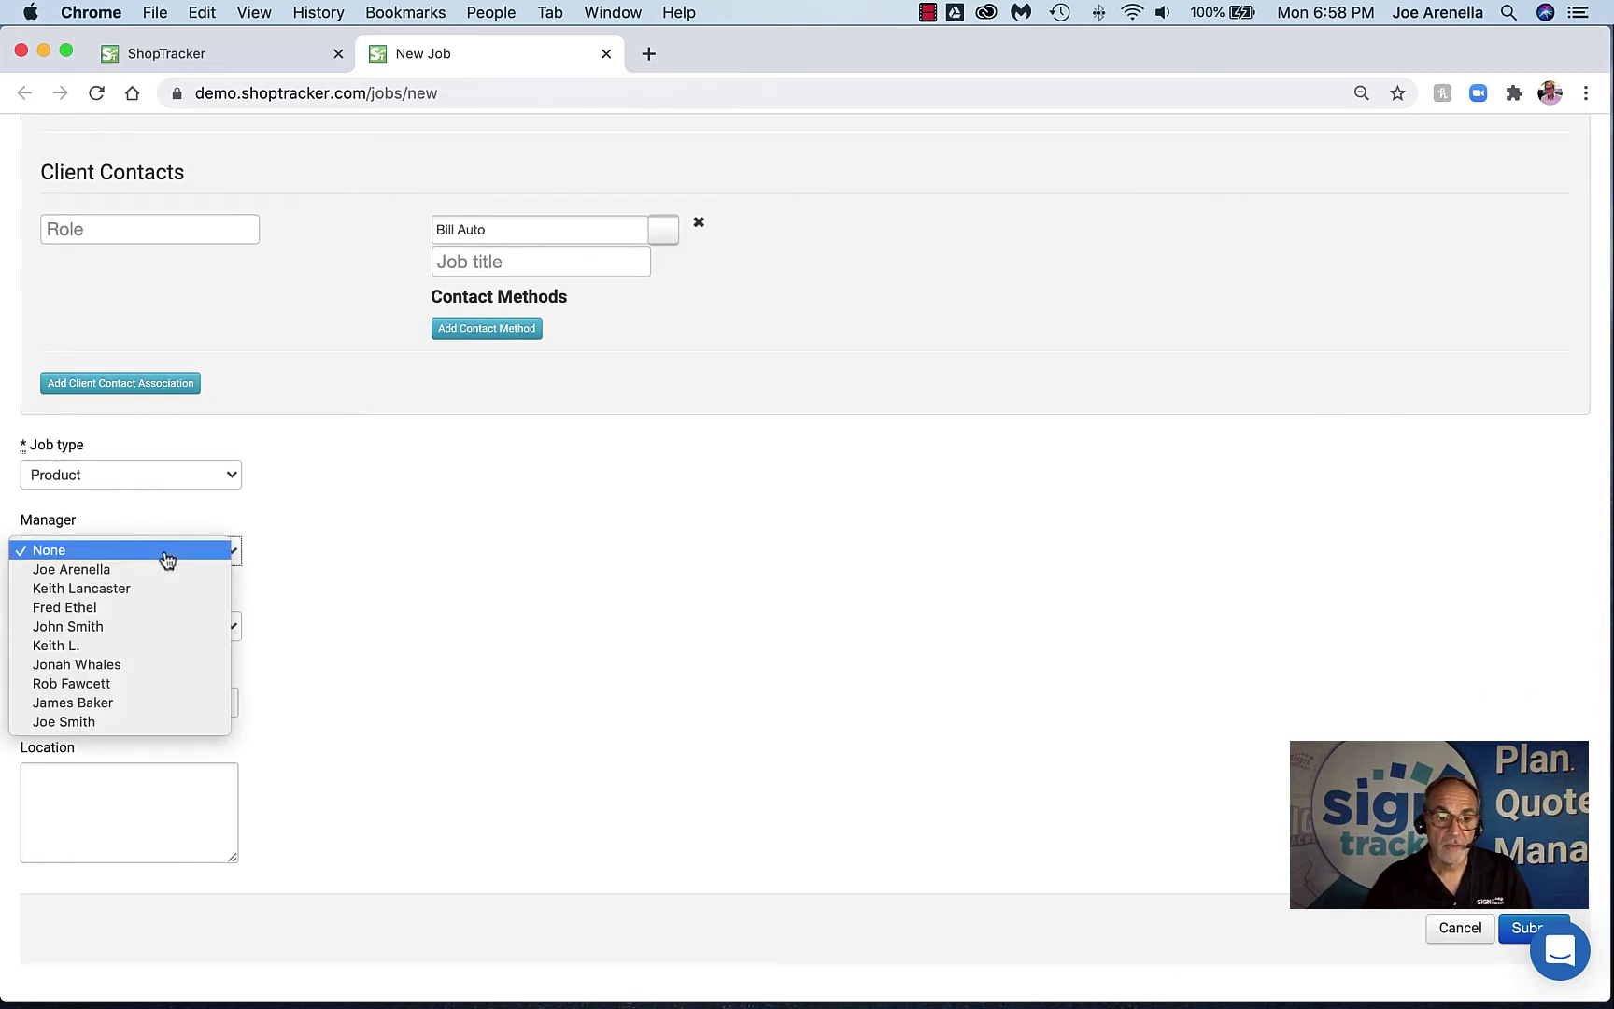
pyautogui.click(163, 572)
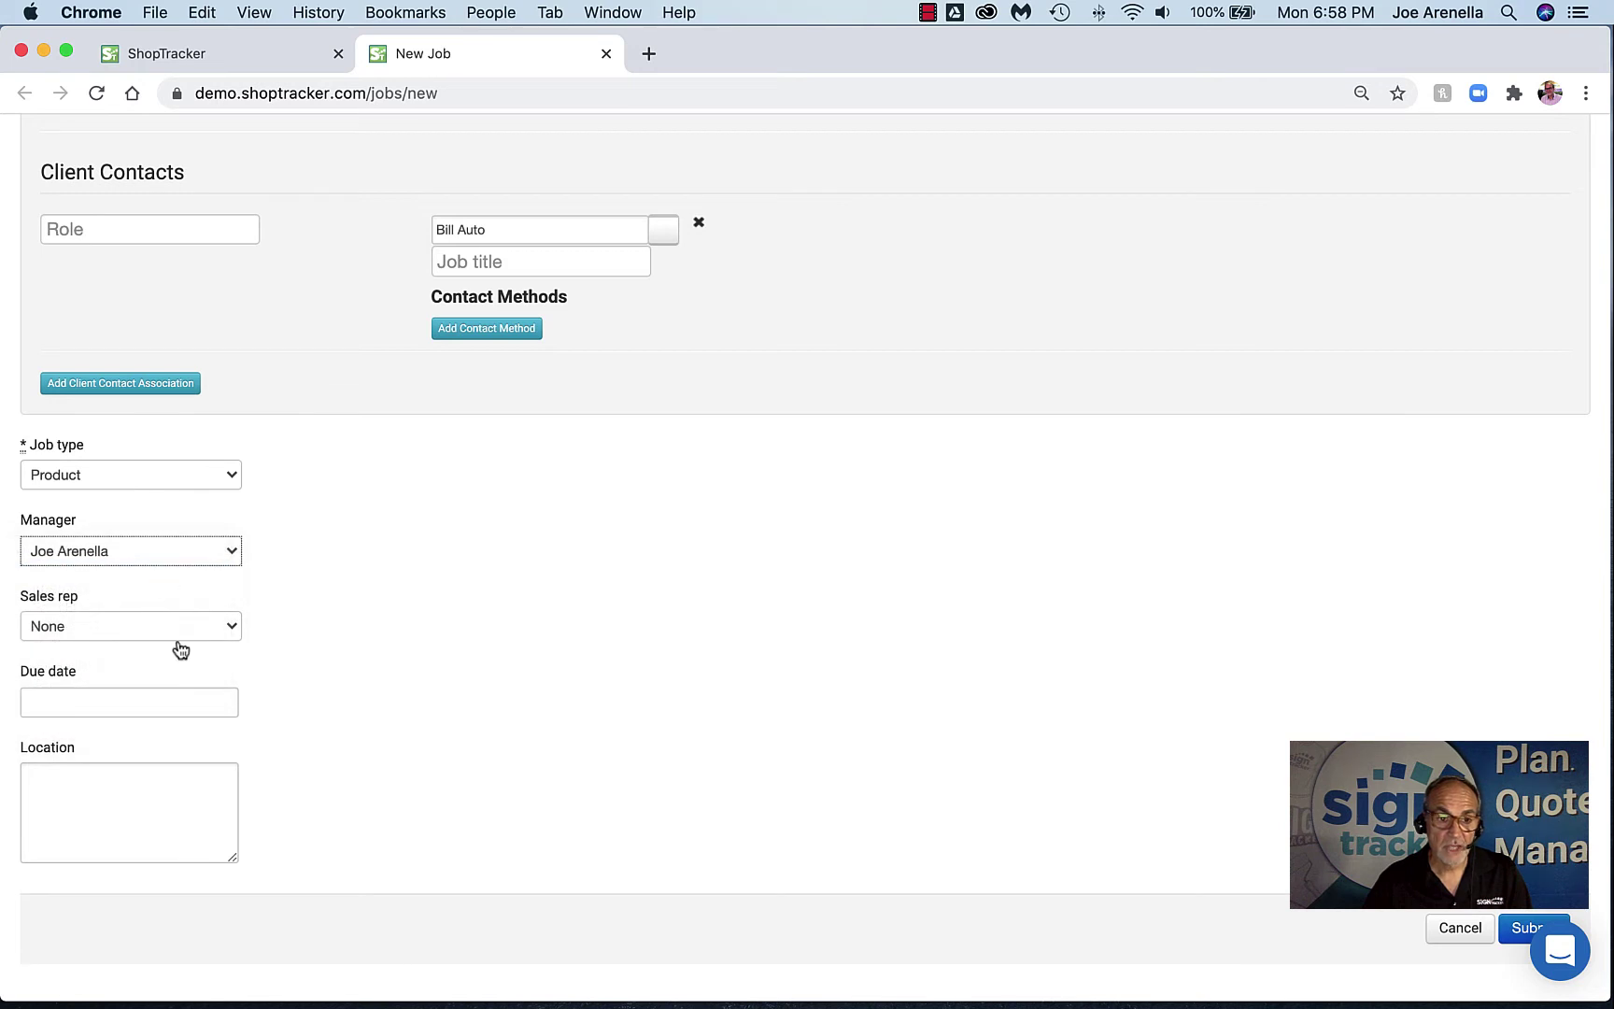
pyautogui.click(183, 629)
pyautogui.click(183, 647)
# Set the due date to 07/31/2020 and location to 'pick up', then submit the job
pyautogui.scroll(-2, 465, 637)
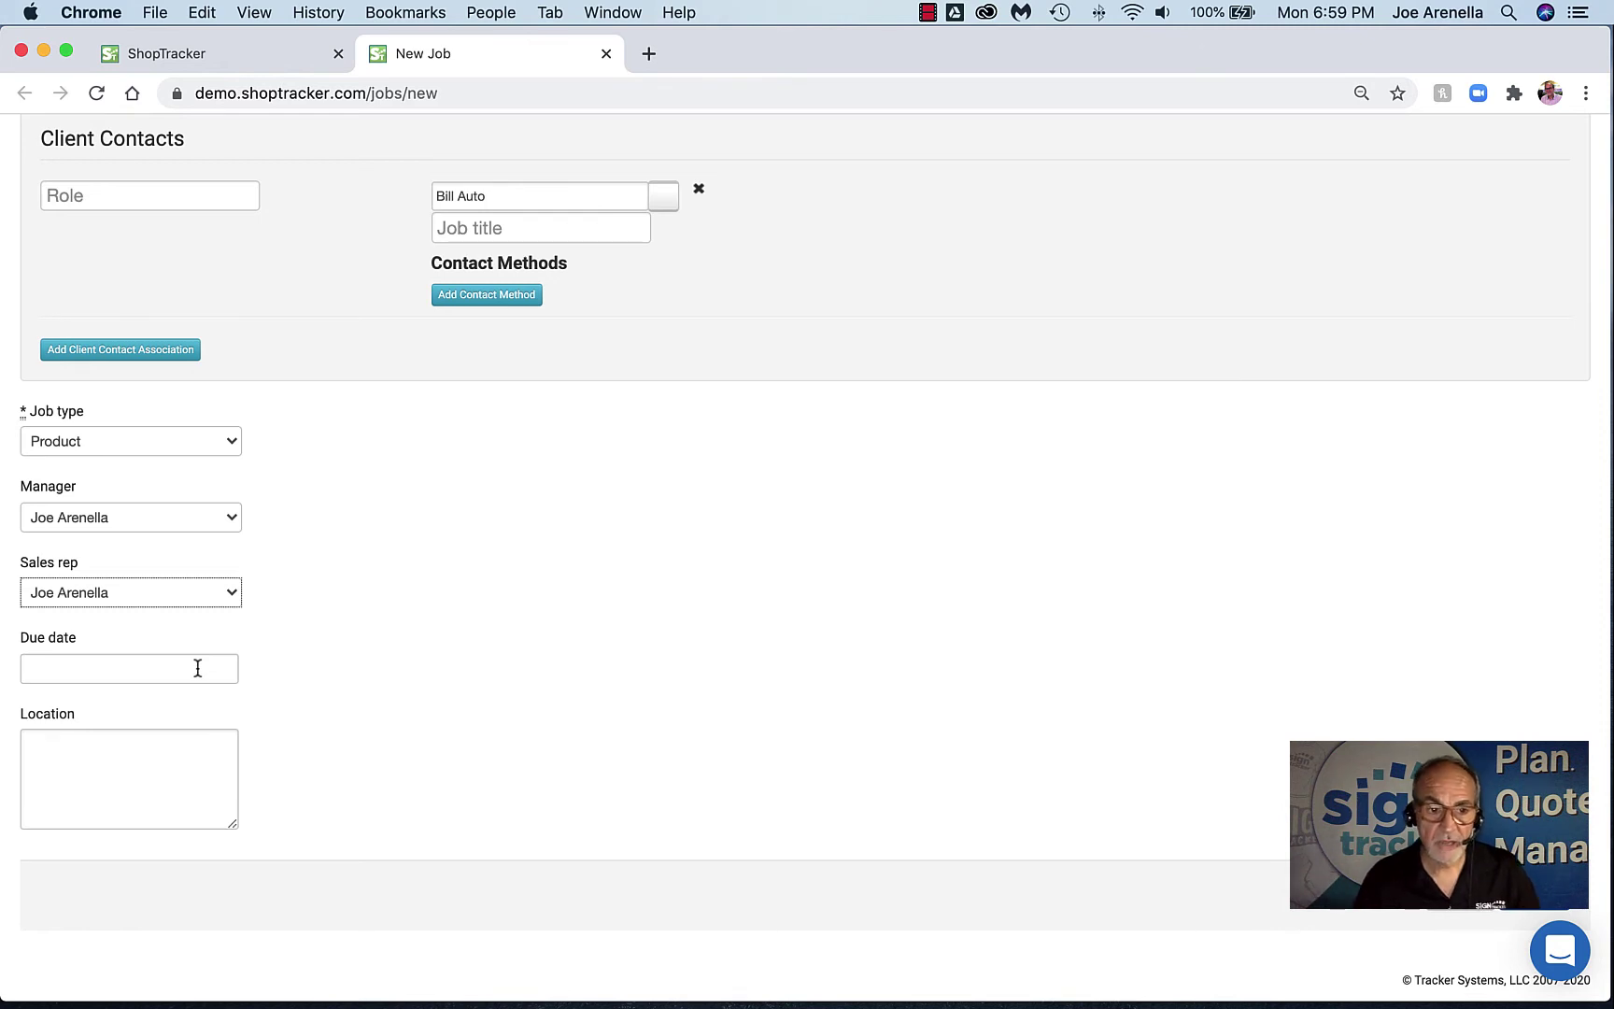
pyautogui.scroll(3, 423, 652)
pyautogui.scroll(-3, 285, 664)
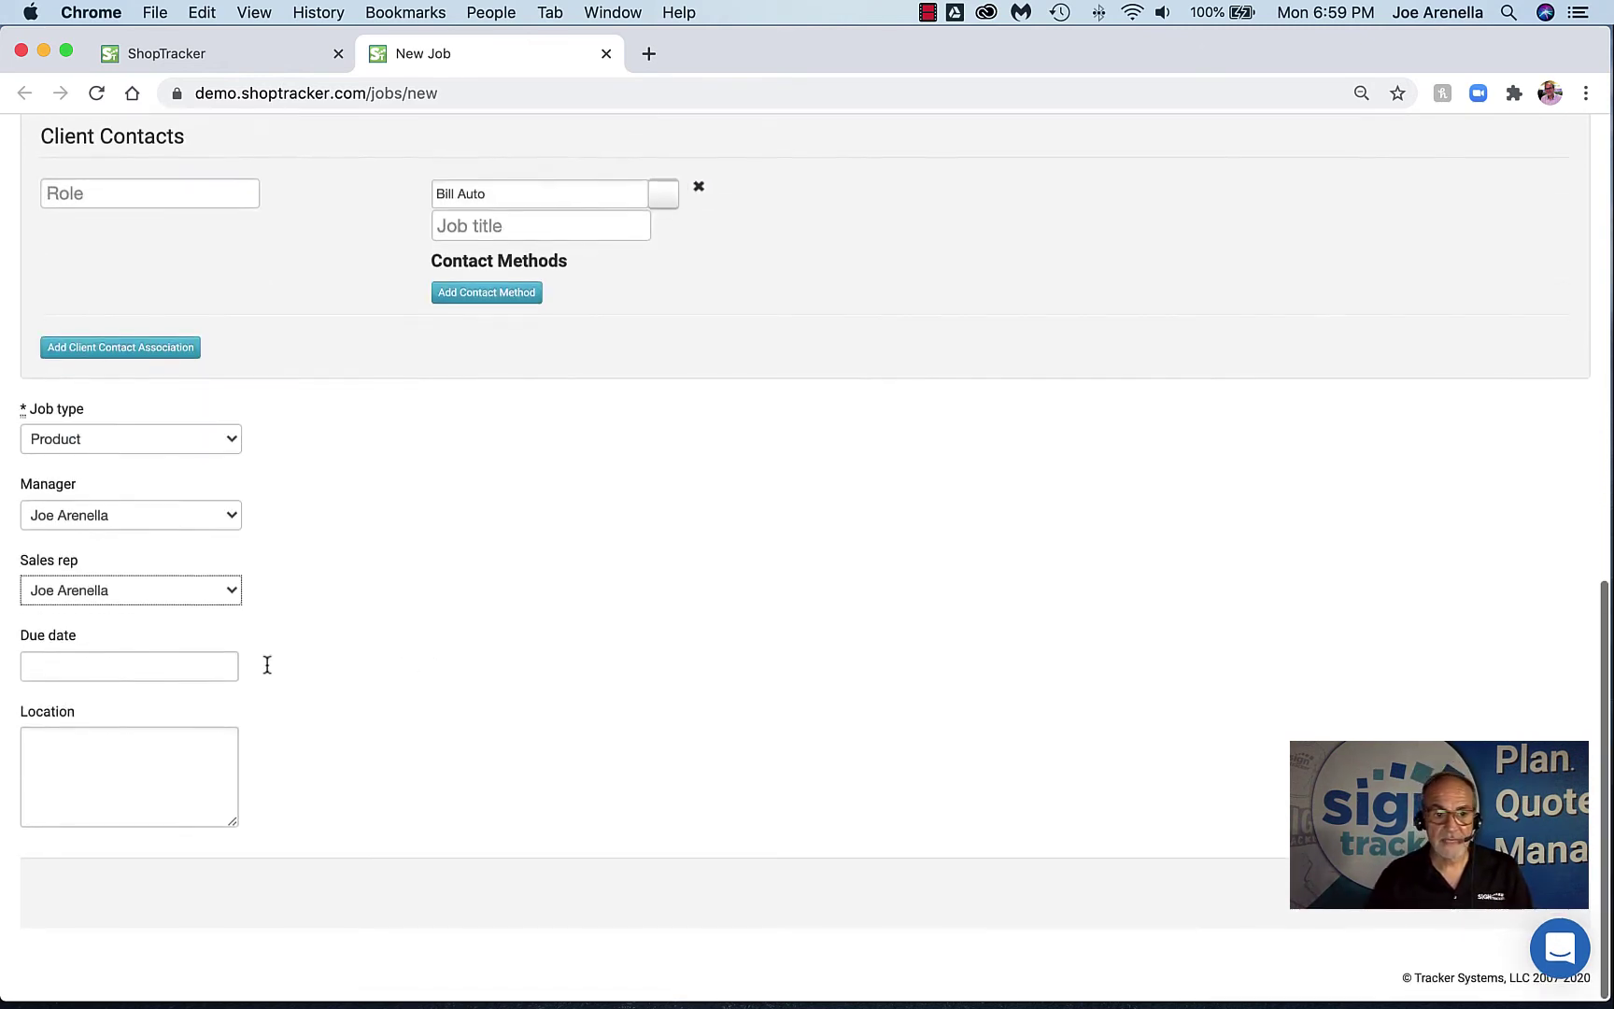
pyautogui.click(193, 670)
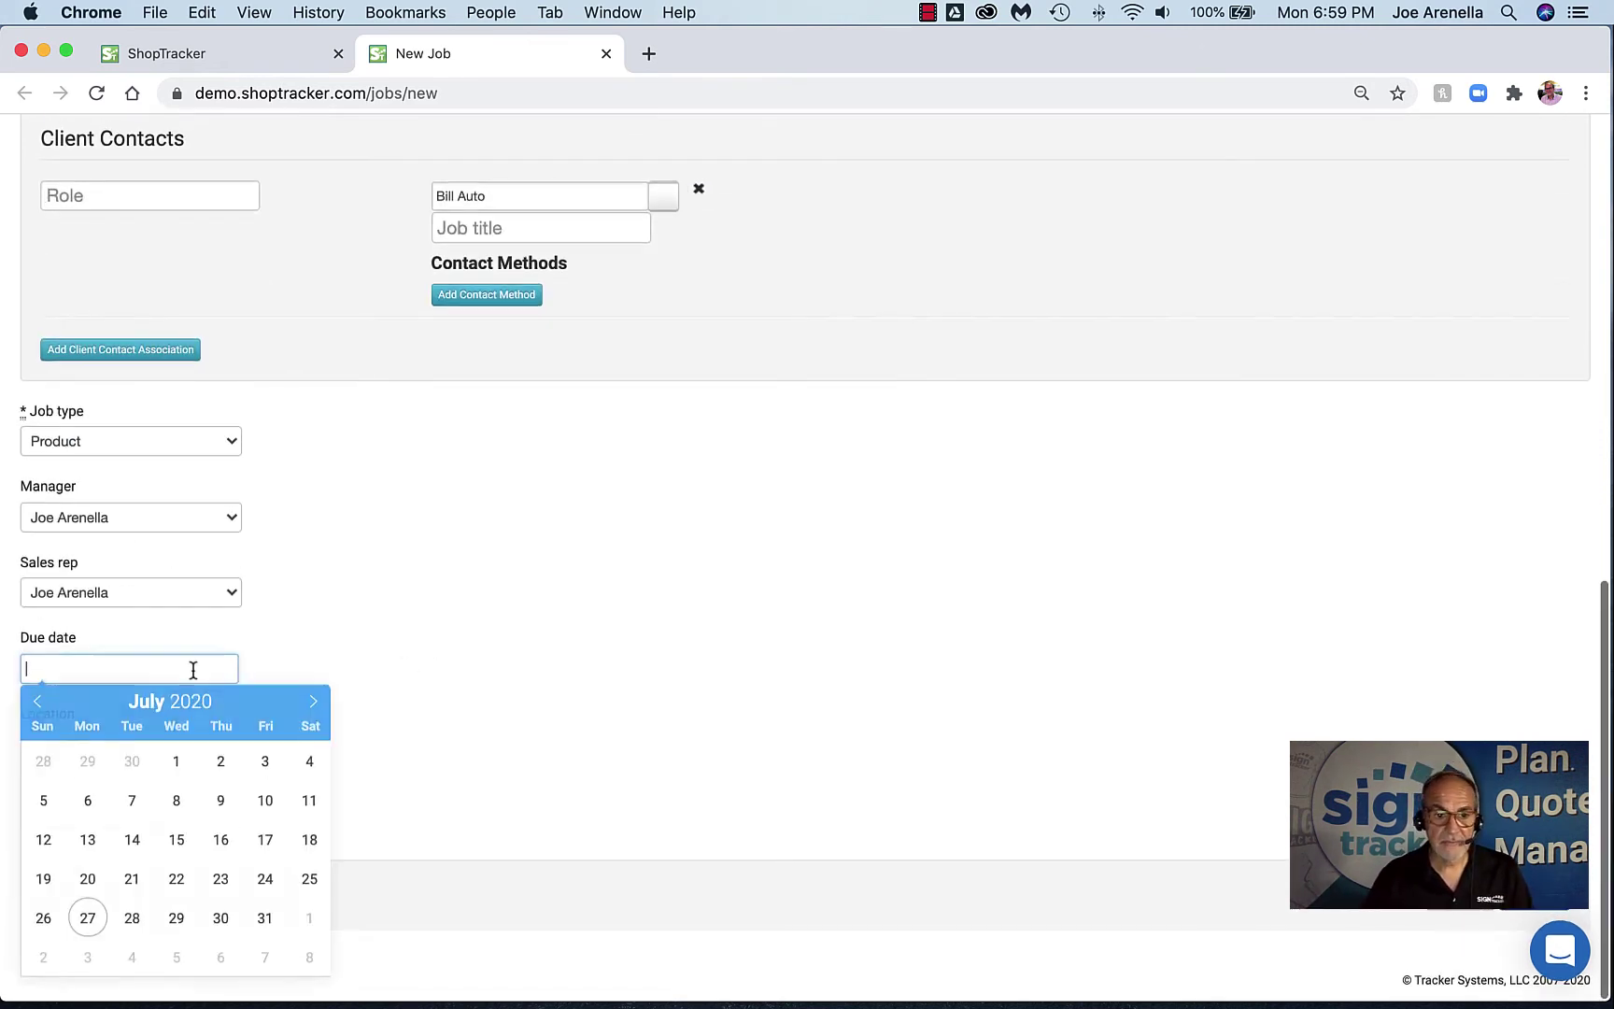
pyautogui.click(264, 917)
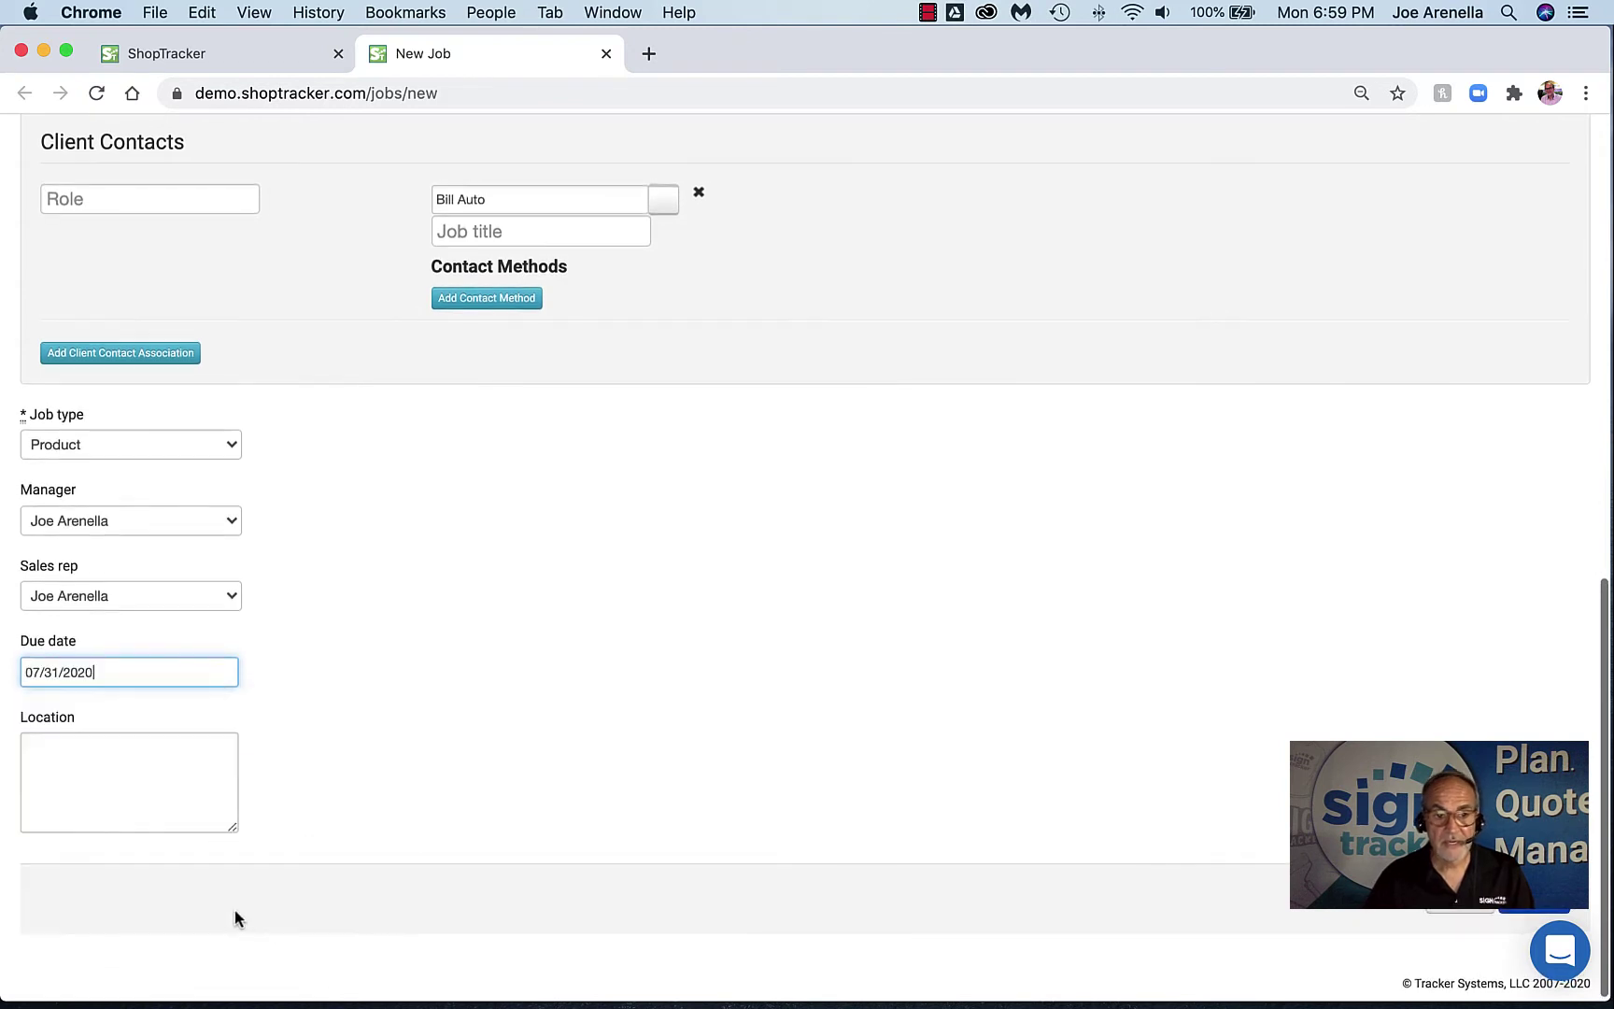
pyautogui.click(128, 773)
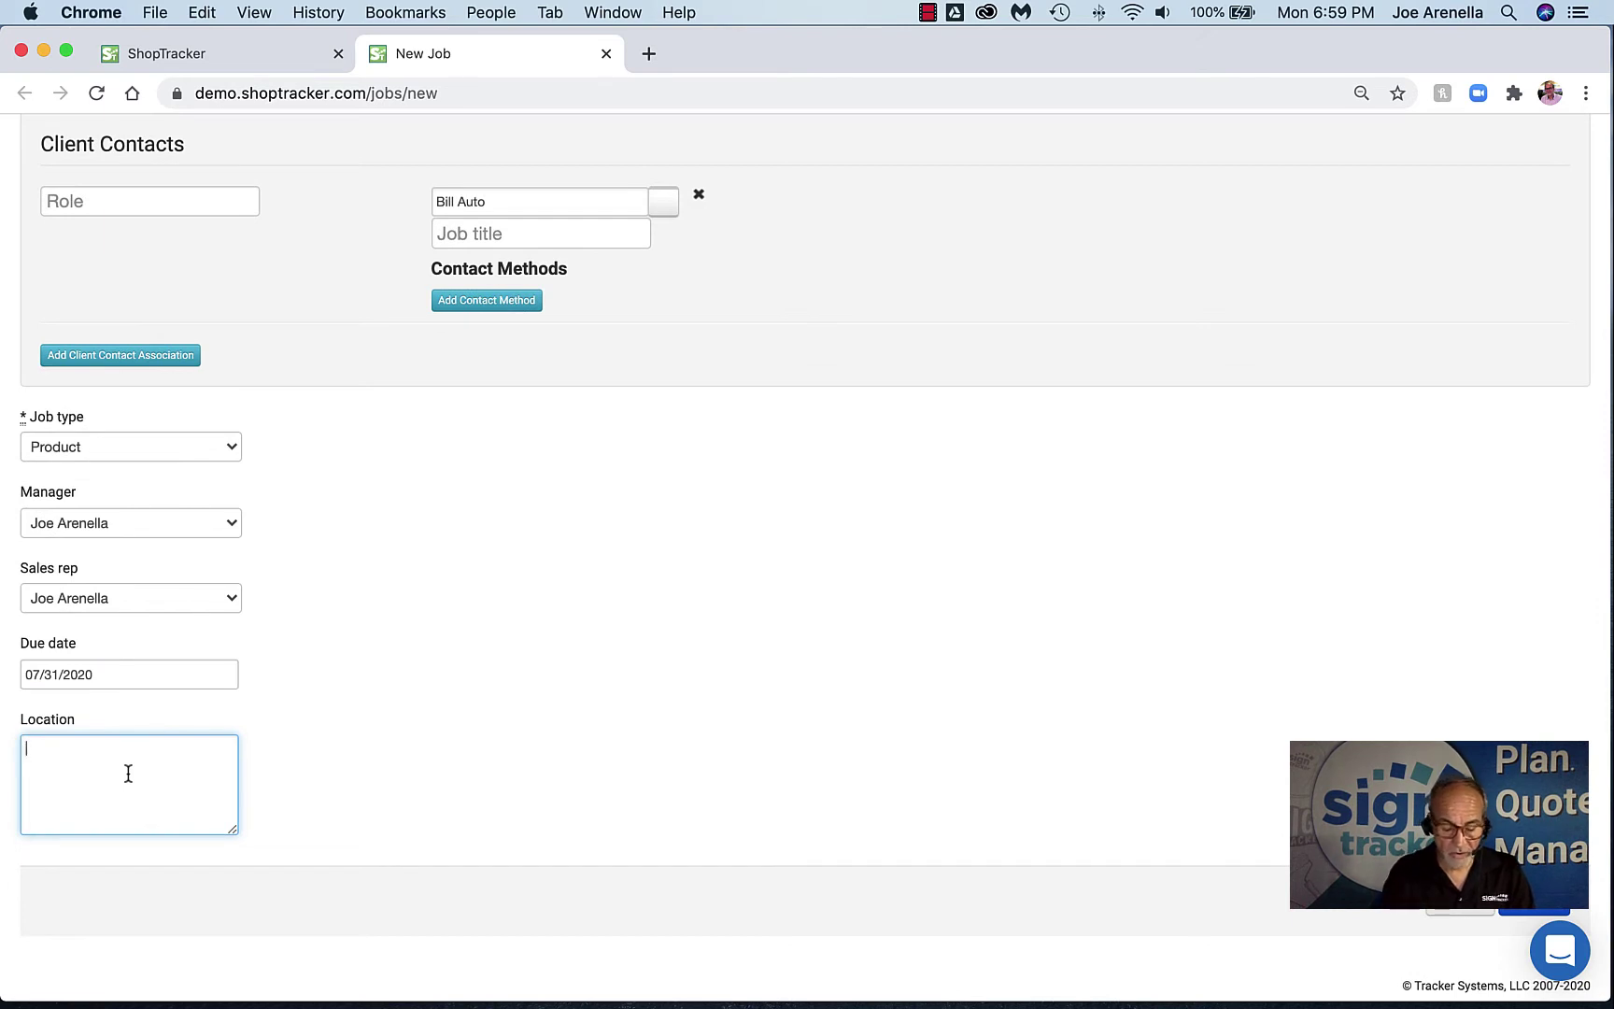
pyautogui.write('pick up')
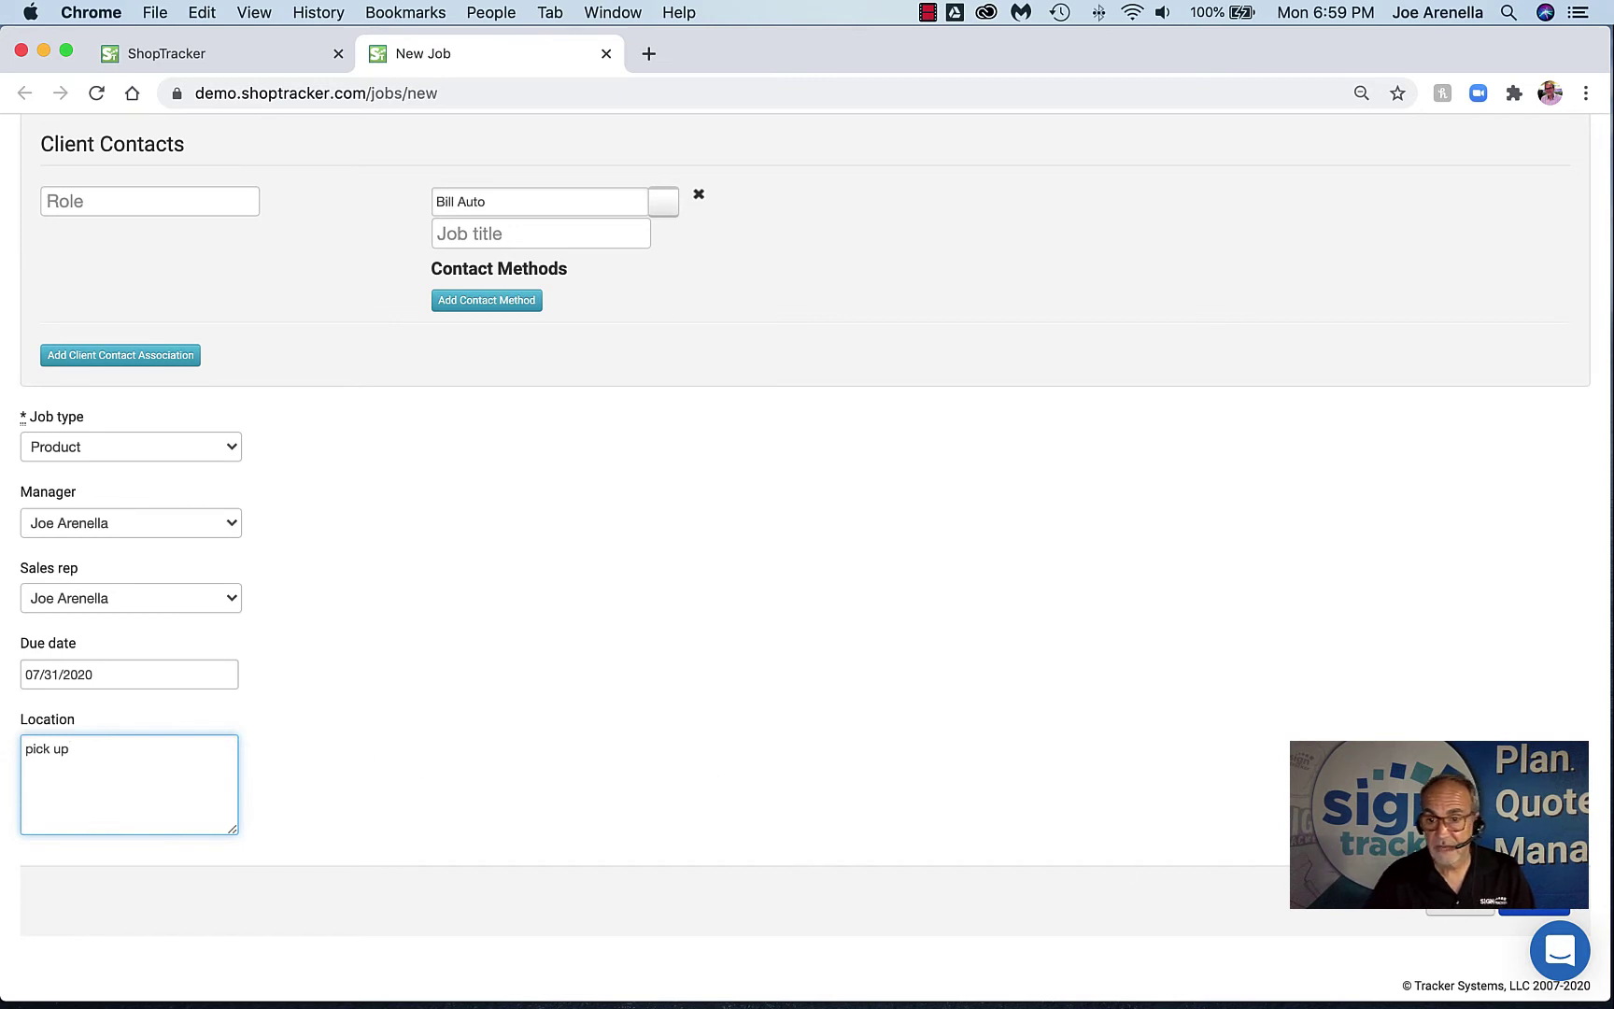
pyautogui.click(1521, 908)
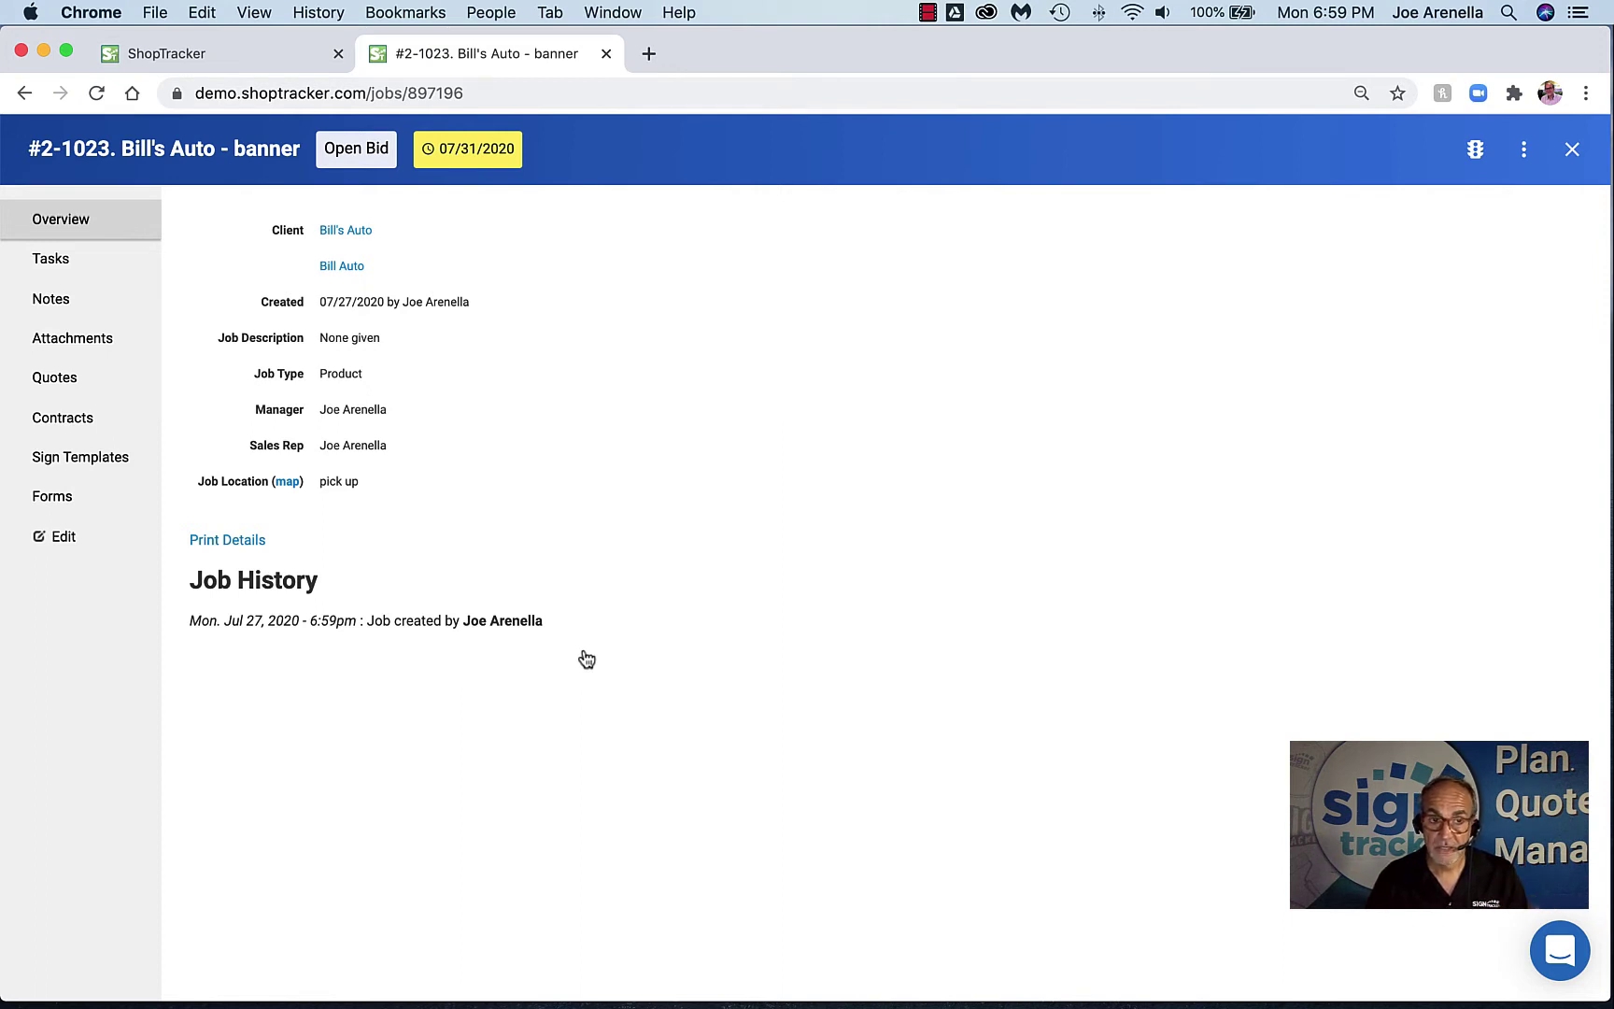
# Leave the job's Open Bid status and due date unchanged and go to its Tasks page
pyautogui.click(358, 160)
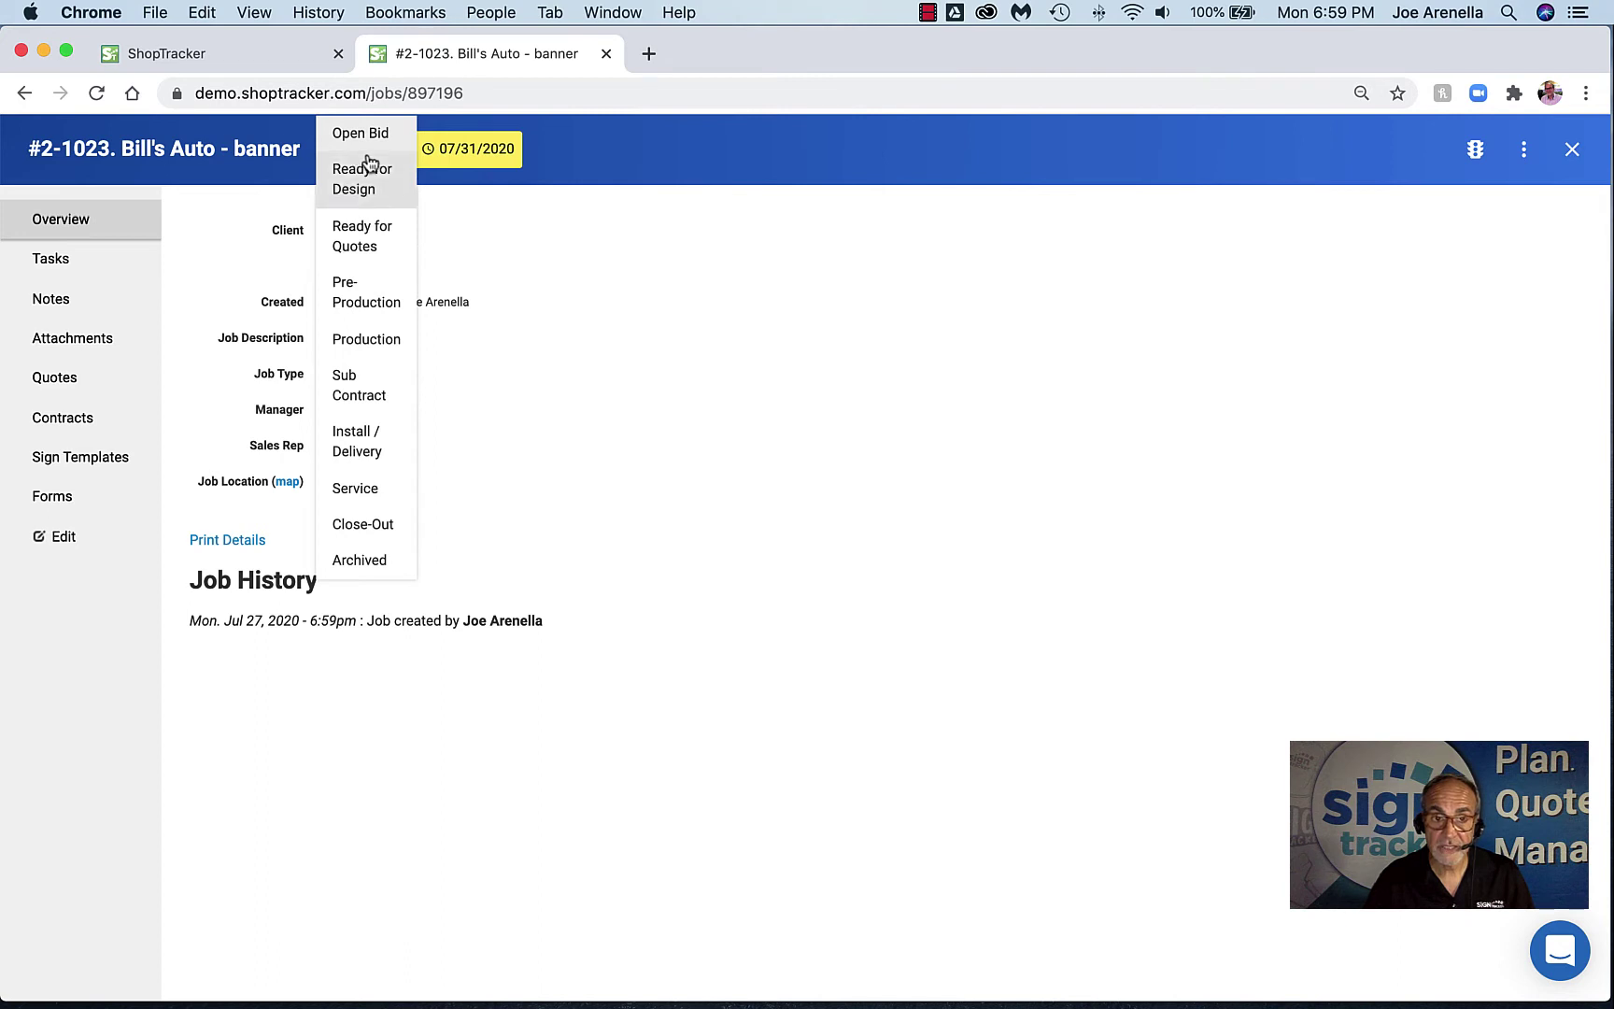
pyautogui.click(597, 229)
pyautogui.click(491, 161)
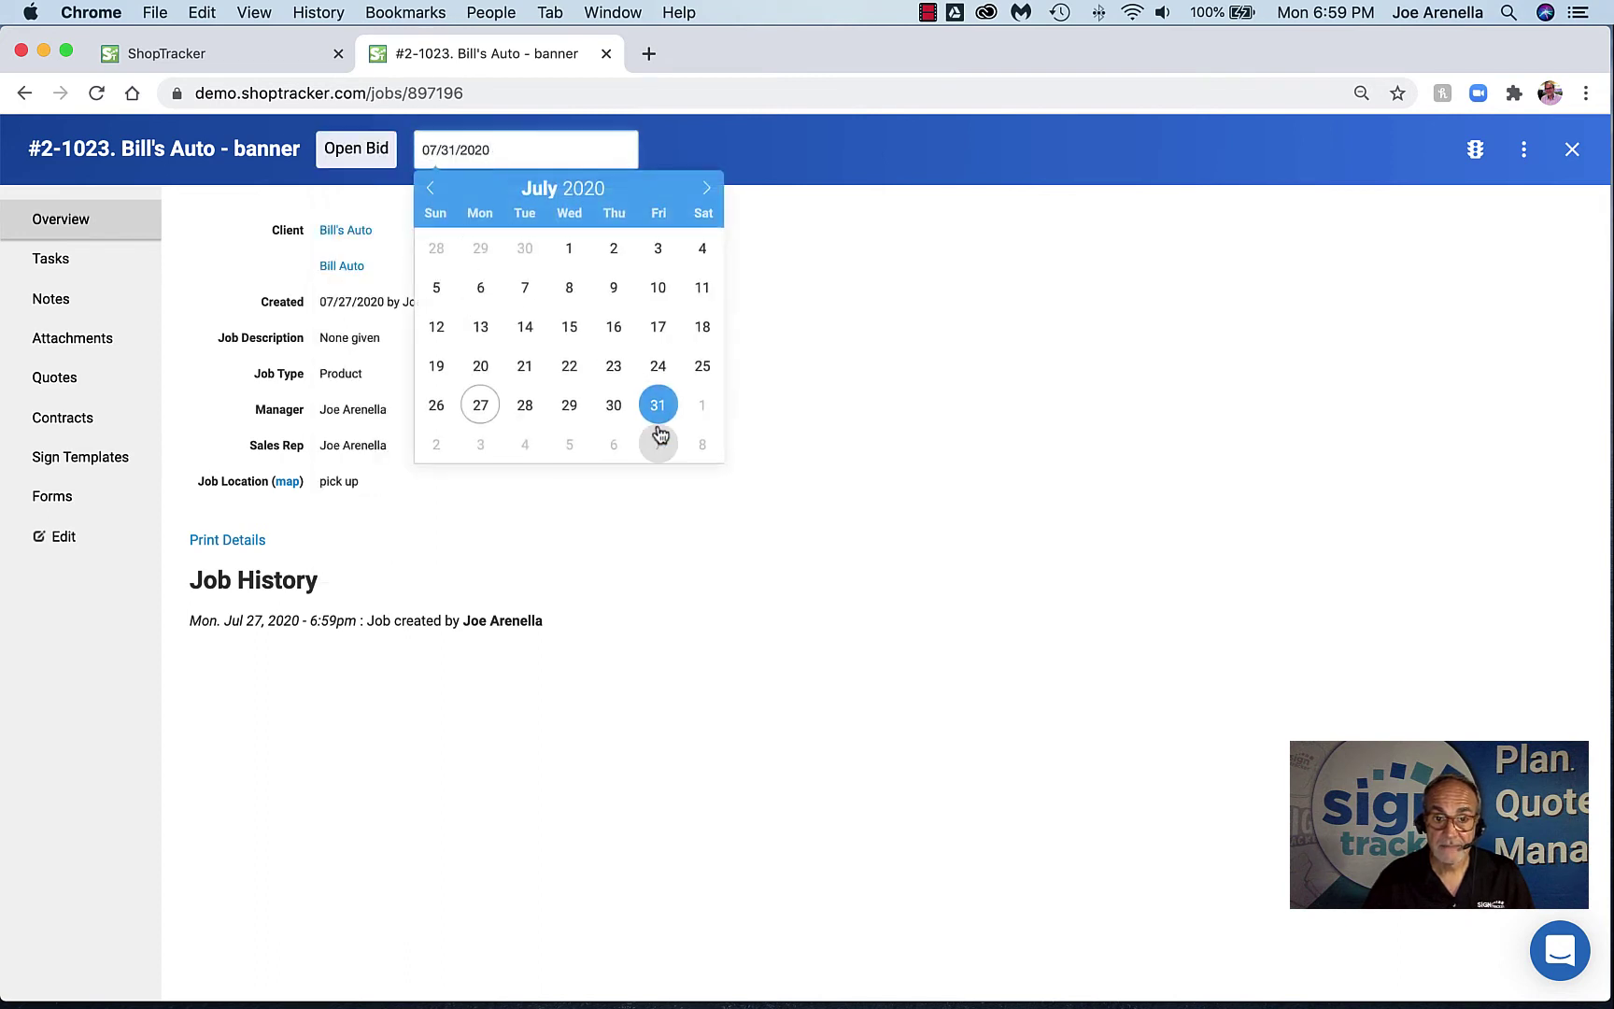
pyautogui.click(827, 439)
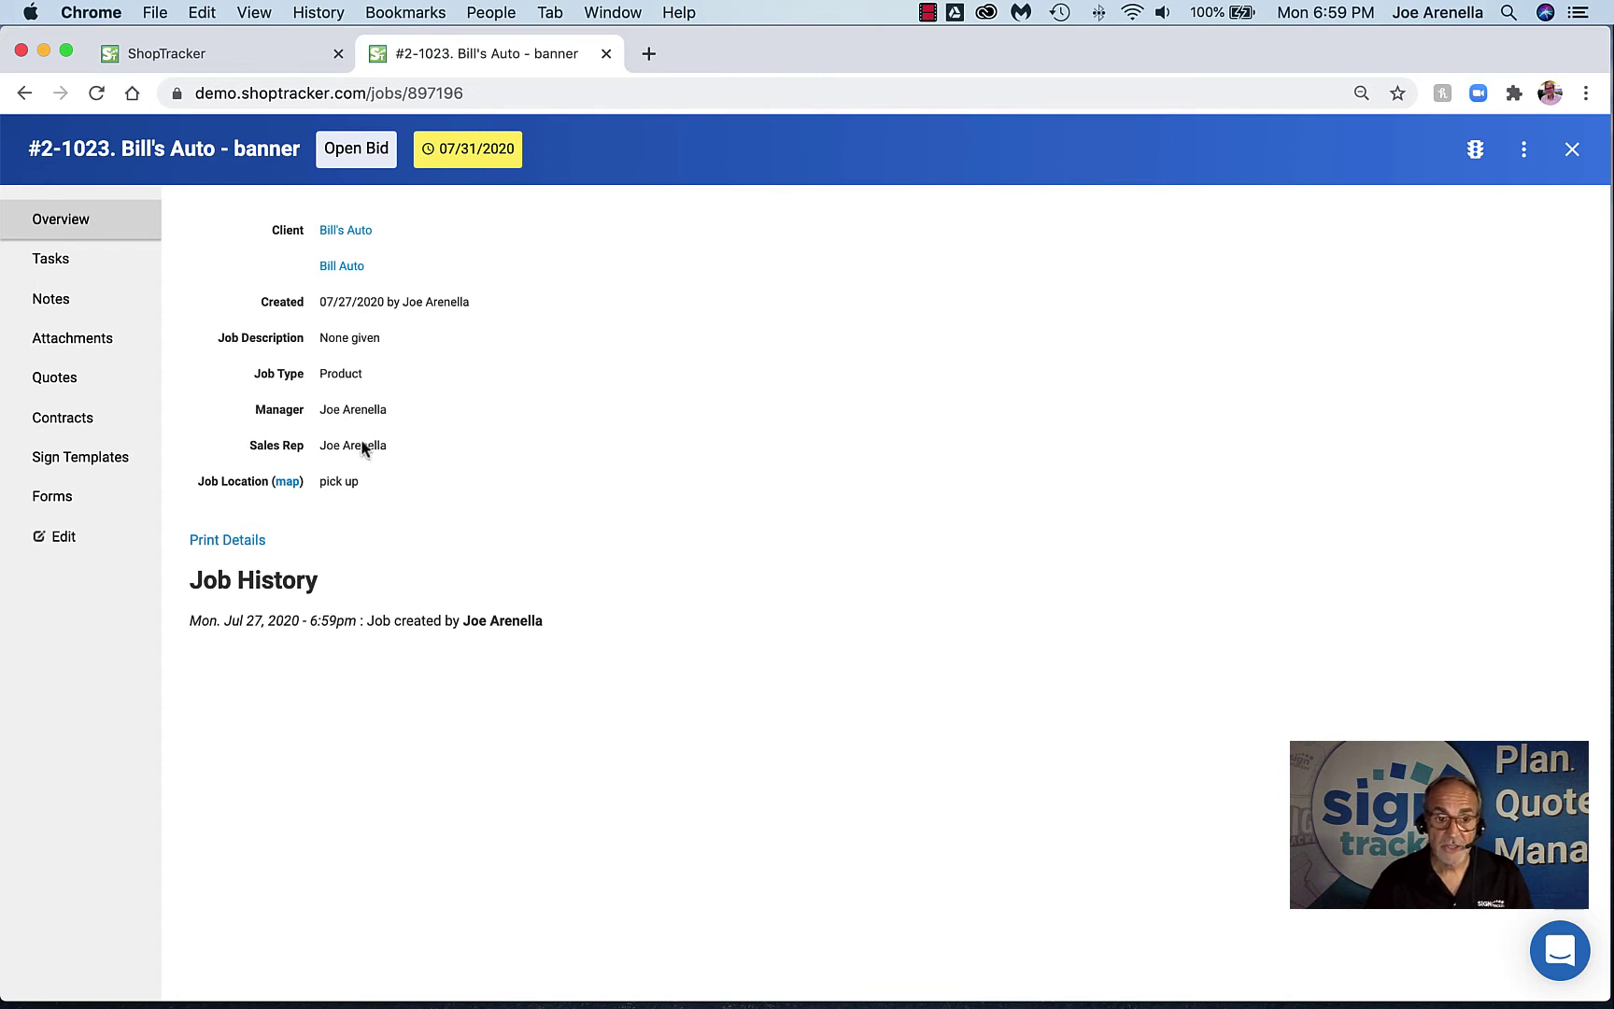
pyautogui.moveTo(189, 622); pyautogui.dragTo(537, 628)
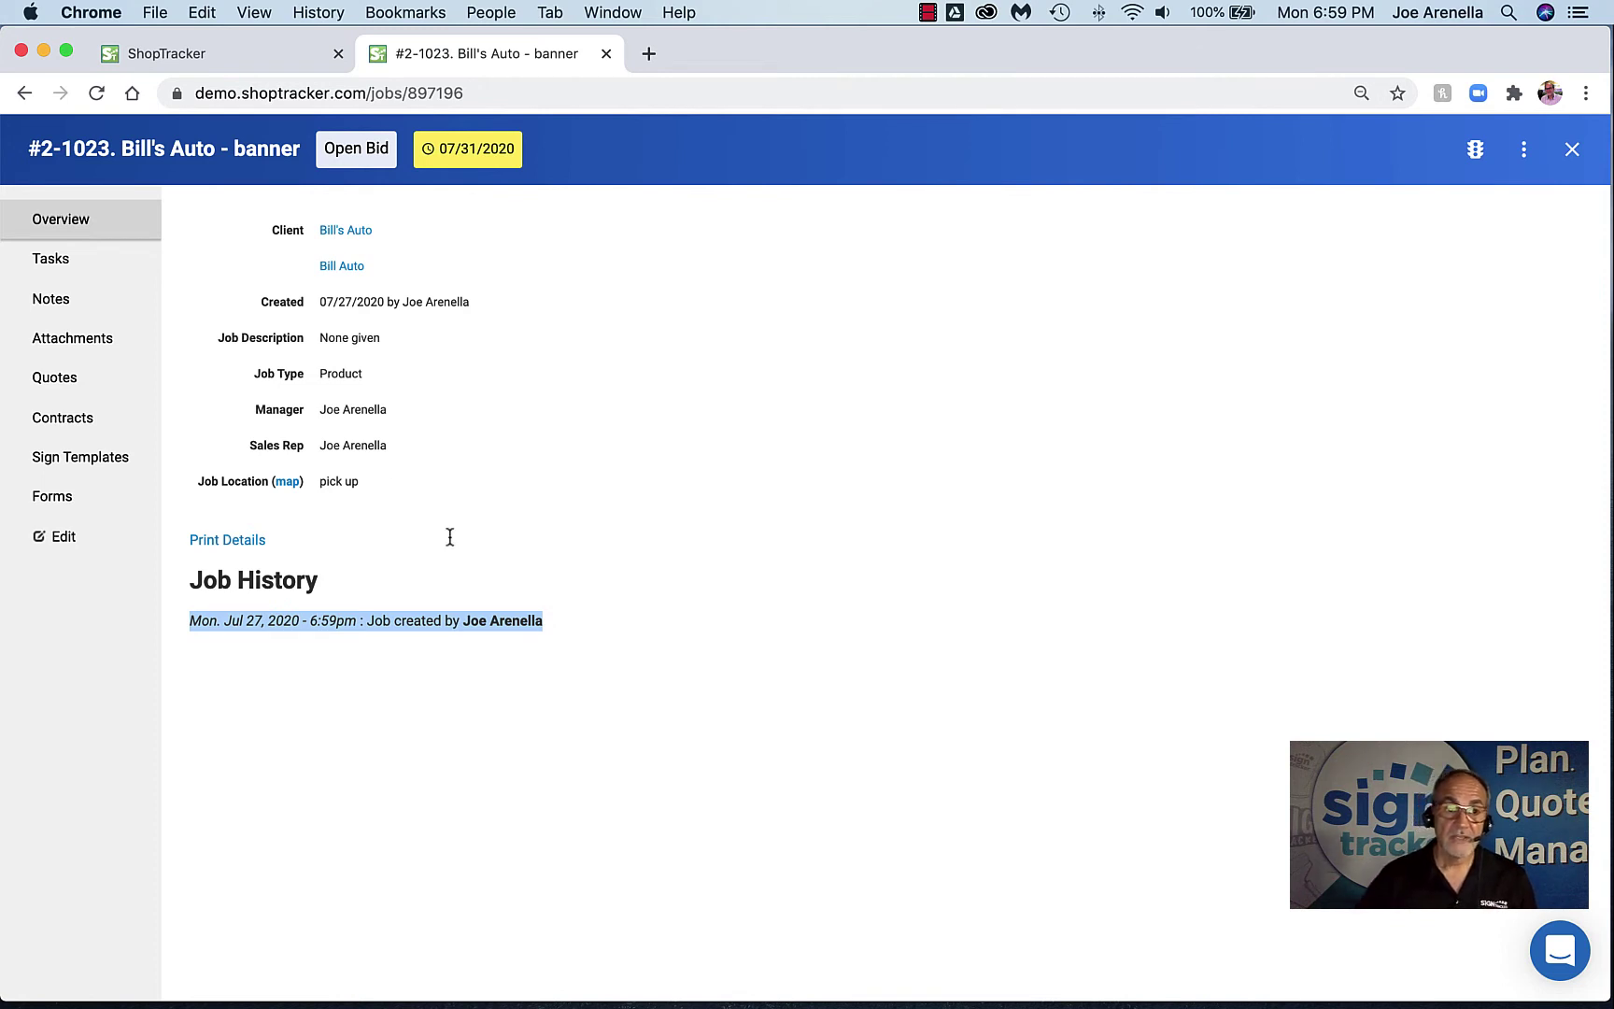
pyautogui.click(62, 267)
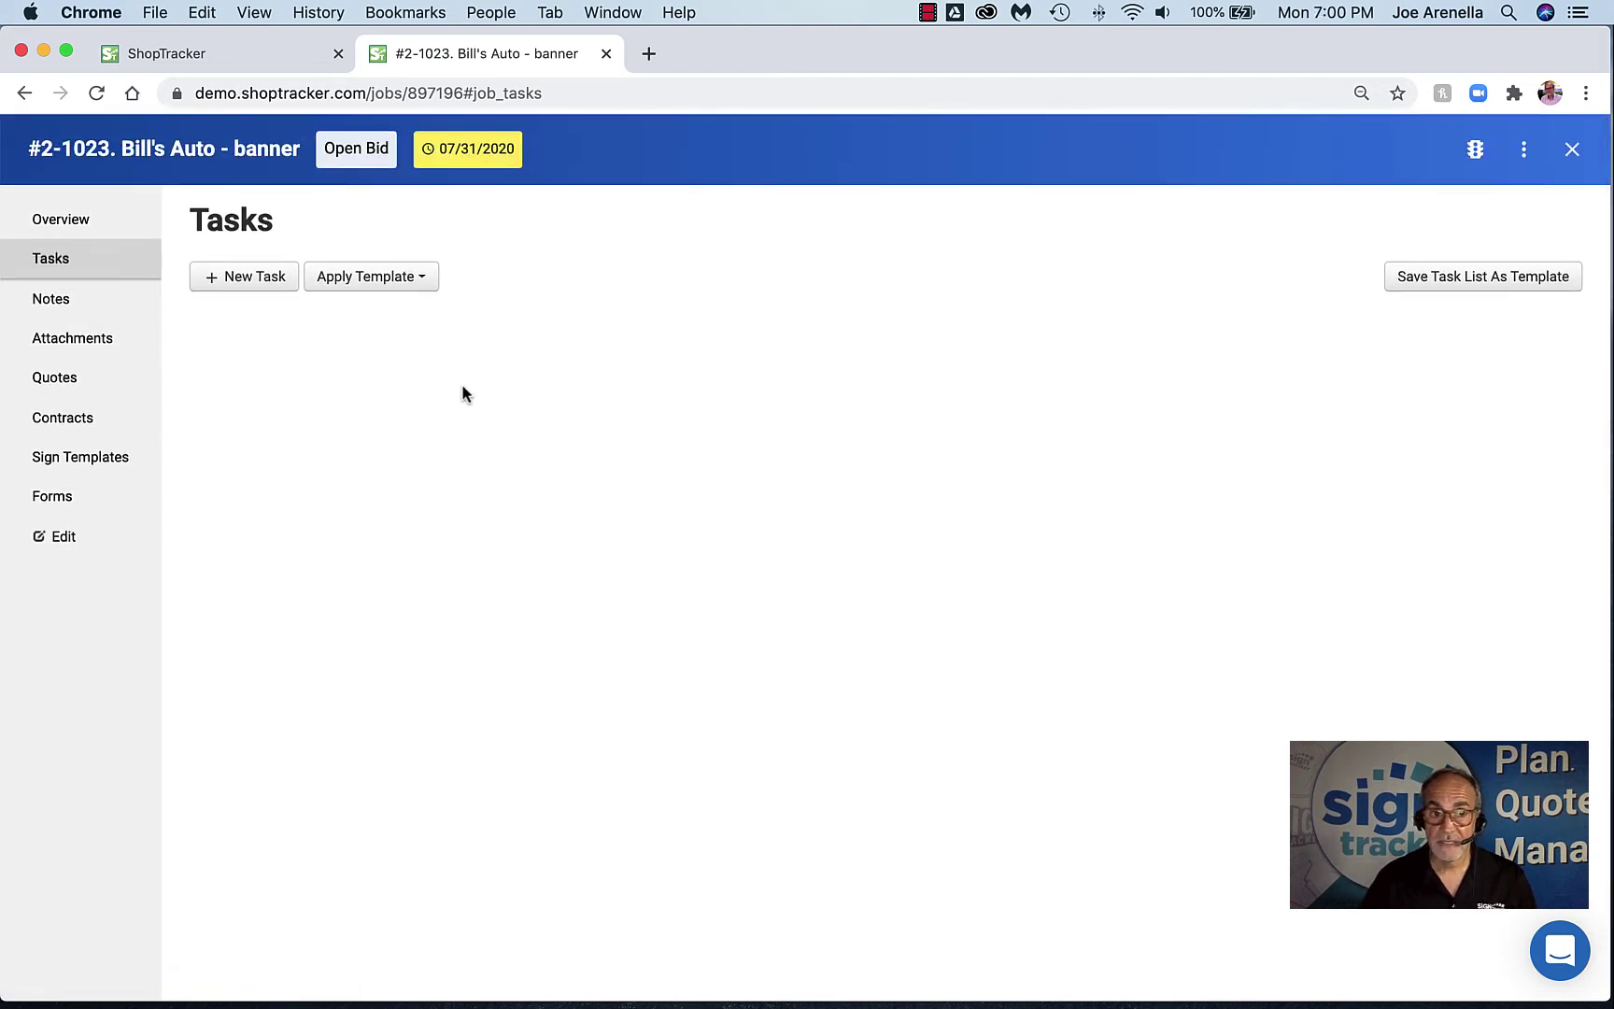
# Apply the Banner task template to the job
pyautogui.click(416, 281)
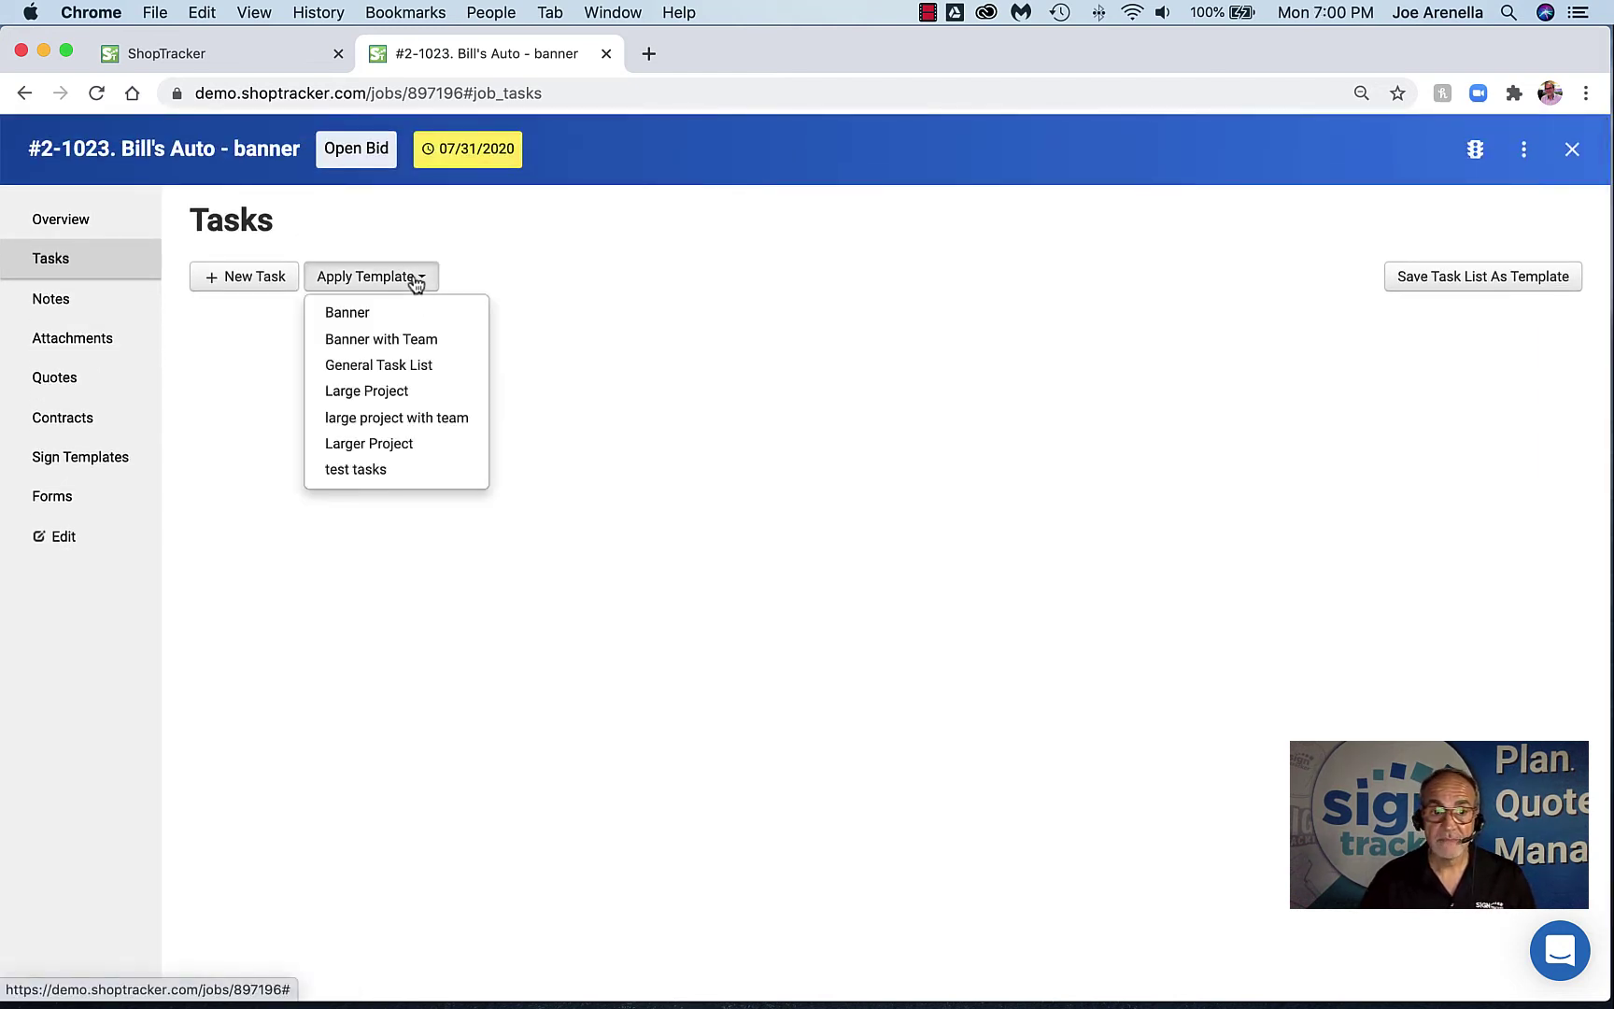
pyautogui.click(368, 318)
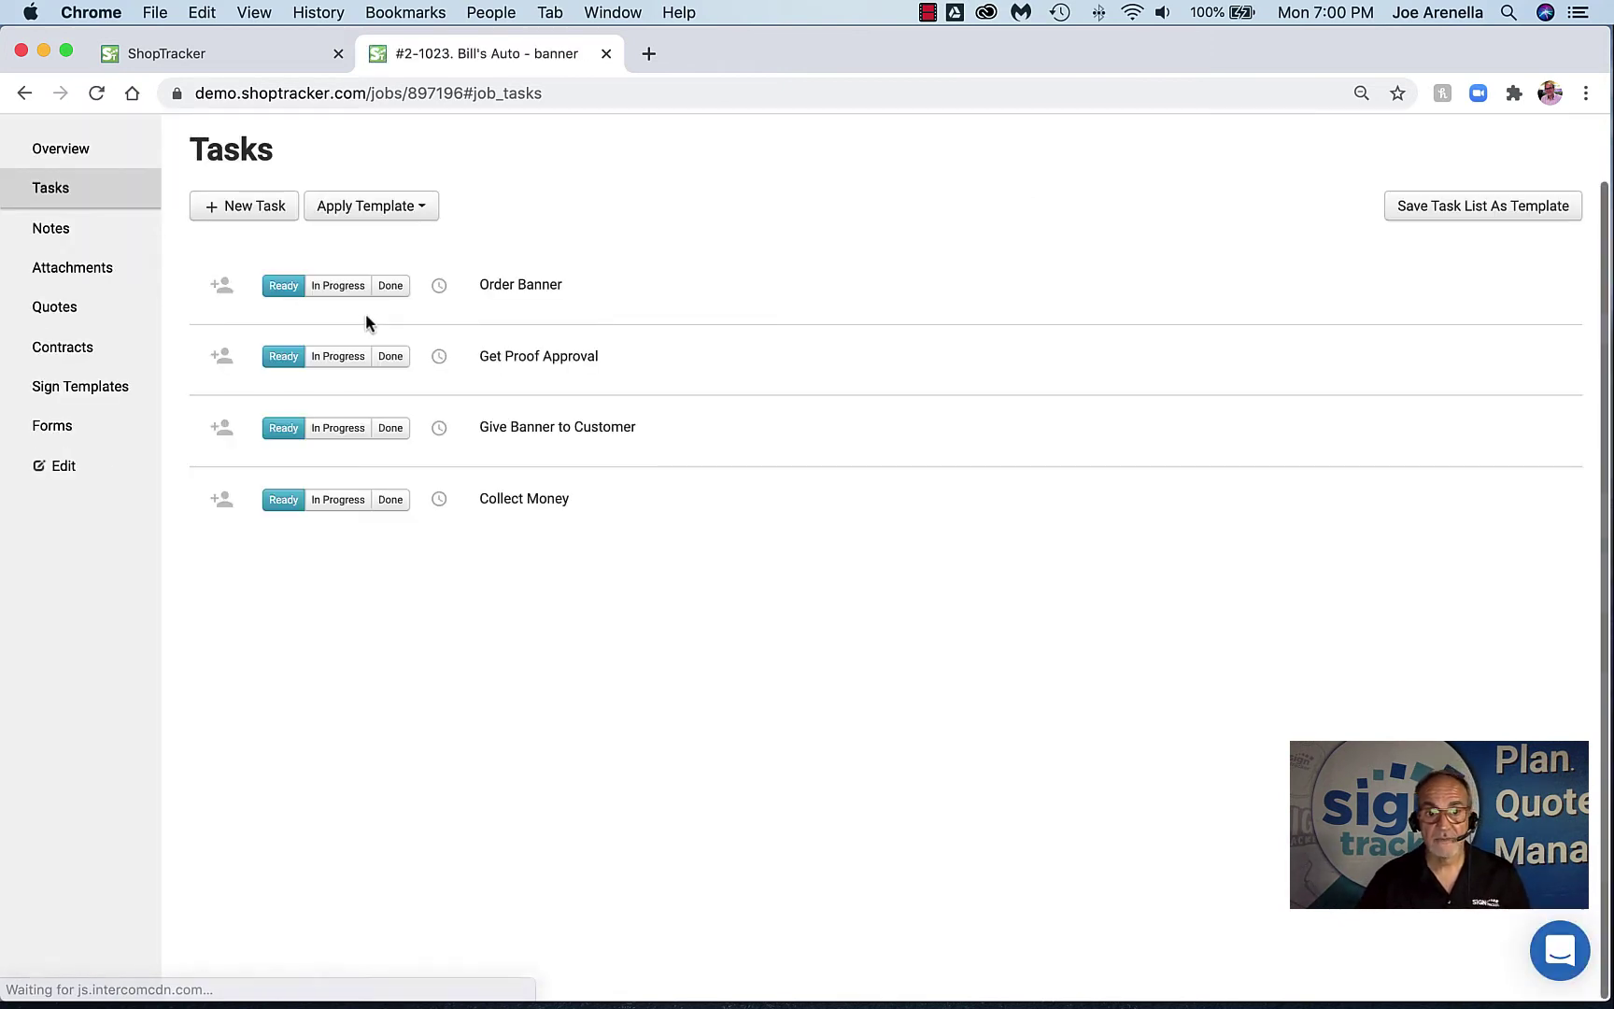
pyautogui.scroll(1, 458, 401)
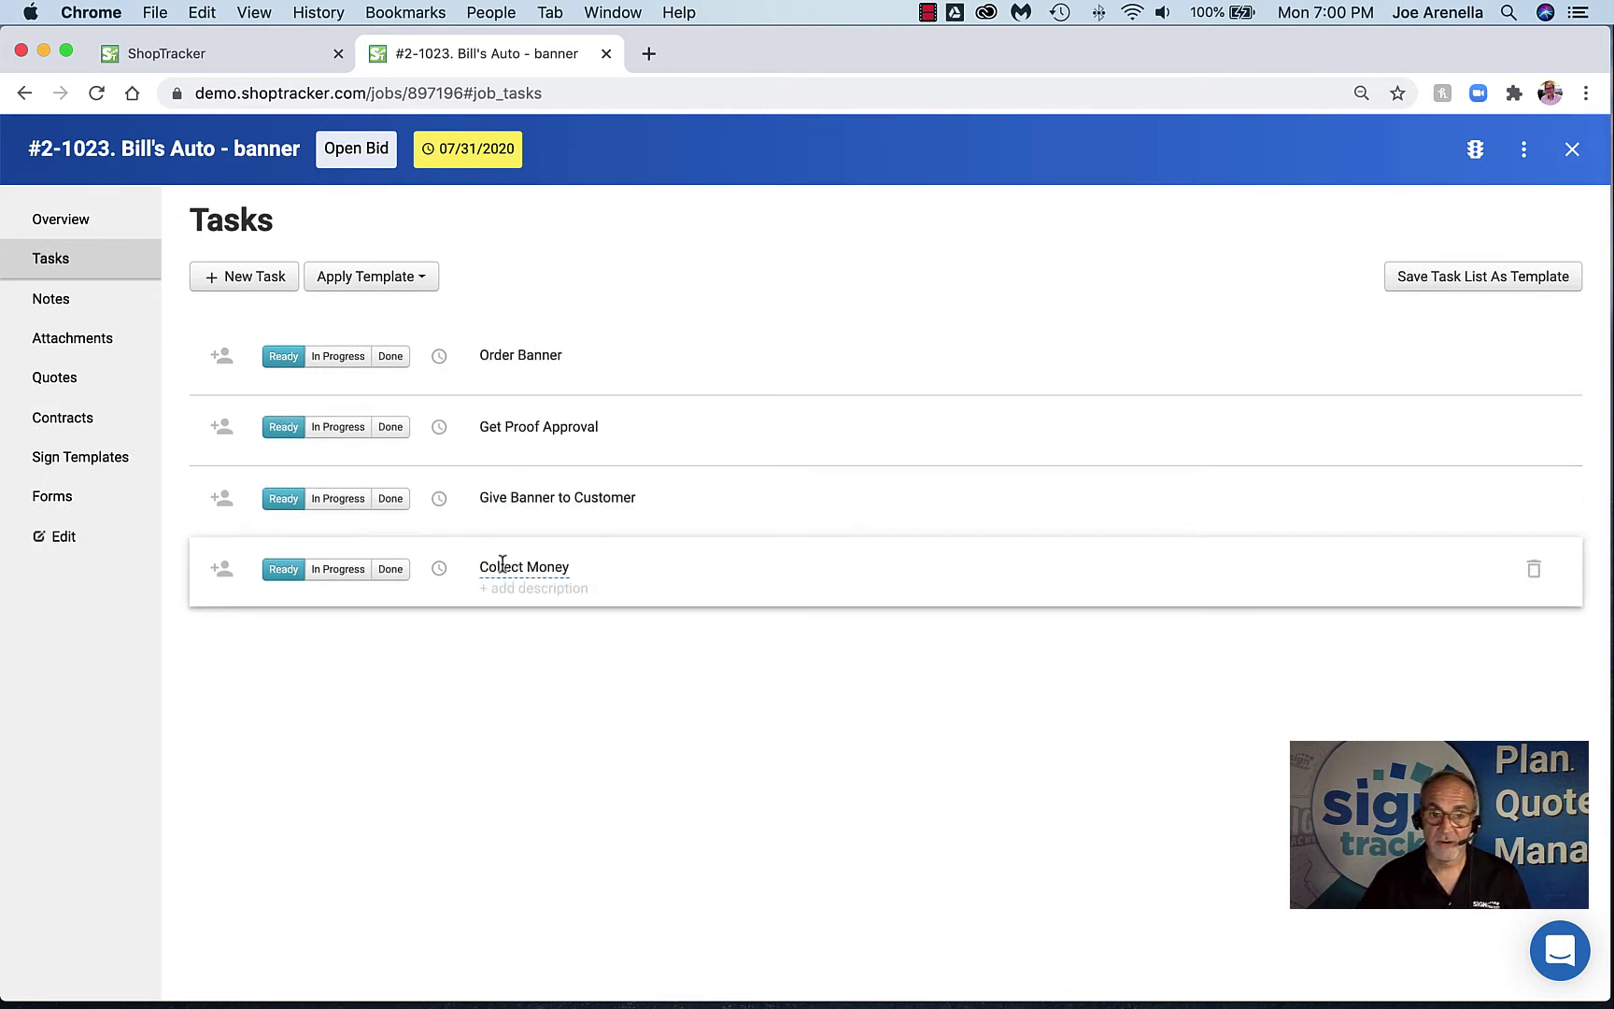
# Assign Order Banner to the staff member with a due date of July 30, 2020
pyautogui.click(225, 367)
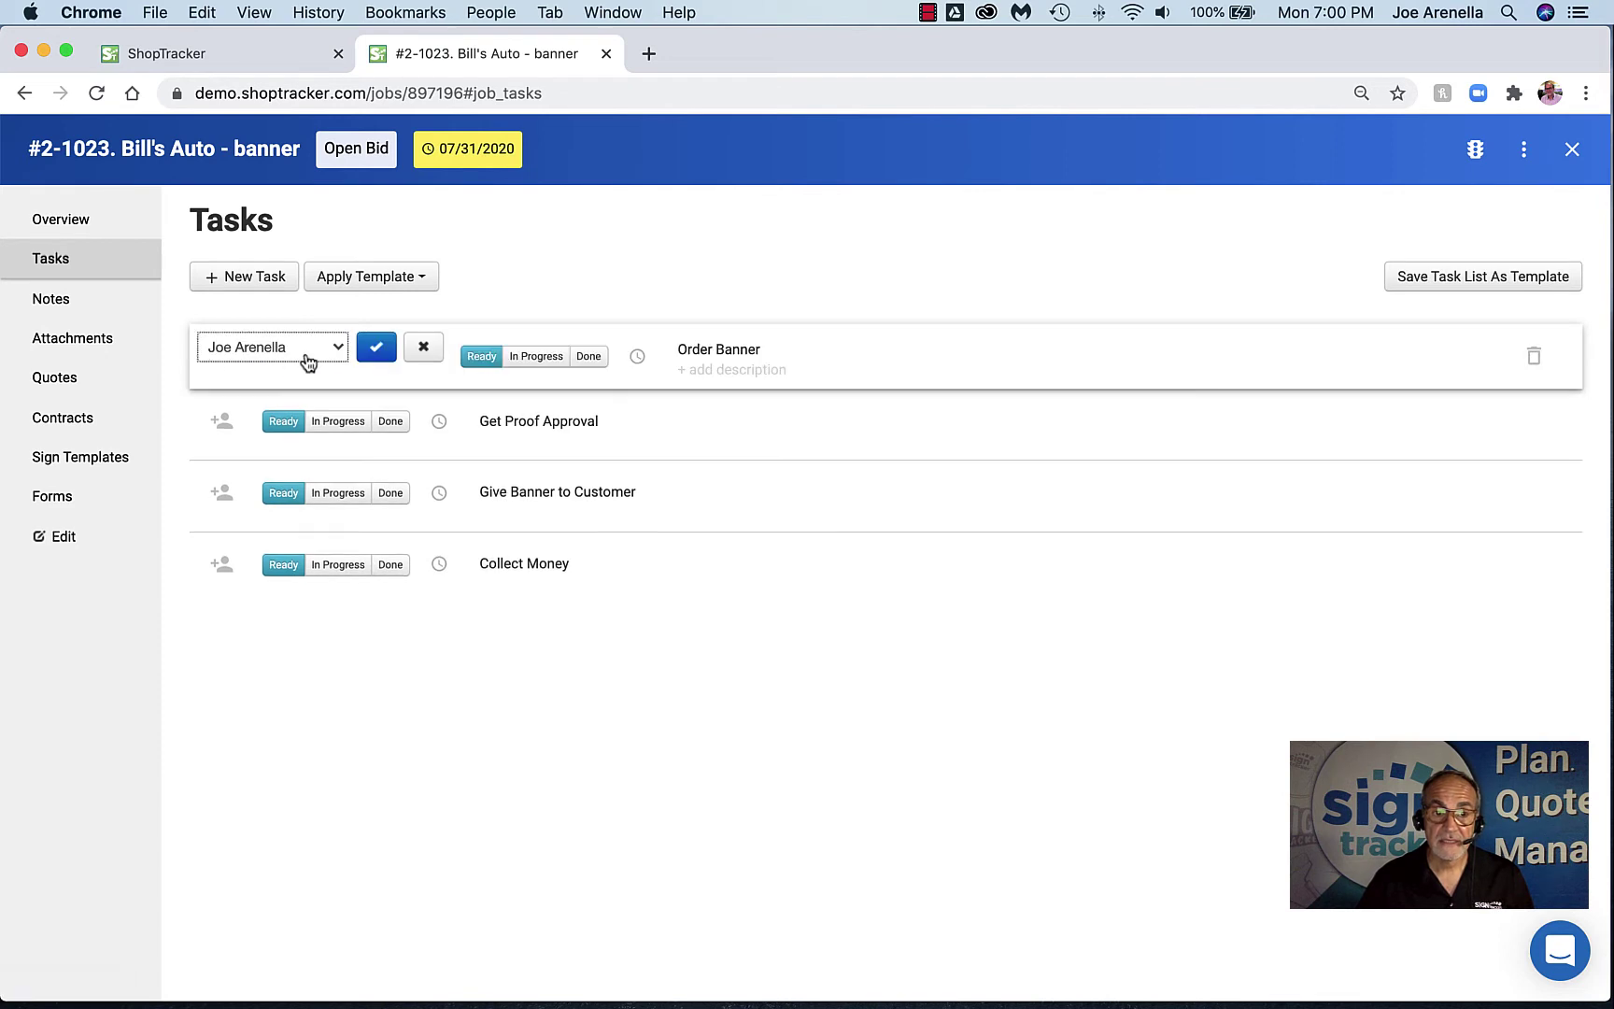
pyautogui.click(374, 350)
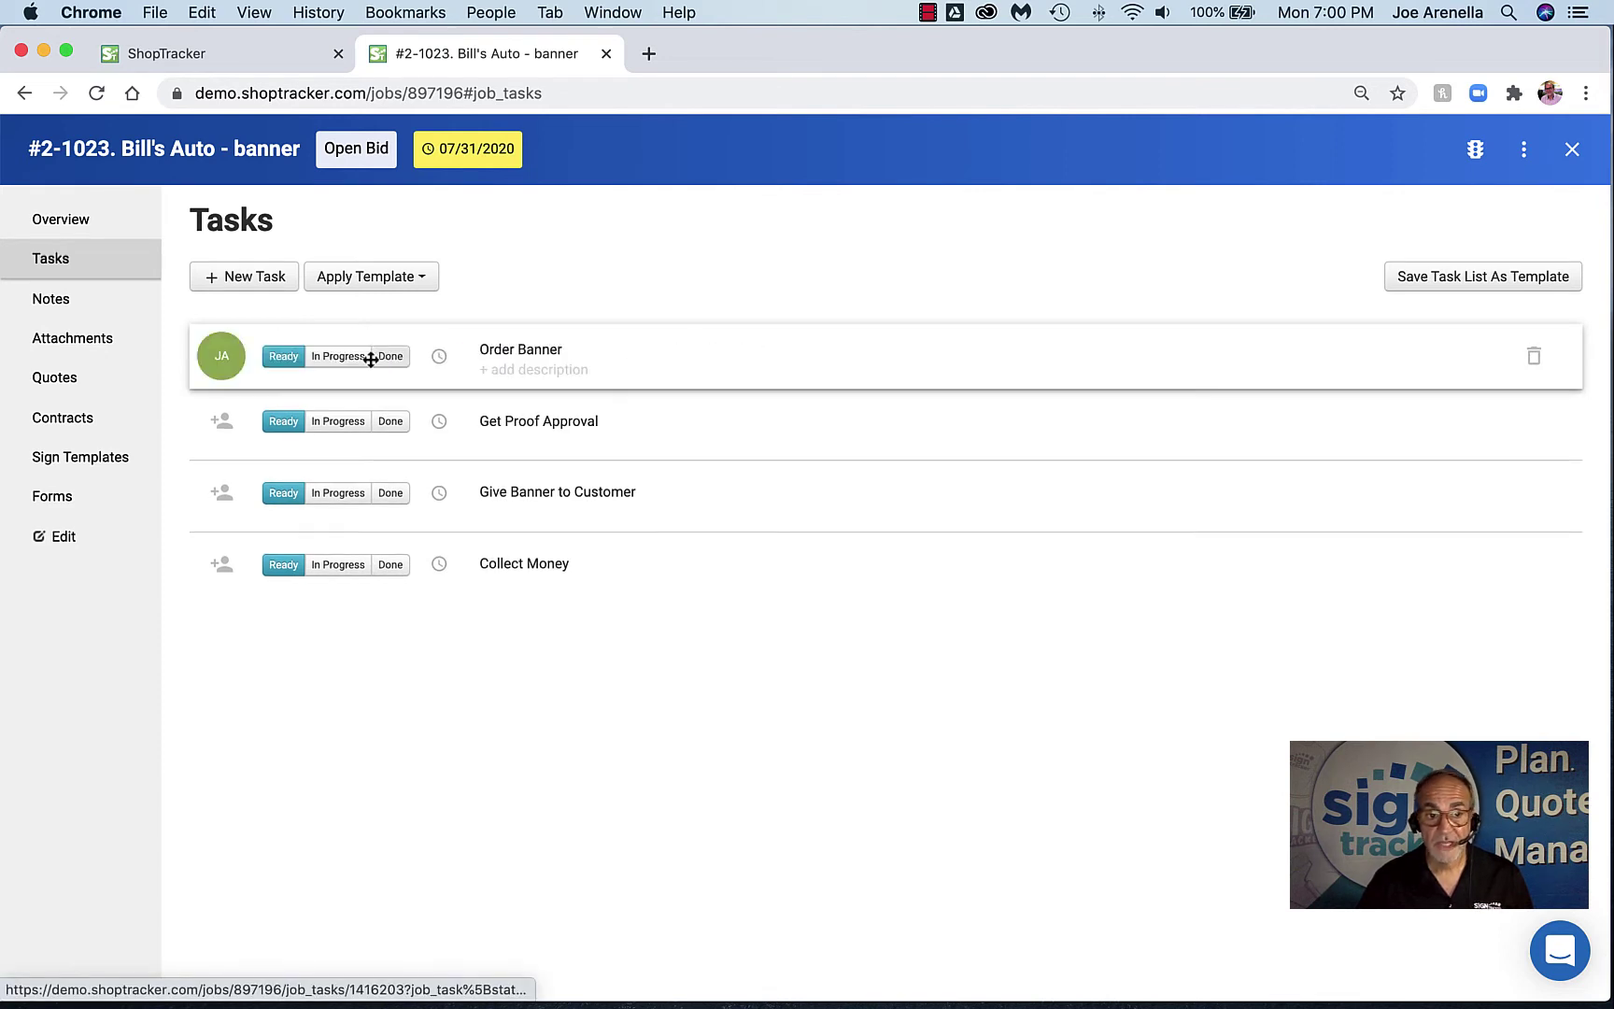
pyautogui.click(441, 357)
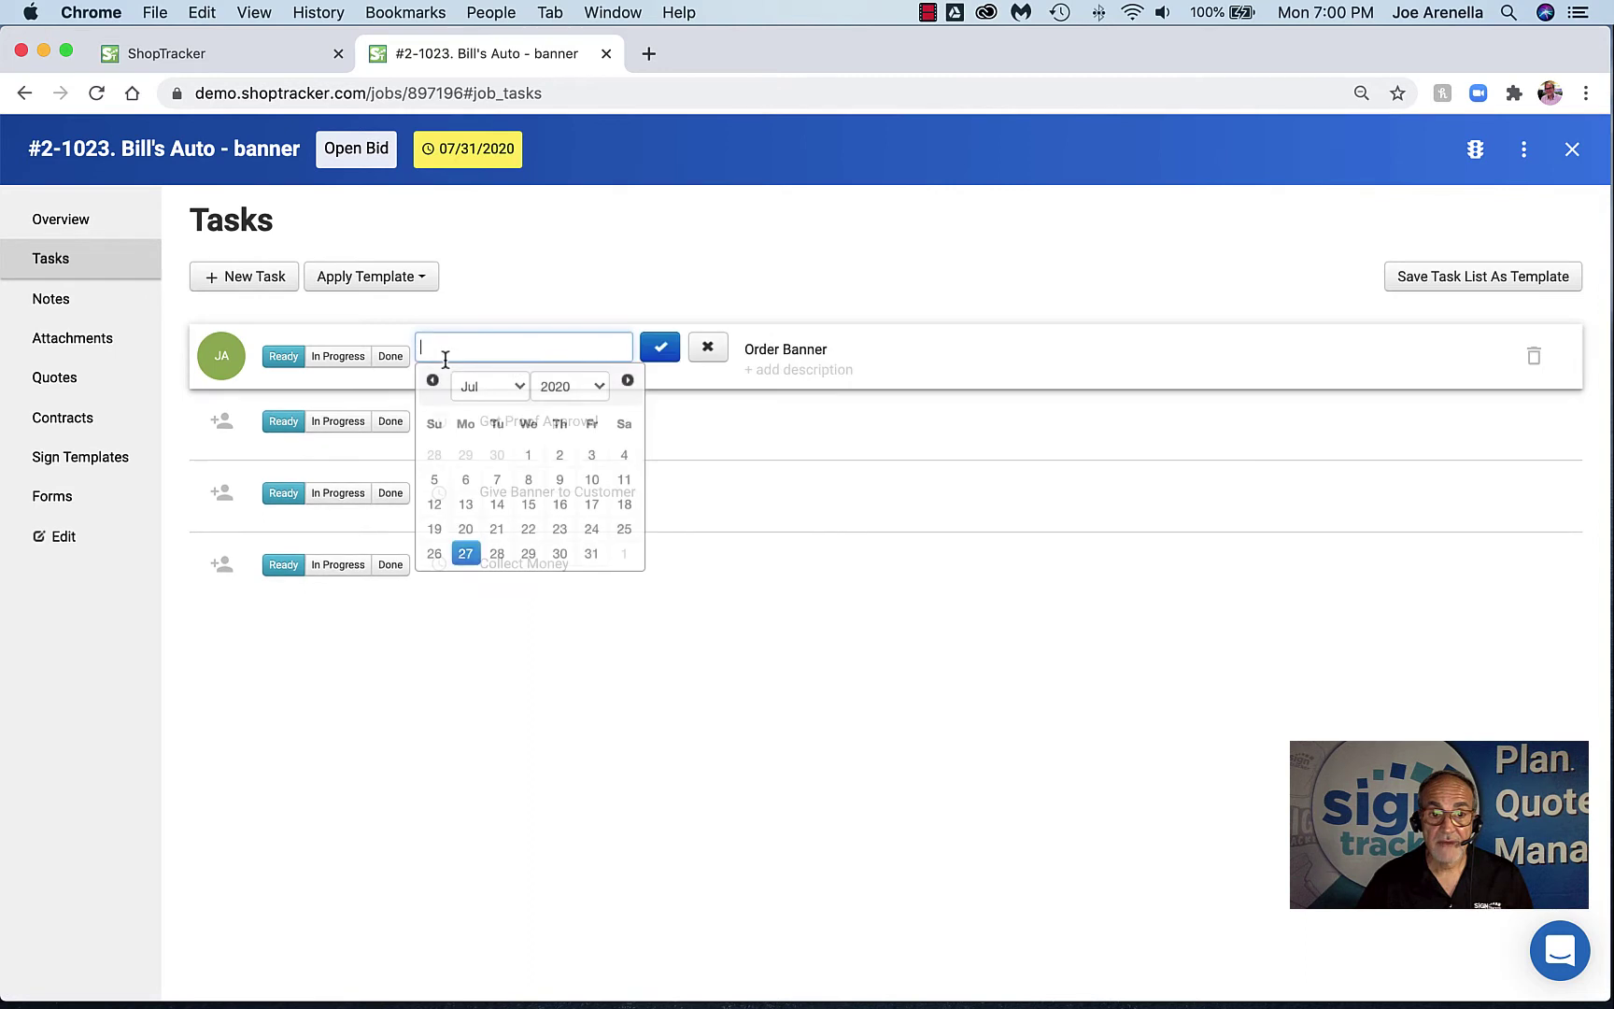
pyautogui.click(557, 553)
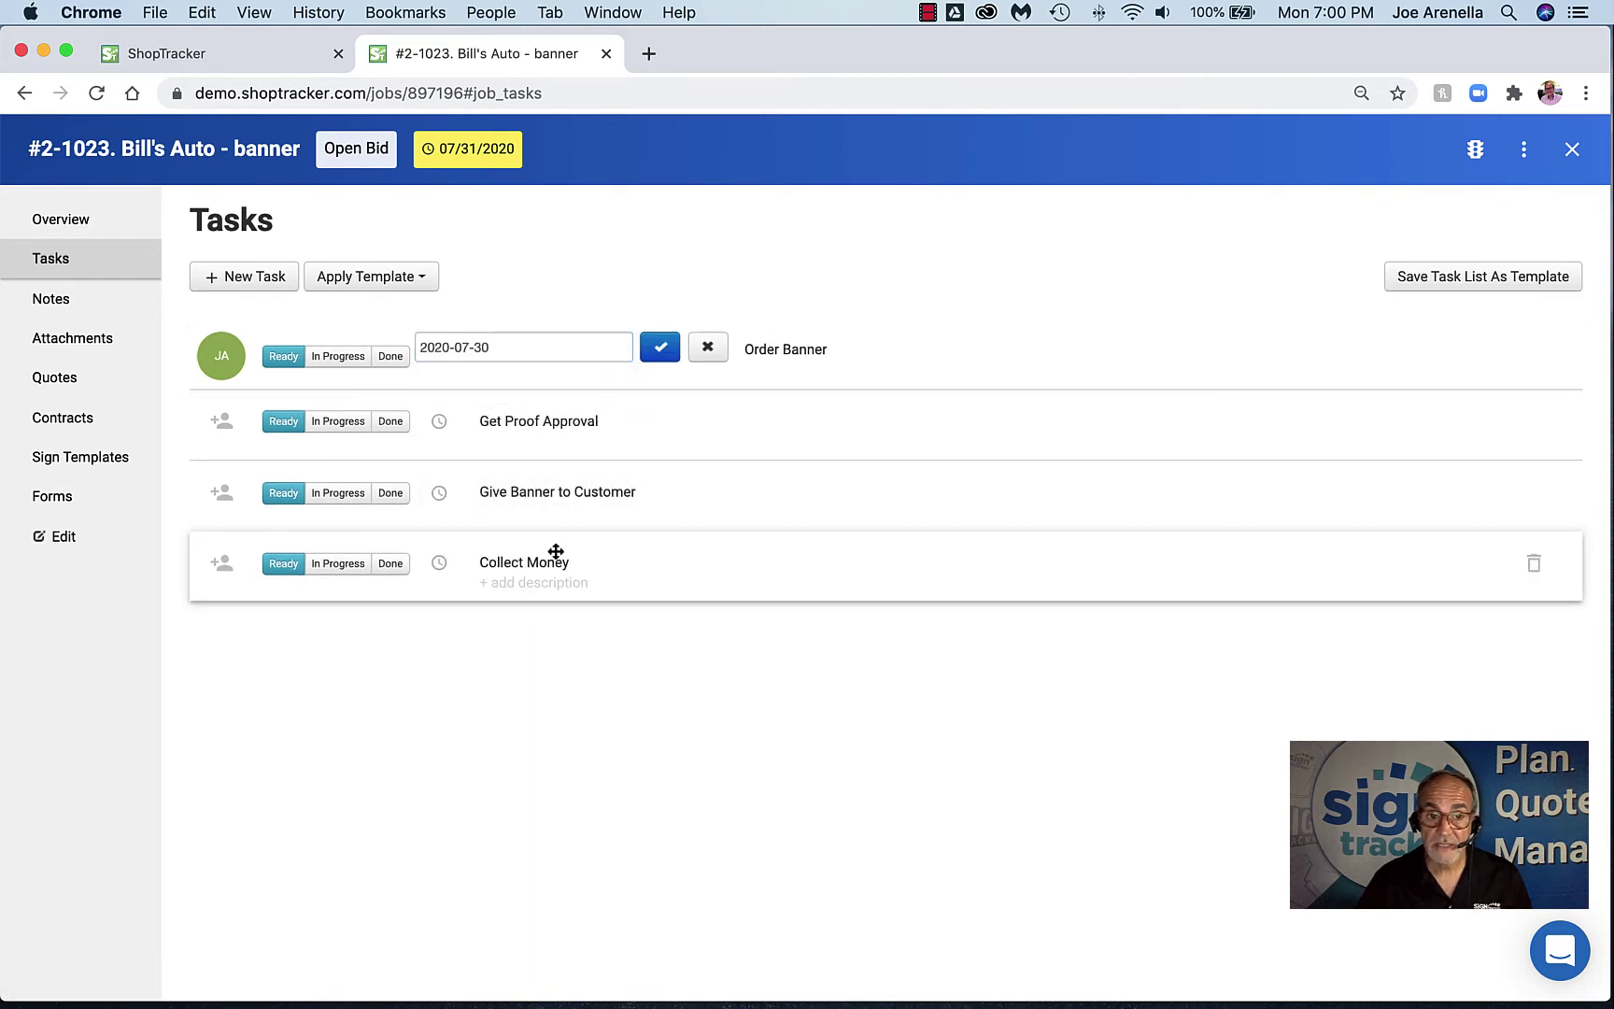
pyautogui.click(659, 353)
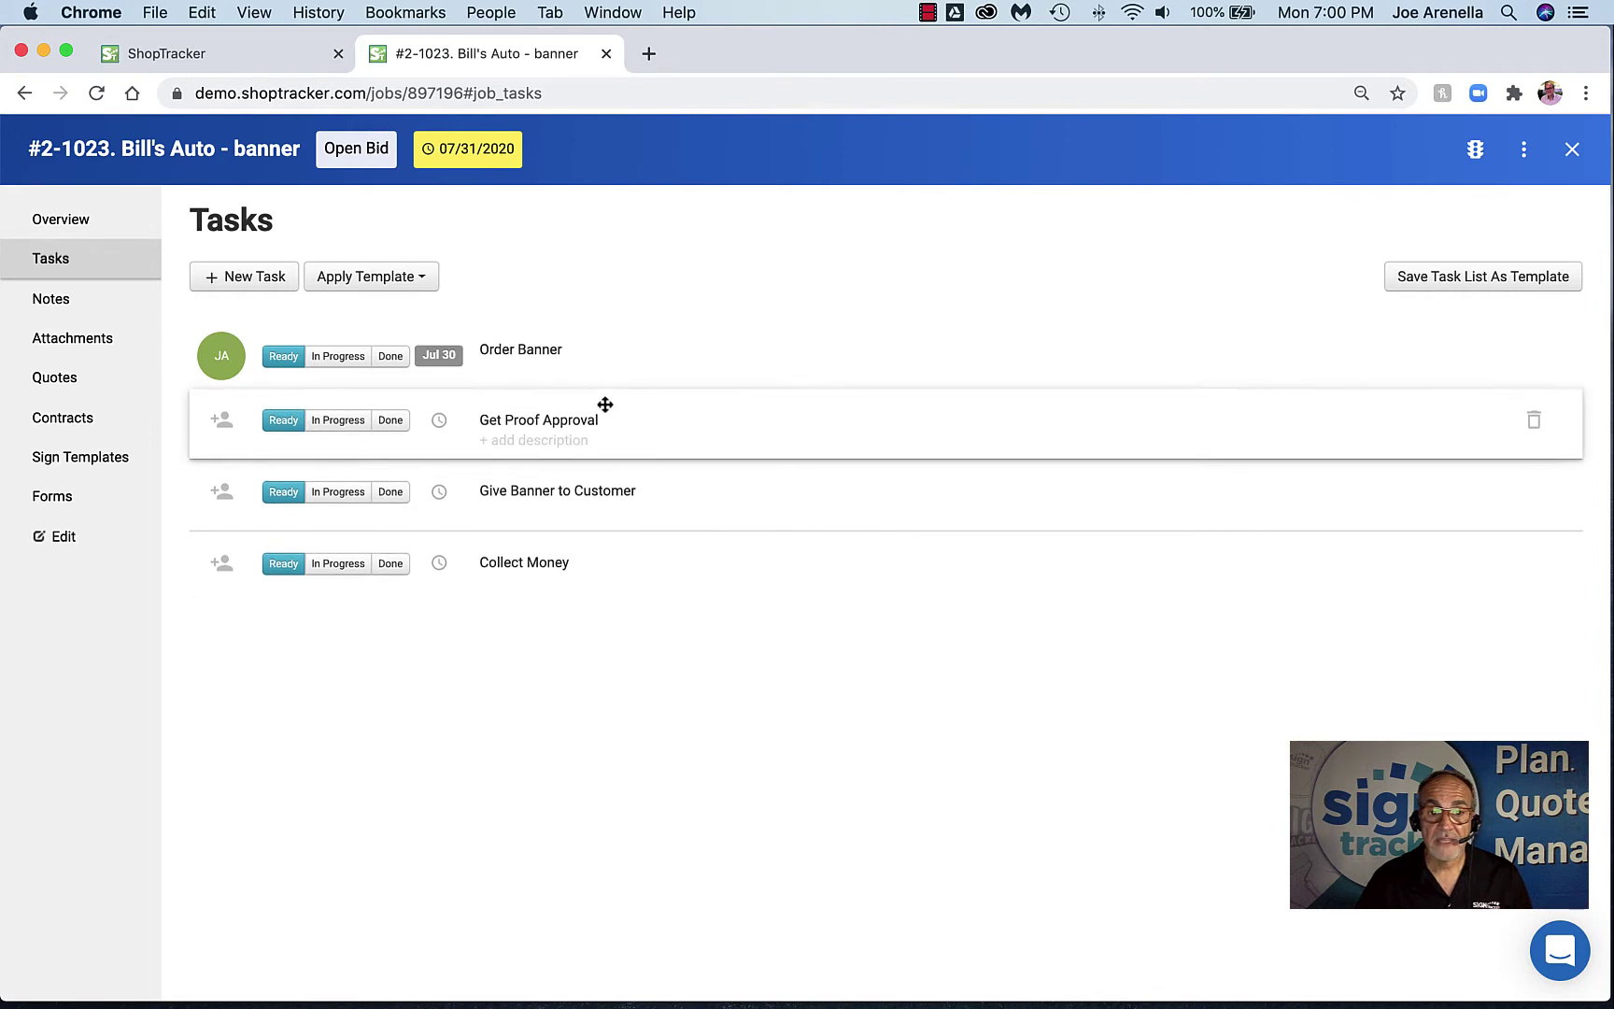
pyautogui.click(538, 371)
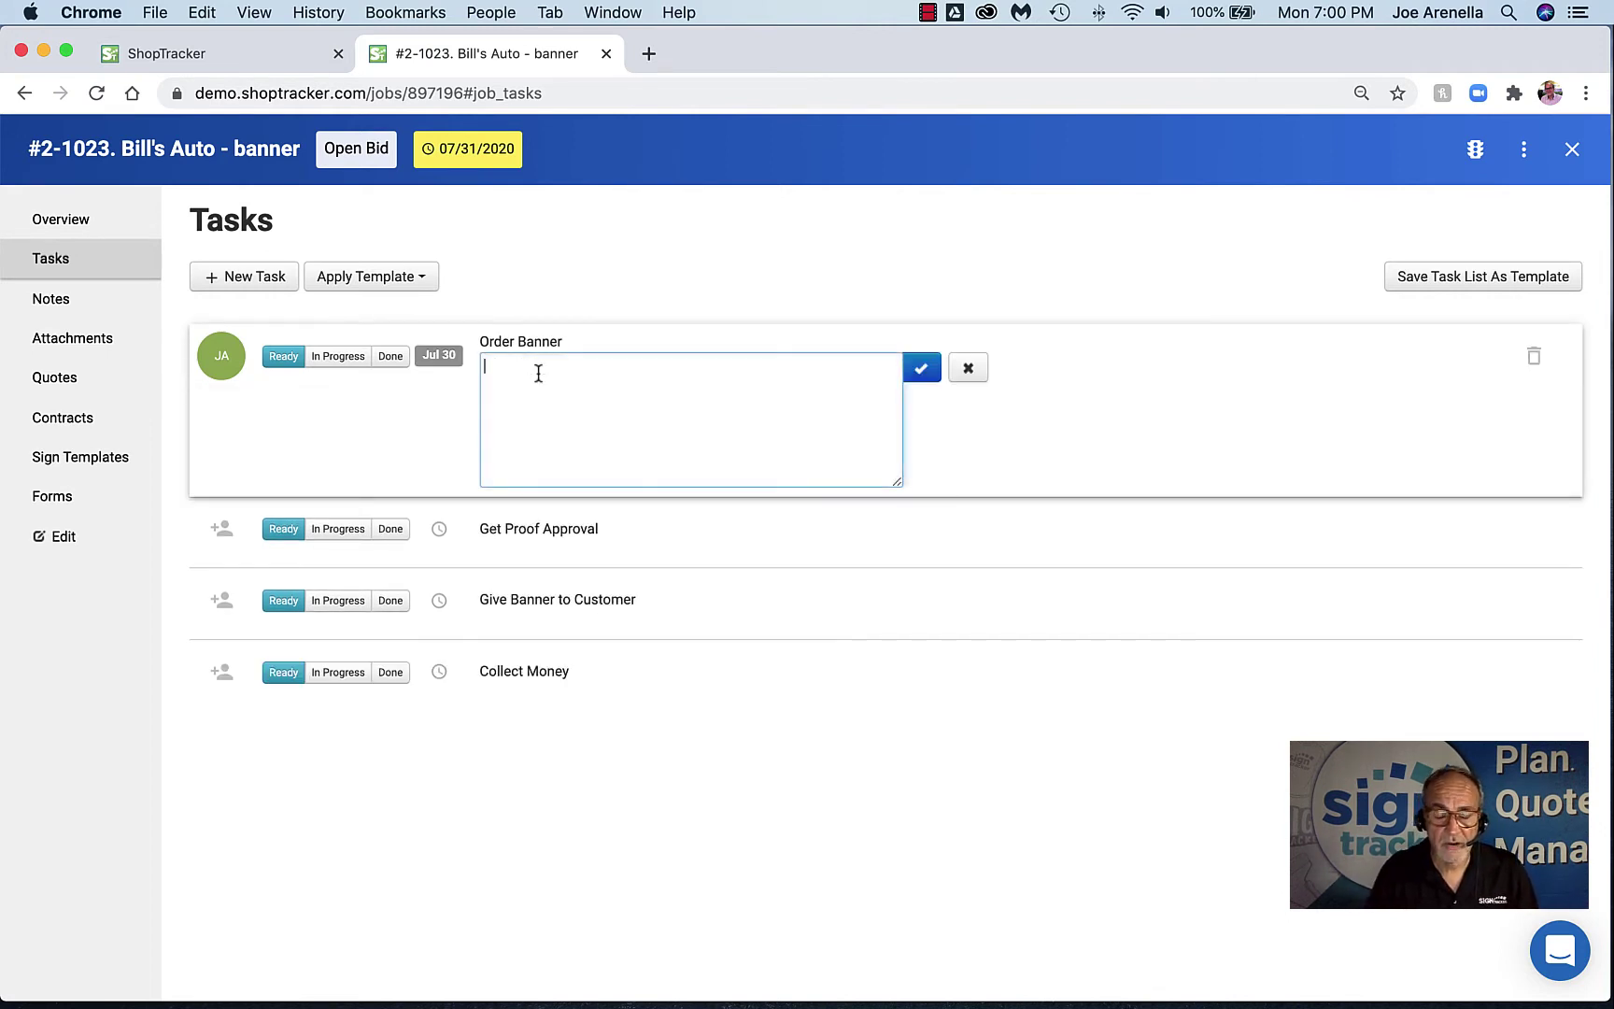
# Save a short Order Banner description naming the colleague to see
pyautogui.write('su')
pyautogui.press('BackSpace')
pyautogui.press('BackSpace')
pyautogui.write('see')
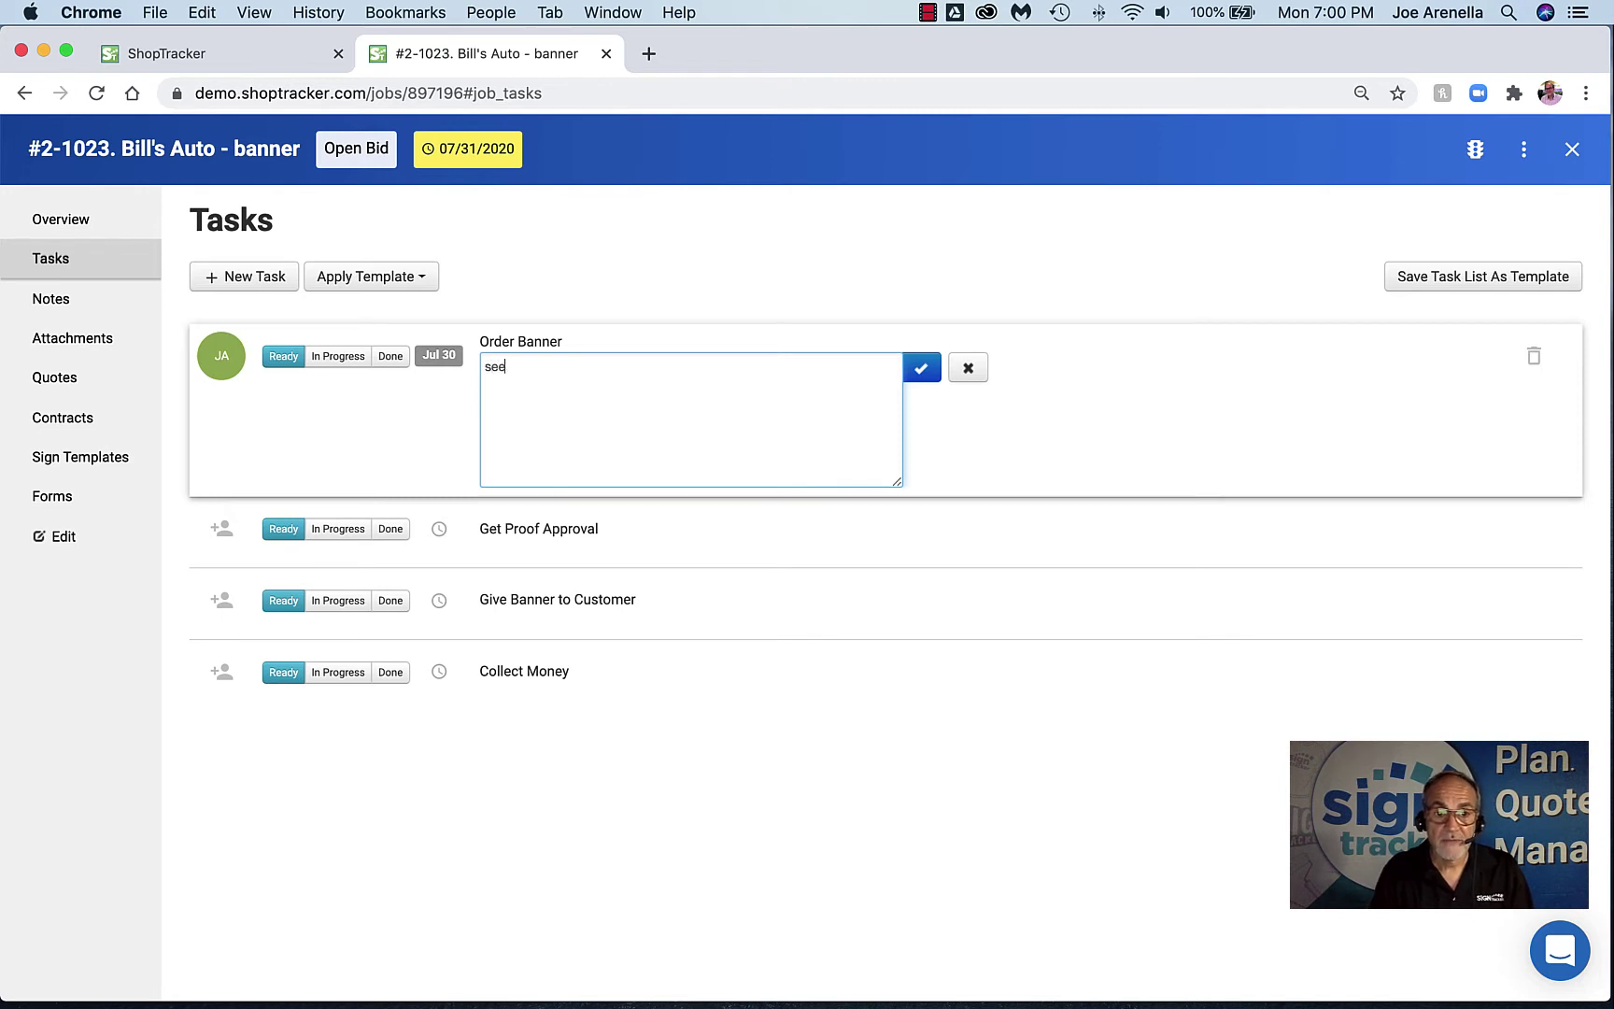
pyautogui.write(' joe')
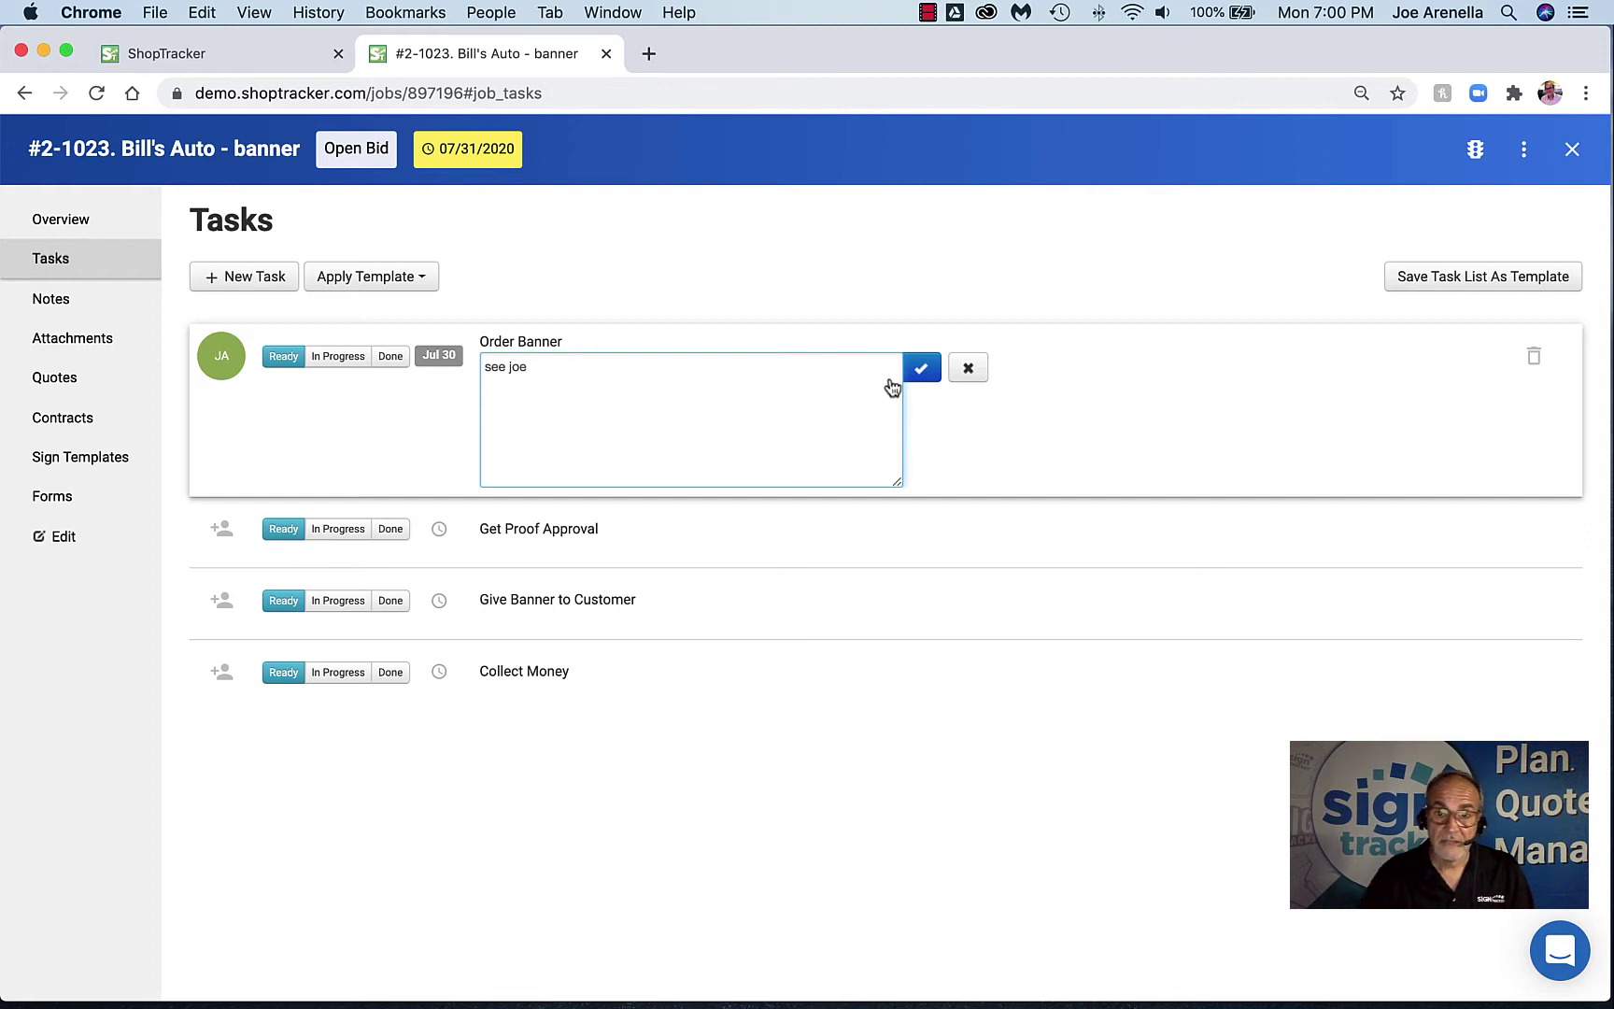
pyautogui.click(919, 368)
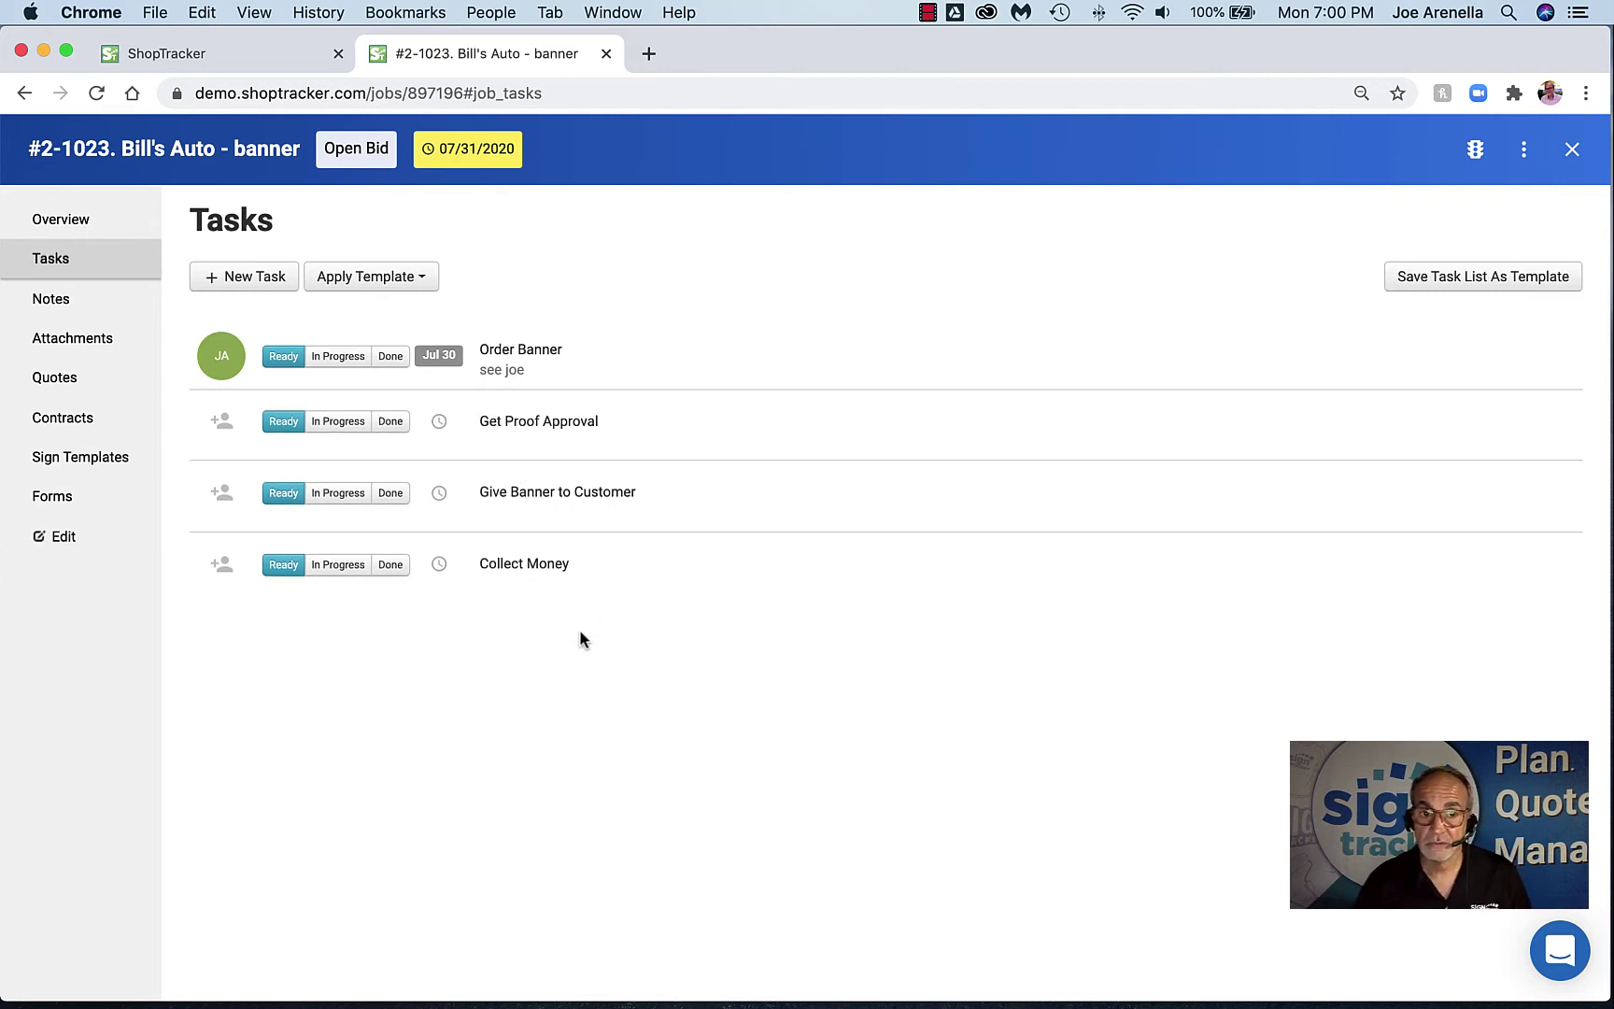
pyautogui.moveTo(1350, 554)
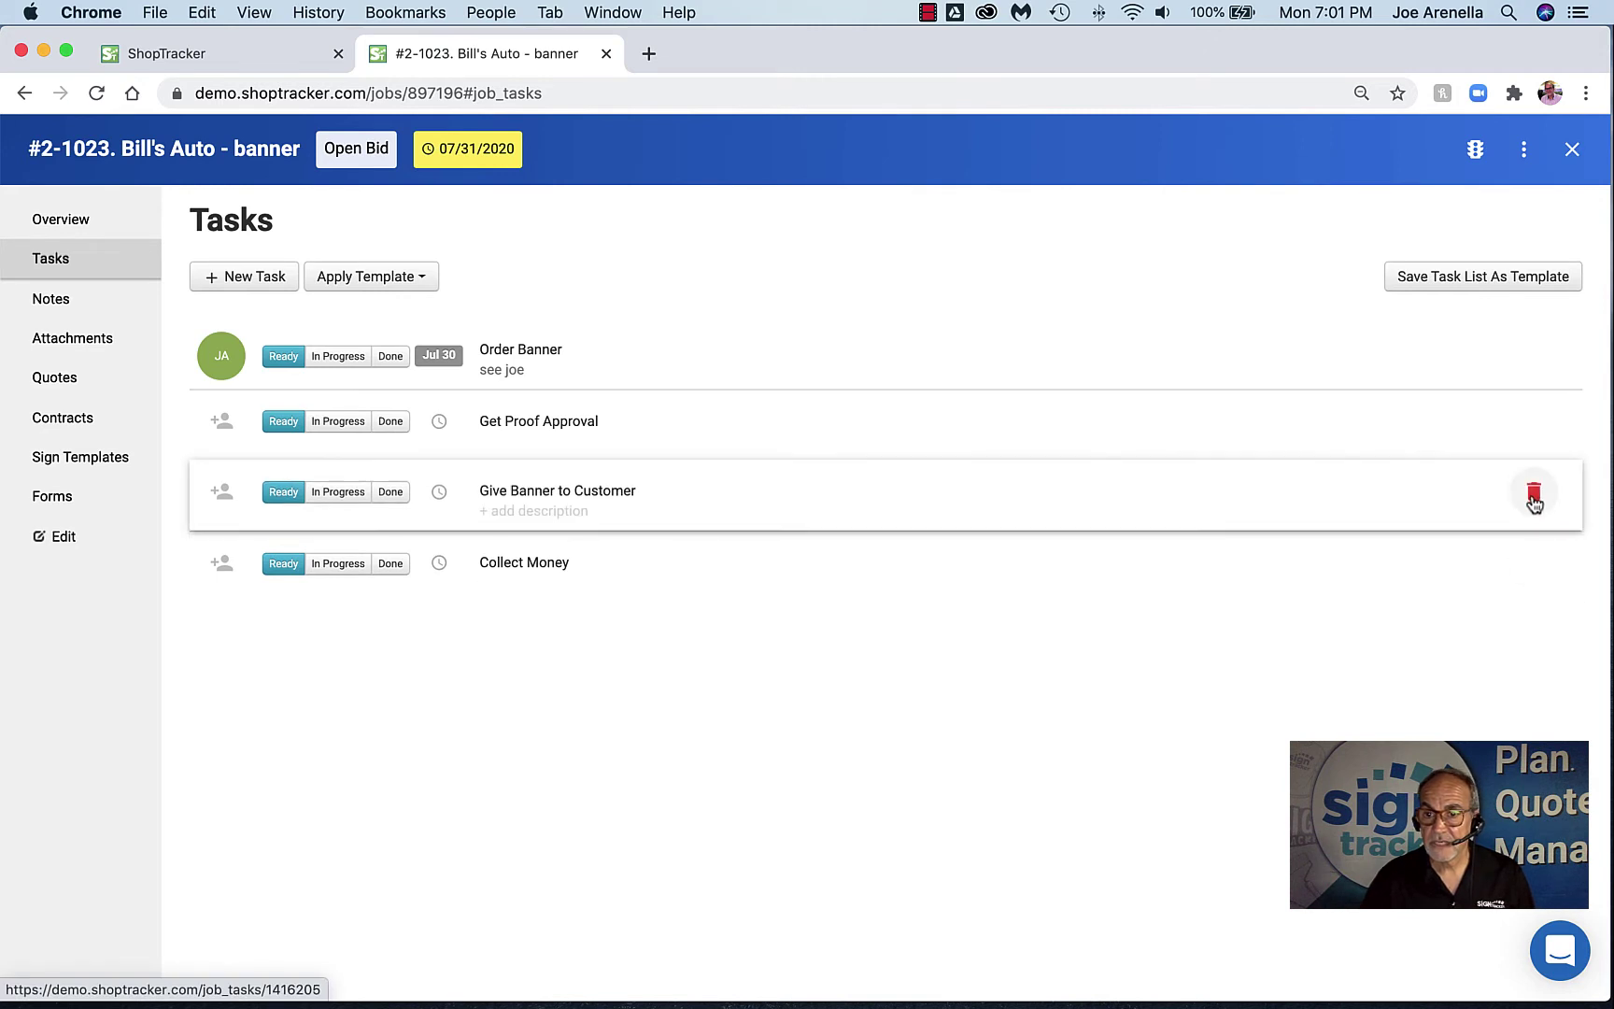
# Delete the four Banner tasks: Give Banner to Customer, Get Proof Approval, Order Banner, Collect Money
pyautogui.click(1533, 493)
pyautogui.click(1536, 433)
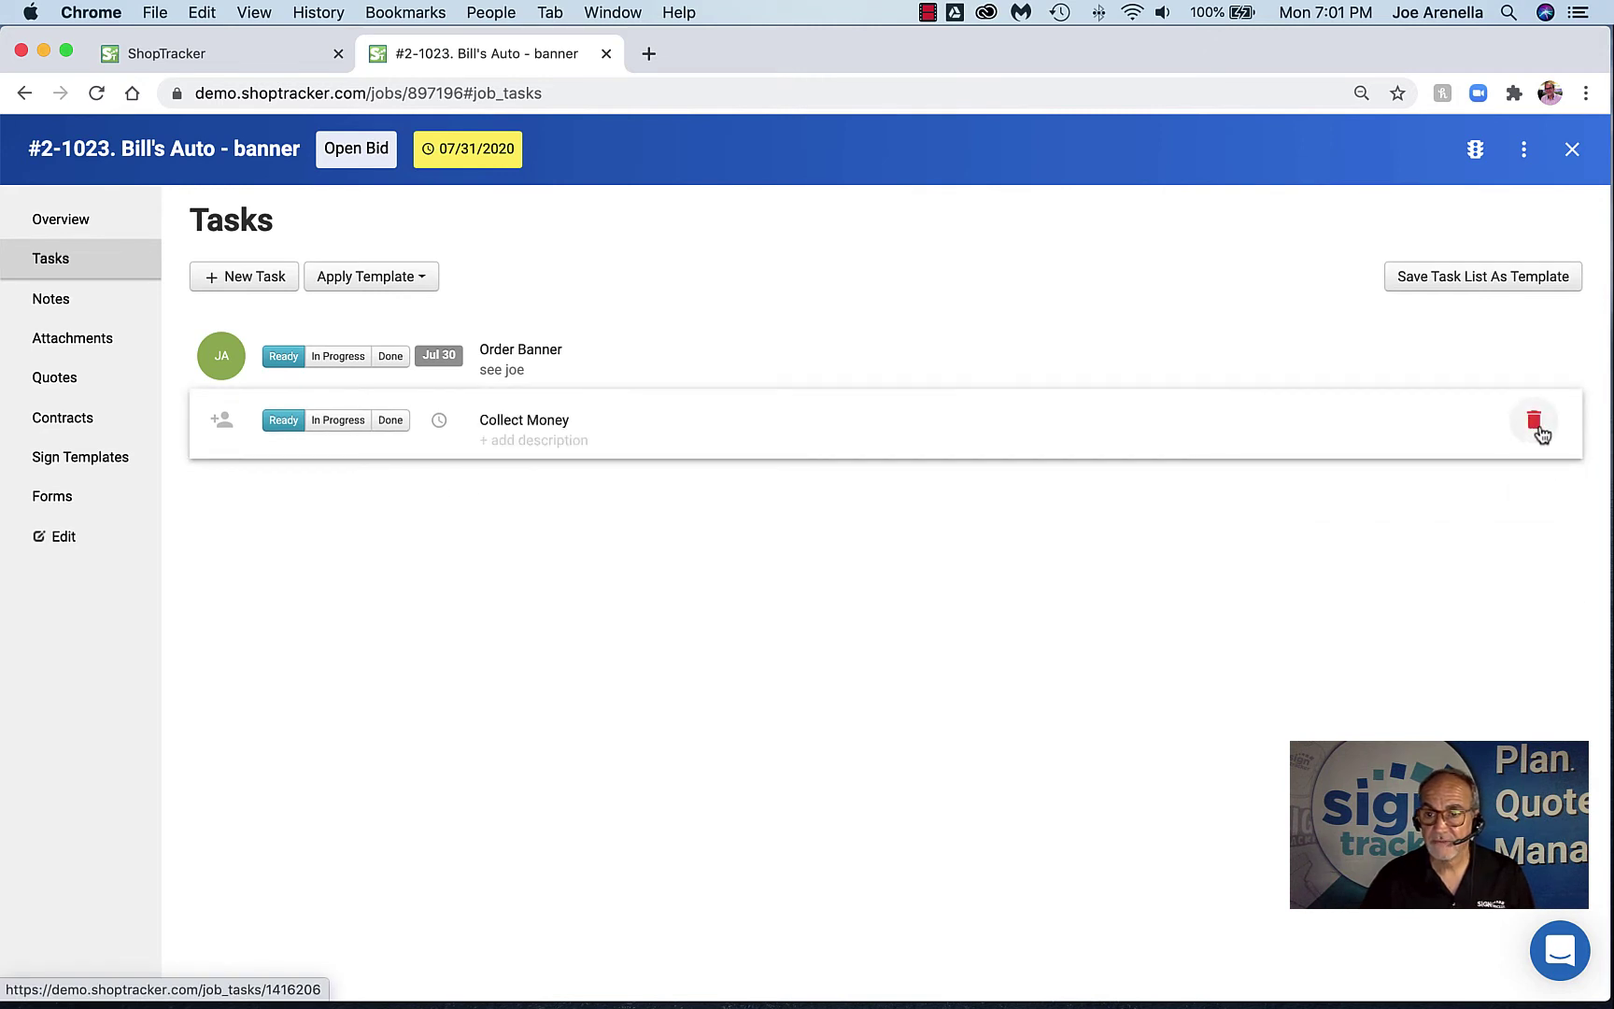
pyautogui.click(1534, 365)
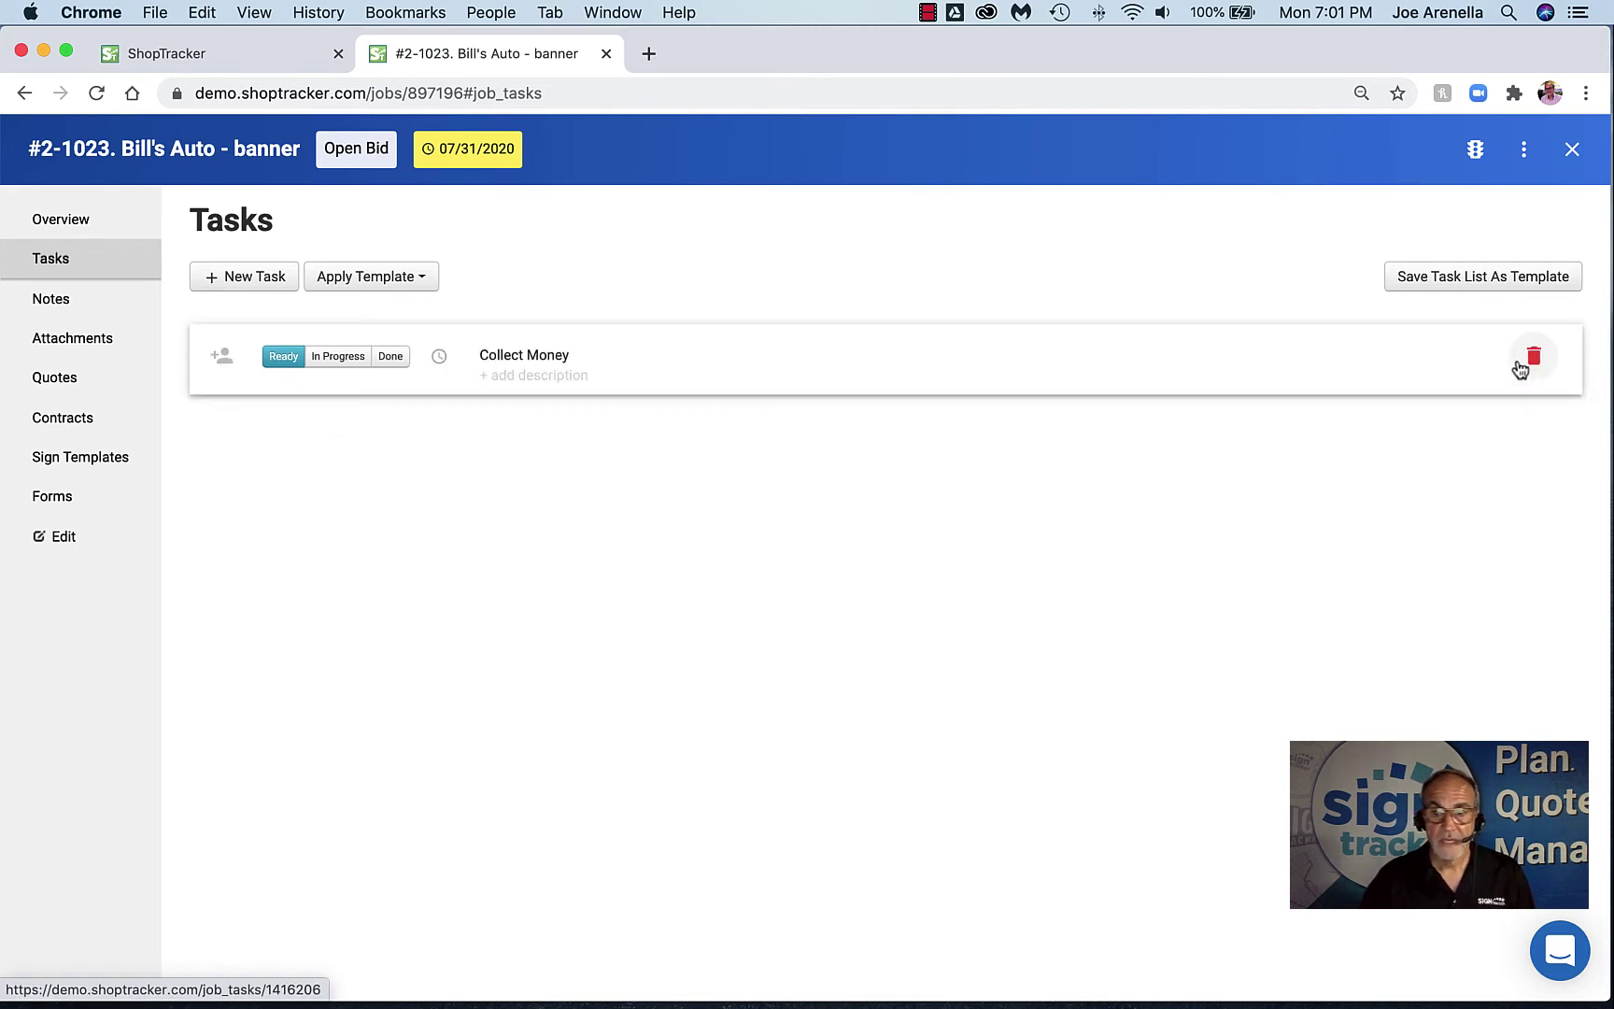
pyautogui.click(1534, 364)
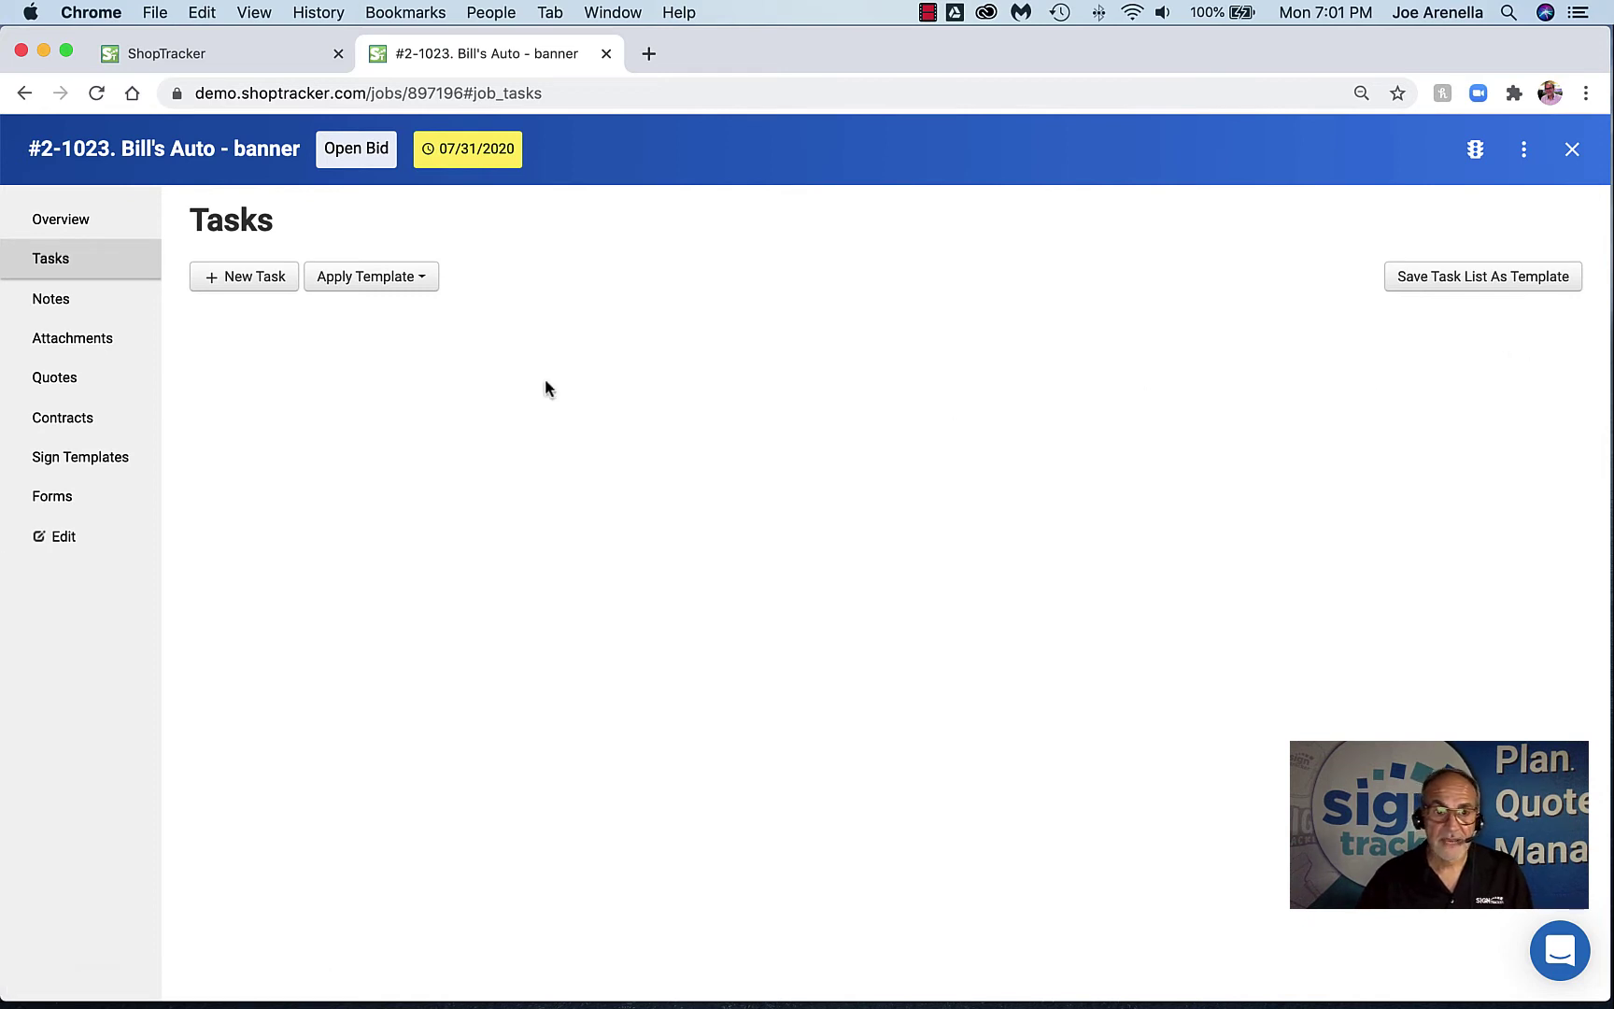
# Fill the job with a predefined task template and return to the Jobs list
pyautogui.click(421, 280)
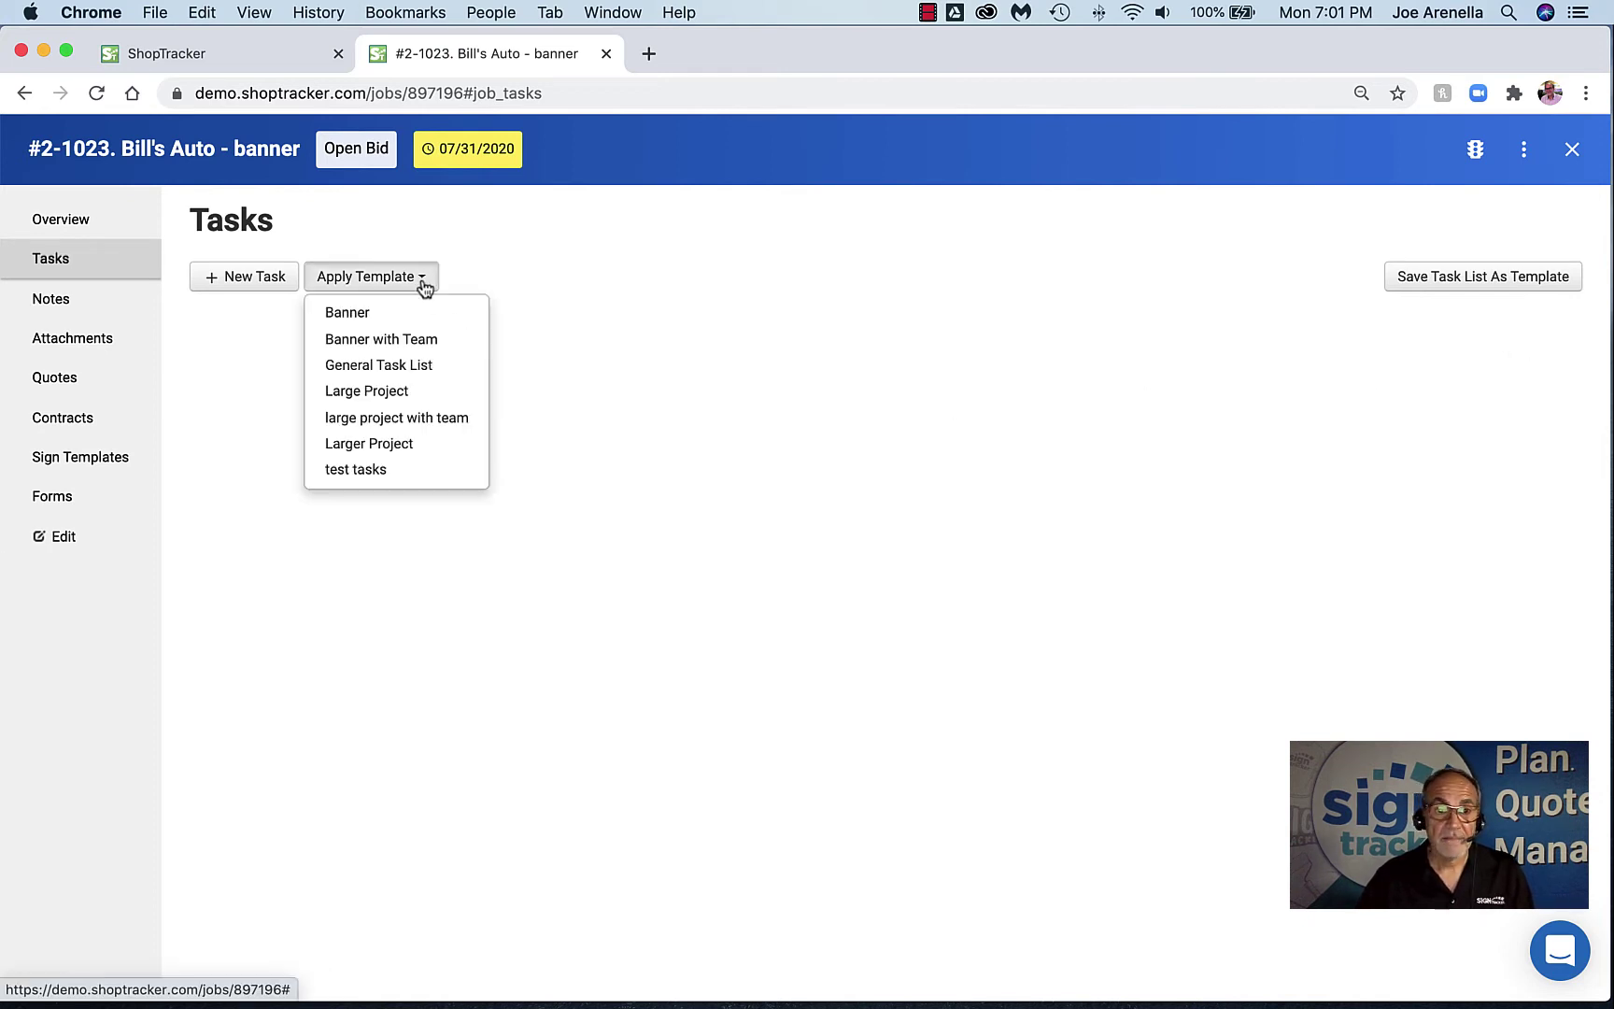
pyautogui.click(369, 391)
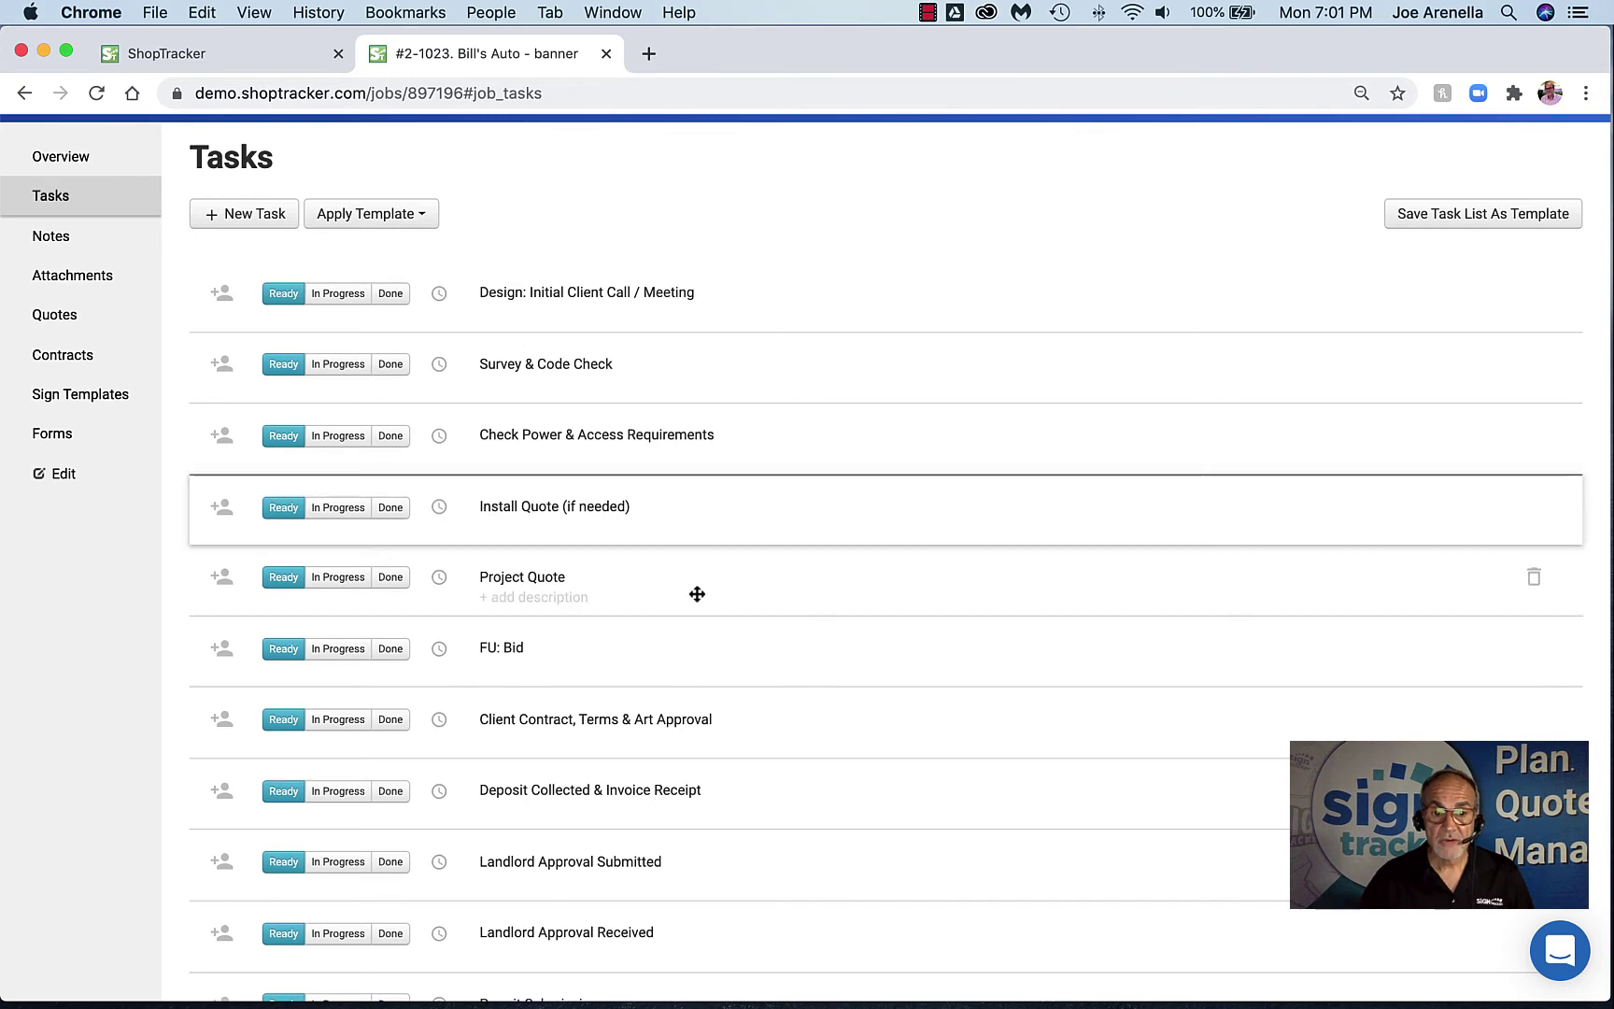
pyautogui.scroll(-3, 680, 695)
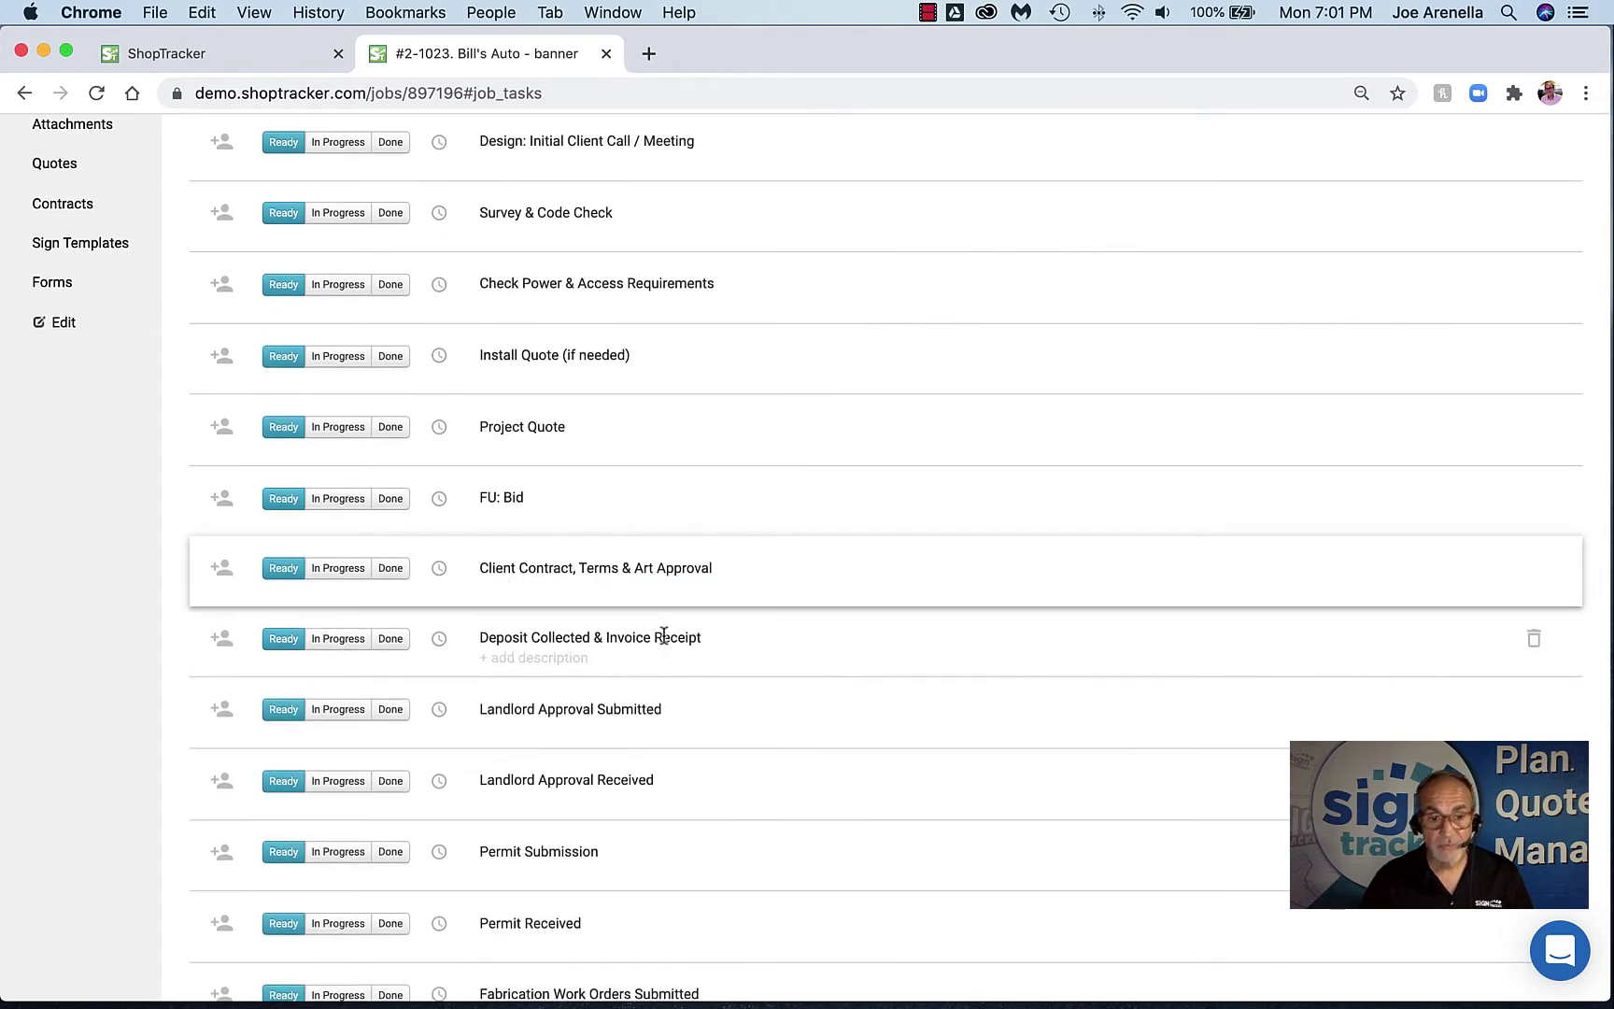
pyautogui.scroll(-2, 661, 631)
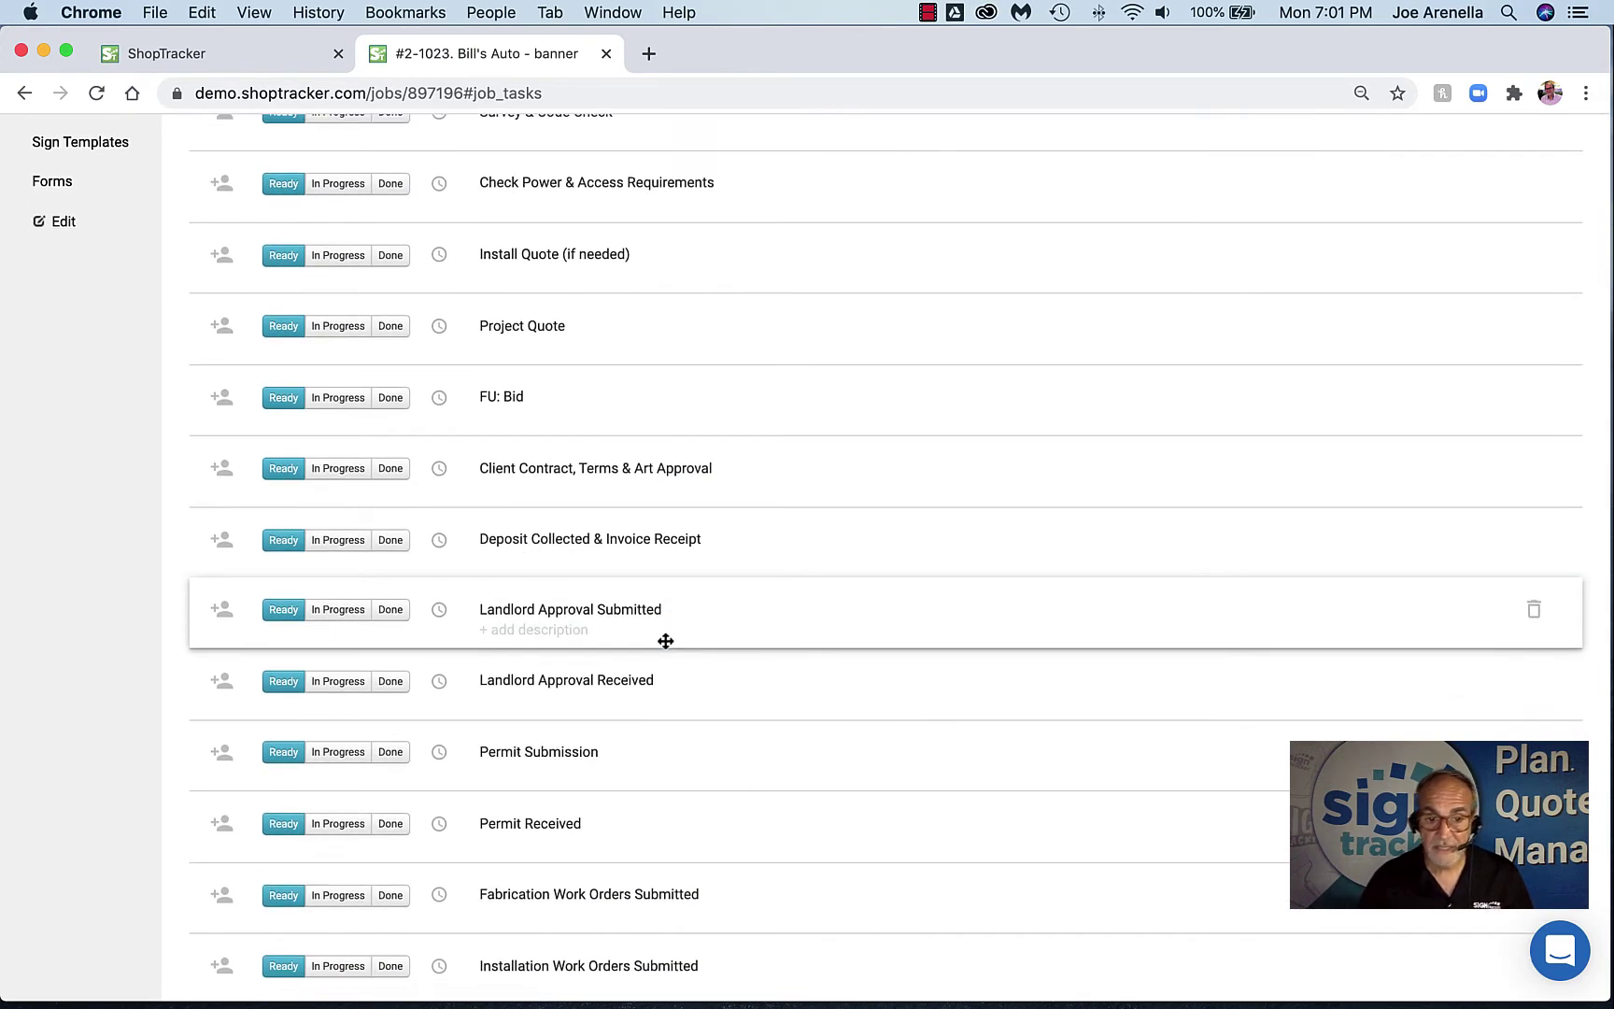
pyautogui.scroll(-2, 666, 641)
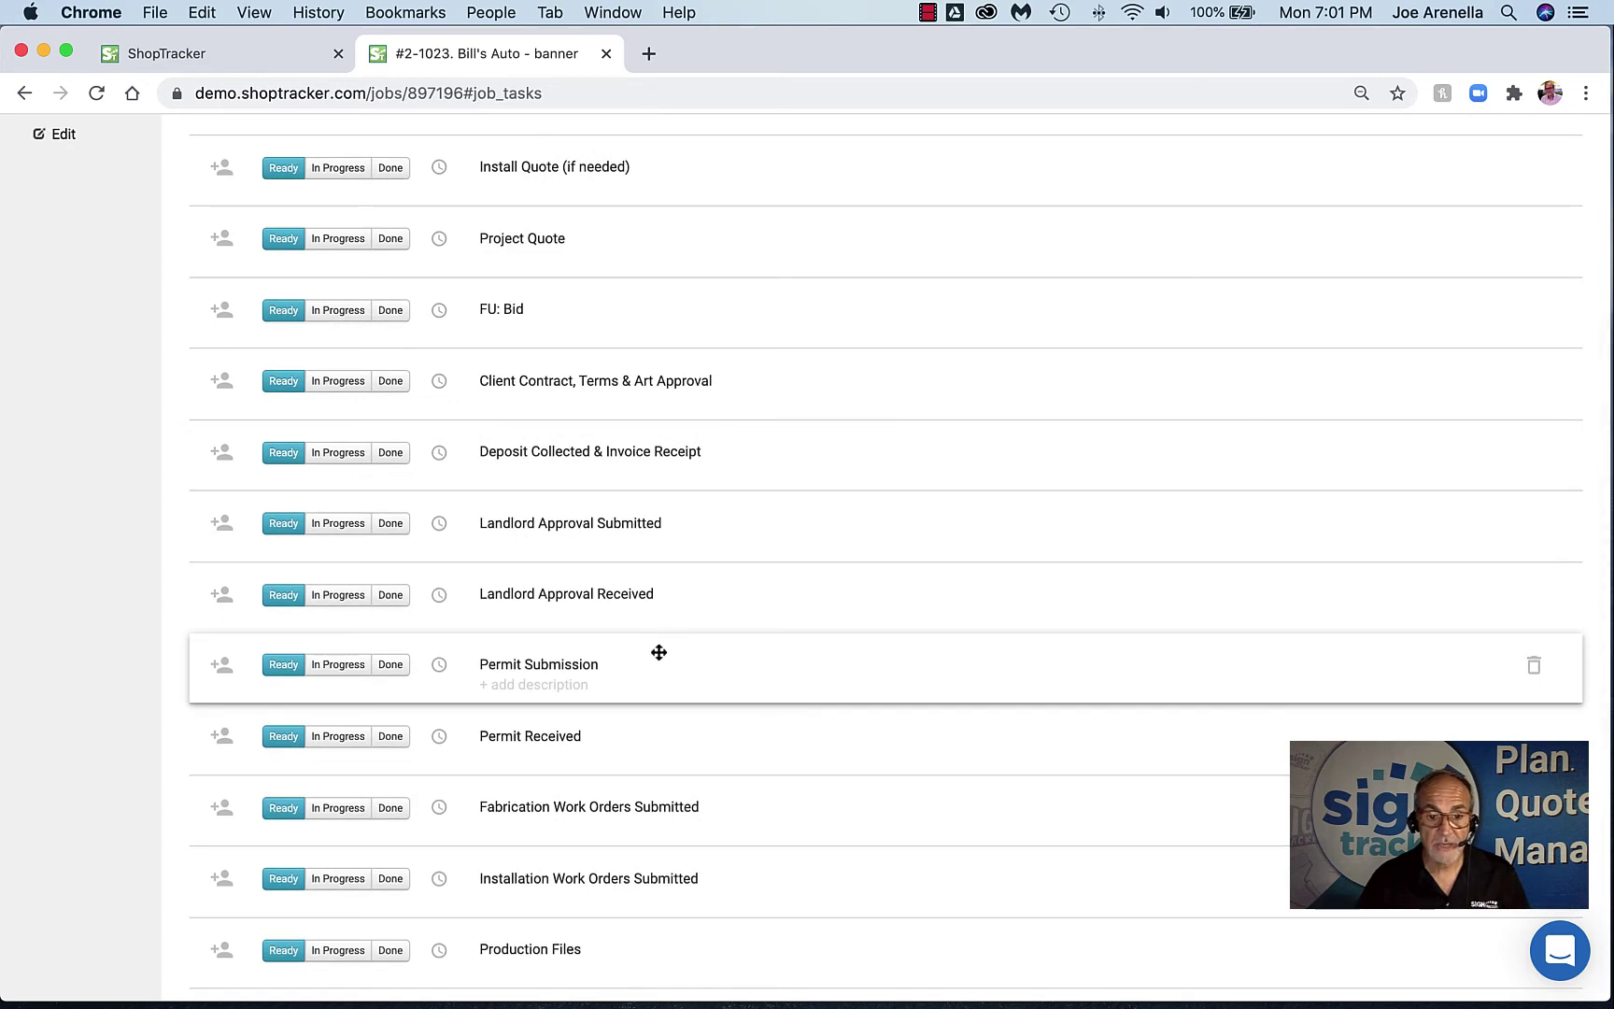
pyautogui.scroll(-6, 663, 646)
pyautogui.scroll(-5, 663, 652)
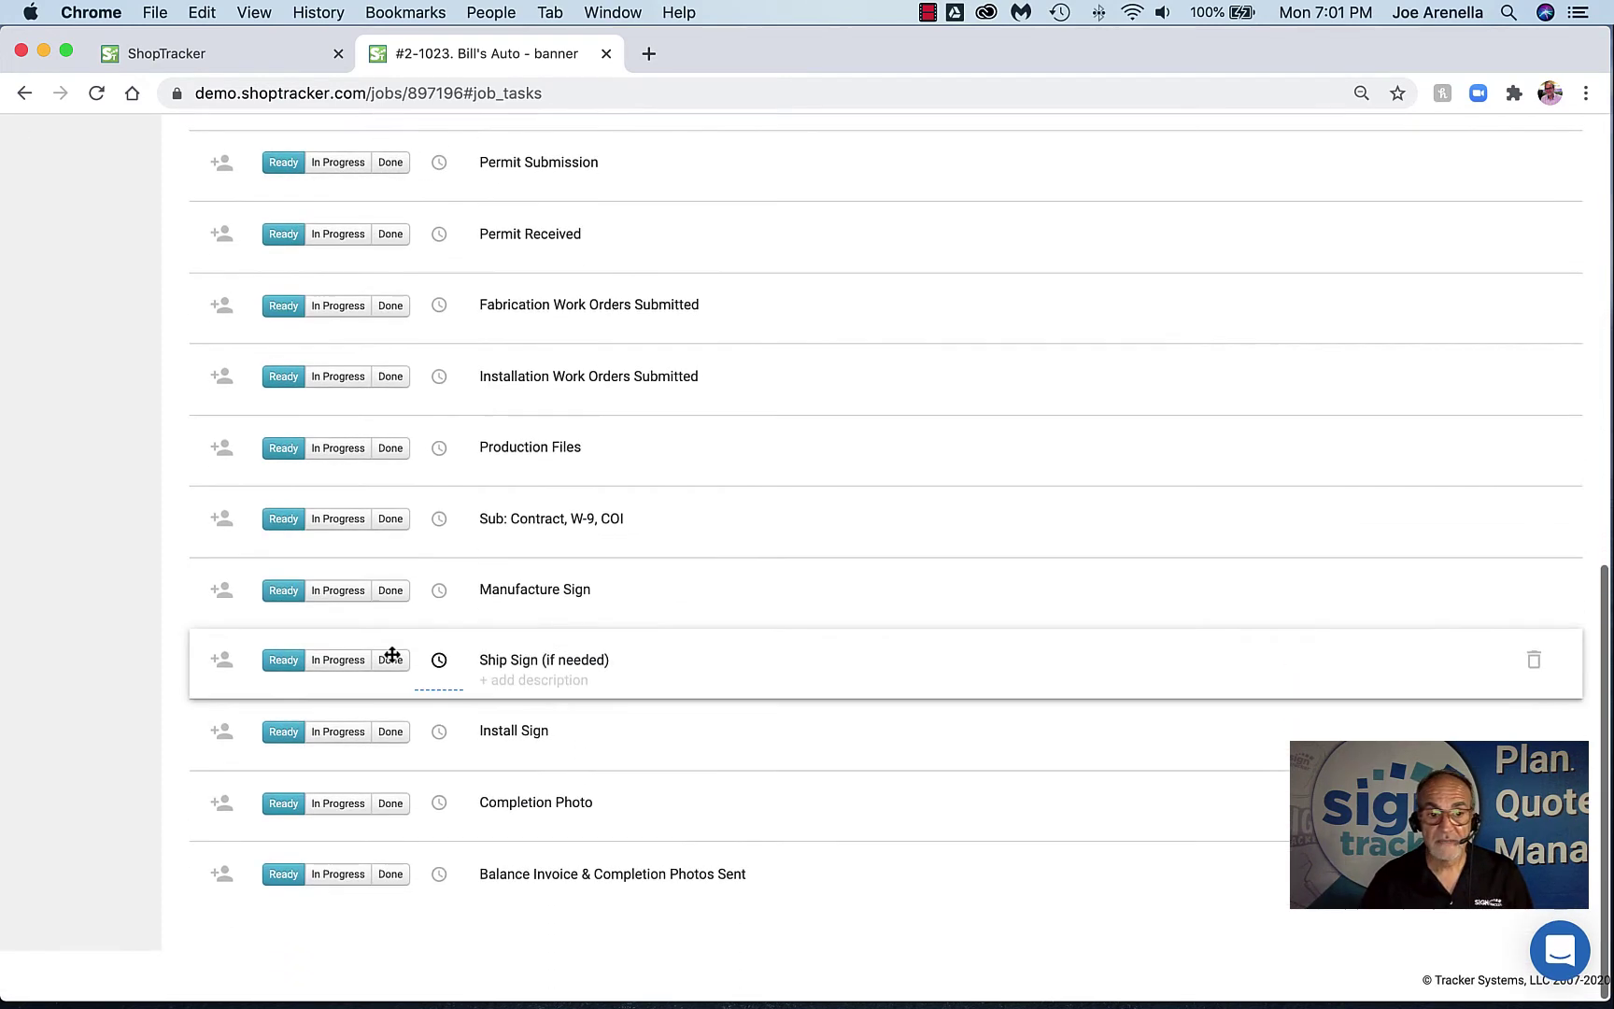
pyautogui.scroll(15, 501, 841)
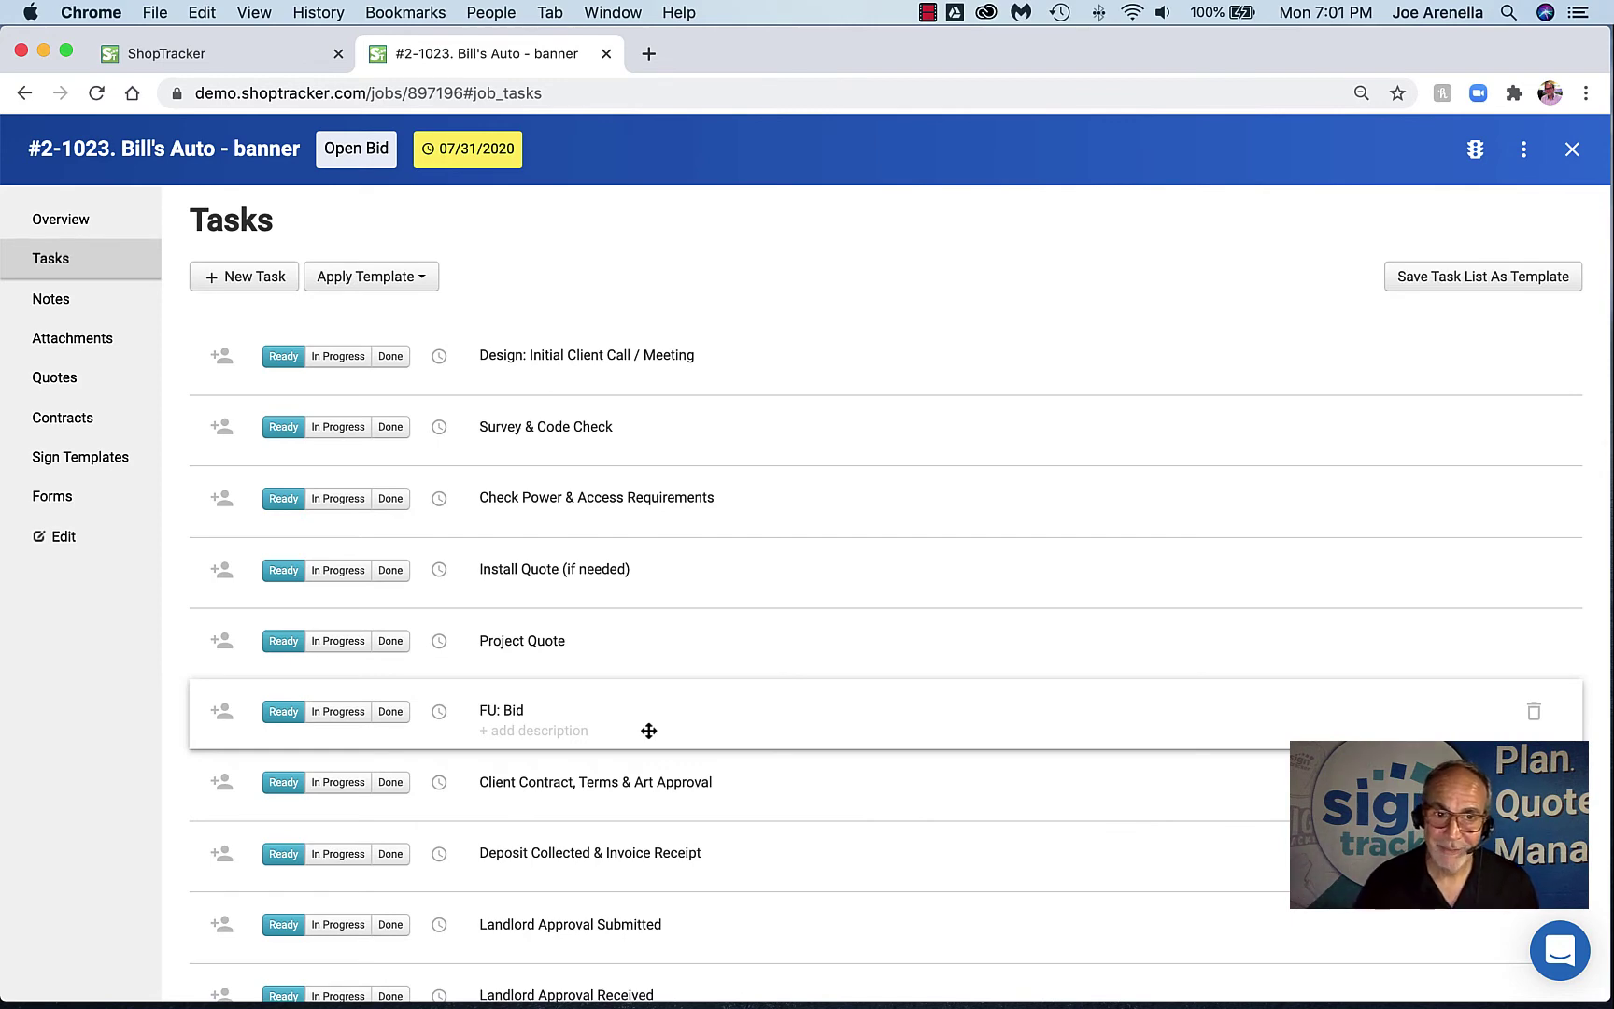
pyautogui.click(260, 56)
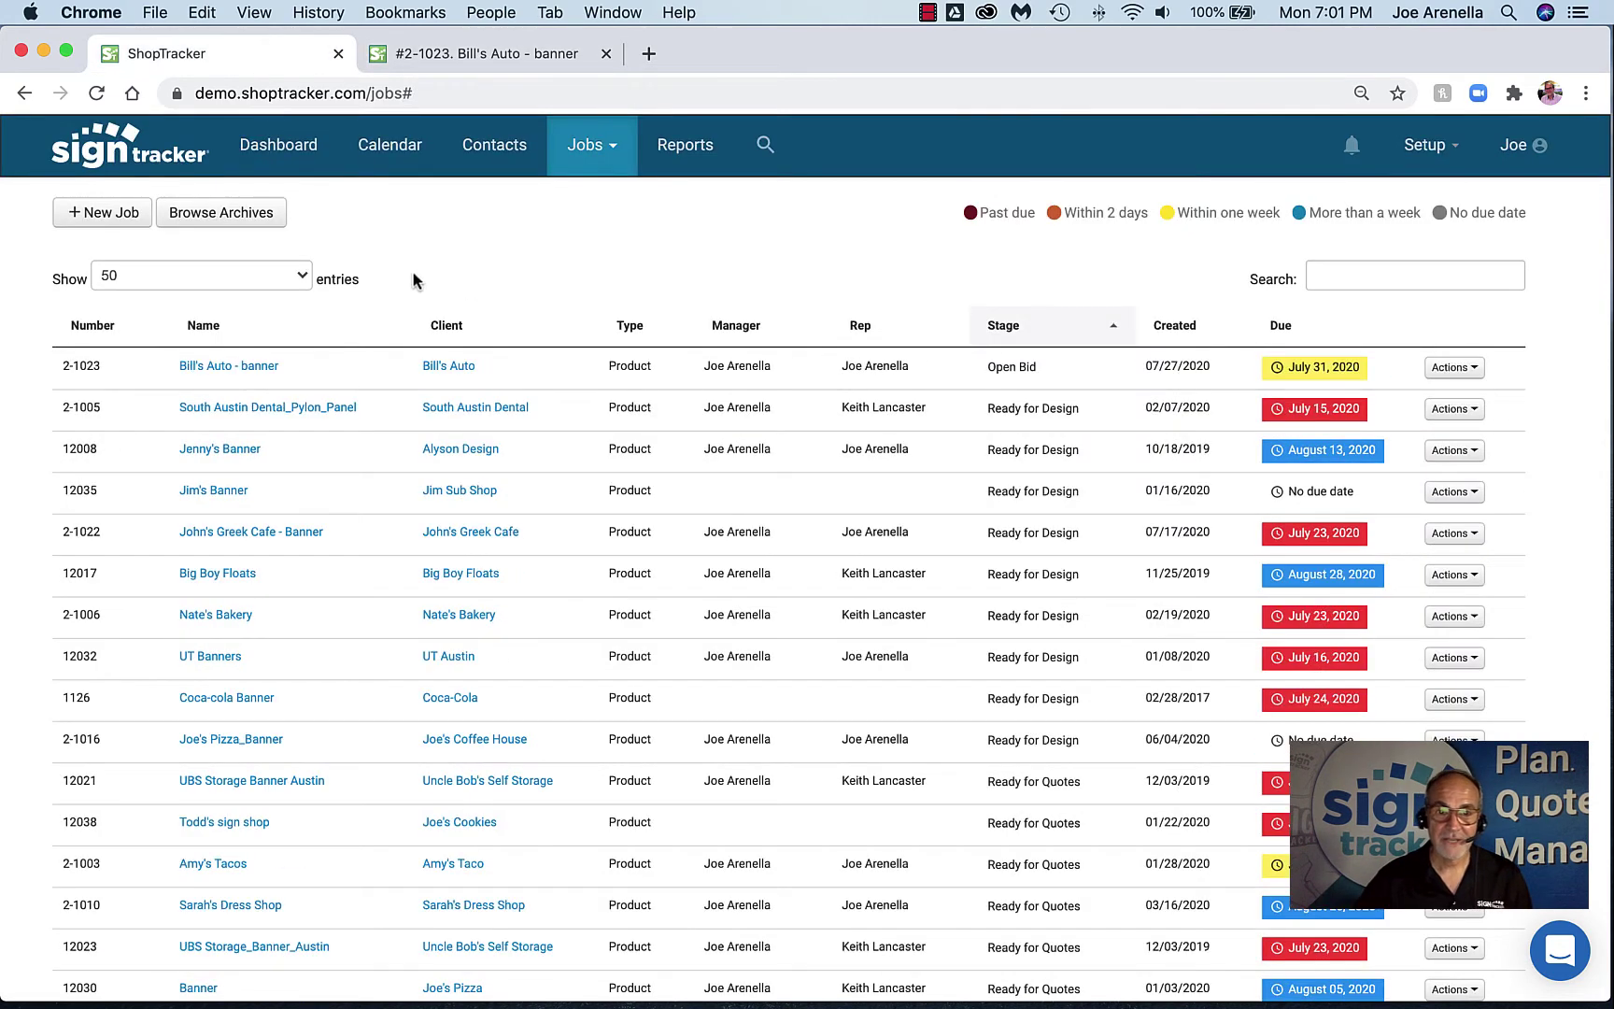
# Open Jobs > Job Tasks in a new tab placed before the Bill's Auto job tab
pyautogui.click(607, 147)
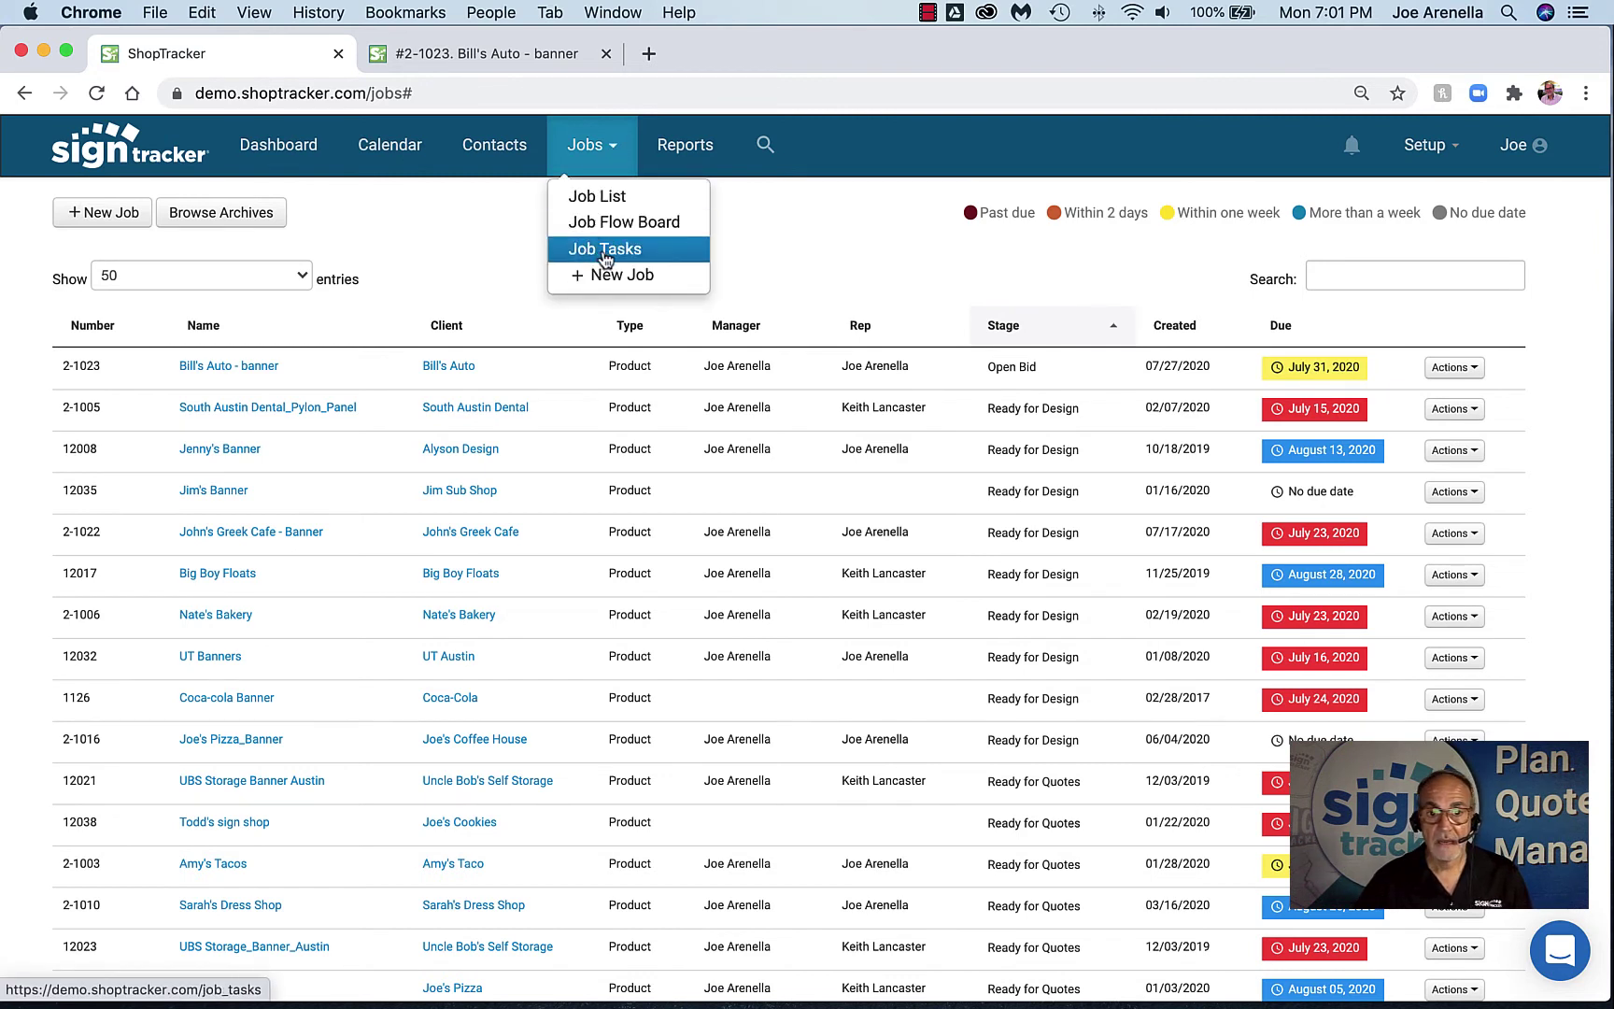
pyautogui.keyDown('super'); pyautogui.click(605, 250); pyautogui.keyUp('super')
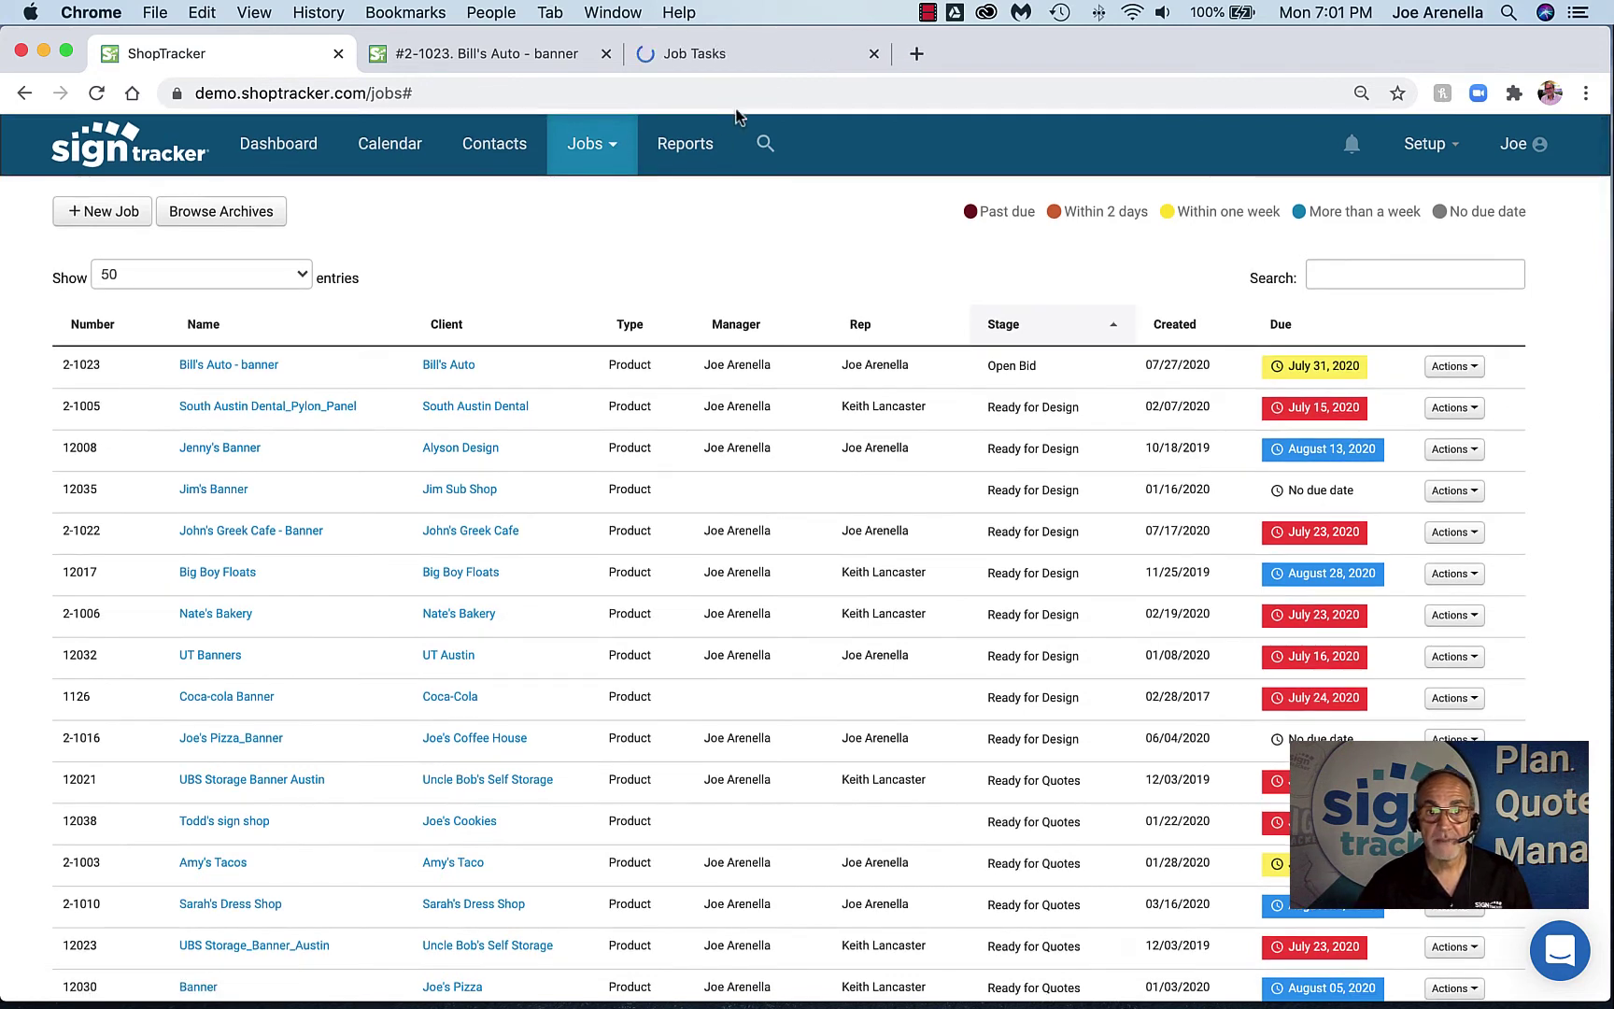
pyautogui.click(728, 58)
pyautogui.moveTo(719, 62); pyautogui.dragTo(508, 61)
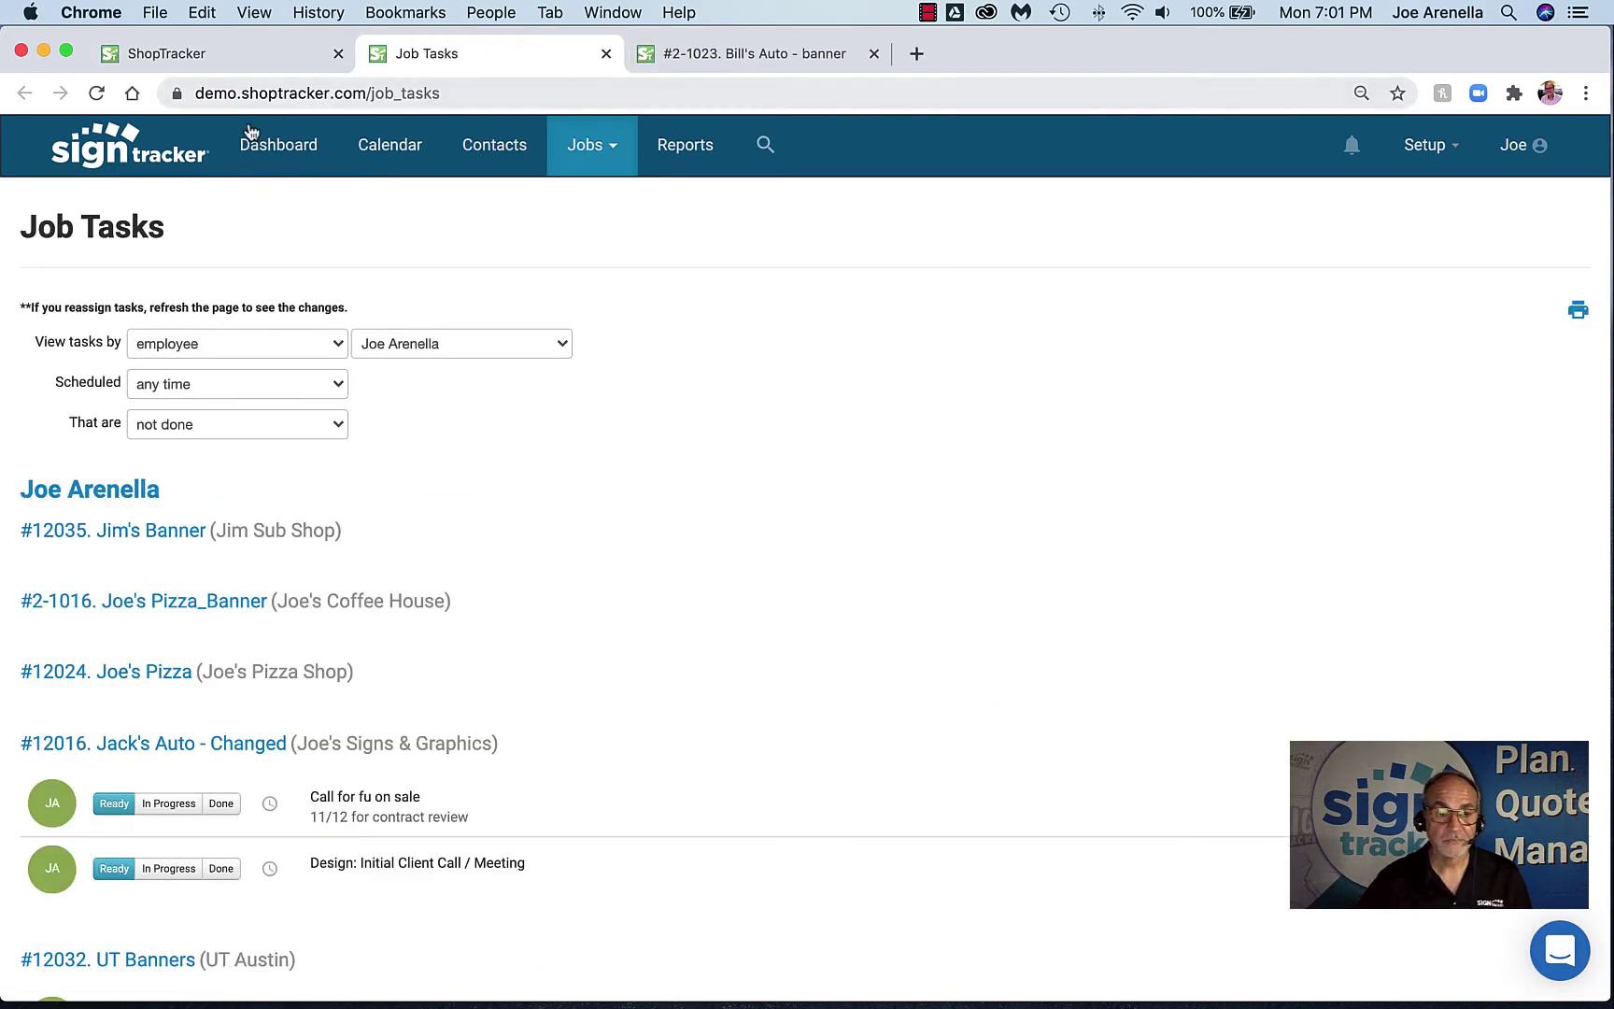
pyautogui.click(198, 56)
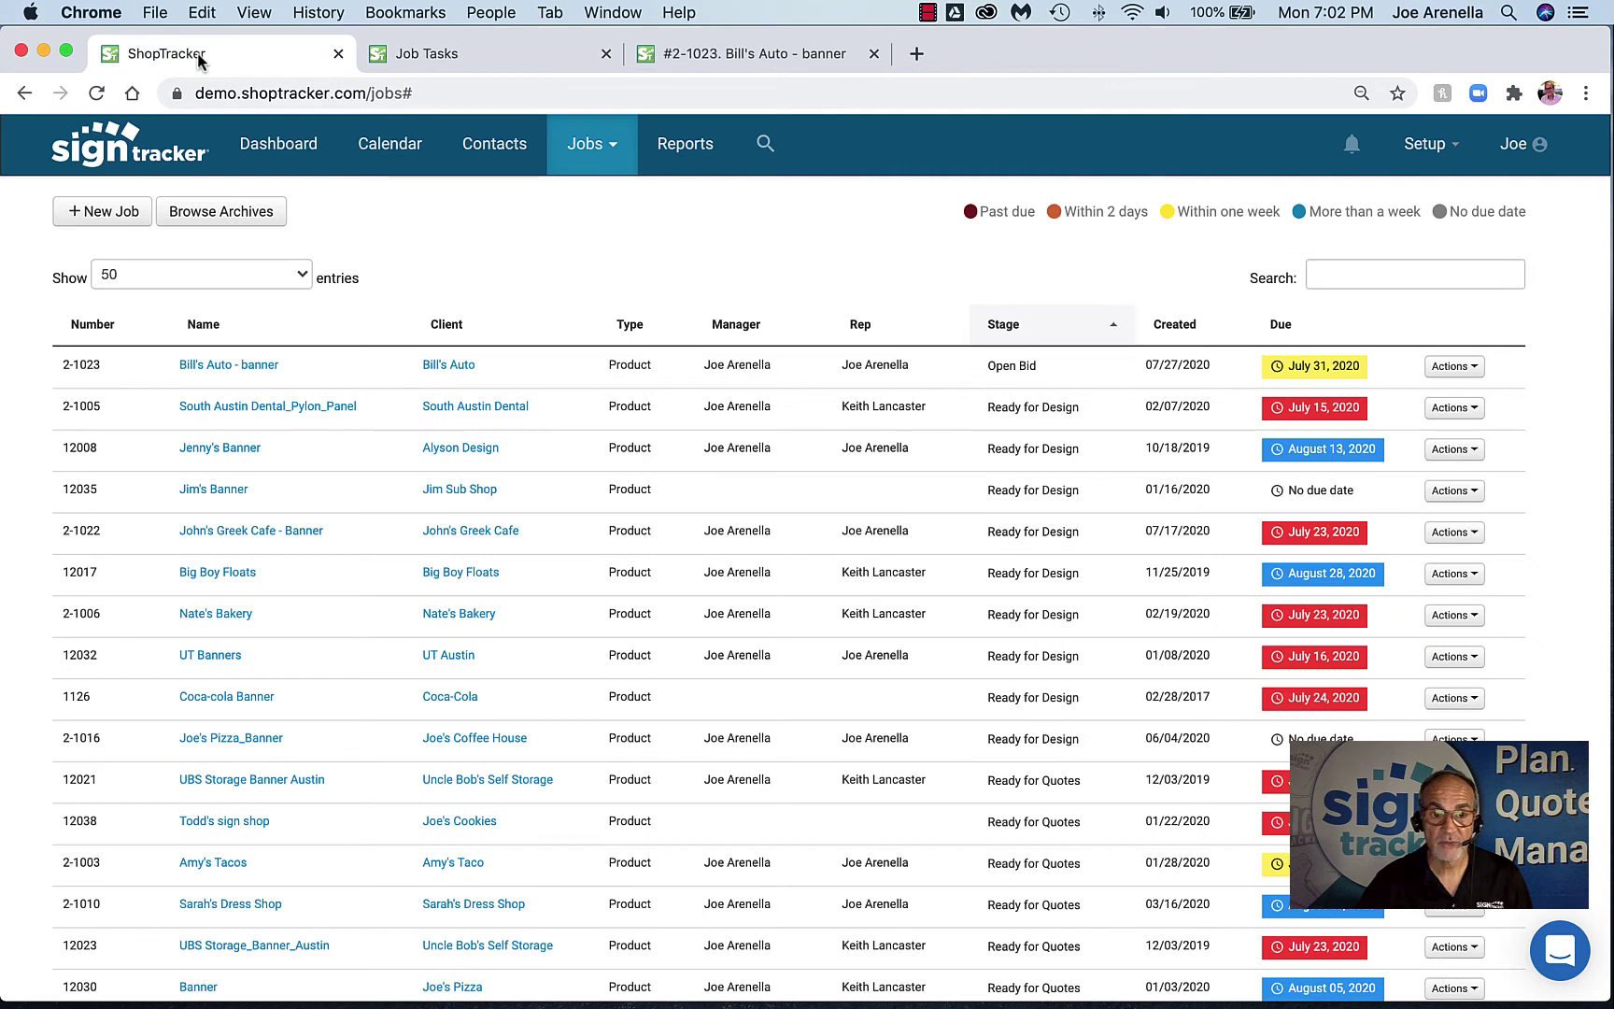
pyautogui.click(469, 64)
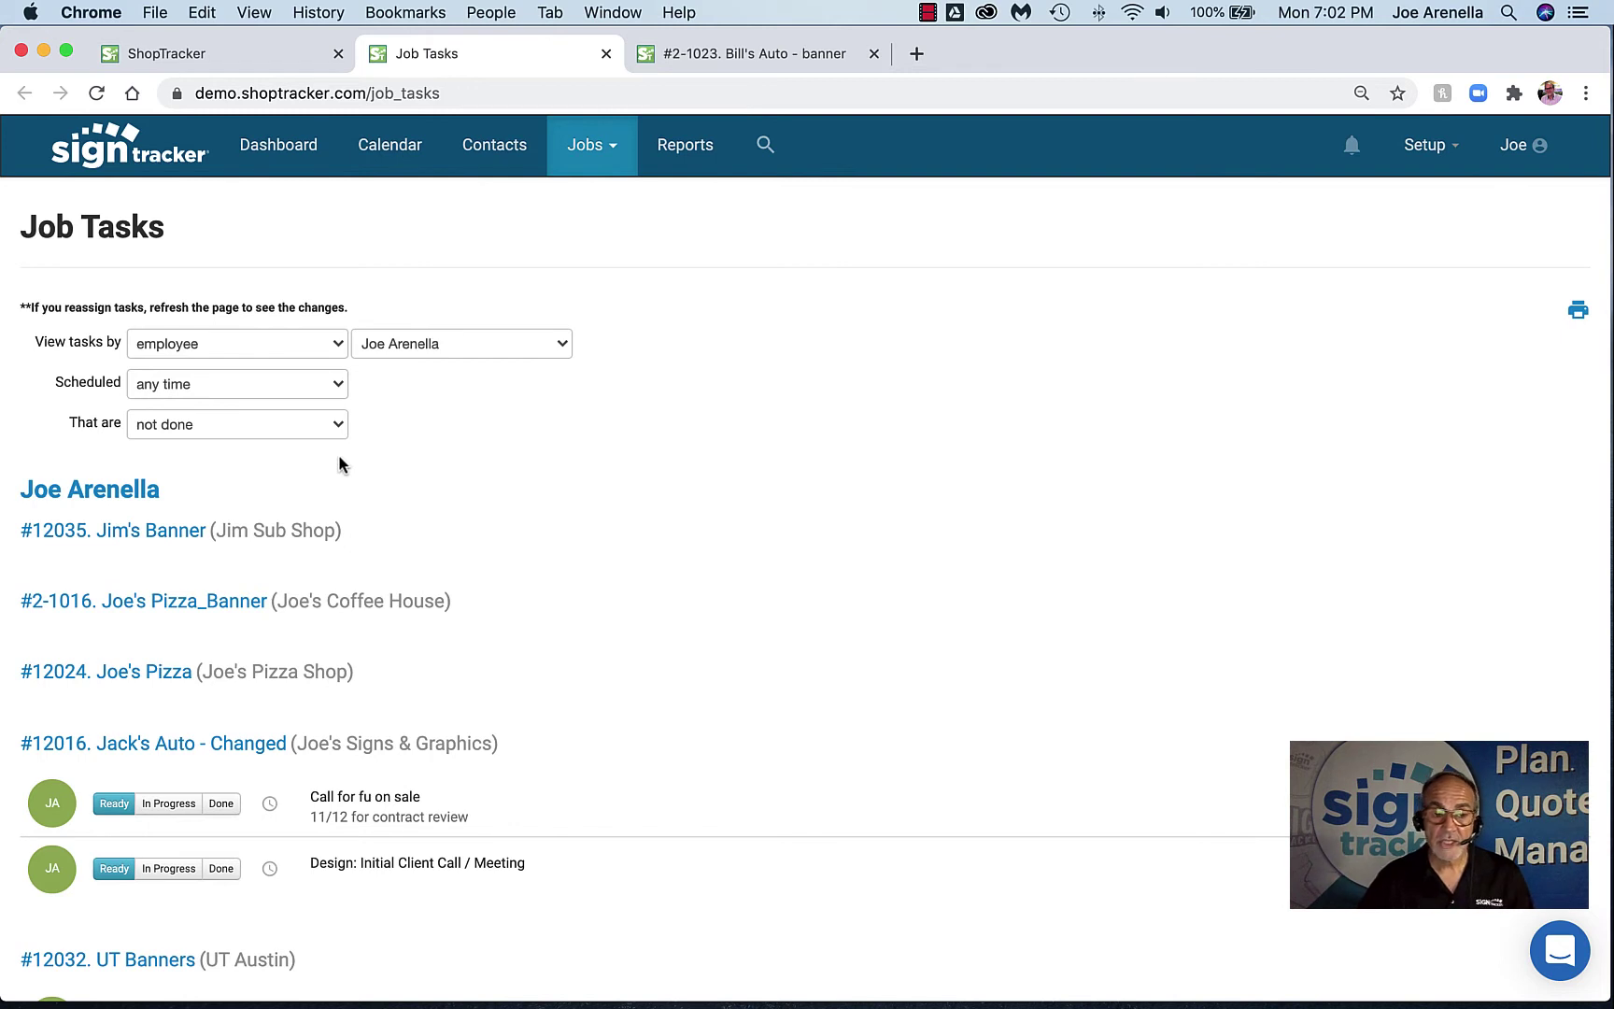
# Filter Job Tasks to the same employee, trying Scheduled today before settling on any time
pyautogui.click(432, 344)
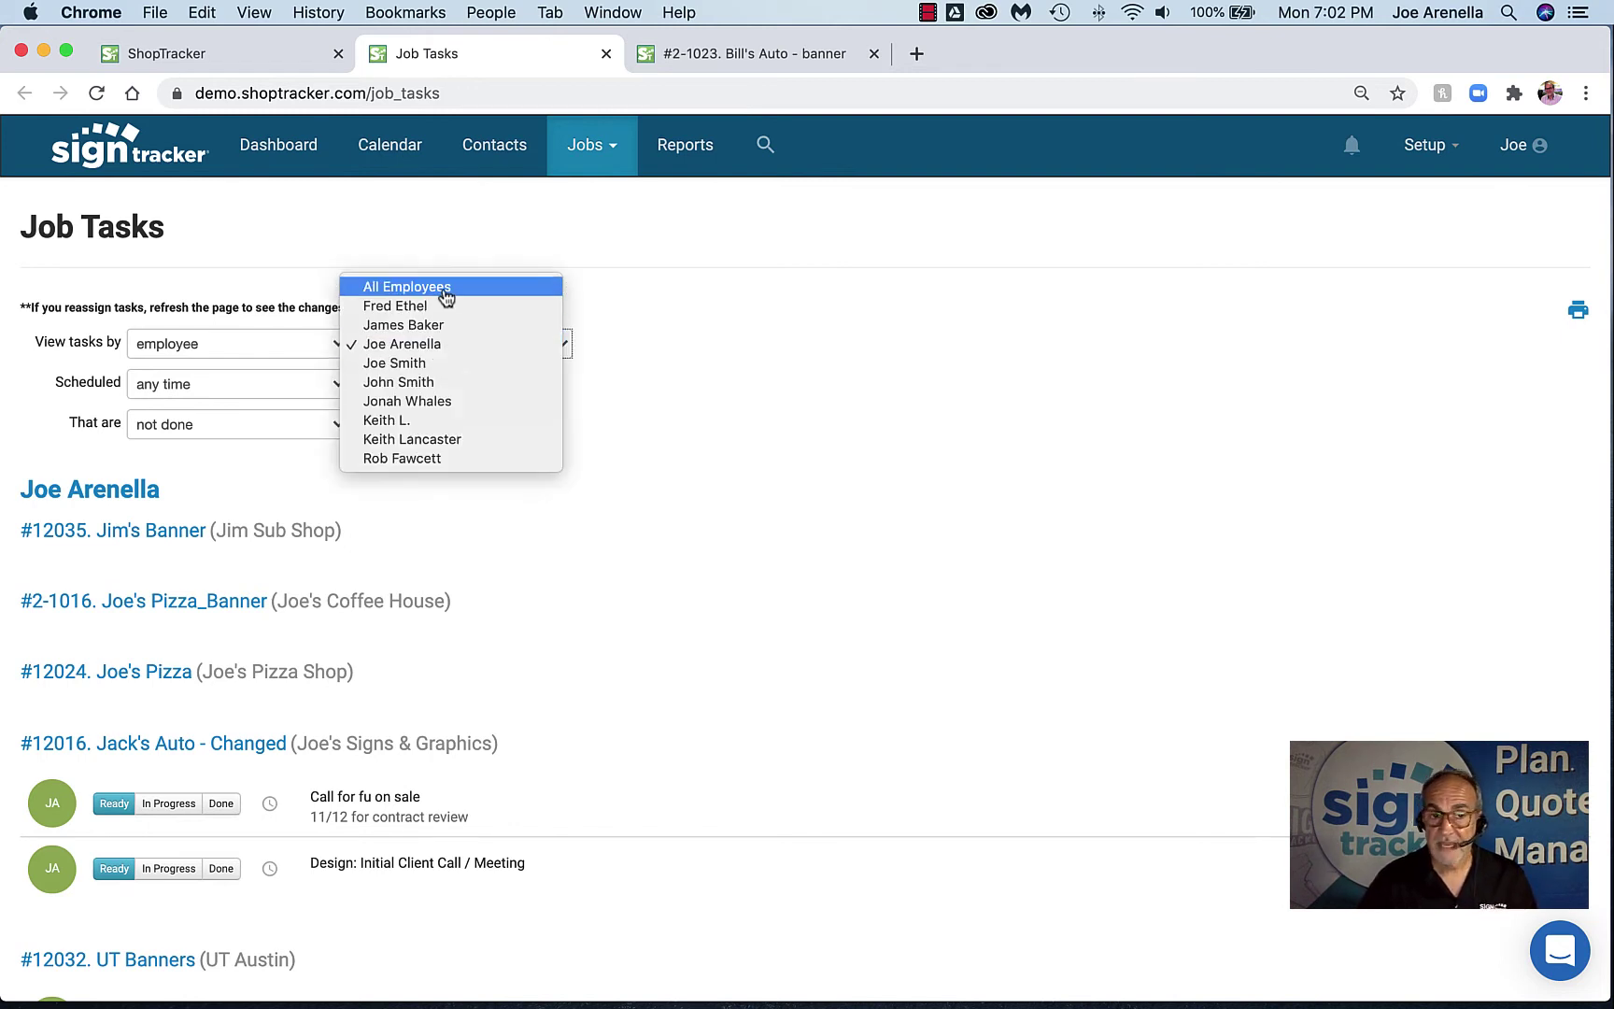
pyautogui.click(433, 344)
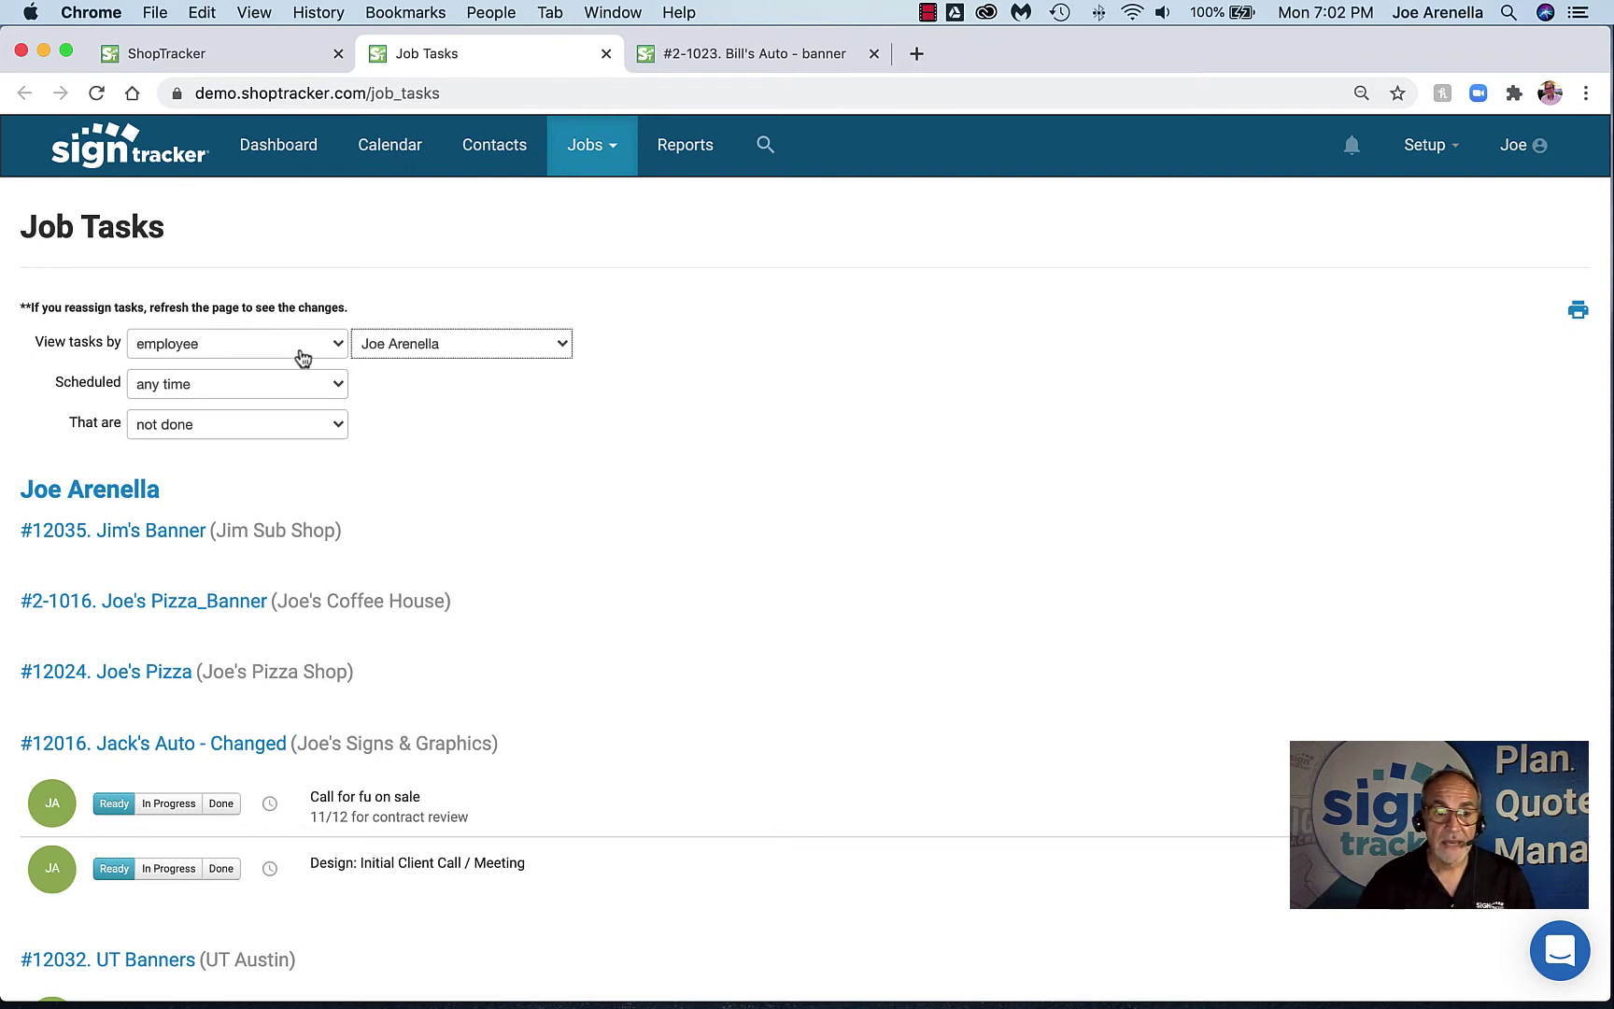
pyautogui.click(293, 384)
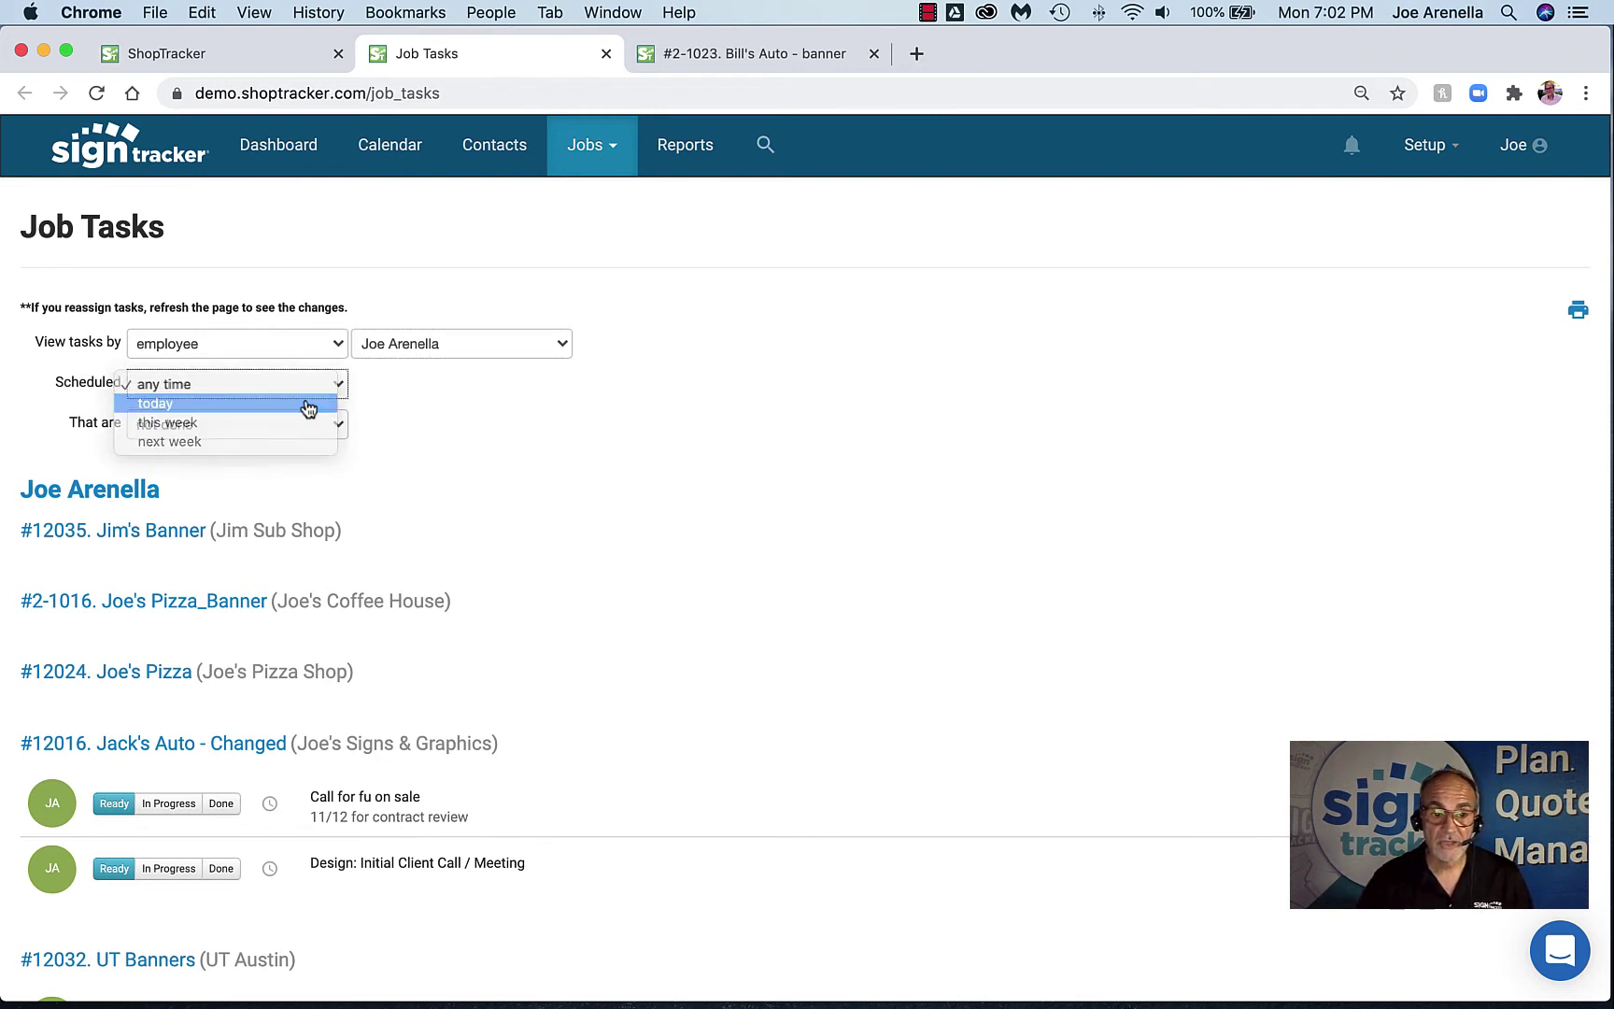
pyautogui.click(308, 405)
pyautogui.scroll(-20, 513, 490)
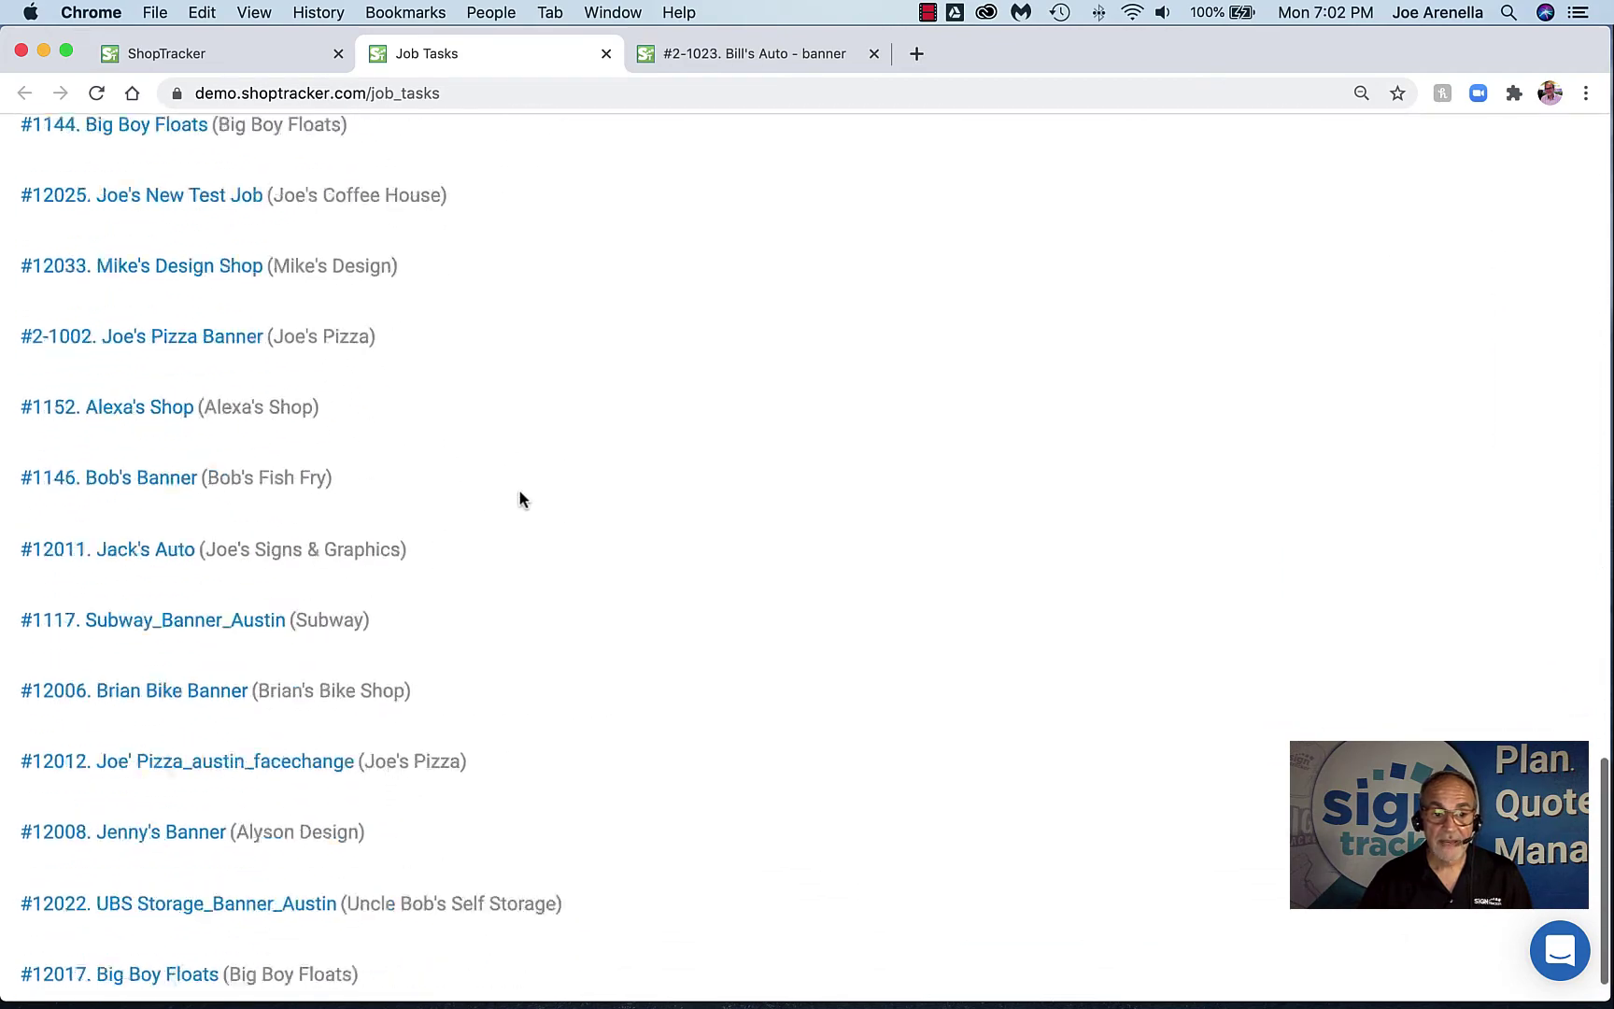
pyautogui.scroll(-1, 520, 499)
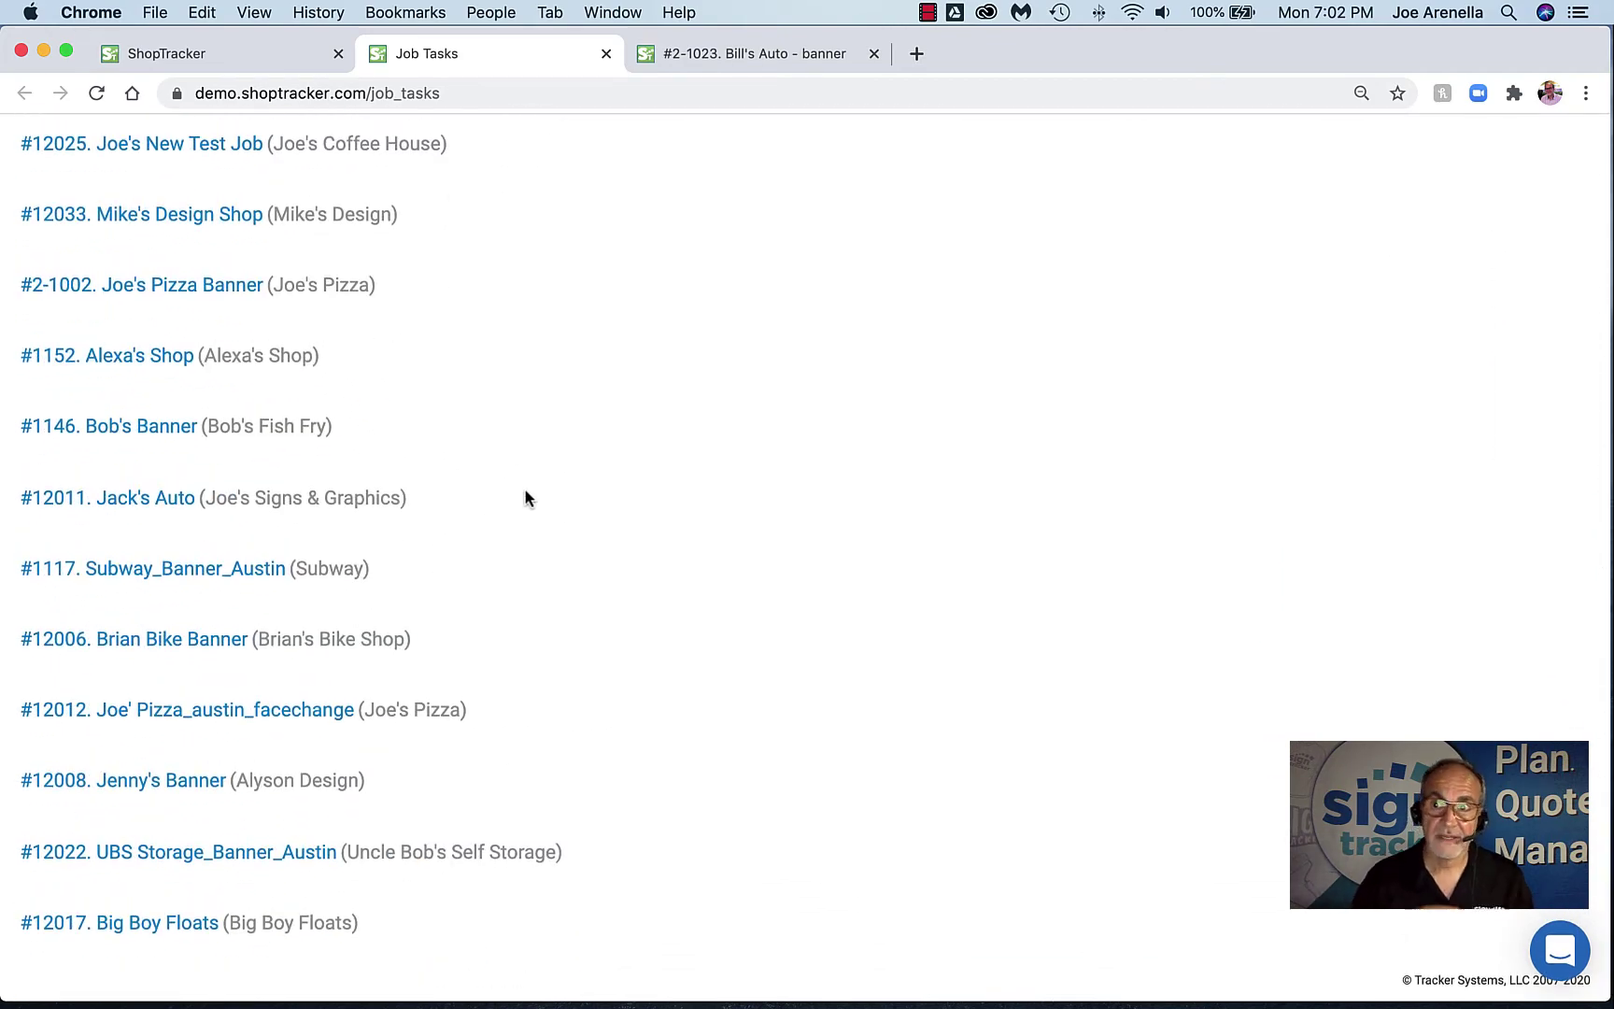
pyautogui.scroll(10, 526, 499)
pyautogui.scroll(15, 529, 505)
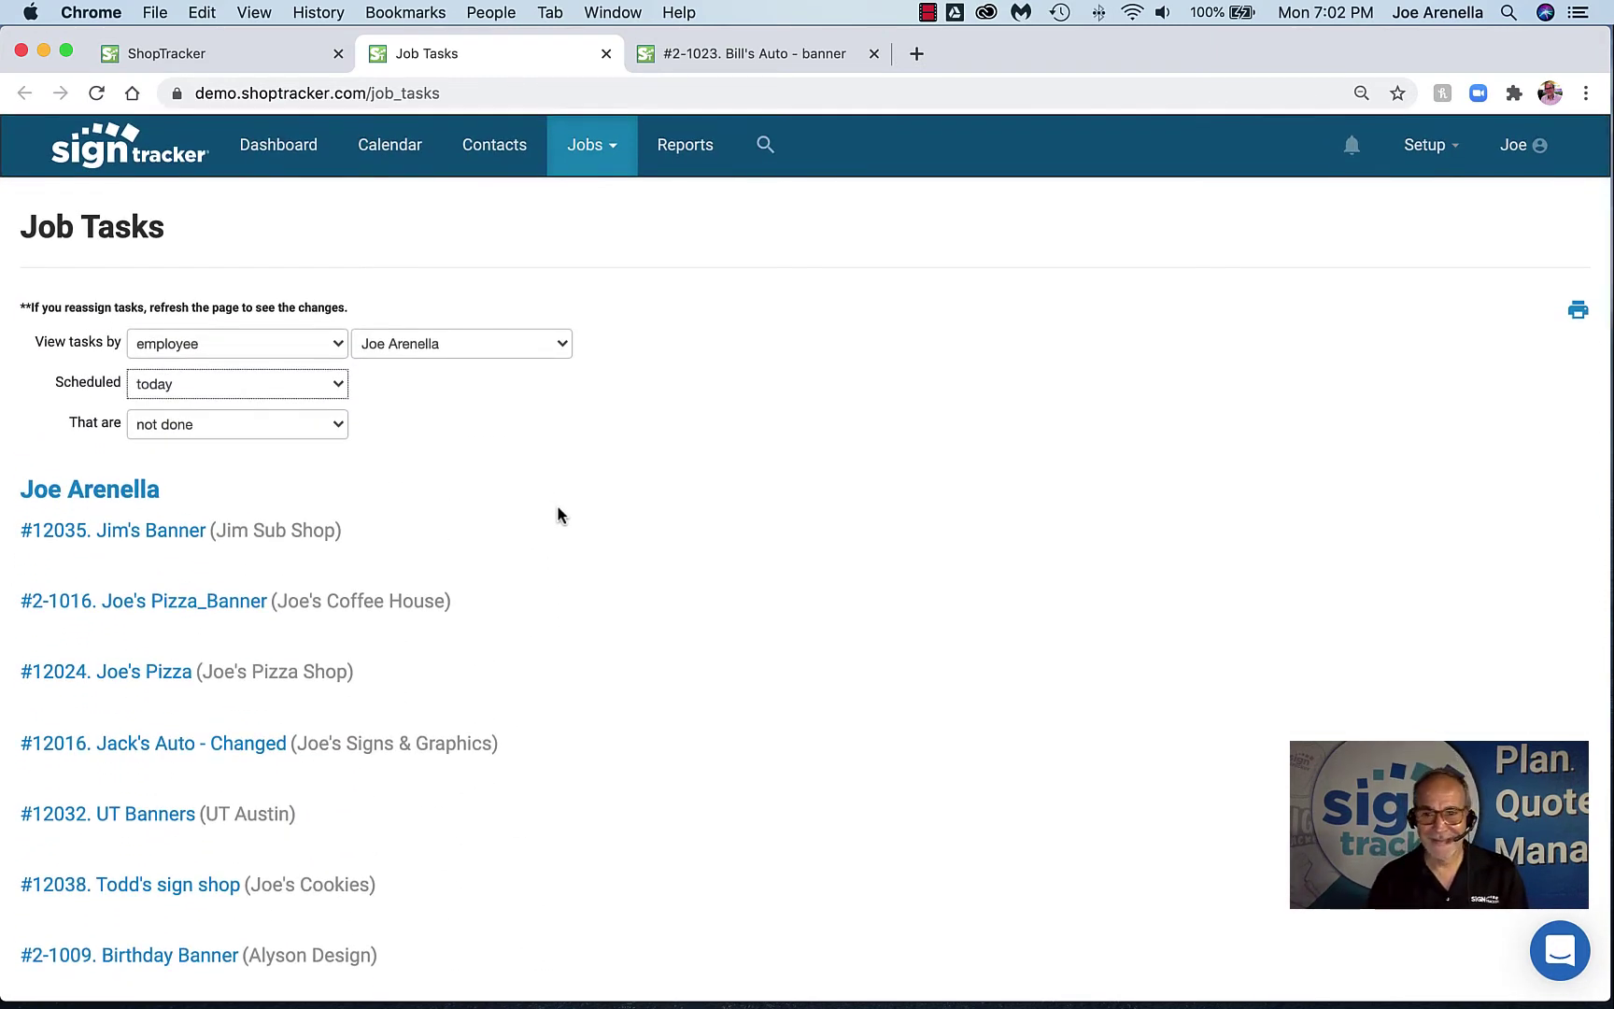
pyautogui.click(325, 392)
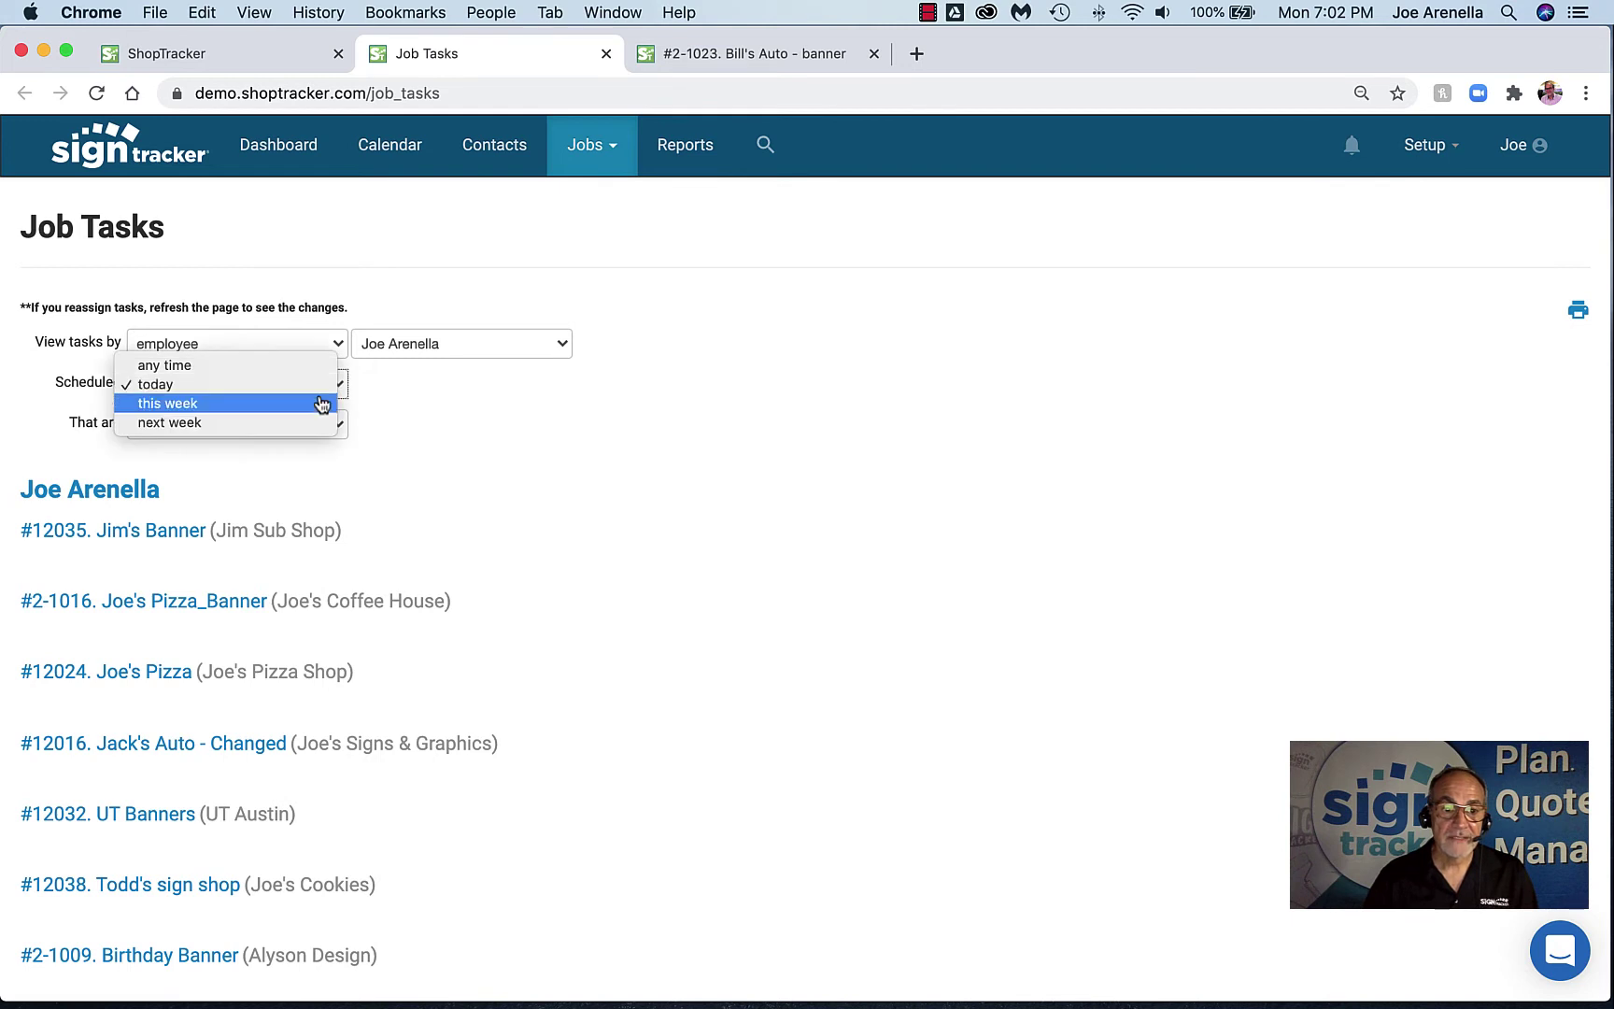
pyautogui.click(297, 367)
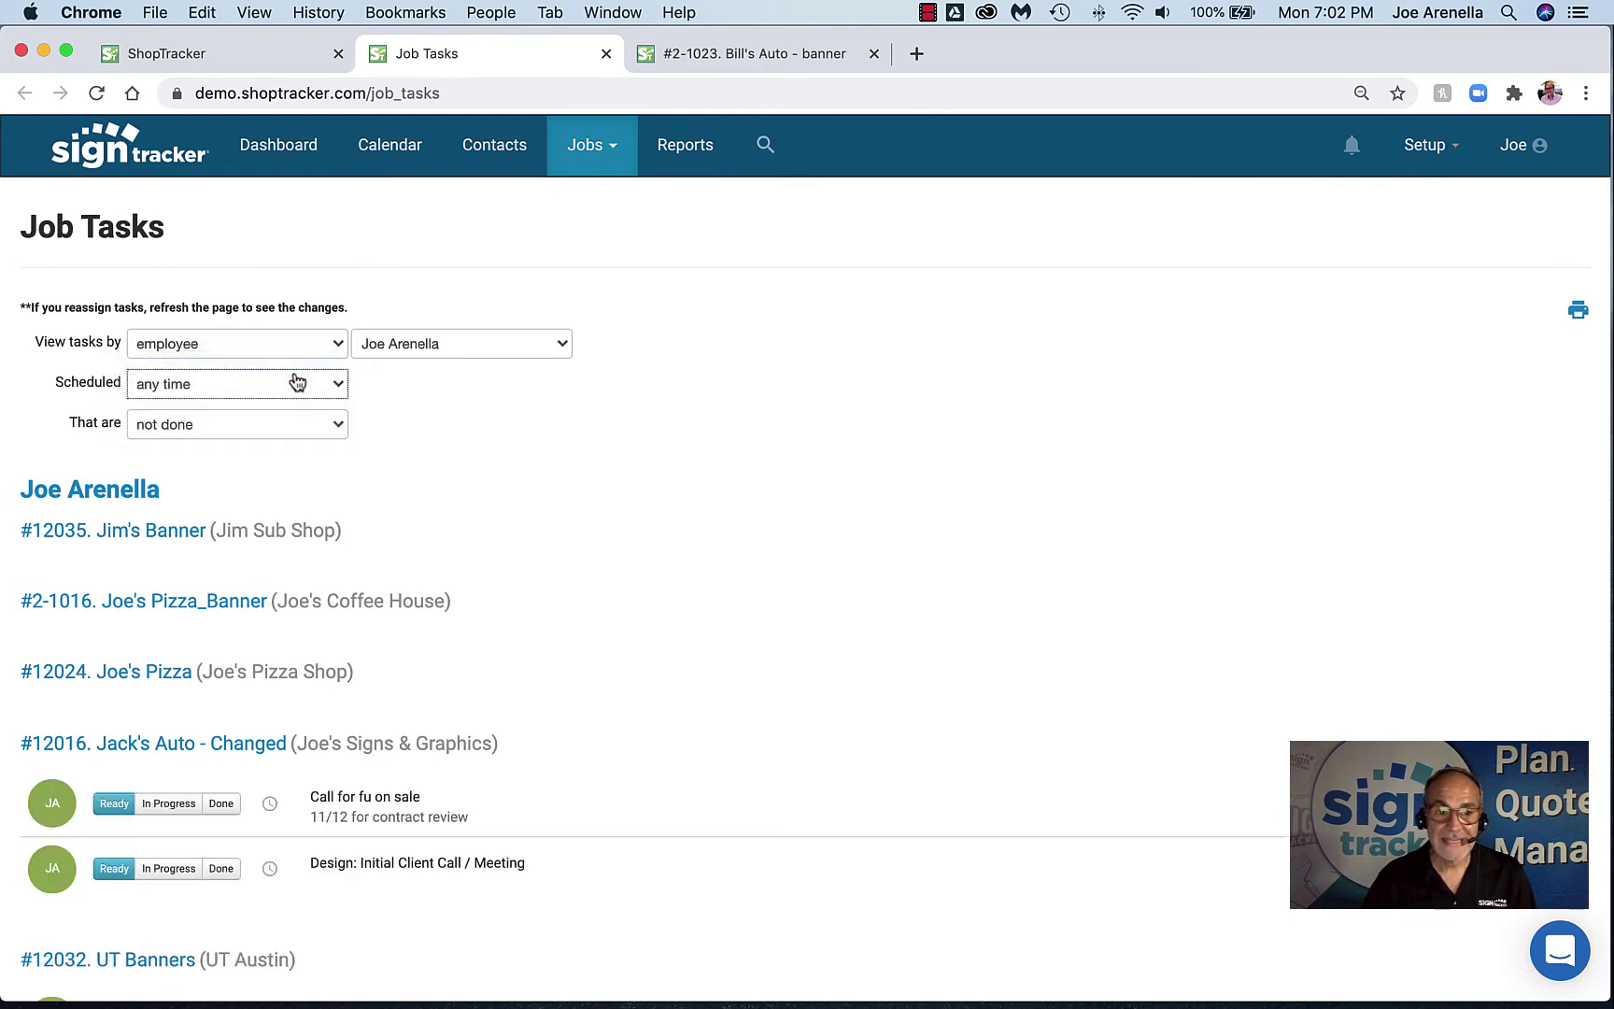
pyautogui.click(291, 426)
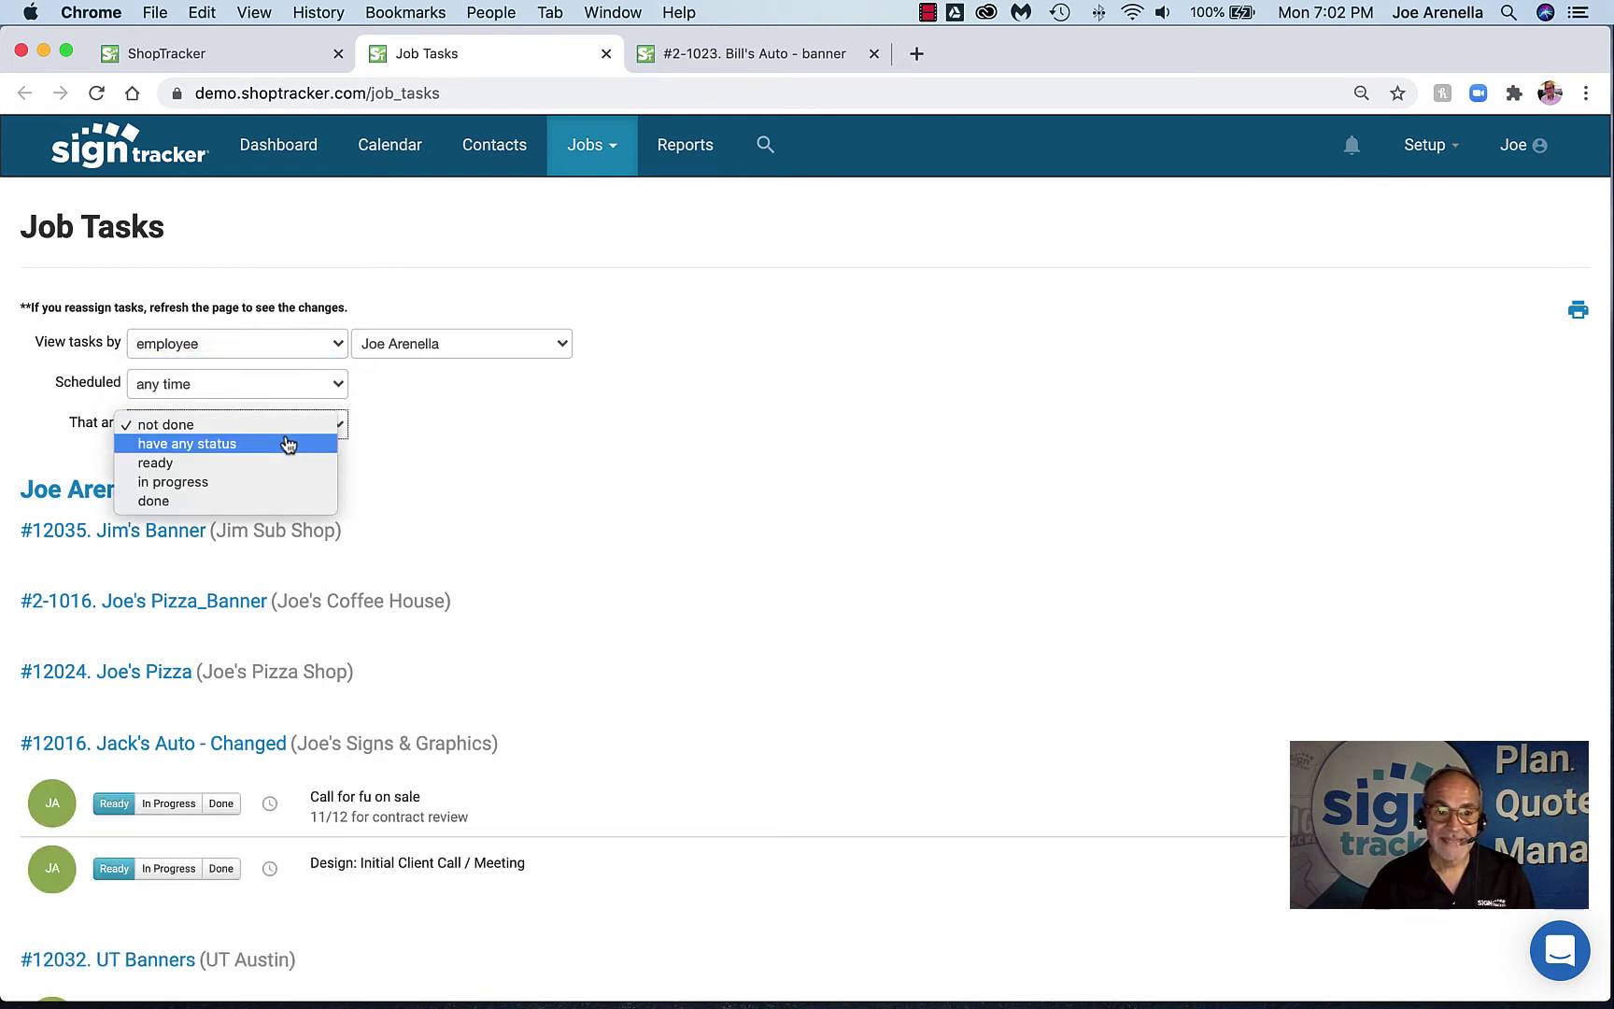
# Show tasks of any status and mark 'Call for fu on sale' under #12016 as done
pyautogui.click(287, 444)
pyautogui.scroll(-10, 532, 523)
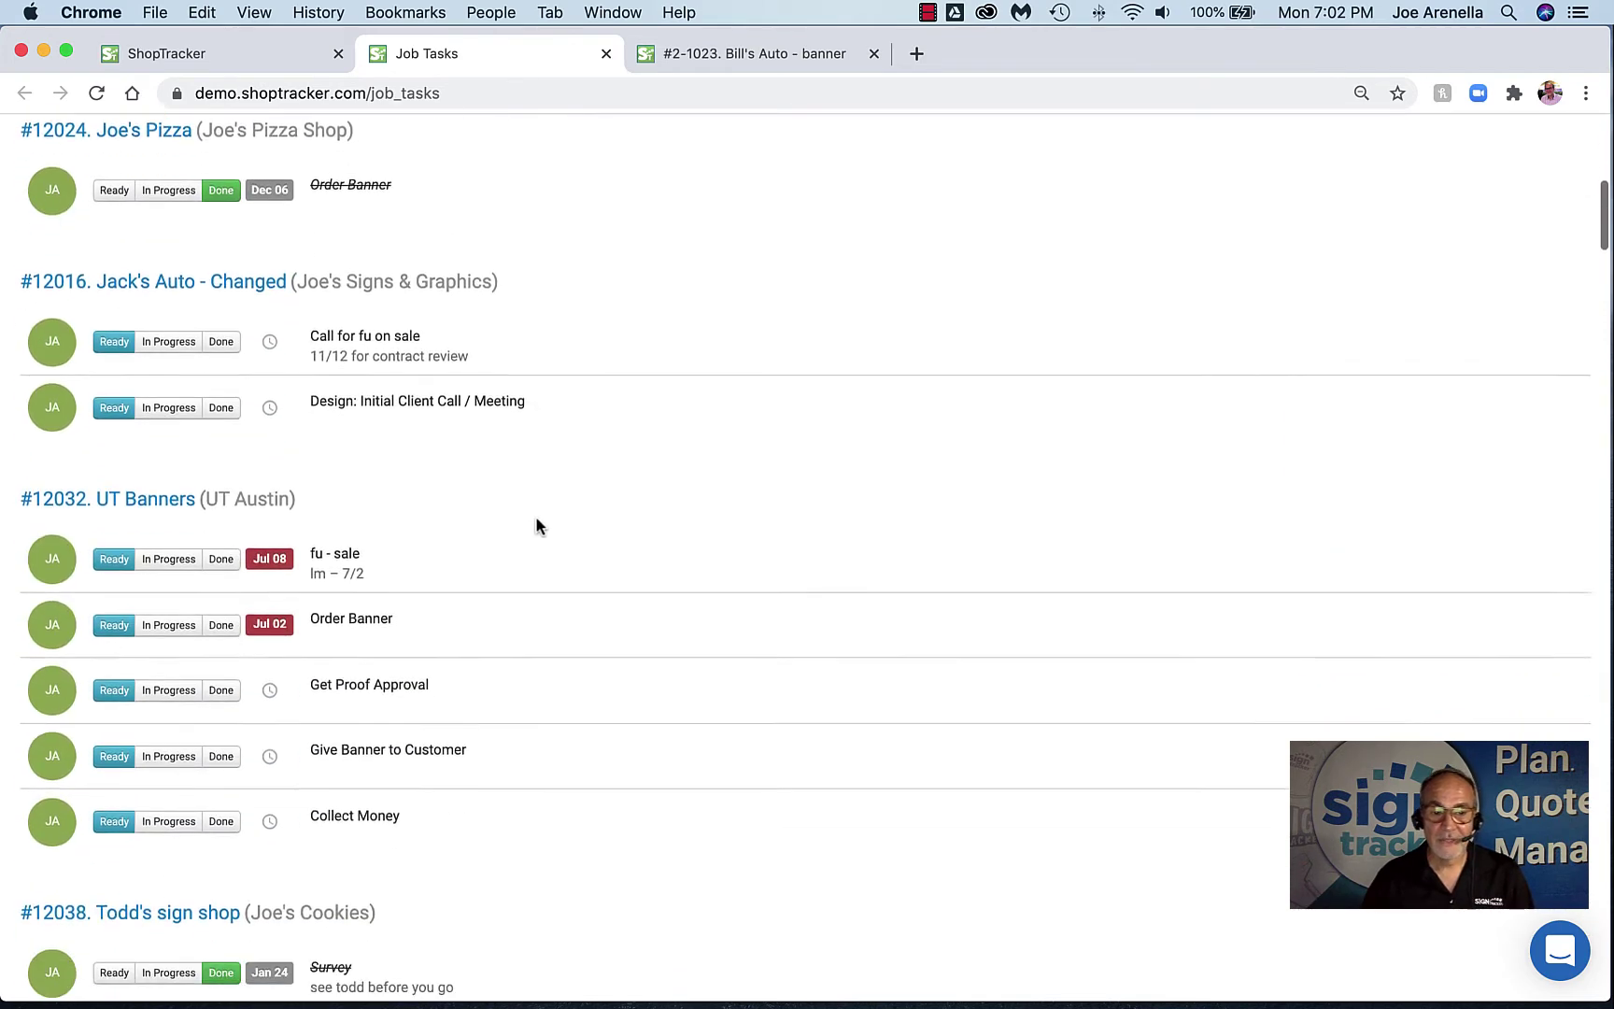
pyautogui.scroll(-4, 535, 520)
pyautogui.scroll(-6, 460, 523)
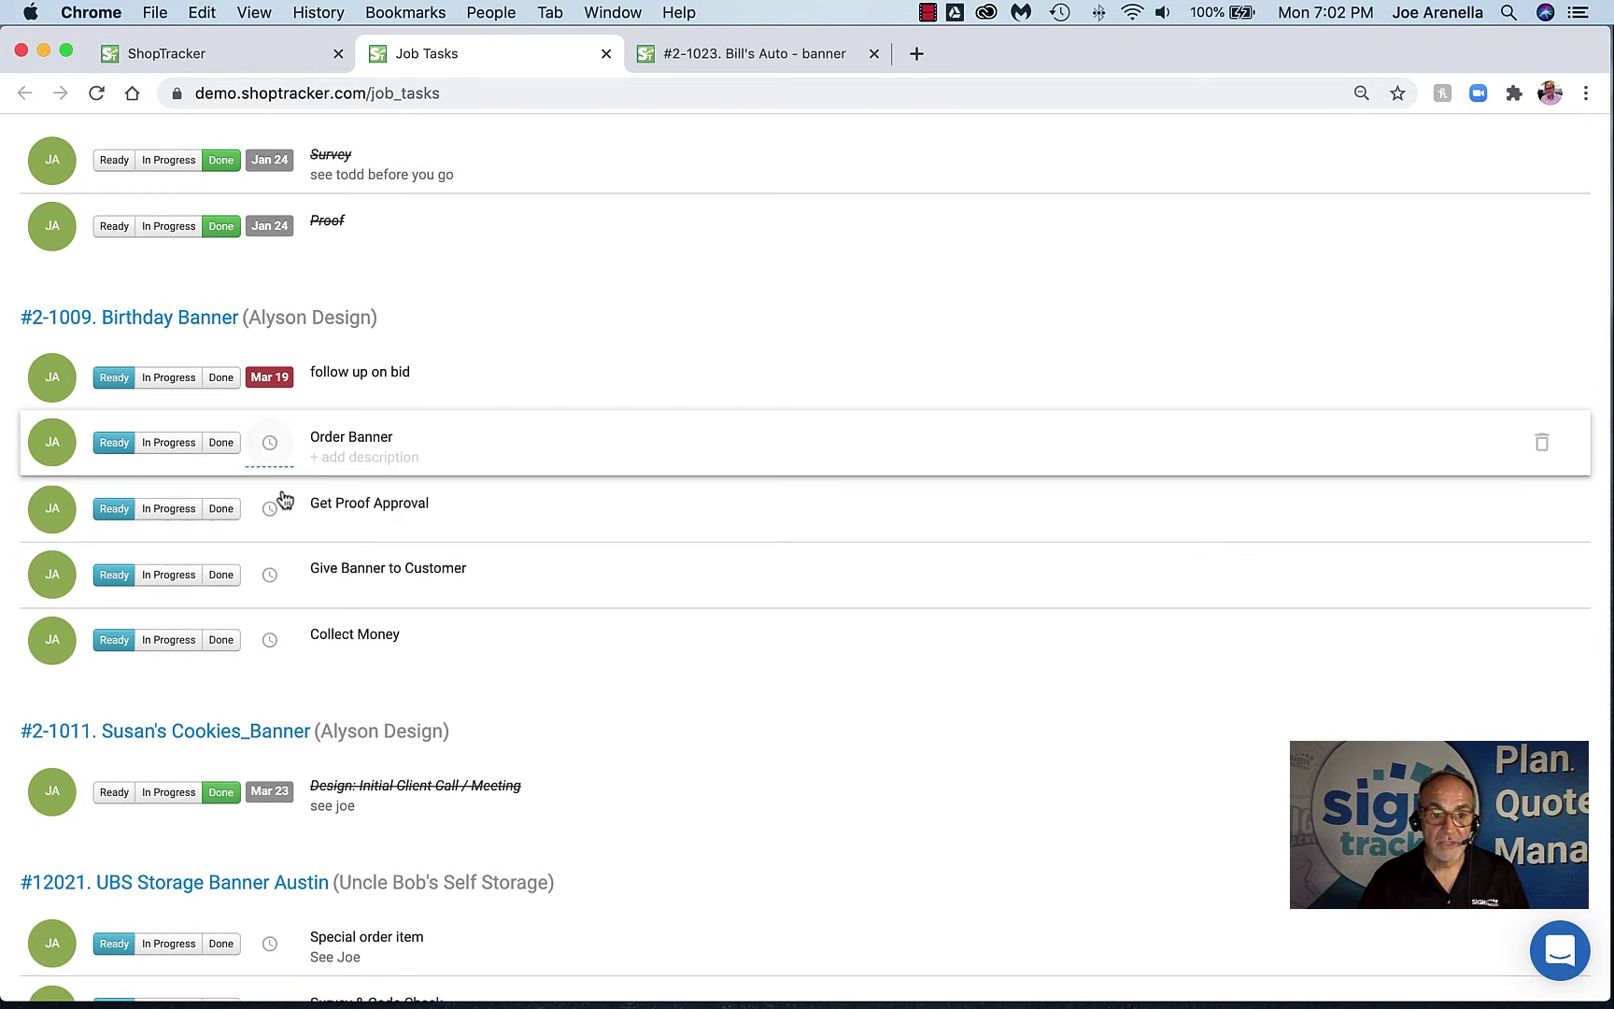
pyautogui.scroll(2, 282, 490)
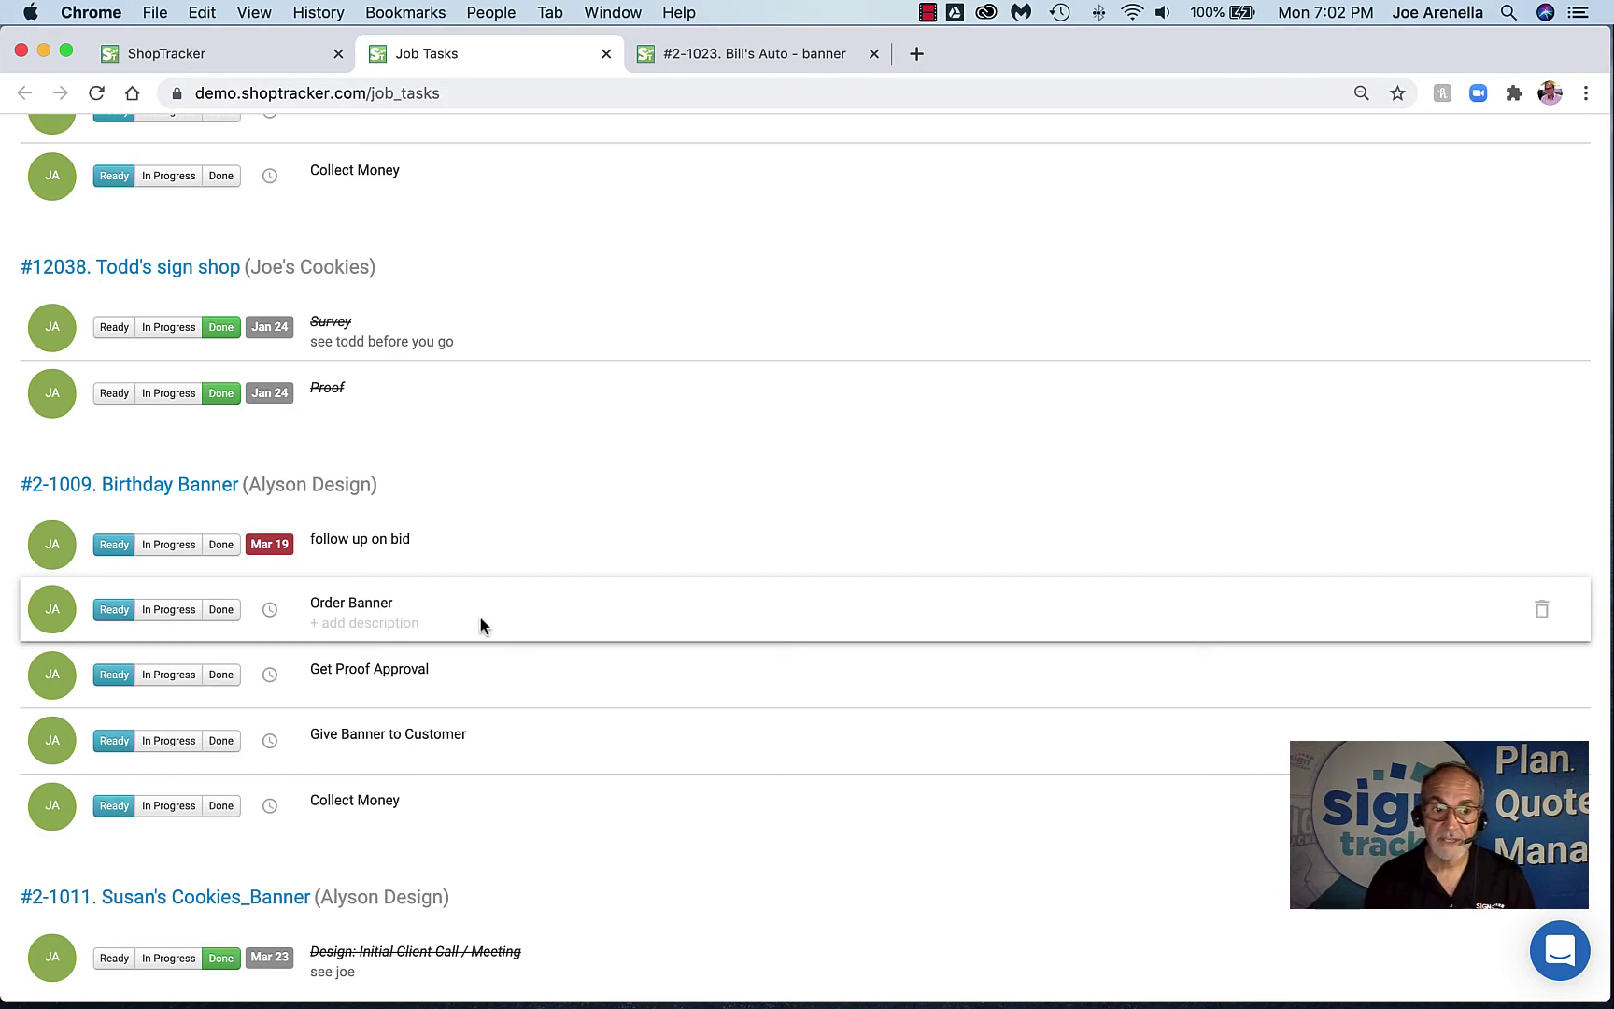
pyautogui.scroll(7, 514, 621)
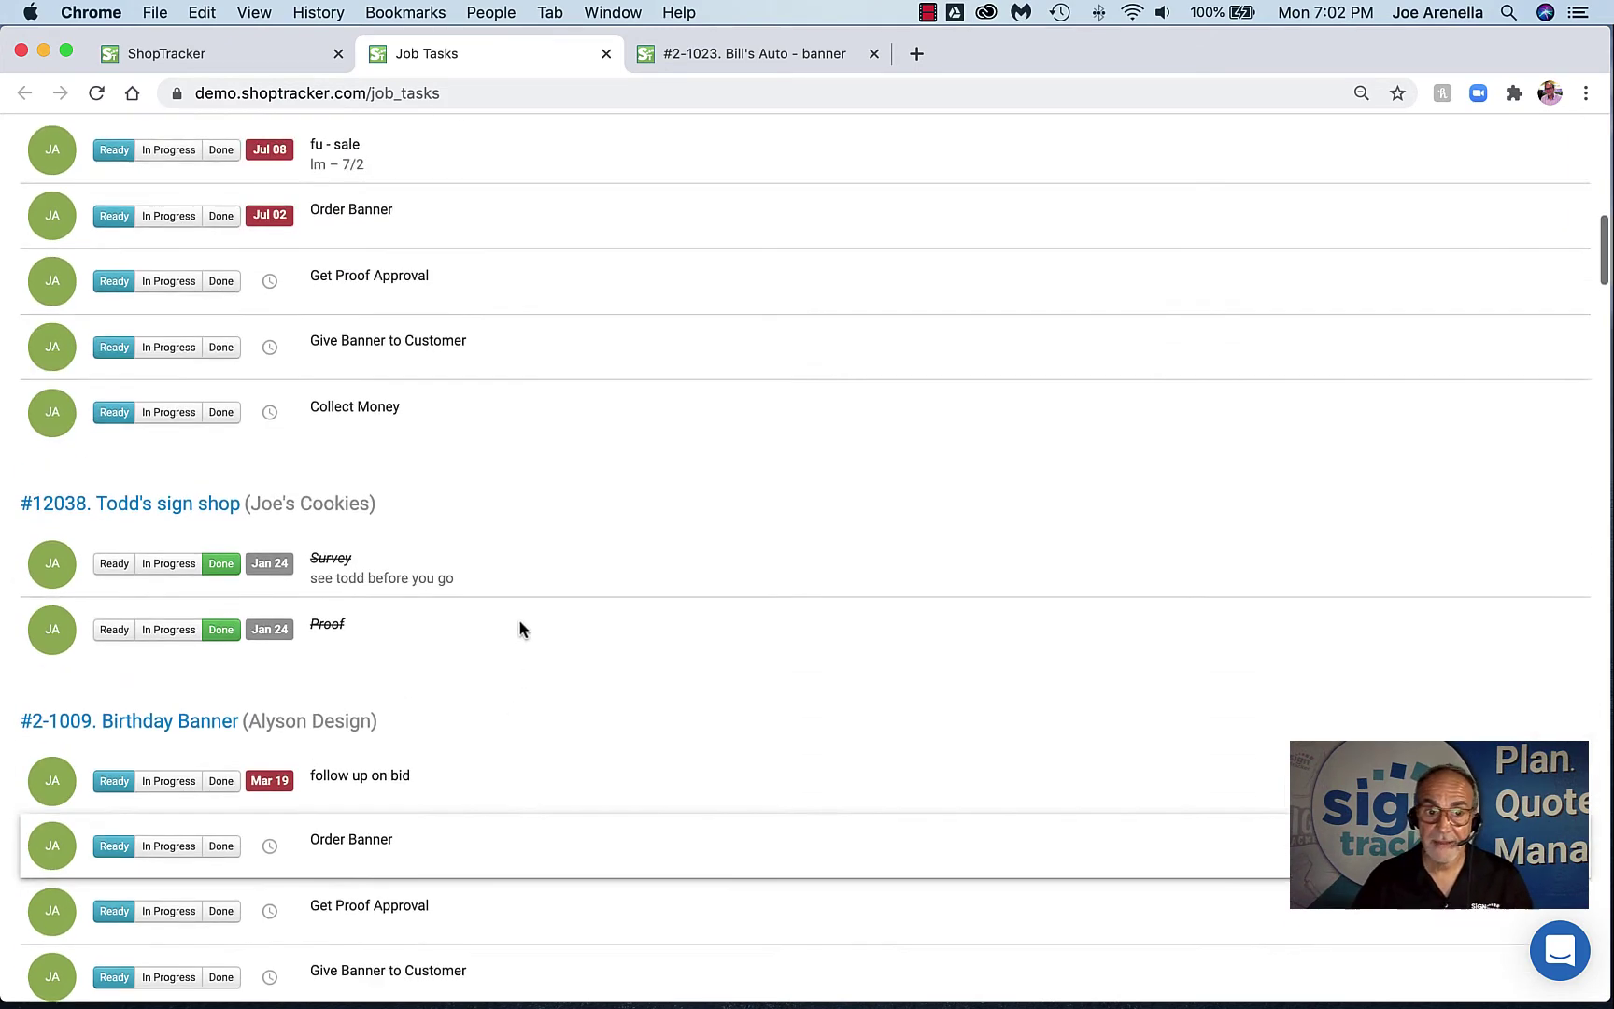
pyautogui.scroll(8, 523, 622)
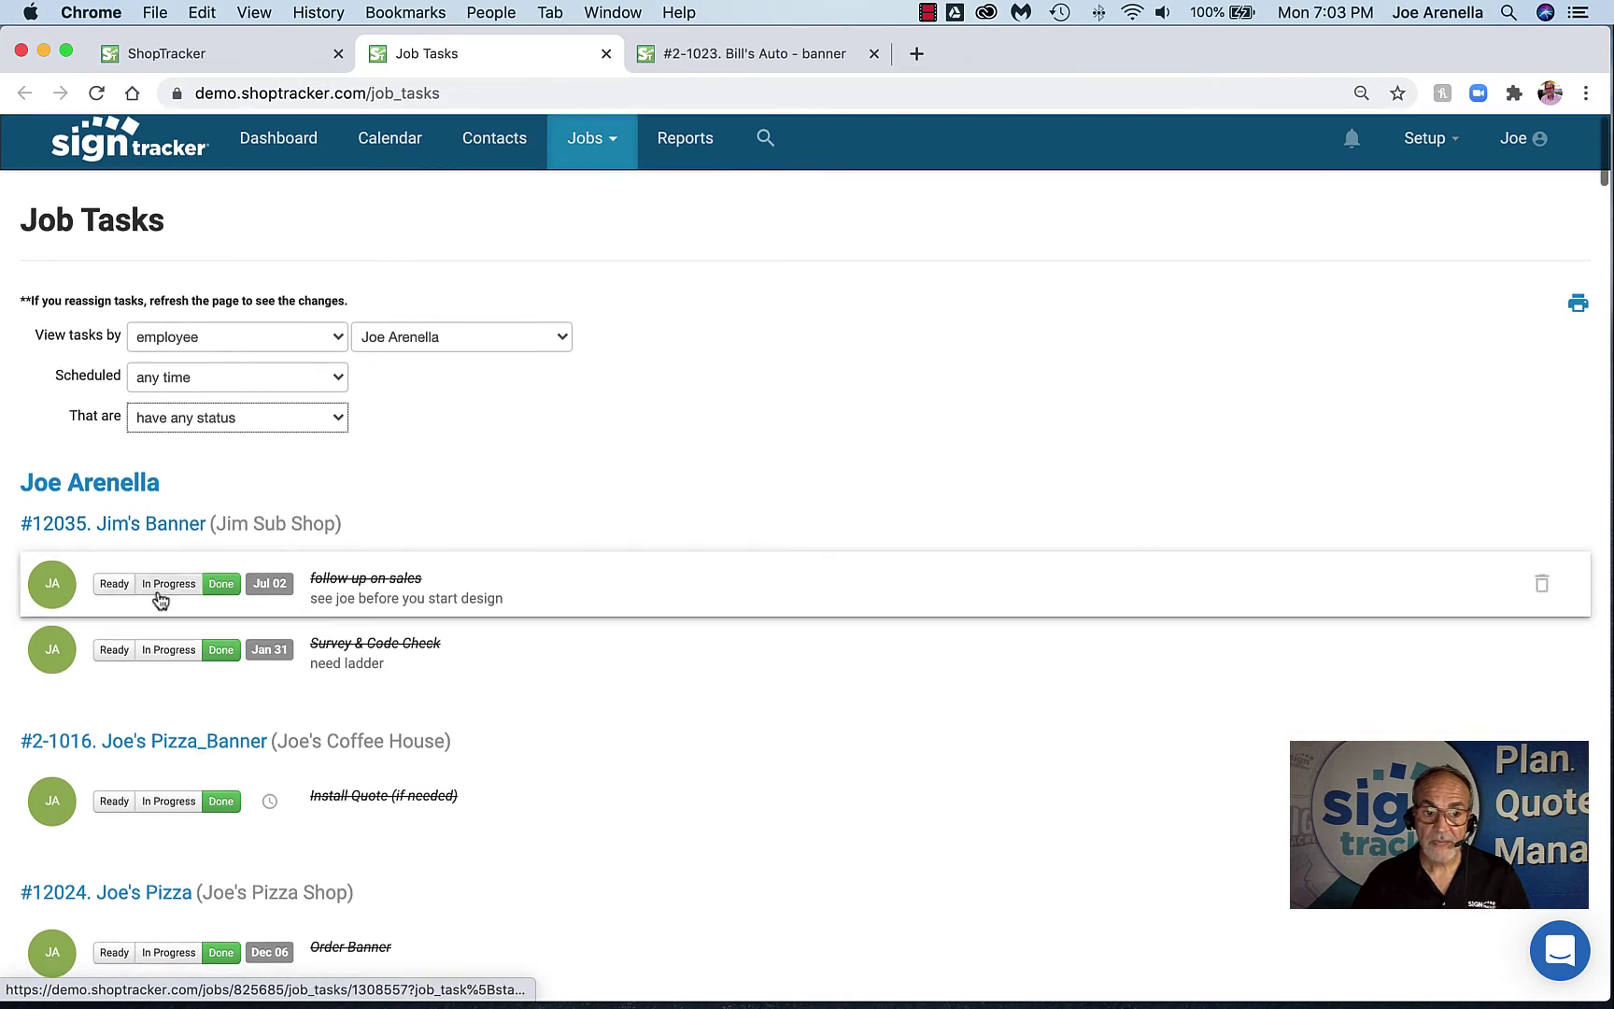
pyautogui.scroll(-3, 281, 622)
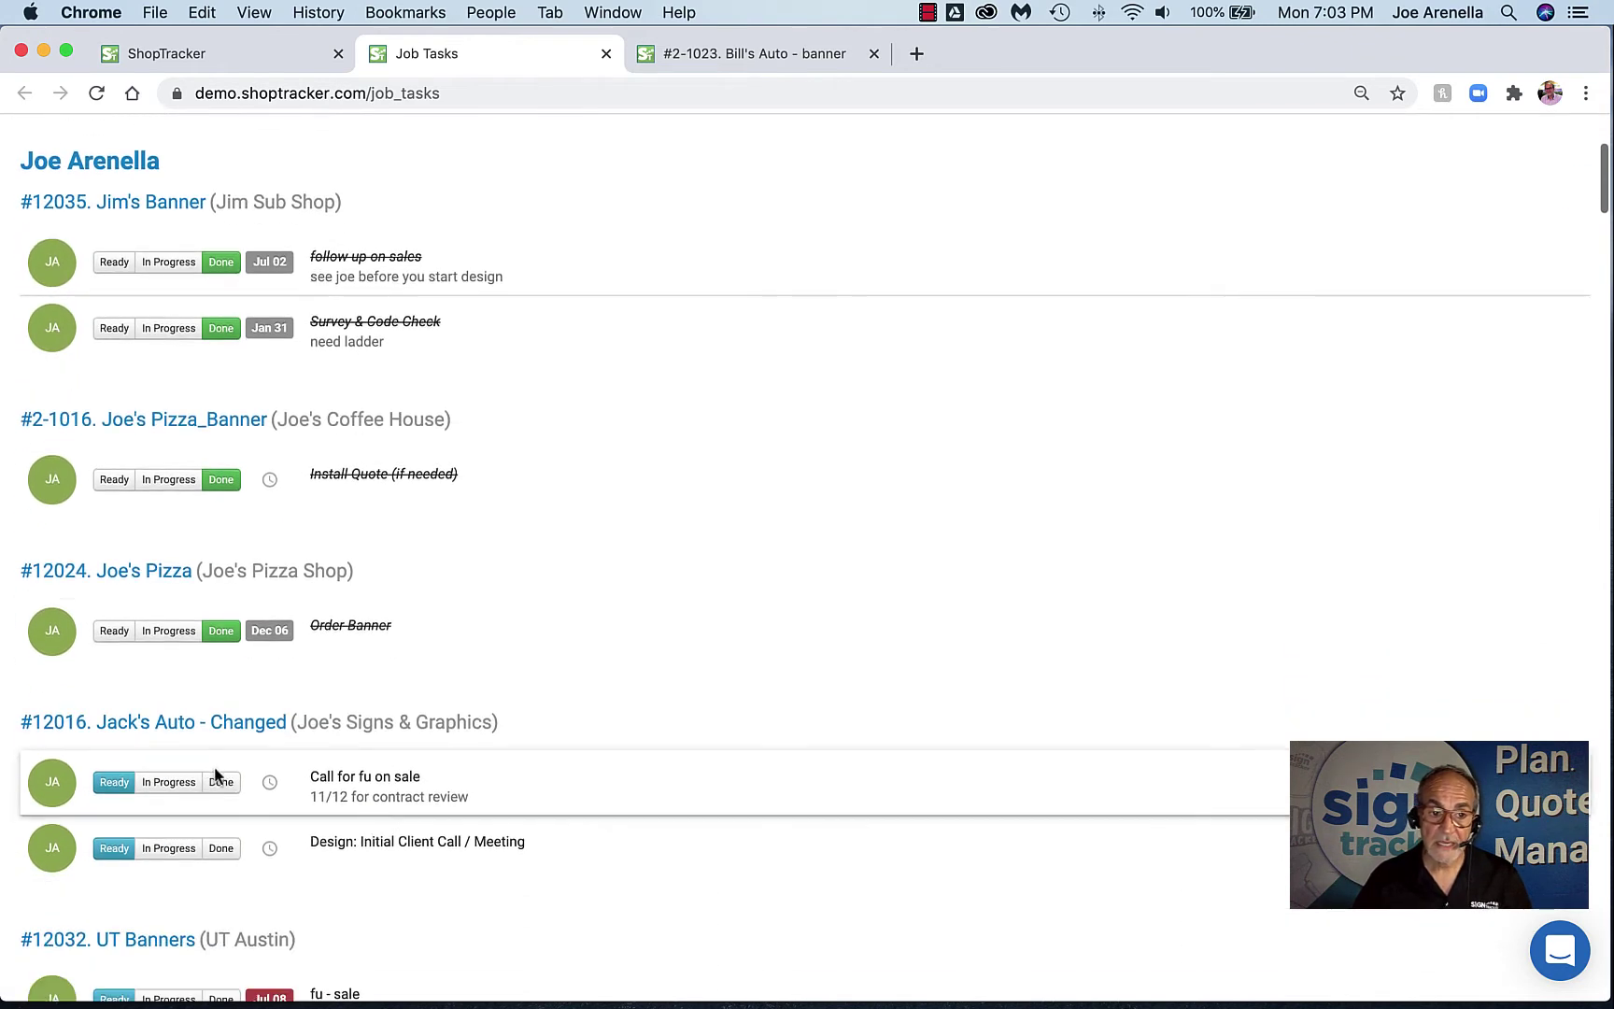
pyautogui.click(220, 778)
pyautogui.scroll(-2, 617, 668)
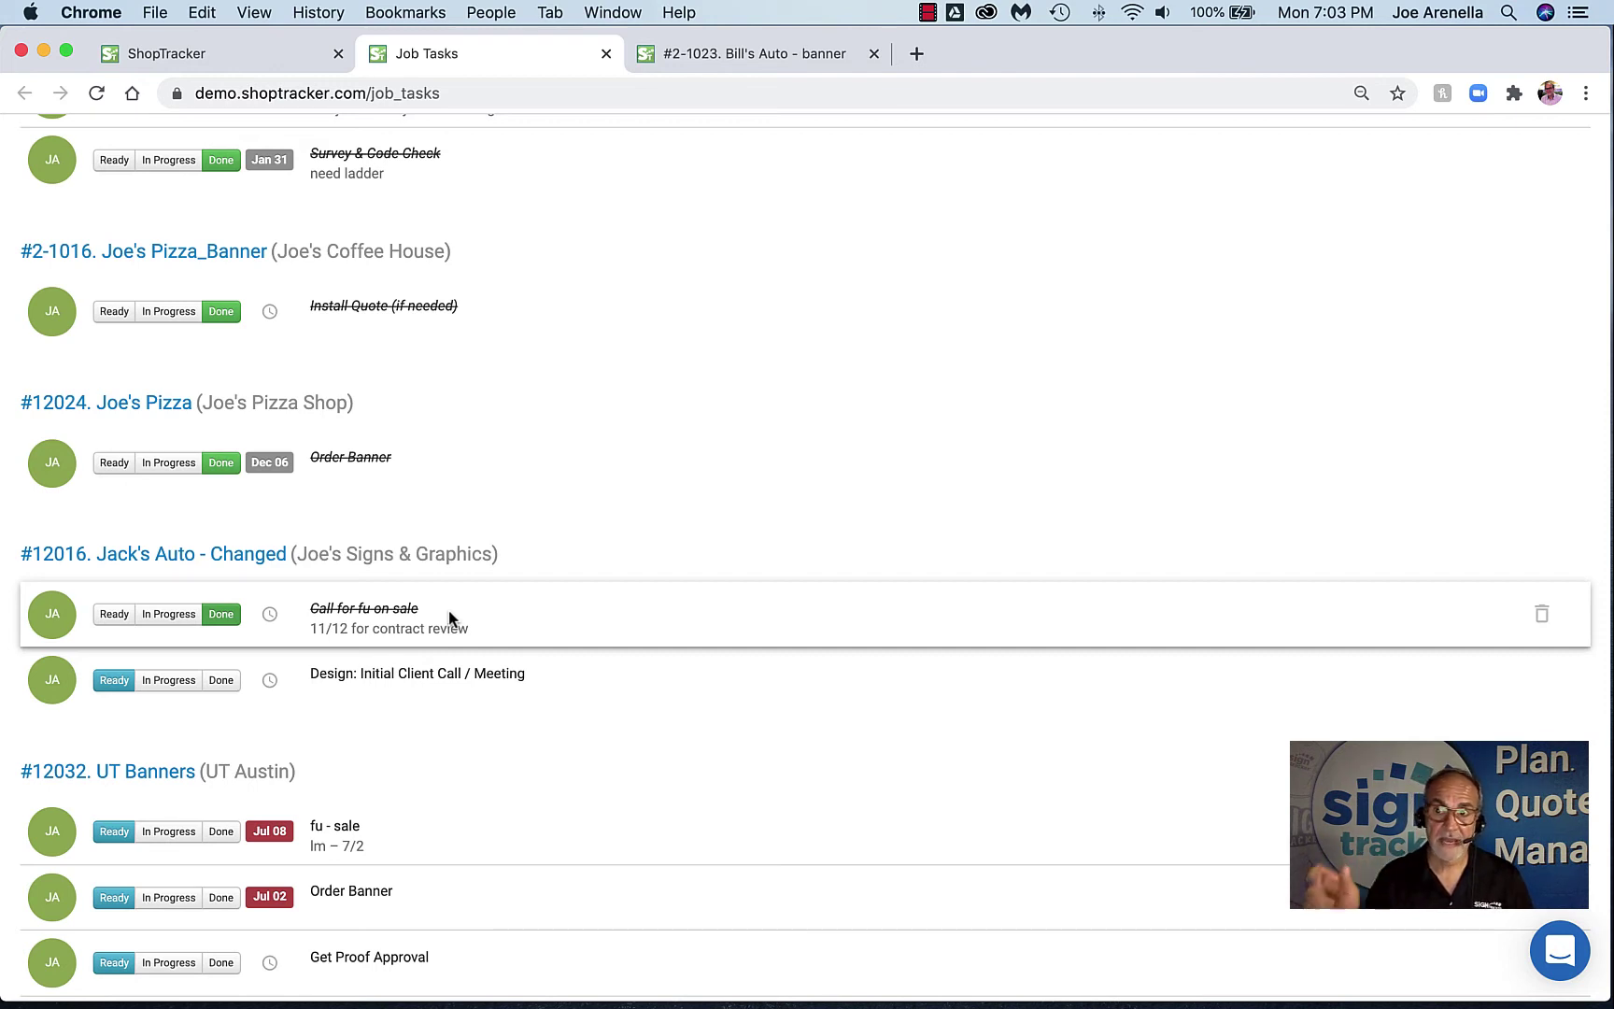
pyautogui.scroll(6, 452, 618)
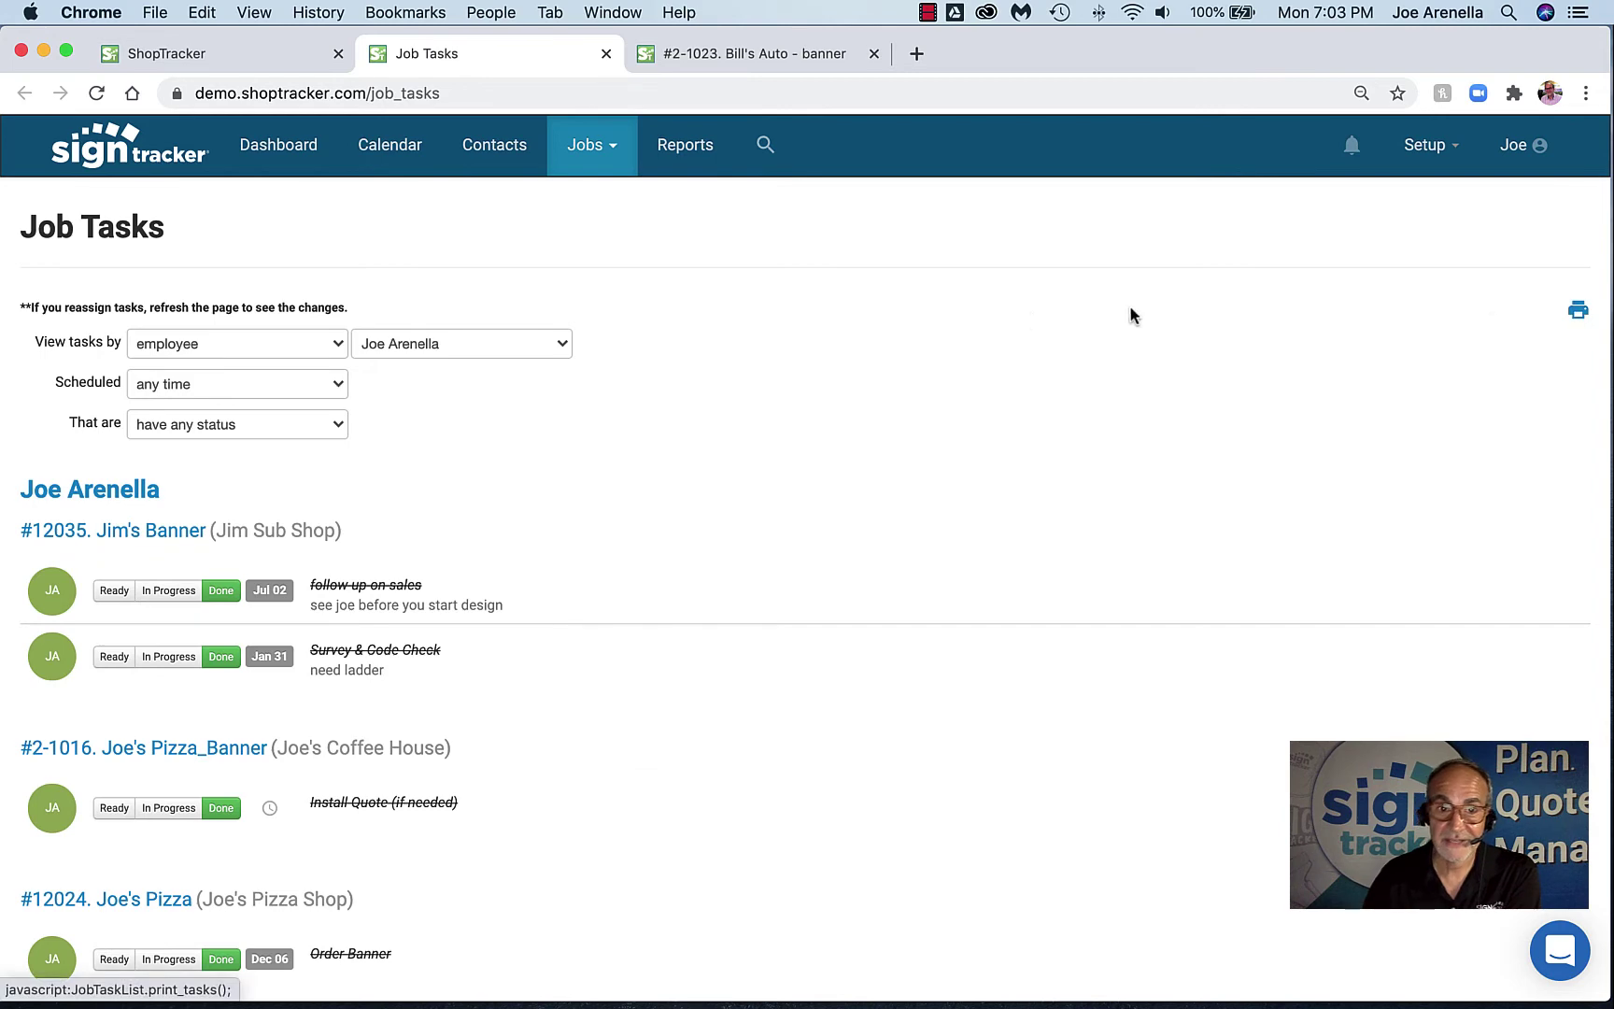
# Close the job tasks list and add a note with subject 'test note' and body 'blah' to the job
pyautogui.click(607, 54)
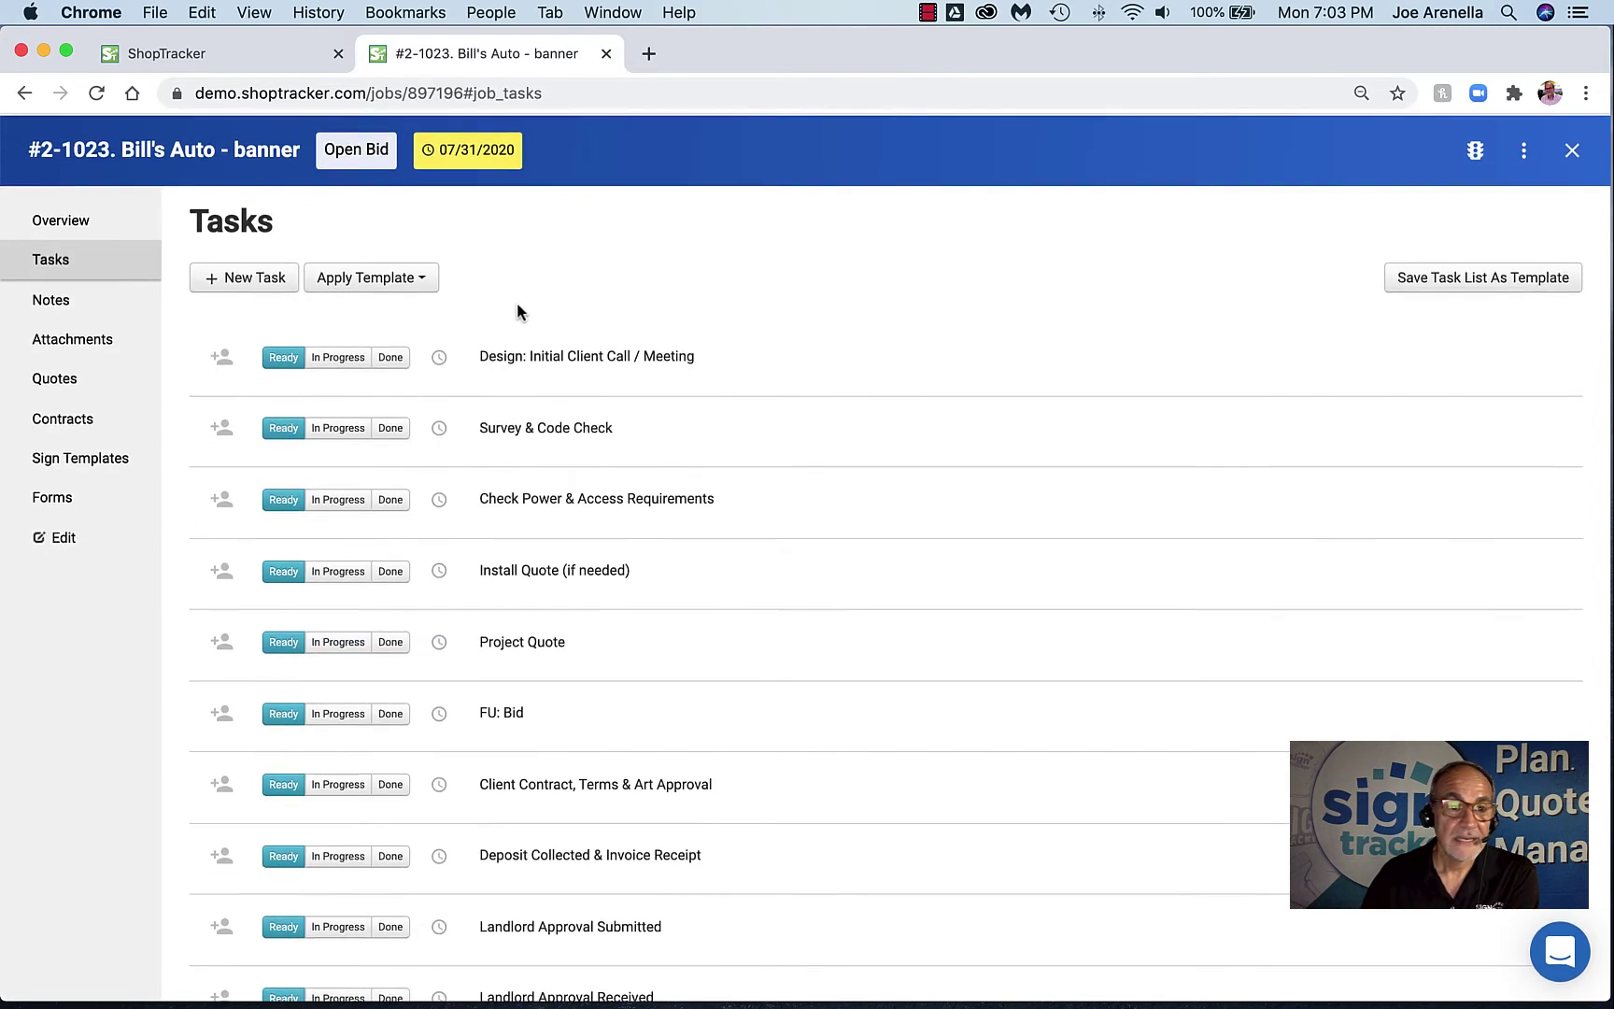
pyautogui.click(52, 306)
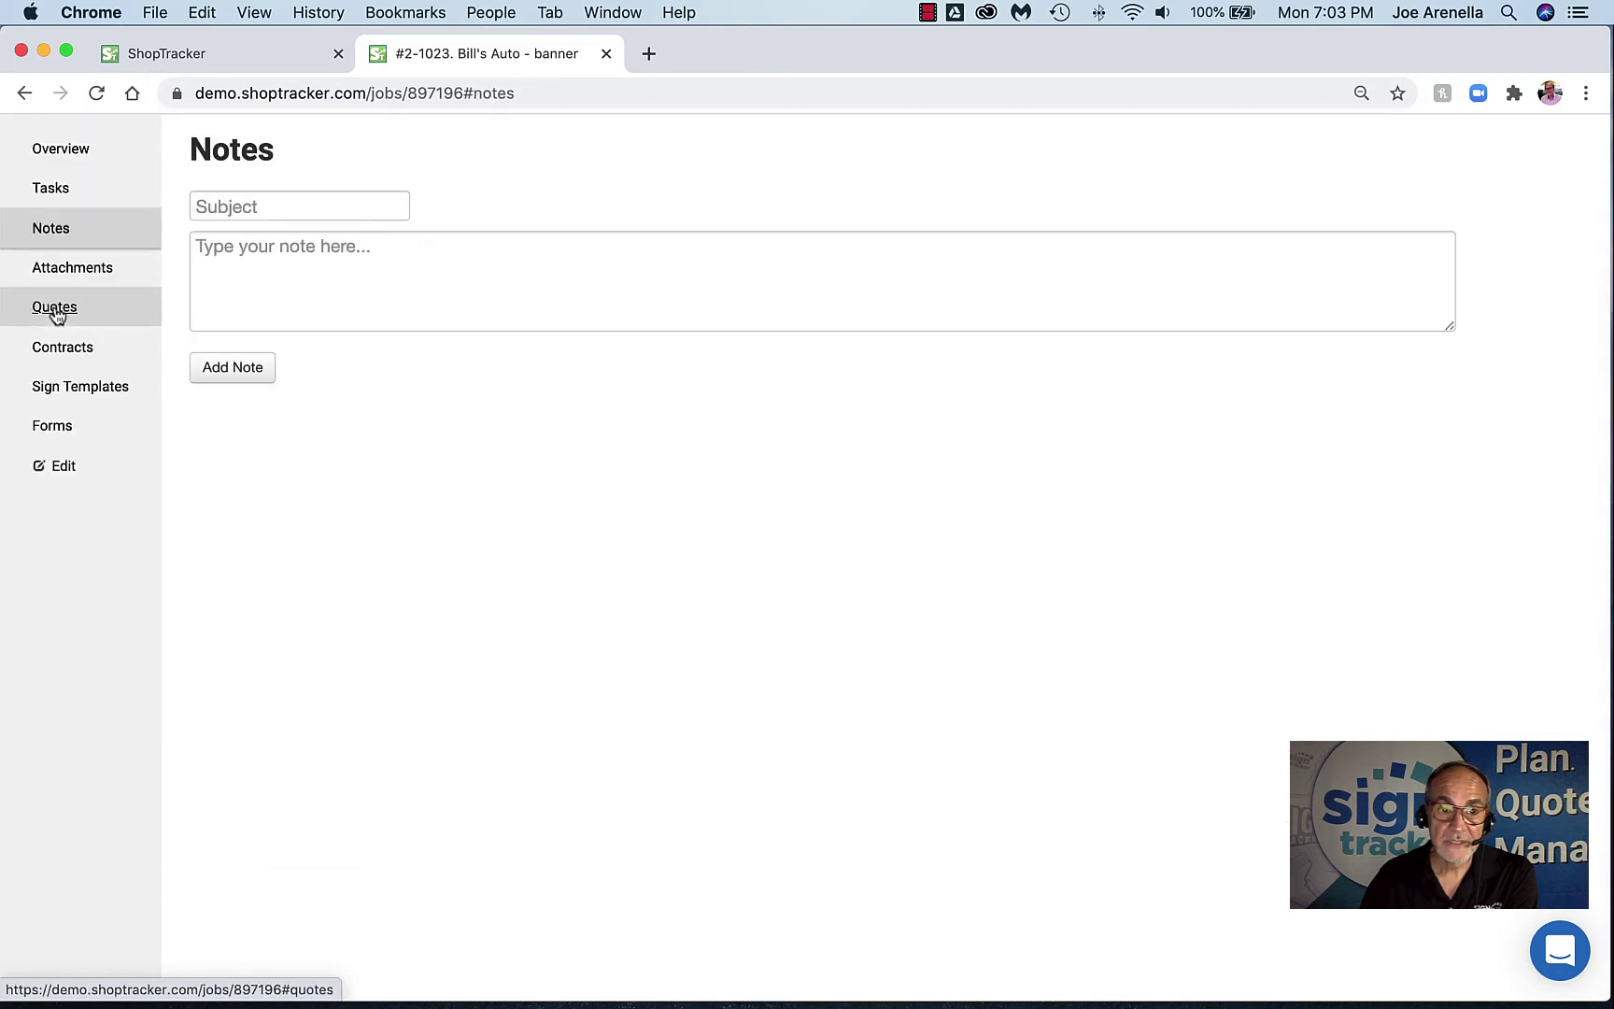
pyautogui.click(266, 280)
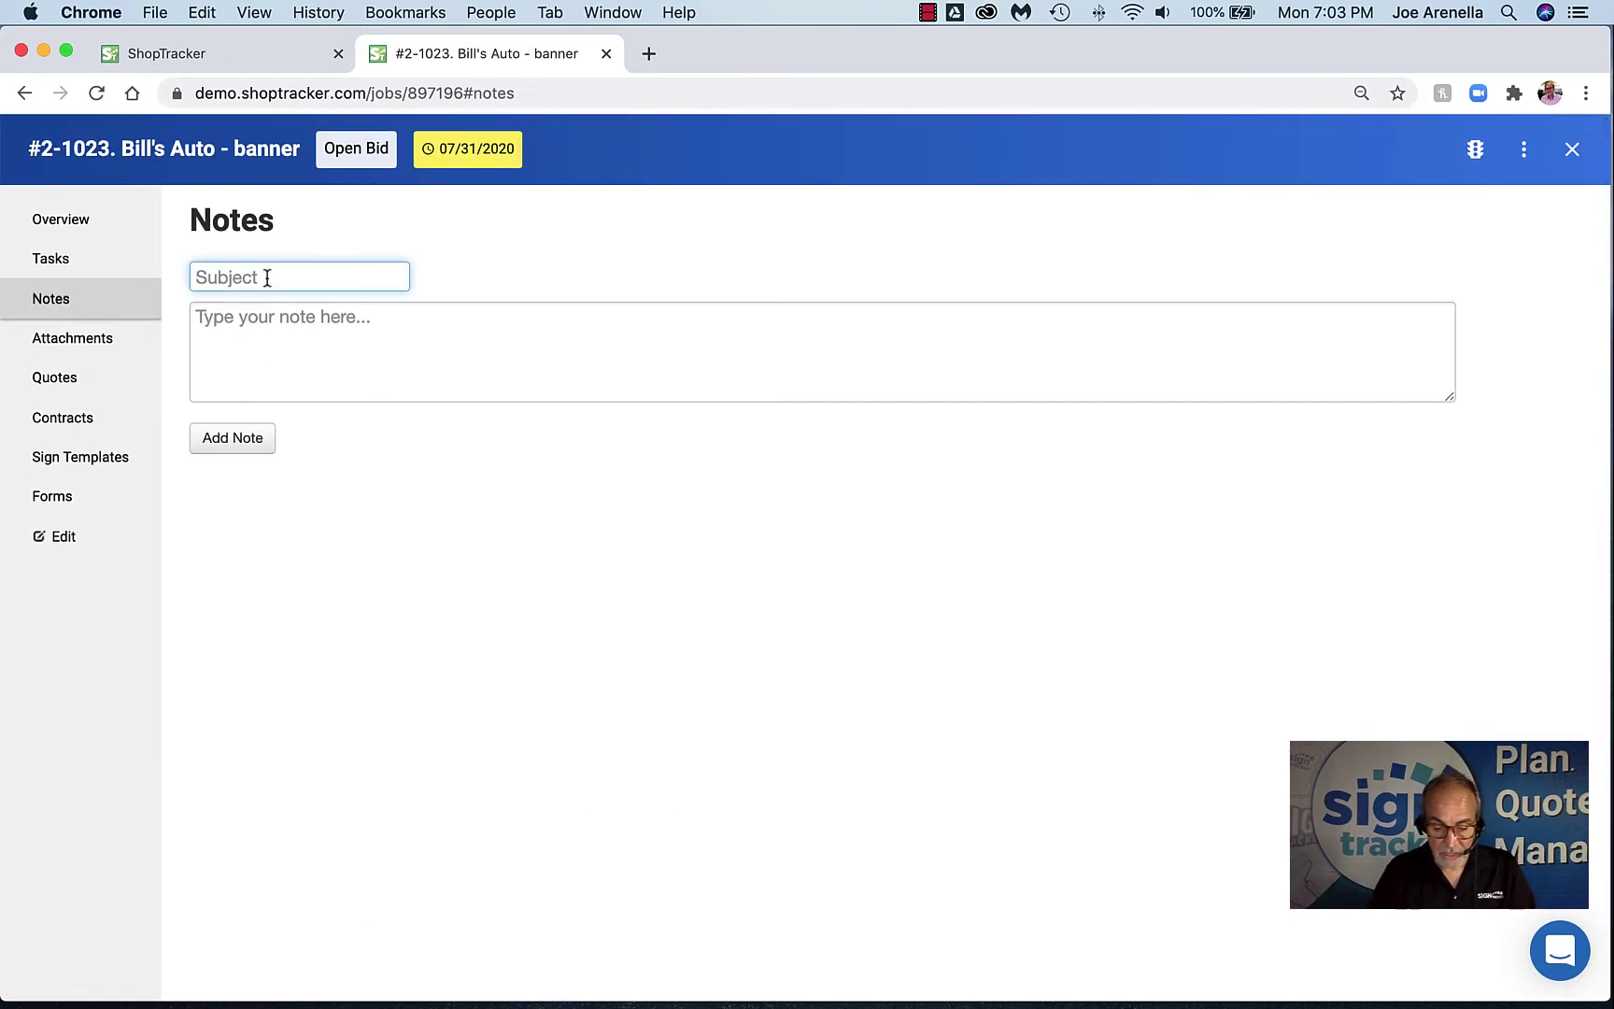
pyautogui.write('test note')
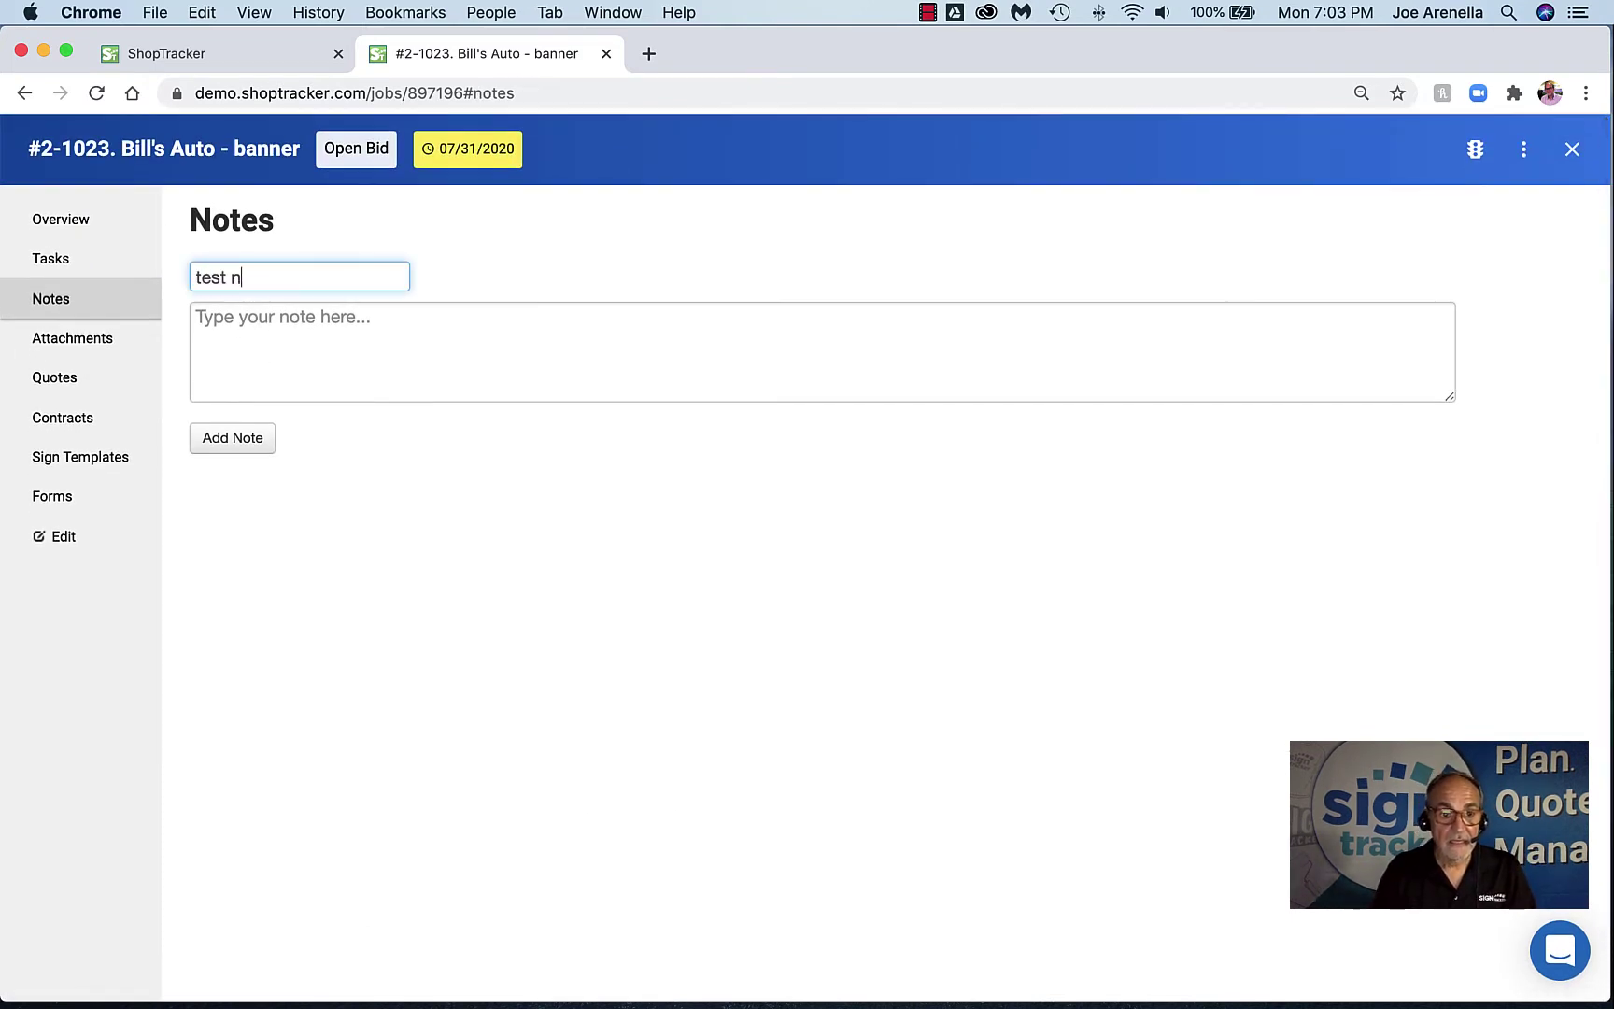
pyautogui.click(278, 323)
pyautogui.write('balh')
pyautogui.press('BackSpace')
pyautogui.press('BackSpace')
pyautogui.press('BackSpace')
pyautogui.write('lah')
pyautogui.click(234, 439)
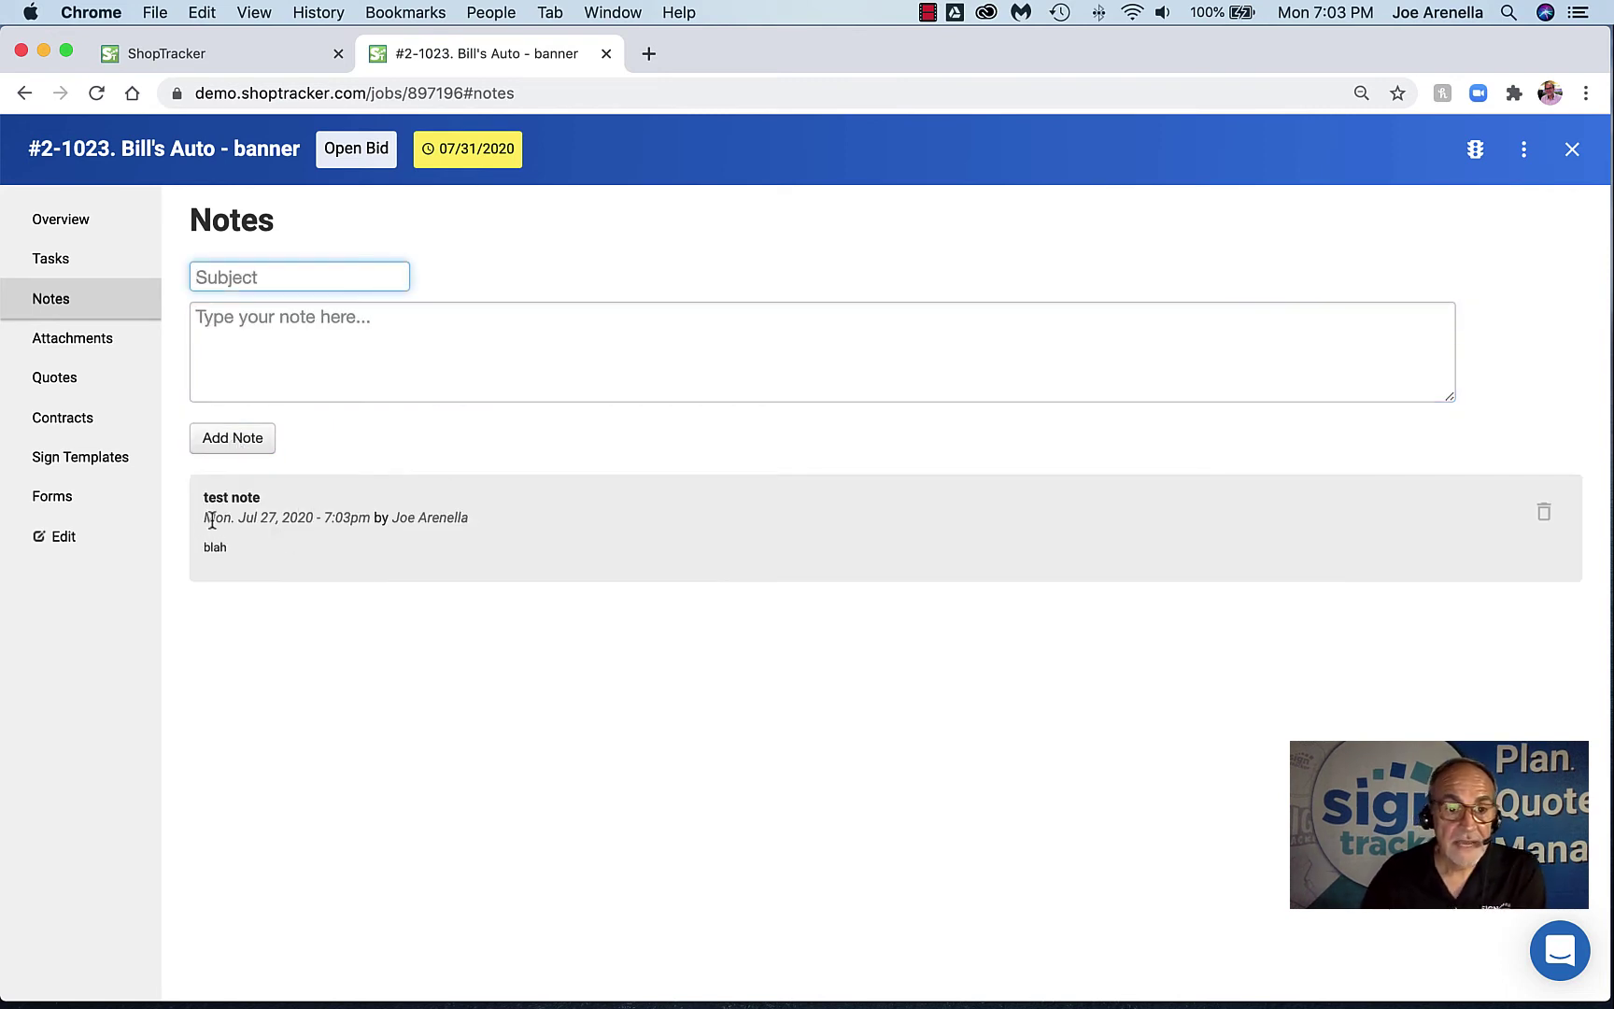
pyautogui.moveTo(204, 517); pyautogui.dragTo(400, 529)
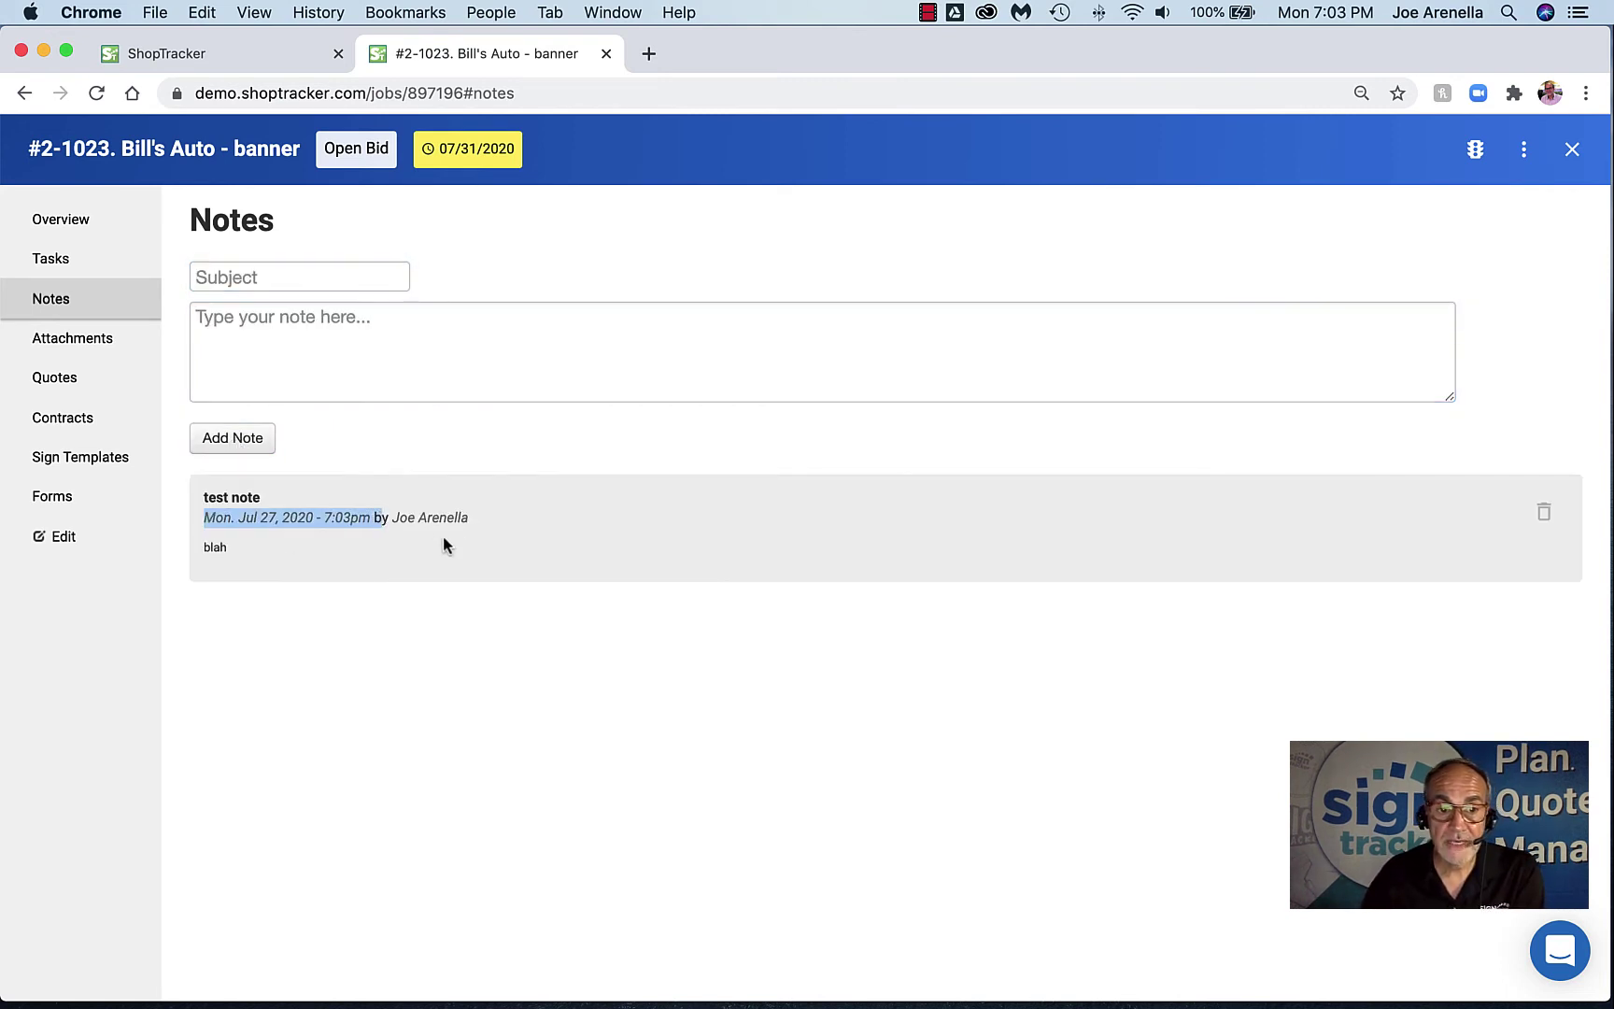
pyautogui.click(217, 549)
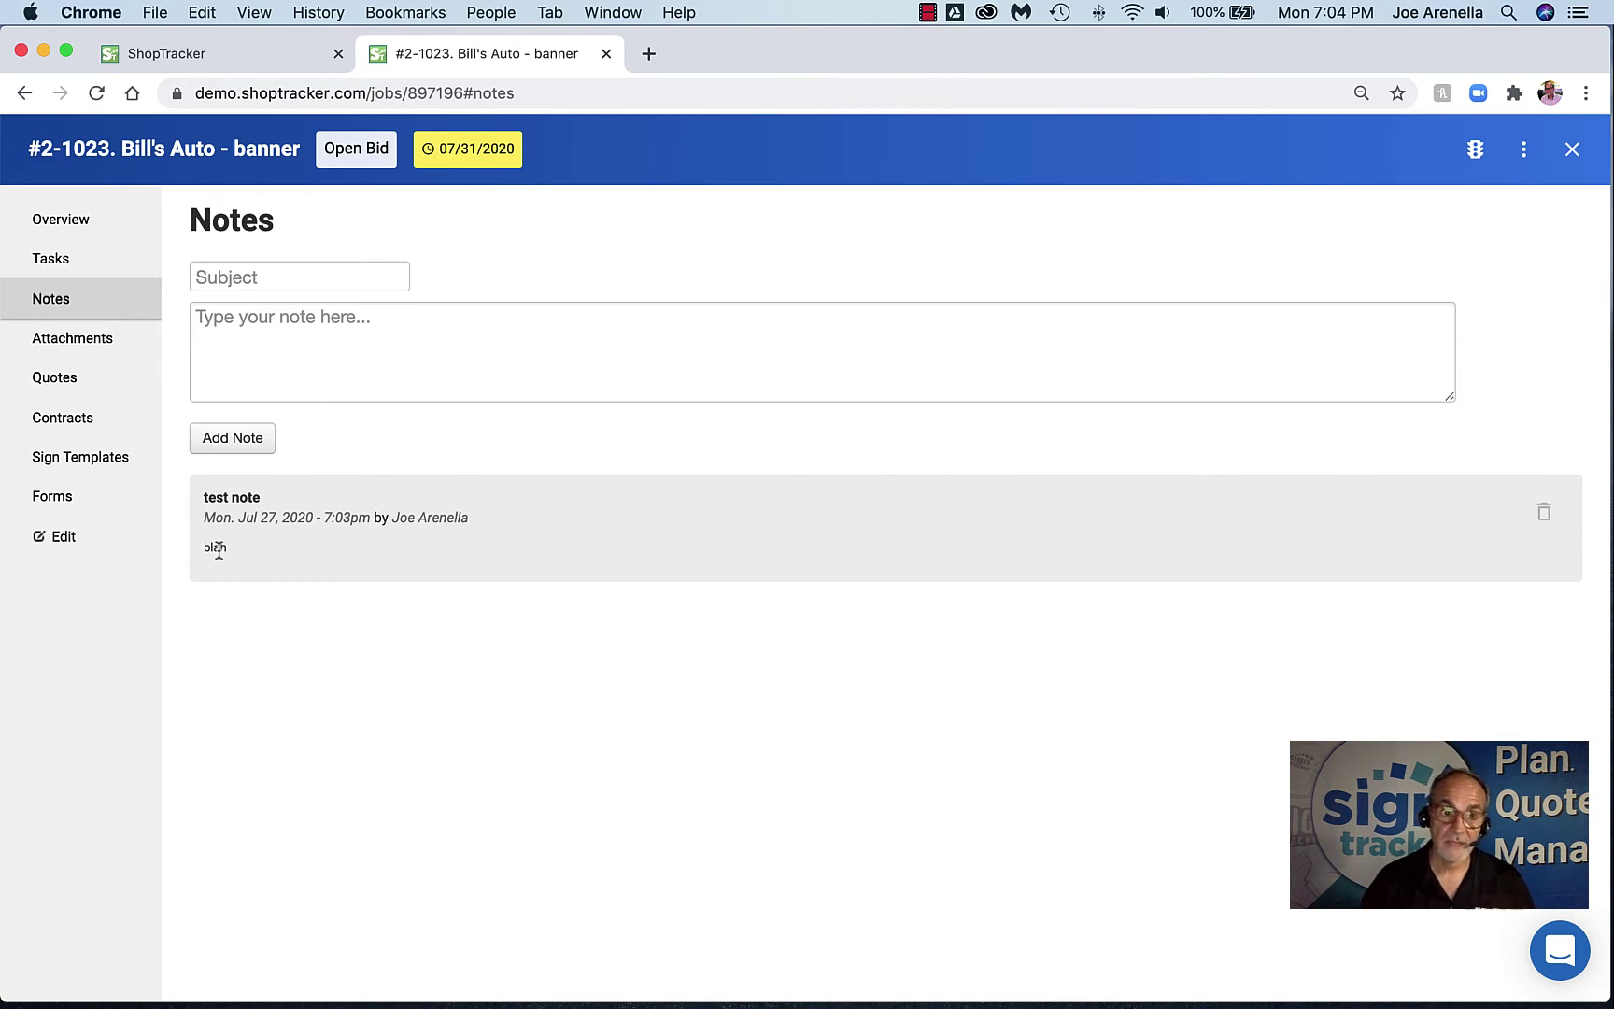
# Try uploading SusanSigns.pdf to the job's attachments, then reload the page after it fails
pyautogui.click(109, 351)
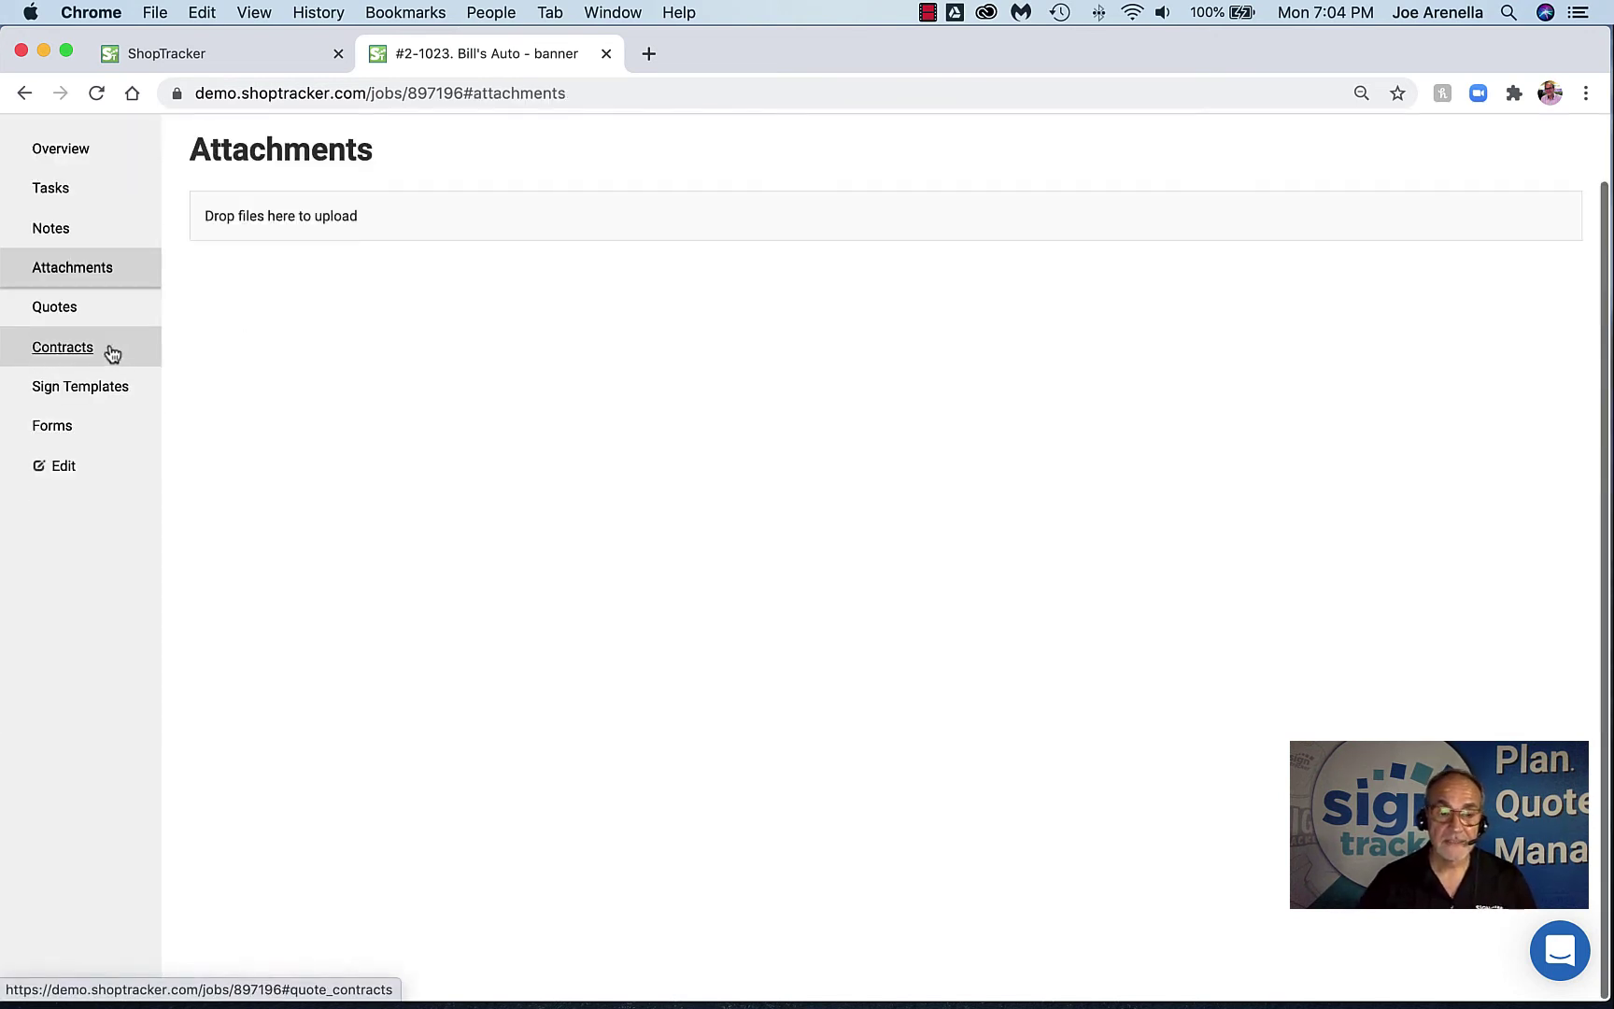
pyautogui.click(504, 234)
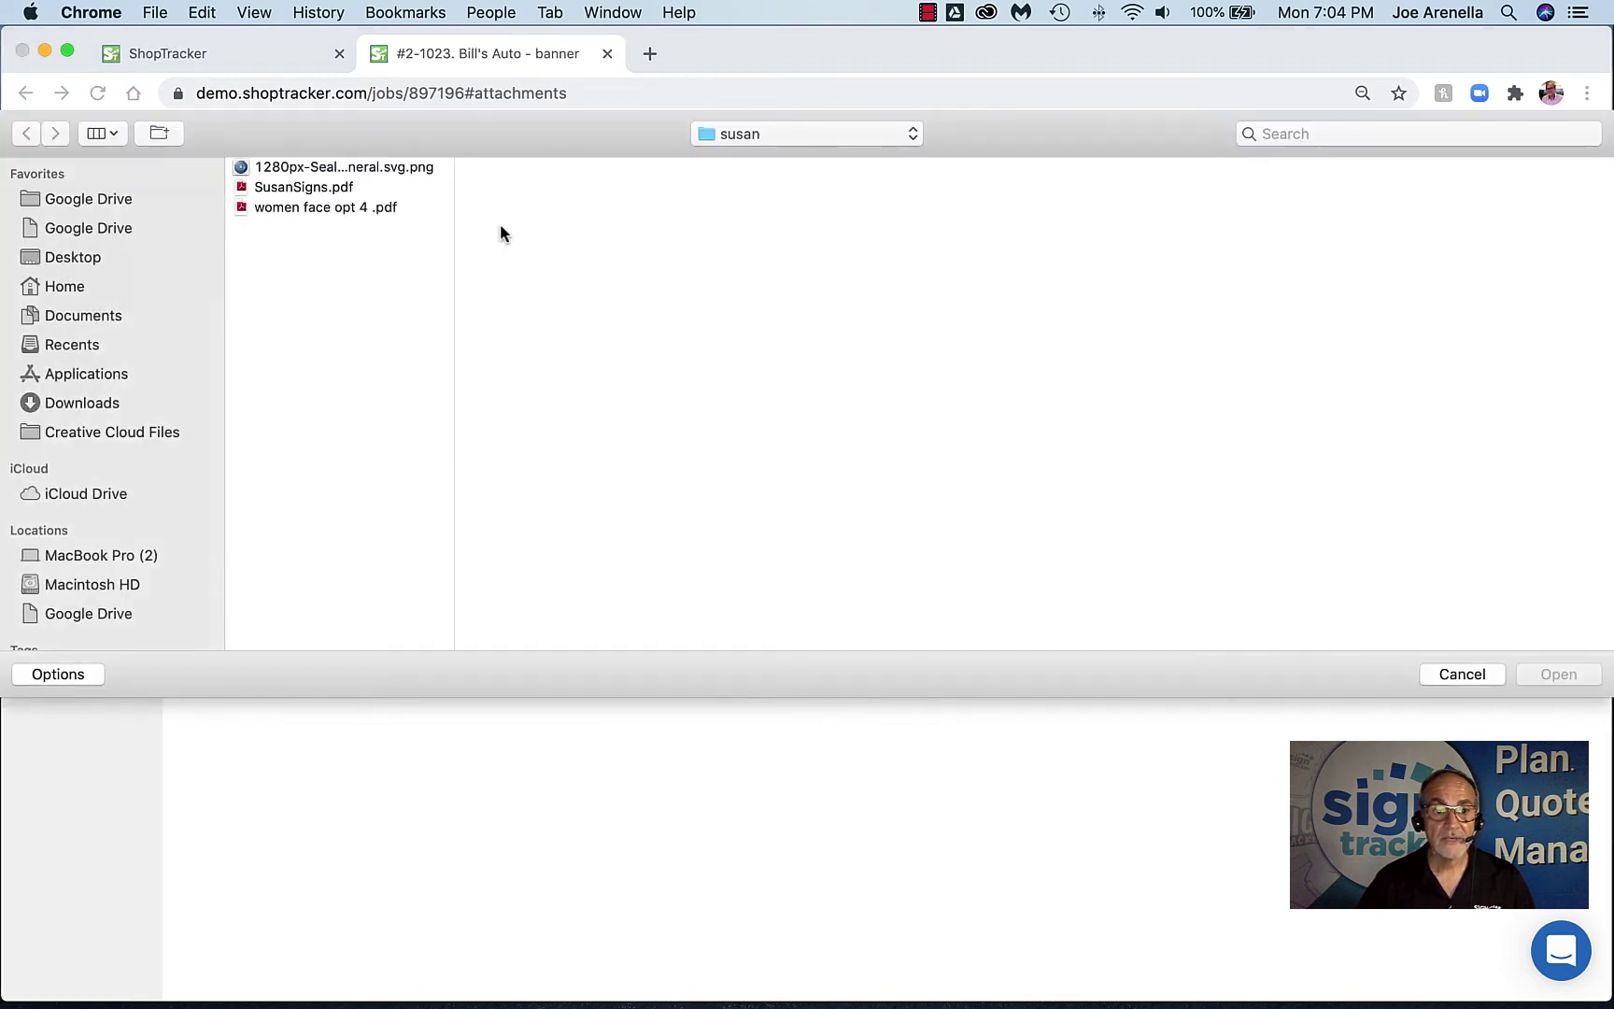
pyautogui.click(280, 187)
pyautogui.click(1555, 673)
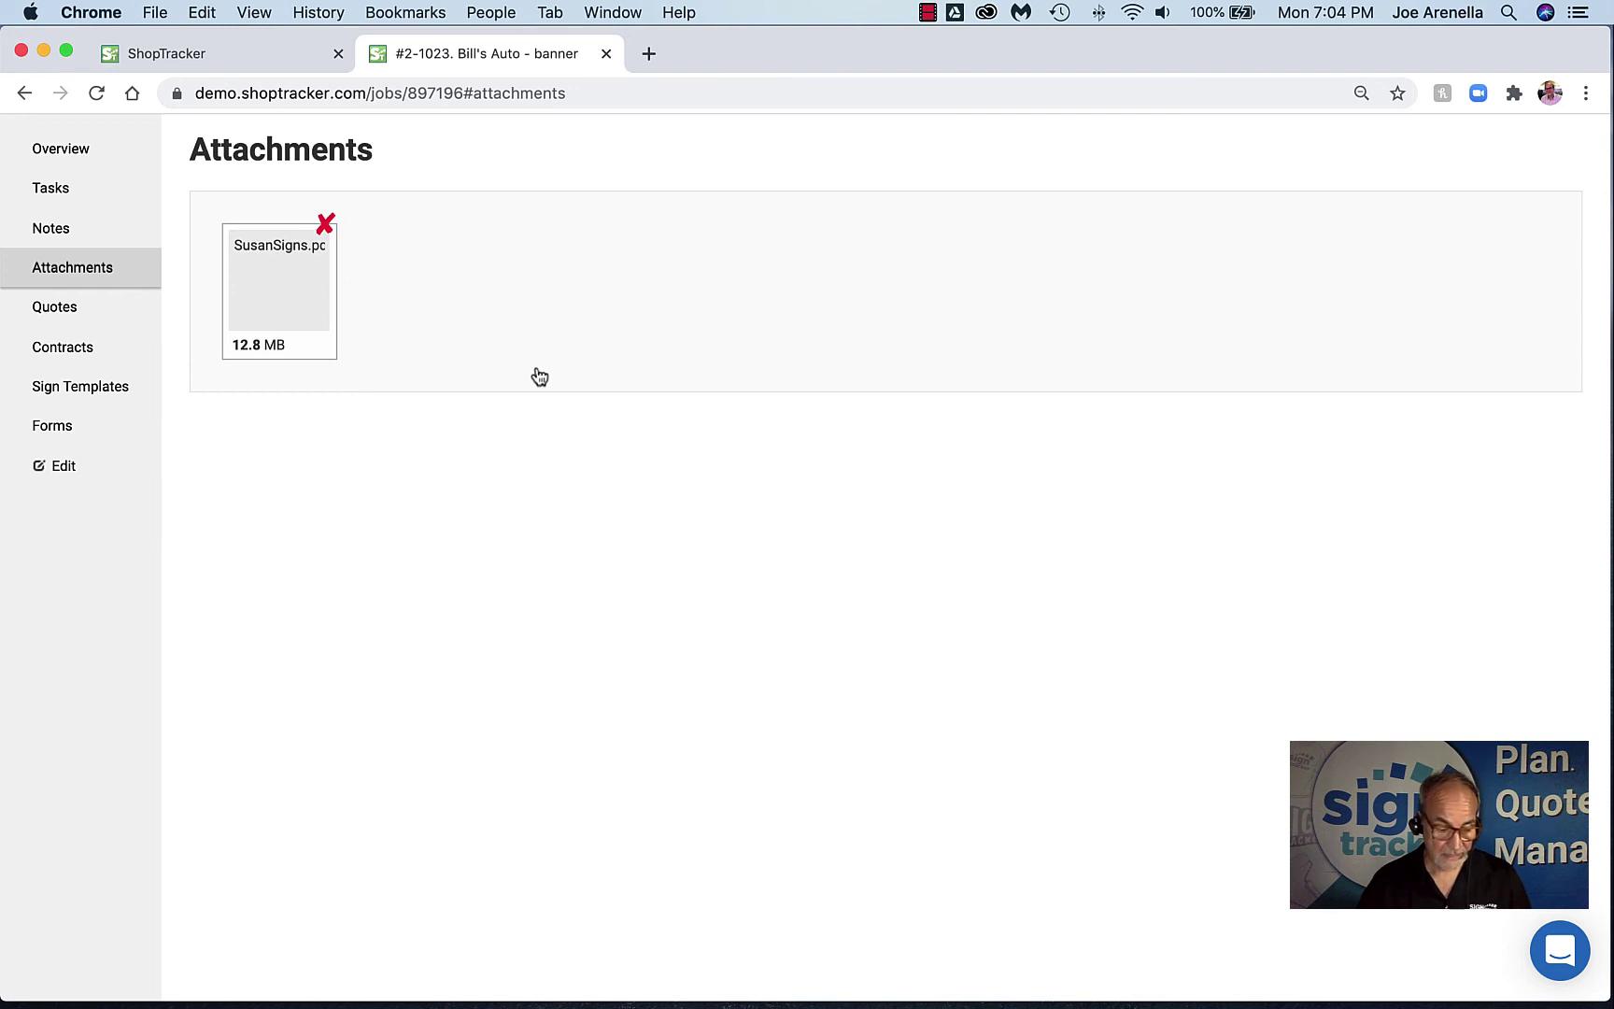
pyautogui.moveTo(275, 355)
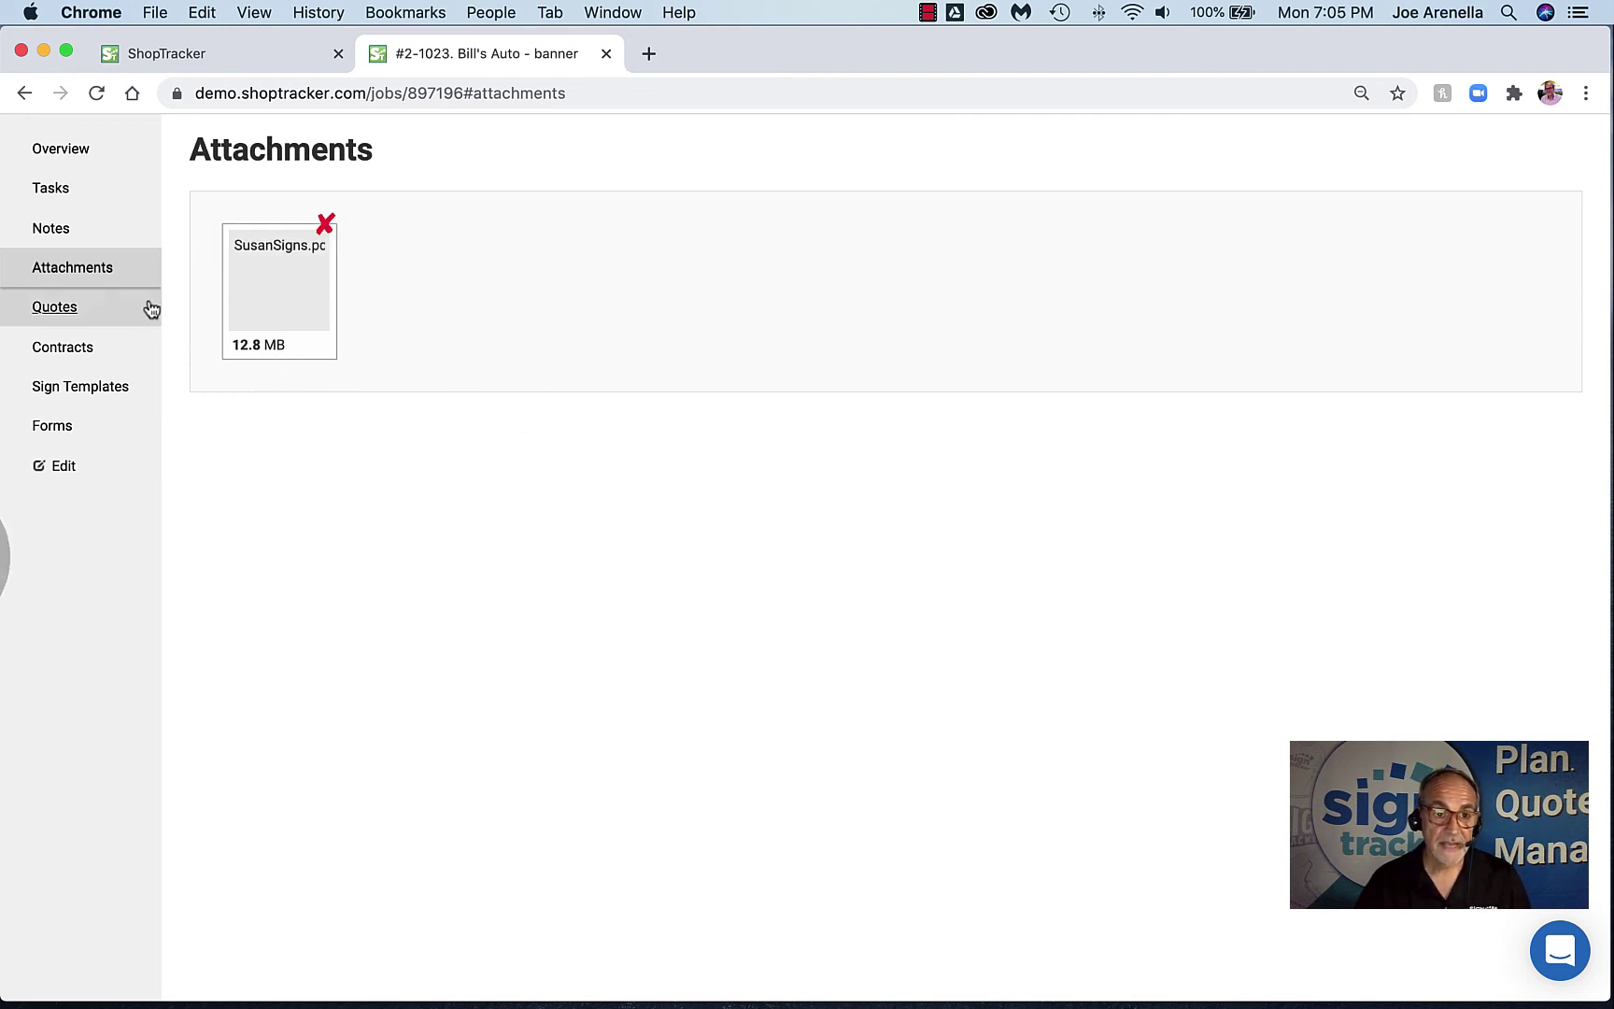
pyautogui.click(105, 273)
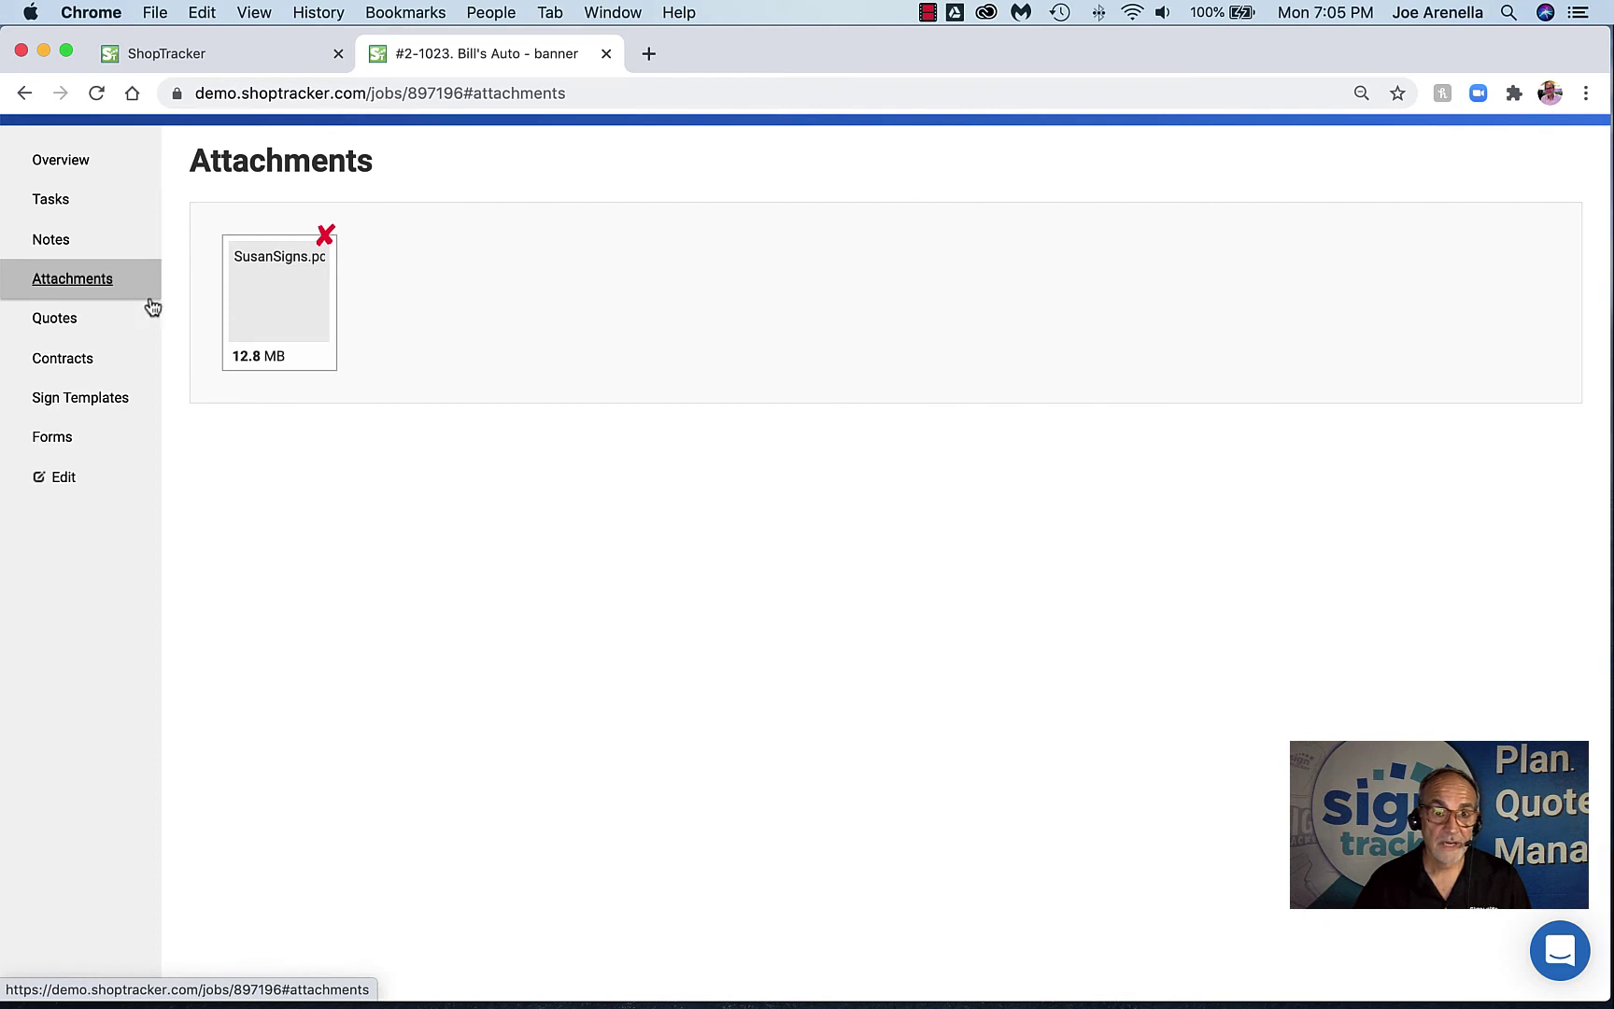
pyautogui.press('super+r')
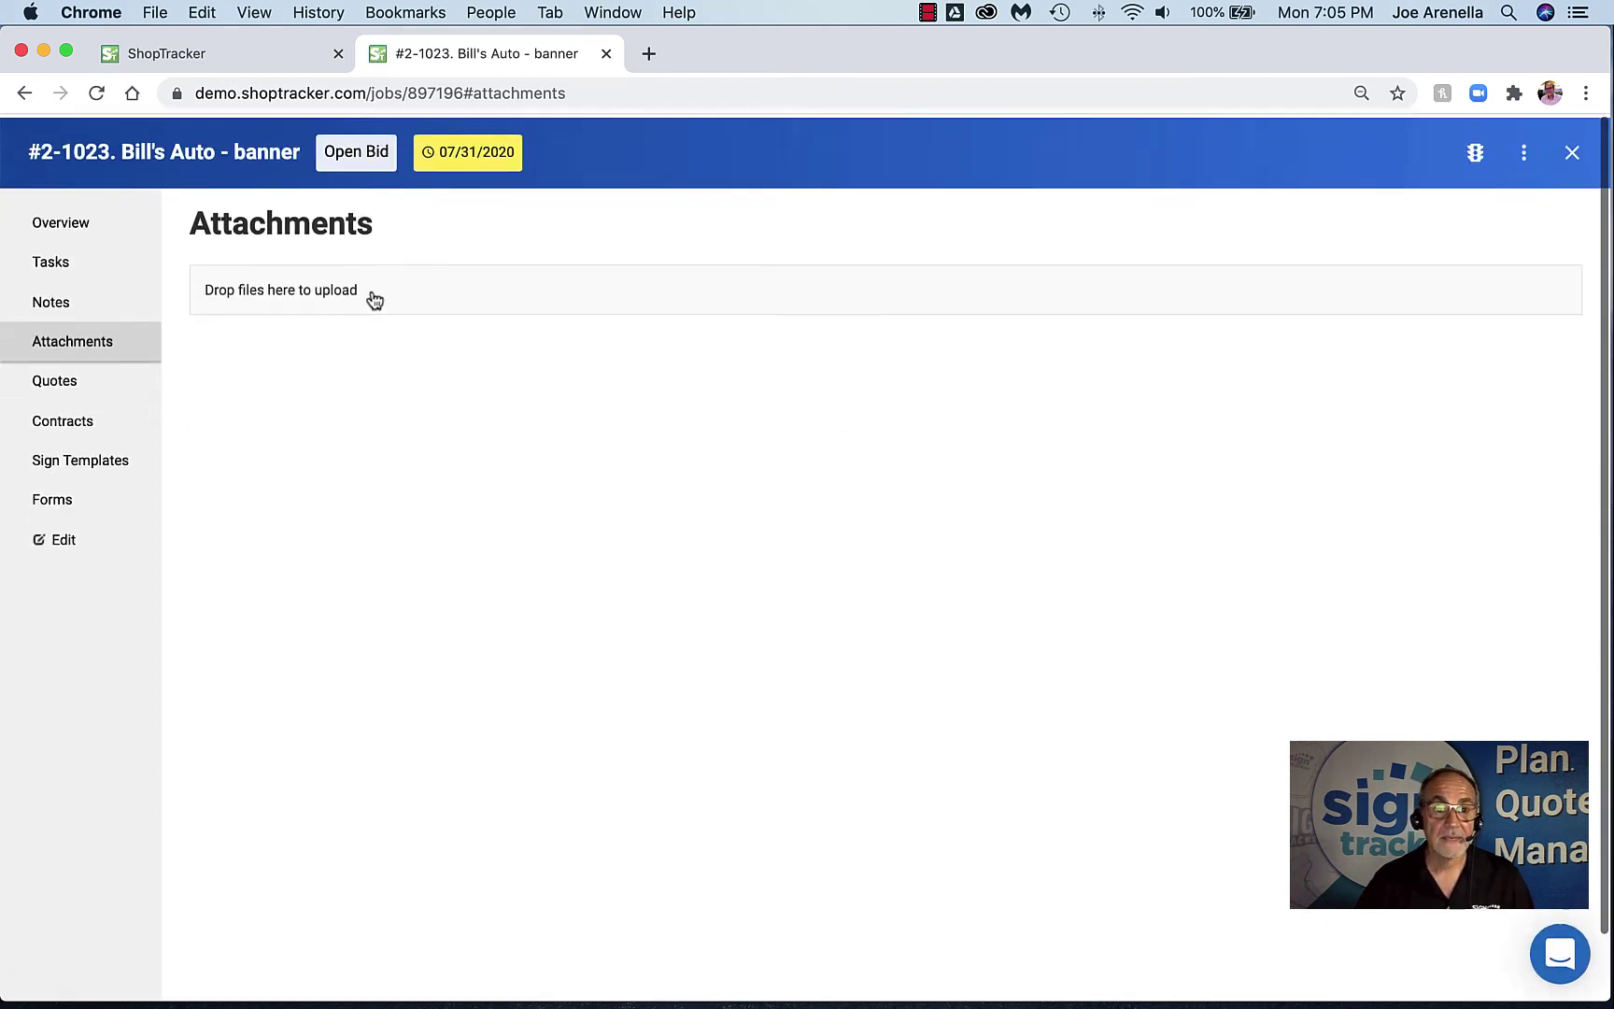
# Upload 'women face opt 4 .pdf' as the job's attachment and open it for viewing
pyautogui.click(542, 297)
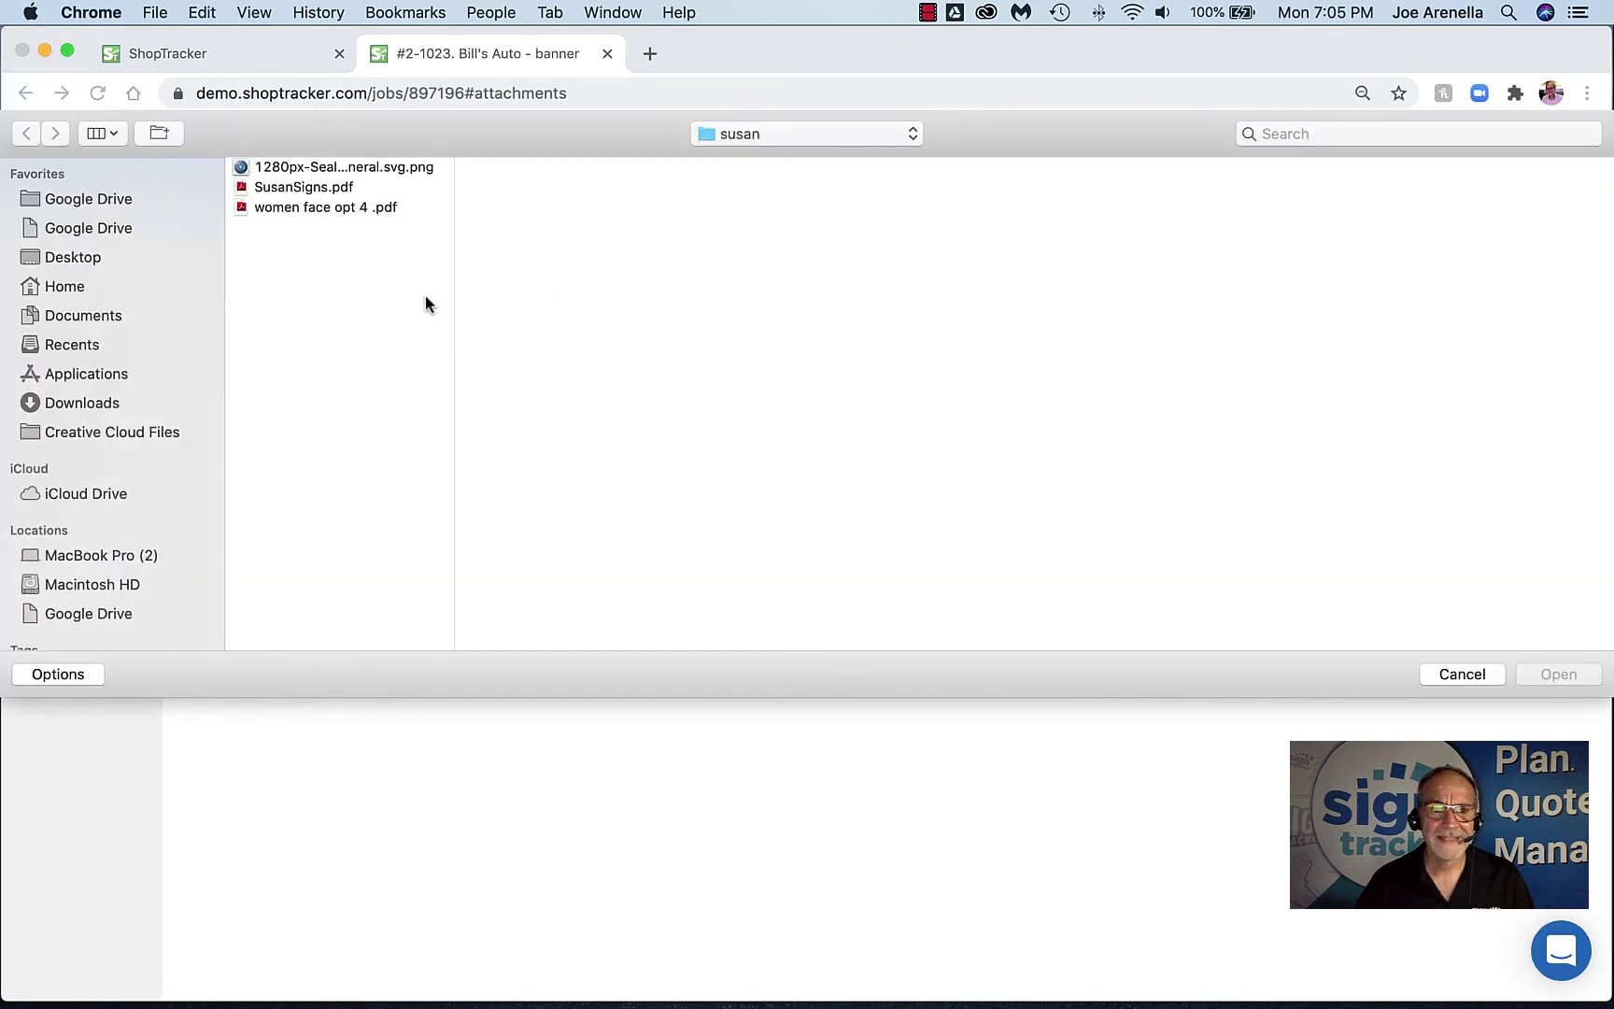
pyautogui.click(307, 210)
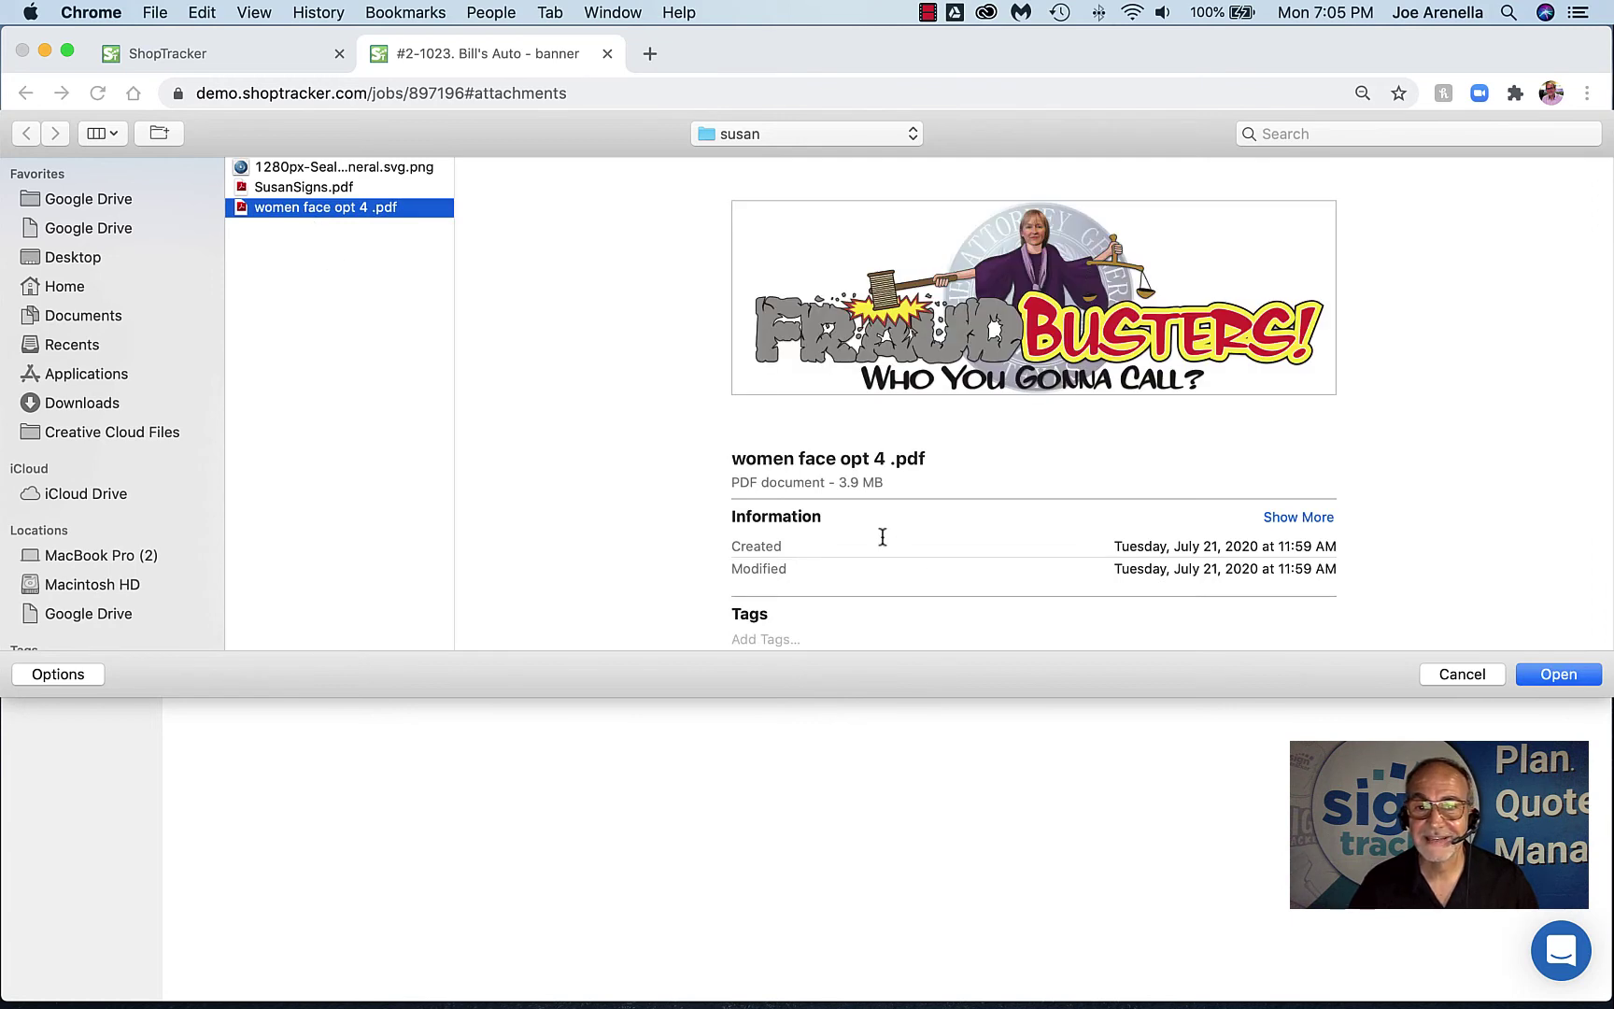
pyautogui.click(1554, 674)
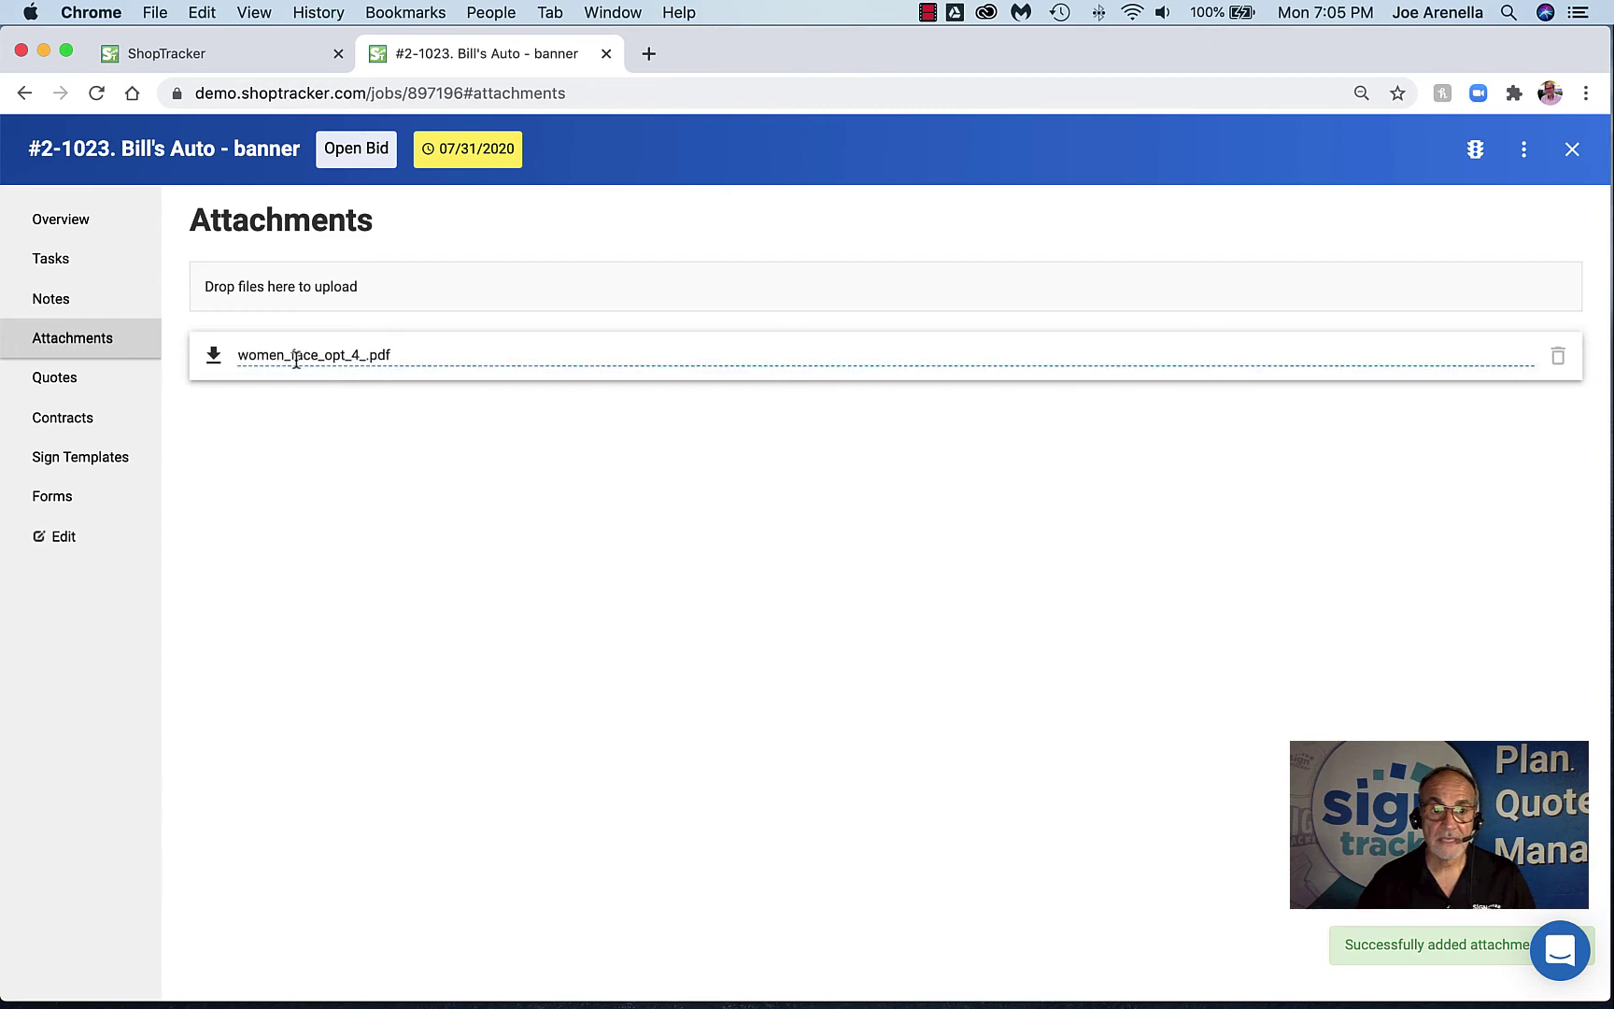
pyautogui.click(213, 356)
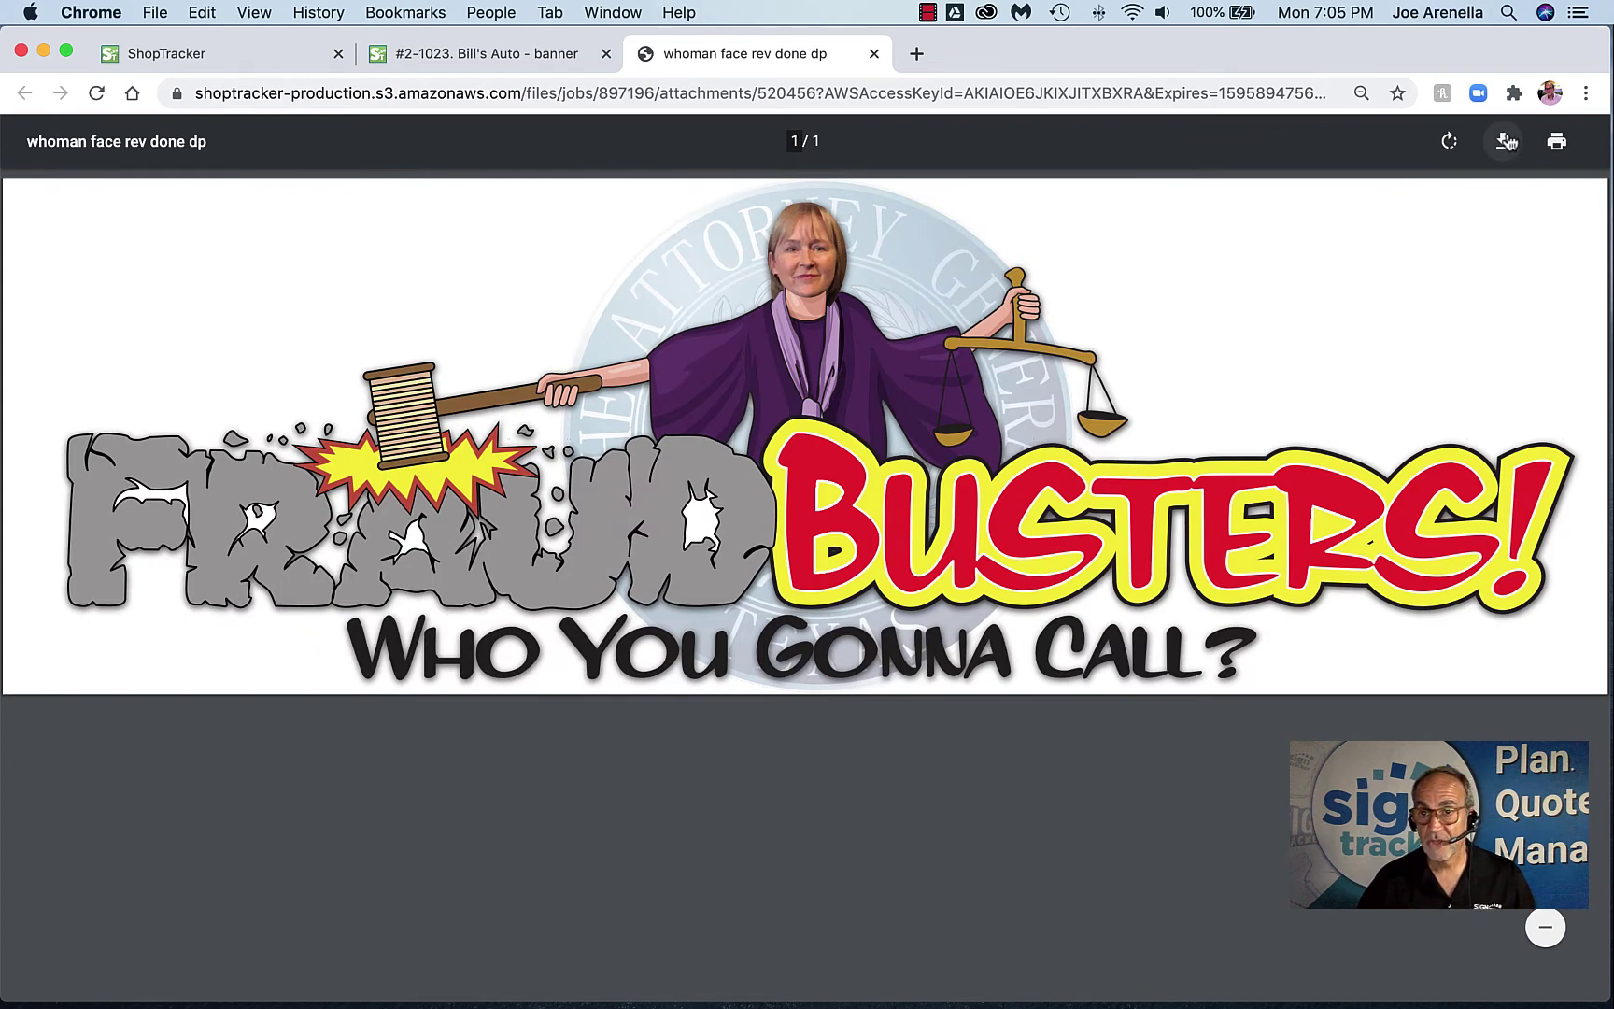
# Close the artwork preview and bring up the job's sign templates
pyautogui.click(872, 56)
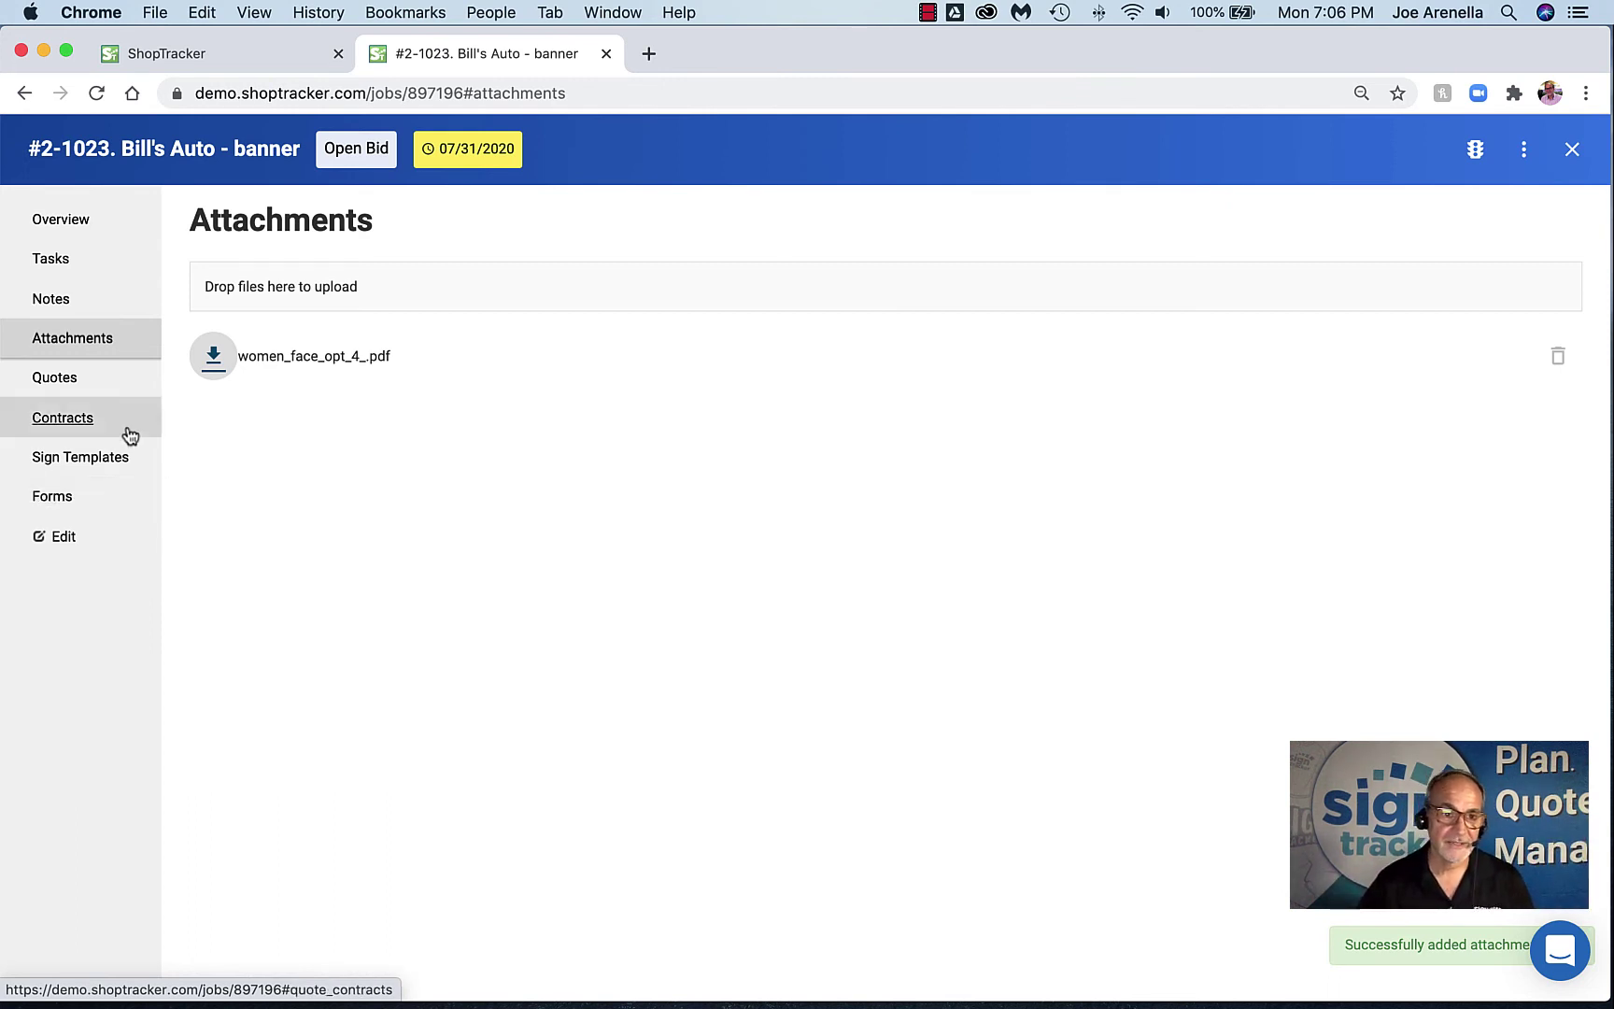
pyautogui.click(79, 459)
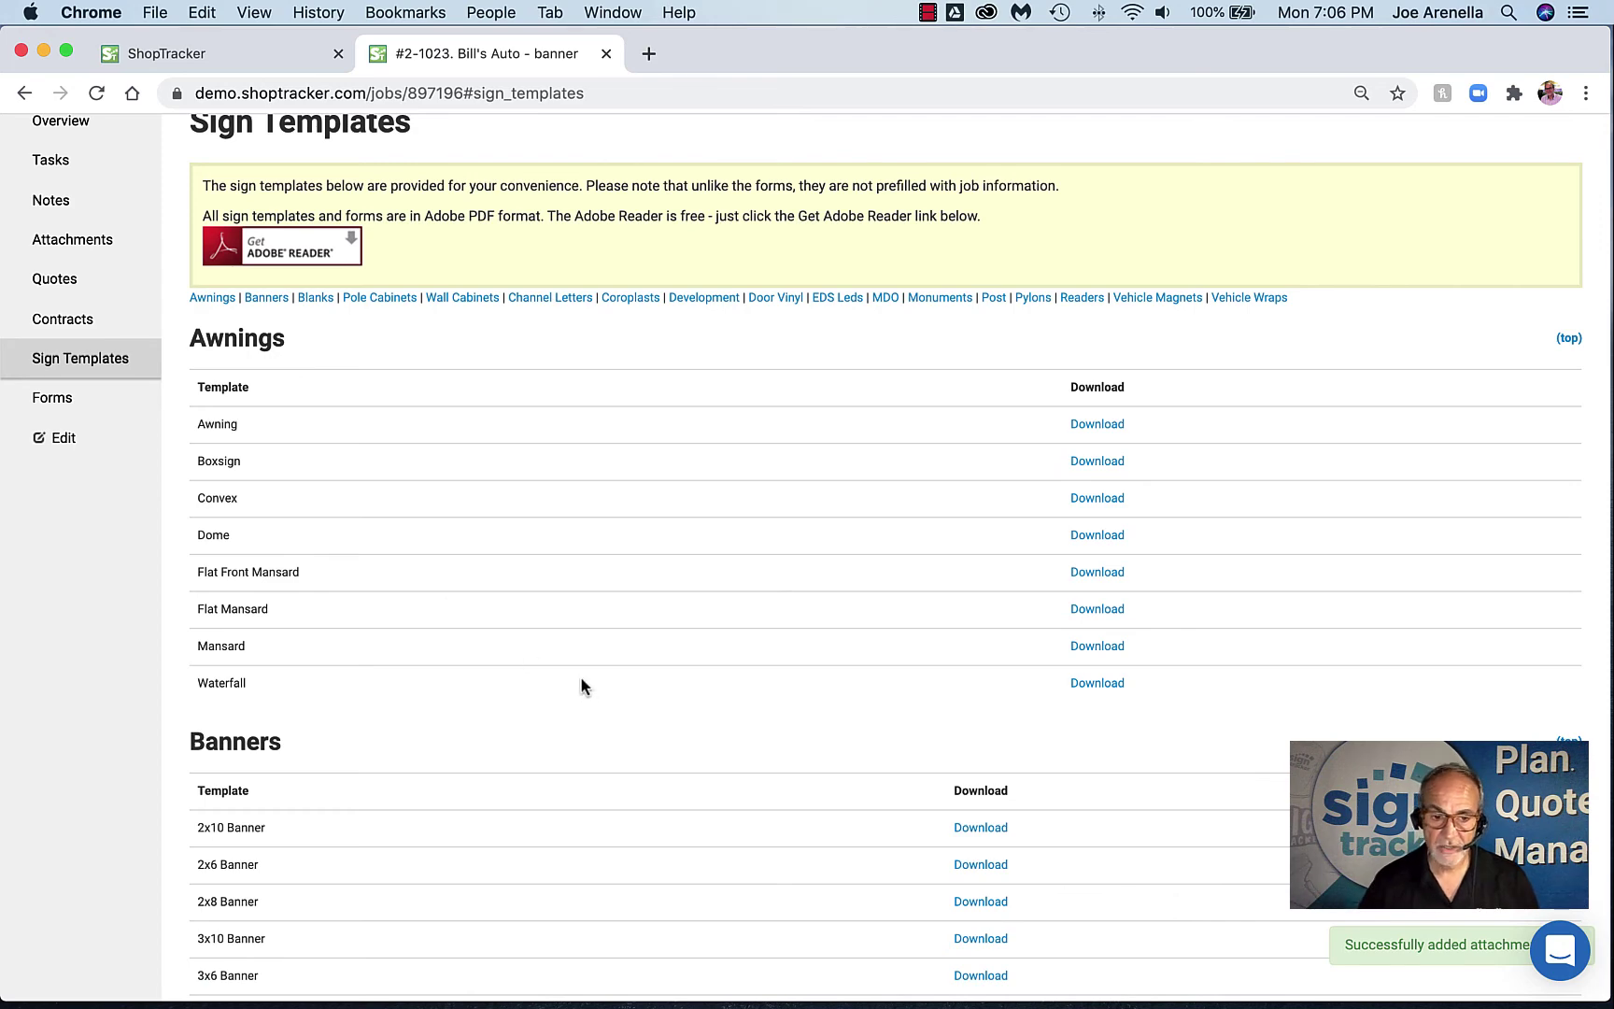
# Preview the 3x8 banner template, then close it
pyautogui.scroll(-3, 583, 682)
pyautogui.click(971, 766)
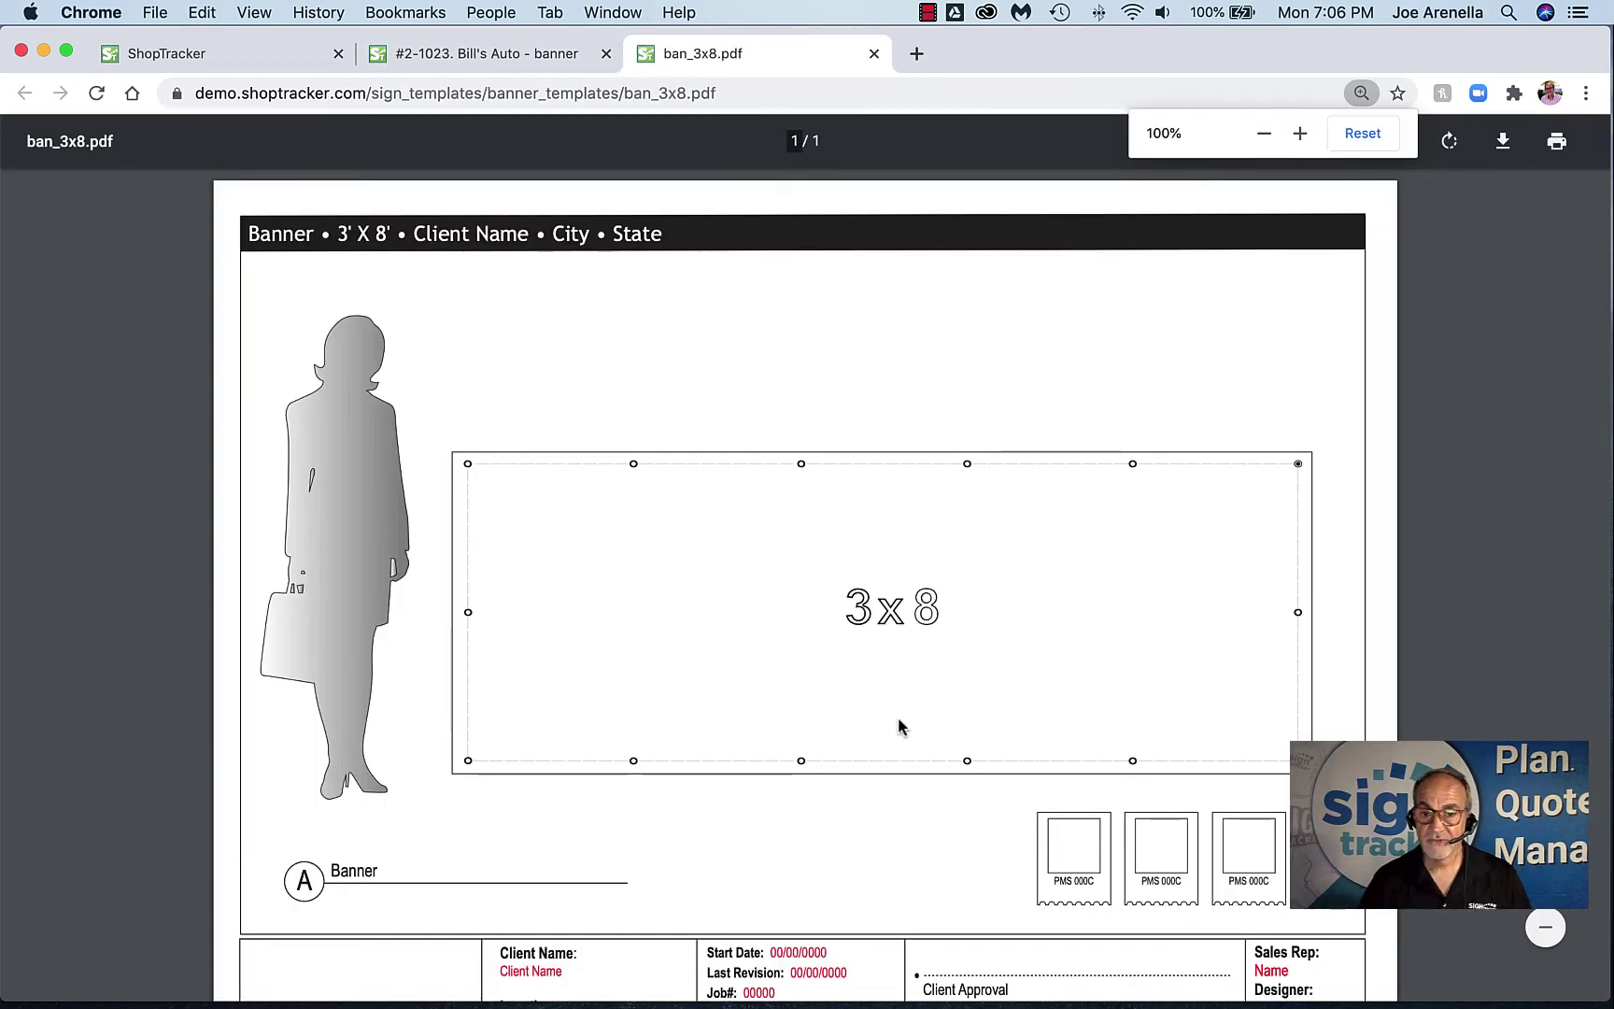
pyautogui.scroll(-2, 866, 703)
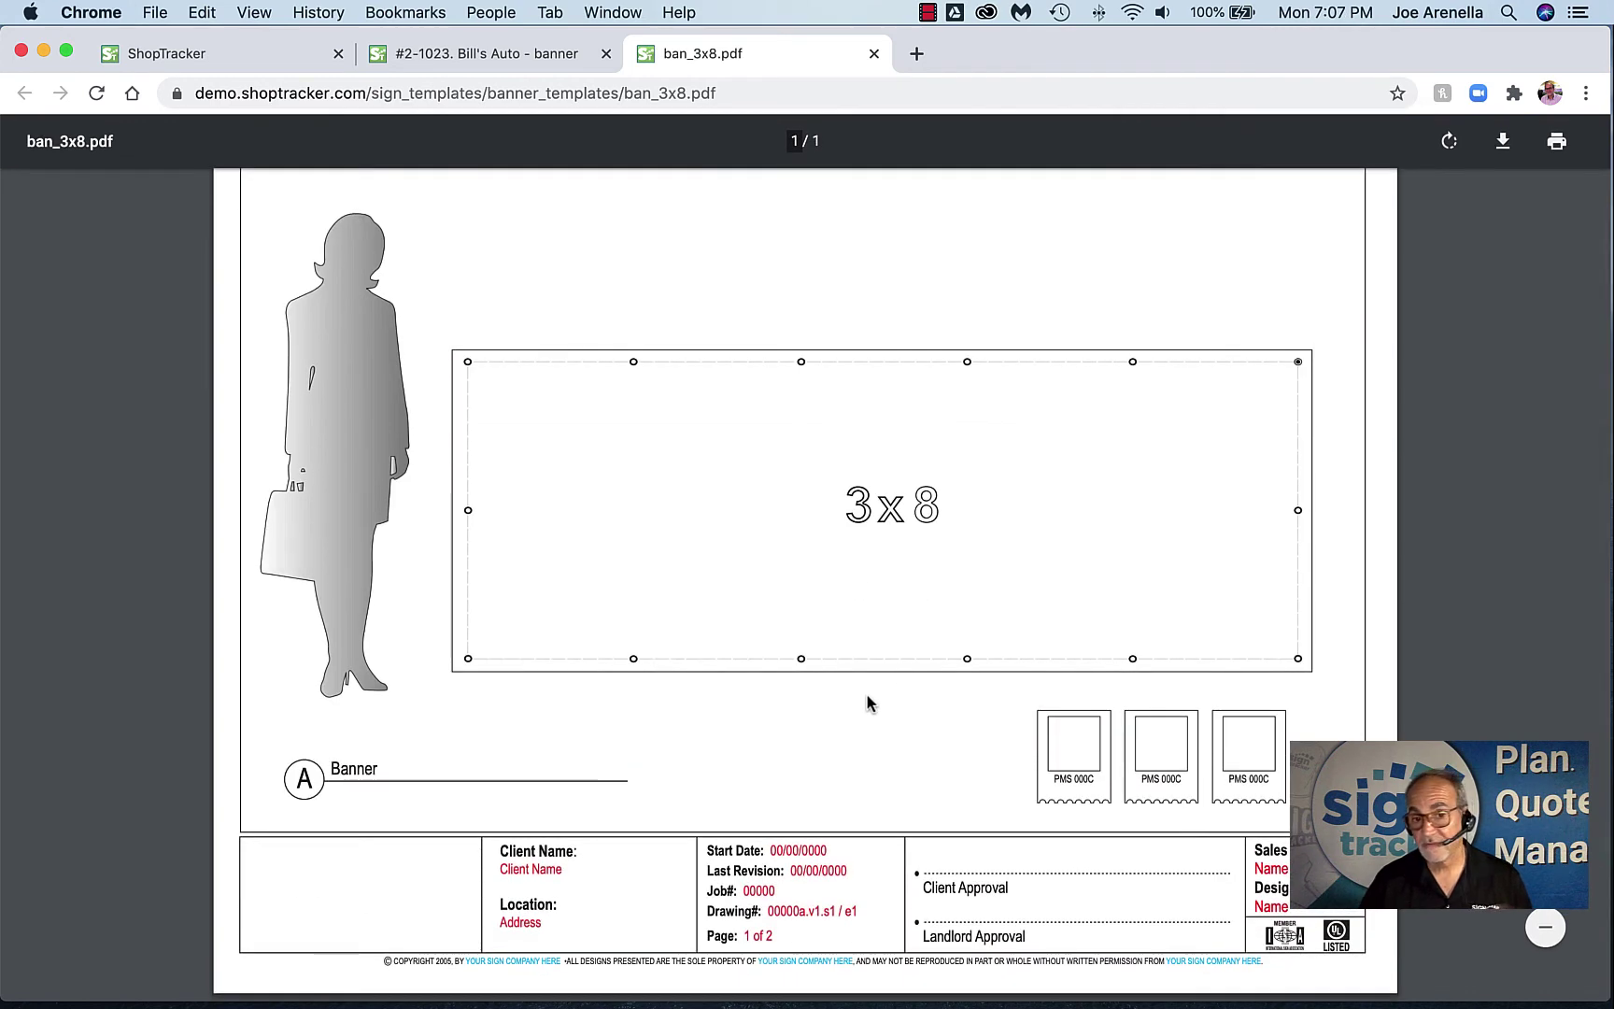
pyautogui.scroll(2, 866, 702)
pyautogui.scroll(-2, 850, 703)
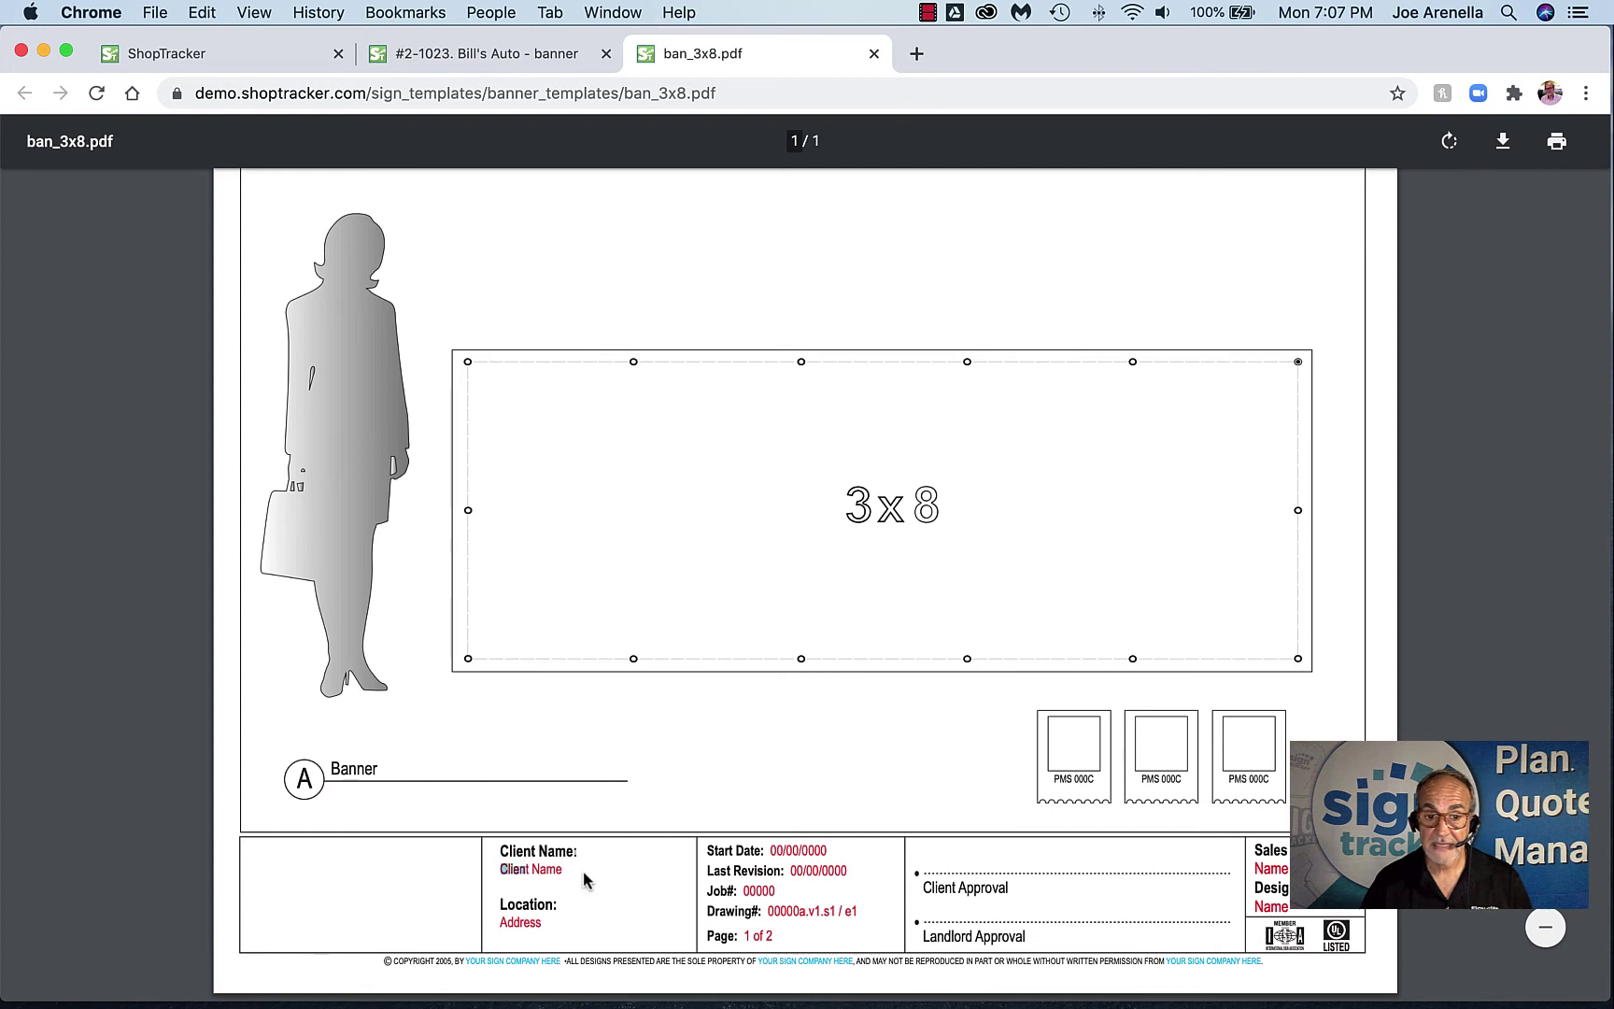
pyautogui.scroll(2, 665, 890)
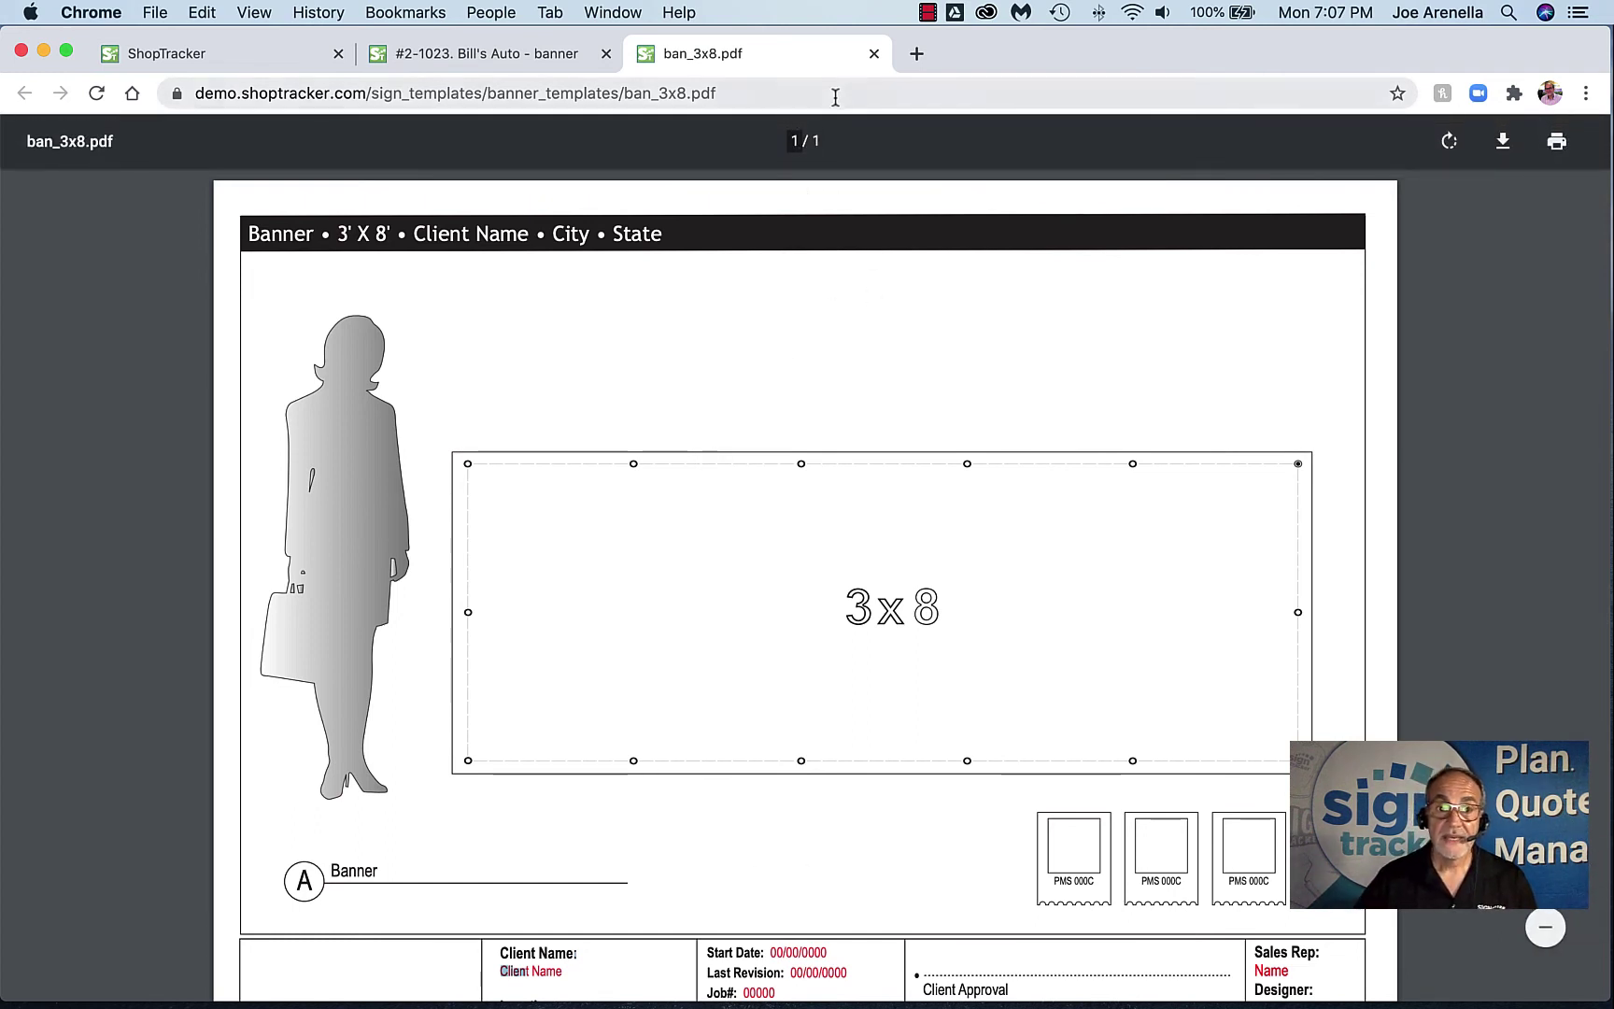
pyautogui.click(874, 55)
# Preview the Frontlit Plexface Raceway w/ Backplate channel letter template, then close it
pyautogui.scroll(-7, 364, 584)
pyautogui.scroll(-10, 364, 585)
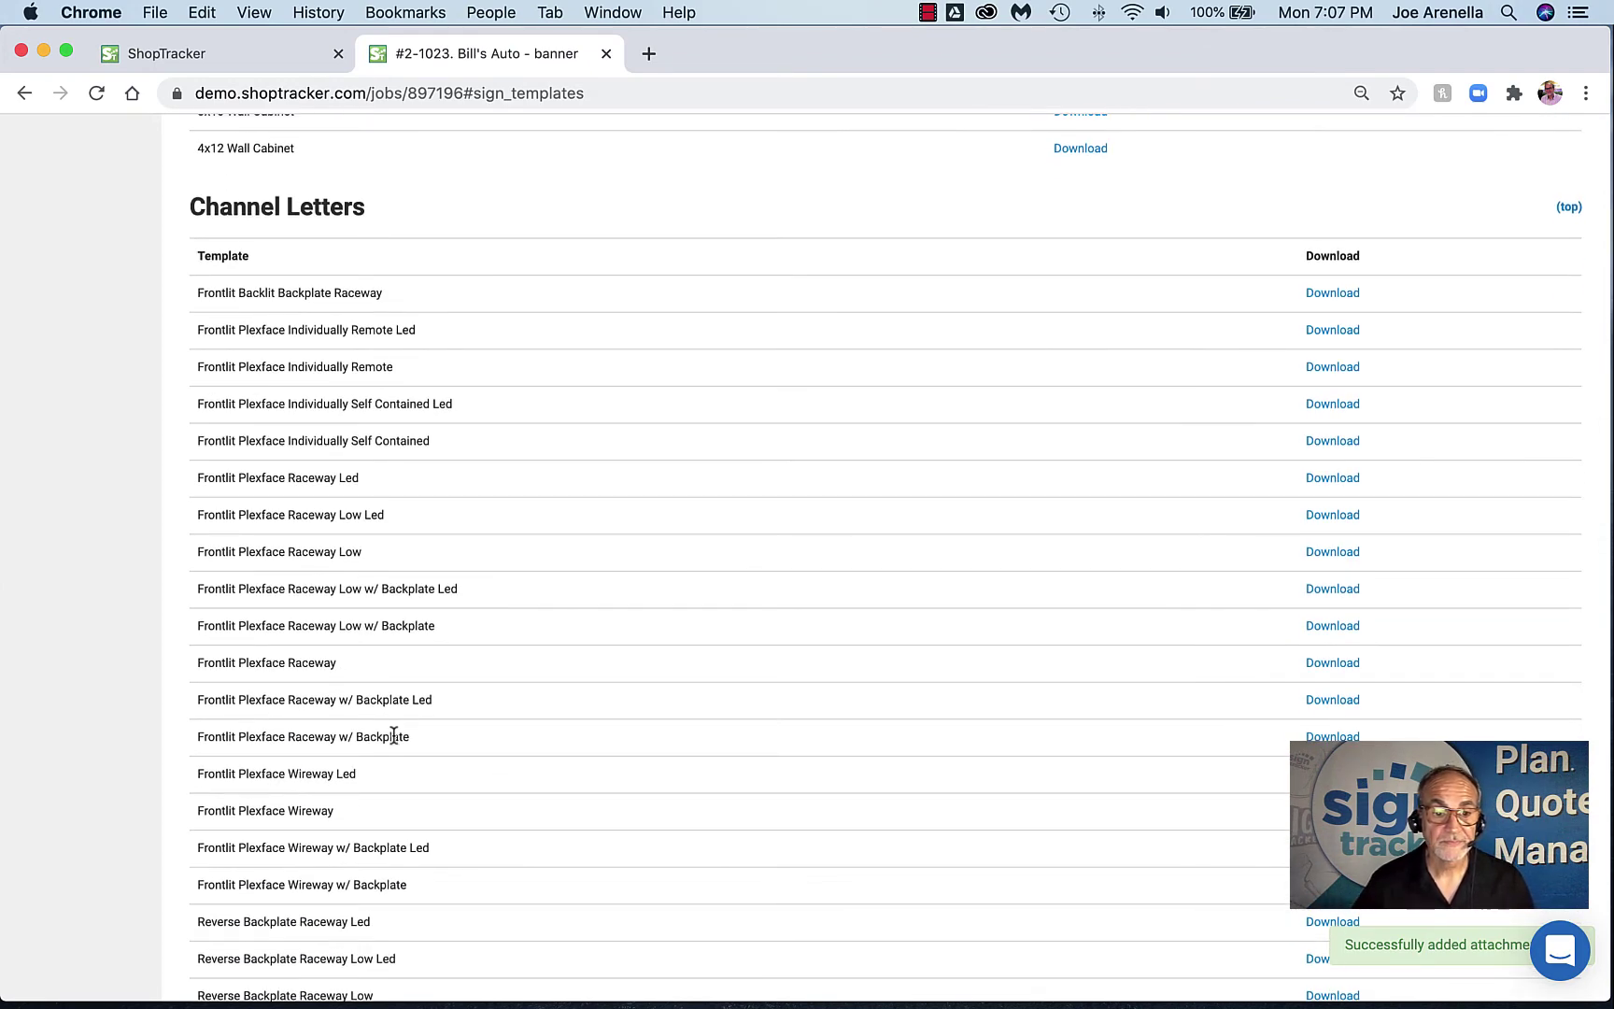
pyautogui.click(1331, 737)
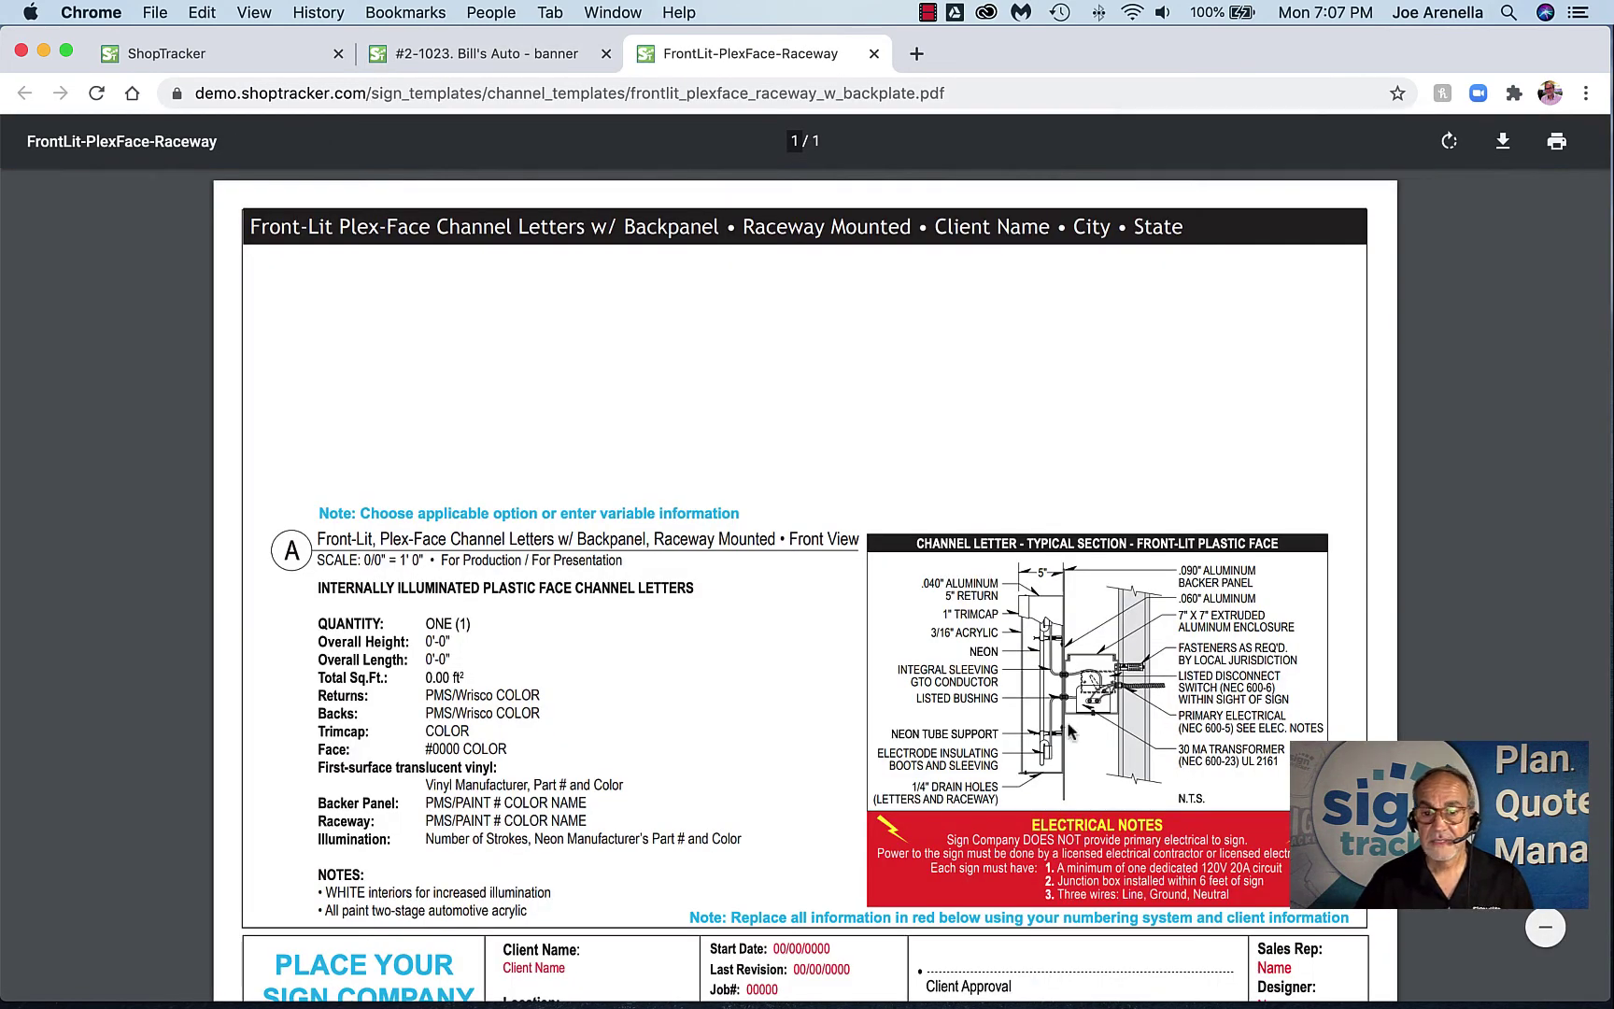
pyautogui.scroll(-3, 979, 707)
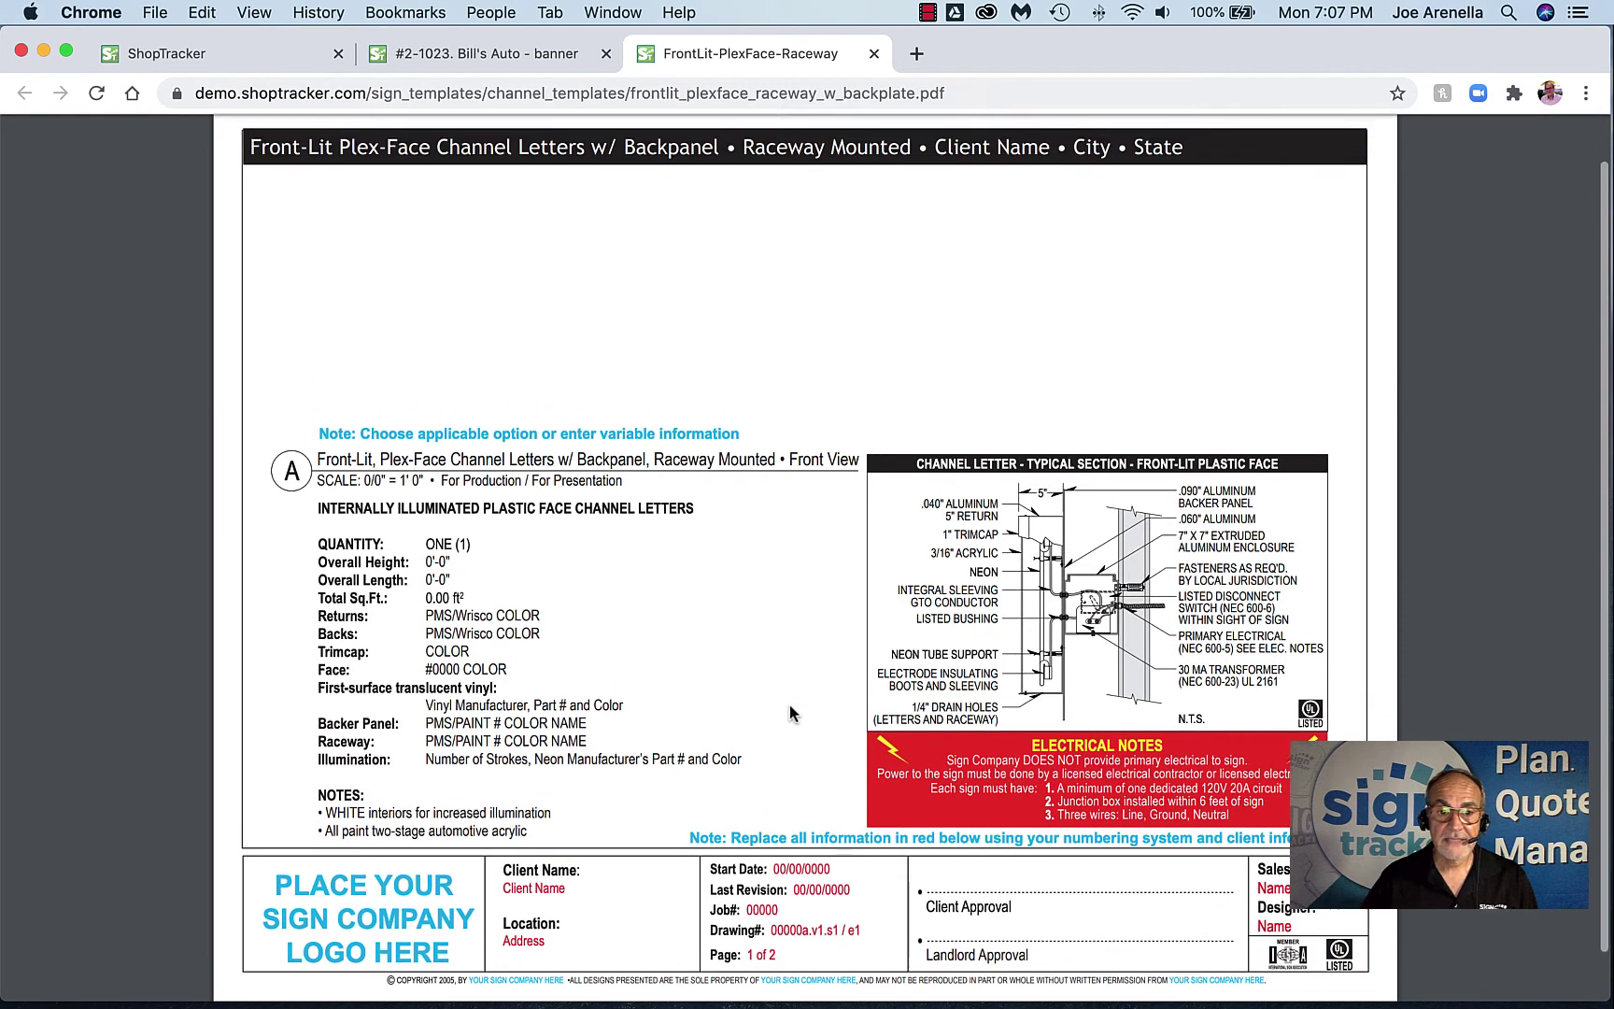
pyautogui.scroll(2, 789, 705)
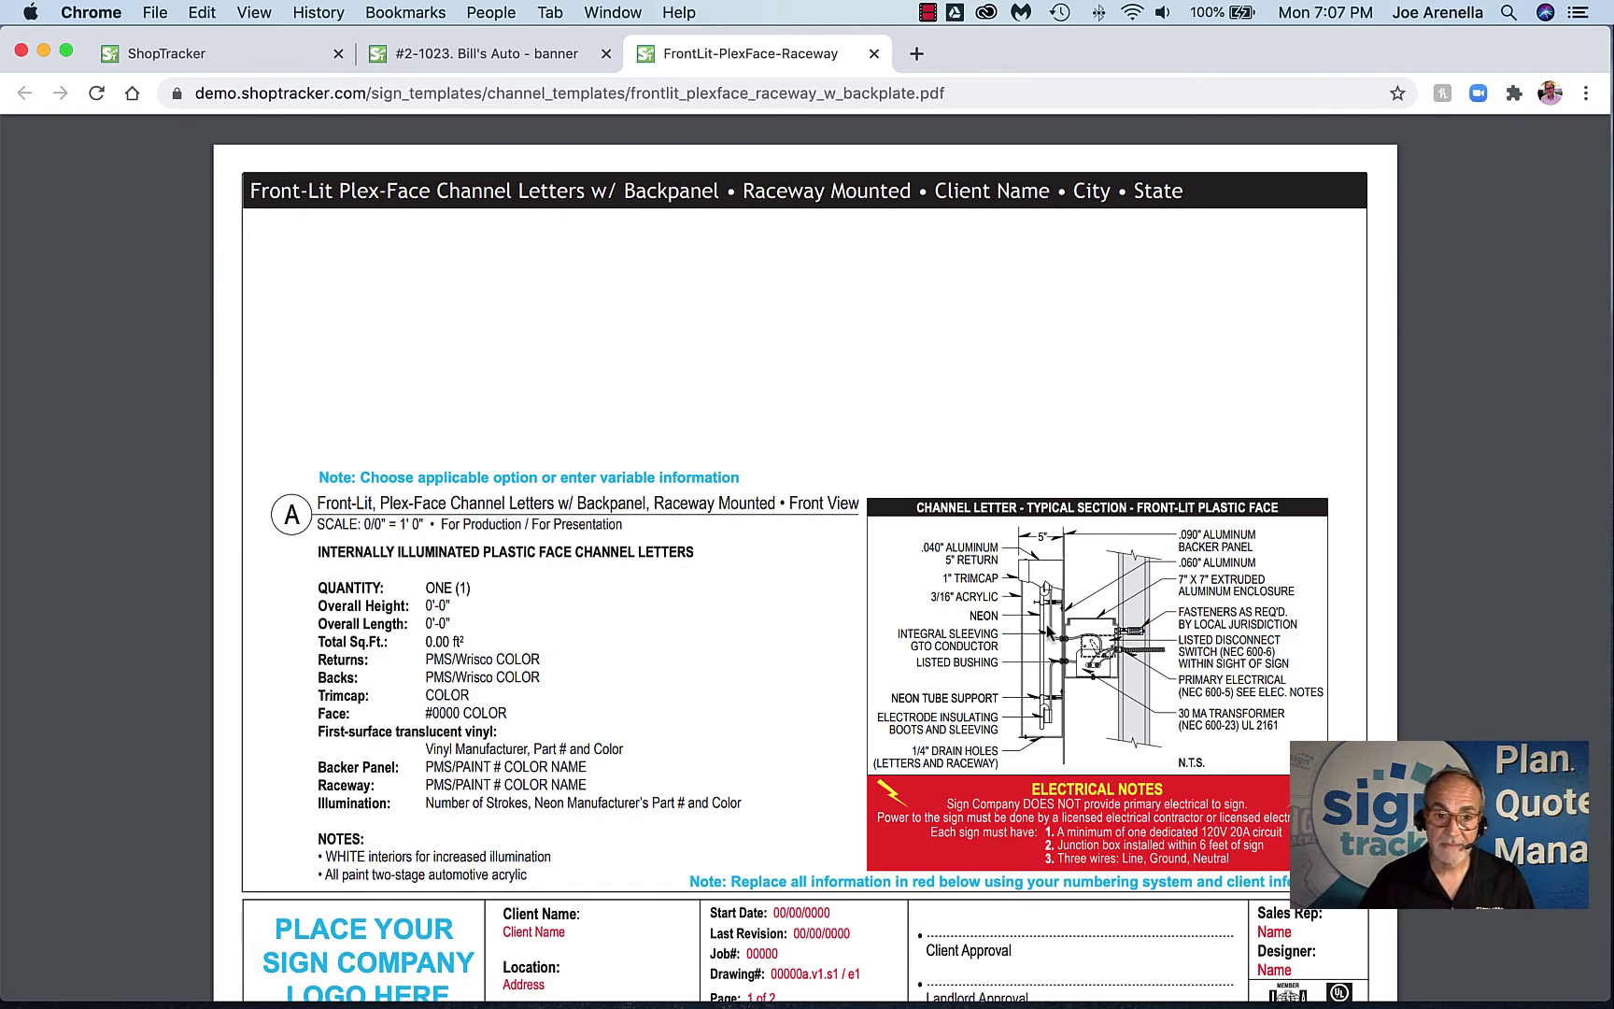
pyautogui.moveTo(429, 642); pyautogui.dragTo(572, 696)
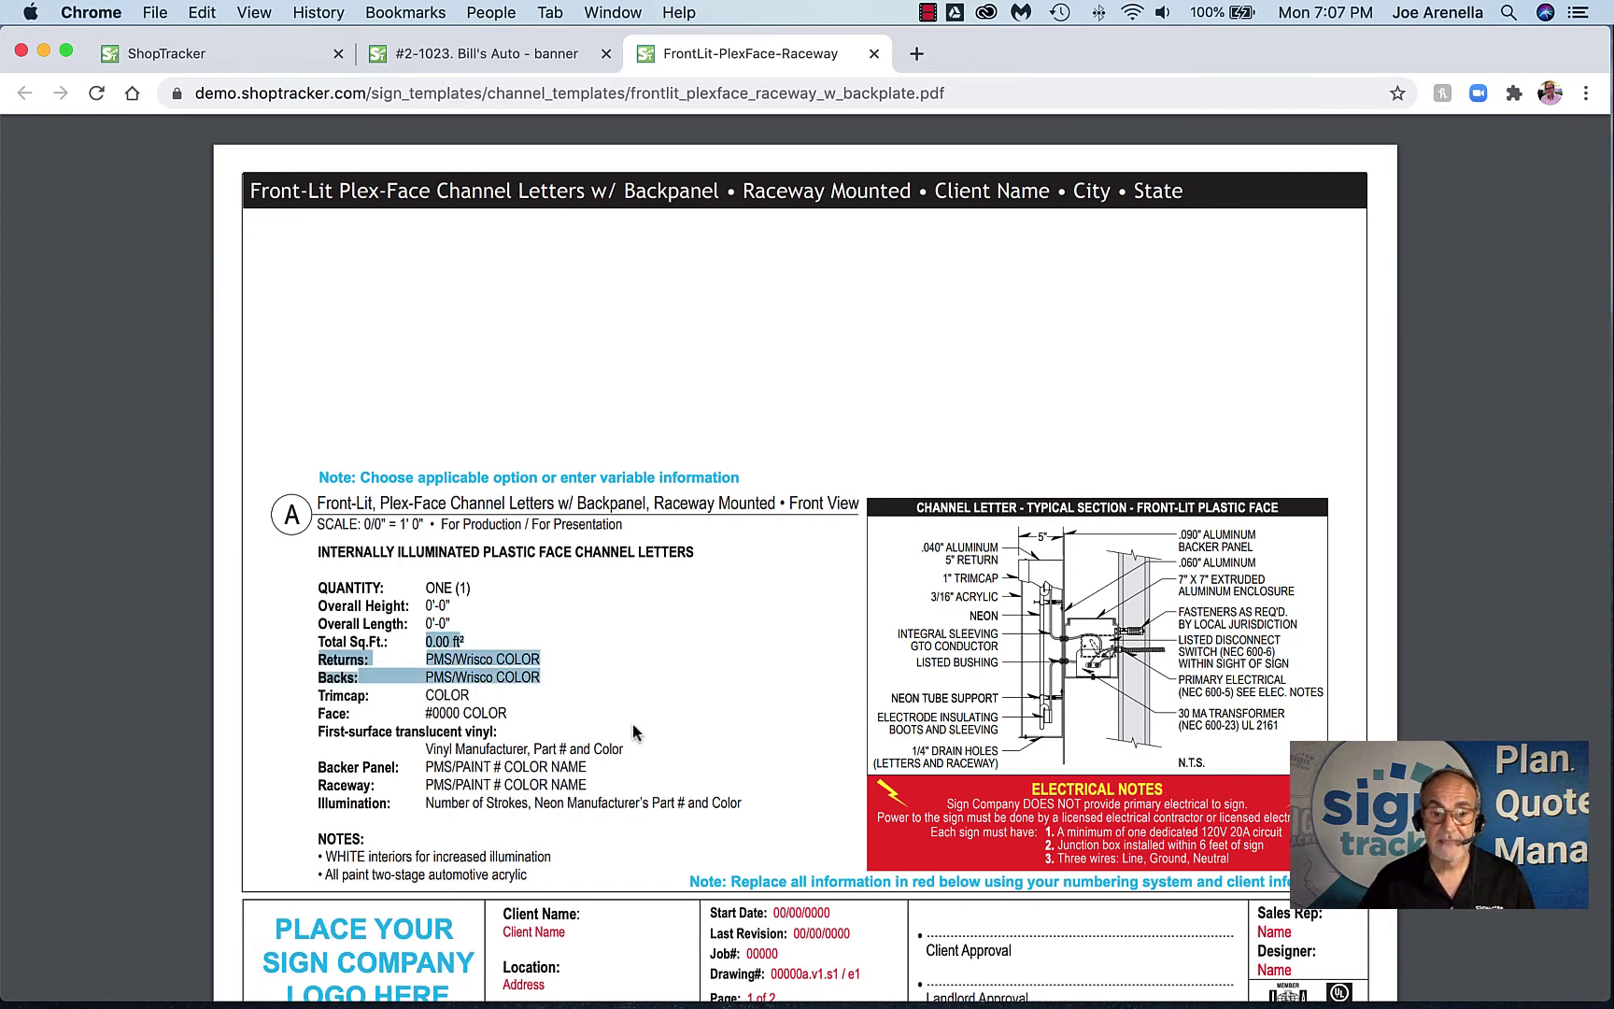
pyautogui.scroll(1, 635, 719)
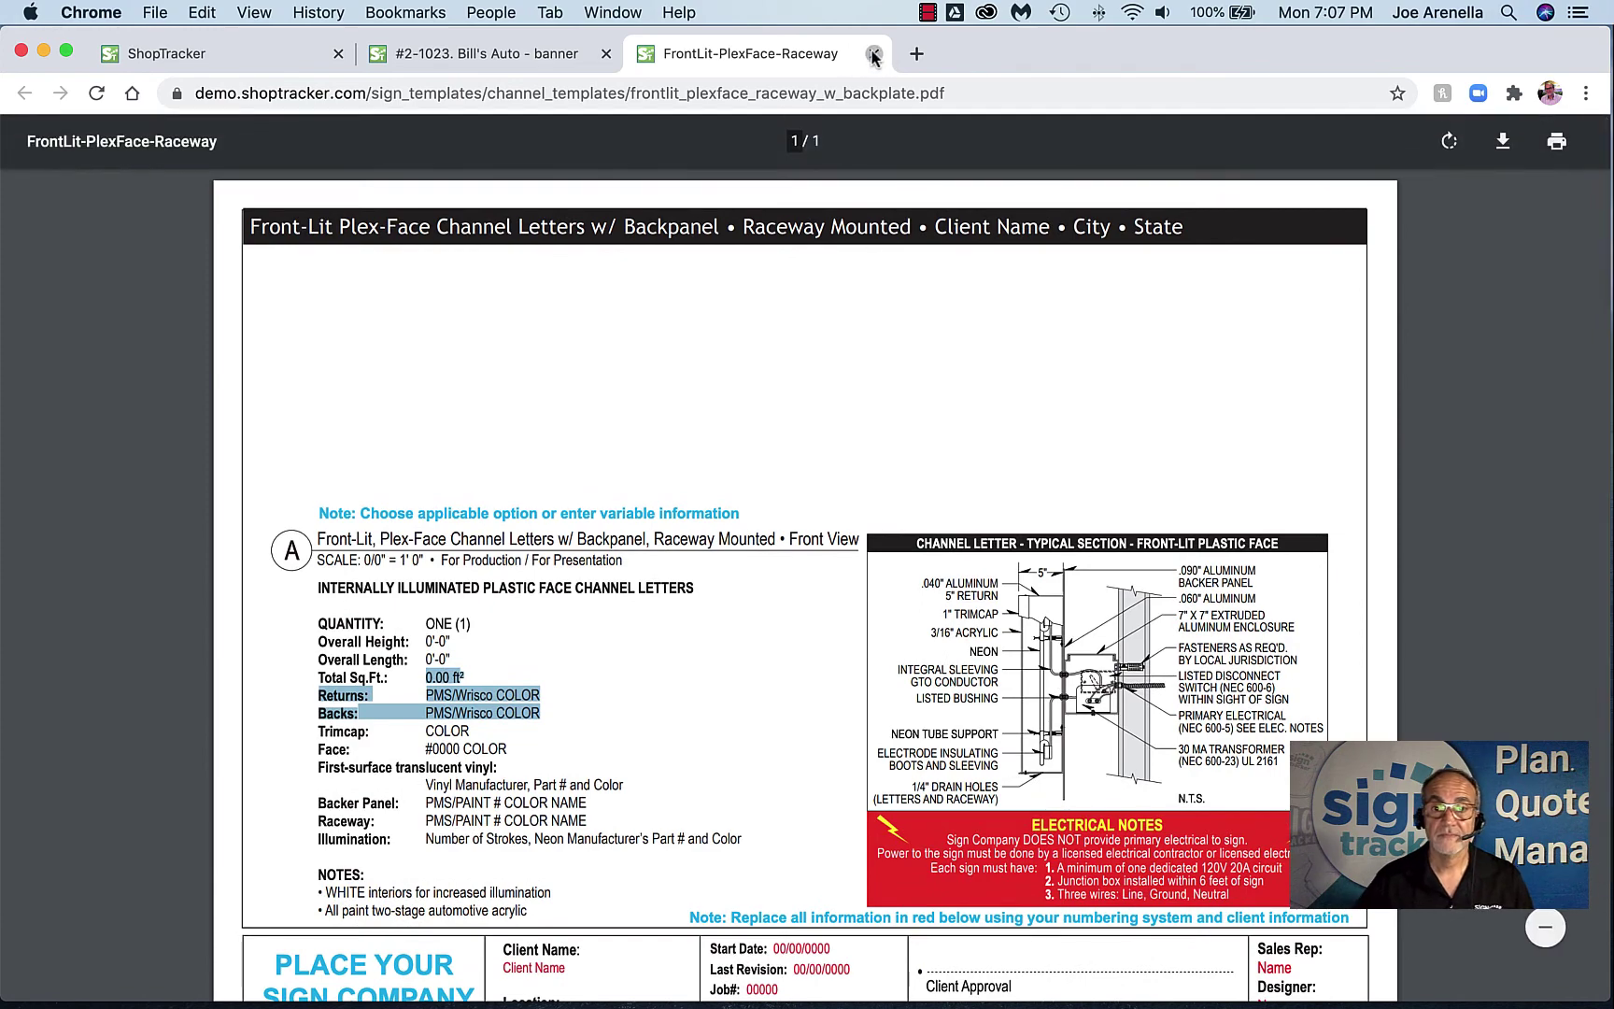
pyautogui.click(873, 53)
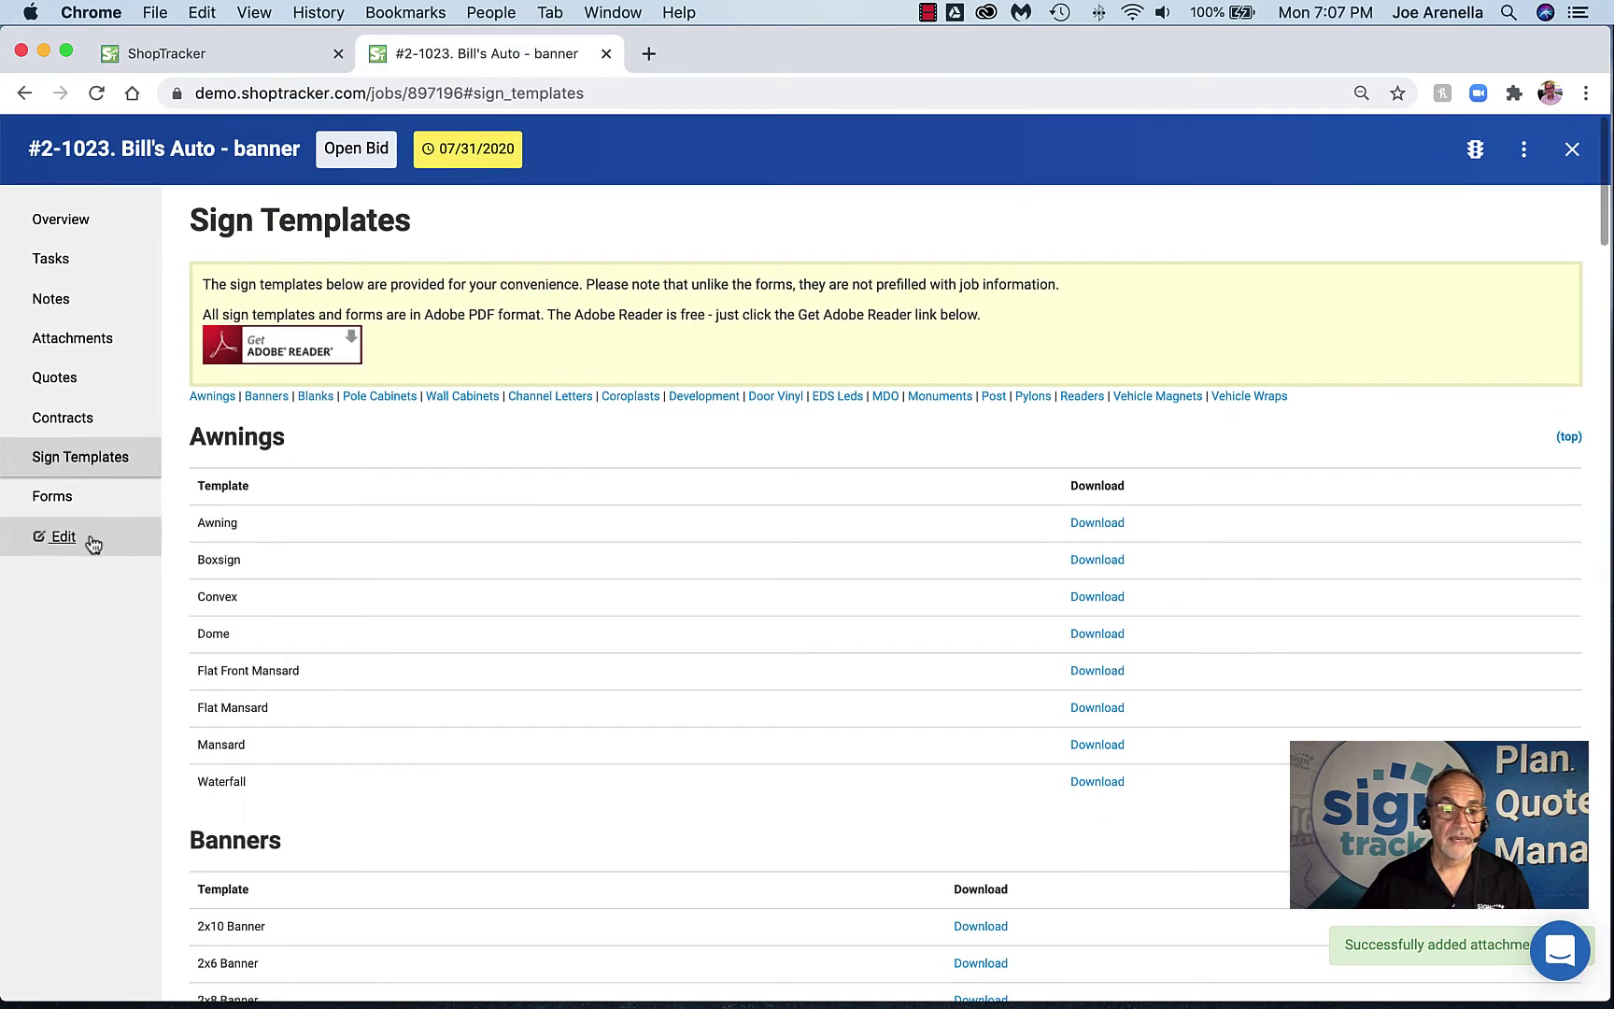
# Start a Work Order Graphics form from the job's form templates
pyautogui.click(37, 497)
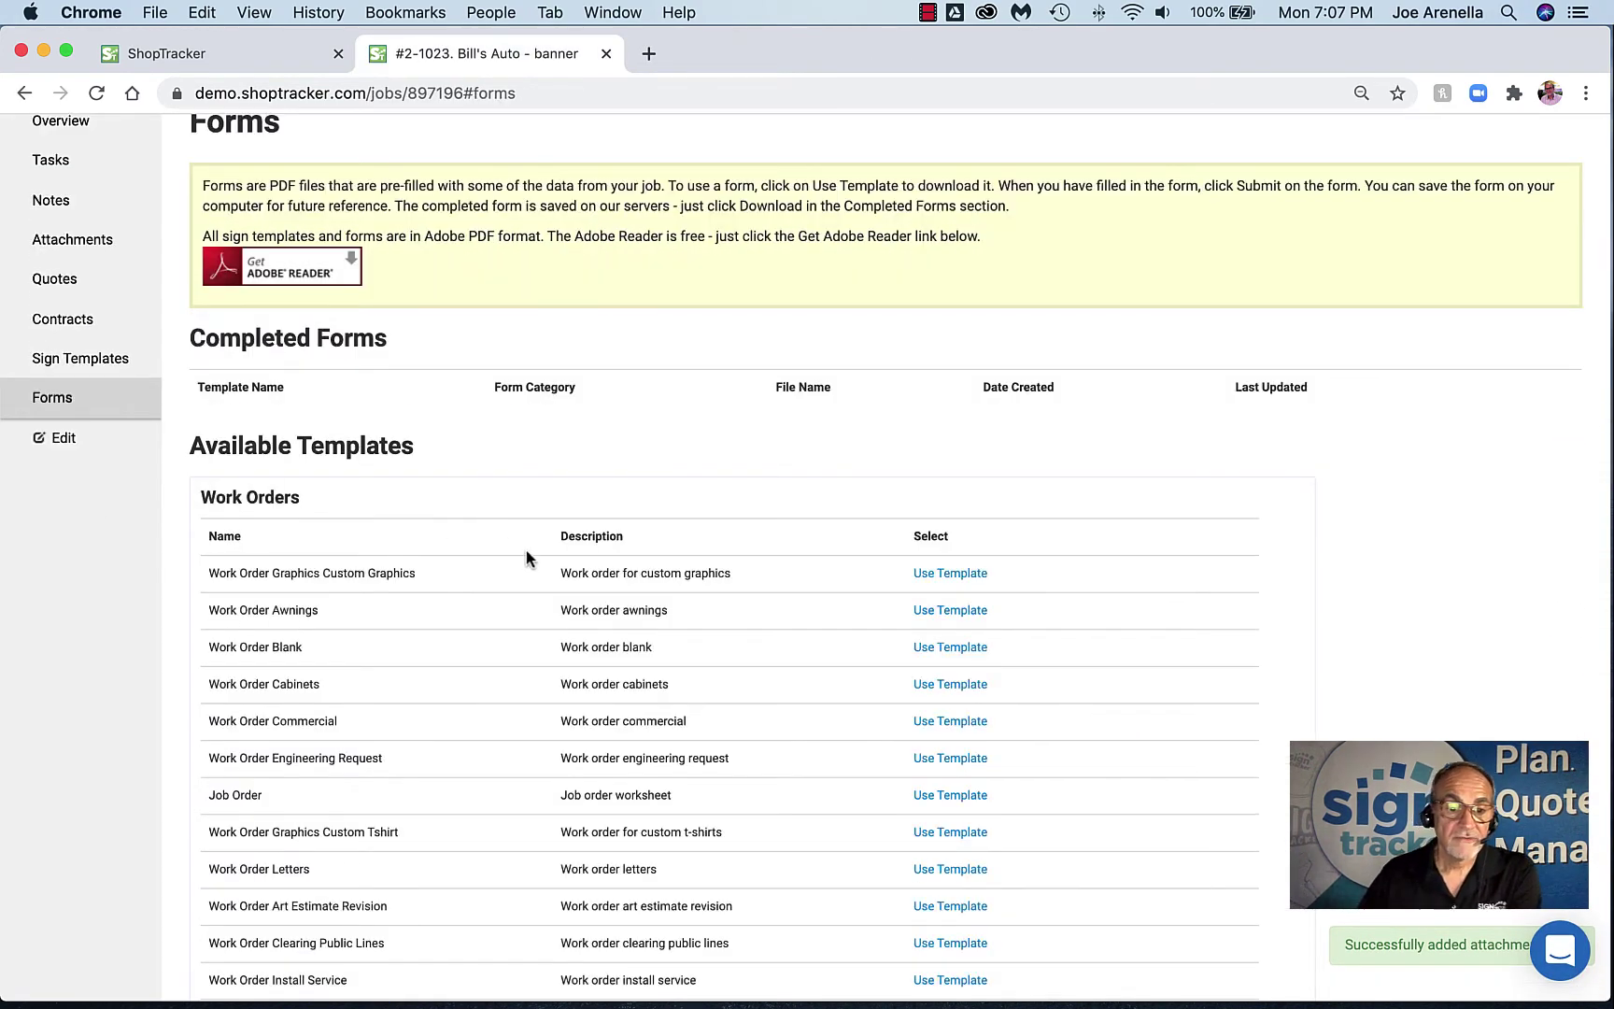
pyautogui.scroll(-5, 527, 553)
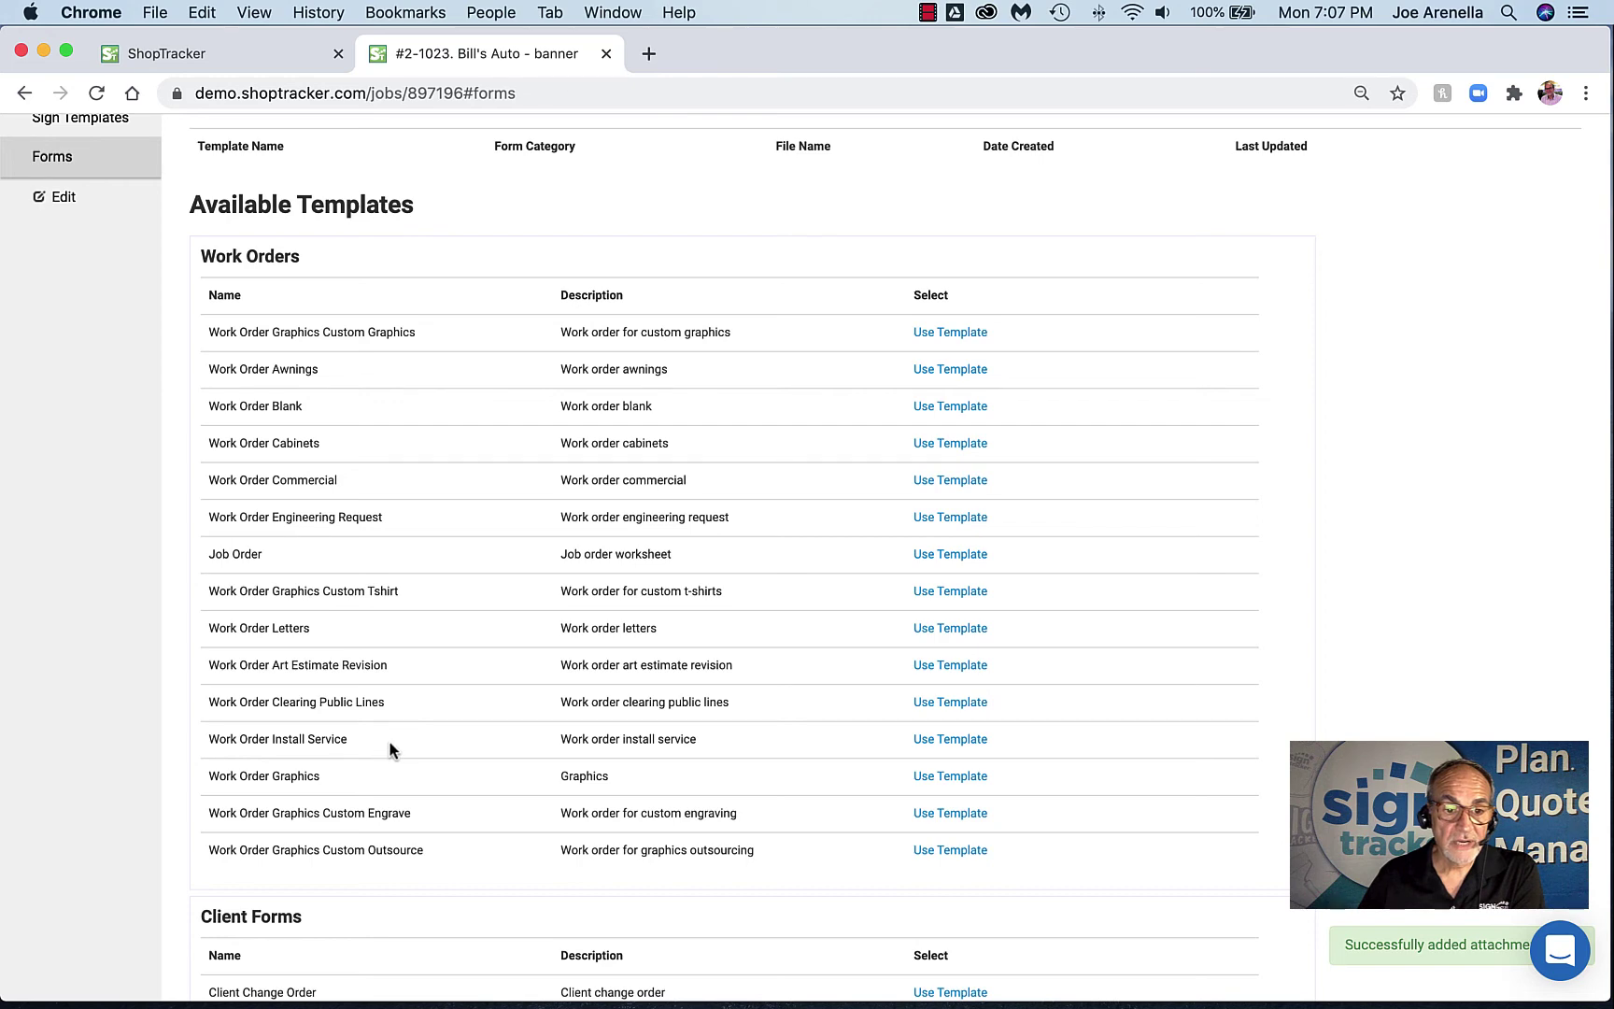
pyautogui.click(946, 784)
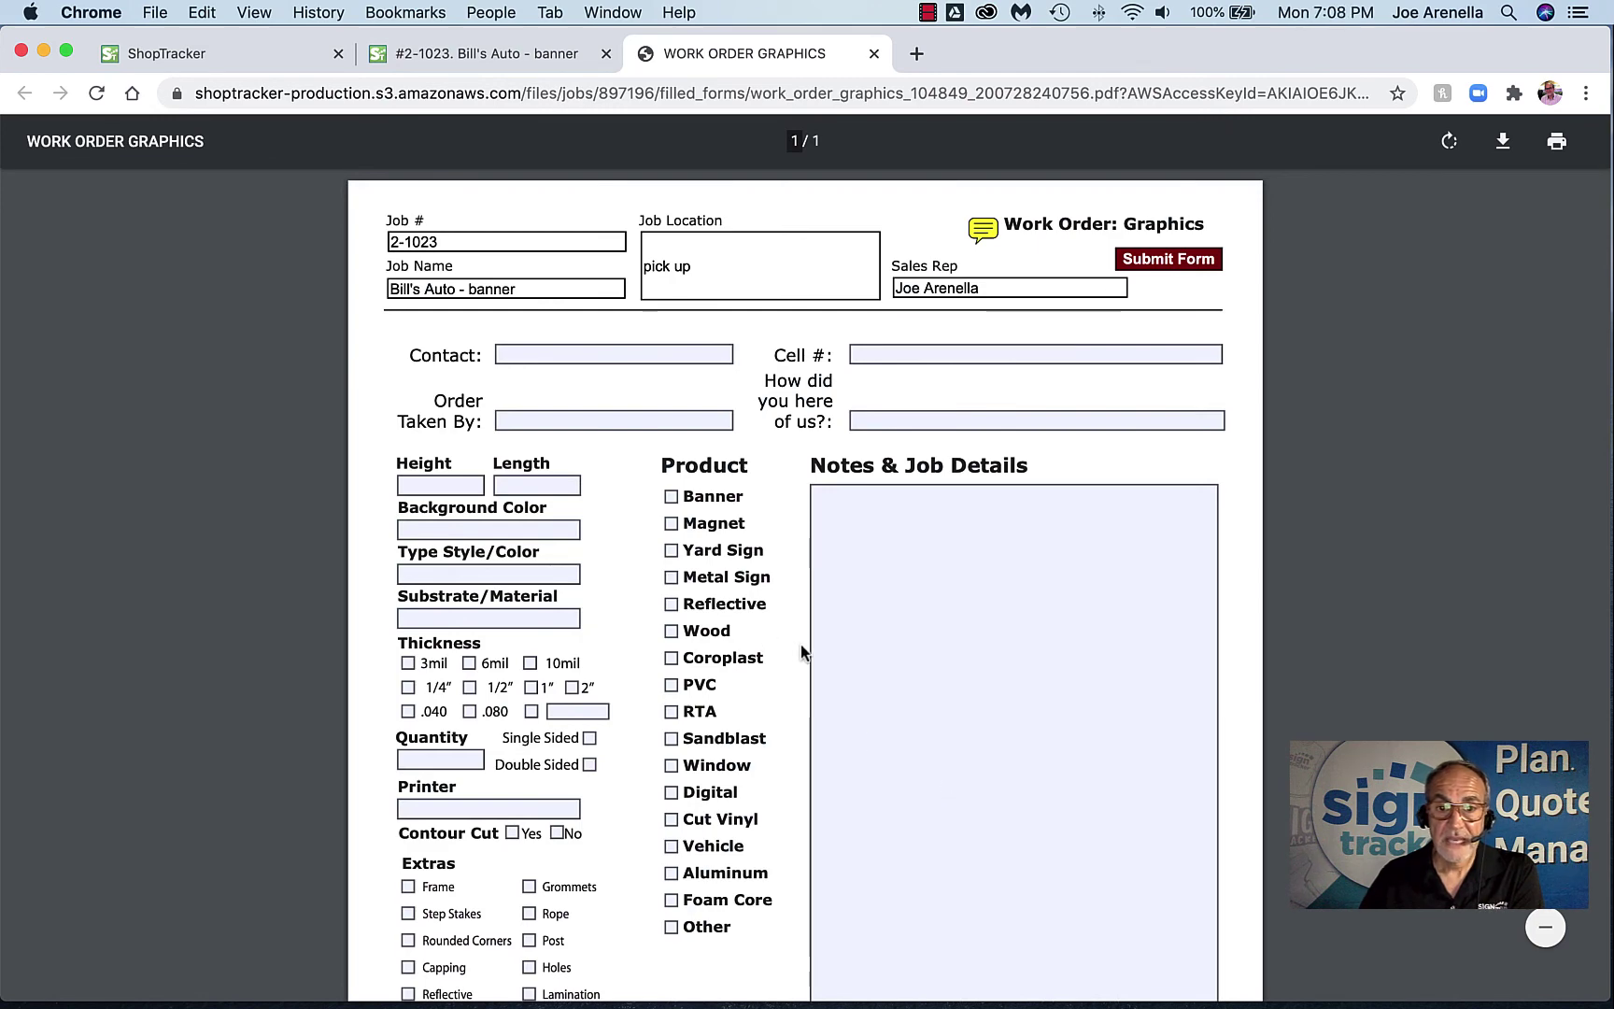
# Tick Metal Sign as the product, submit the work order, and close its tab
pyautogui.scroll(-2, 800, 648)
pyautogui.scroll(-1, 800, 641)
pyautogui.click(671, 497)
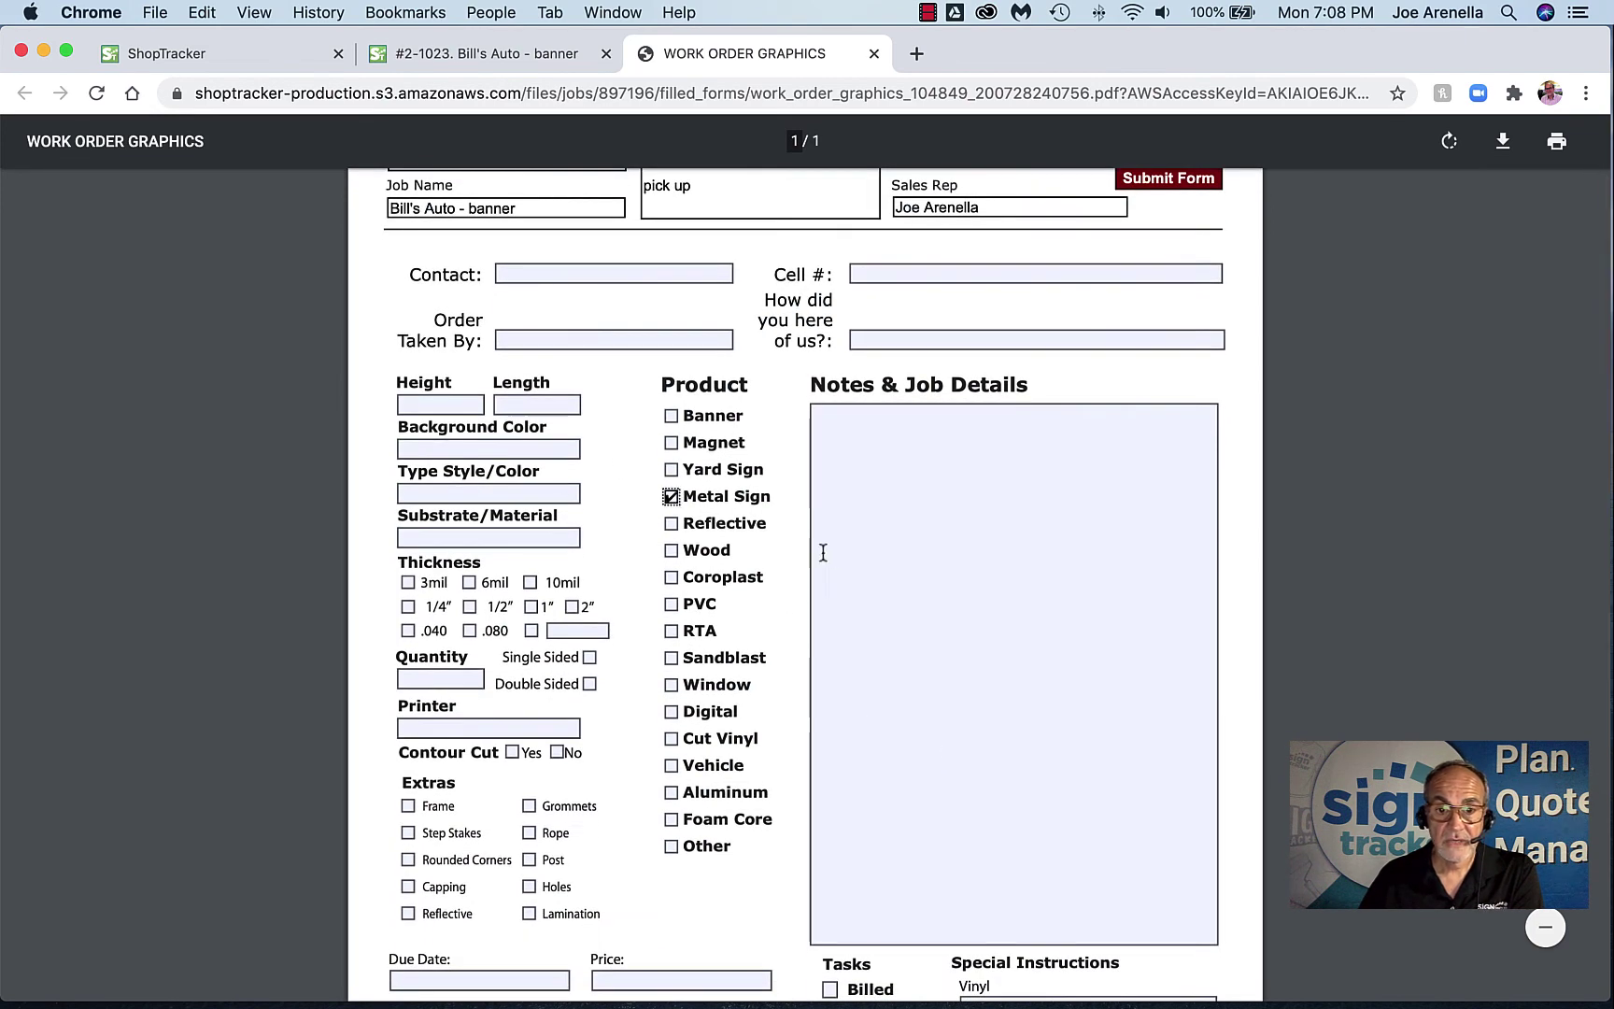
pyautogui.scroll(-4, 837, 558)
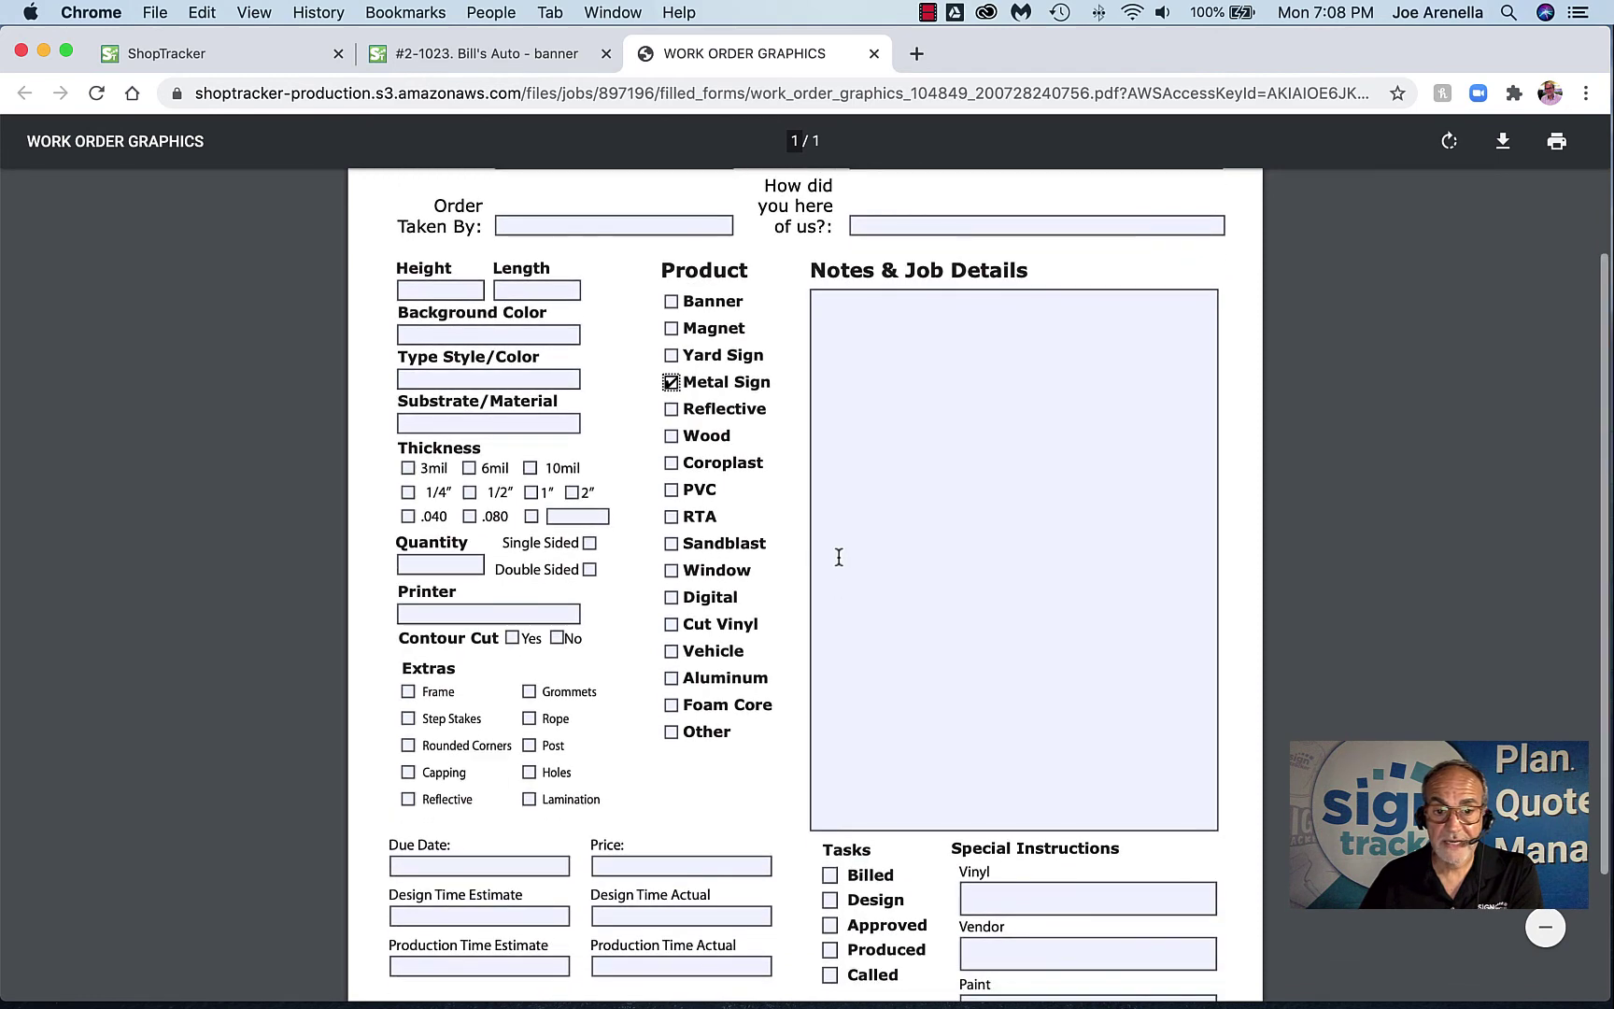
pyautogui.scroll(-6, 561, 873)
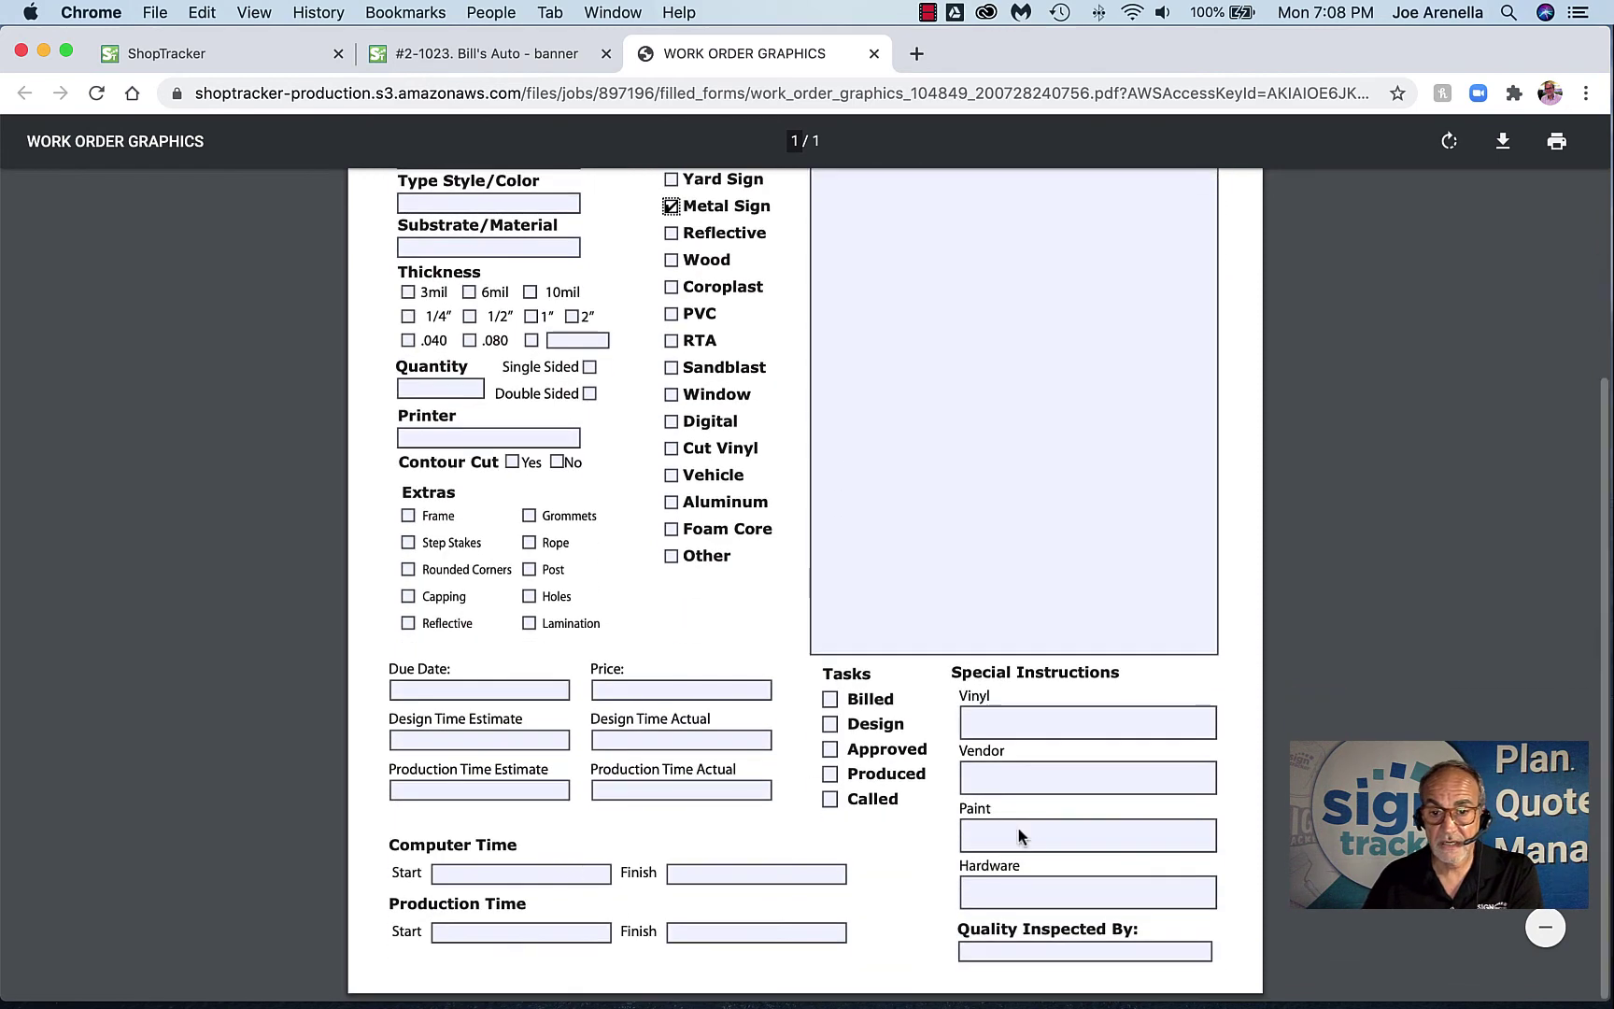
pyautogui.click(997, 781)
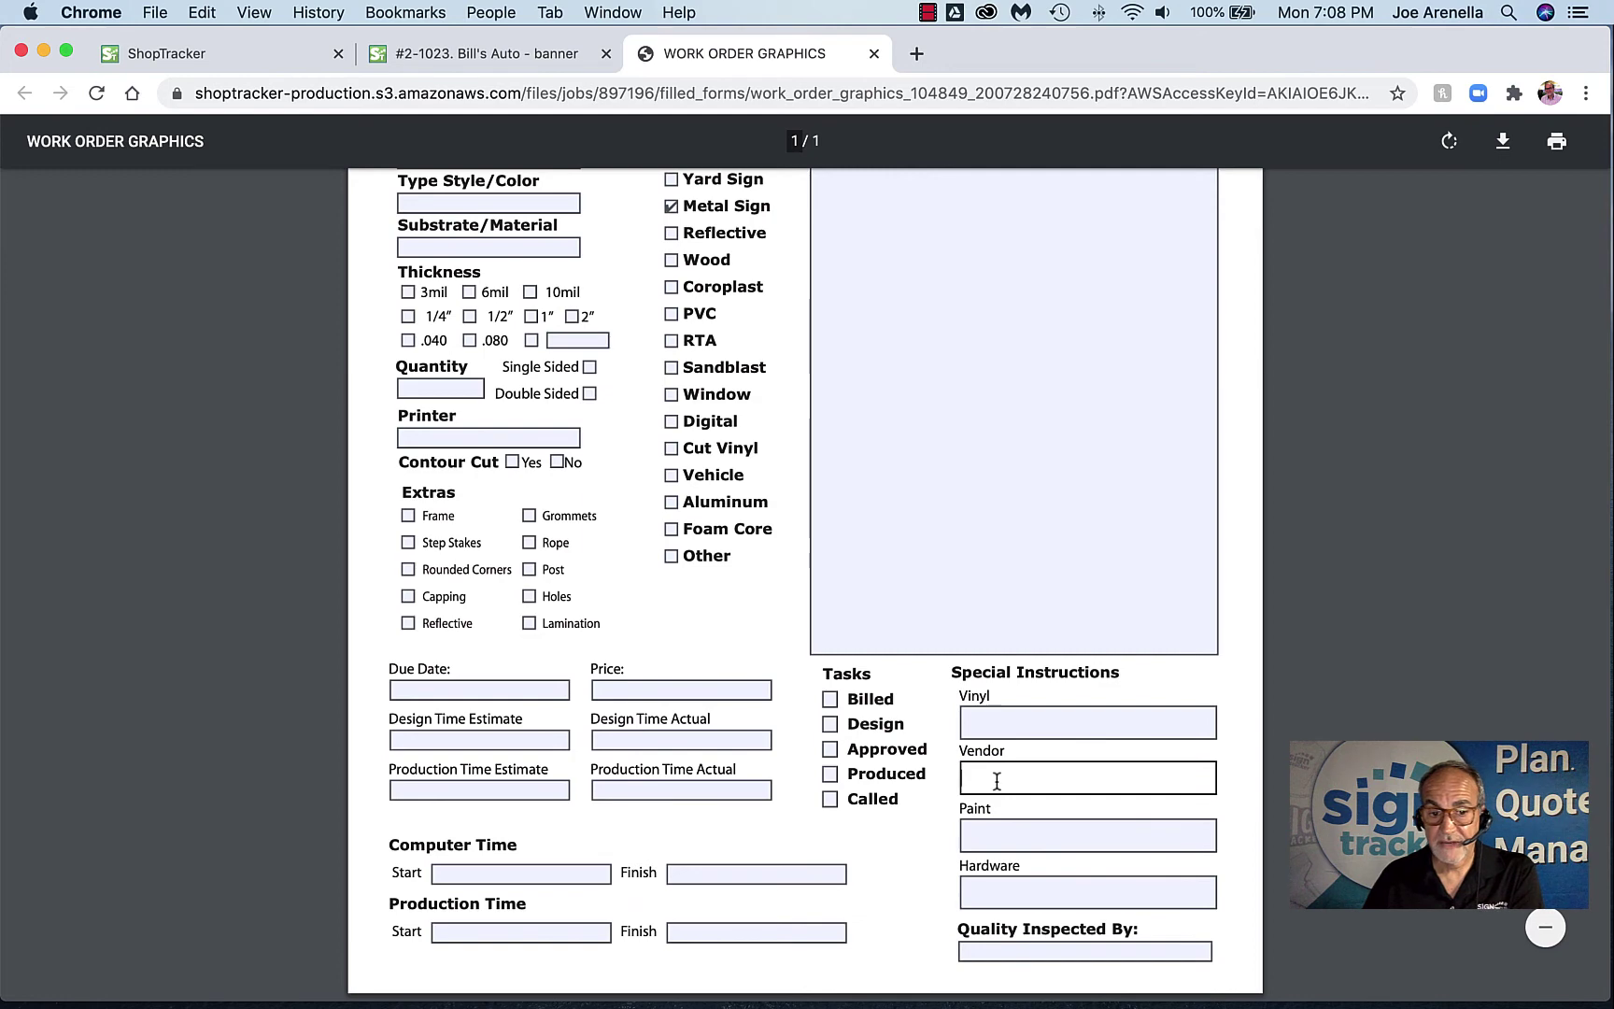
pyautogui.scroll(15, 802, 793)
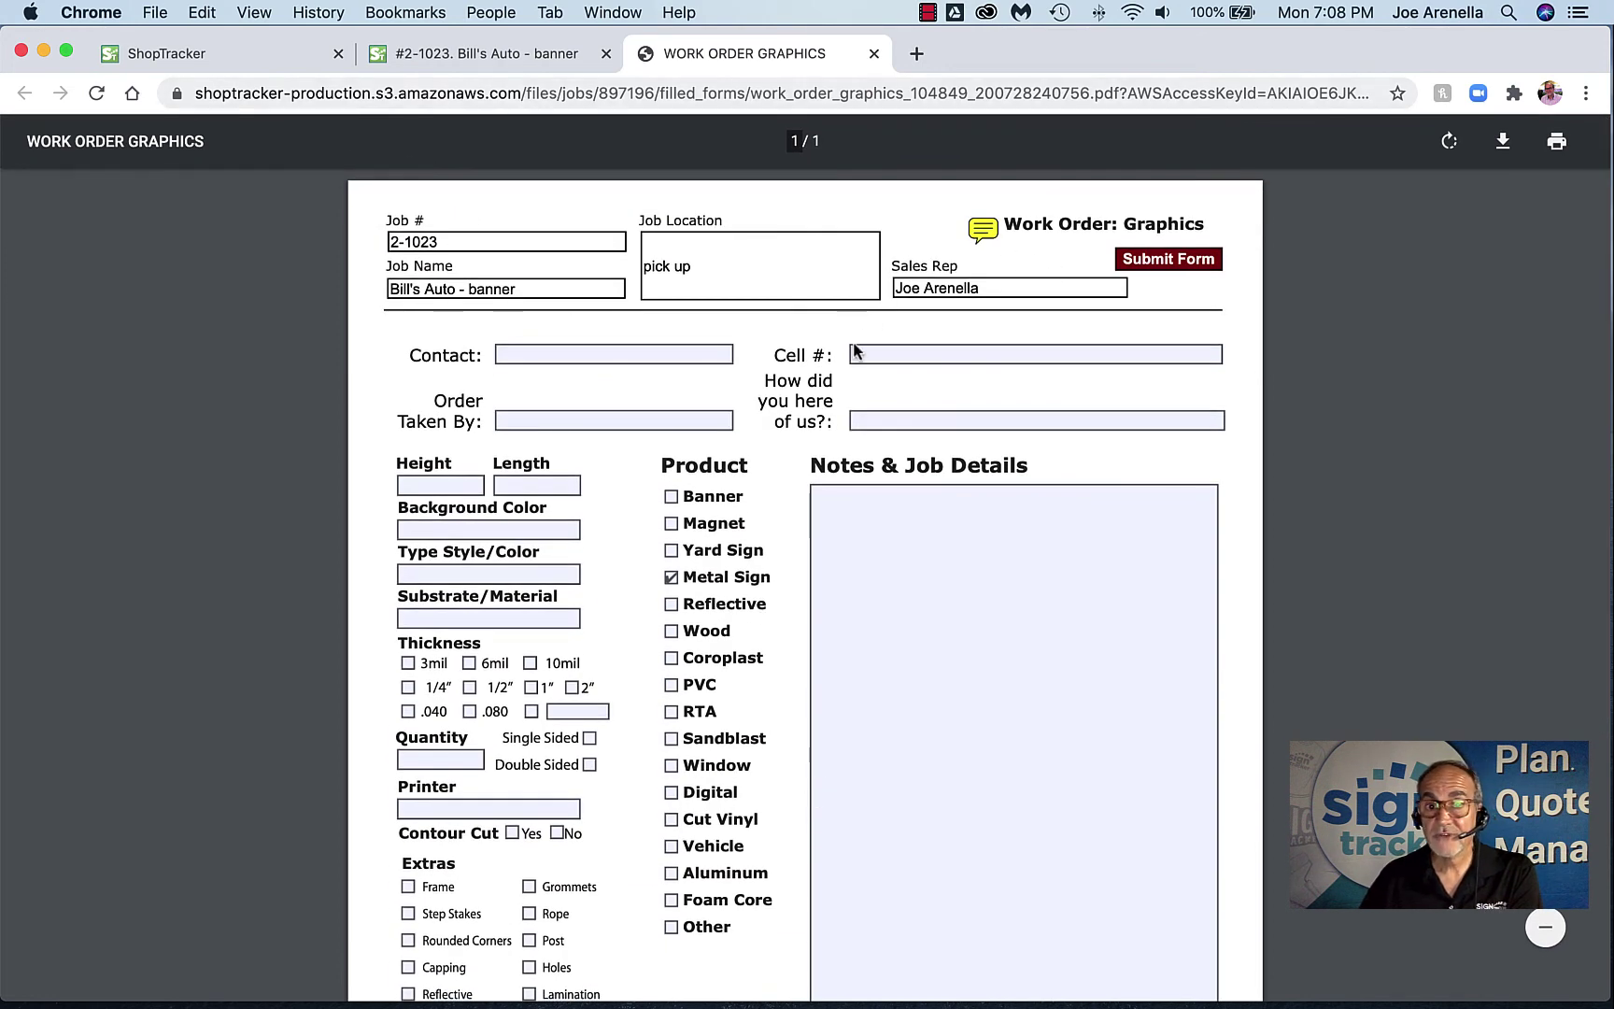
pyautogui.click(1158, 266)
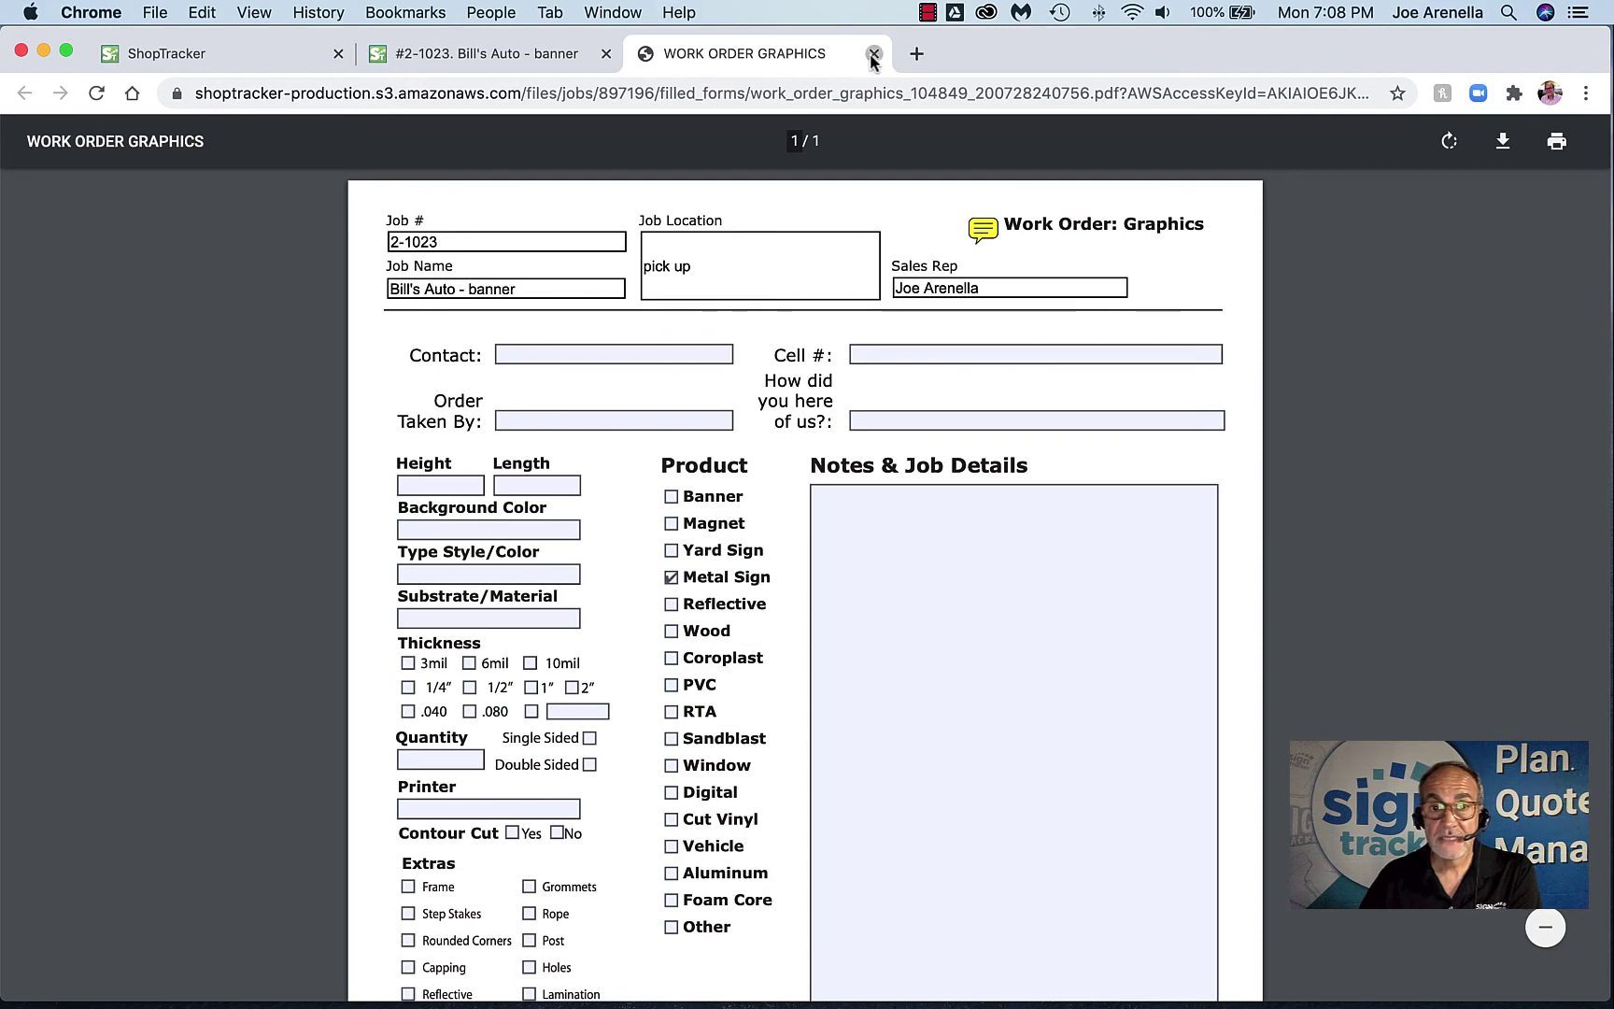
pyautogui.click(873, 58)
# Start a Survey Field Cabinet Face Change form from the Surveys templates on the Forms page
pyautogui.scroll(5, 499, 410)
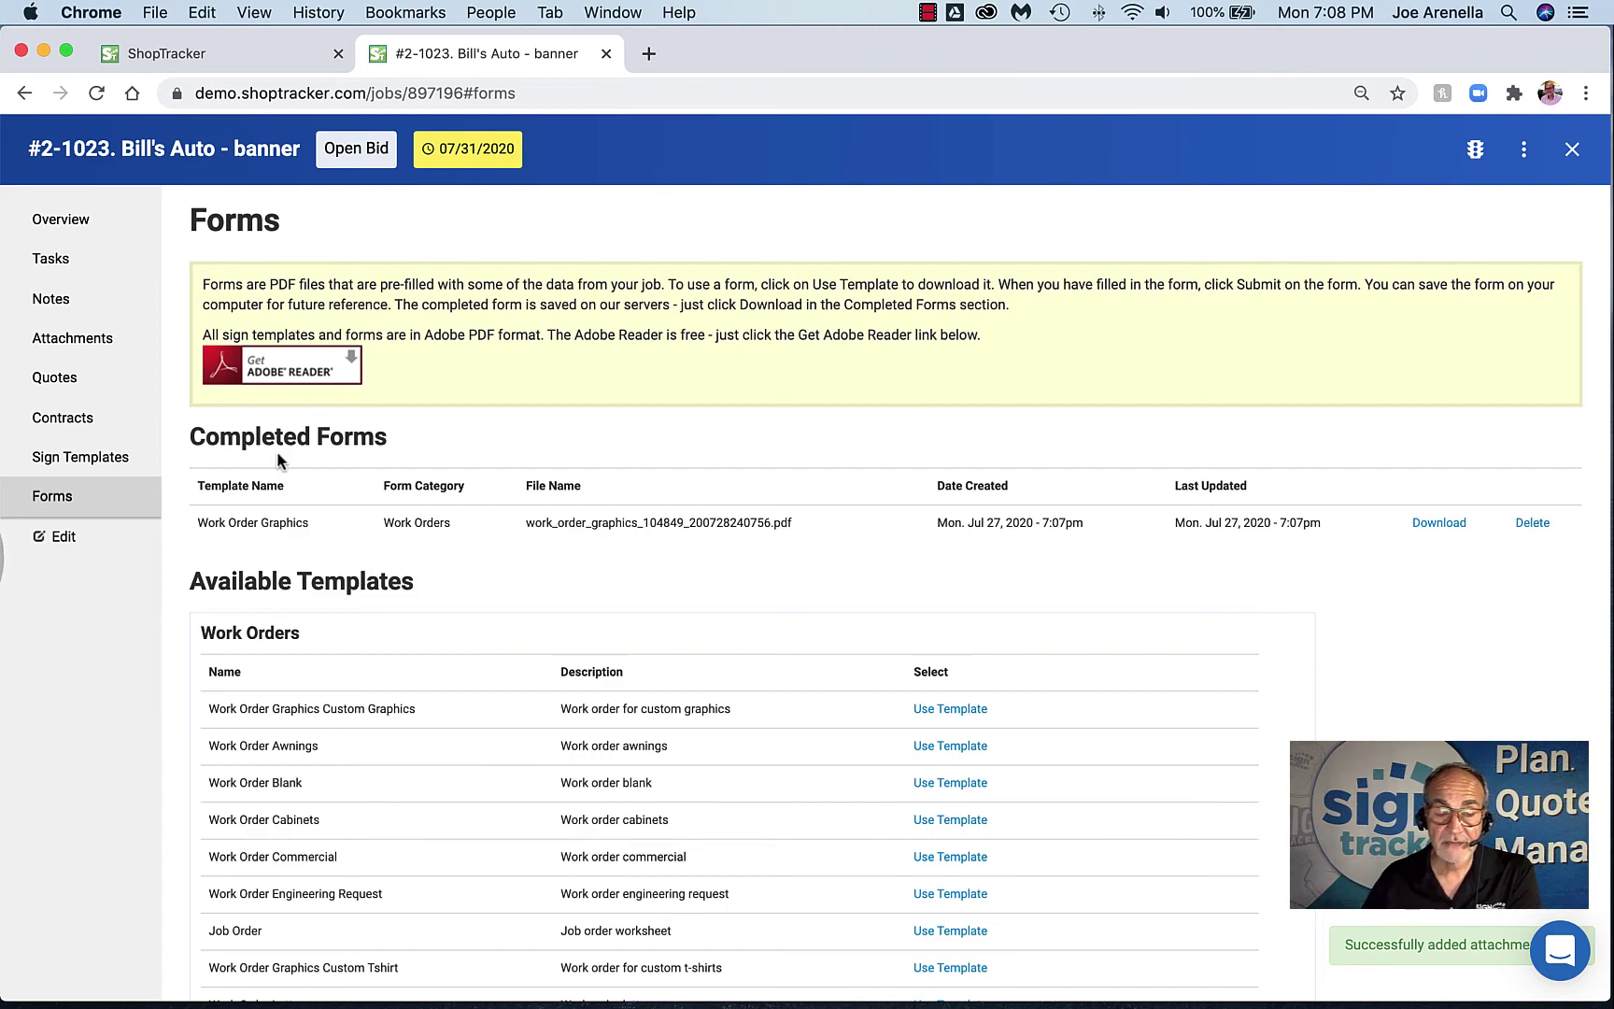
pyautogui.scroll(-10, 301, 549)
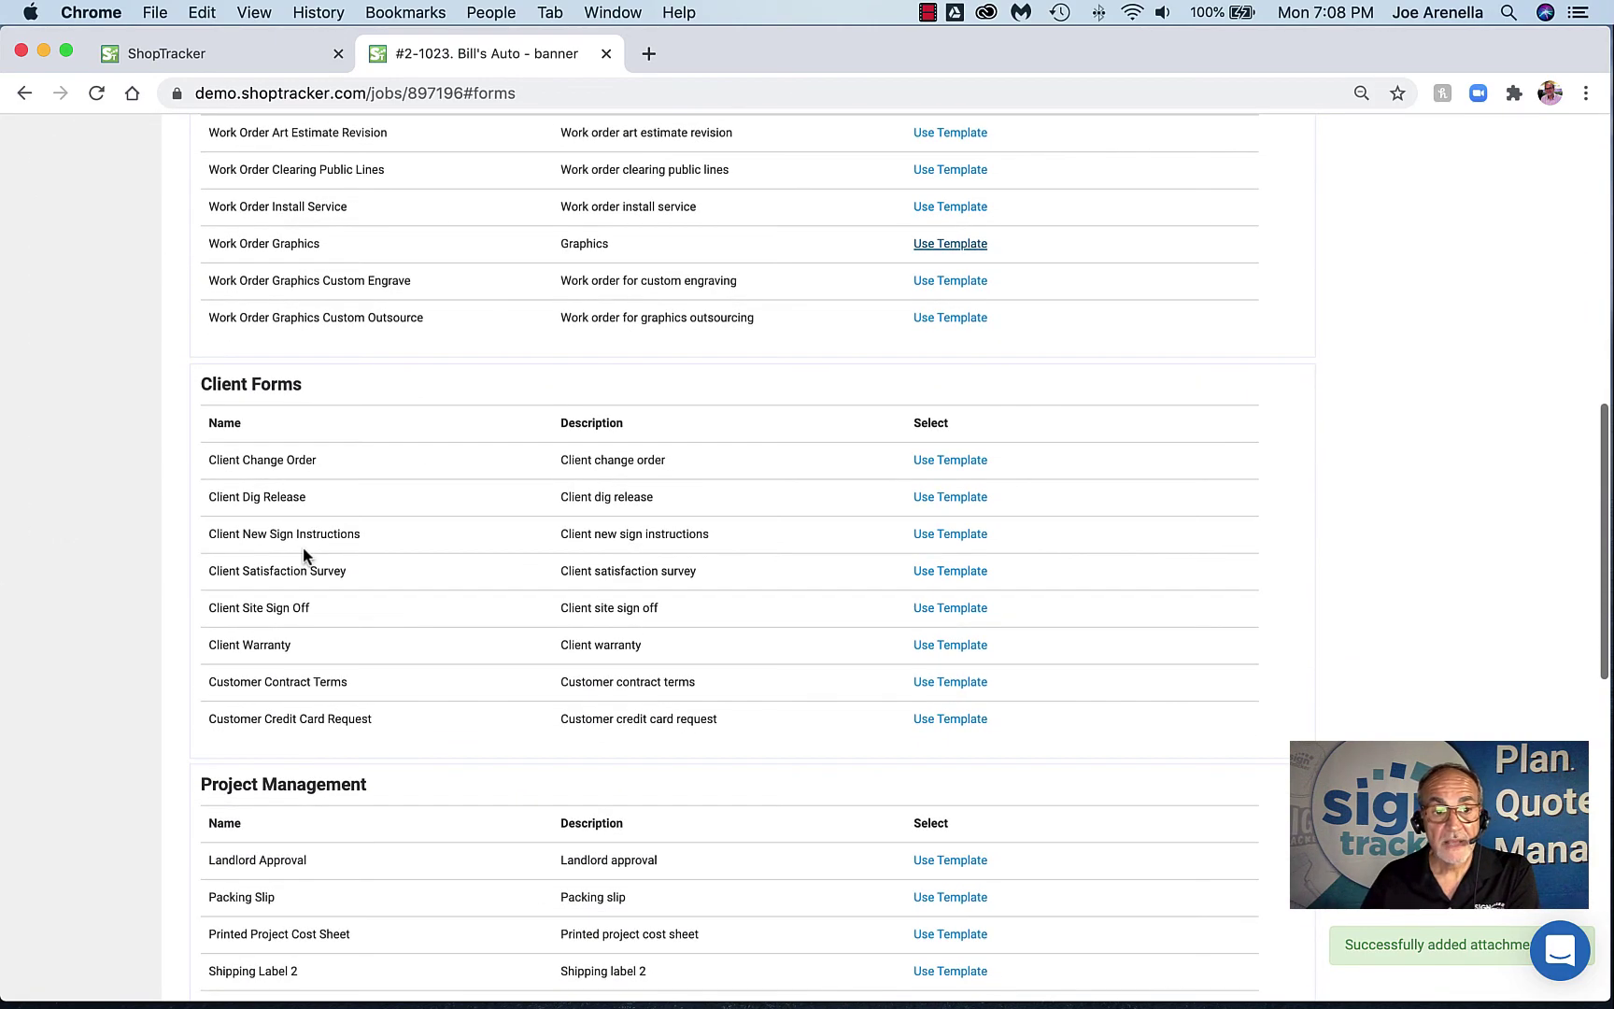
pyautogui.scroll(-2, 327, 551)
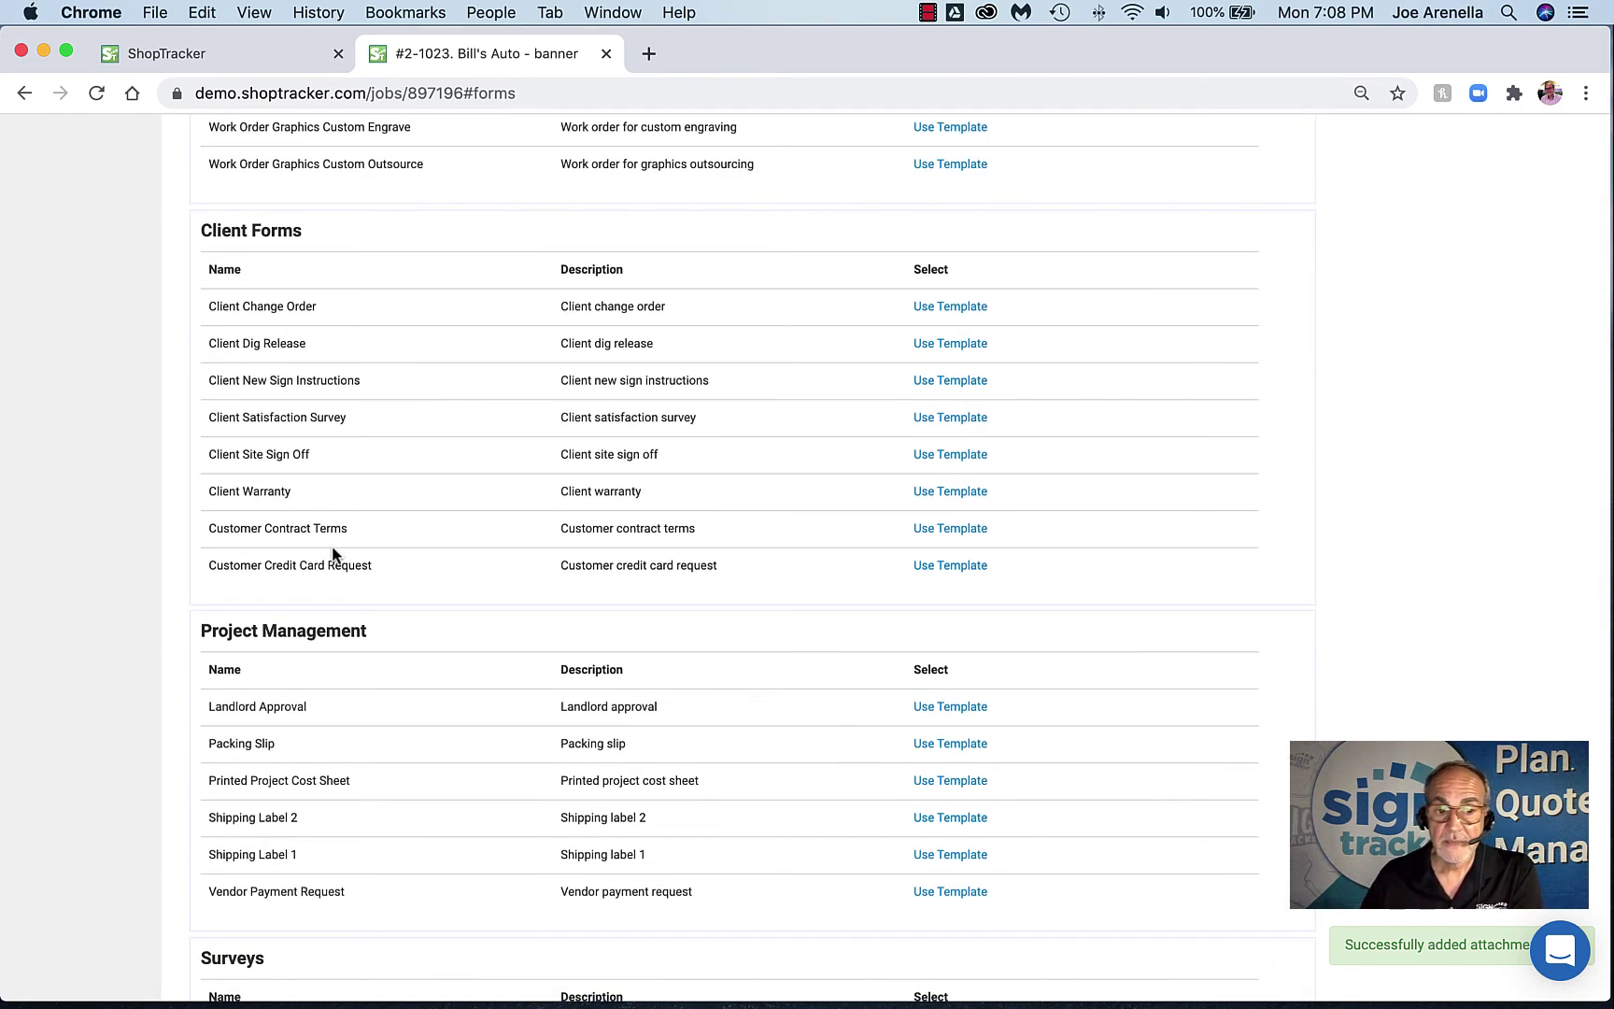
pyautogui.scroll(-5, 334, 554)
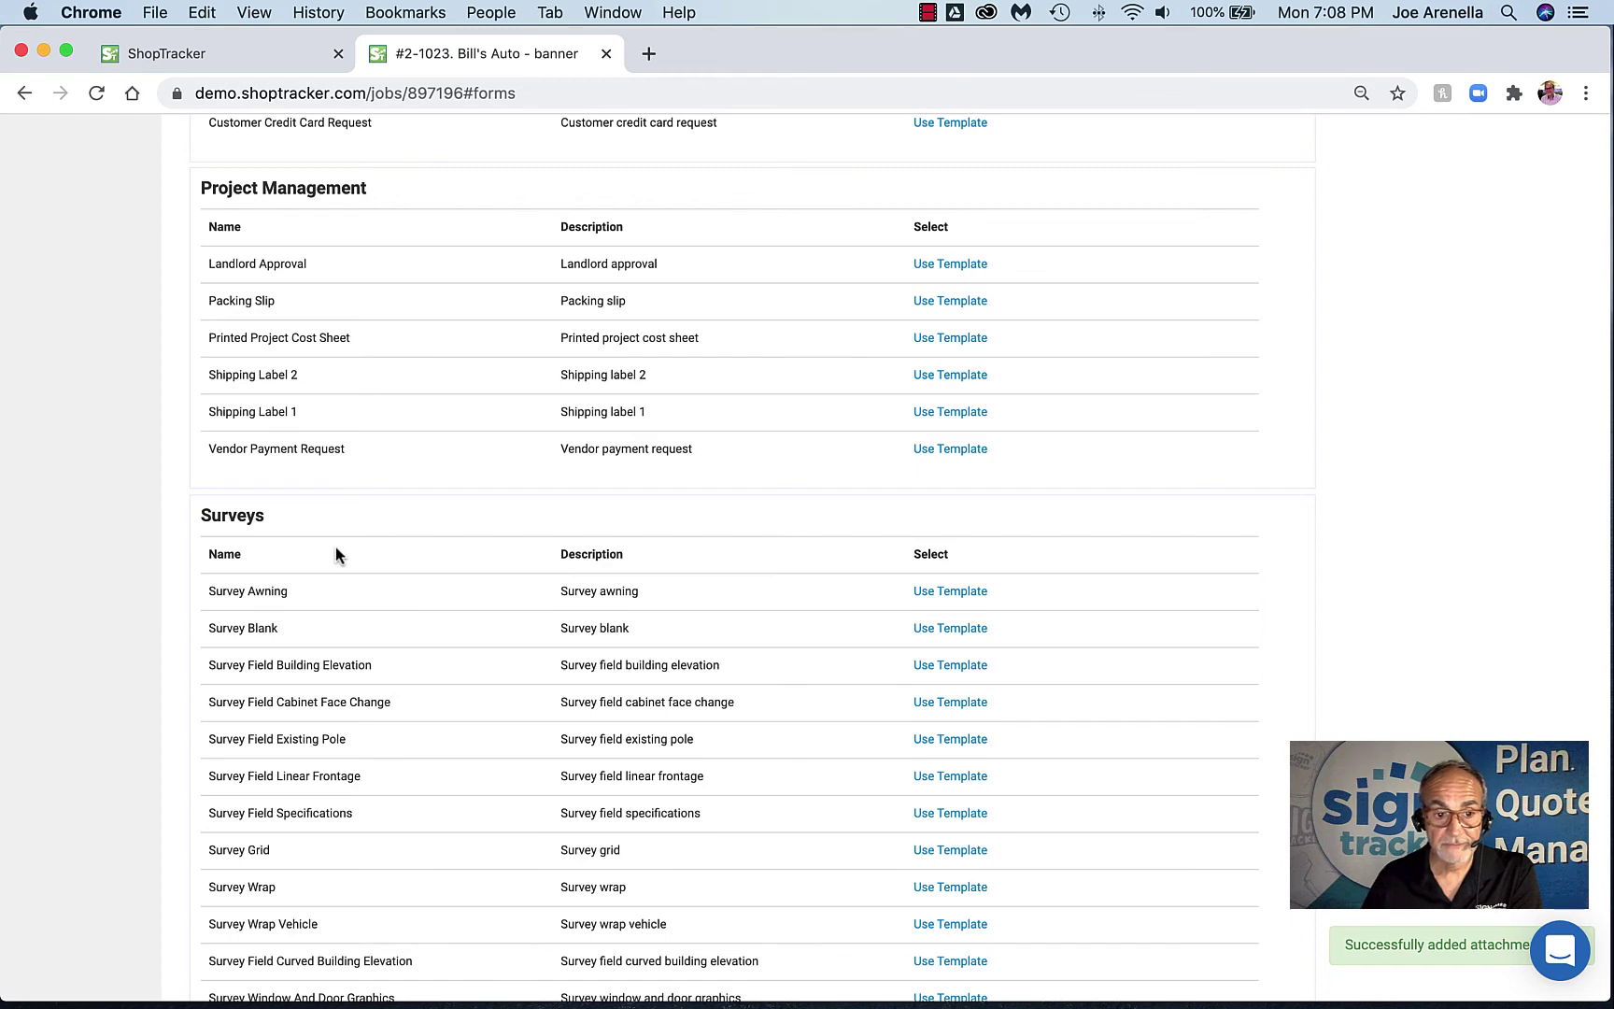
pyautogui.scroll(-2, 355, 553)
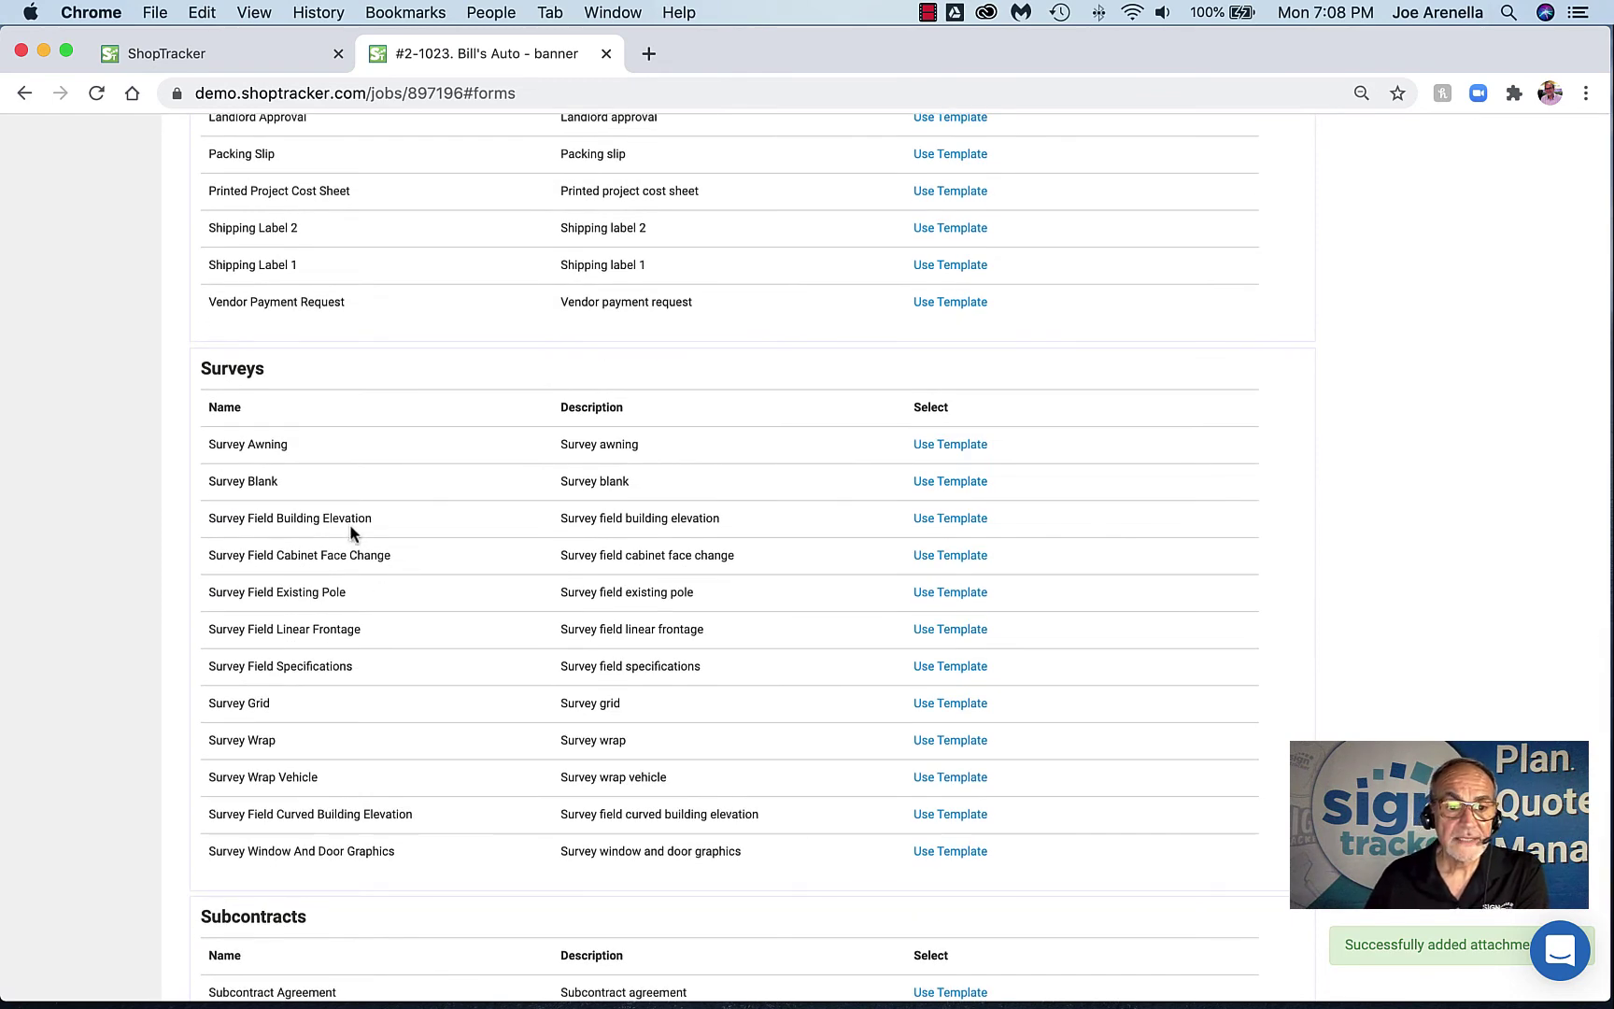
pyautogui.click(958, 560)
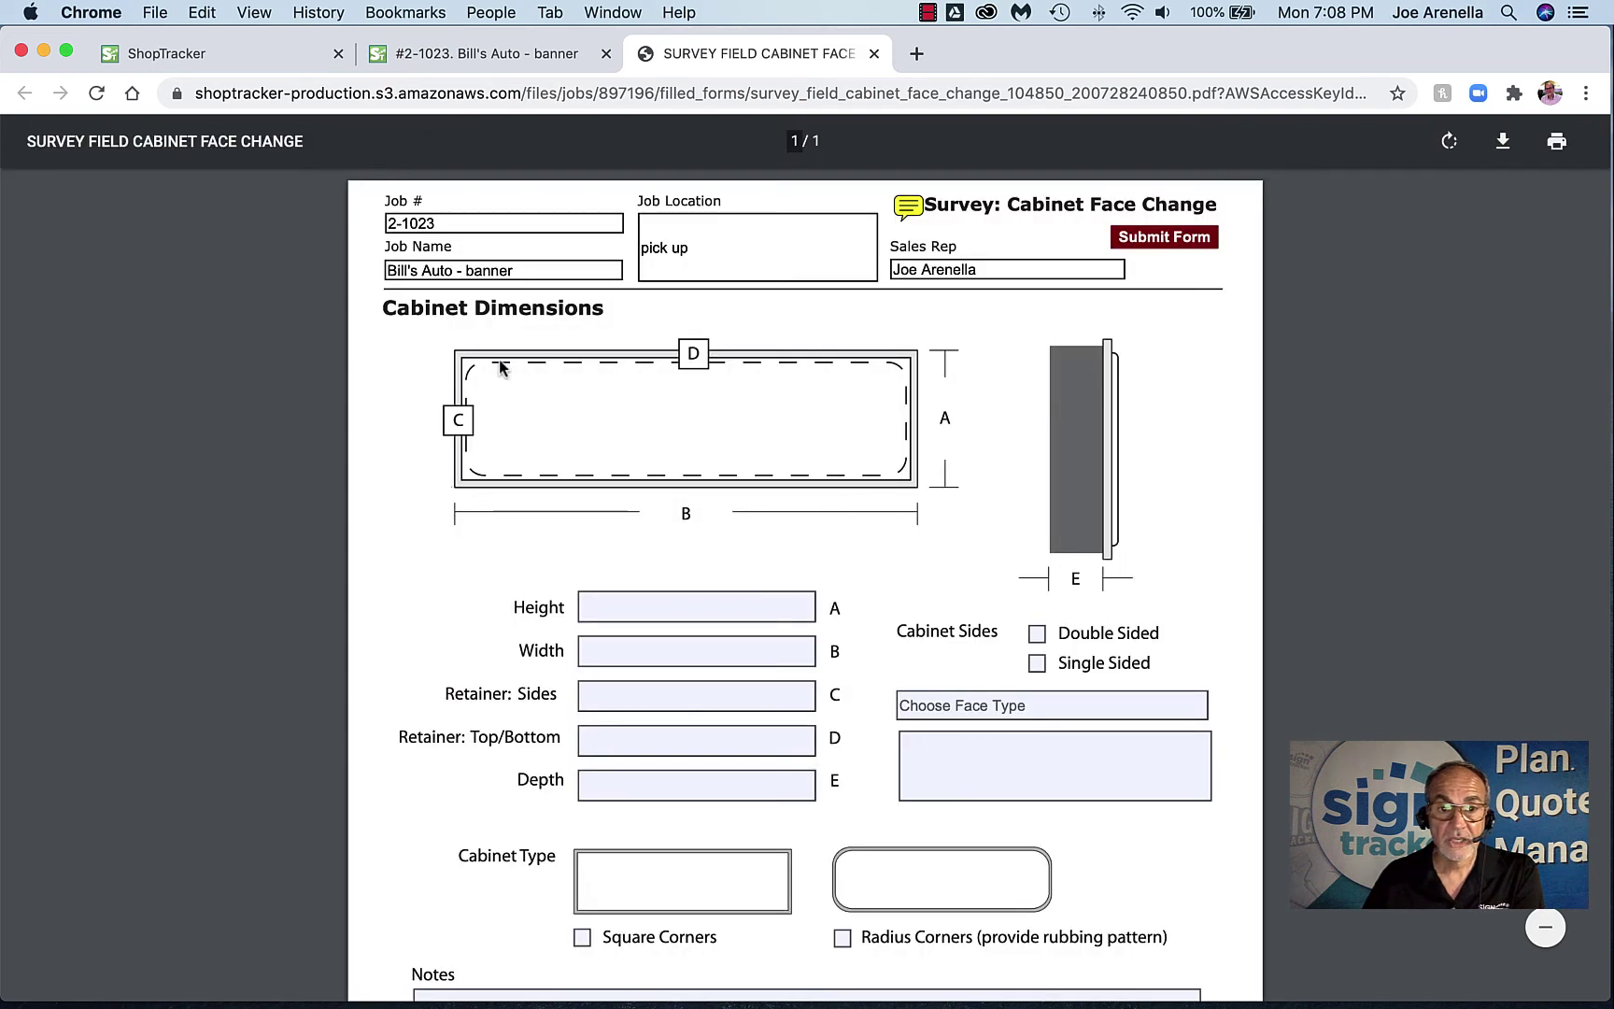
# Set the survey's face type to Plex, tick Square Corners, and submit it
pyautogui.click(675, 612)
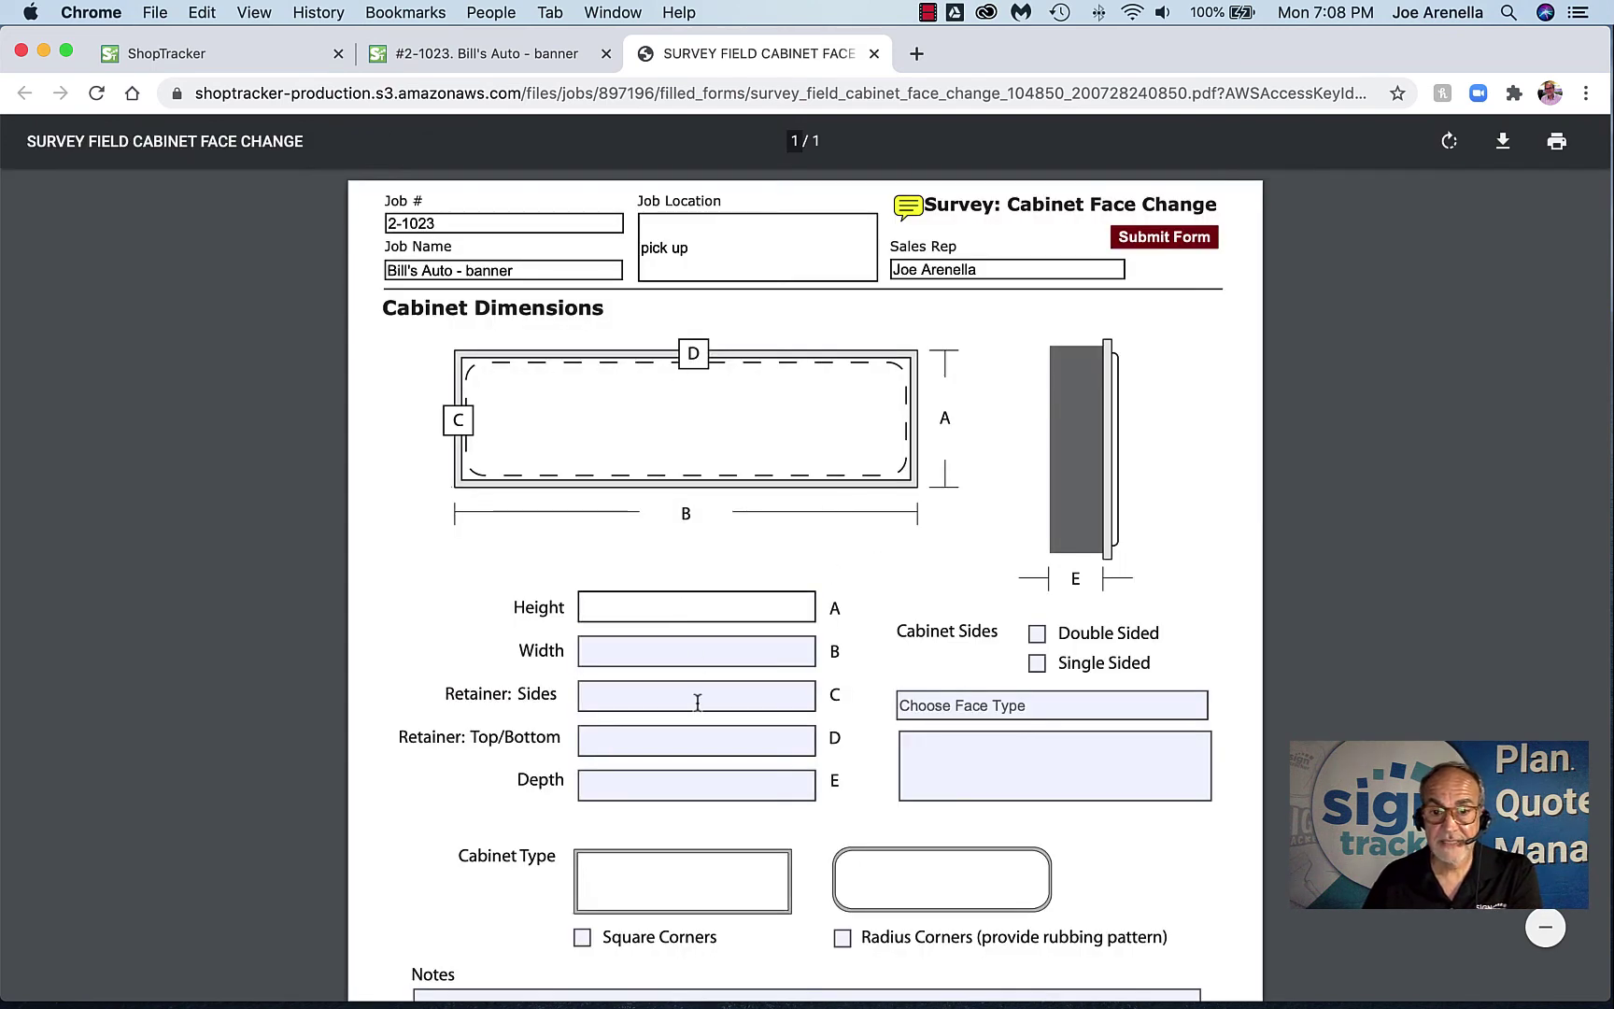
pyautogui.click(953, 709)
pyautogui.click(1197, 706)
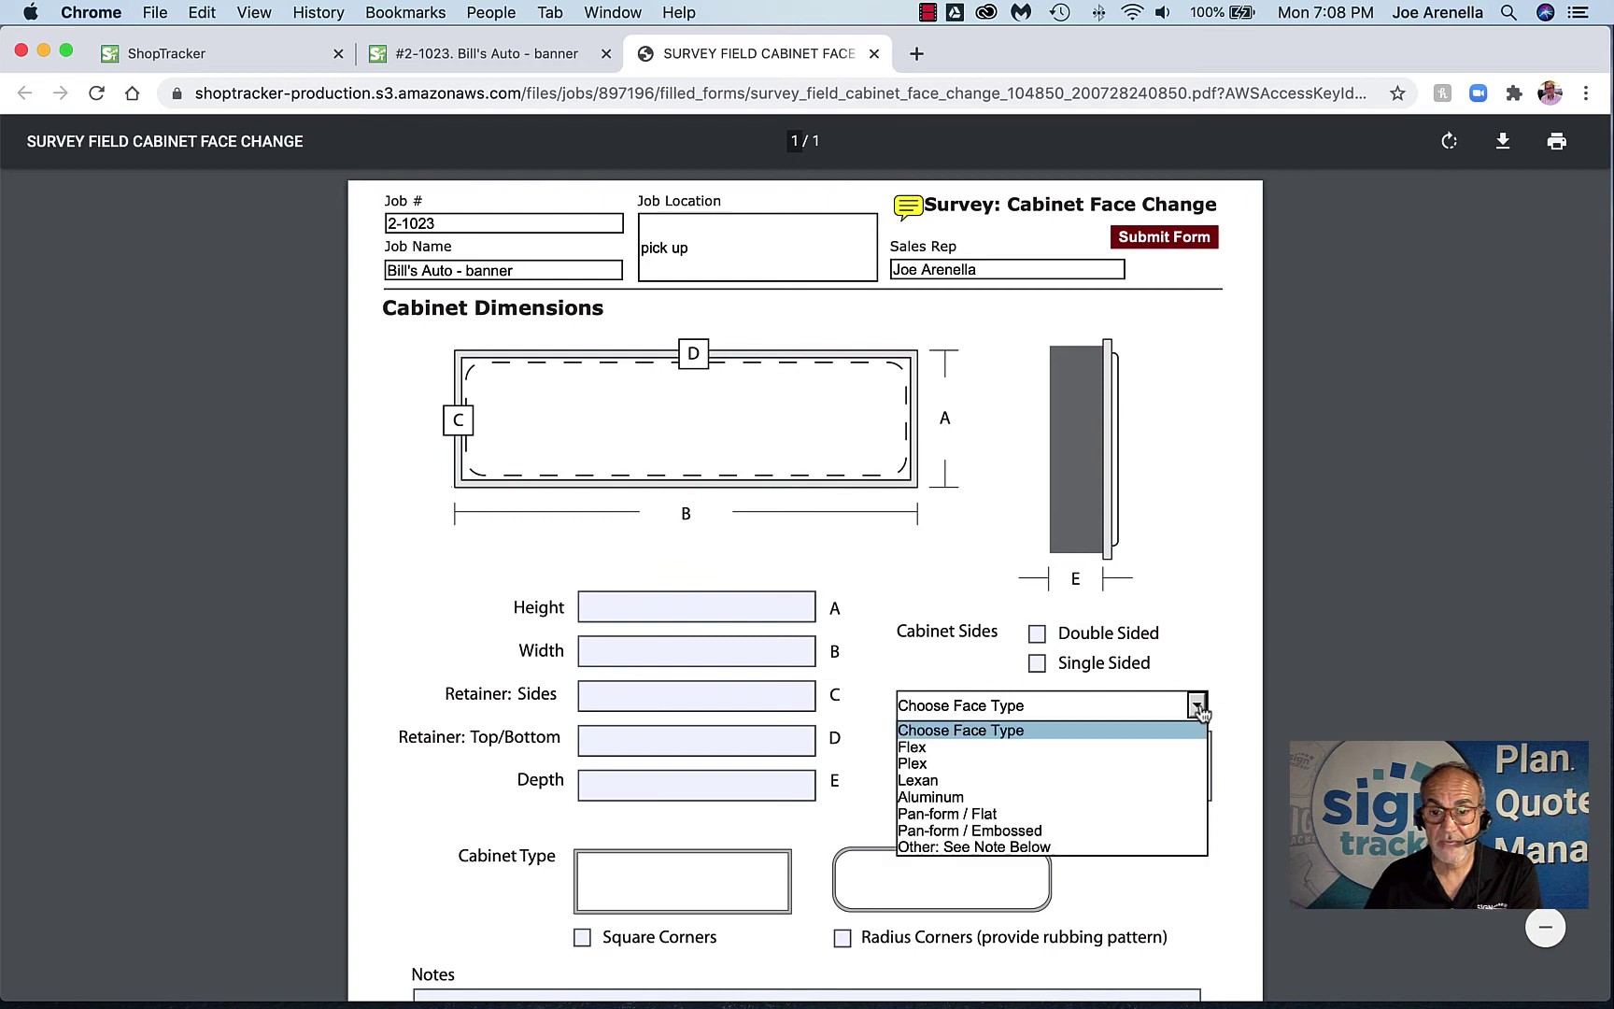
pyautogui.click(1006, 764)
pyautogui.scroll(-3, 996, 768)
pyautogui.click(582, 723)
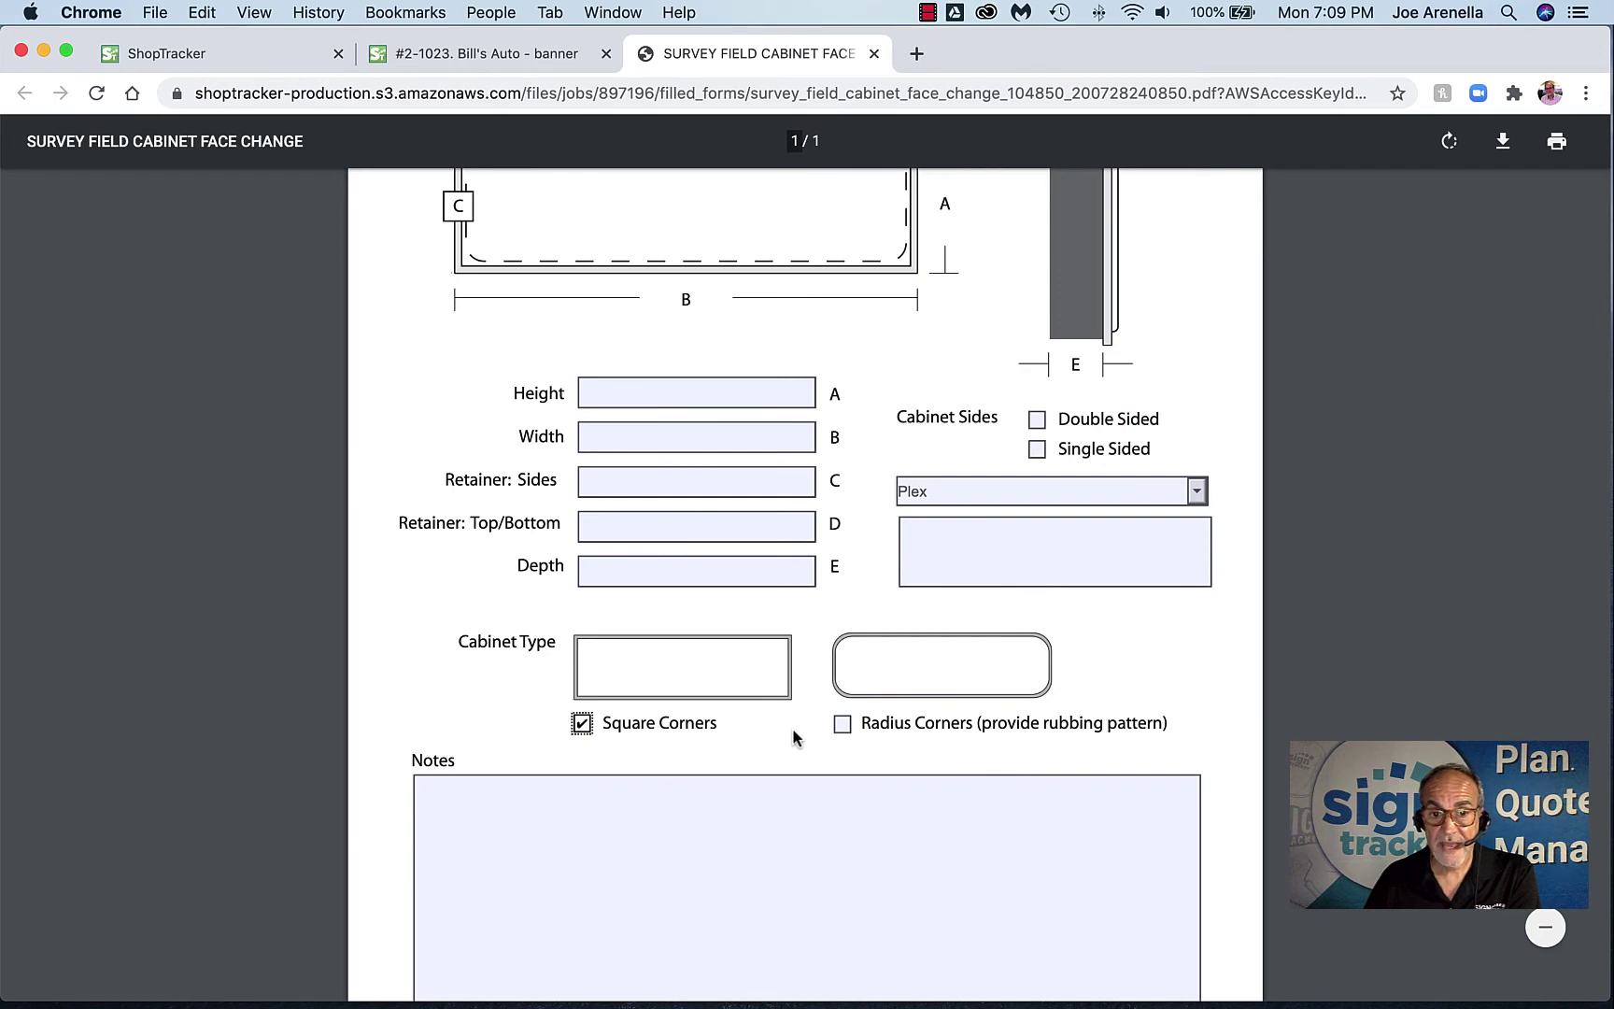
pyautogui.click(656, 794)
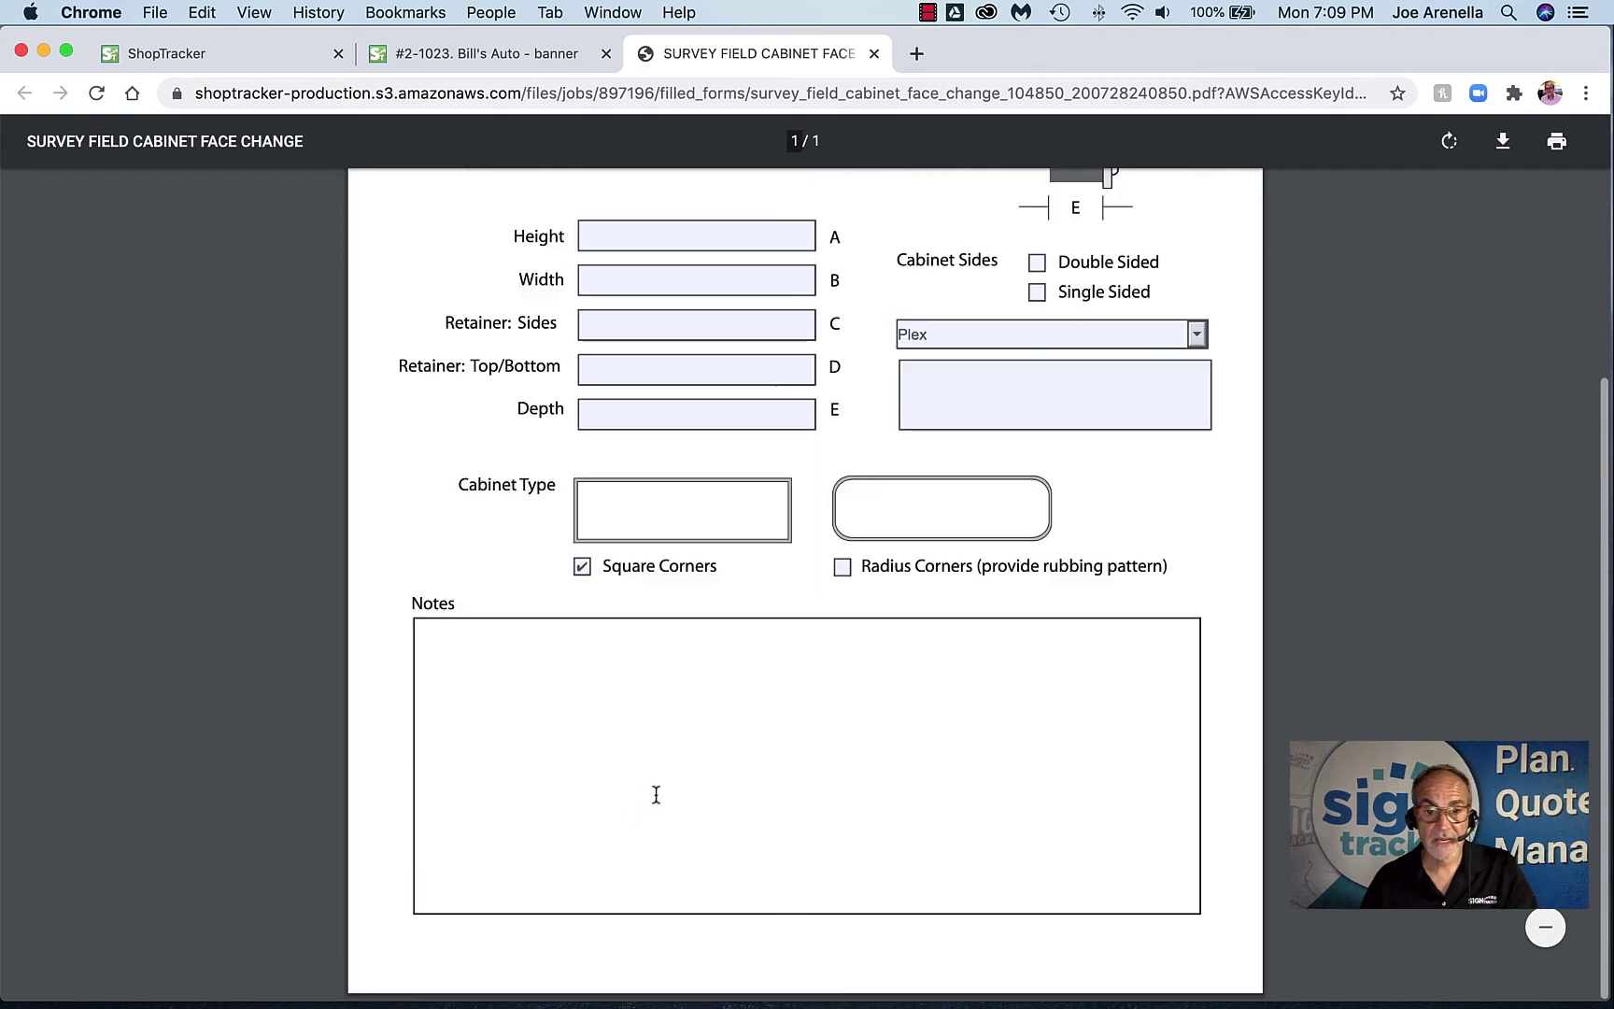
pyautogui.scroll(5, 657, 789)
pyautogui.click(1143, 241)
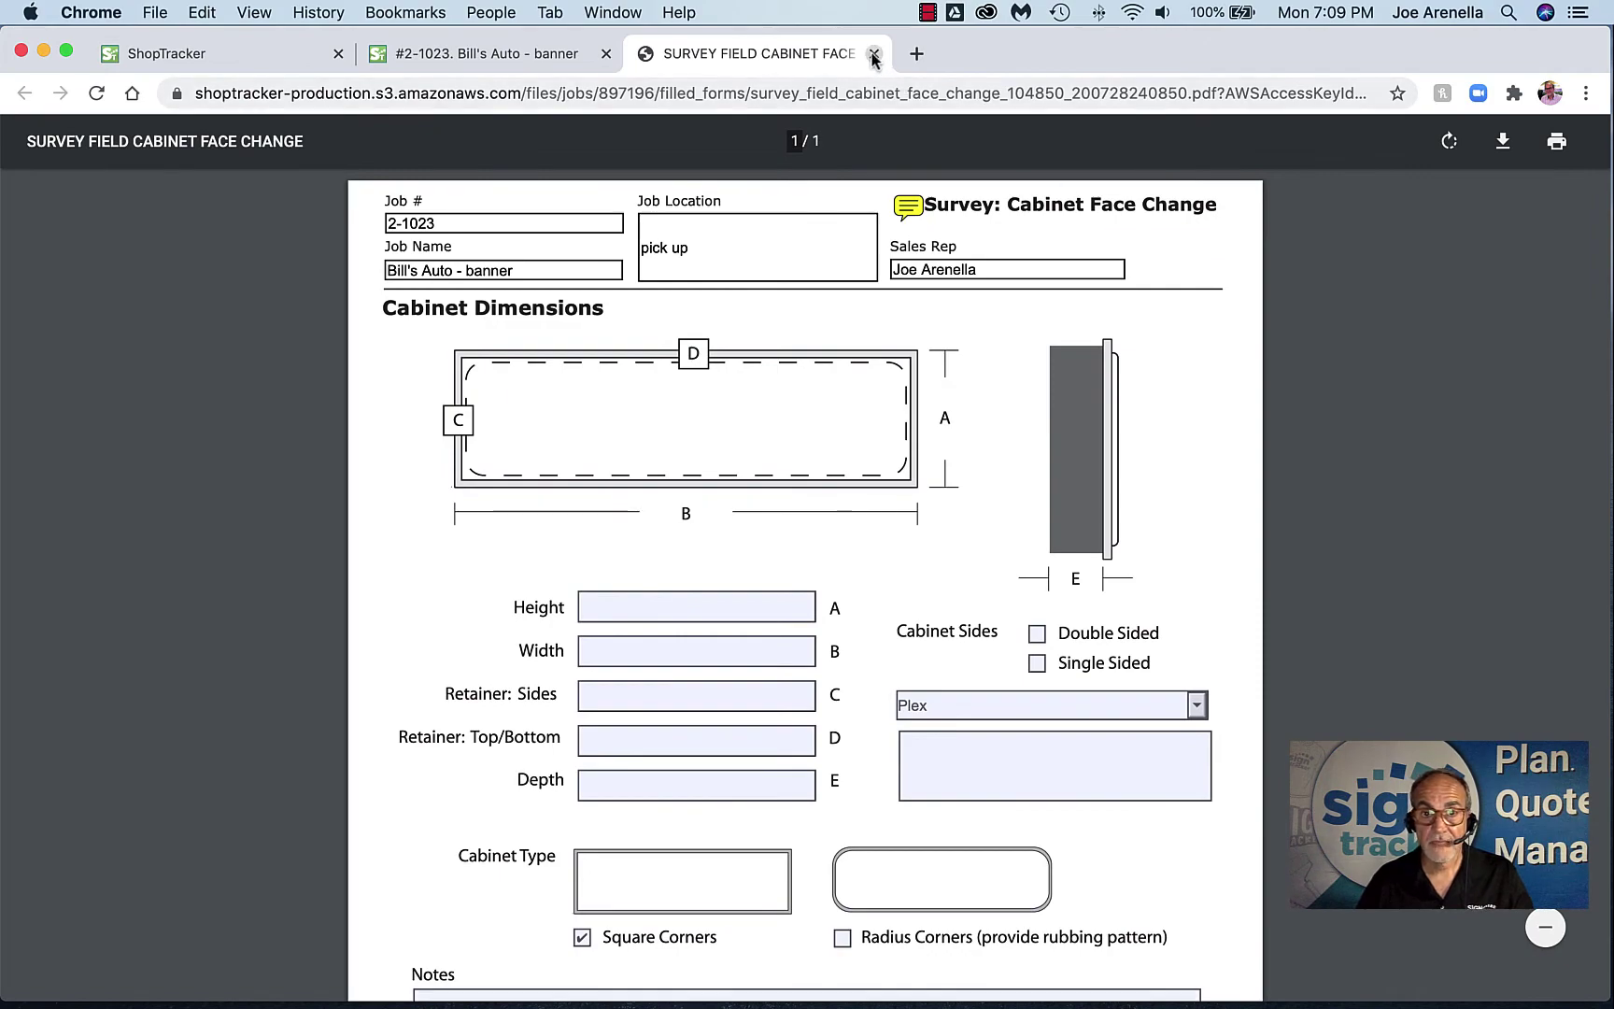
# Close the survey tab and go to the job's Quotes page
pyautogui.click(873, 54)
pyautogui.scroll(20, 872, 349)
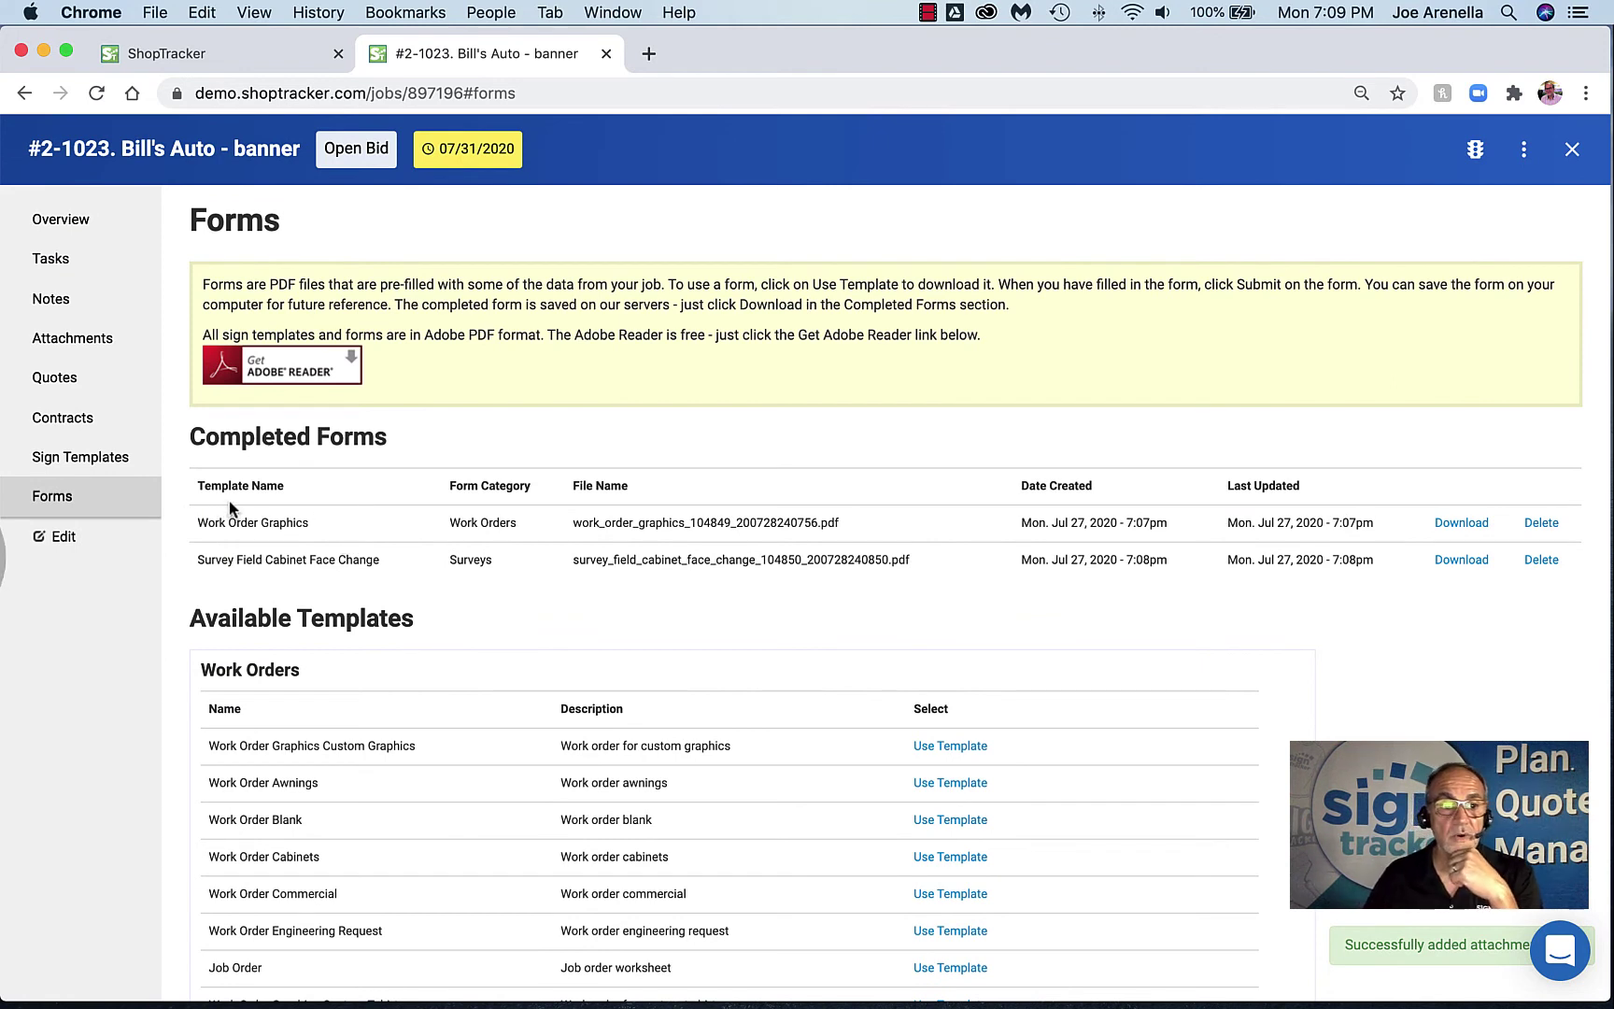
pyautogui.click(87, 396)
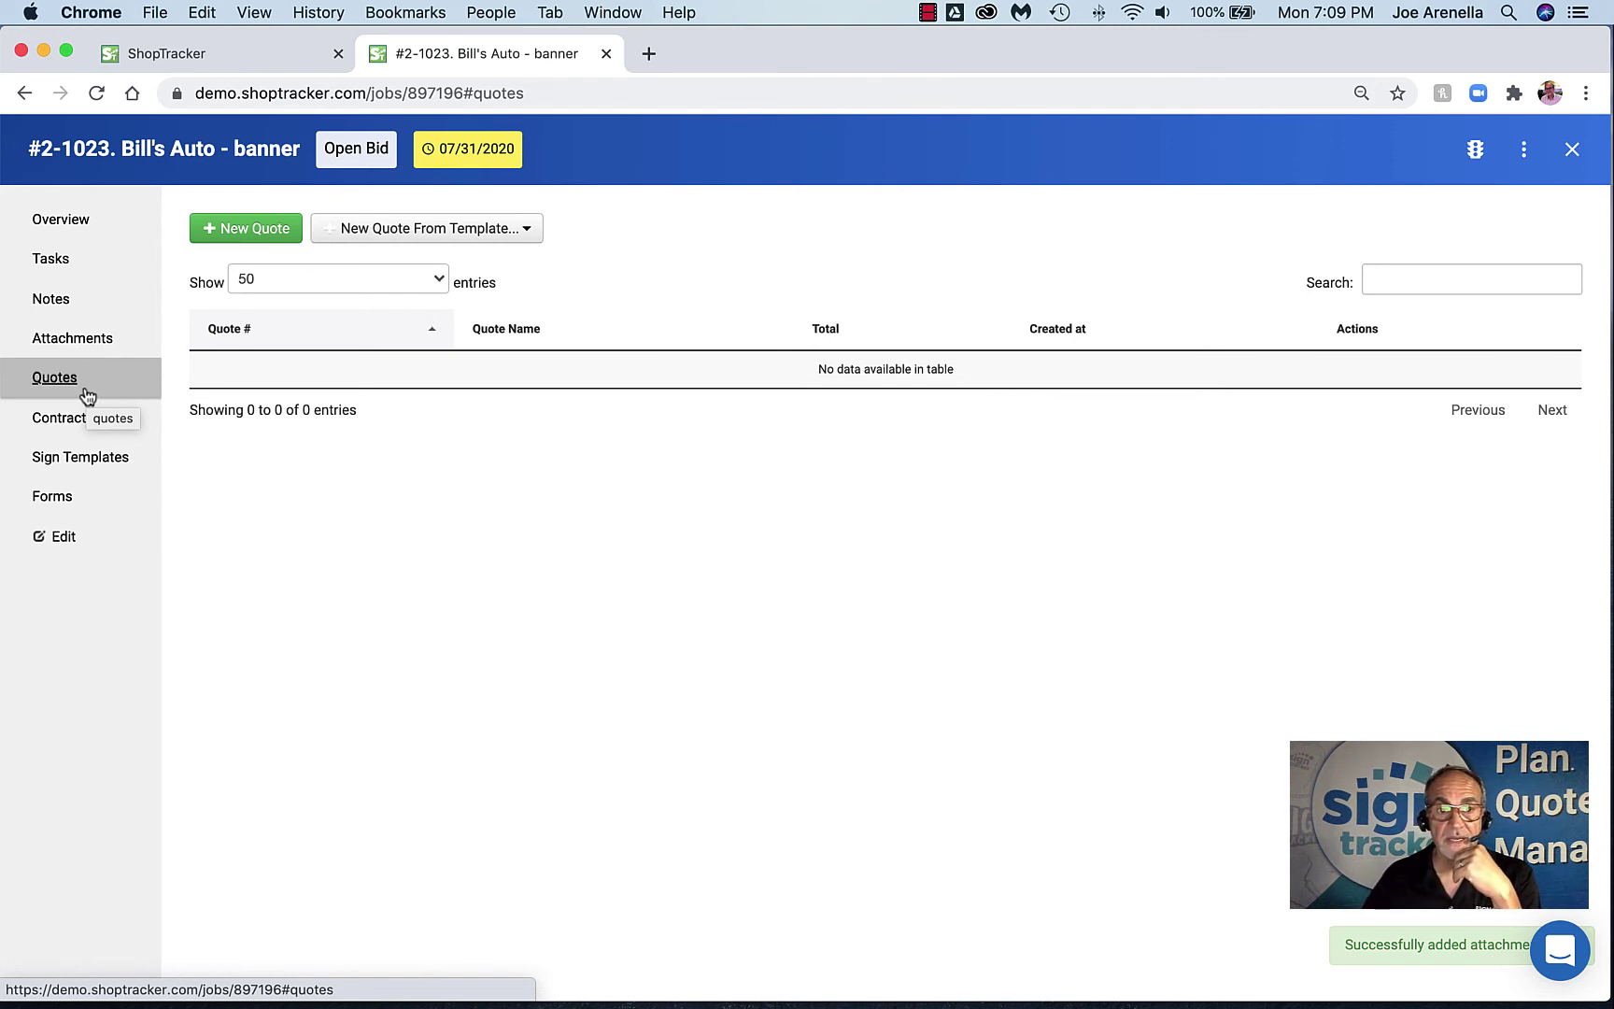
# Browse the New Quote From Template categories to reveal the Banners template submenu
pyautogui.click(525, 231)
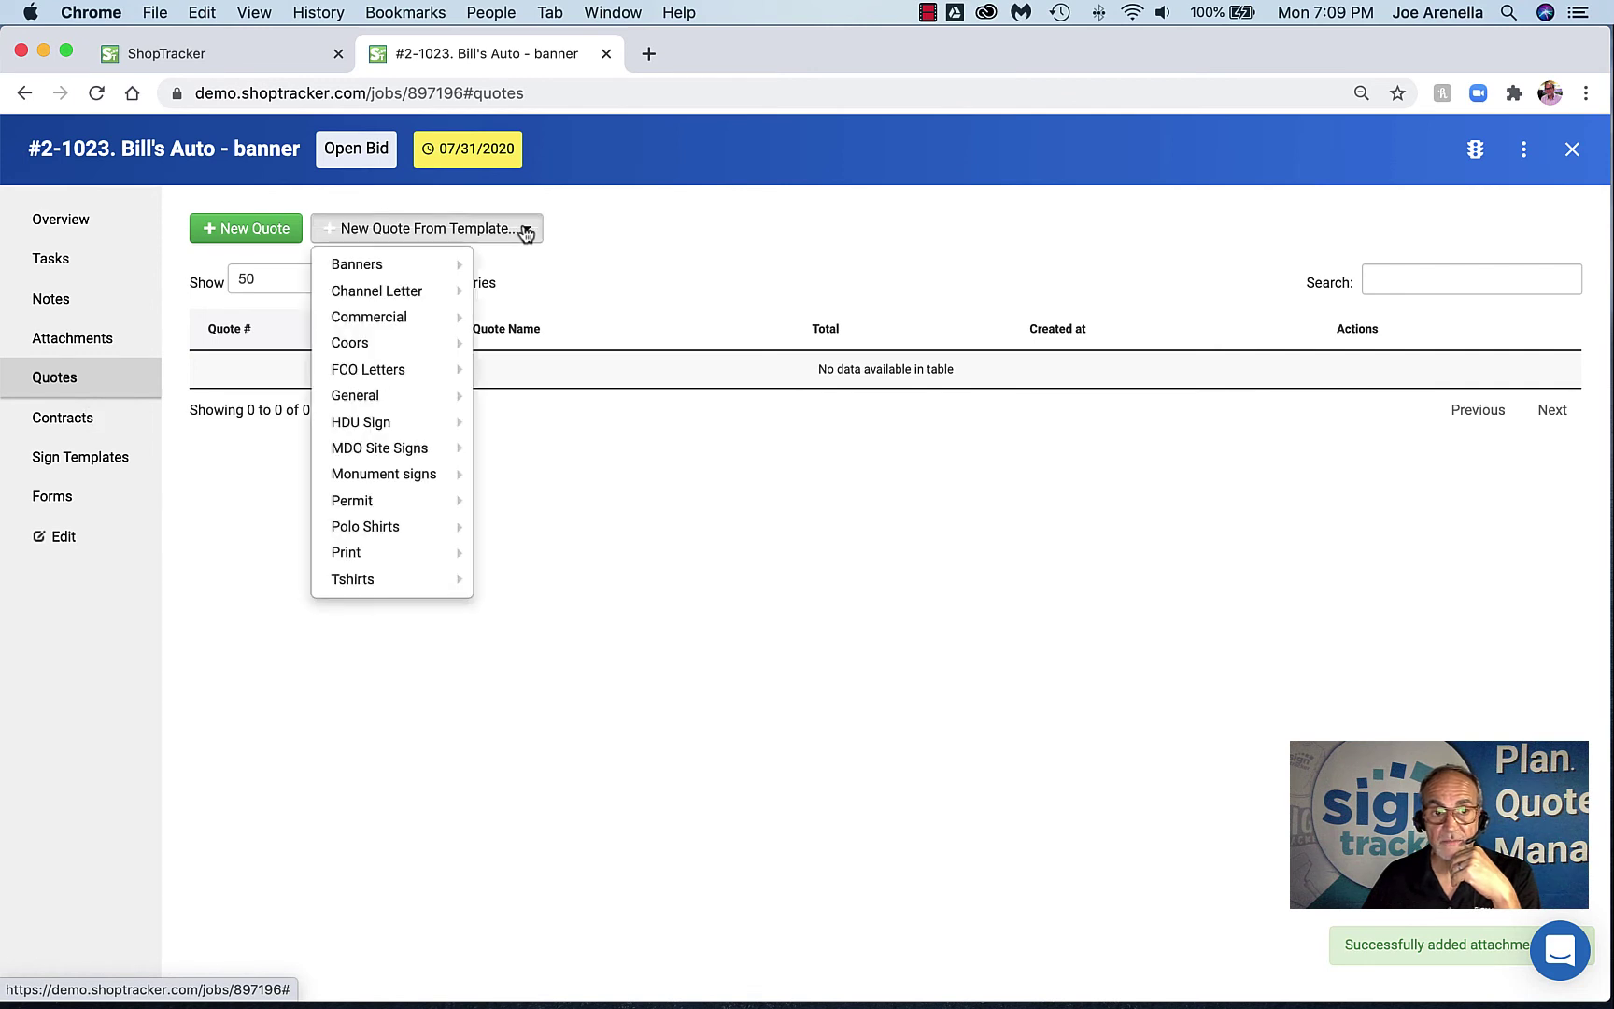
pyautogui.moveTo(398, 272)
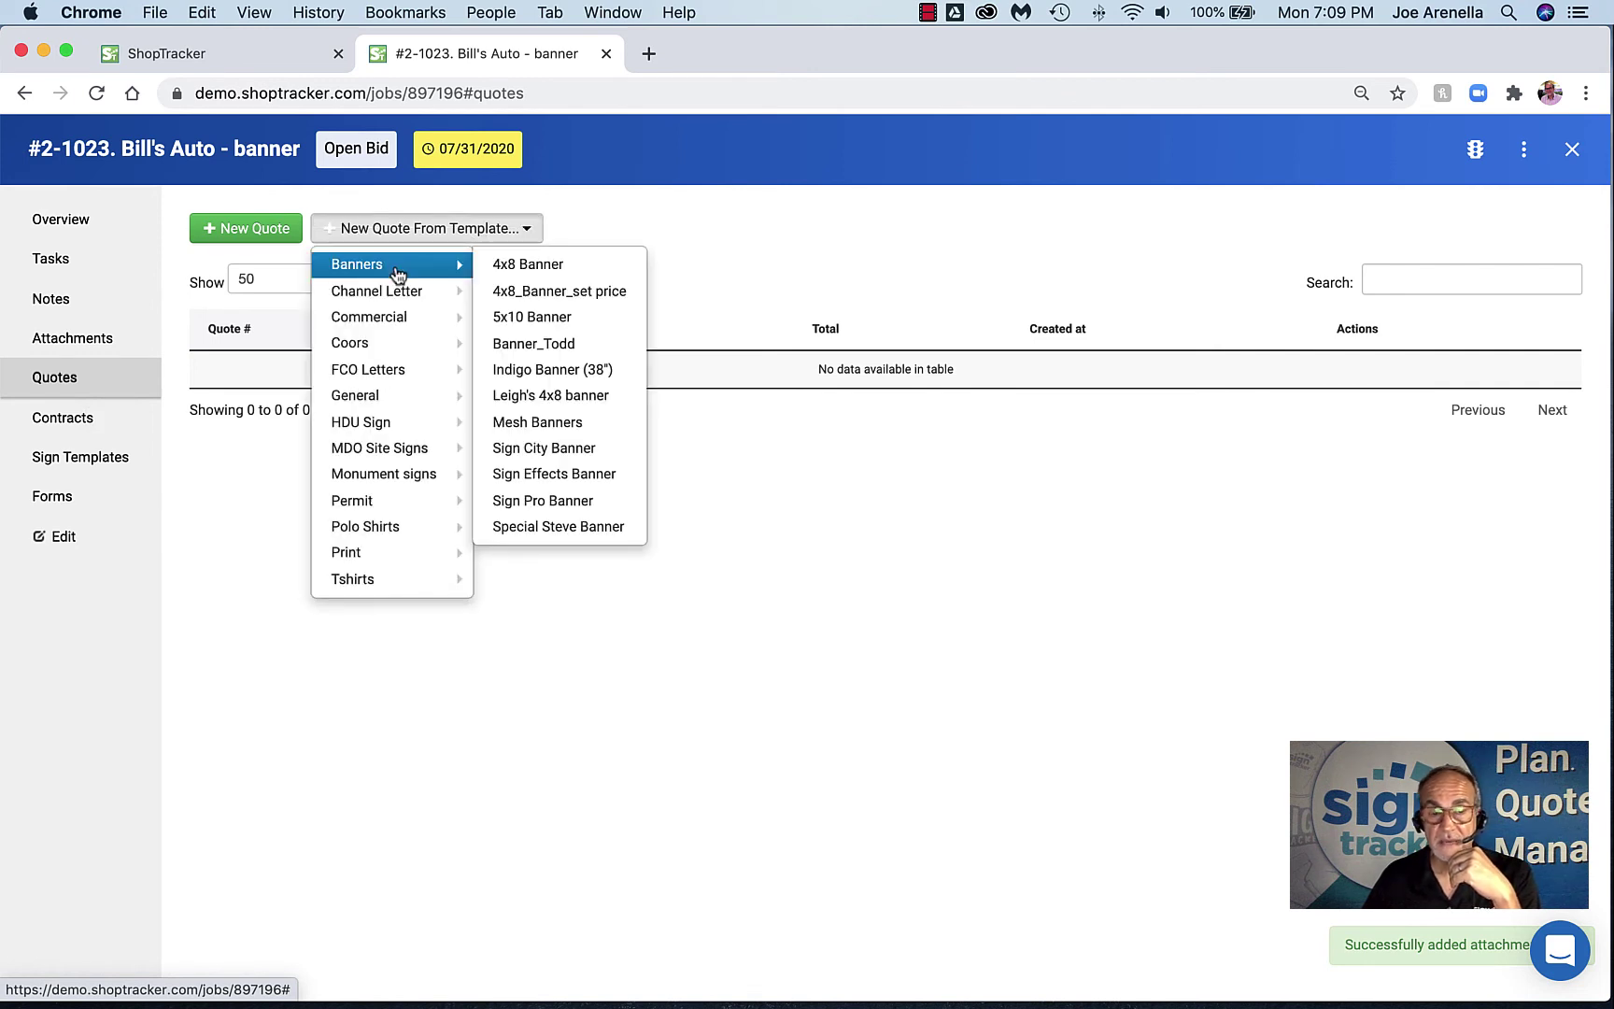
pyautogui.moveTo(399, 374)
pyautogui.moveTo(404, 426)
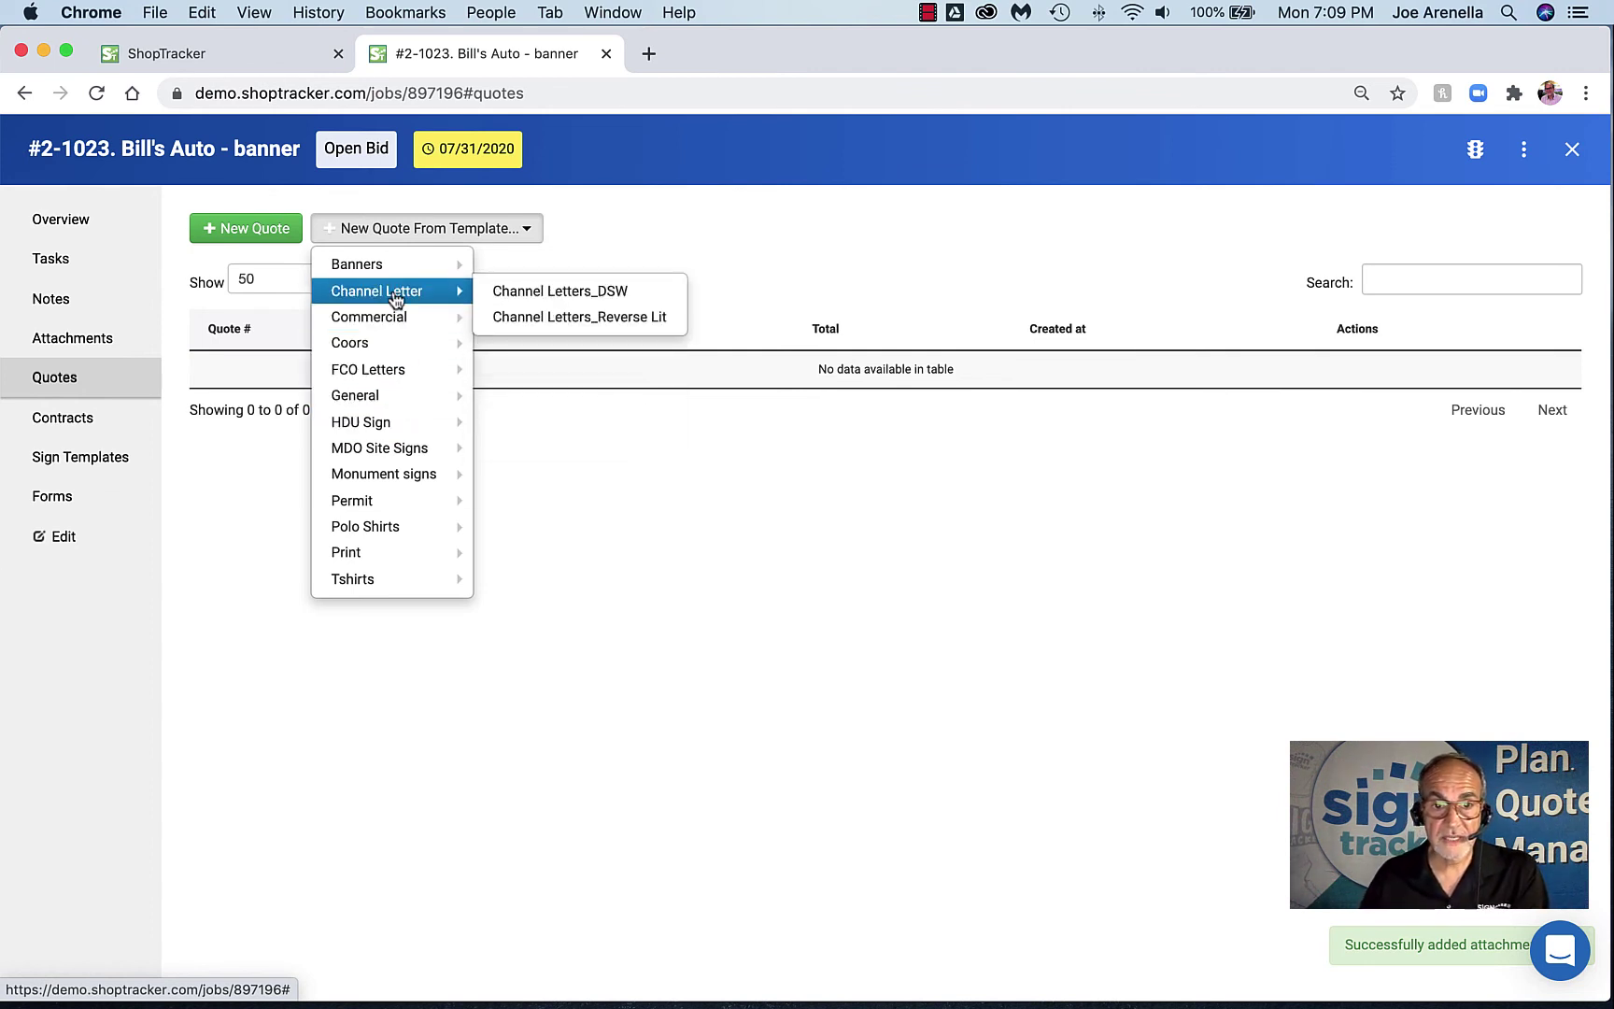
pyautogui.moveTo(384, 342)
pyautogui.scroll(-1, 383, 343)
pyautogui.scroll(1, 381, 345)
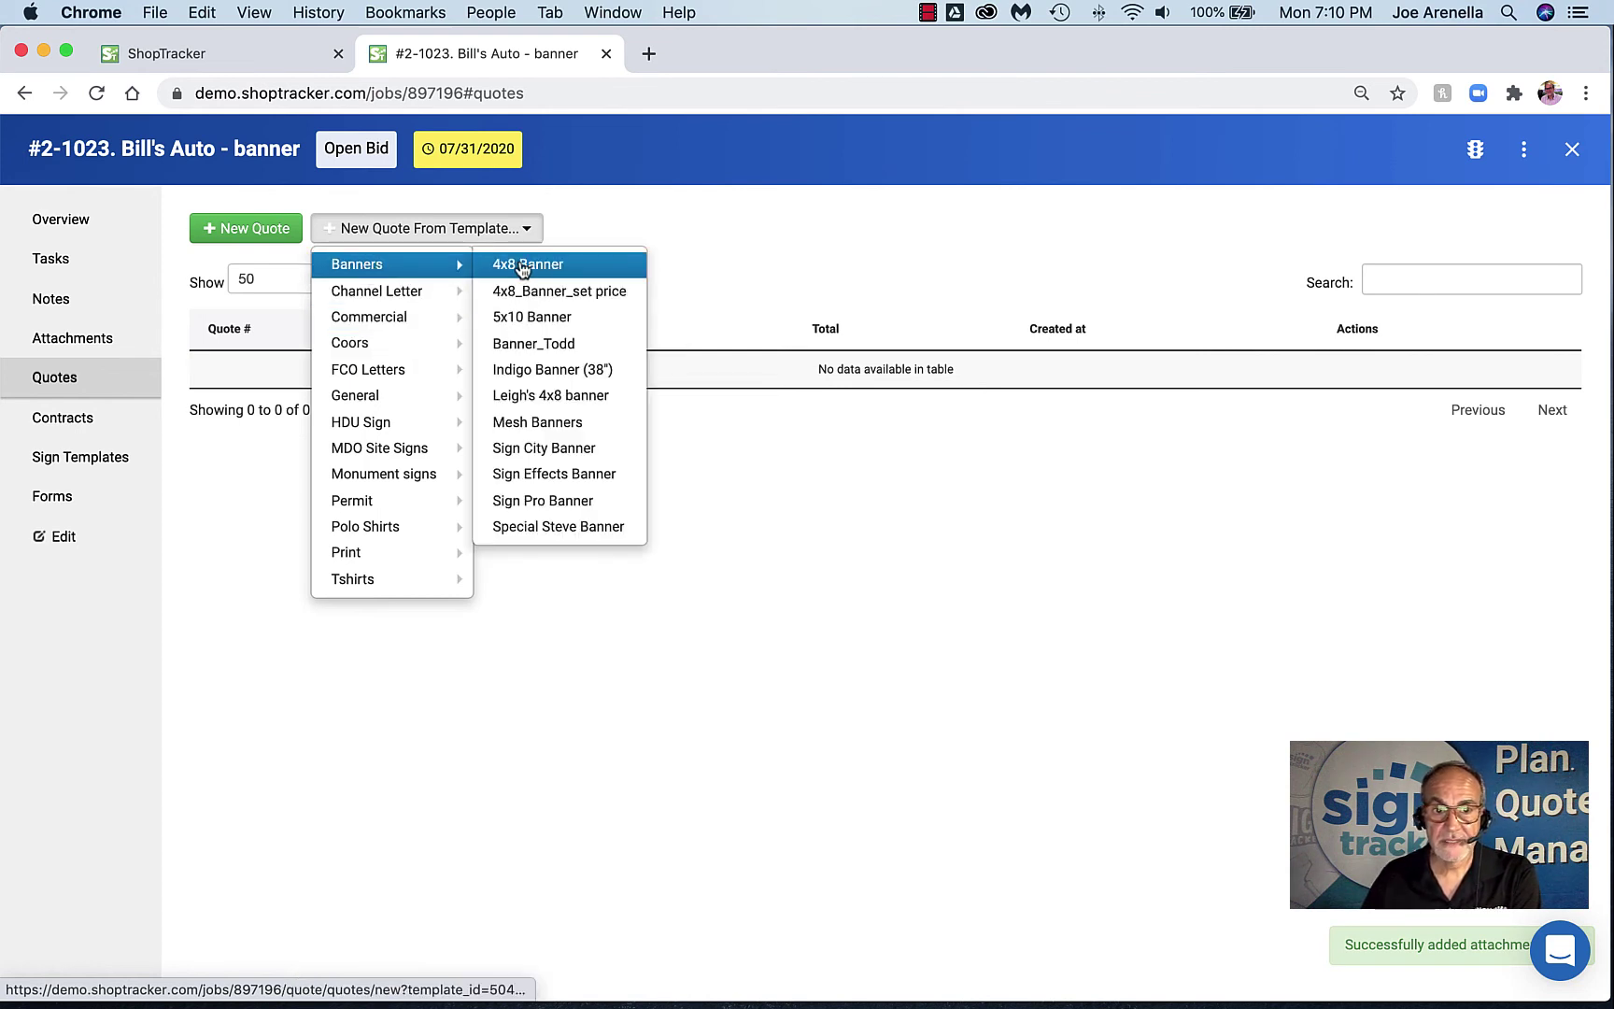
# Start a quote from the 4x8 Banner template and change the materials markup to 60%
pyautogui.click(523, 268)
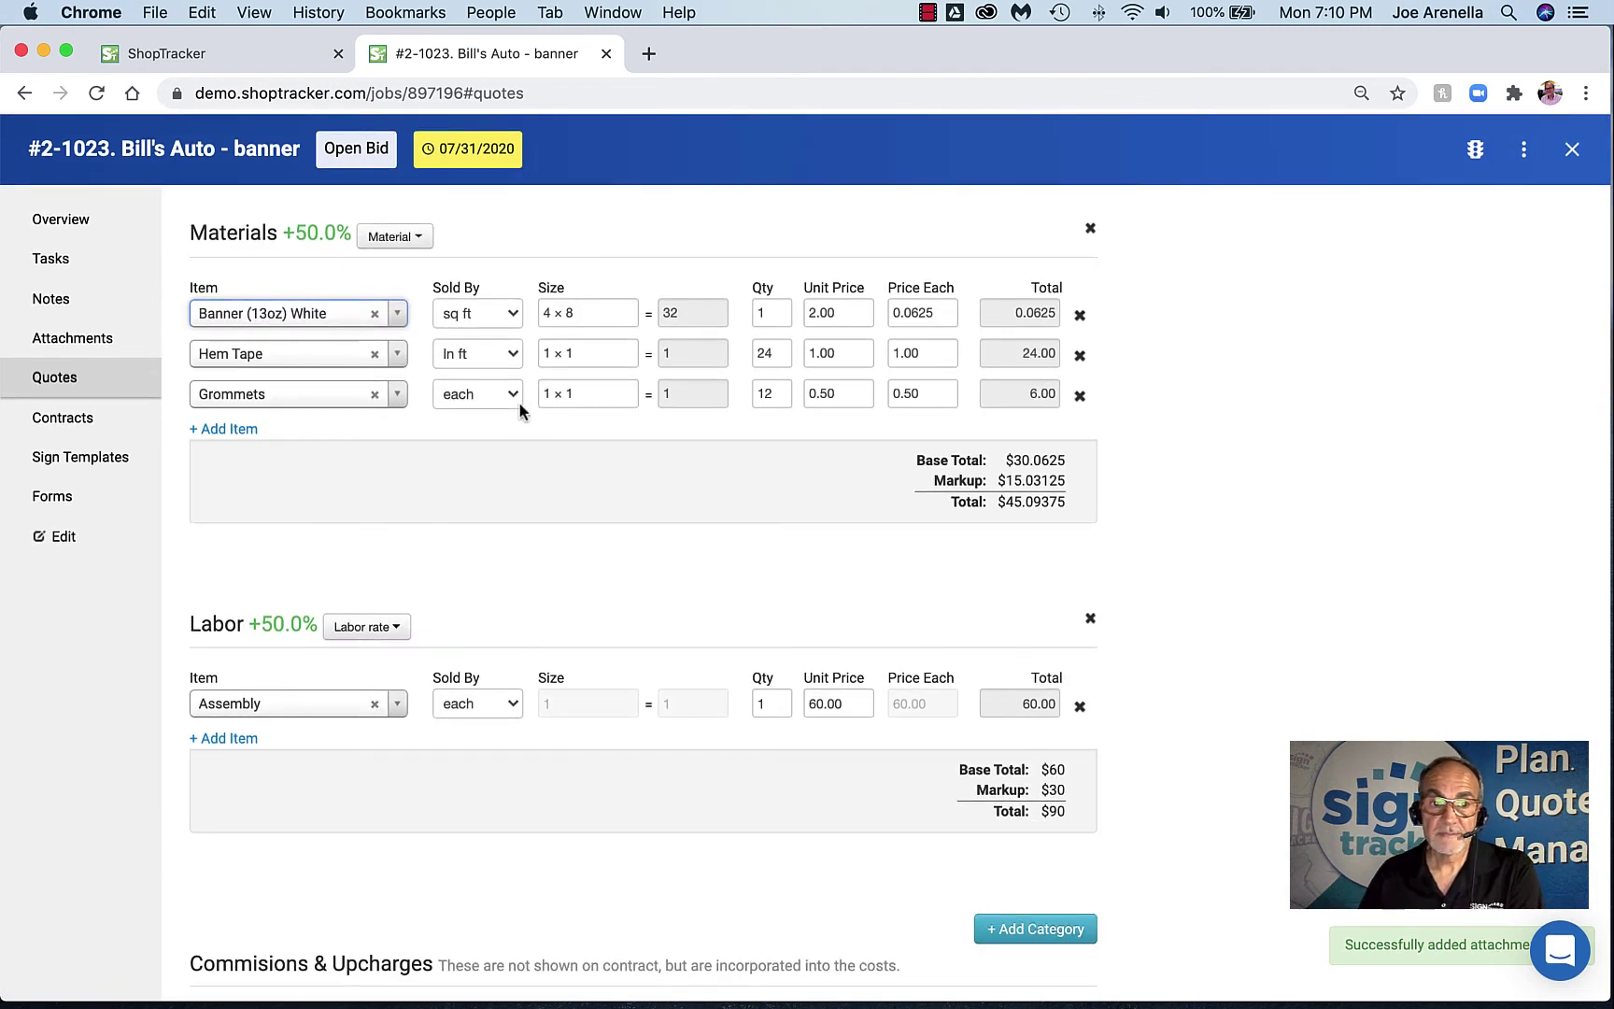
pyautogui.moveTo(439, 445); pyautogui.dragTo(431, 448)
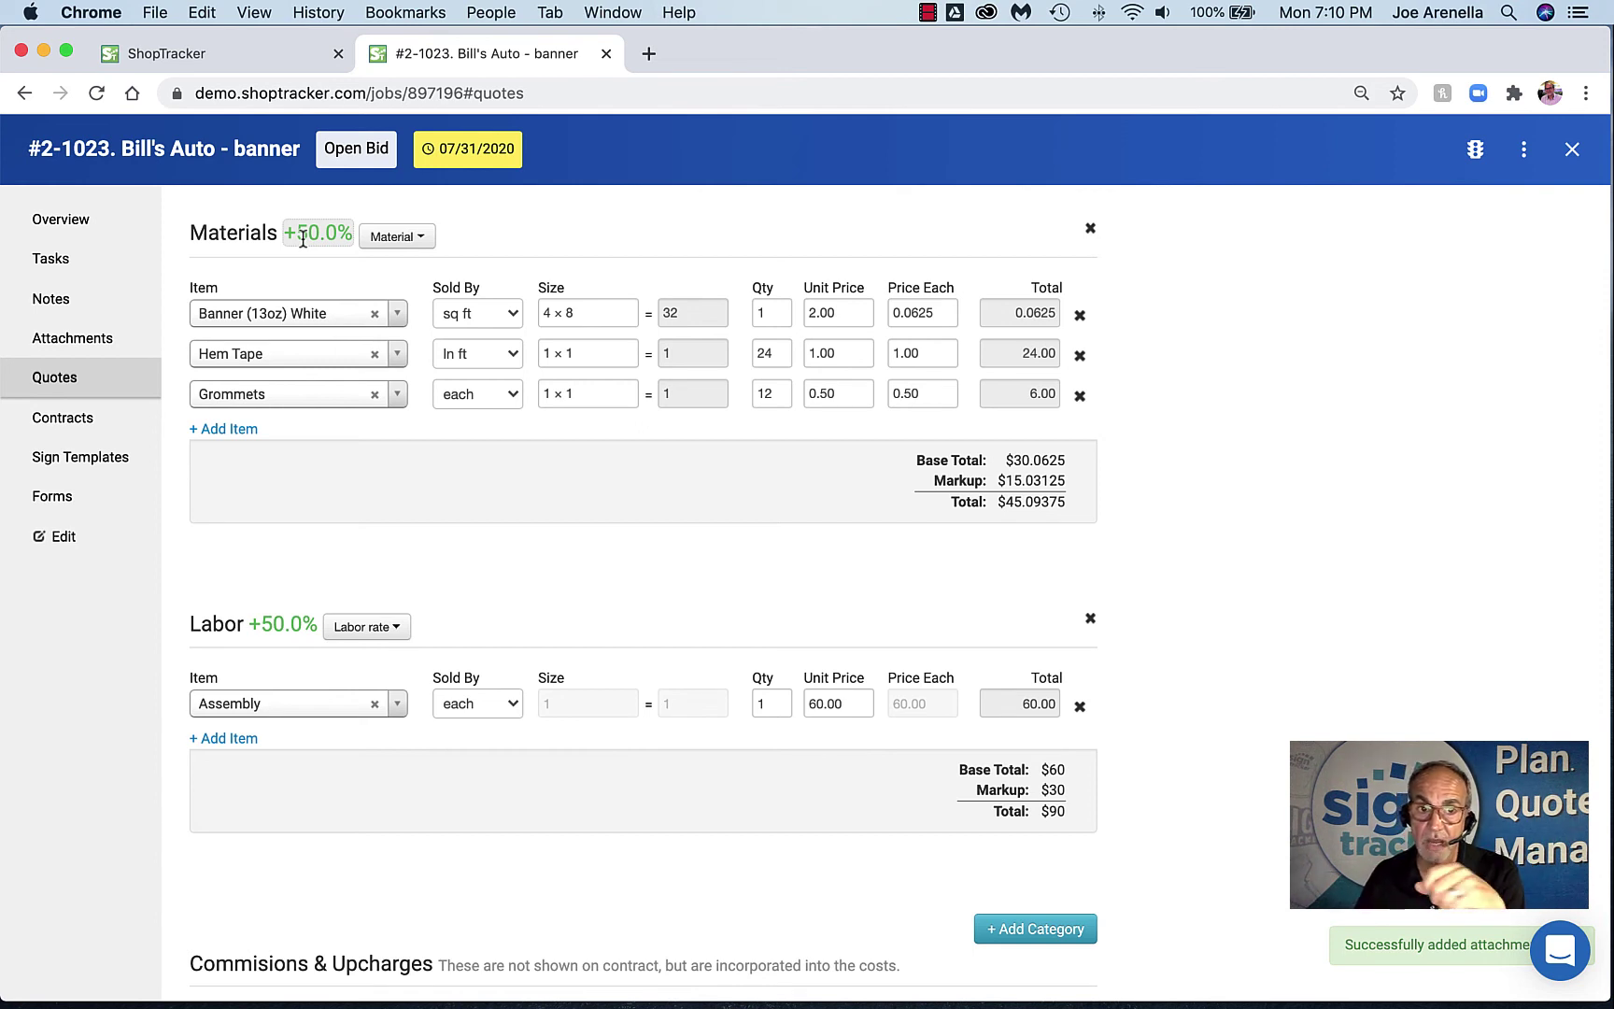
pyautogui.click(308, 233)
pyautogui.click(299, 229)
pyautogui.write('650.0')
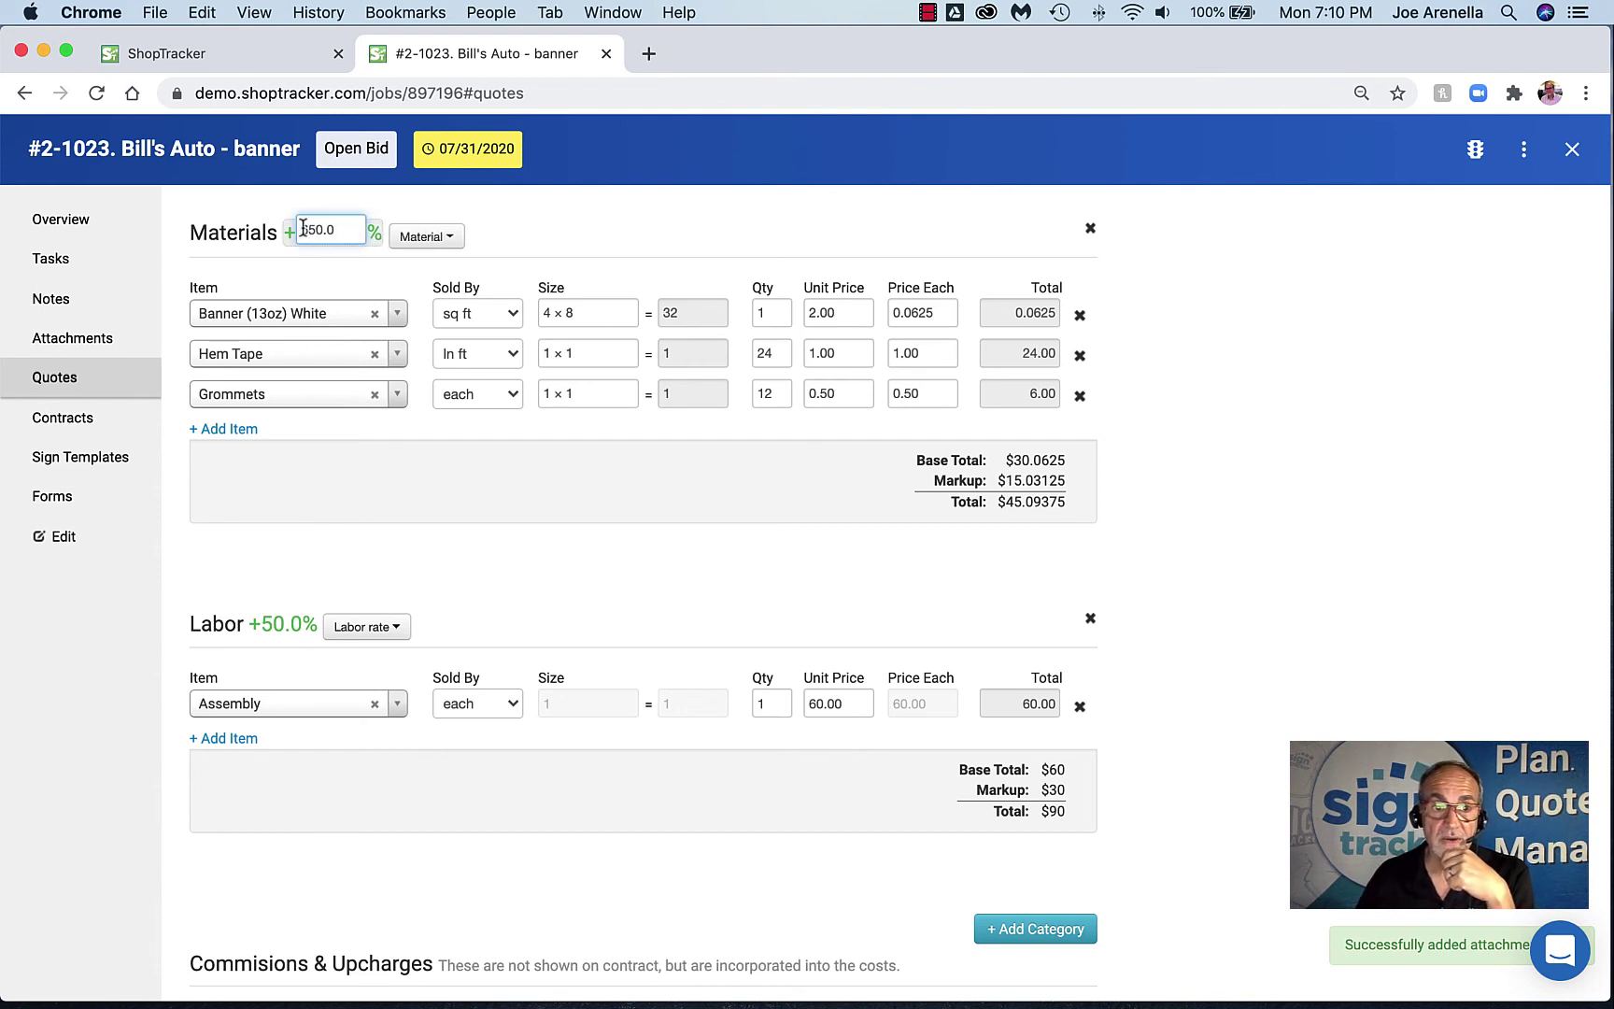
pyautogui.click(315, 230)
pyautogui.press('BackSpace')
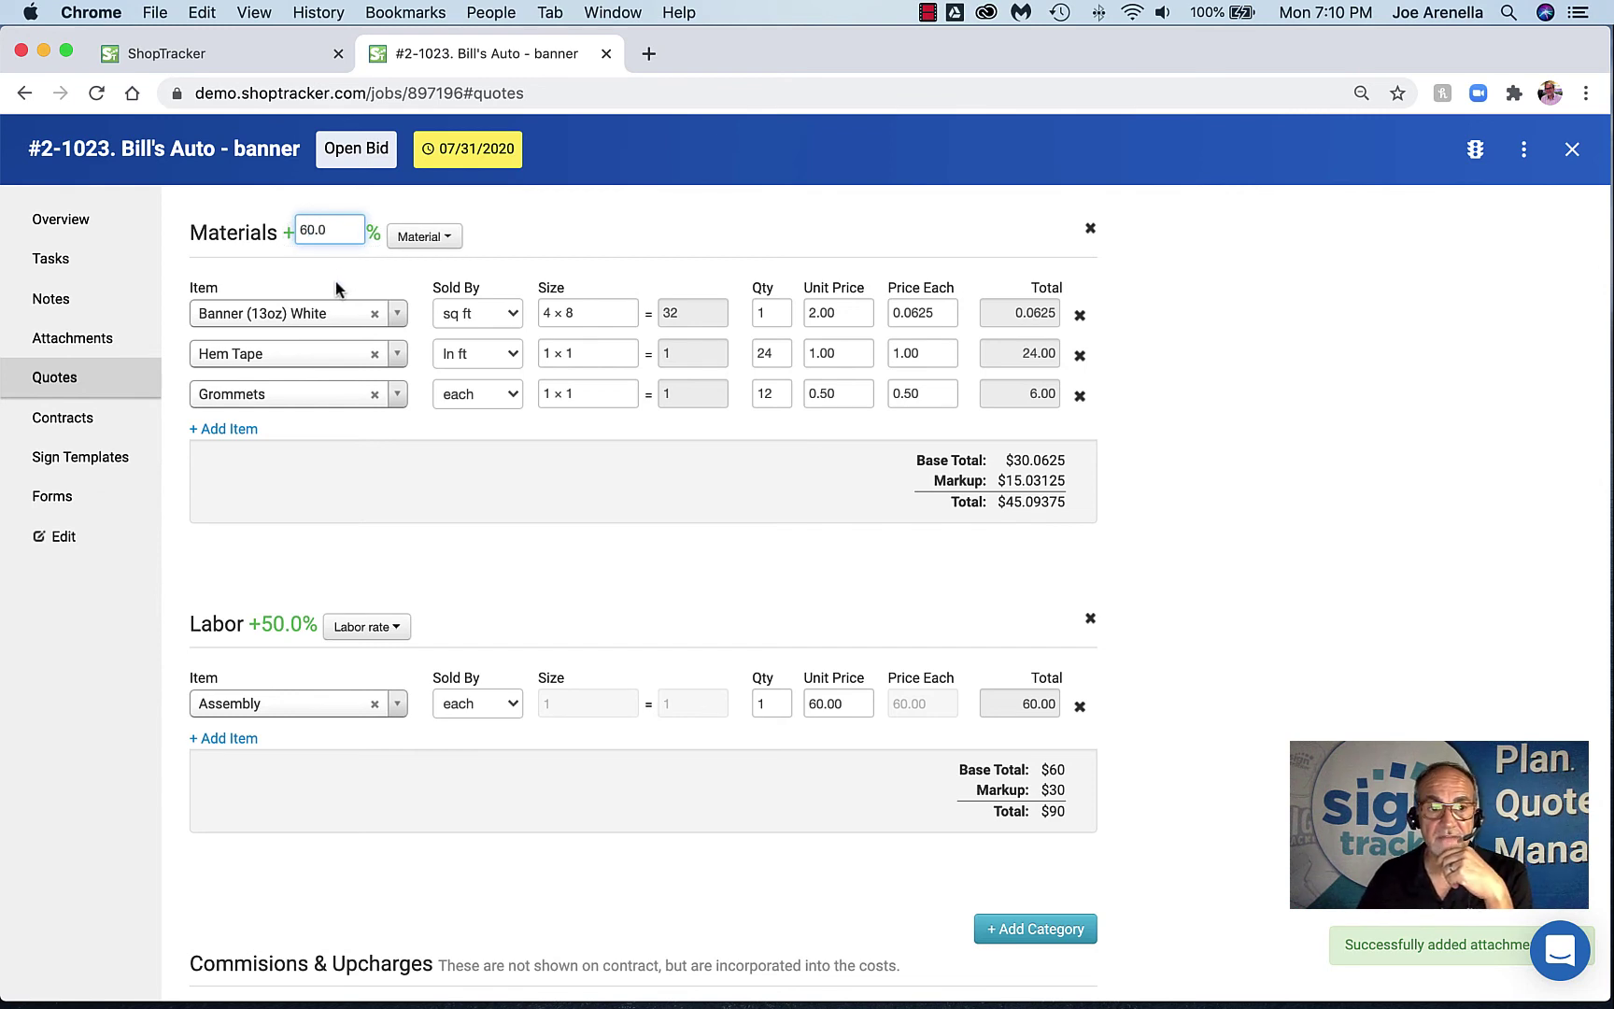
# Add a material line for 4 x 4 wood posts up to 8' with quantity 4
pyautogui.click(239, 434)
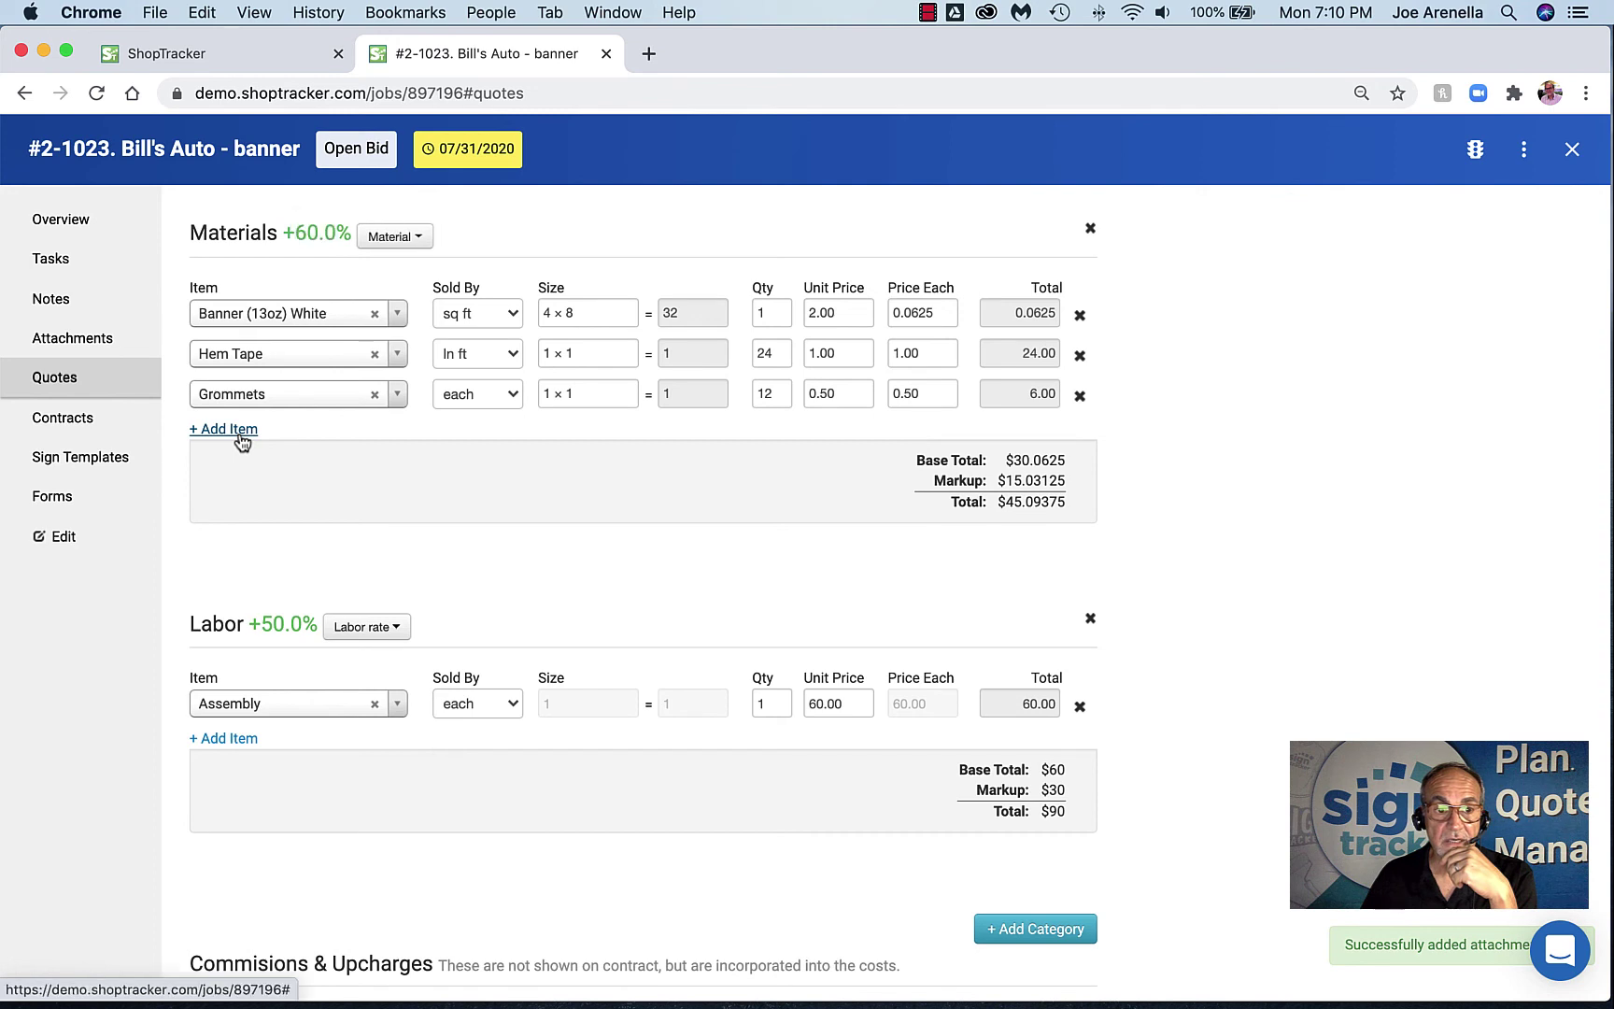
pyautogui.click(270, 440)
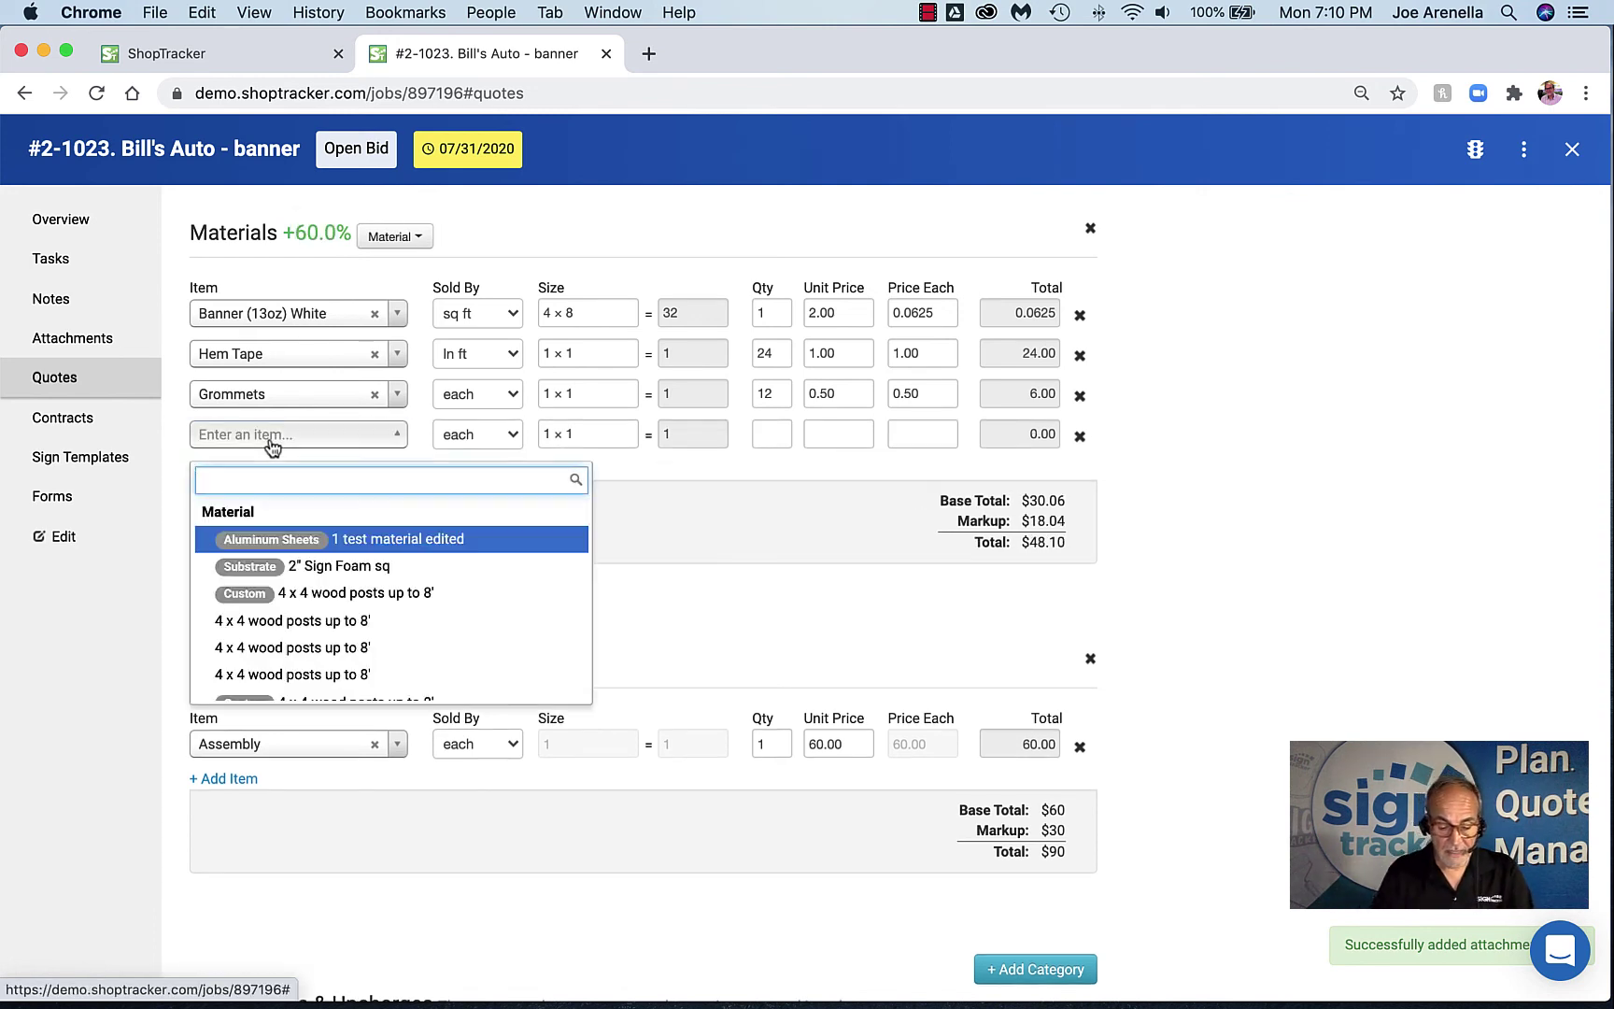
pyautogui.write('Pos')
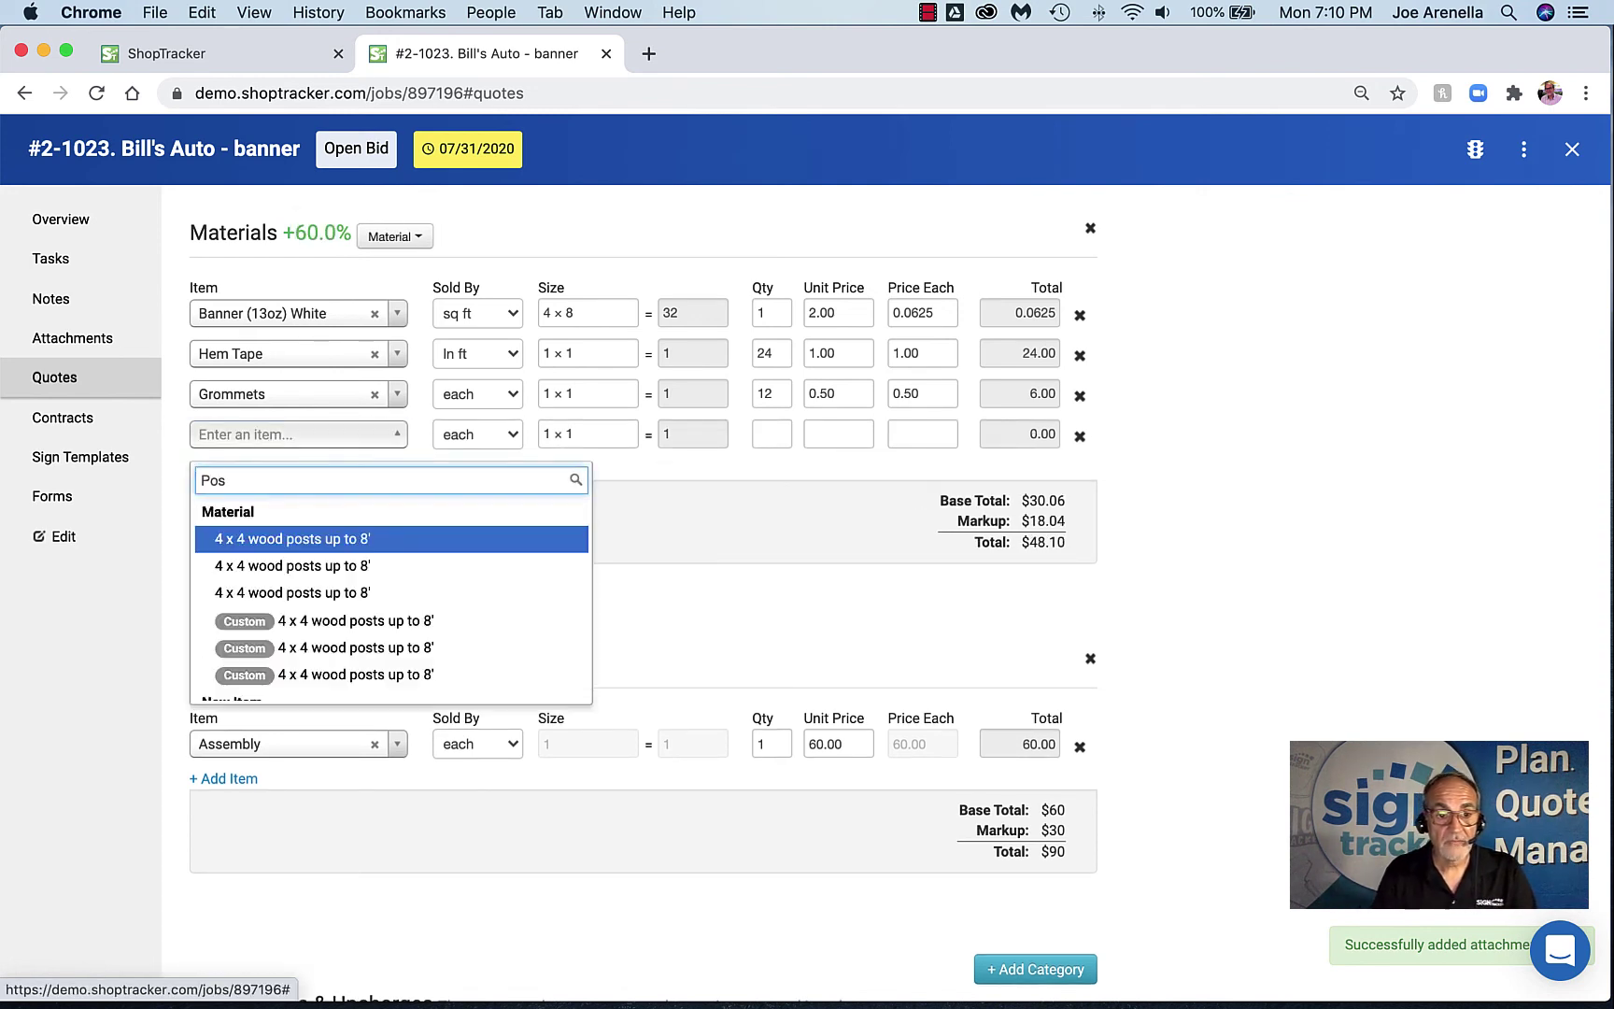
pyautogui.click(300, 538)
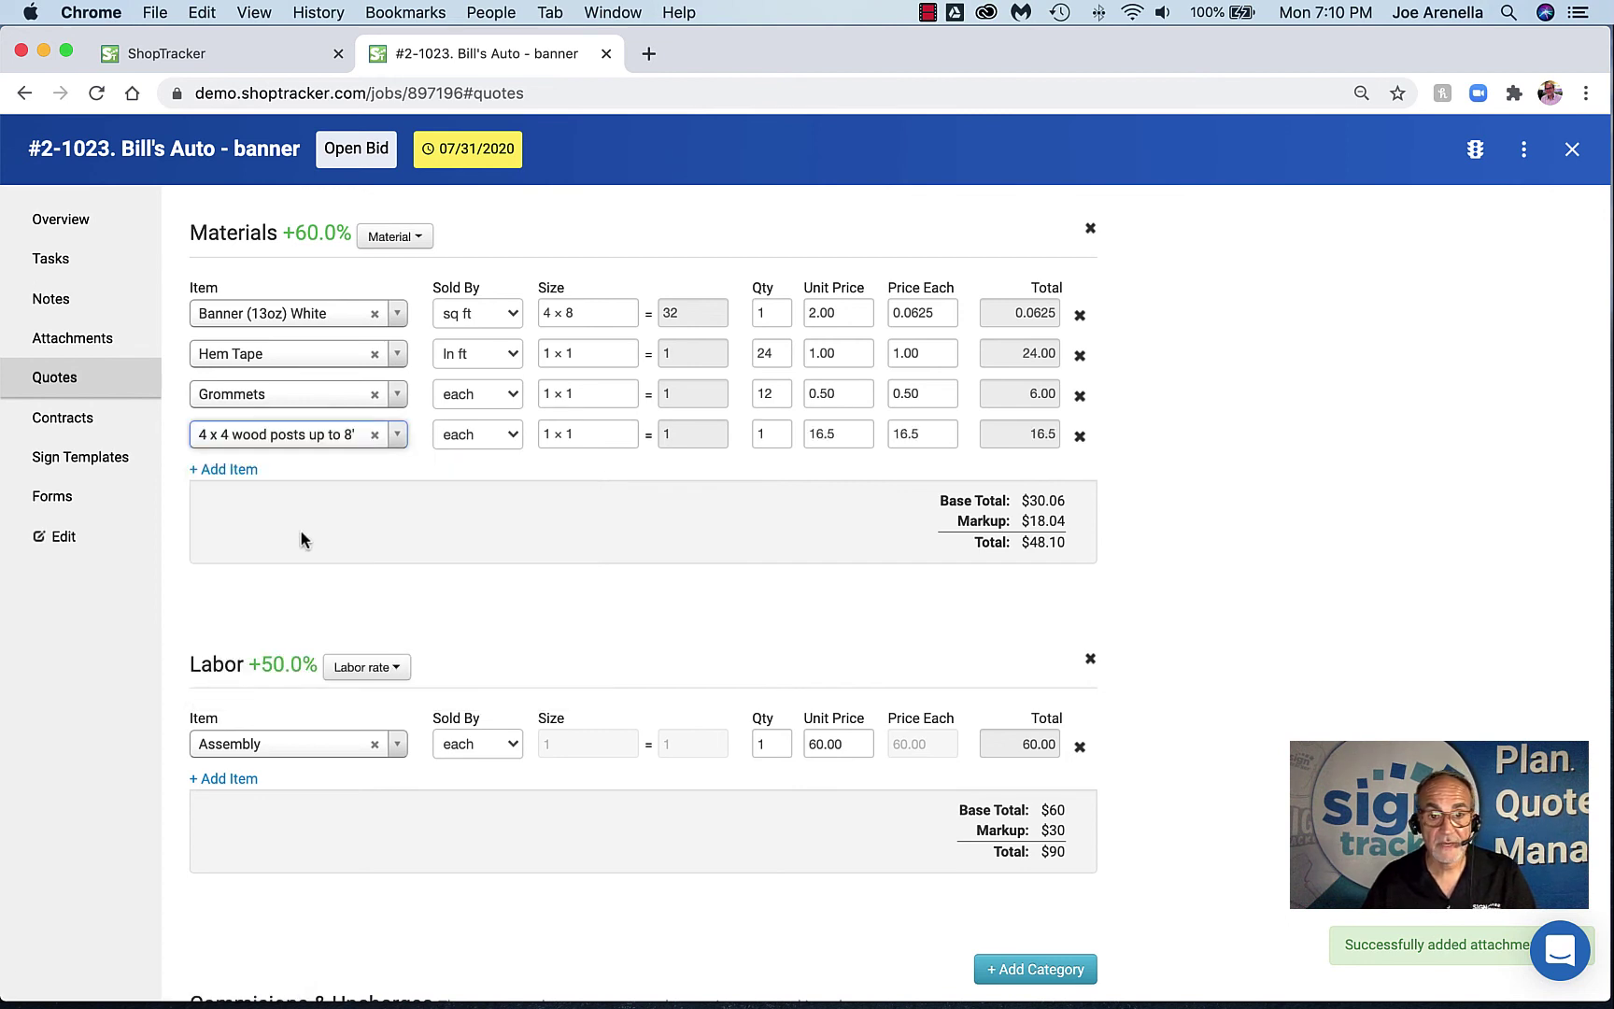
pyautogui.click(768, 434)
pyautogui.write('4')
pyautogui.press('Tab')
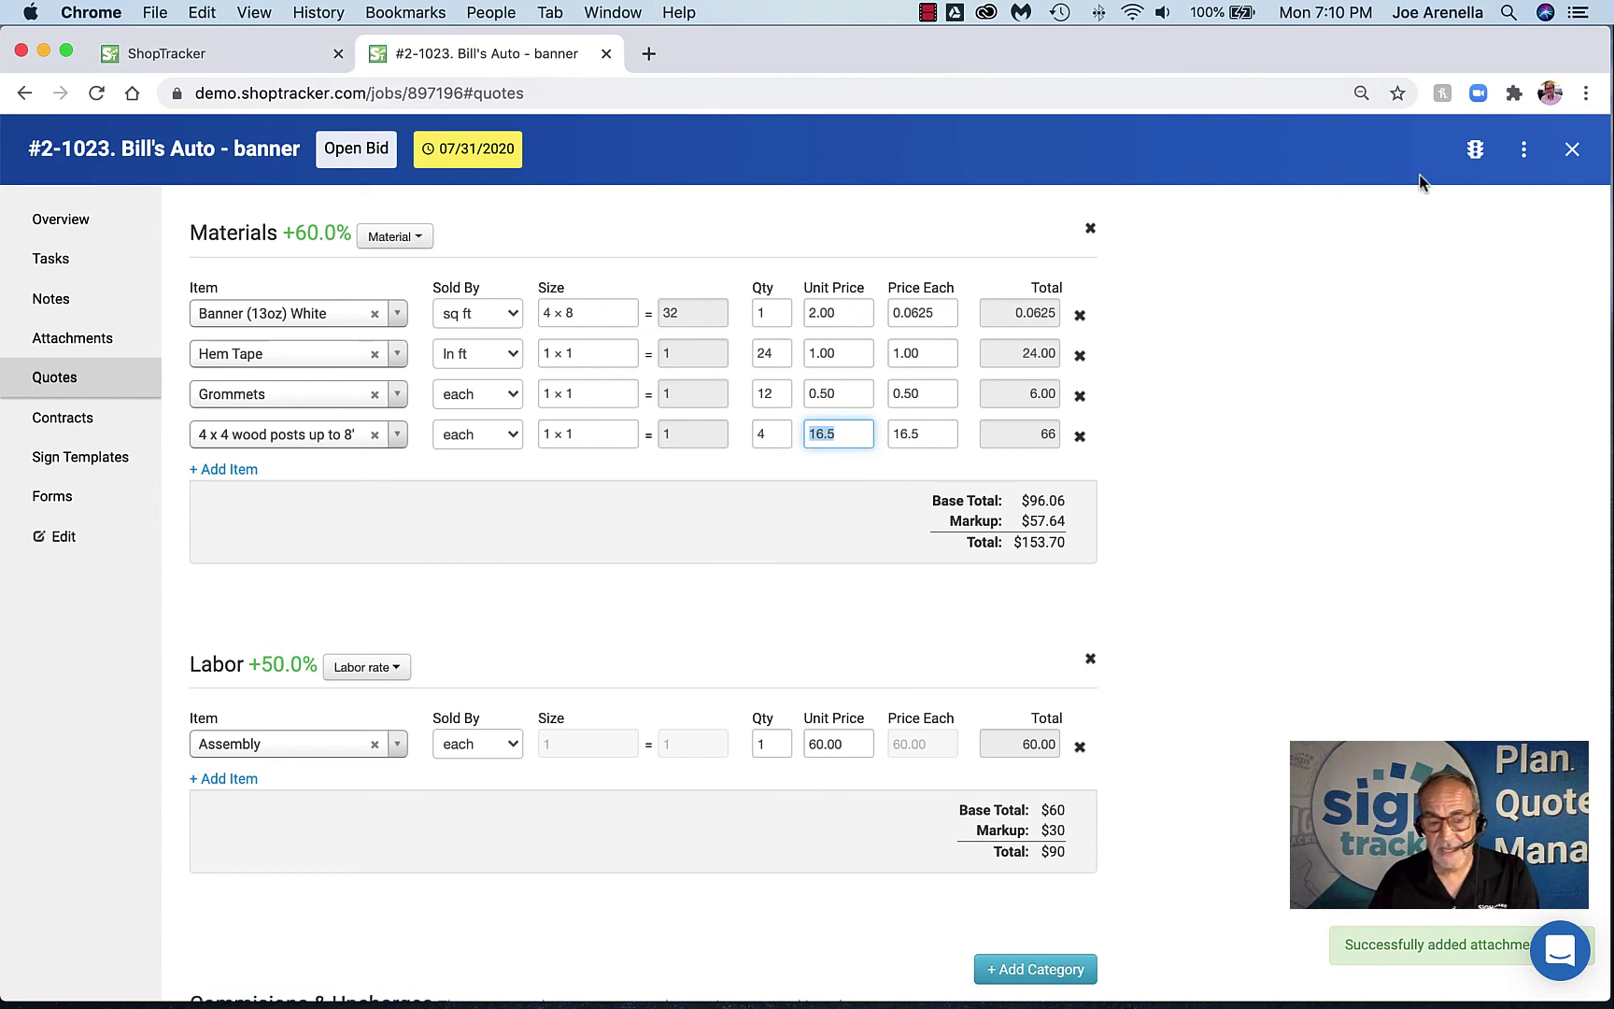
pyautogui.scroll(-3, 436, 456)
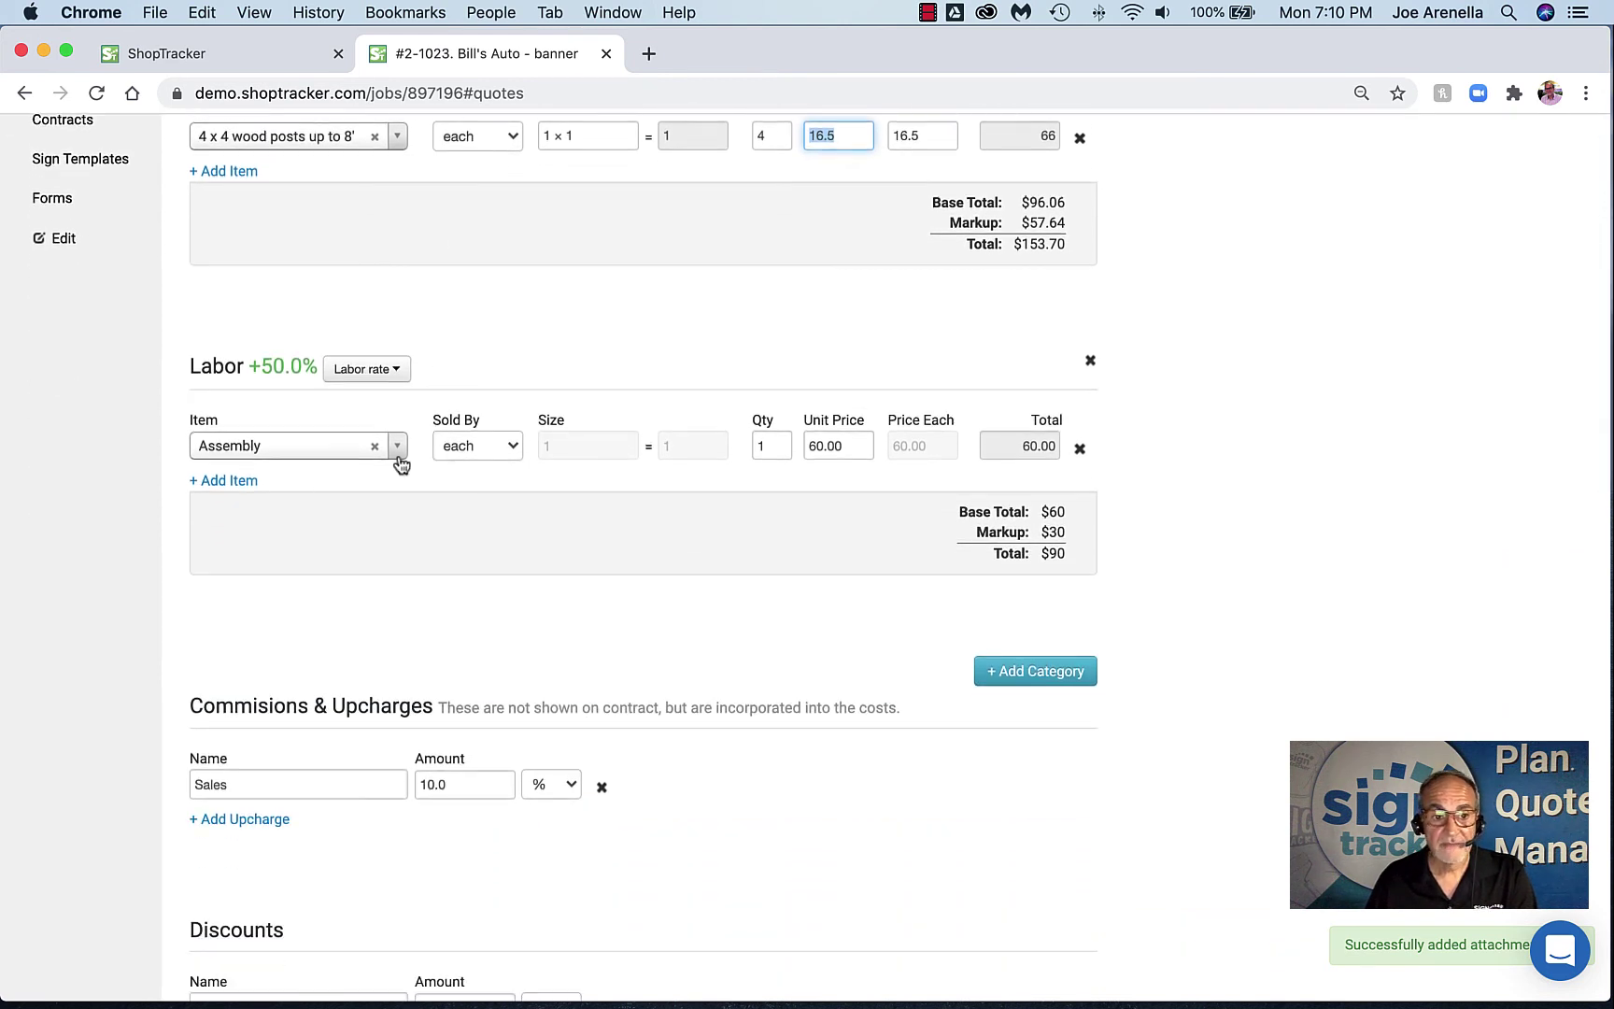
pyautogui.scroll(-1, 746, 471)
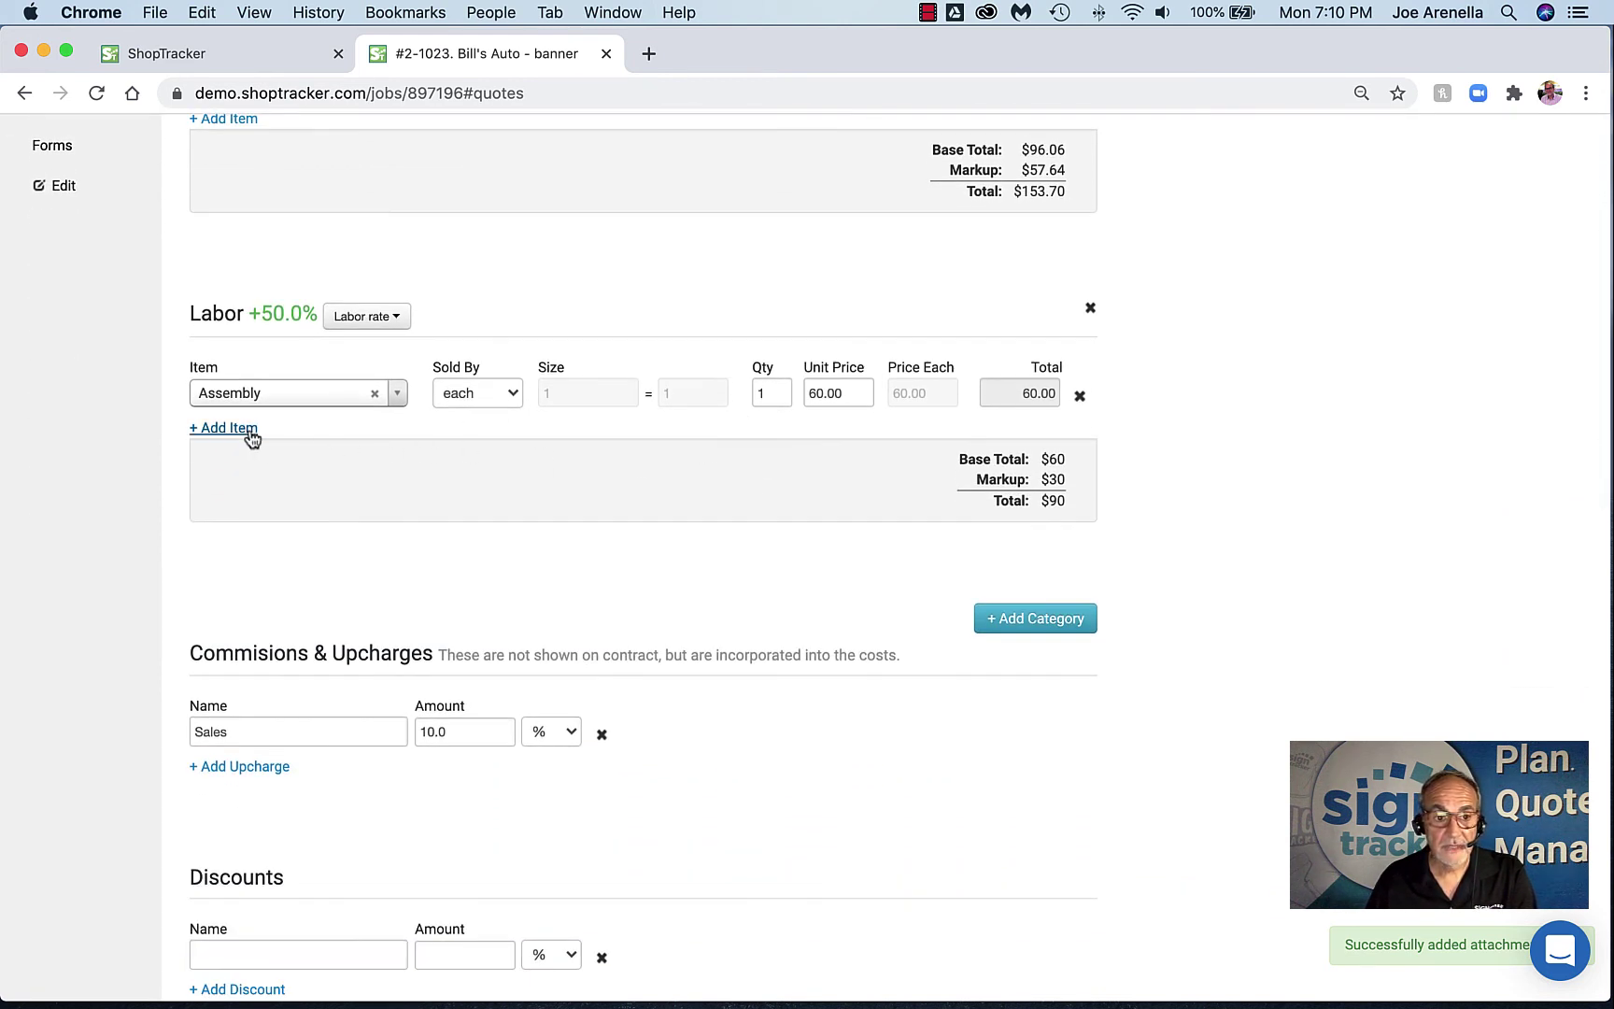
# Add a Design - General labor line of 2 hours at $65, bringing labor to $285
pyautogui.click(245, 428)
pyautogui.click(296, 442)
pyautogui.write('de')
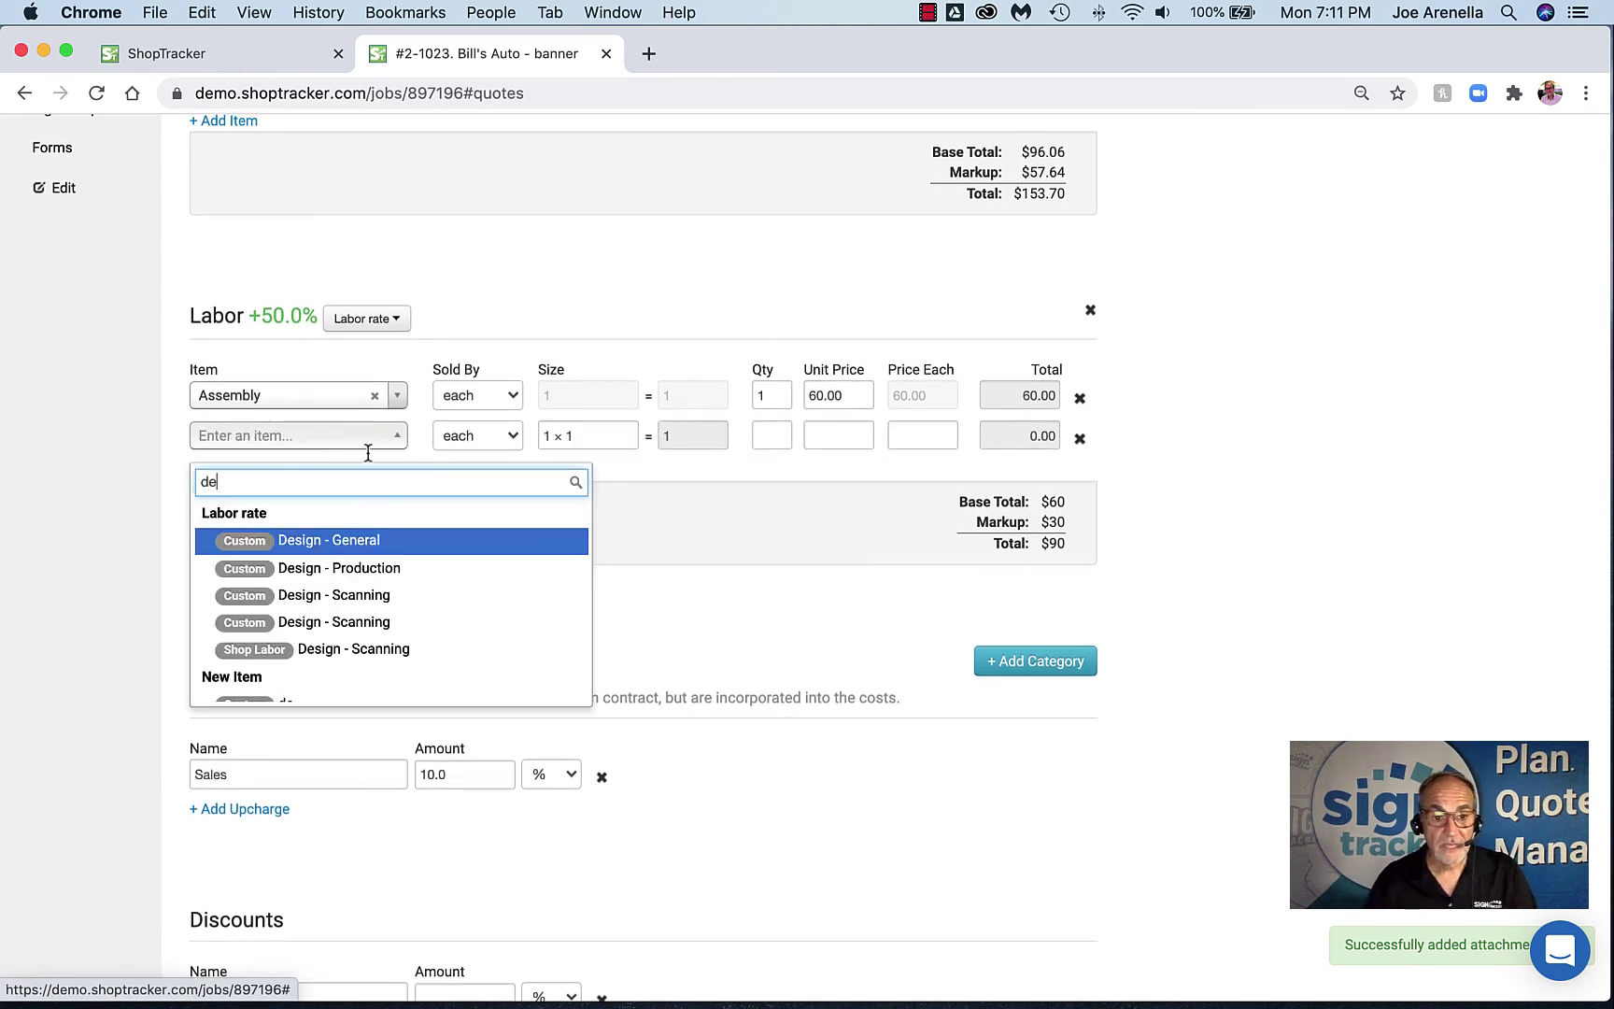
pyautogui.click(348, 542)
pyautogui.doubleClick(753, 436)
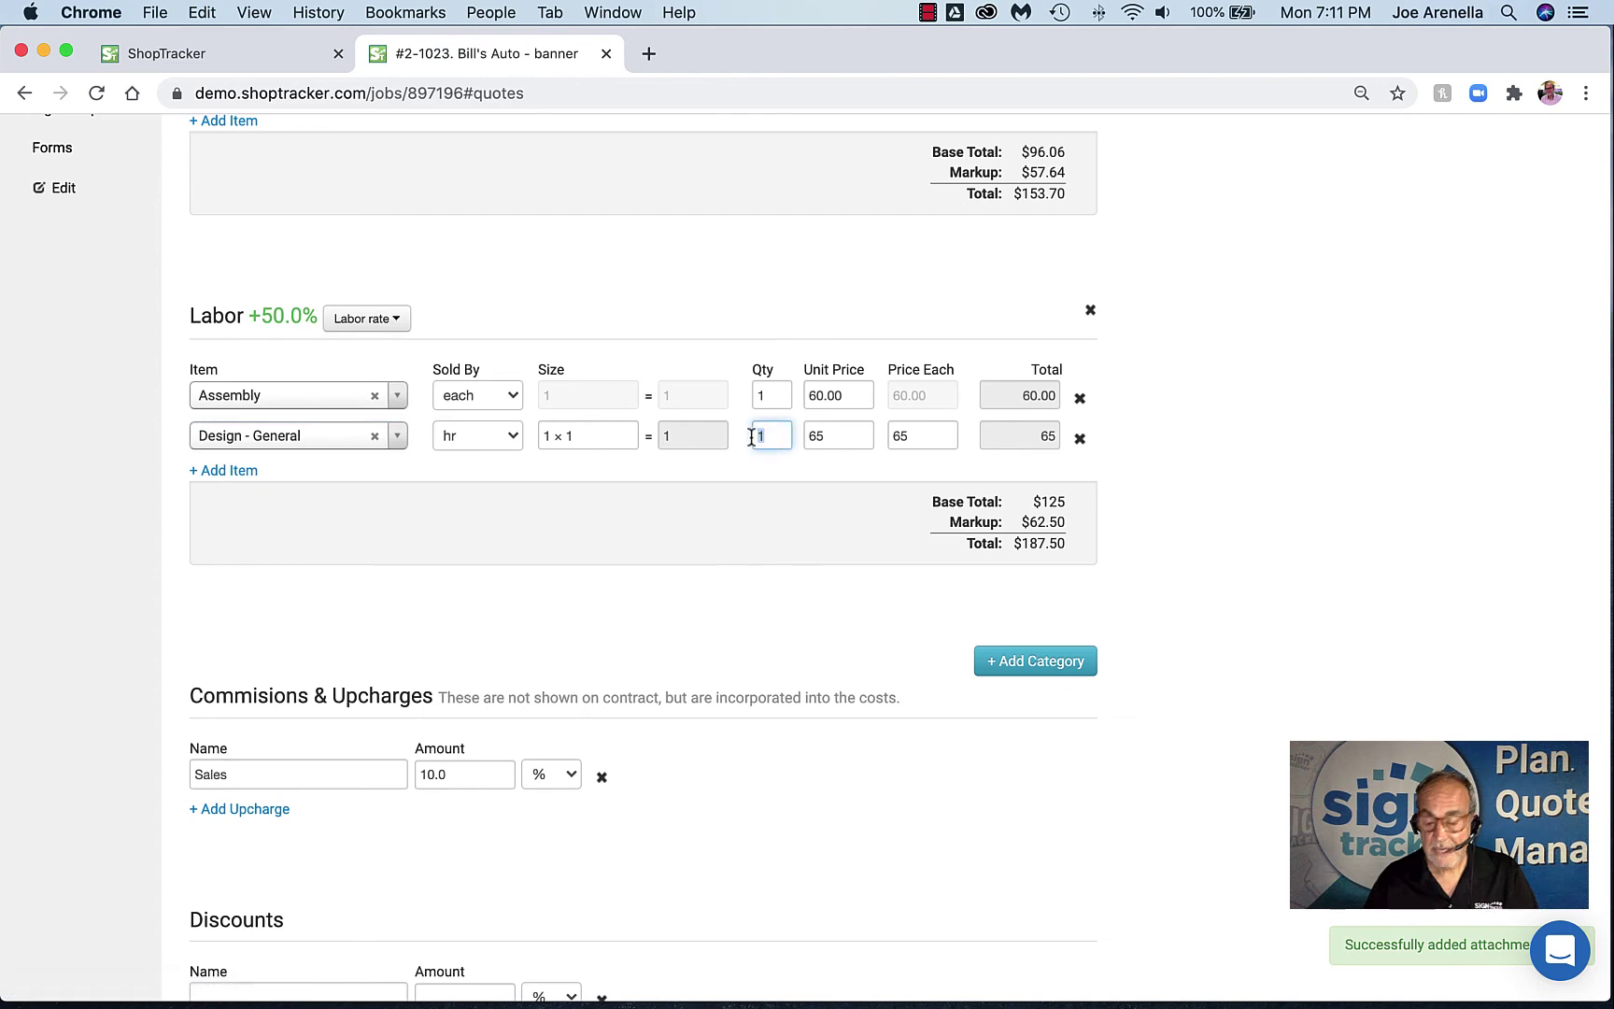
pyautogui.write('2')
pyautogui.press('Tab')
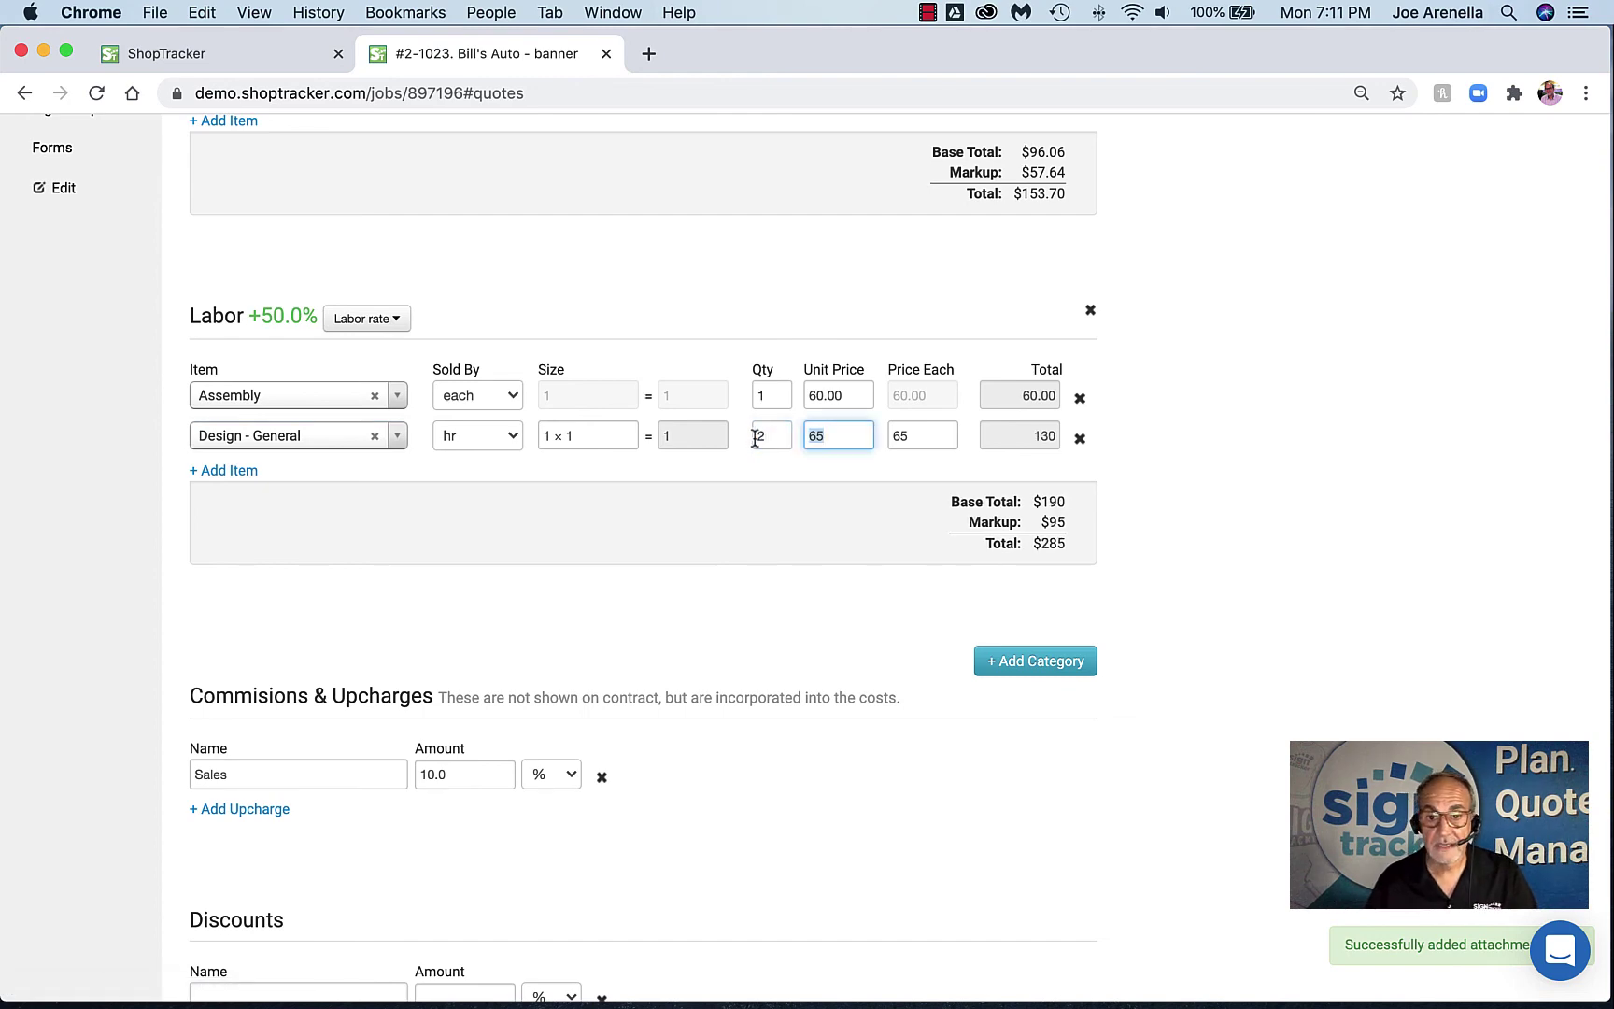
pyautogui.scroll(-3, 613, 504)
pyautogui.scroll(-2, 614, 502)
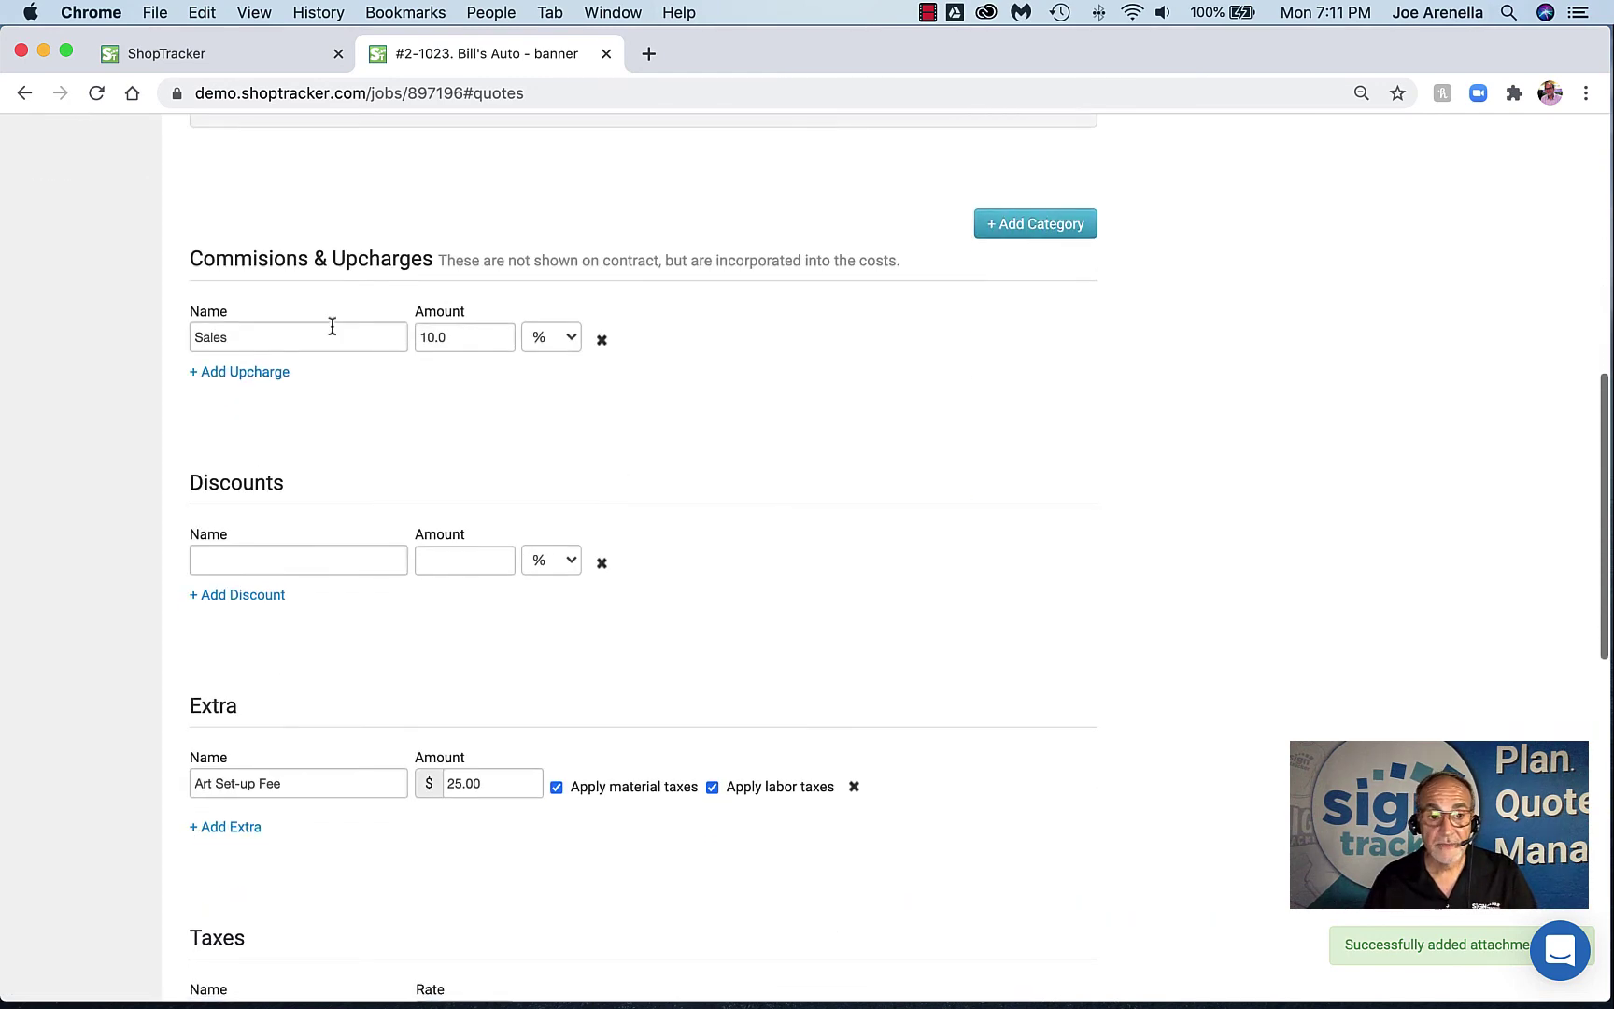
pyautogui.scroll(2, 353, 361)
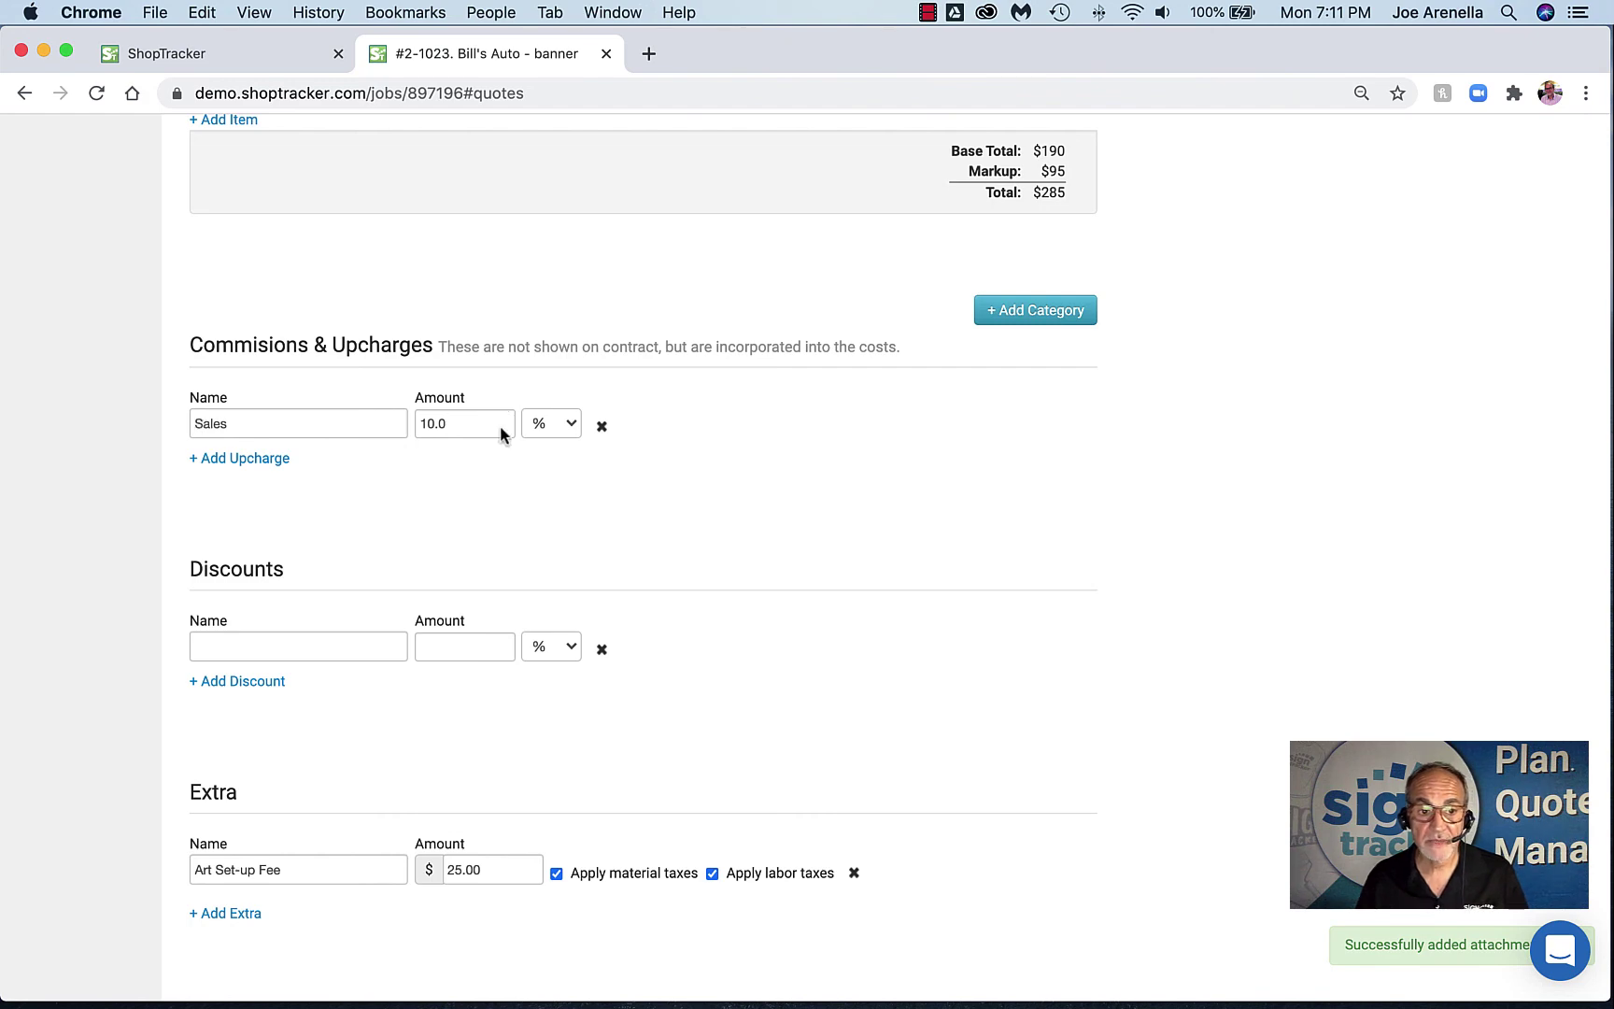
pyautogui.scroll(4, 364, 457)
pyautogui.scroll(8, 370, 458)
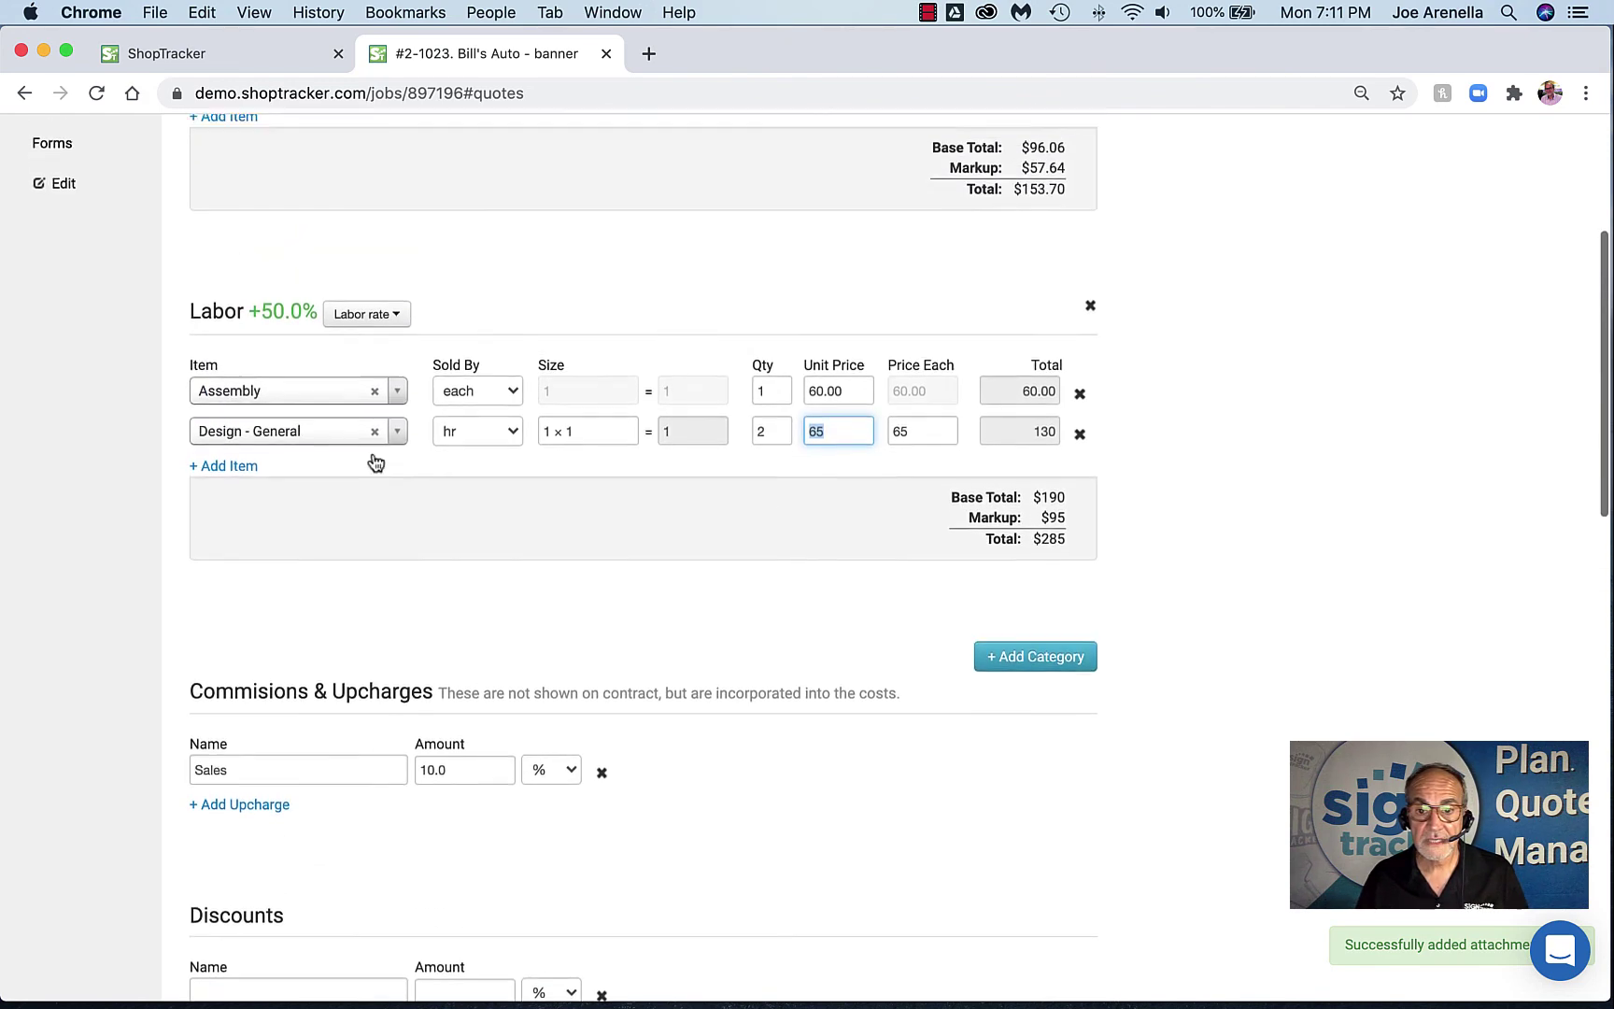
pyautogui.scroll(1, 994, 373)
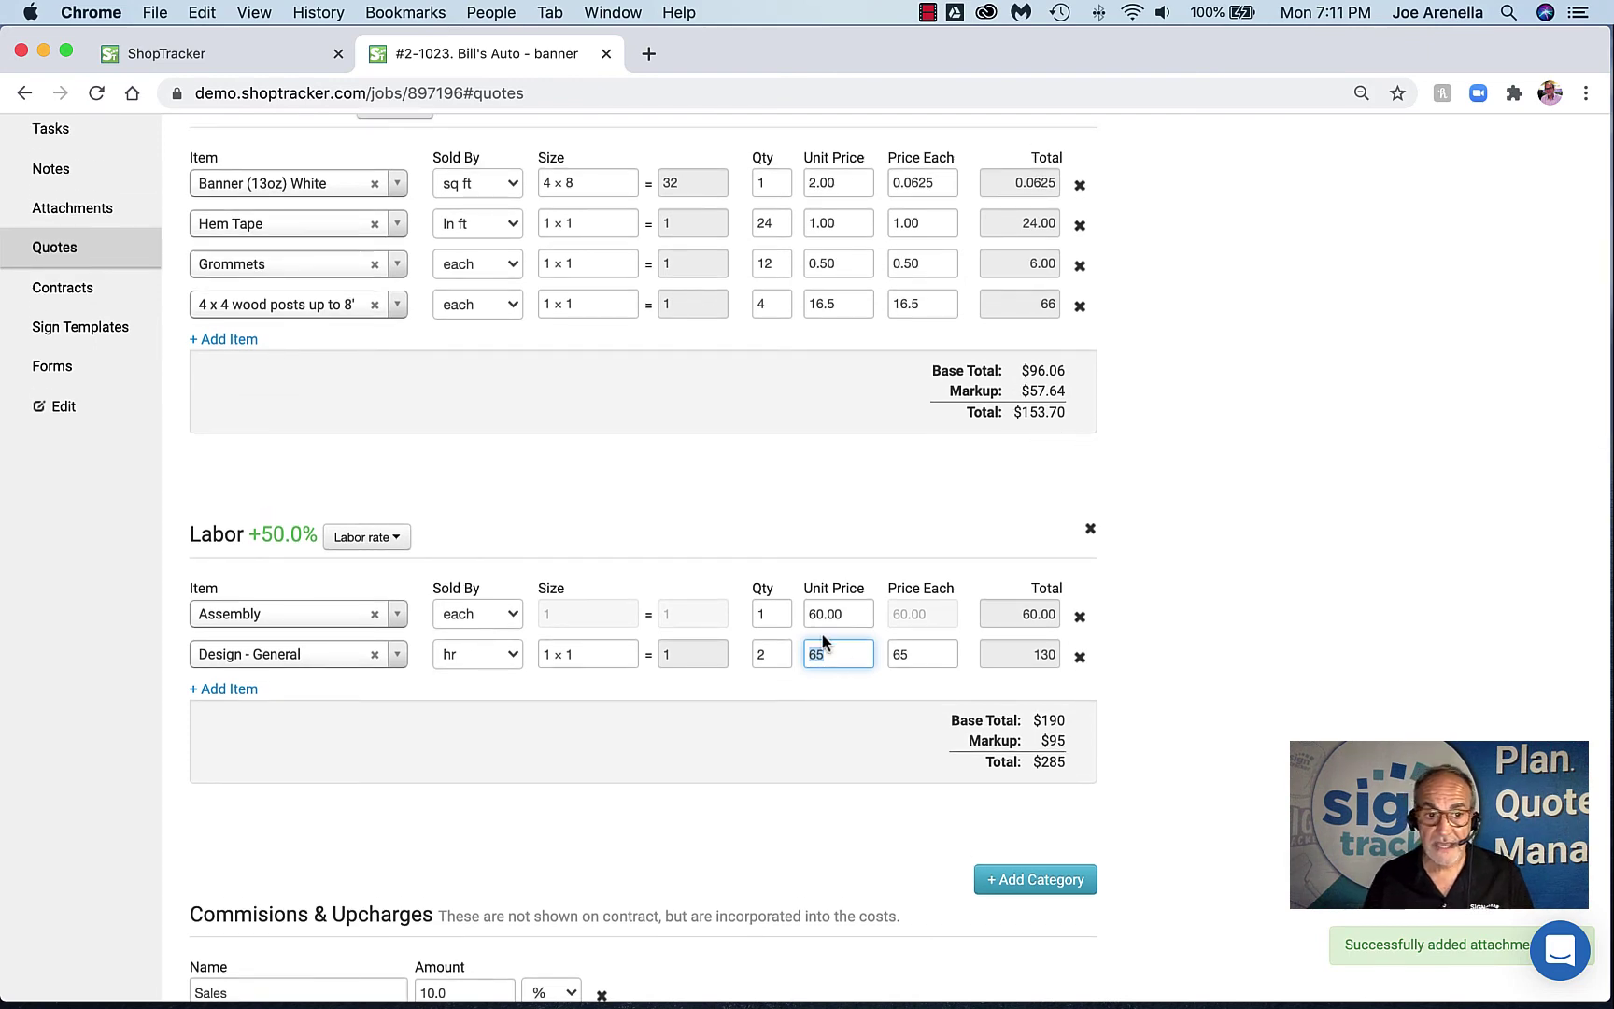
pyautogui.scroll(-12, 822, 635)
pyautogui.scroll(-4, 427, 462)
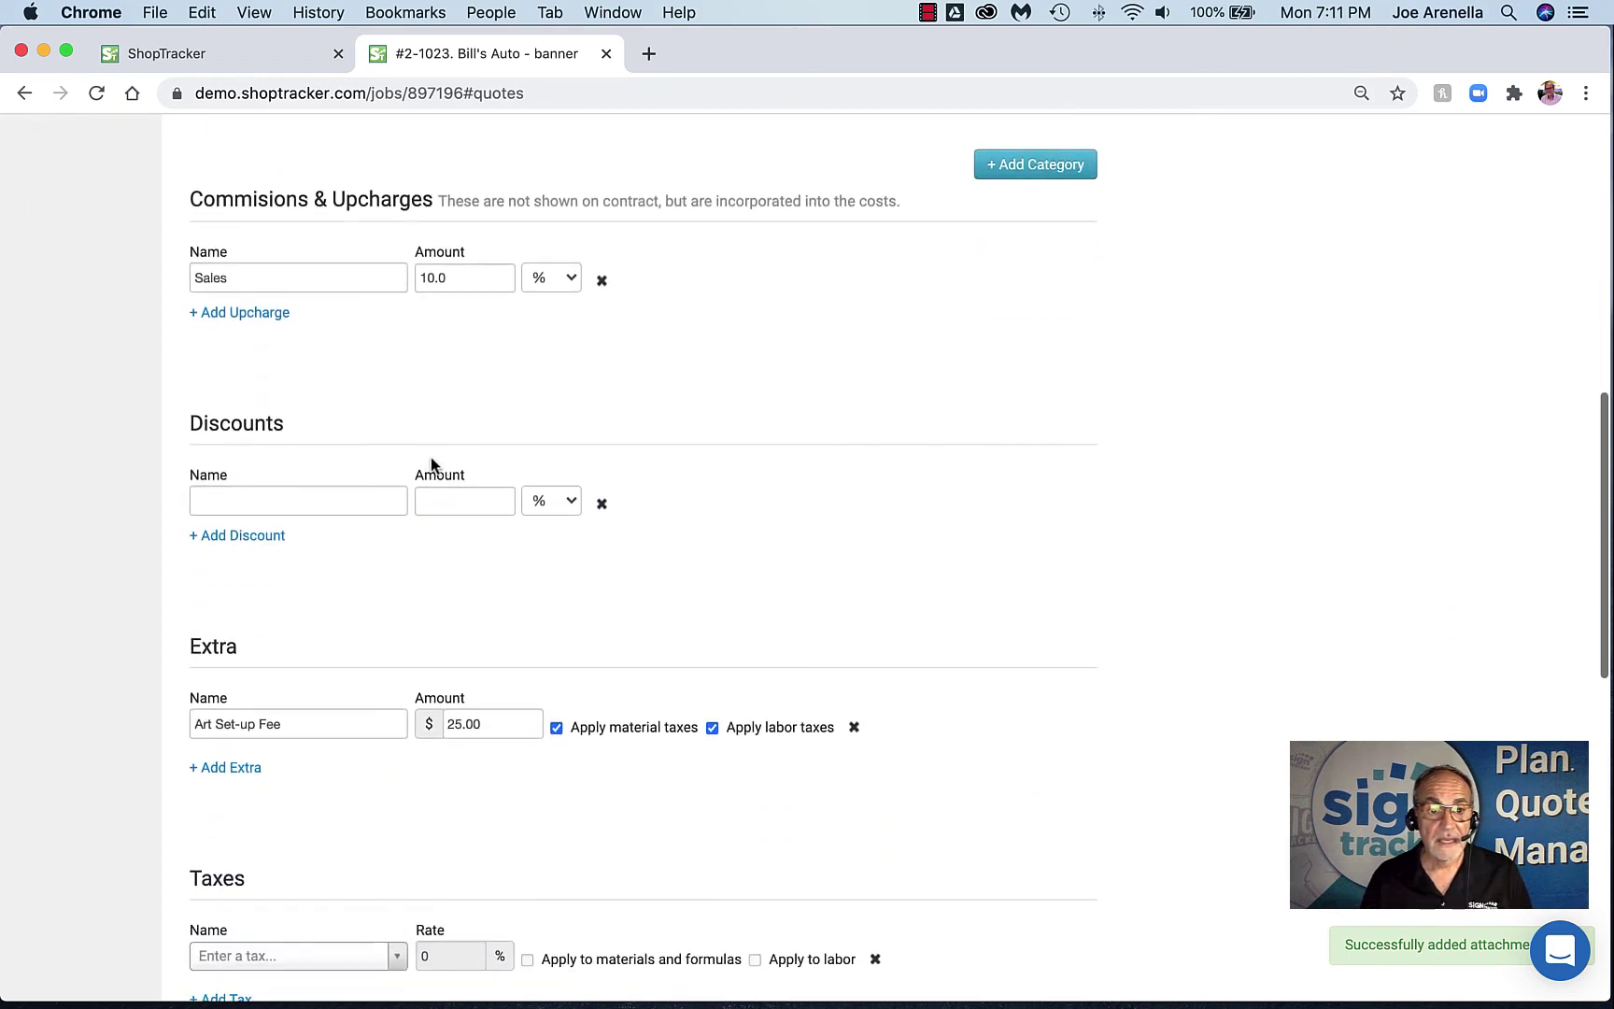
# Add a 'rush' upcharge of 100 as a dollar amount
pyautogui.click(264, 244)
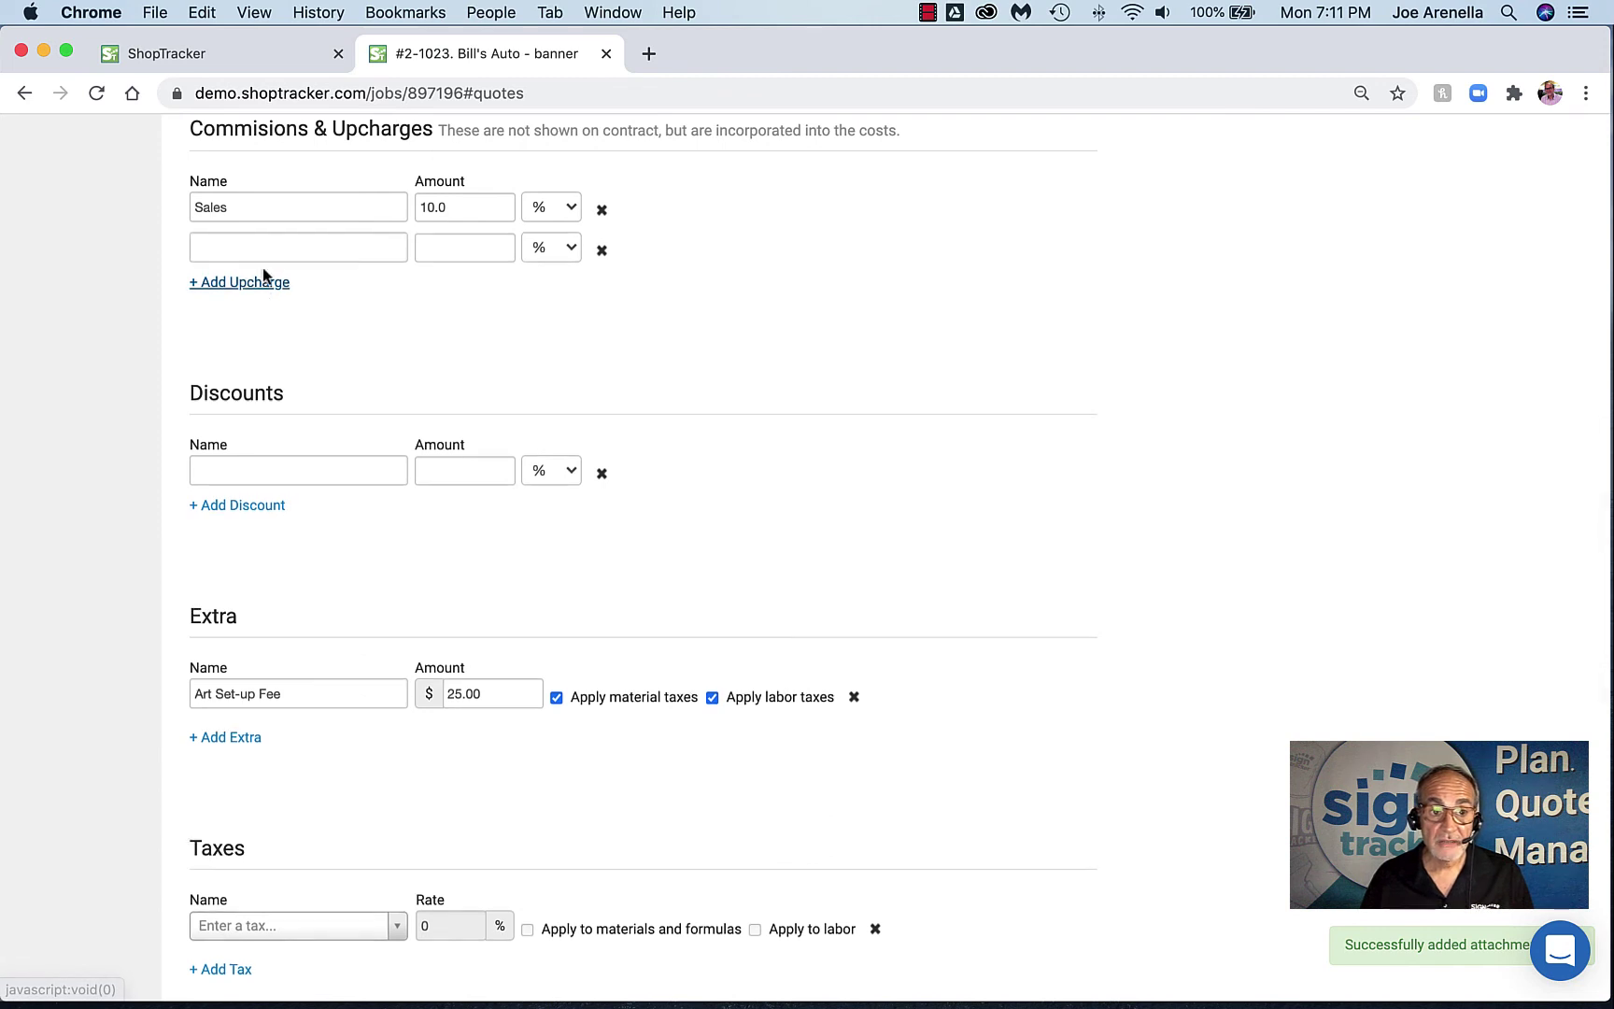
pyautogui.click(272, 252)
pyautogui.write('rush')
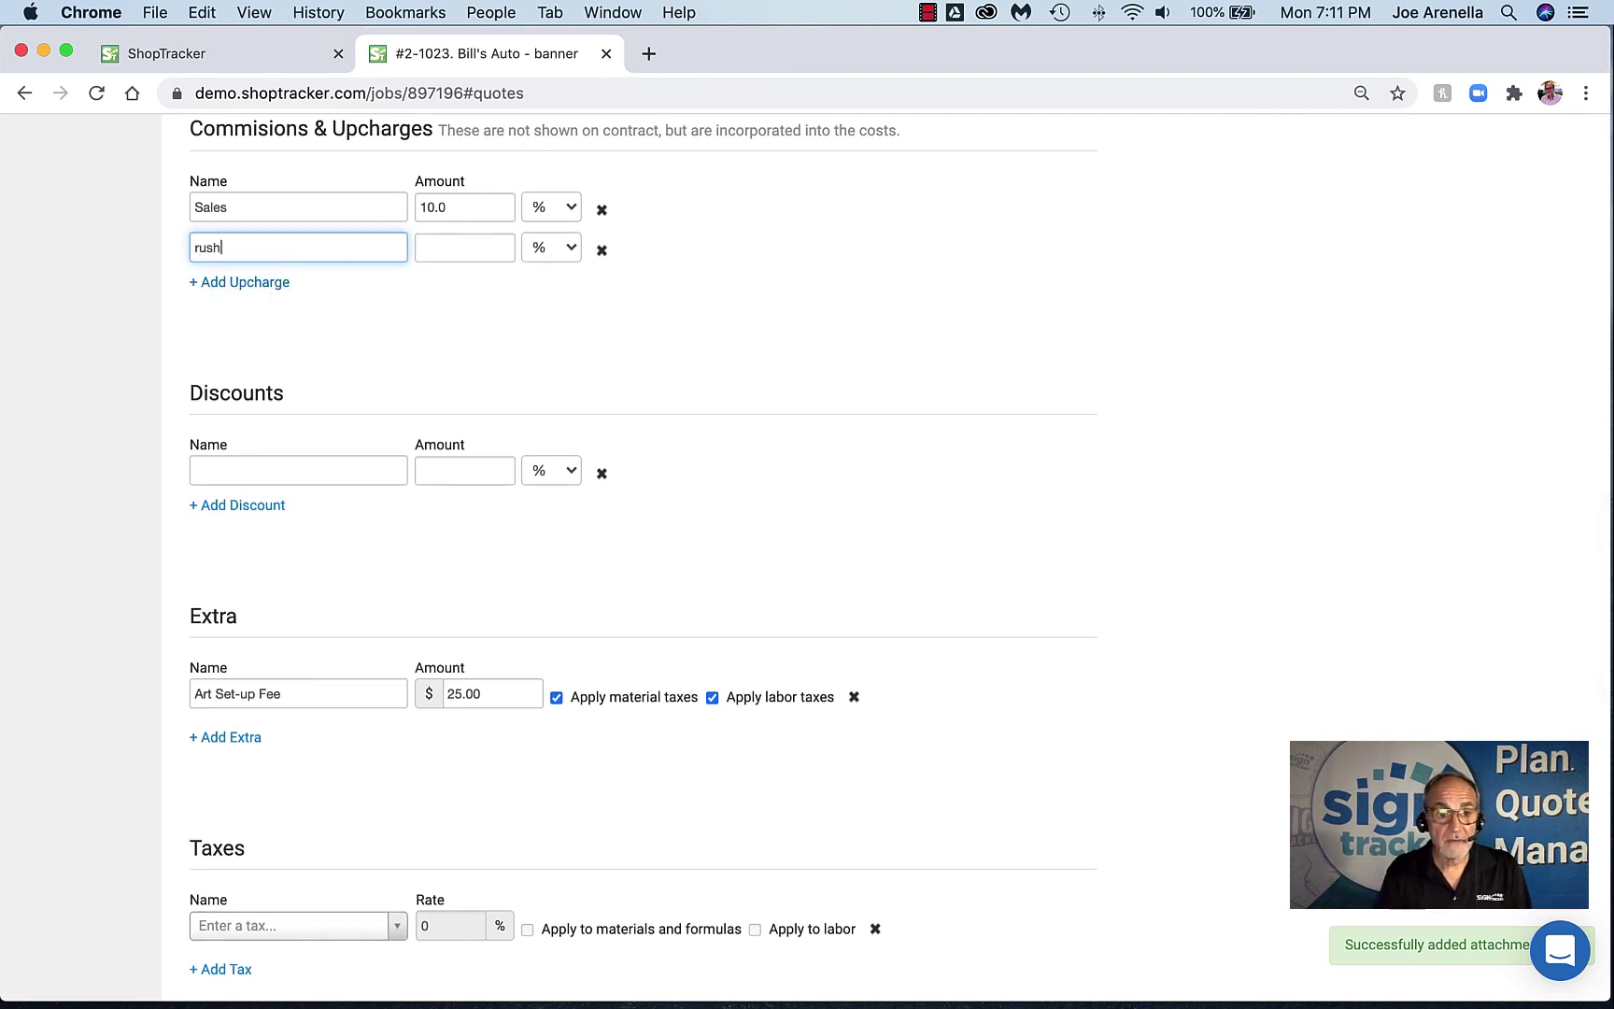
pyautogui.press('Tab')
pyautogui.write('100')
pyautogui.click(547, 250)
pyautogui.click(560, 274)
# Choose Local (8.25%) as the tax type and scroll to the Summary section
pyautogui.scroll(-4, 612, 337)
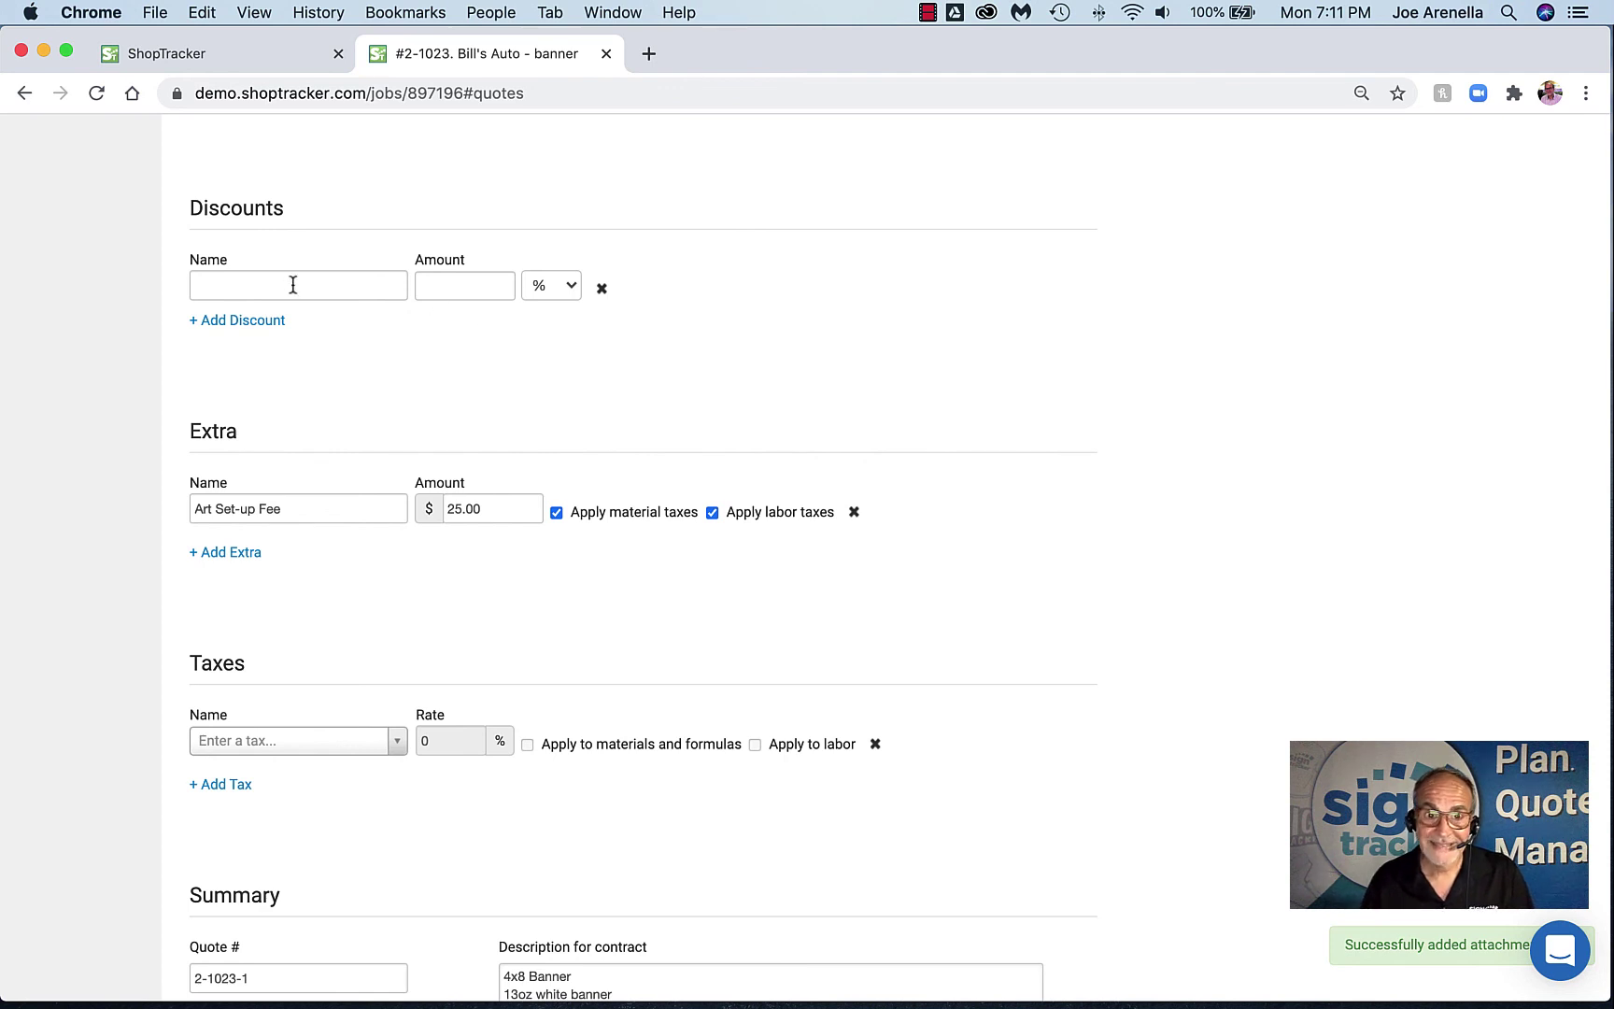
pyautogui.scroll(5, 480, 294)
pyautogui.scroll(1, 480, 301)
pyautogui.scroll(-8, 852, 352)
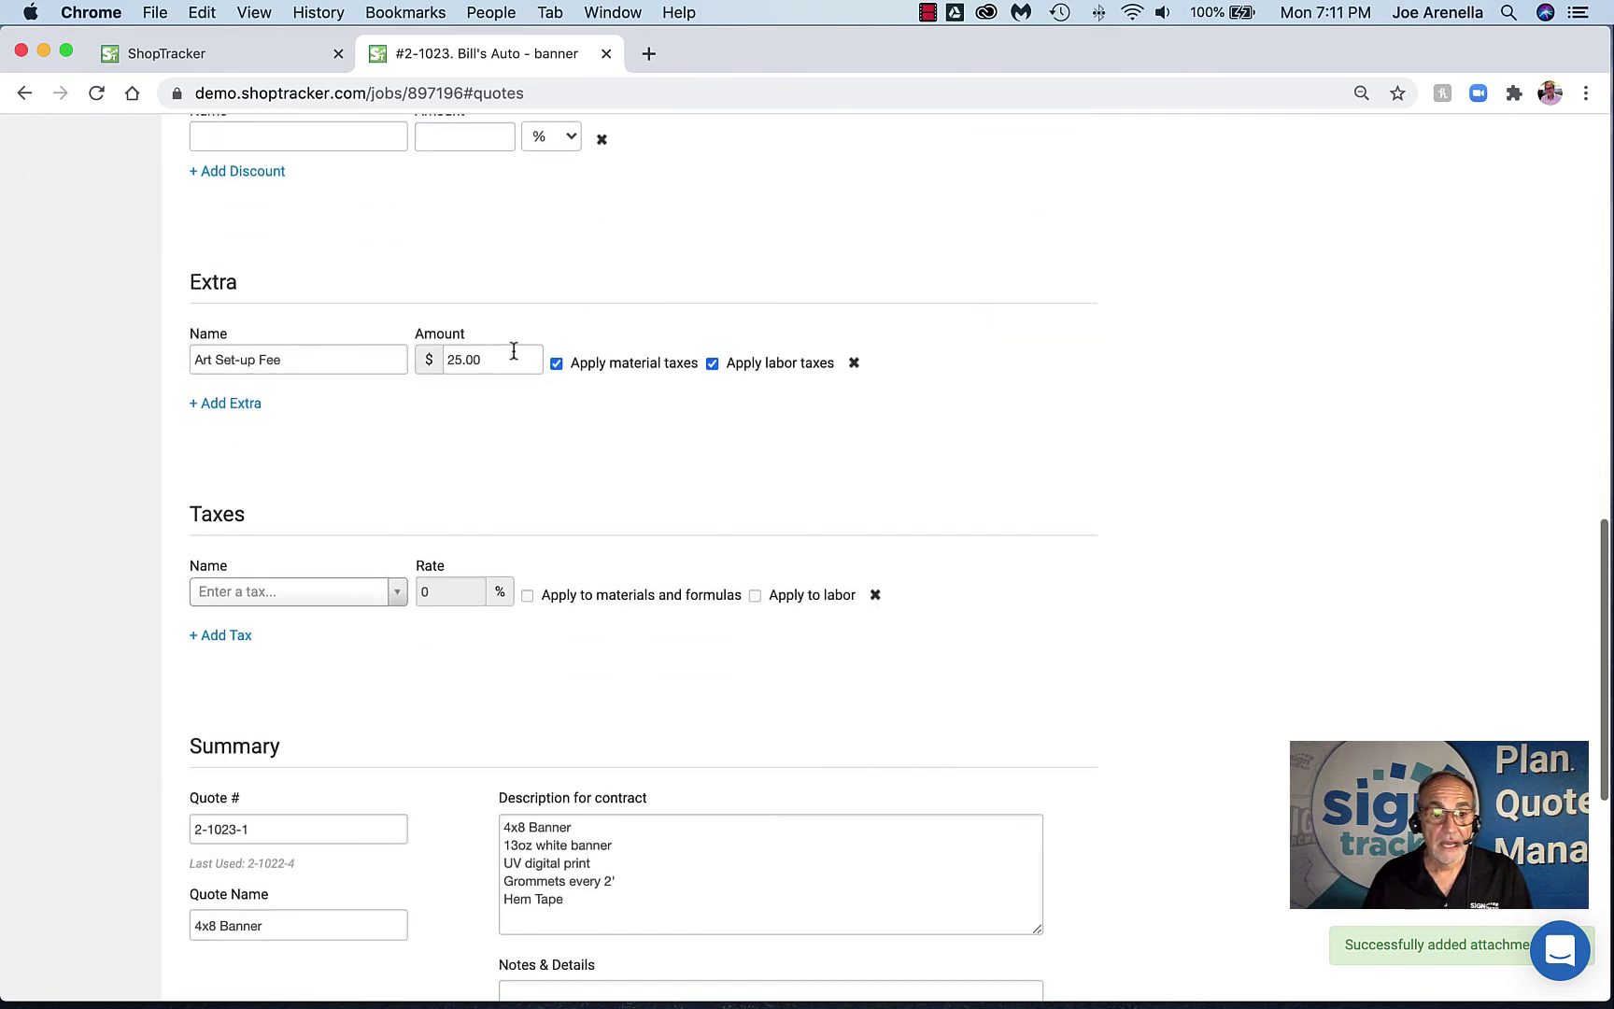
pyautogui.scroll(-1, 509, 349)
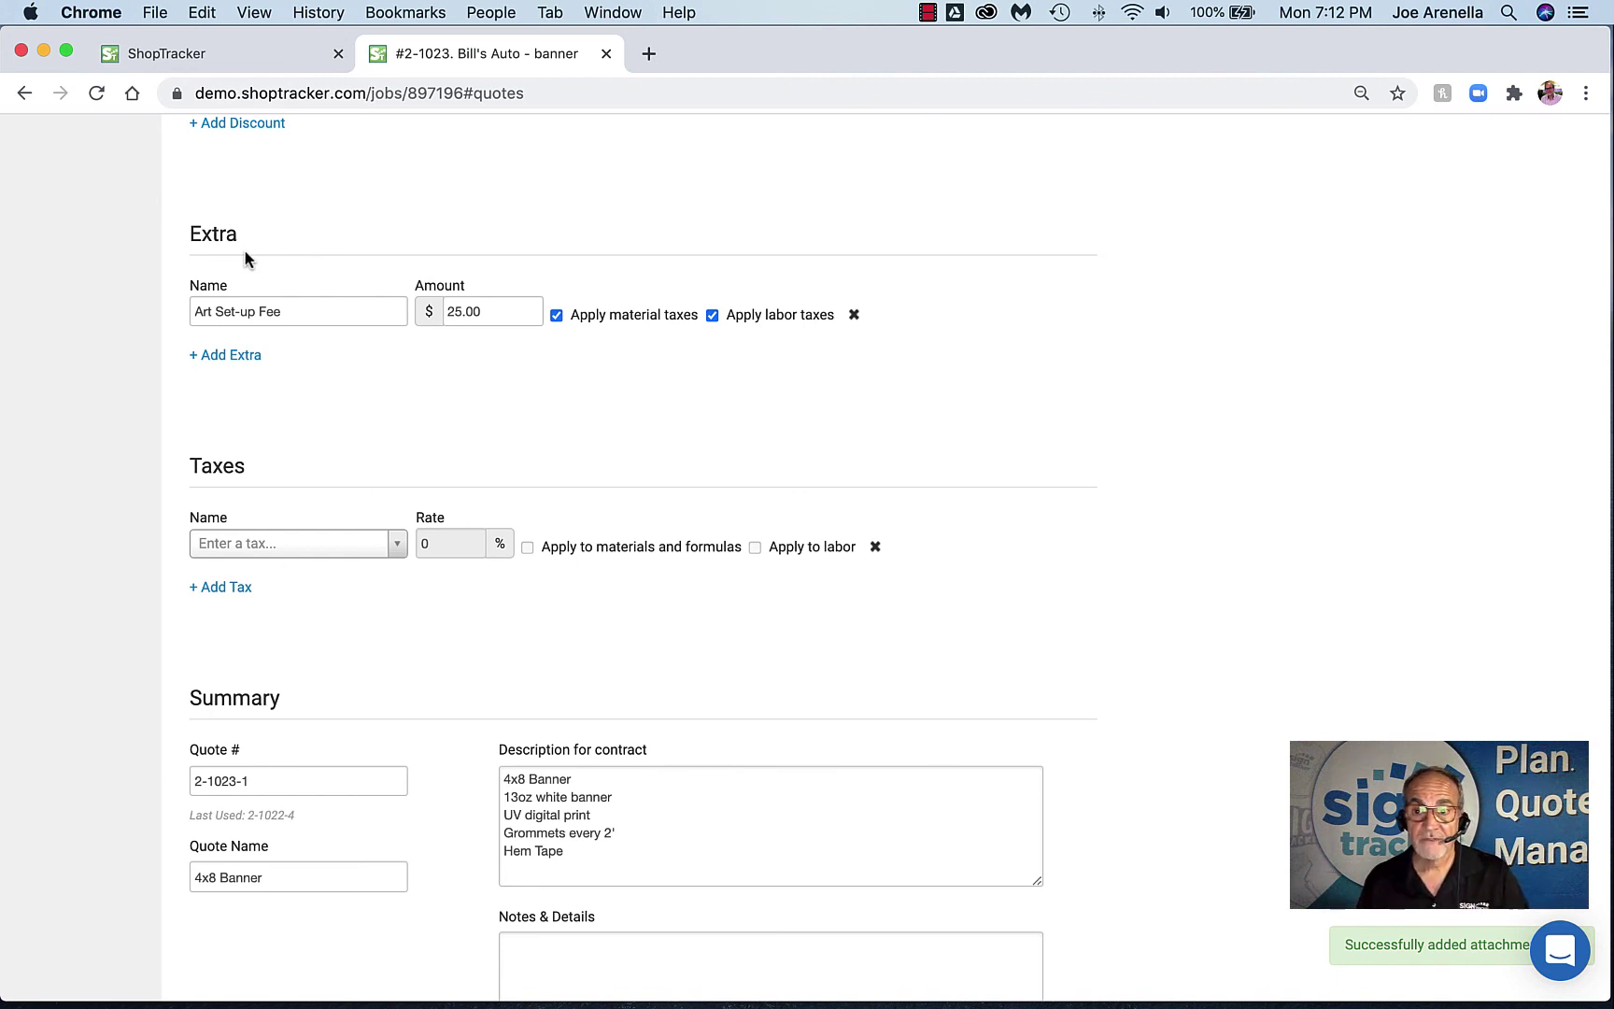
pyautogui.scroll(-5, 358, 292)
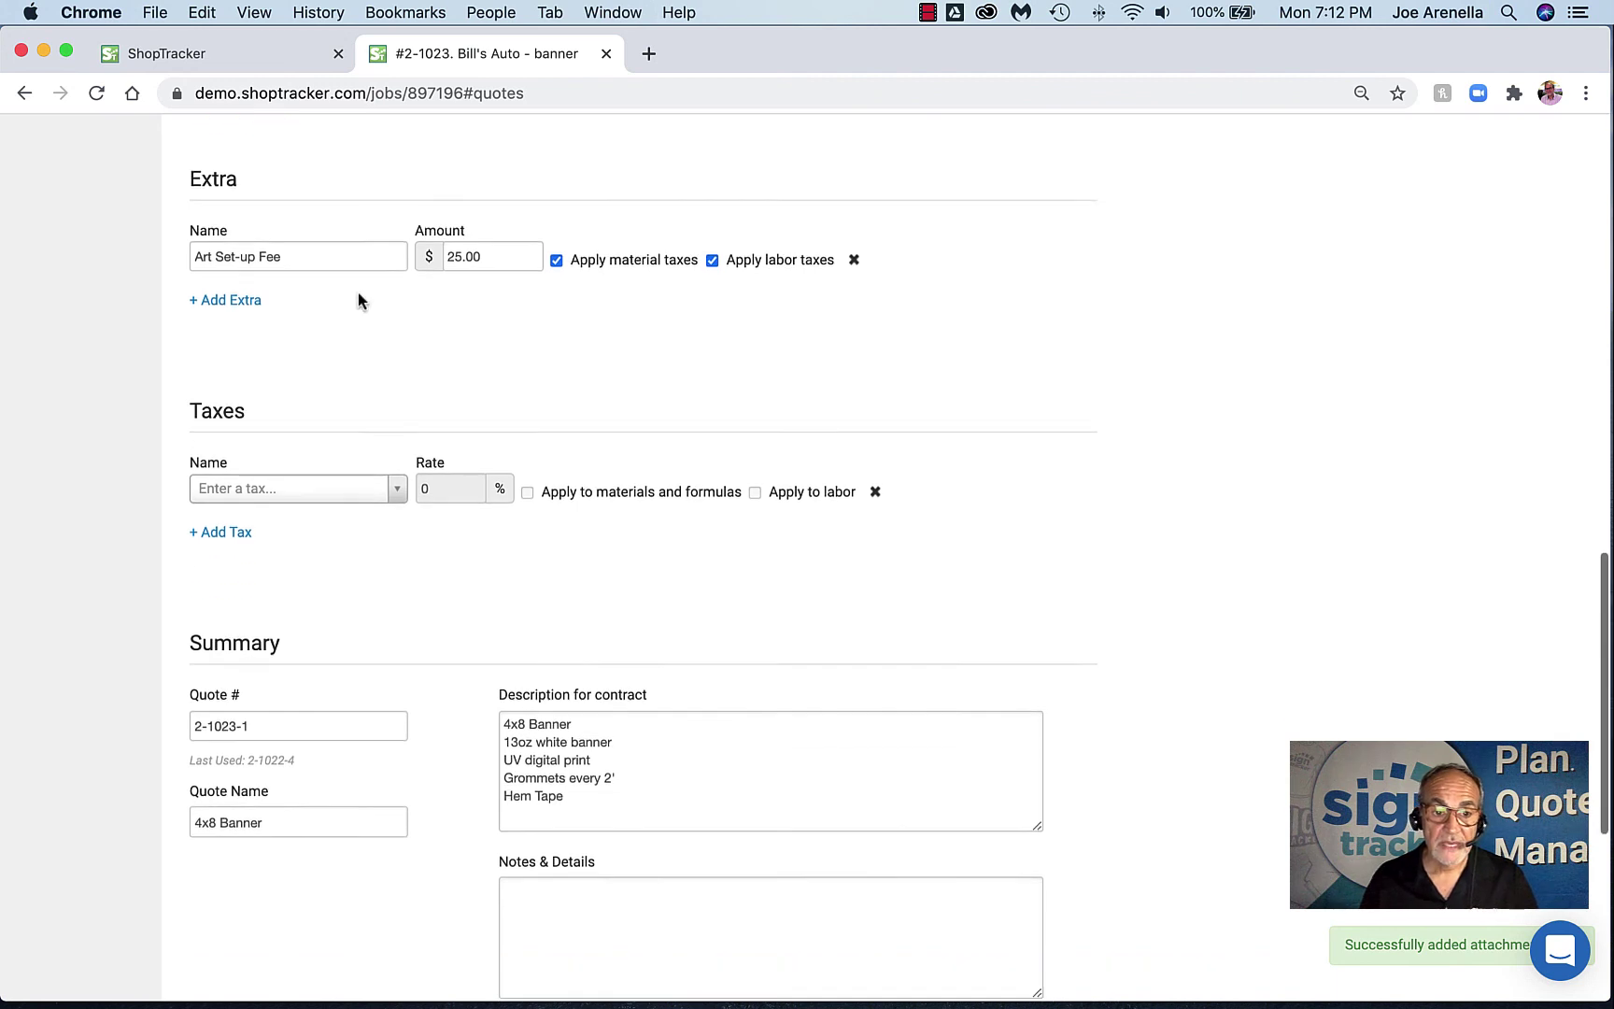
pyautogui.click(400, 347)
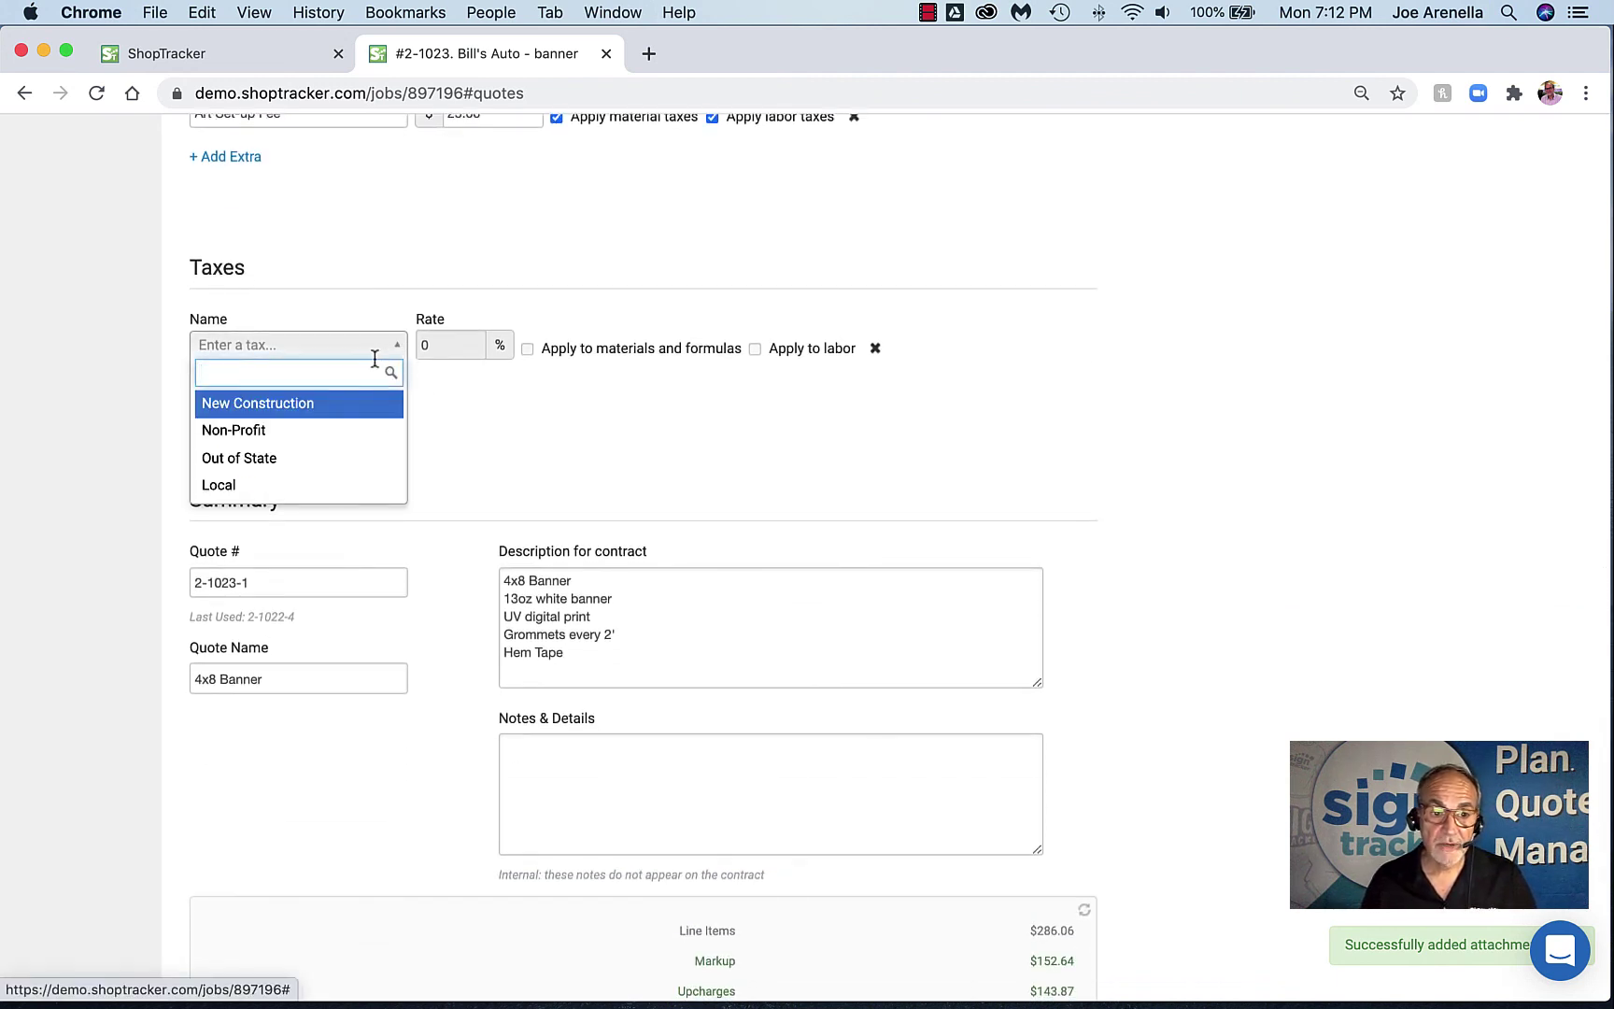
pyautogui.click(308, 483)
pyautogui.scroll(-3, 498, 425)
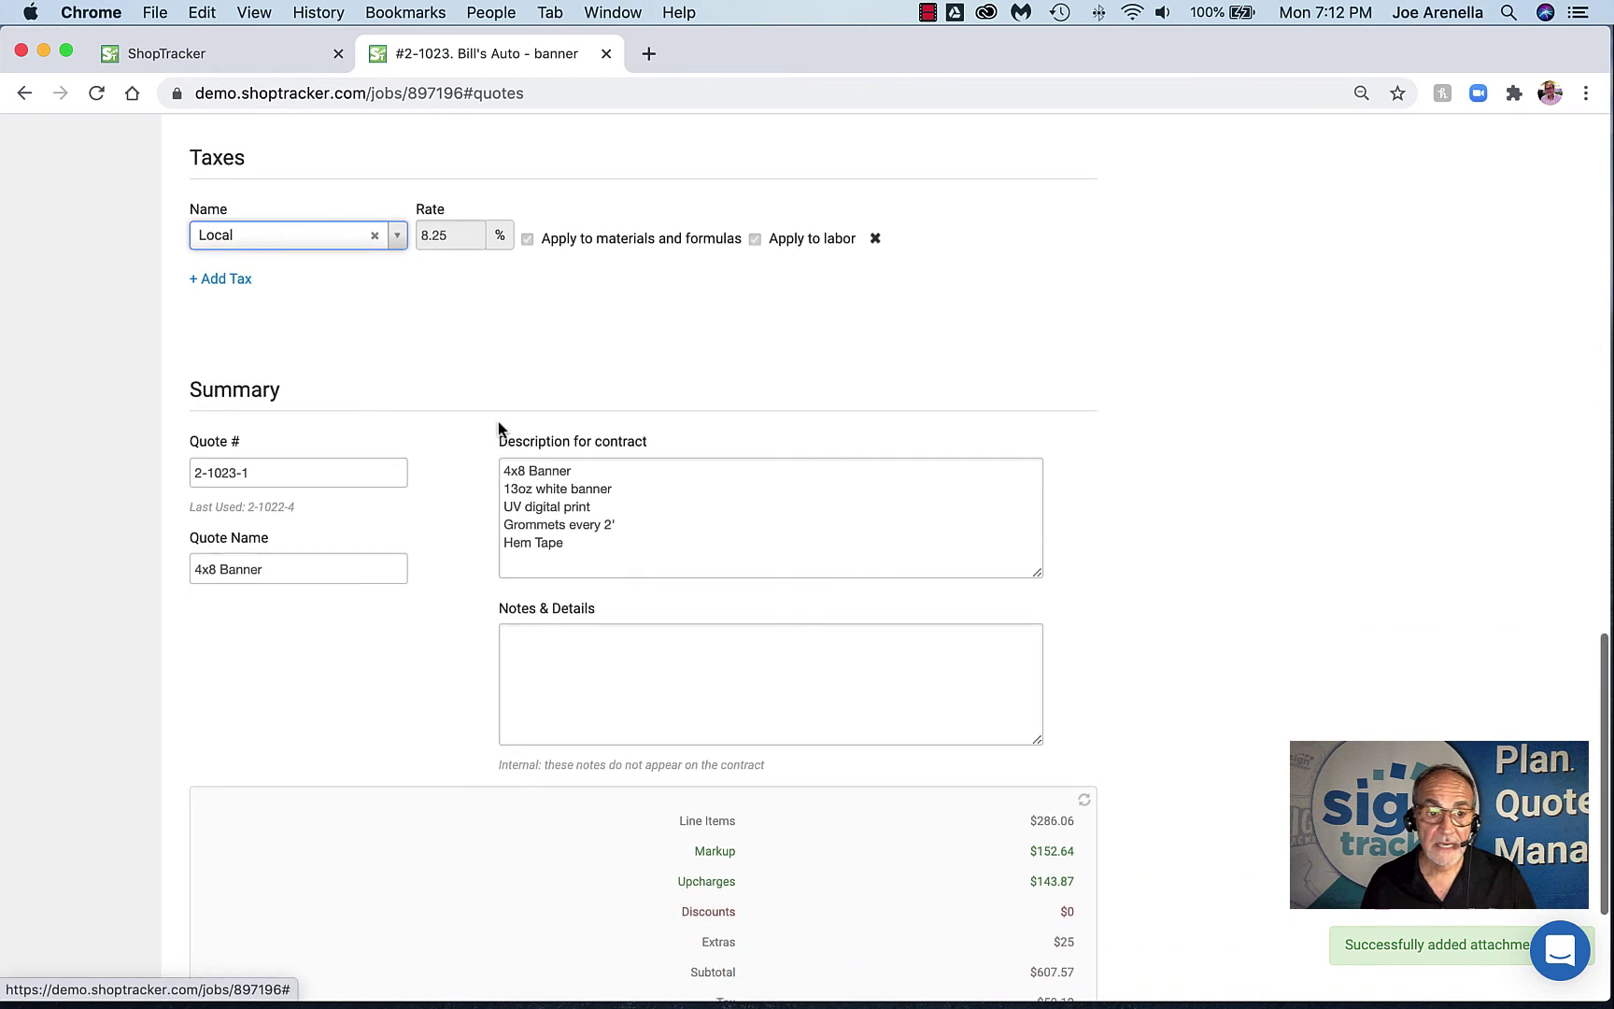
pyautogui.scroll(-3, 498, 424)
# Add 'posts' and '2 hours design' lines below Hem Tape in the contract description
pyautogui.click(293, 352)
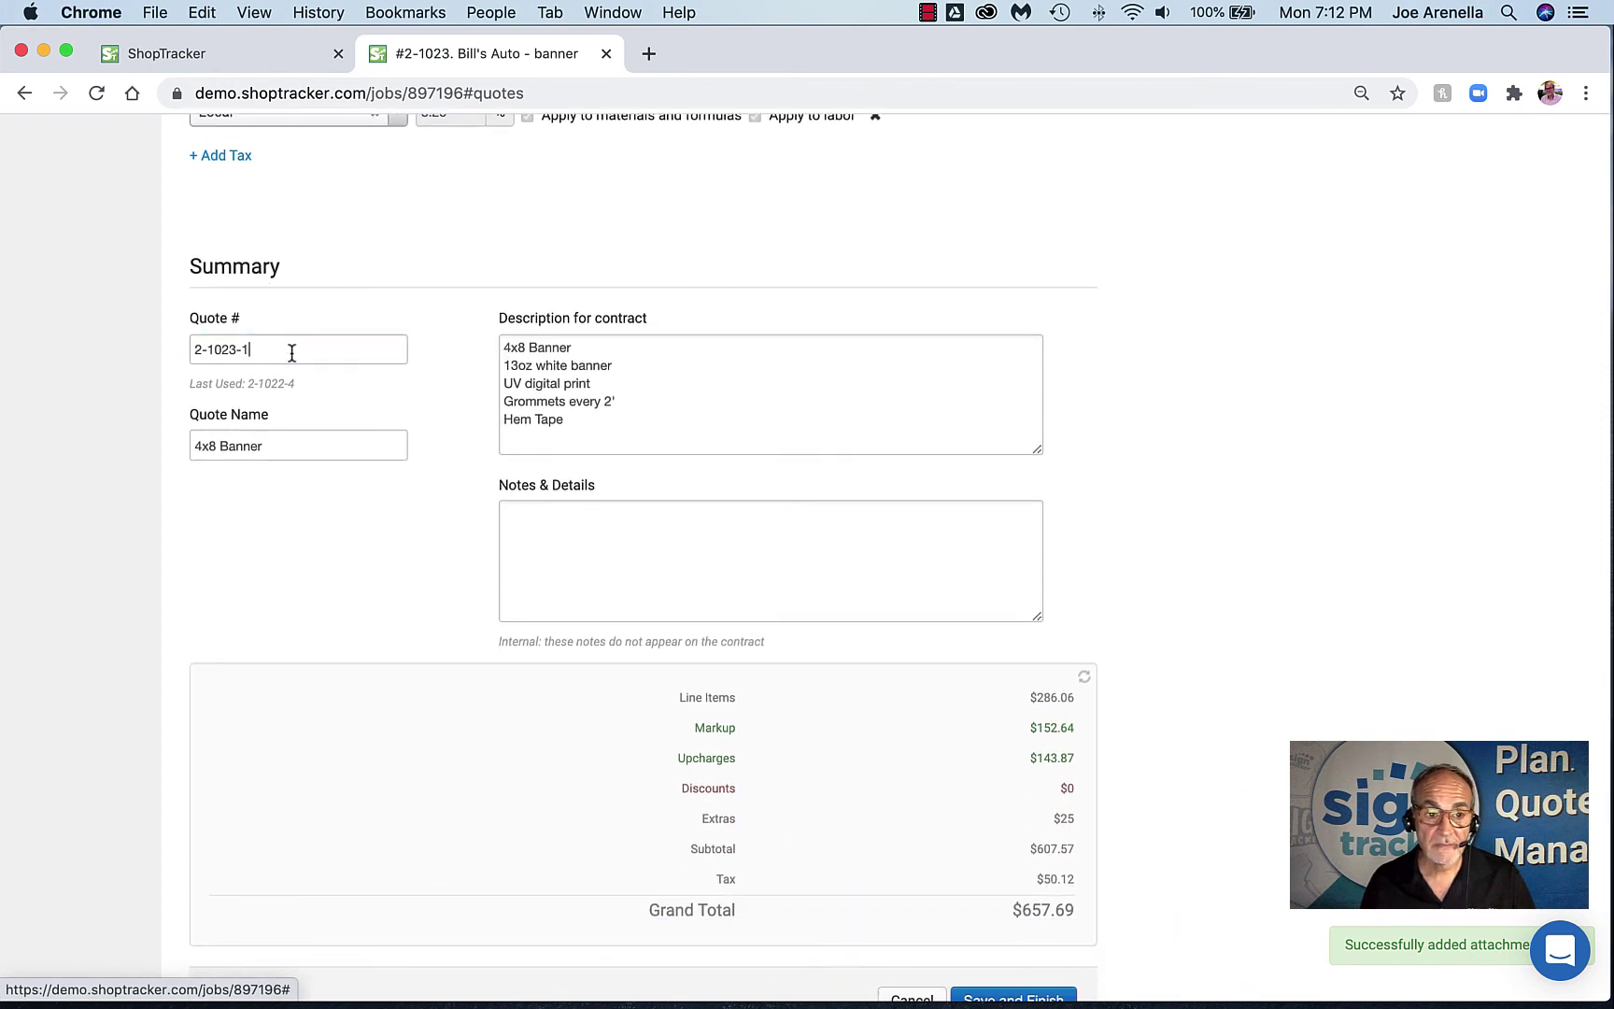
pyautogui.click(303, 442)
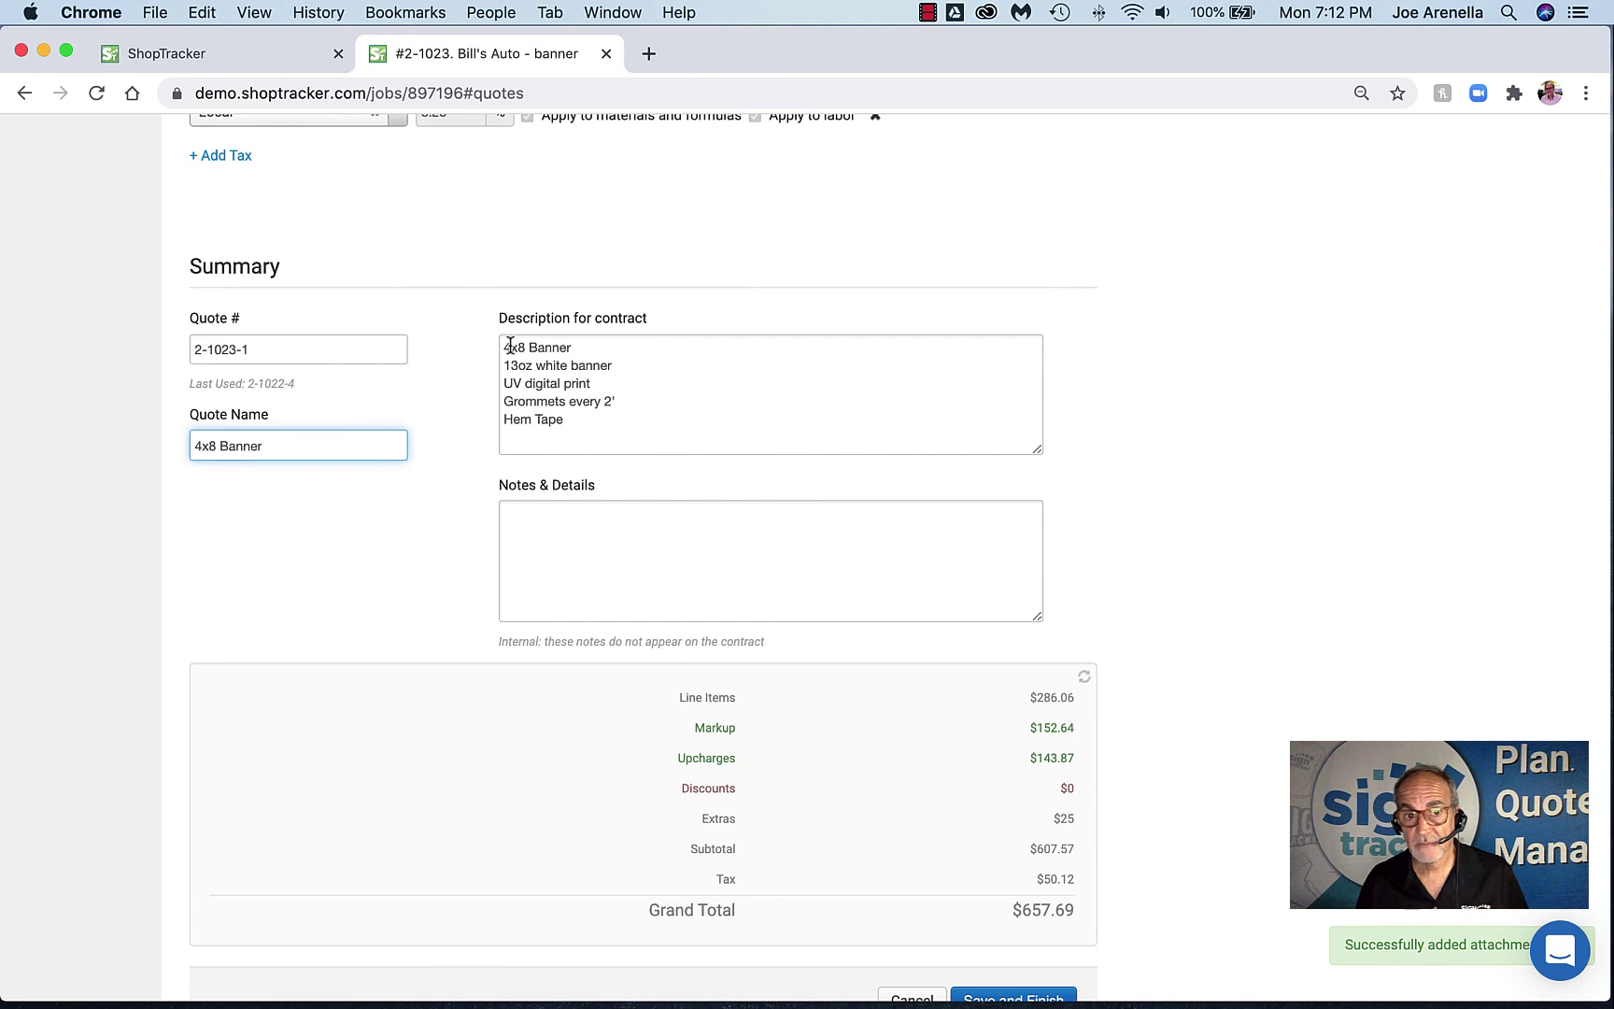
pyautogui.click(585, 428)
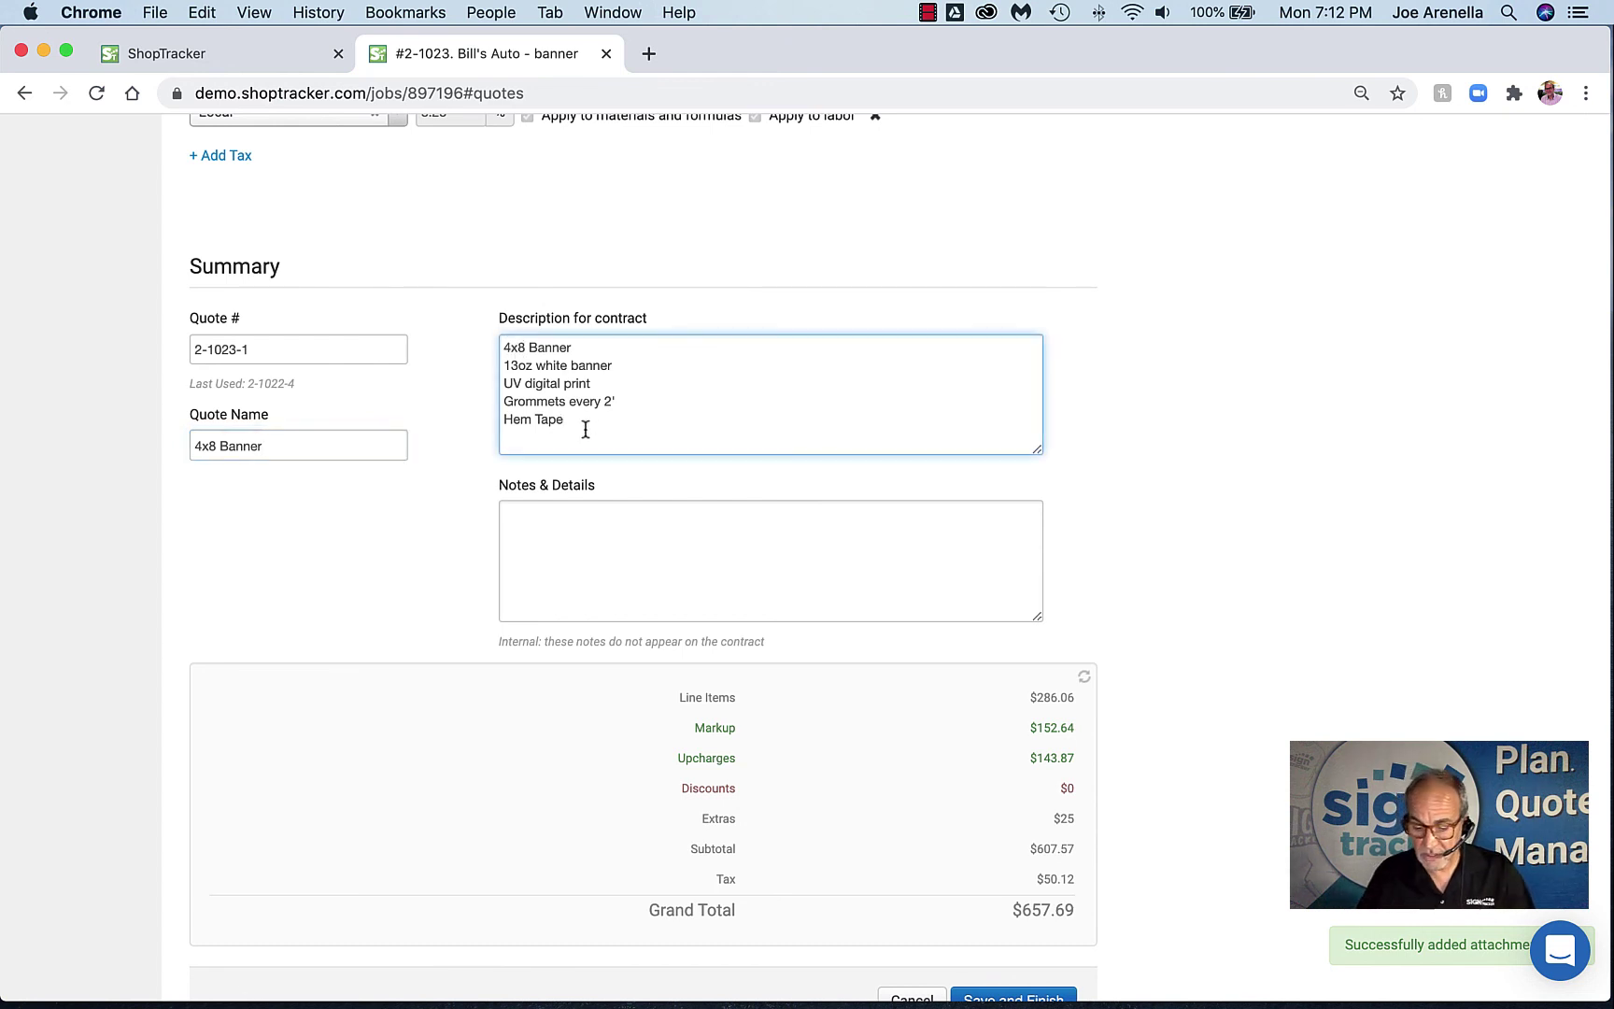
pyautogui.press('Return')
pyautogui.press('Return')
pyautogui.write('p')
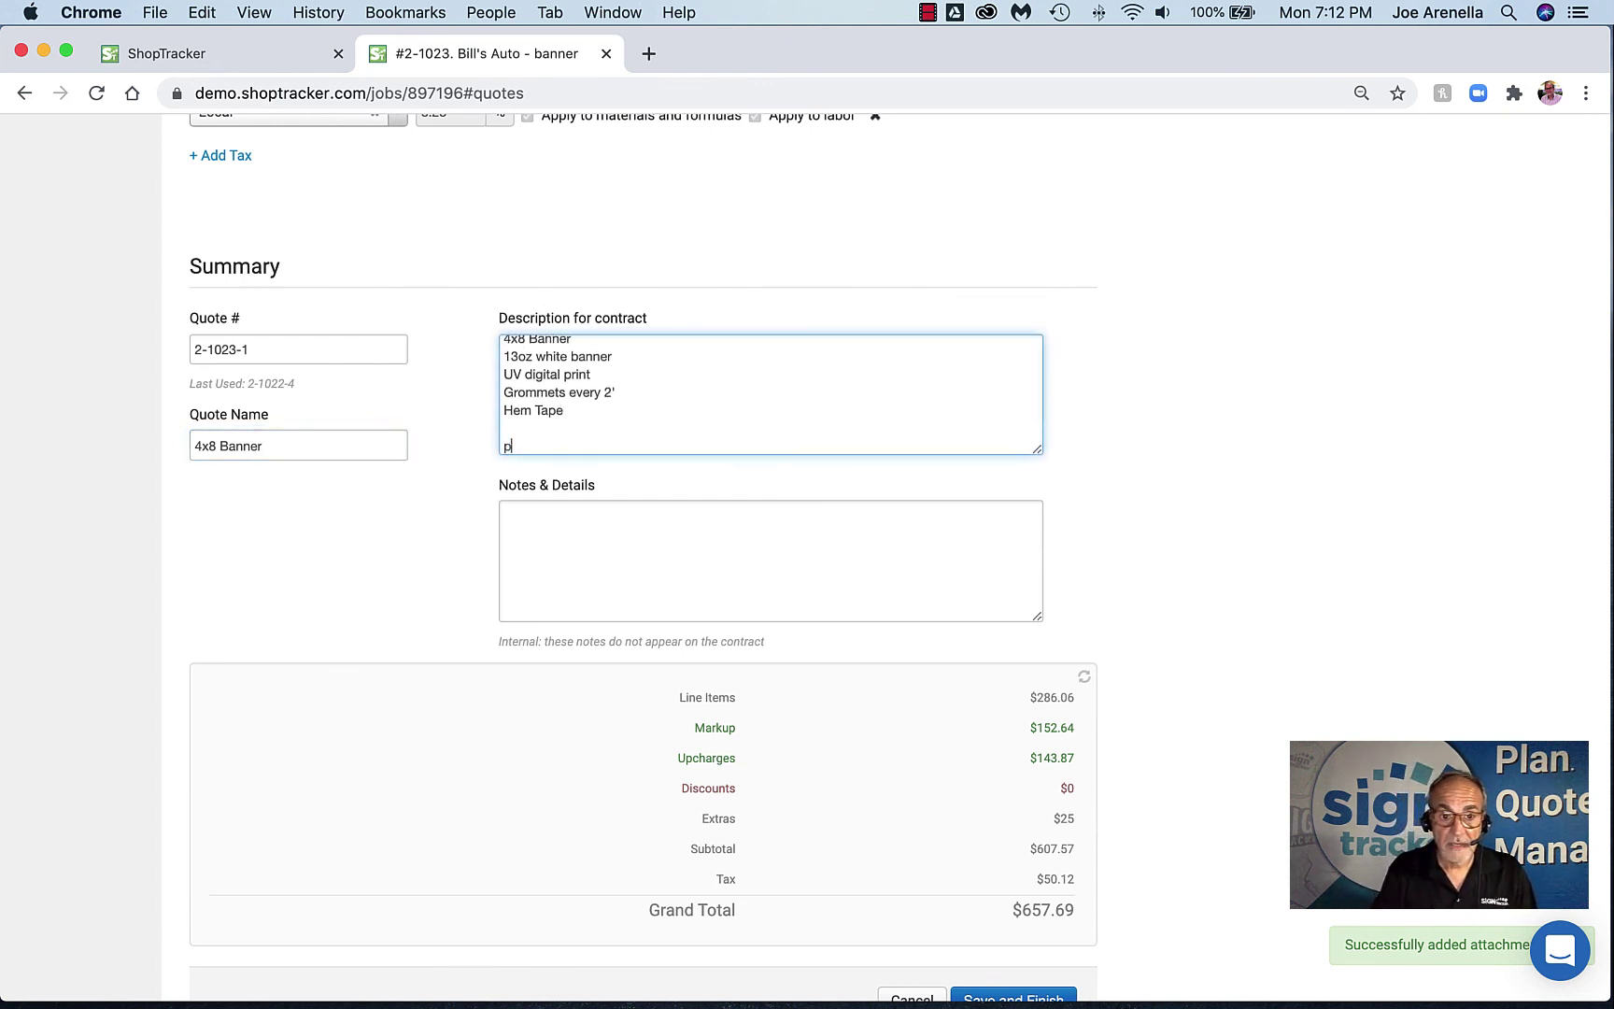
pyautogui.write('osts')
pyautogui.press('Return')
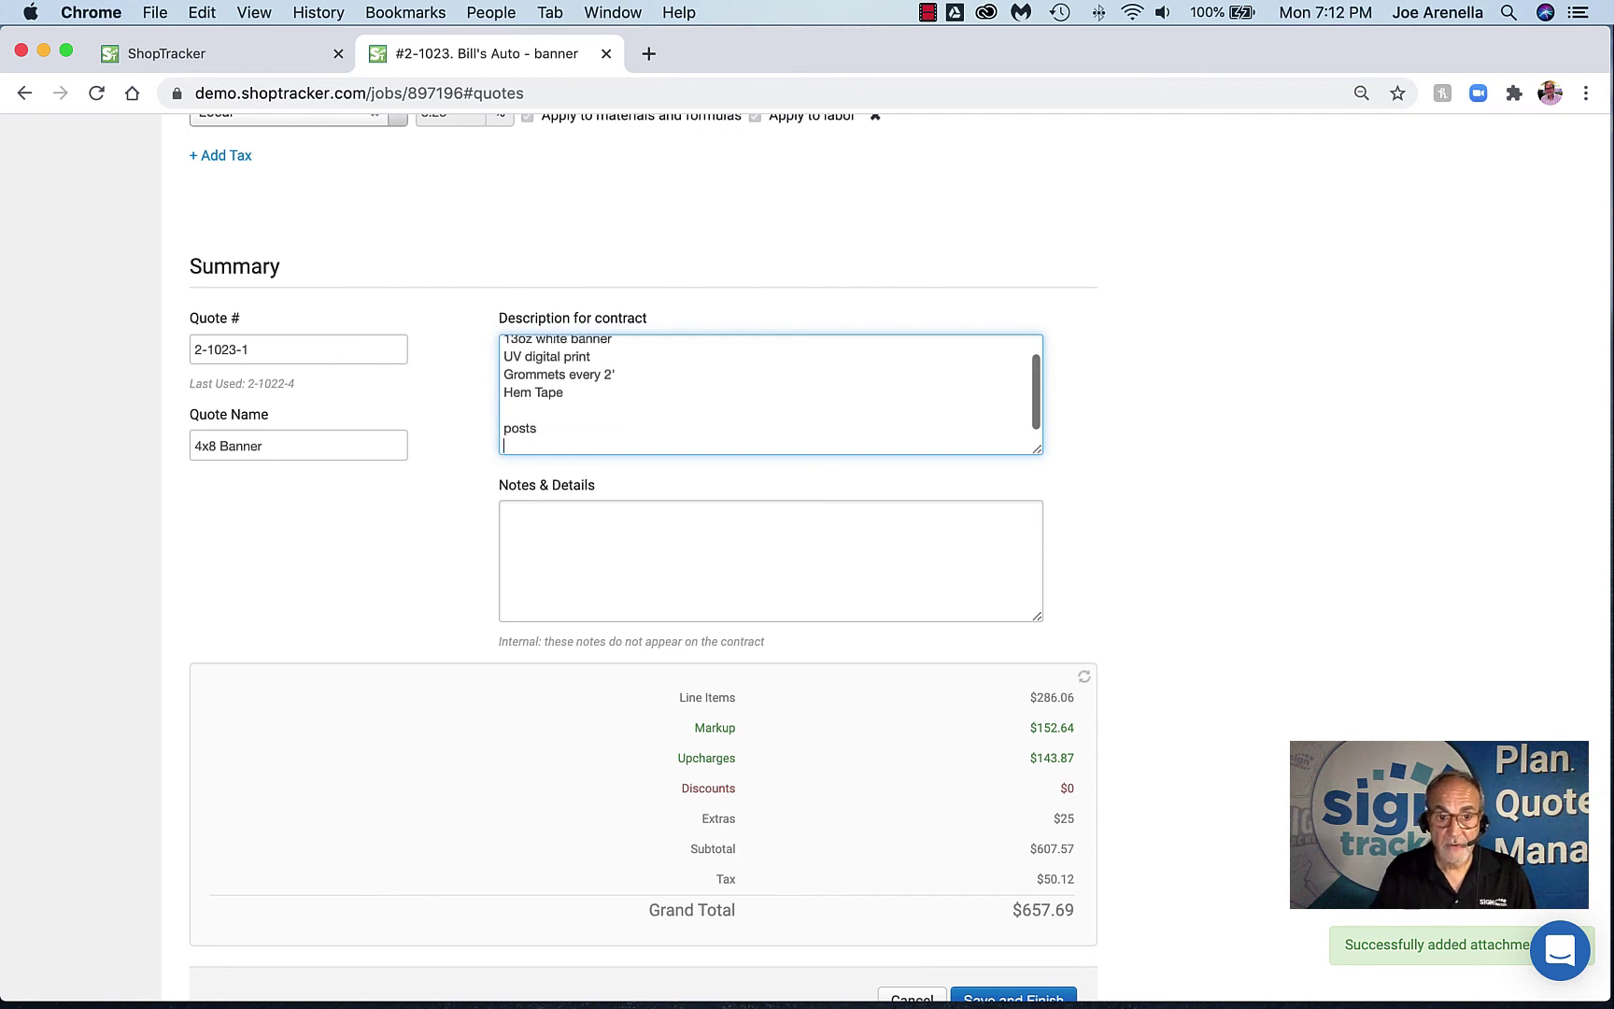
pyautogui.write('2 hour')
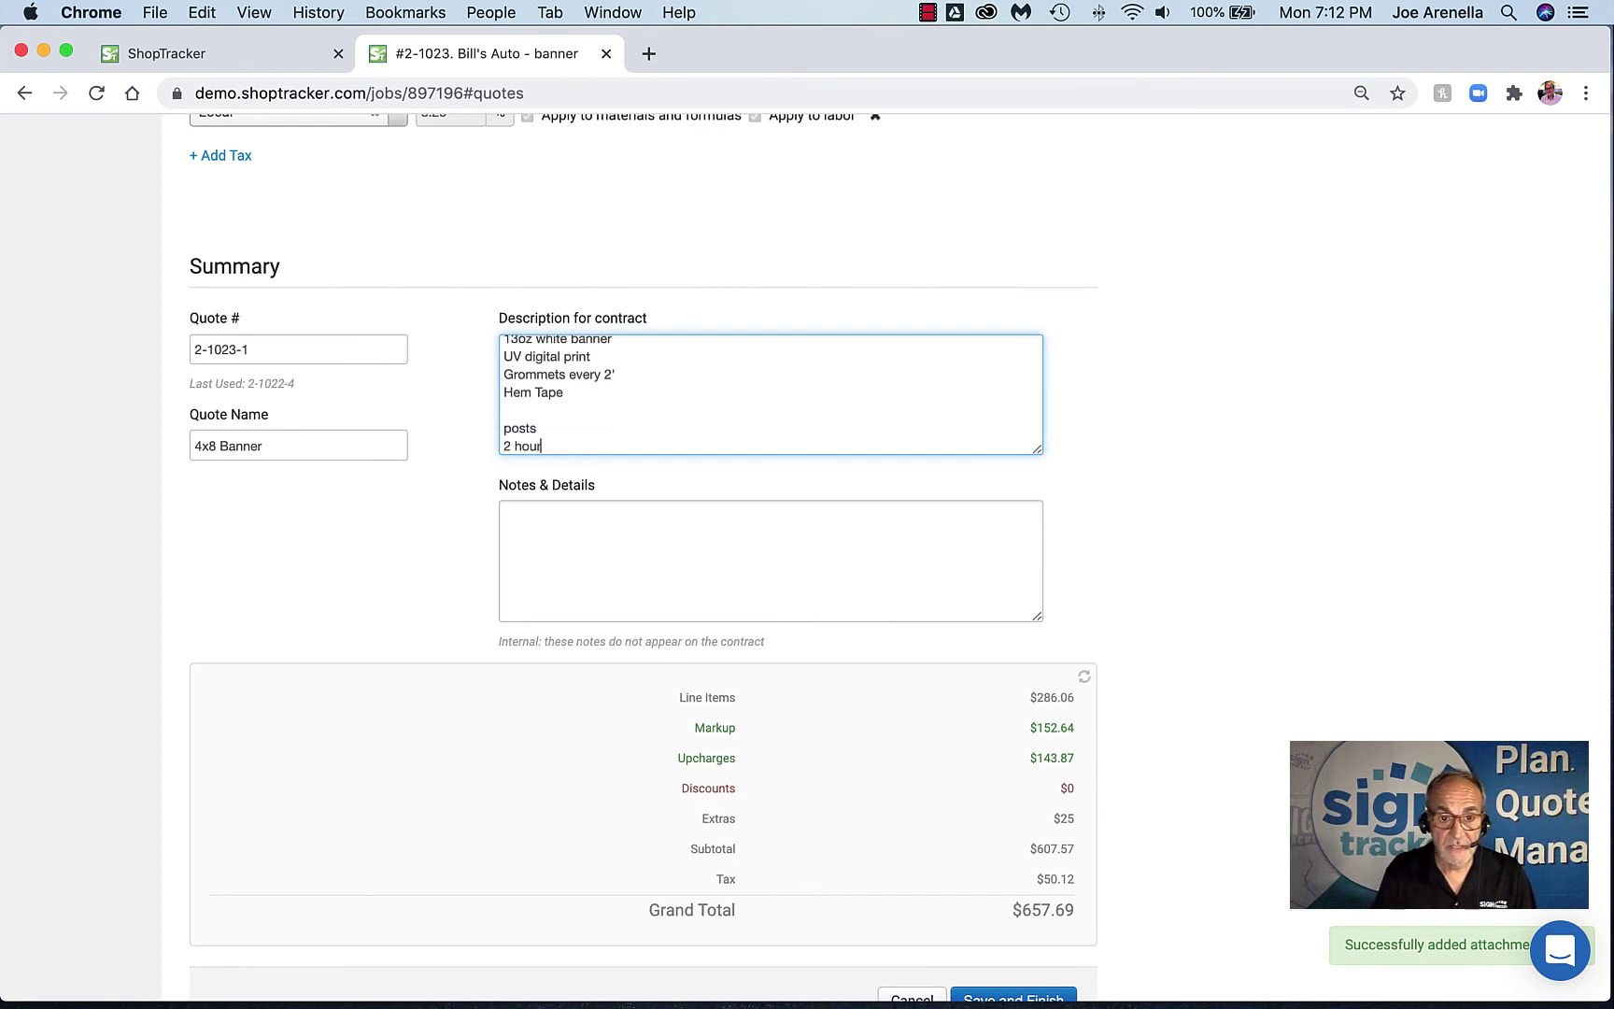
pyautogui.write('s design')
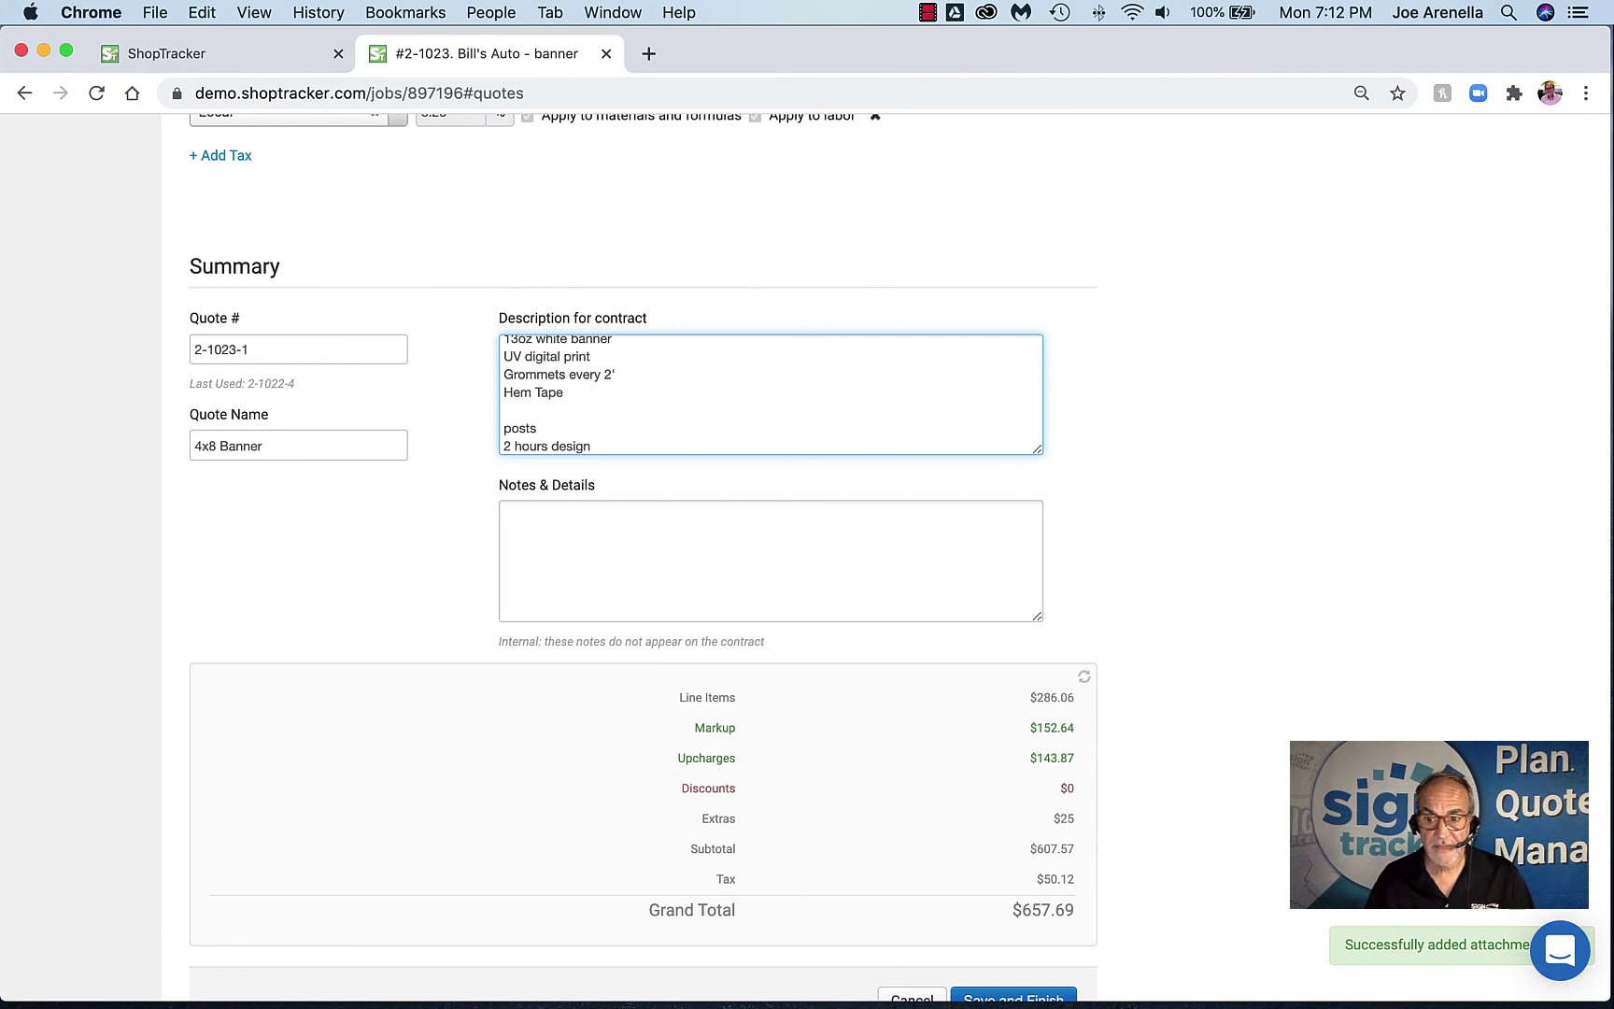
# Save and finish quote 2-1023-1, bringing the grand total to $657.69
pyautogui.scroll(-1, 634, 349)
pyautogui.click(566, 530)
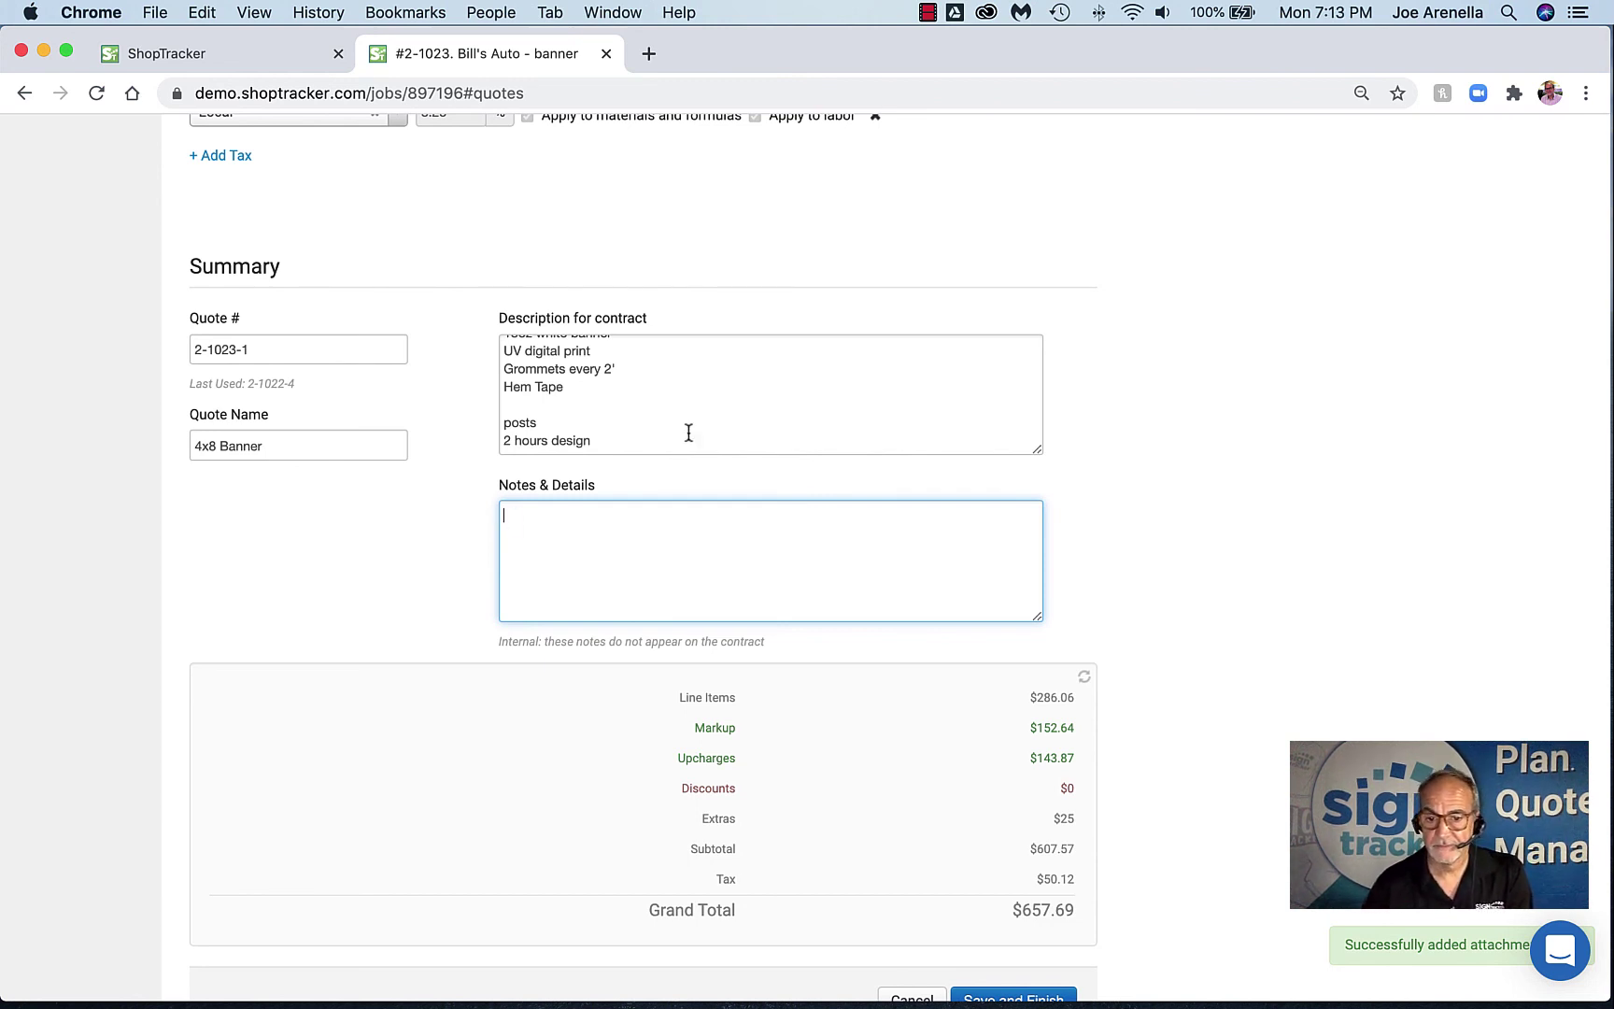
pyautogui.scroll(-3, 688, 432)
pyautogui.click(1001, 864)
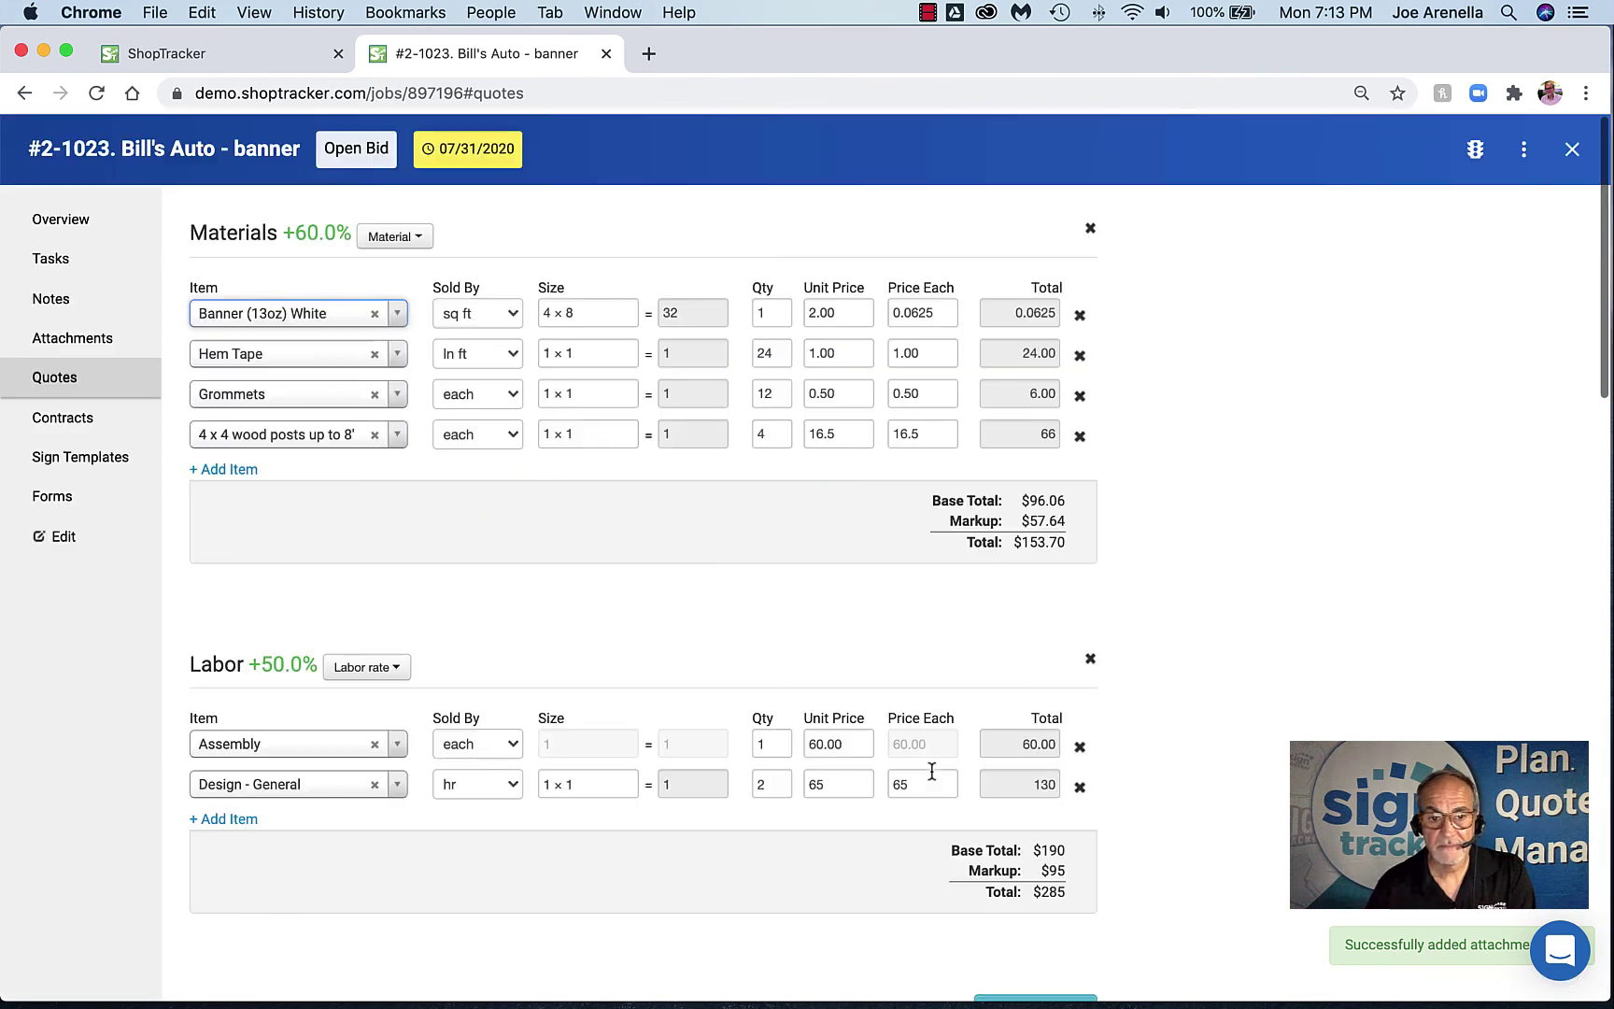
# Generate a New Contract for job 2-1023 from the 4x8 Banner quote with 50% deposit
pyautogui.scroll(-3, 777, 753)
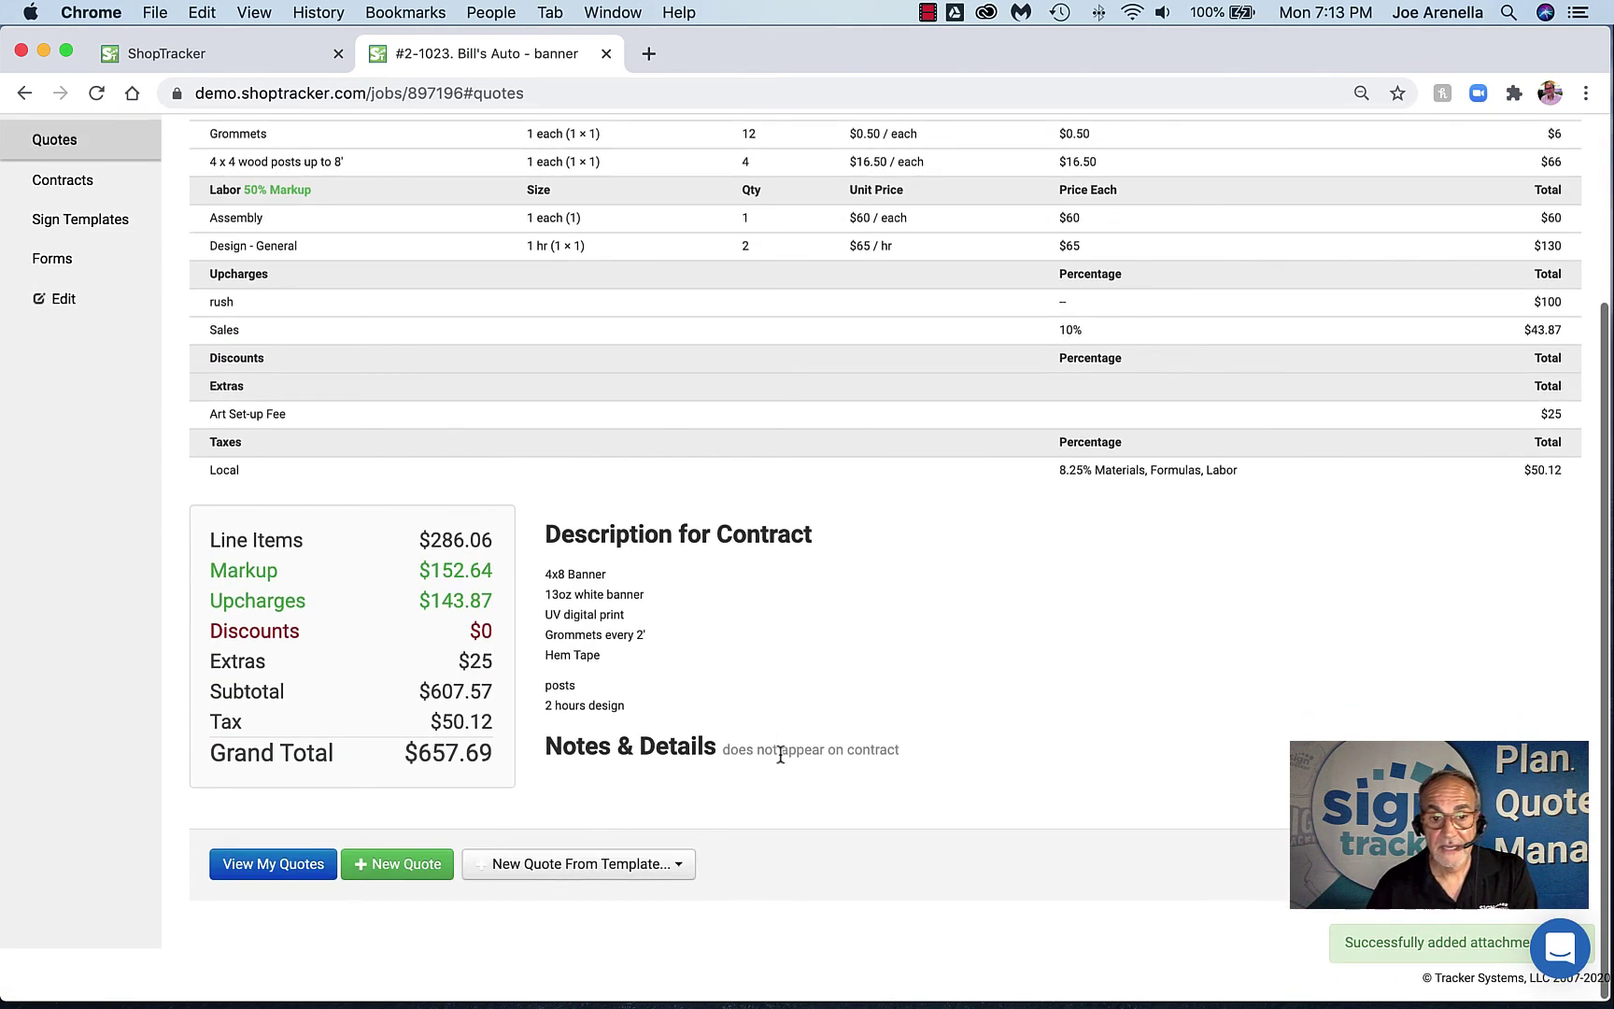
pyautogui.scroll(3, 780, 754)
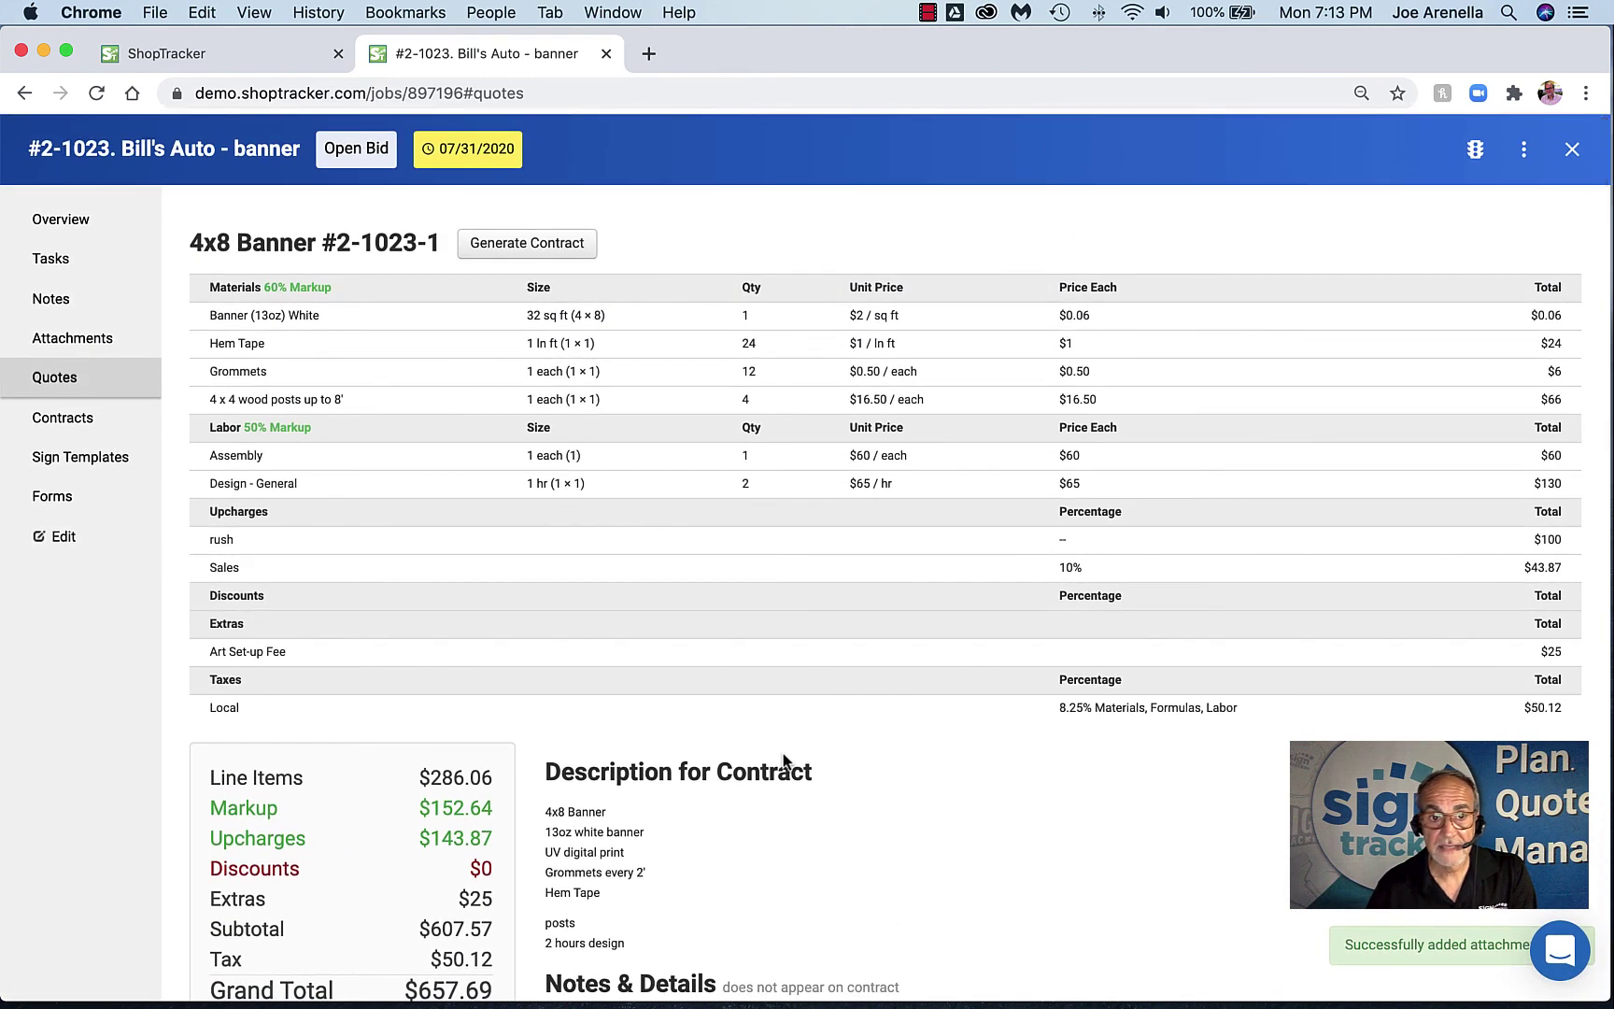
pyautogui.click(528, 244)
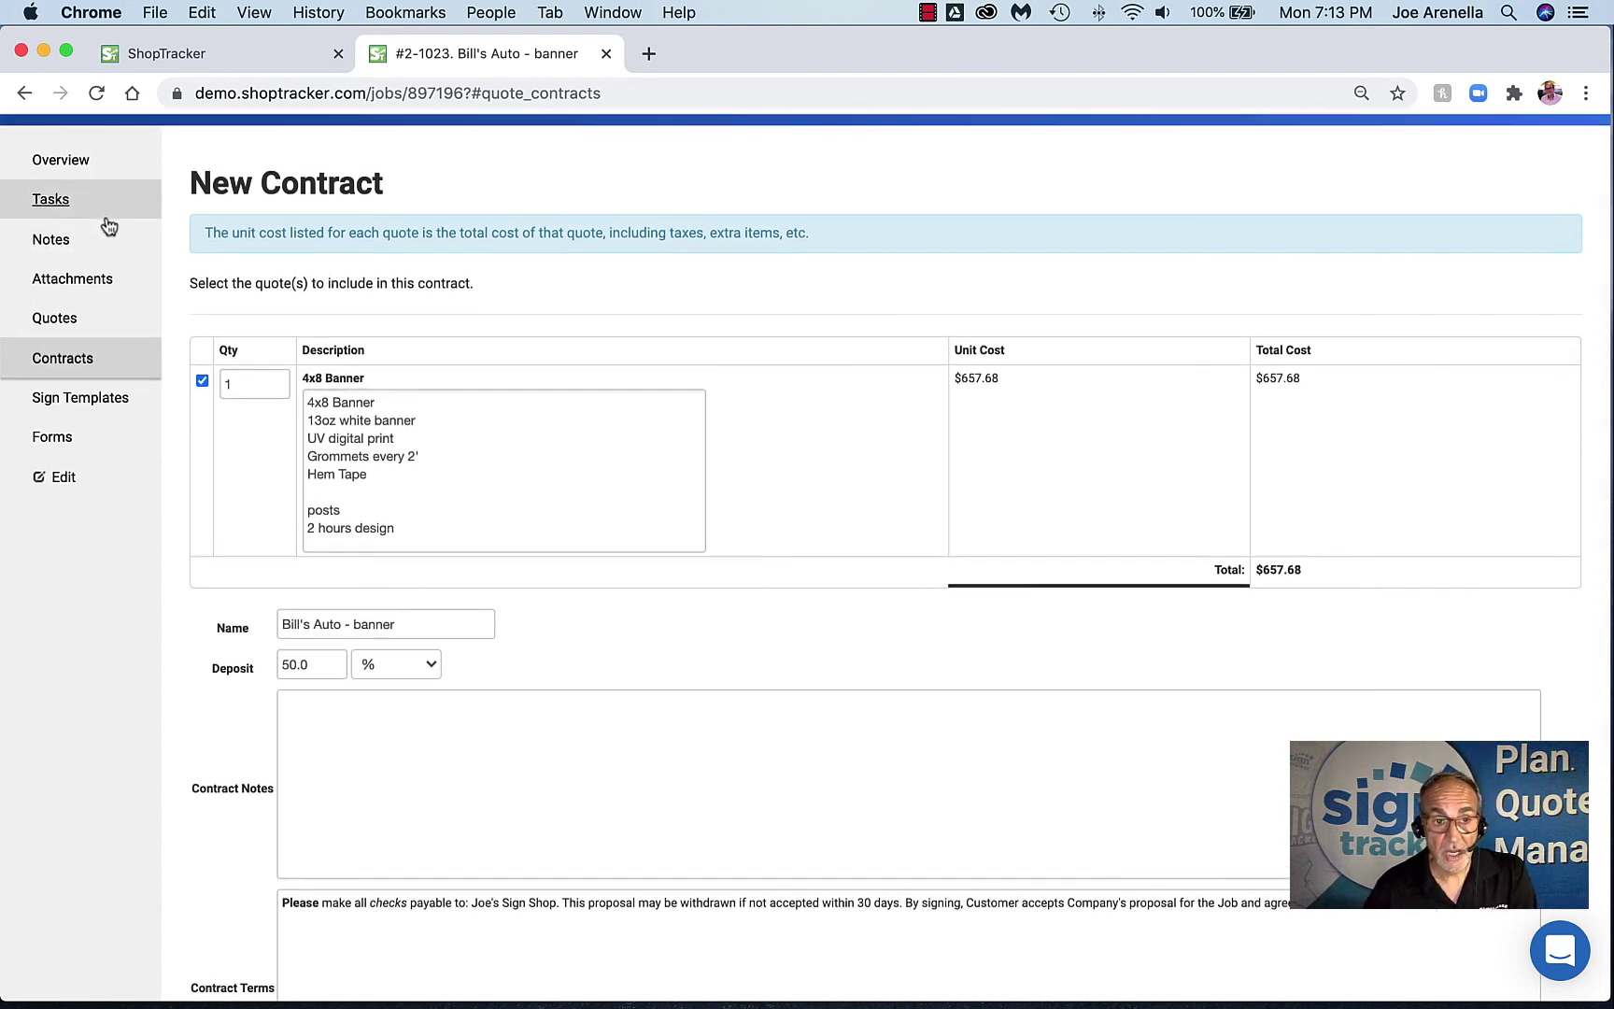
pyautogui.scroll(2, 104, 223)
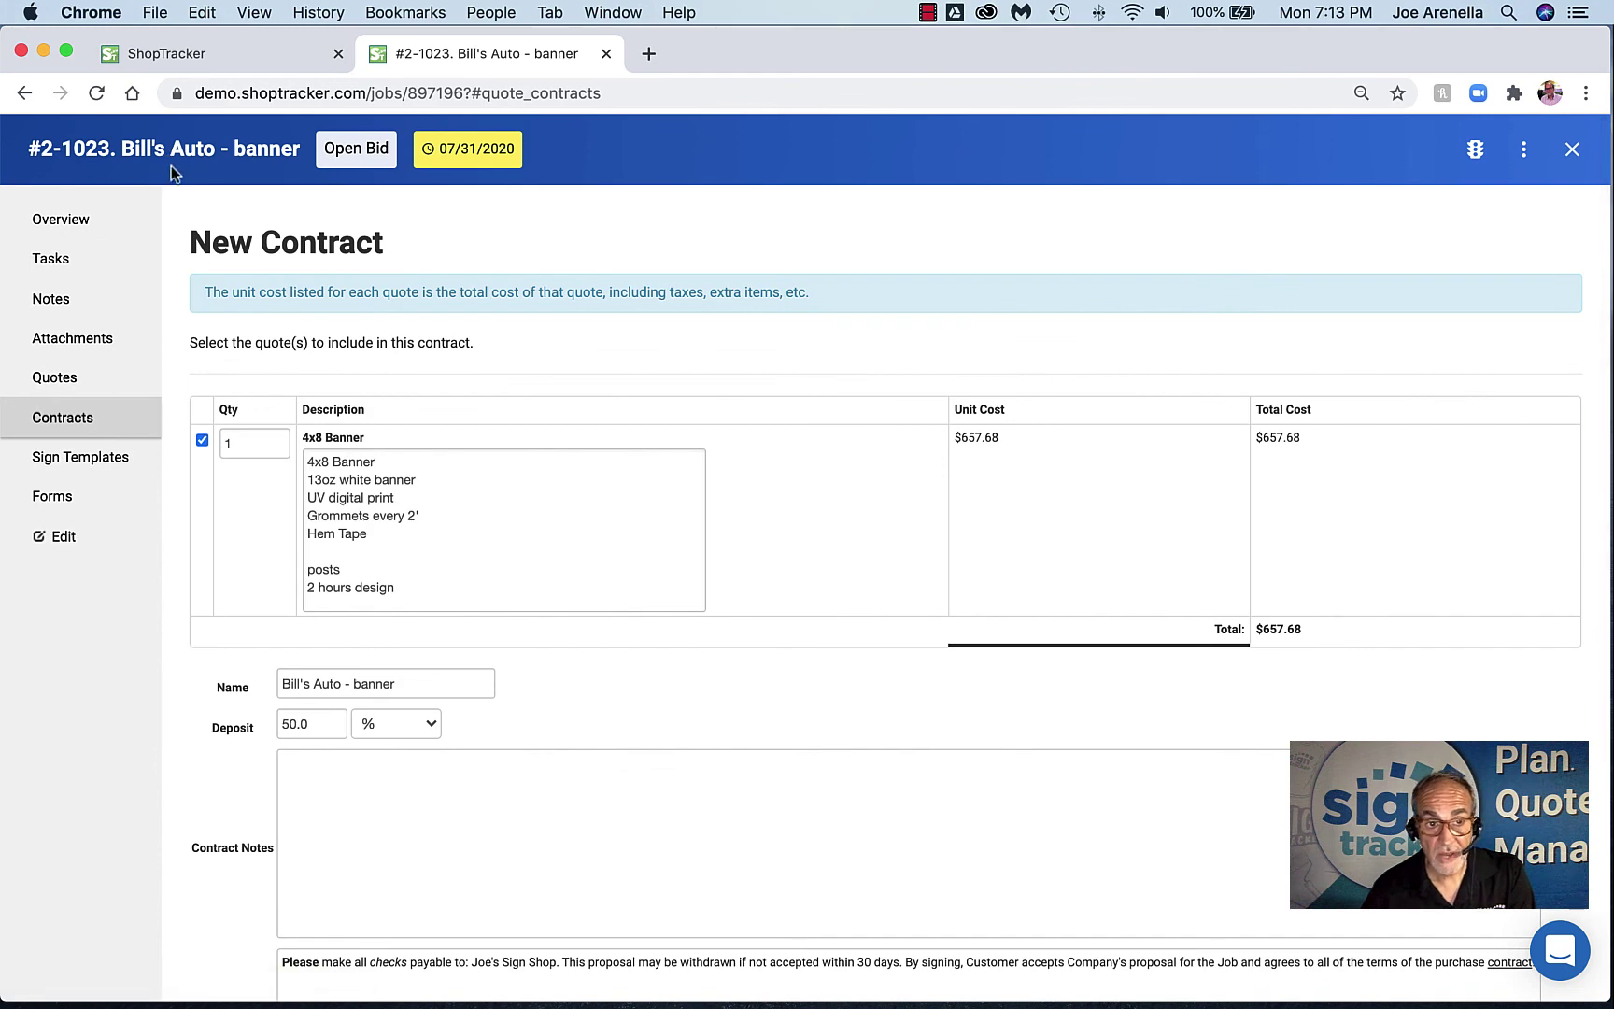
pyautogui.scroll(-2, 239, 322)
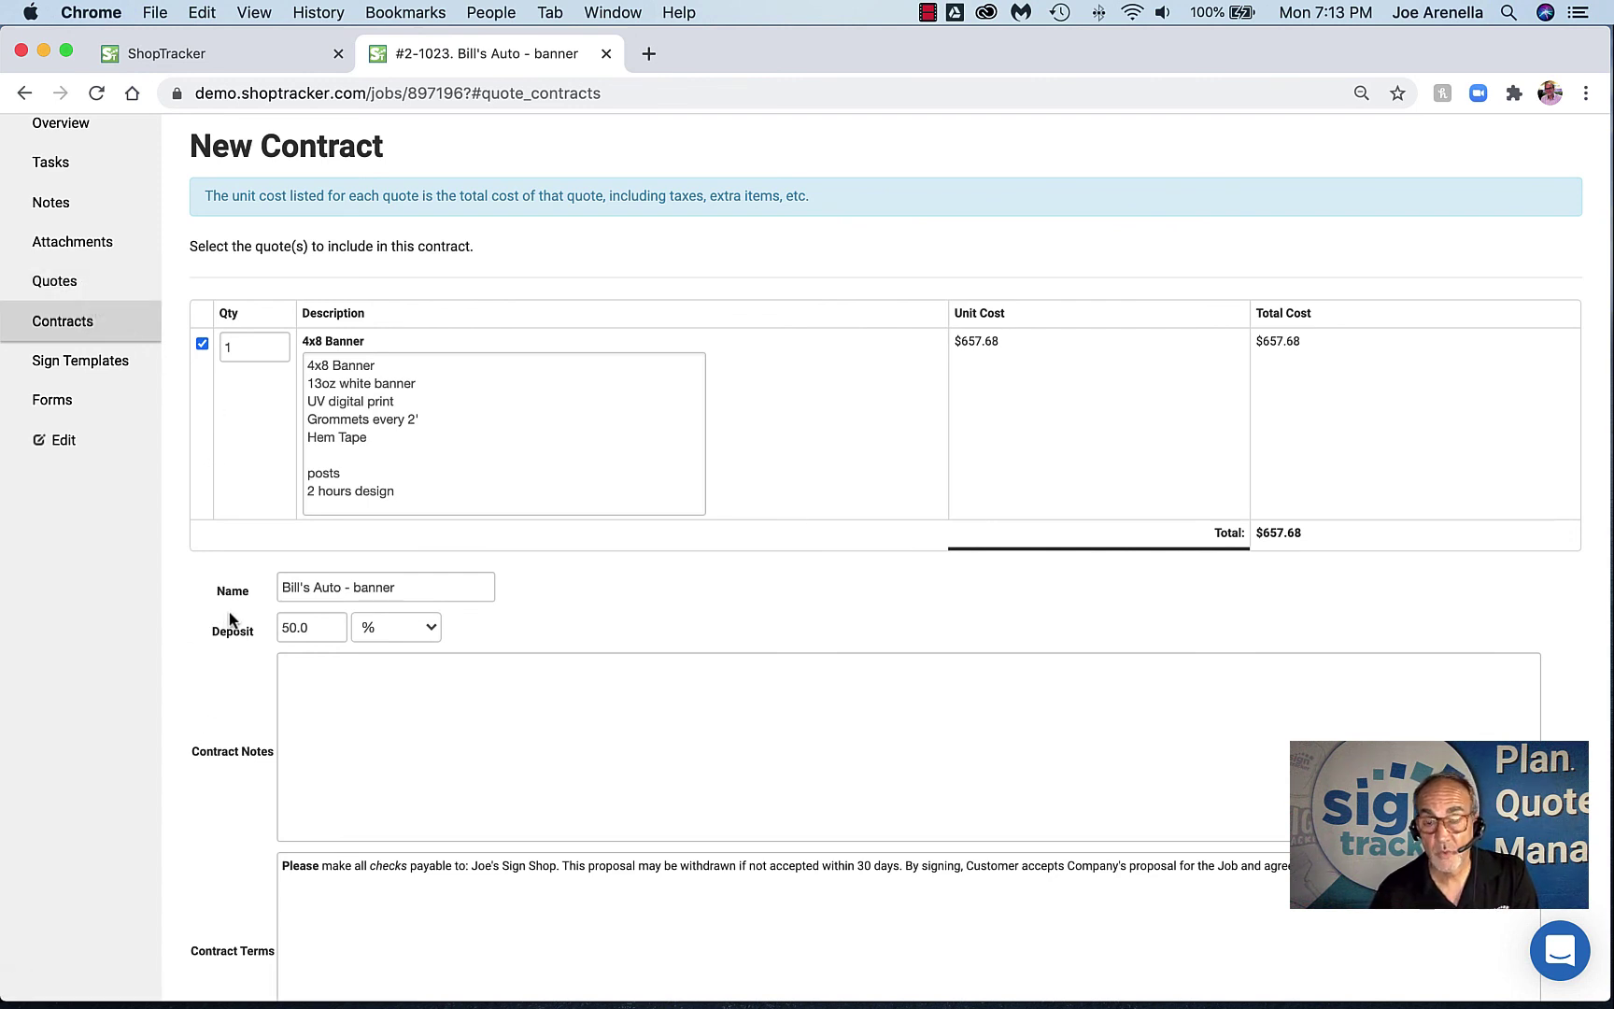
# Enter 'thanks' as the contract note and review the $657.68 draft with $328.84 deposit
pyautogui.click(378, 711)
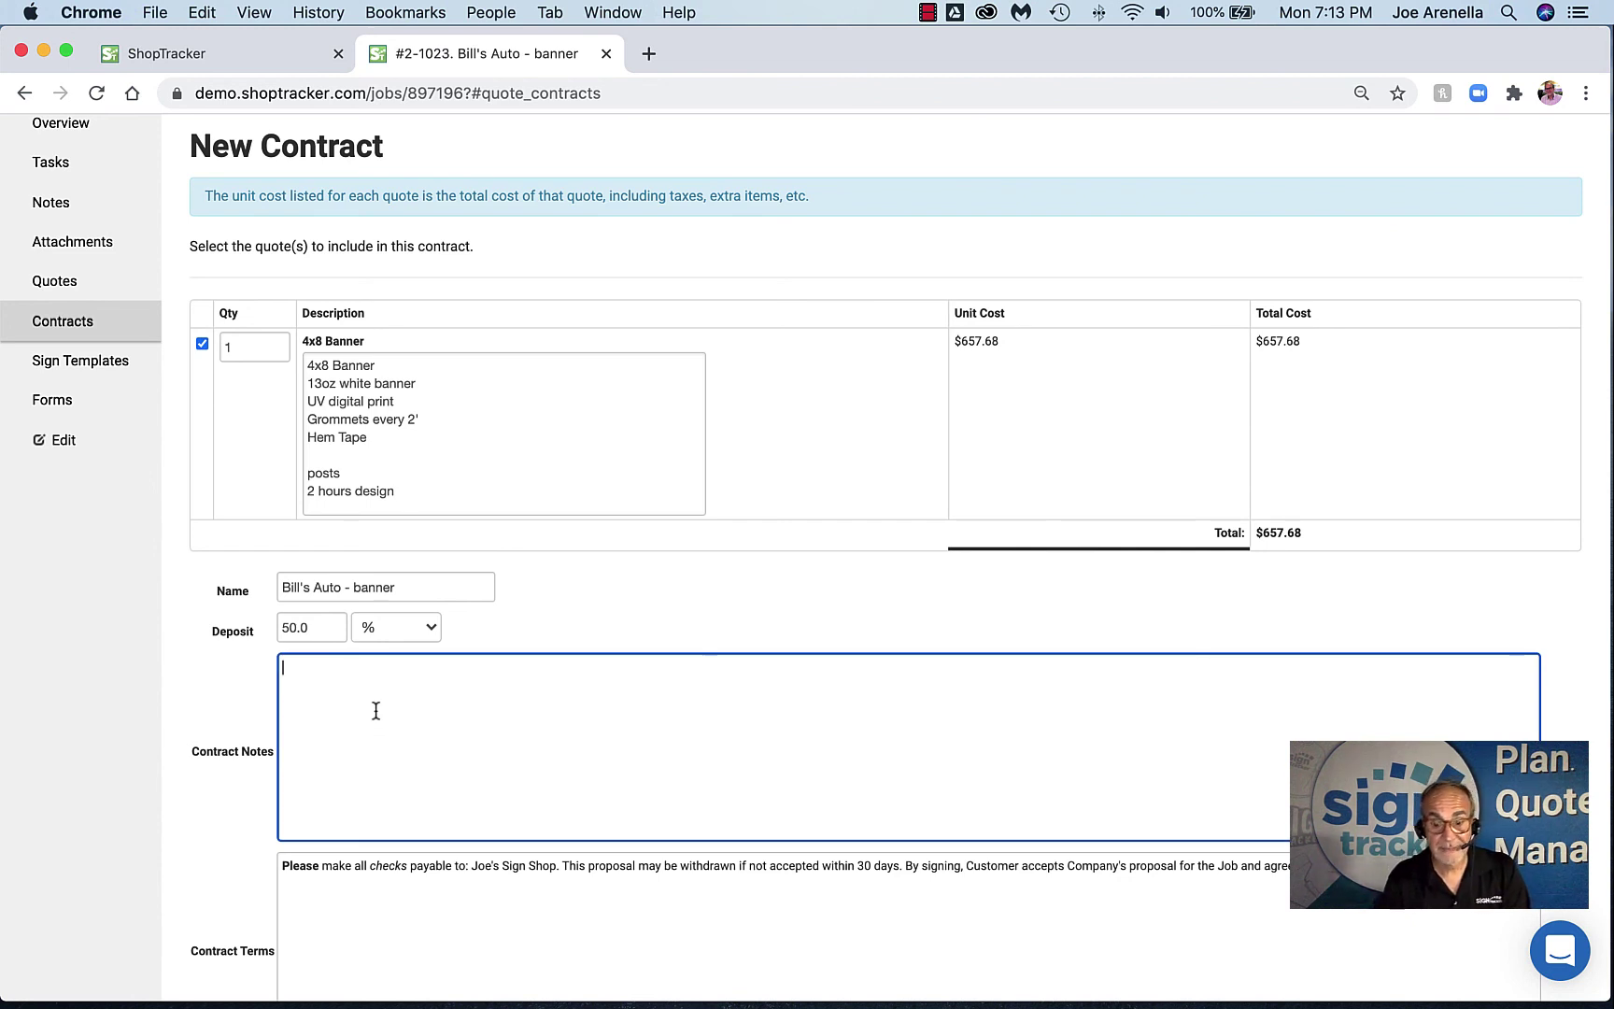
pyautogui.write('thanks')
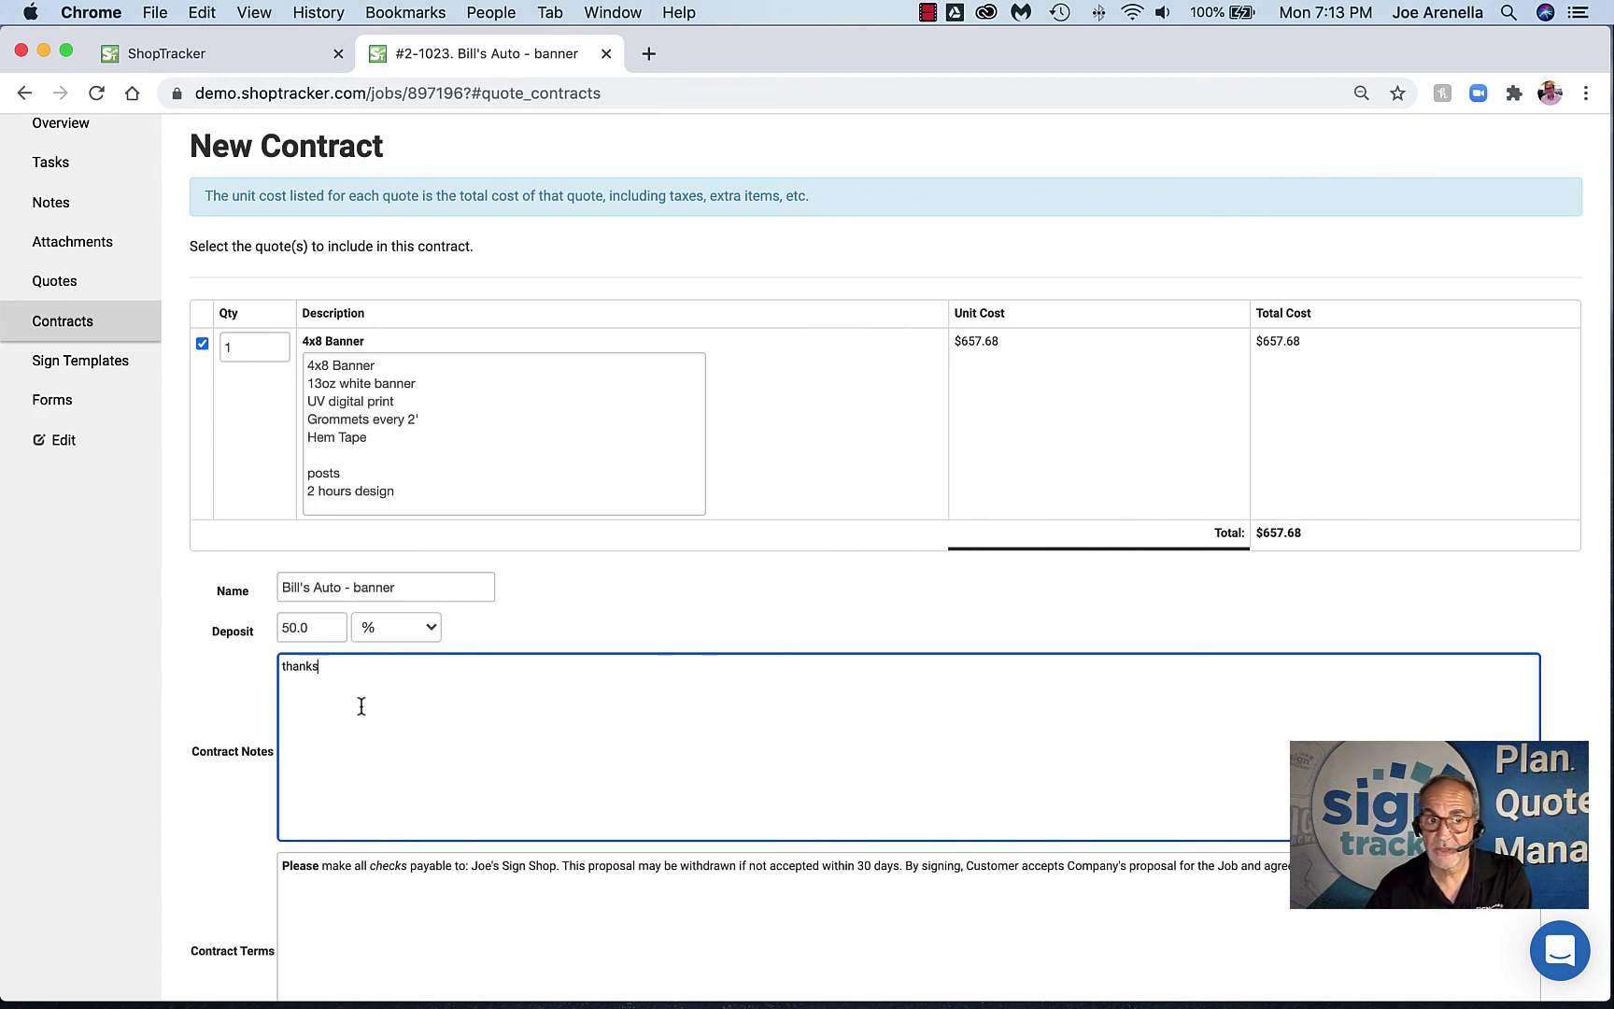
pyautogui.scroll(-5, 360, 706)
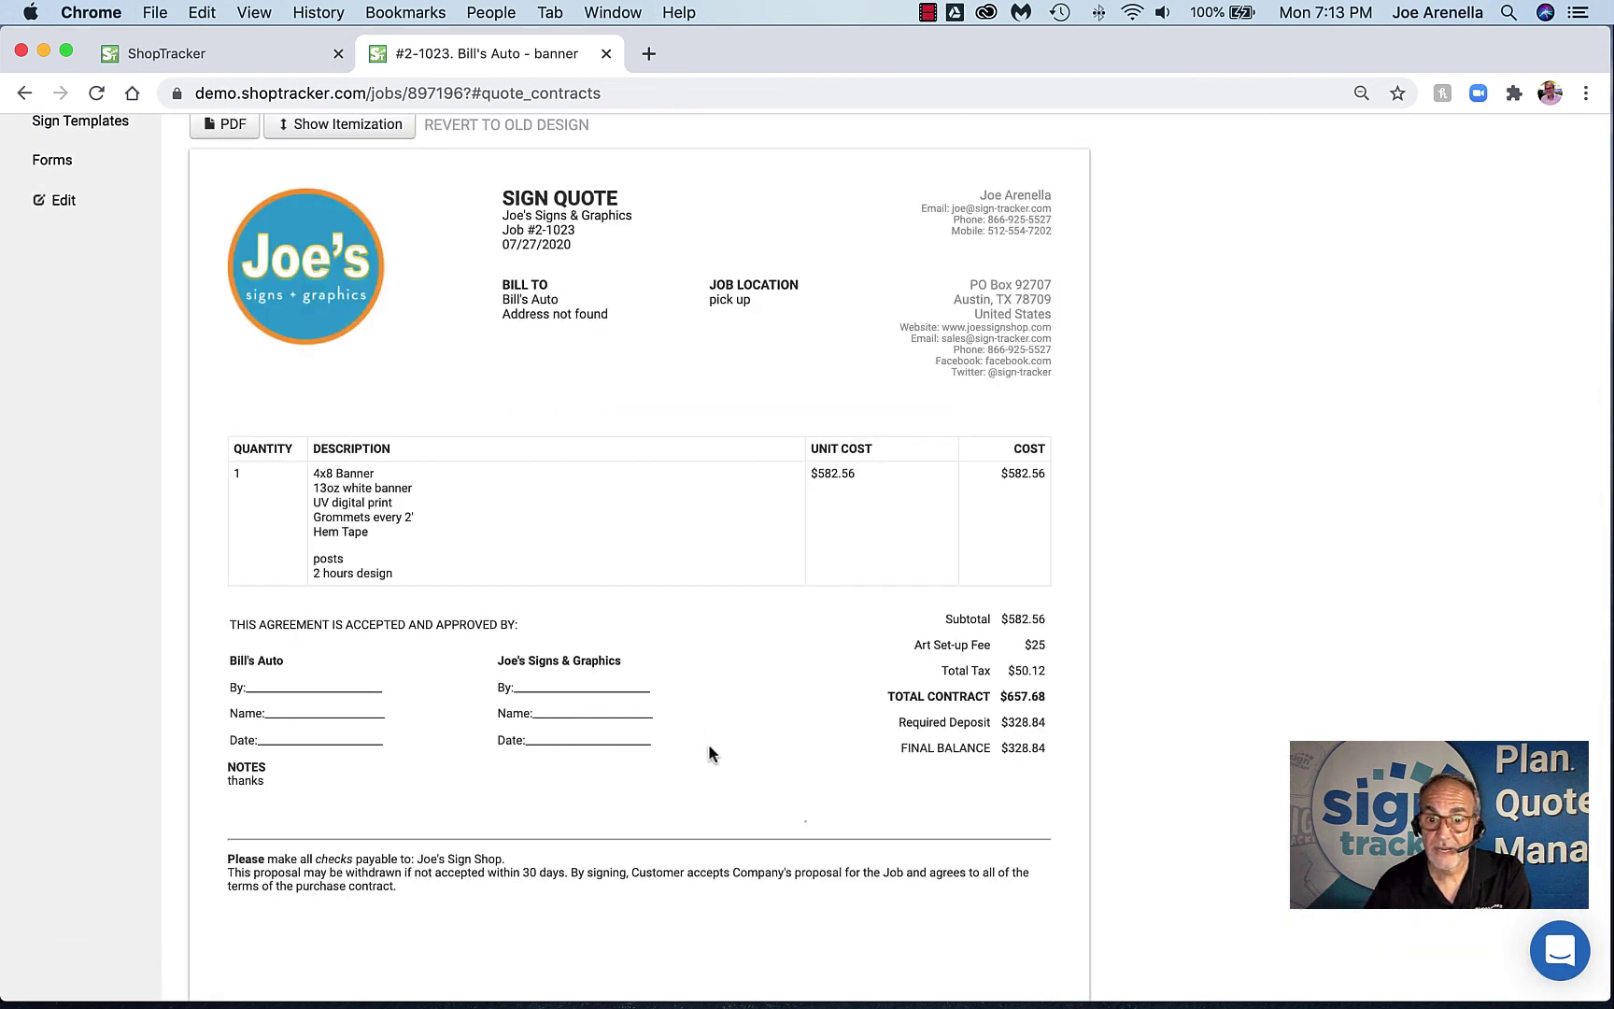
pyautogui.scroll(3, 707, 744)
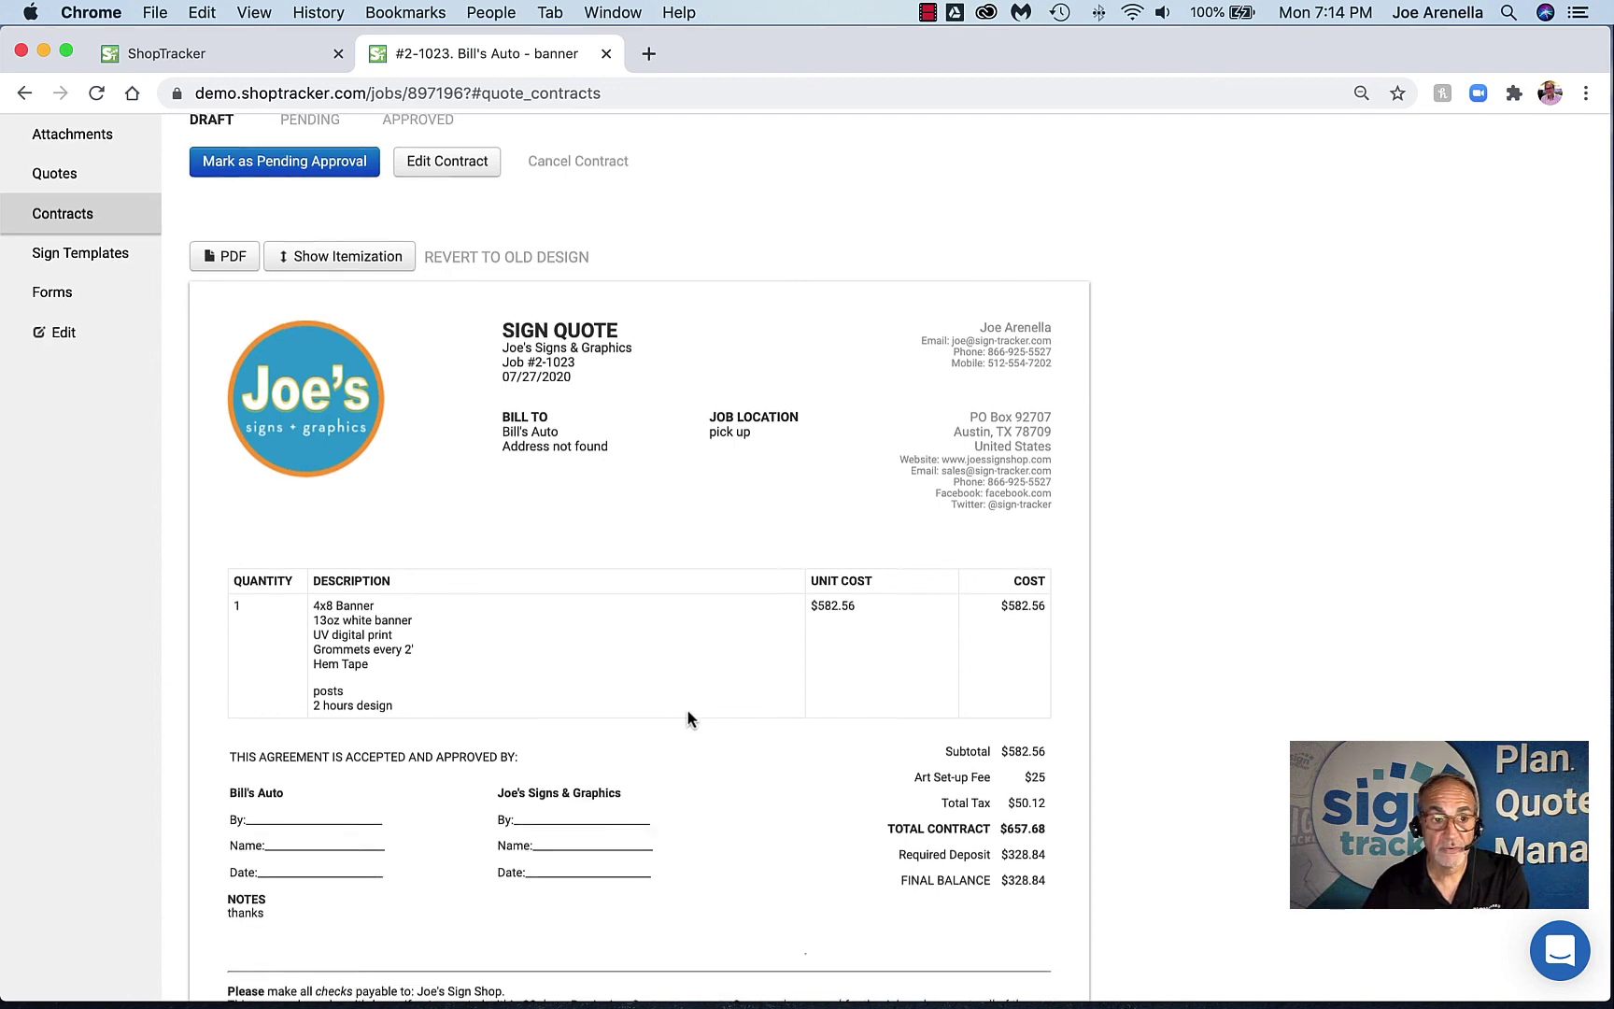
pyautogui.scroll(5, 685, 707)
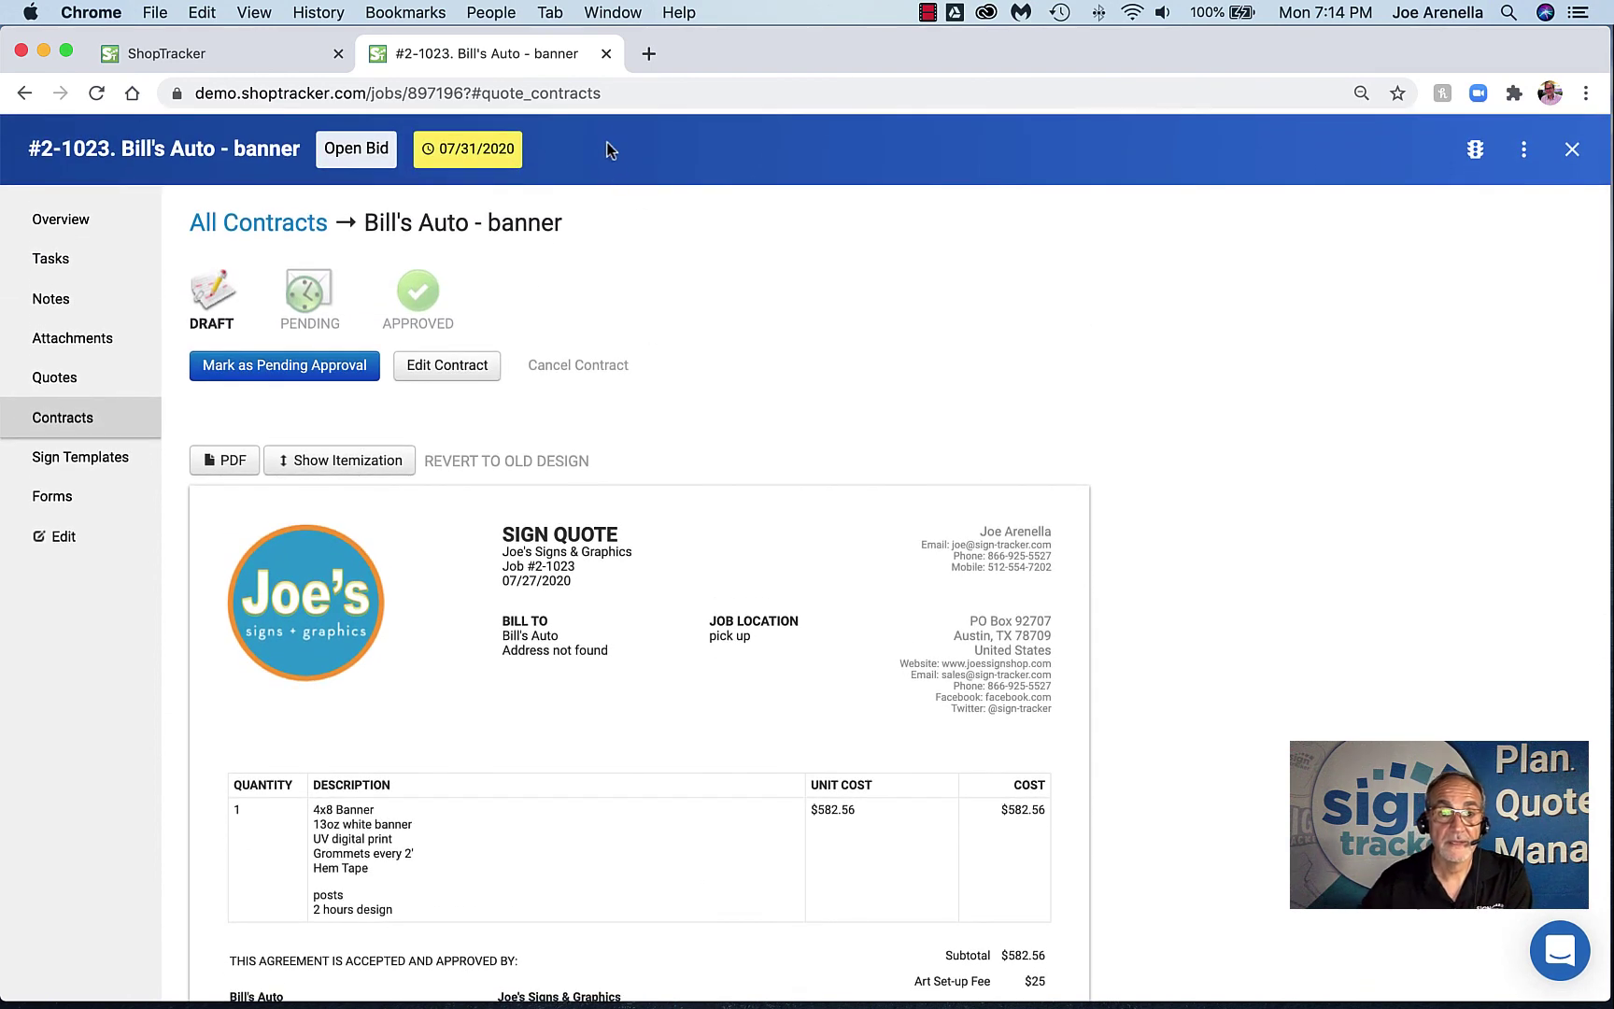
# Close the Bill's Auto job tab, then open and close the support chat panel
pyautogui.click(606, 53)
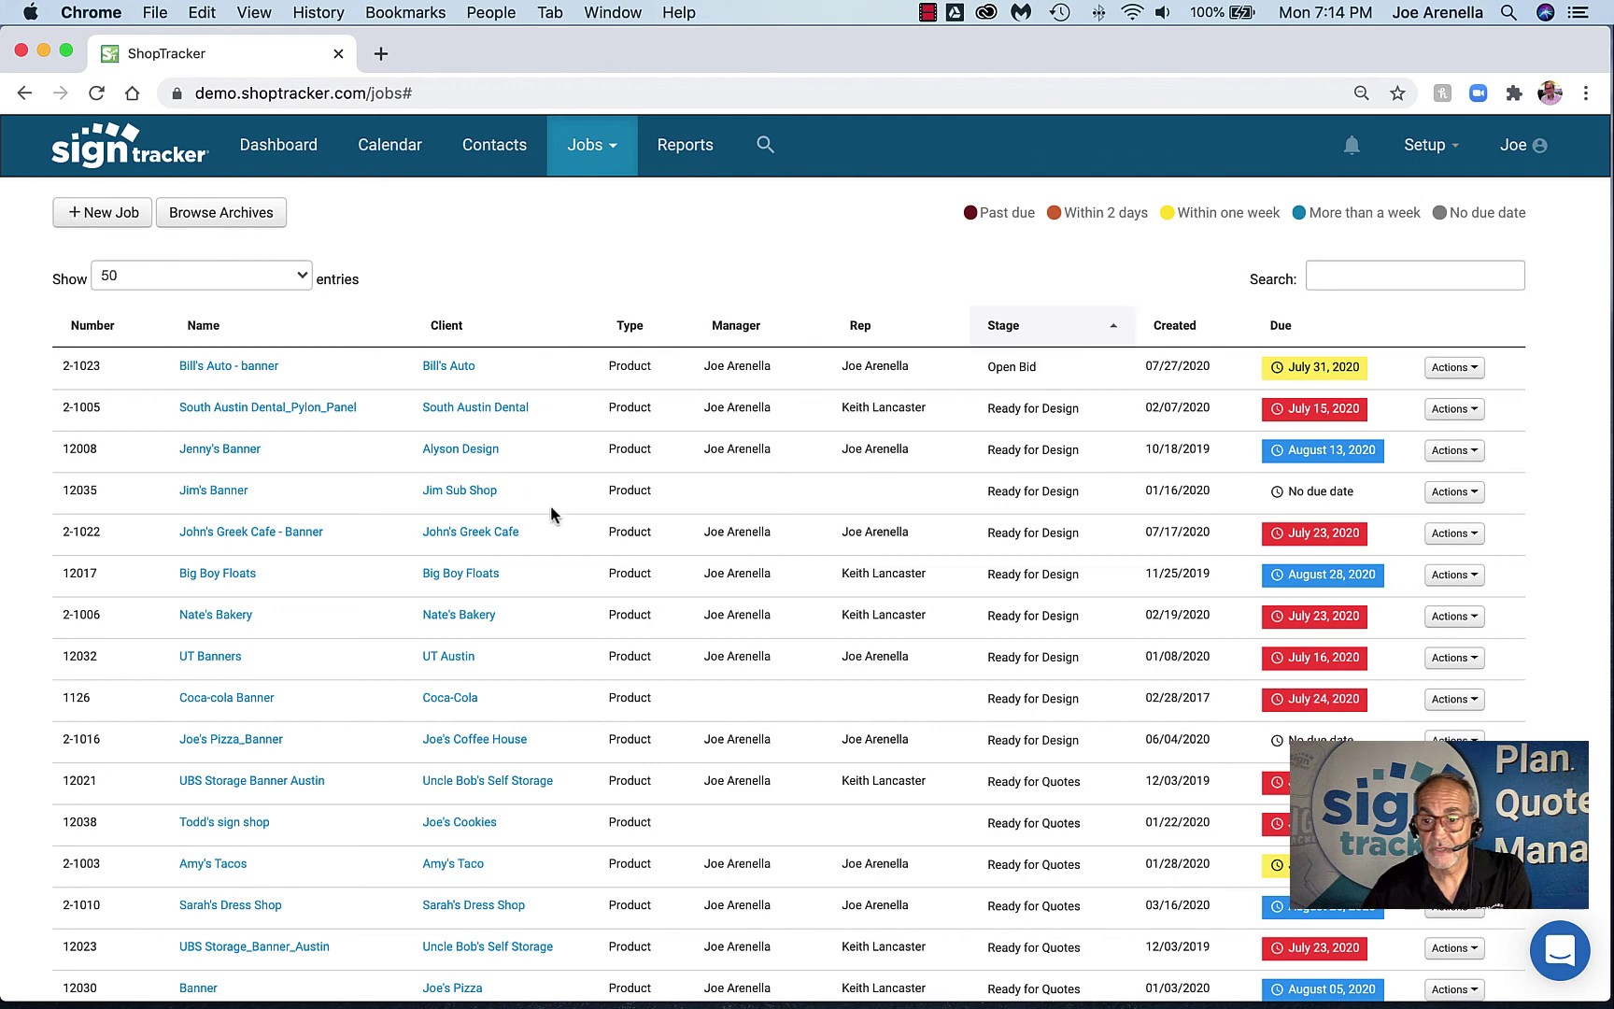
pyautogui.click(1559, 951)
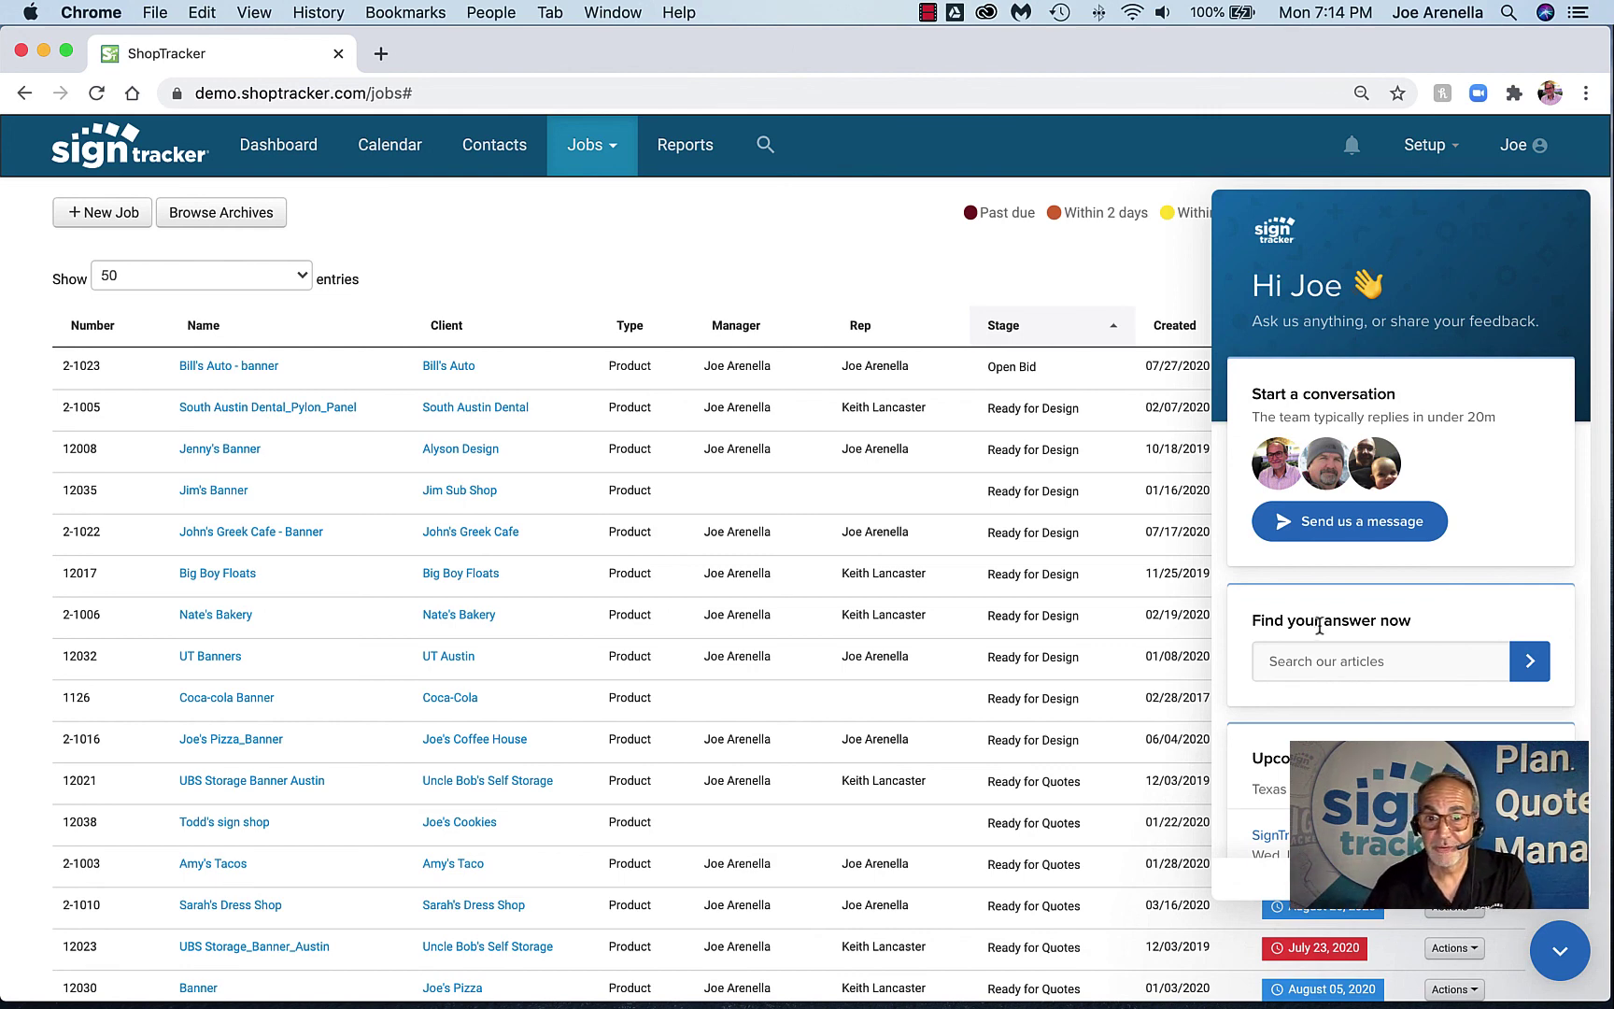
pyautogui.click(1559, 950)
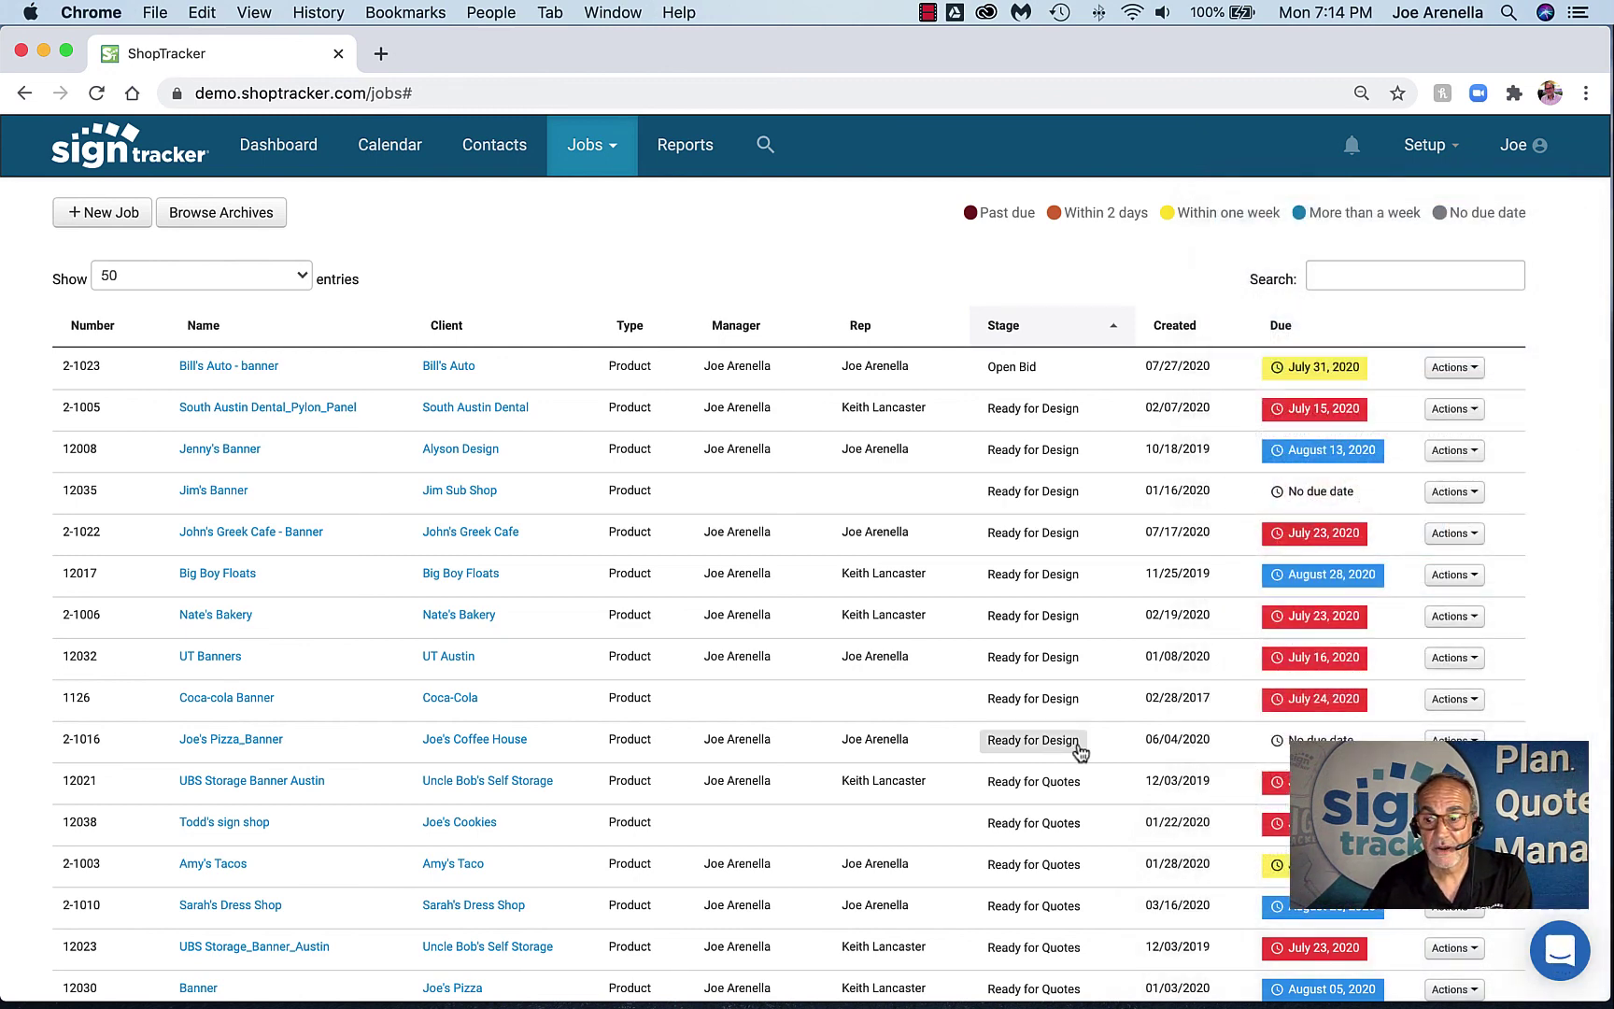